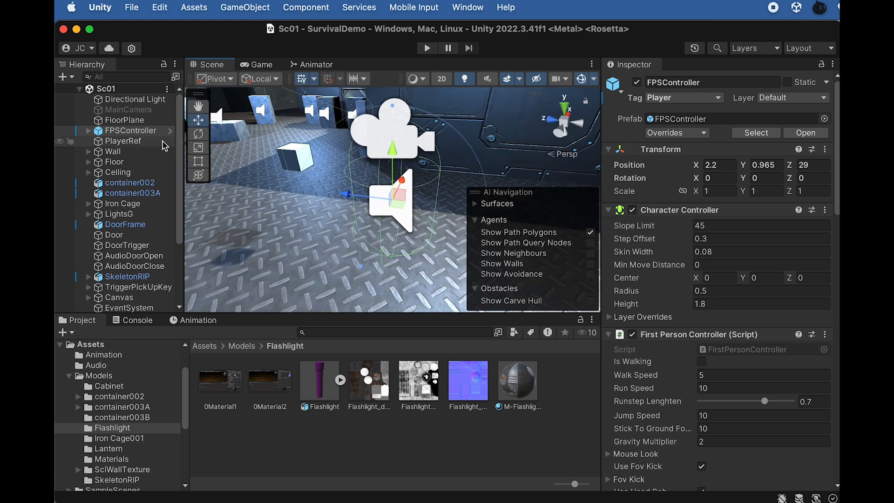
- Expand FPSController down to the first-person character's children and select the TestFlashlightOnHand cube
{"action": "left_click", "coordinate": [86, 131]}
{"action": "left_click", "coordinate": [86, 131]}
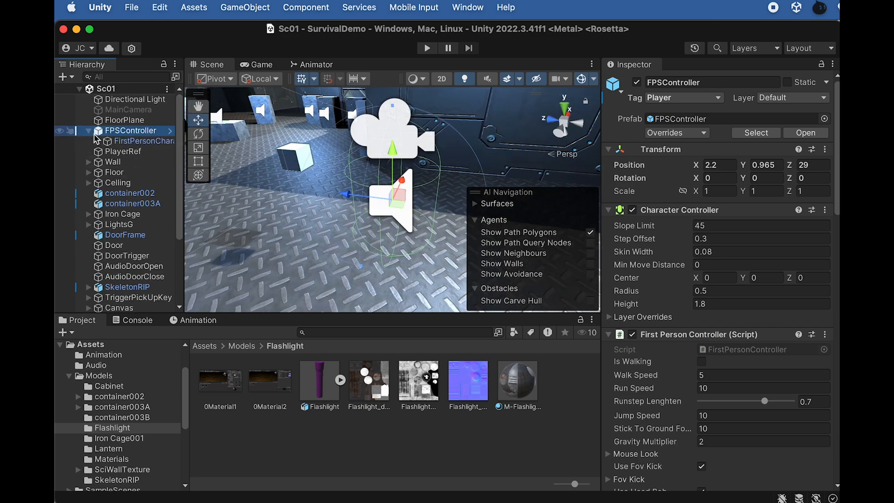
{"action": "left_click", "coordinate": [97, 141]}
{"action": "left_click", "coordinate": [141, 154]}
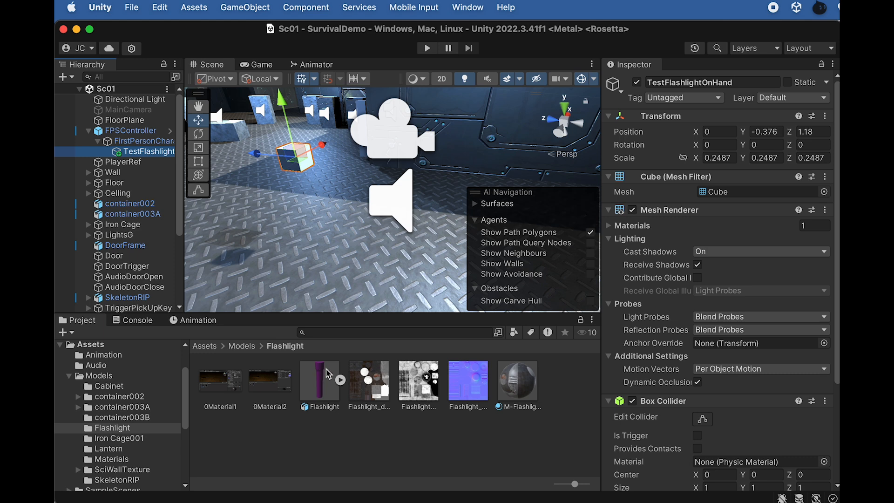
- Place the Flashlight model in the scene near the player, at about X 0.98, Y 0.06, Z 31.65
{"action": "left_click_drag", "start_coordinate": [330, 393], "coordinate": [303, 183]}
{"action": "left_click_drag", "start_coordinate": [285, 213], "coordinate": [557, 194], "text": "alt"}
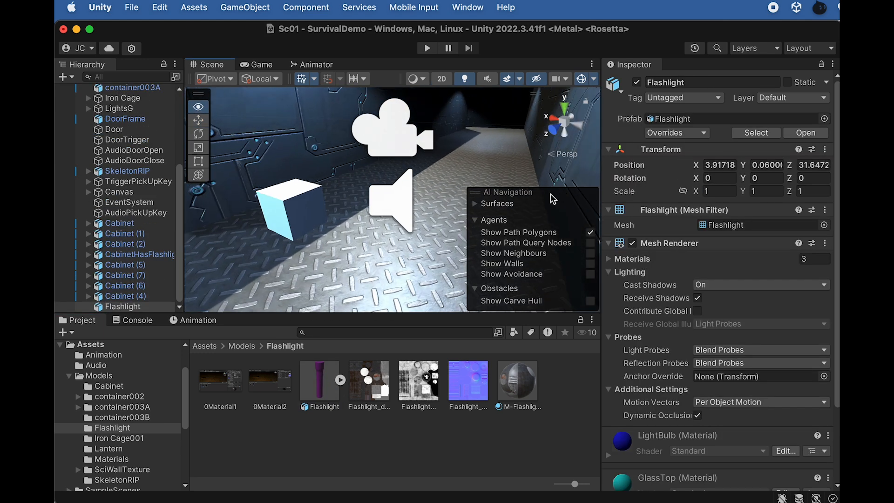
{"action": "scroll", "coordinate": [340, 237], "scroll_direction": "down", "scroll_amount": 5}
{"action": "scroll", "coordinate": [334, 239], "scroll_direction": "down", "scroll_amount": 5}
{"action": "left_click_drag", "start_coordinate": [299, 225], "coordinate": [358, 234]}
{"action": "left_click", "coordinate": [385, 190]}
{"action": "key", "text": "super+z"}
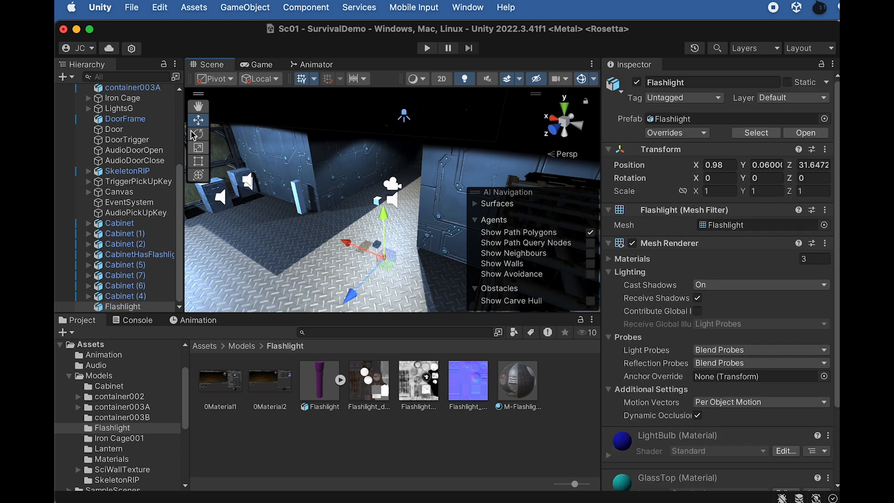
- Raise the flashlight above the floor near the player, to about X 1.2 and Y 2.25
{"action": "left_click_drag", "start_coordinate": [386, 215], "coordinate": [384, 151]}
{"action": "left_click_drag", "start_coordinate": [346, 192], "coordinate": [341, 190]}
{"action": "key", "text": "f"}
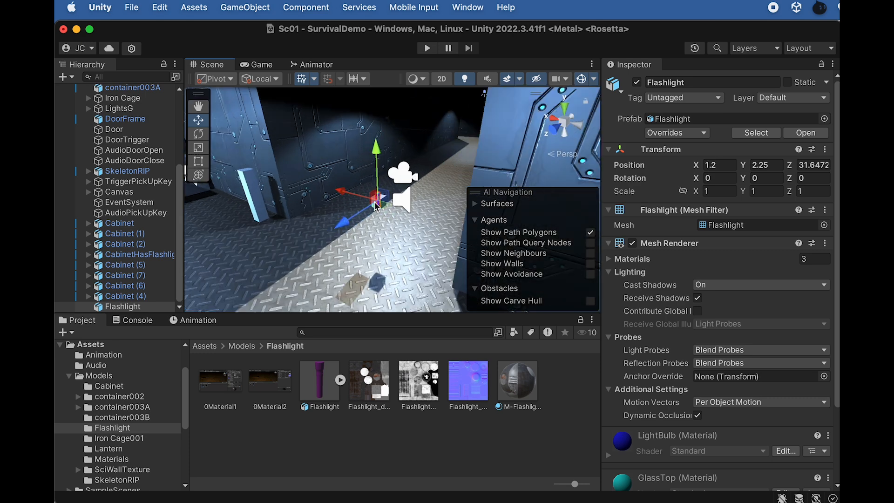
{"action": "left_click_drag", "start_coordinate": [298, 275], "coordinate": [533, 280], "text": "alt"}
{"action": "scroll", "coordinate": [276, 258], "scroll_direction": "down", "scroll_amount": 5}
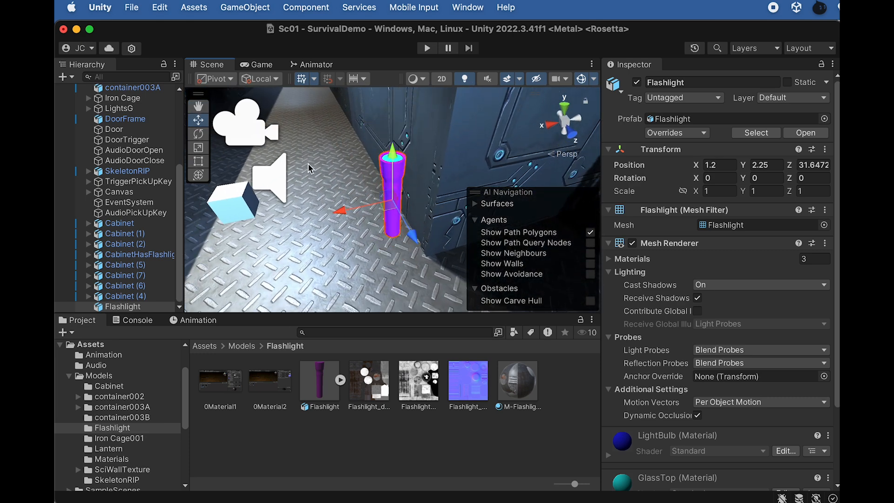
{"action": "scroll", "coordinate": [310, 168], "scroll_direction": "down", "scroll_amount": 3}
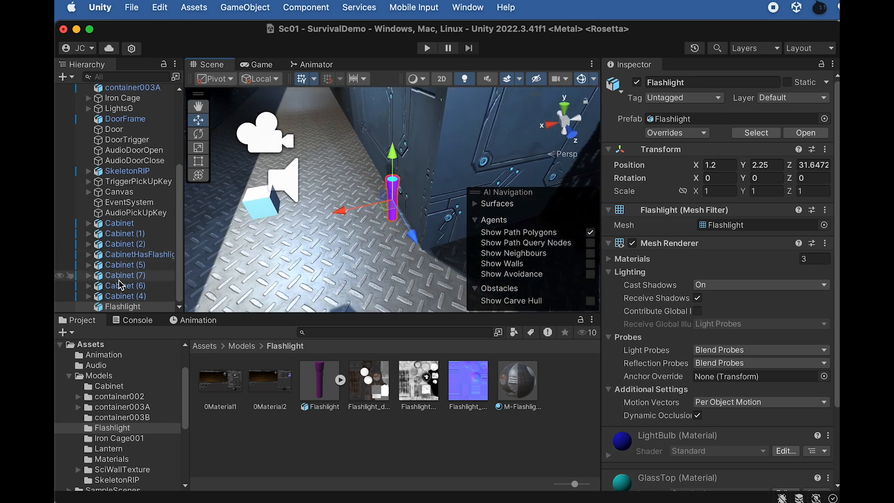
- Make Flashlight a child of the first-person character under FPSController, keeping its name
{"action": "left_click_drag", "start_coordinate": [122, 306], "coordinate": [135, 145]}
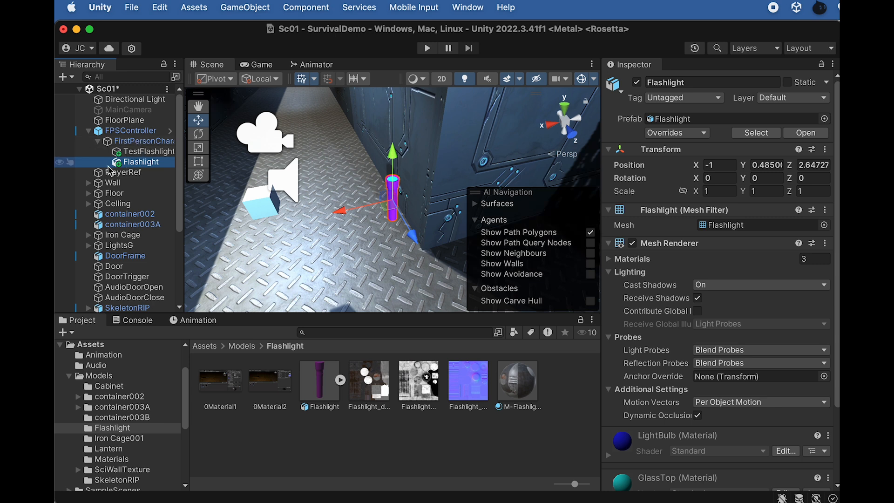
{"action": "left_click", "coordinate": [131, 164]}
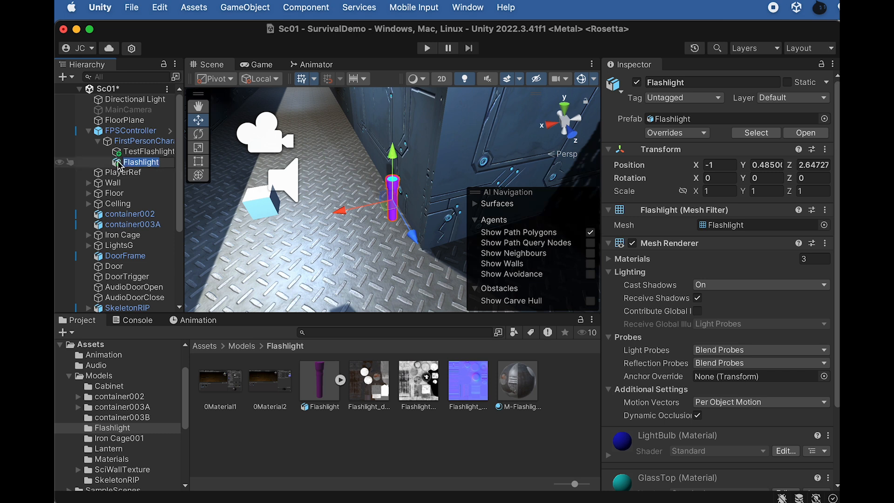
{"action": "key", "text": "Return"}
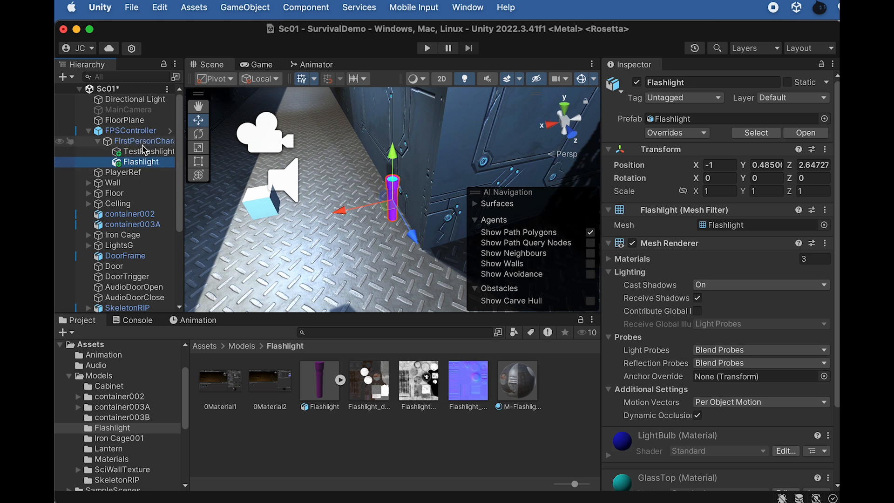
- Set the flashlight's local position to 0 on X, Y and Z
{"action": "left_click", "coordinate": [712, 165]}
{"action": "type", "text": "0"}
{"action": "left_click", "coordinate": [764, 166]}
{"action": "type", "text": "0"}
{"action": "left_click", "coordinate": [815, 166]}
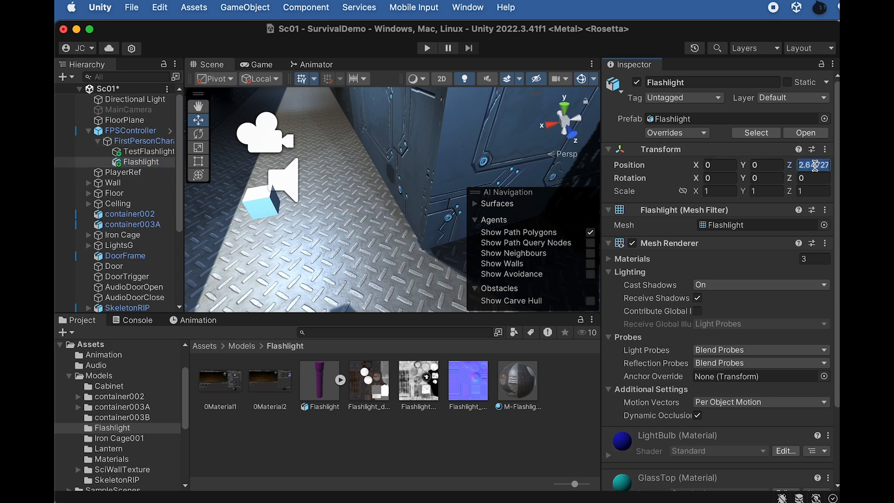
{"action": "type", "text": "0"}
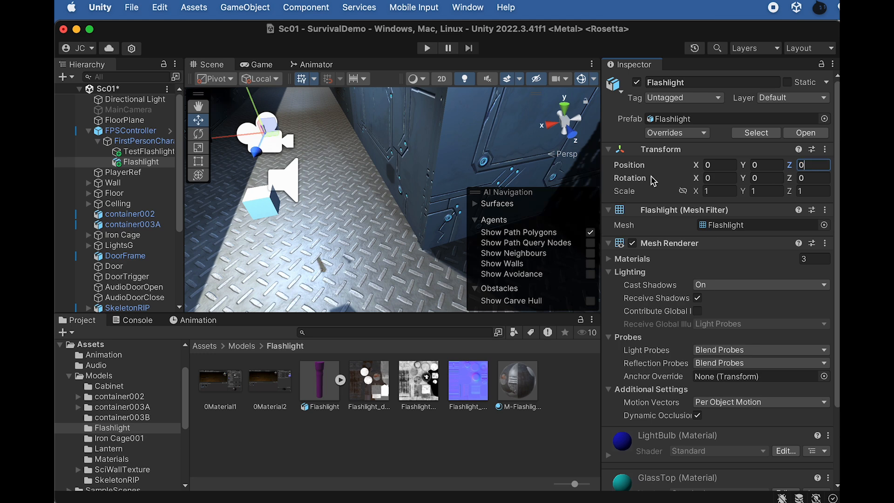
{"action": "left_click", "coordinate": [148, 141]}
{"action": "left_click", "coordinate": [151, 161]}
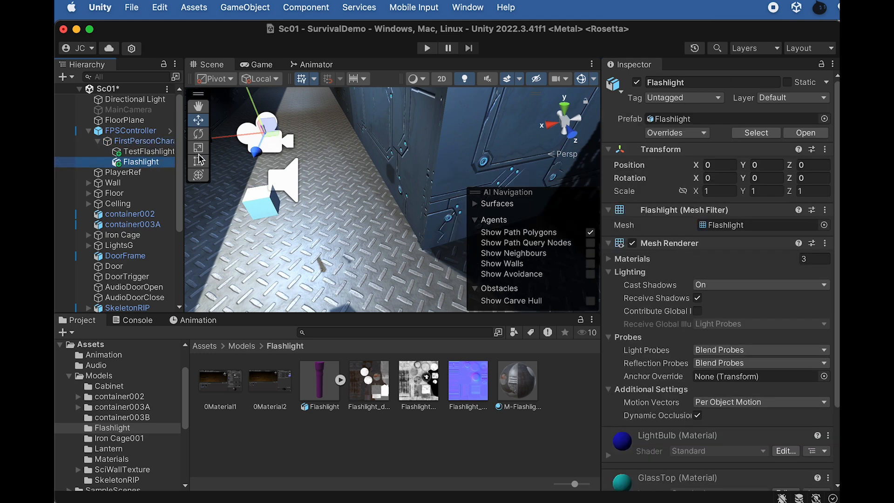
- Move the flashlight forward and slightly down above the test cube, to about Z 1.117 and Y -0.11
{"action": "right_click_drag", "start_coordinate": [272, 147], "coordinate": [212, 146]}
{"action": "key", "text": "f"}
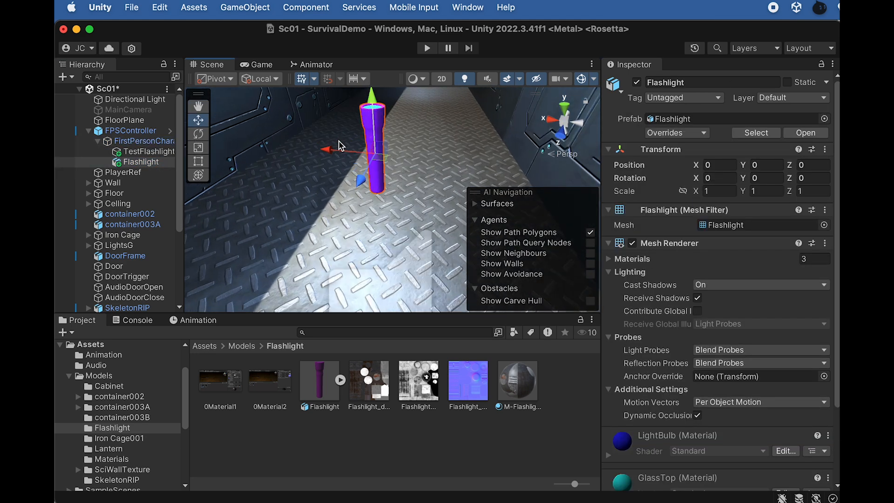
{"action": "scroll", "coordinate": [343, 195], "scroll_direction": "down", "scroll_amount": 10}
{"action": "left_click_drag", "start_coordinate": [381, 195], "coordinate": [378, 176], "text": "alt"}
{"action": "left_click_drag", "start_coordinate": [341, 208], "coordinate": [207, 221]}
{"action": "middle_click_drag", "start_coordinate": [299, 232], "coordinate": [347, 174]}
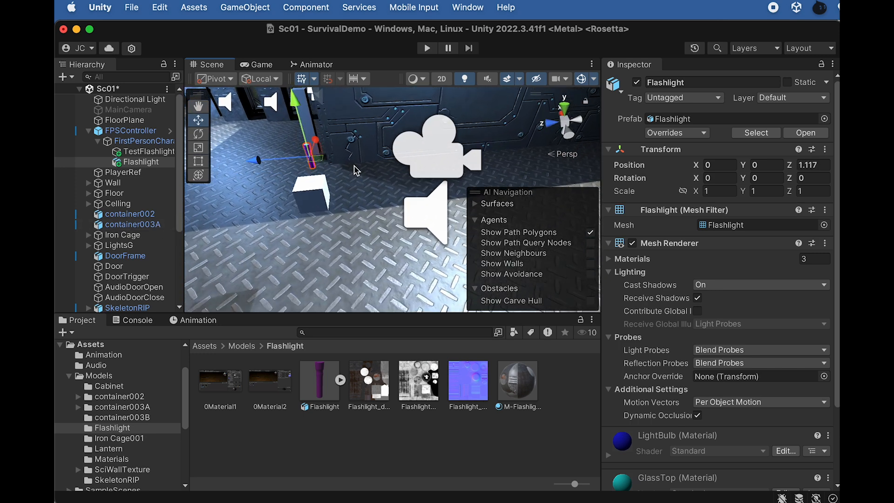
{"action": "left_click_drag", "start_coordinate": [295, 111], "coordinate": [296, 117]}
- Lay the flashlight horizontal by setting its X rotation to 90
{"action": "key", "text": "r"}
{"action": "key", "text": "f"}
{"action": "key", "text": "e"}
{"action": "left_click_drag", "start_coordinate": [367, 157], "coordinate": [261, 290]}
{"action": "left_click", "coordinate": [729, 179]}
{"action": "type", "text": "90"}
{"action": "left_click", "coordinate": [148, 163]}
{"action": "key", "text": "f"}
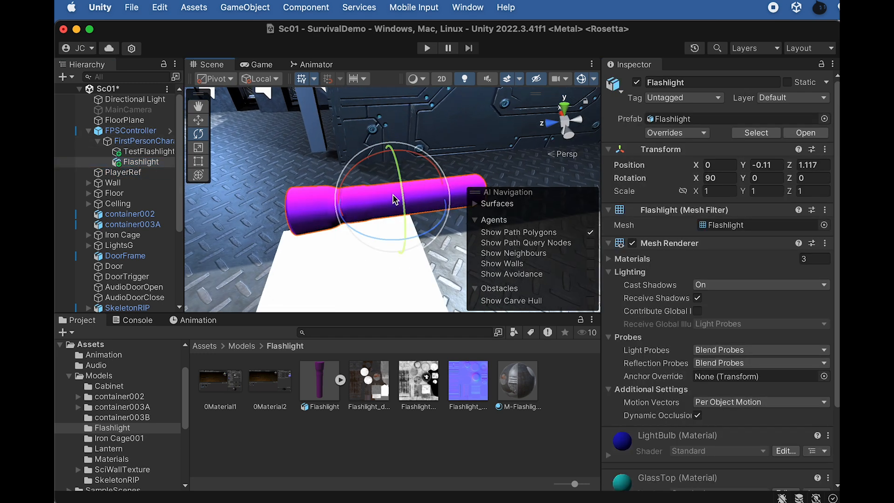
{"action": "left_click_drag", "start_coordinate": [364, 233], "coordinate": [485, 272], "text": "alt"}
{"action": "left_click_drag", "start_coordinate": [435, 169], "coordinate": [348, 147]}
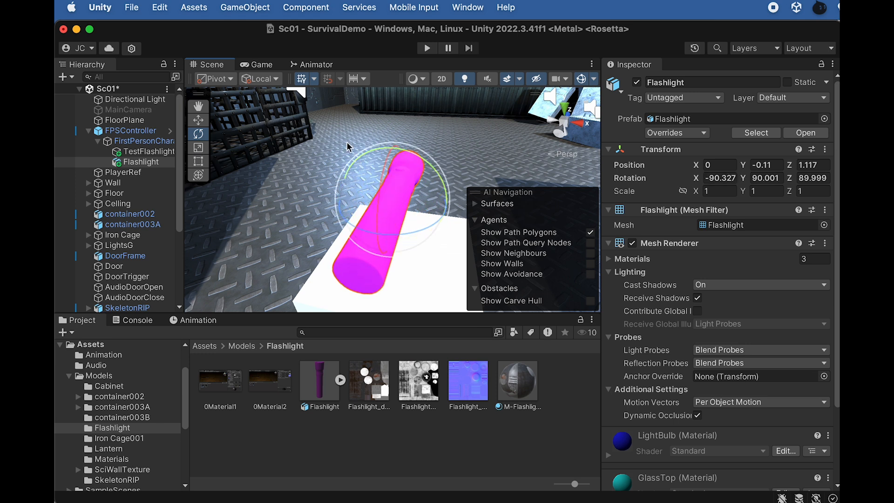
{"action": "key", "text": "super+z"}
{"action": "left_click", "coordinate": [726, 179]}
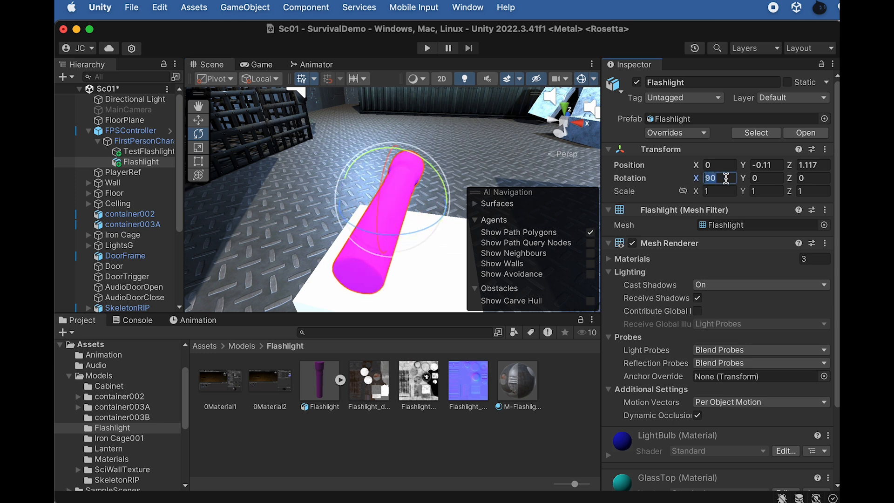
- Flip the flashlight end for end with the Rotate tool and set its X rotation to exactly -90
{"action": "left_click_drag", "start_coordinate": [431, 166], "coordinate": [221, 116]}
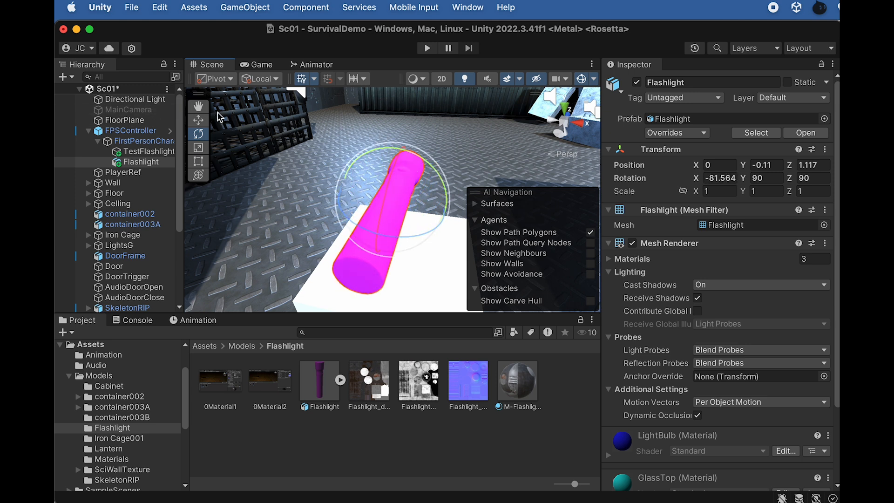
{"action": "left_click", "coordinate": [732, 181]}
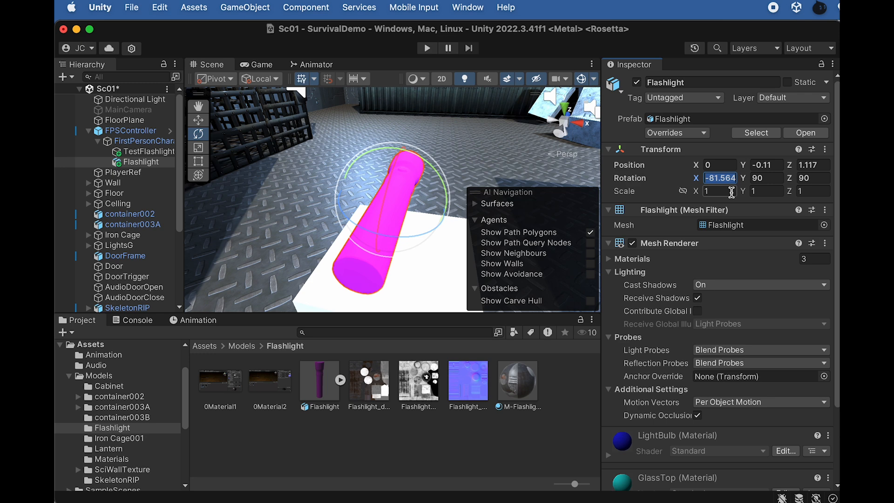
{"action": "type", "text": "-90"}
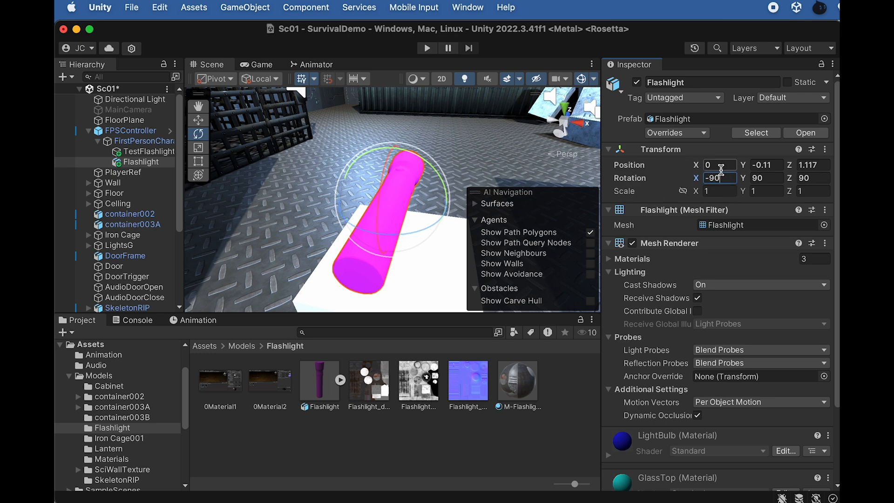
{"action": "left_click_drag", "start_coordinate": [513, 137], "coordinate": [432, 177], "text": "alt"}
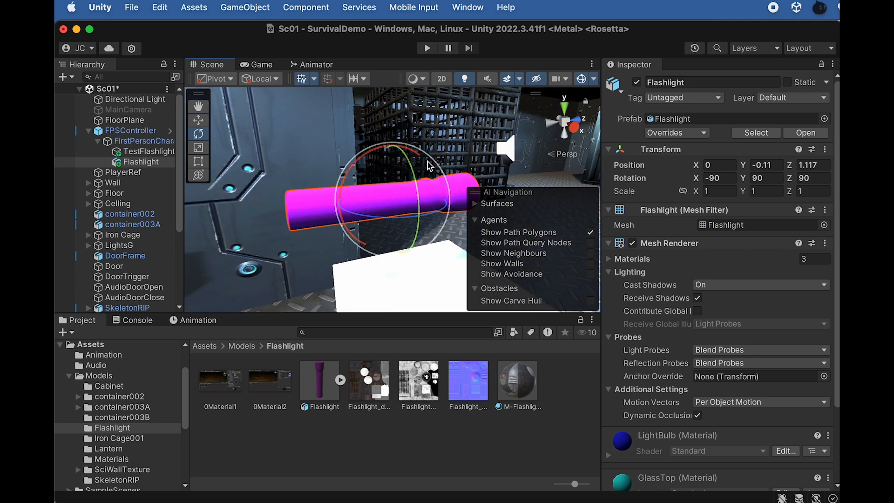
- Check the flashlight's orientation and size from the player camera in the Game view, and return to the scene
{"action": "left_click", "coordinate": [130, 173]}
{"action": "left_click", "coordinate": [132, 164]}
{"action": "left_click", "coordinate": [258, 67]}
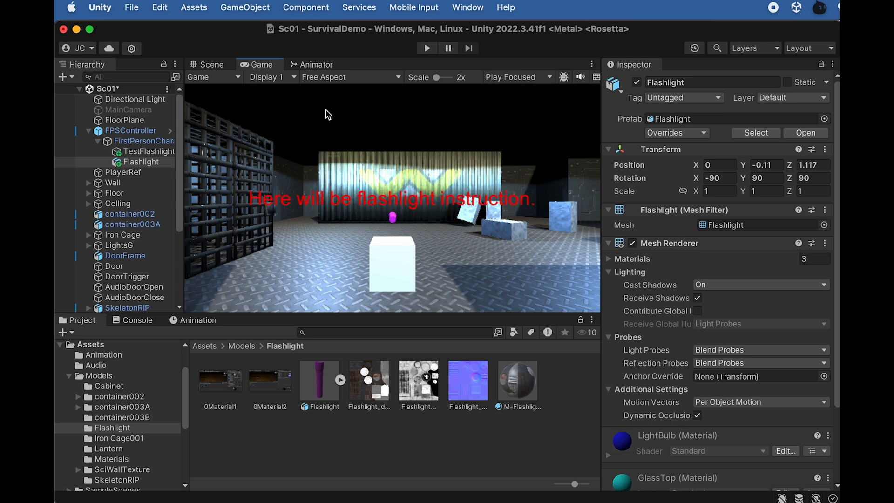
{"action": "left_click", "coordinate": [218, 67]}
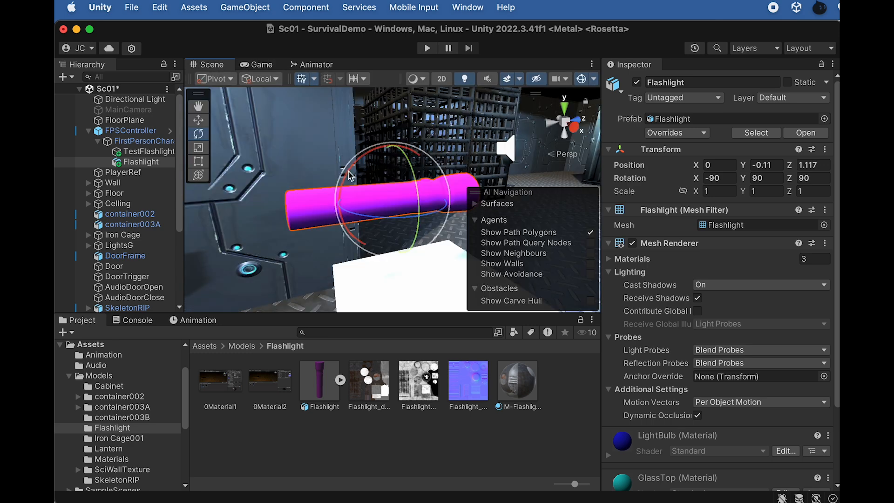
- Scale the flashlight up uniformly to about 2.06
{"action": "left_click", "coordinate": [322, 212]}
{"action": "key", "text": "r"}
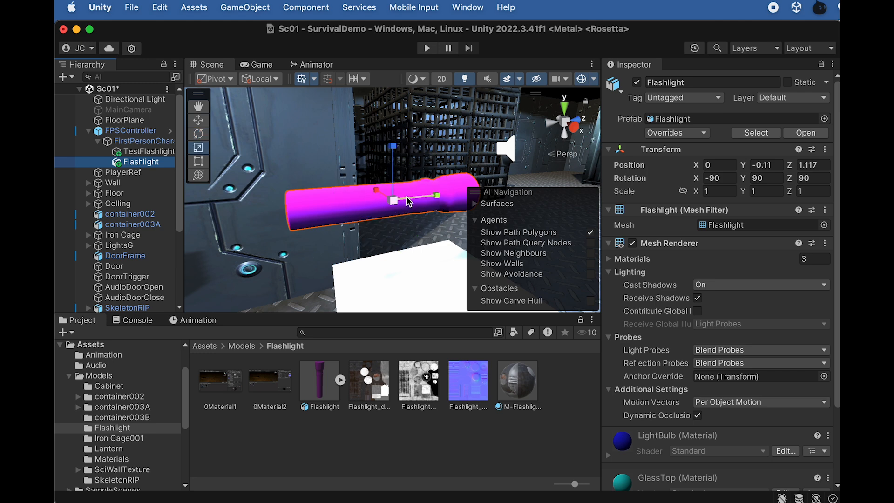
{"action": "left_click_drag", "start_coordinate": [393, 202], "coordinate": [520, 250]}
{"action": "scroll", "coordinate": [387, 217], "scroll_direction": "down", "scroll_amount": 10}
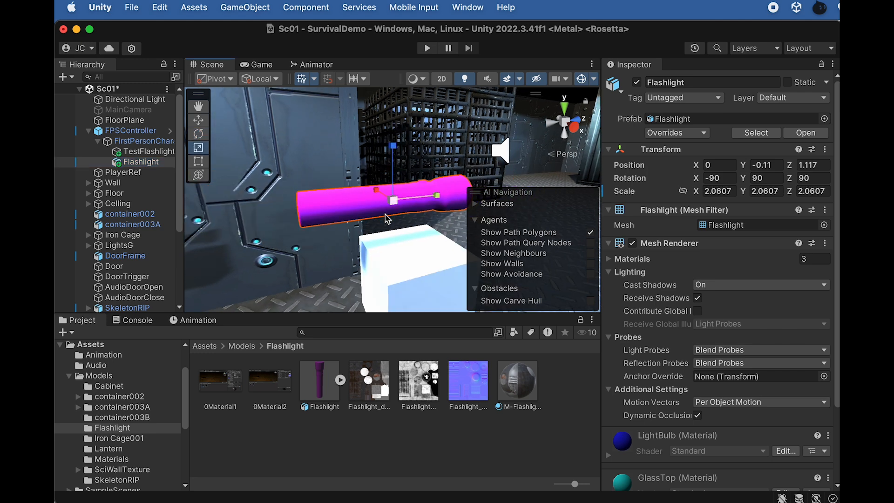
{"action": "left_click_drag", "start_coordinate": [385, 212], "coordinate": [453, 254], "text": "alt"}
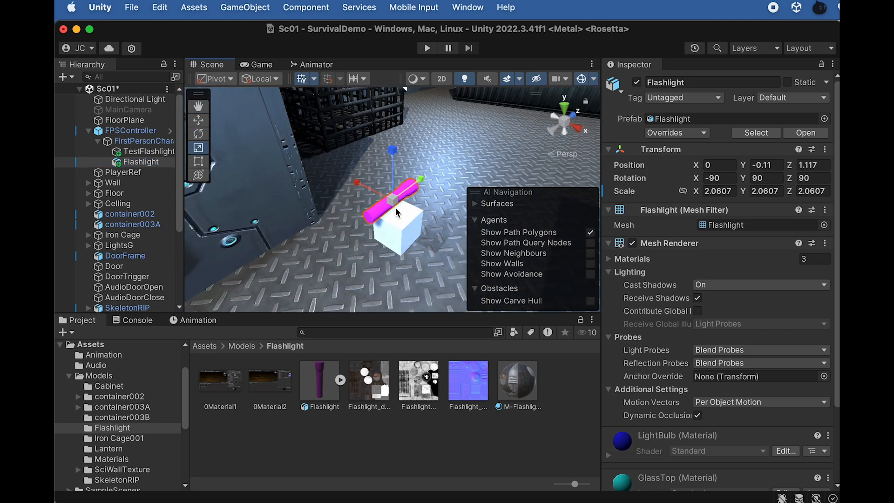
- Set the flashlight's scale to 3 on X, Y and Z and check its size in the Game view
{"action": "left_click", "coordinate": [727, 191]}
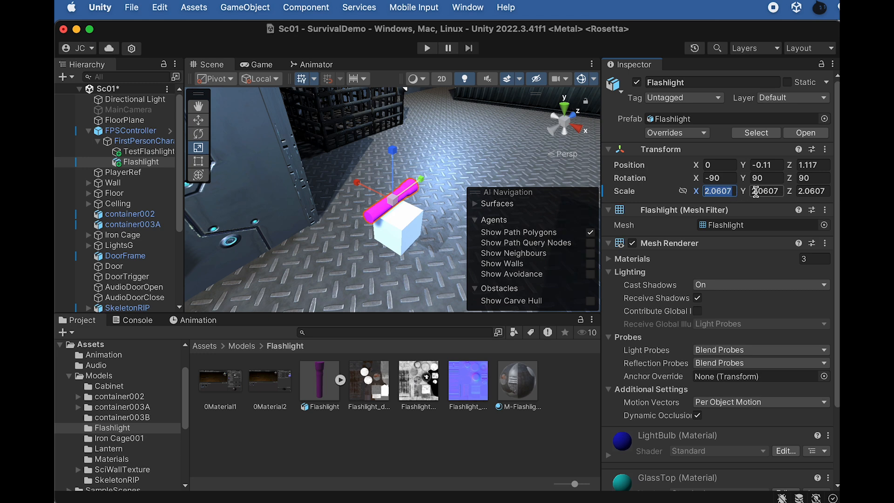
{"action": "type", "text": "3"}
{"action": "key", "text": "Tab"}
{"action": "type", "text": "3"}
{"action": "key", "text": "Tab"}
{"action": "type", "text": "3"}
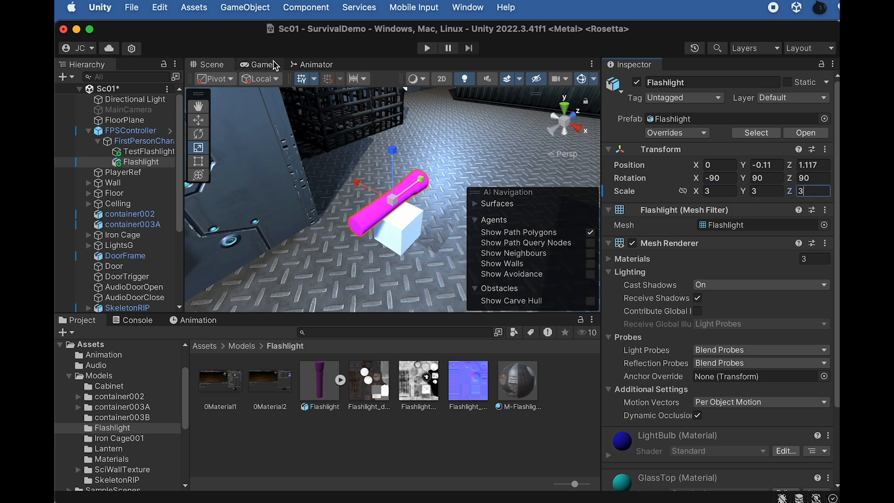
{"action": "left_click", "coordinate": [259, 64]}
{"action": "left_click", "coordinate": [211, 64]}
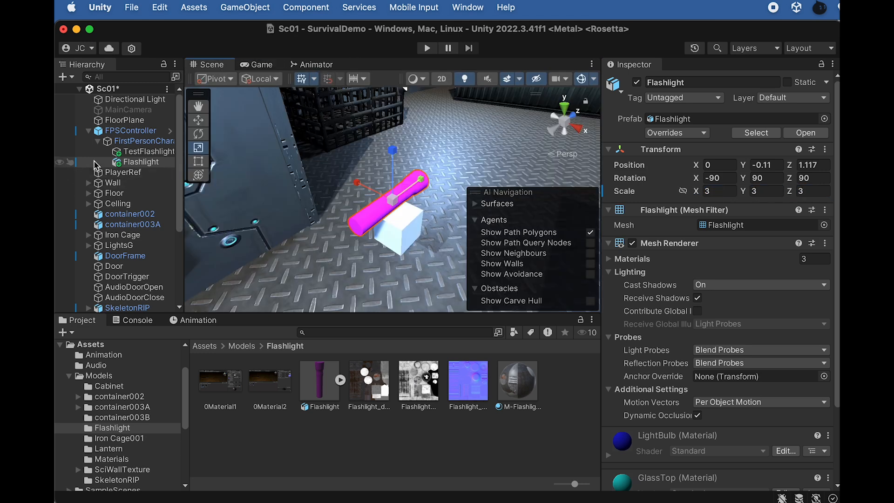
- Move the flashlight down, beside the test cube and back to about -0.147, -0.335, 0.811, and preview it in the Game view
{"action": "left_click", "coordinate": [141, 162]}
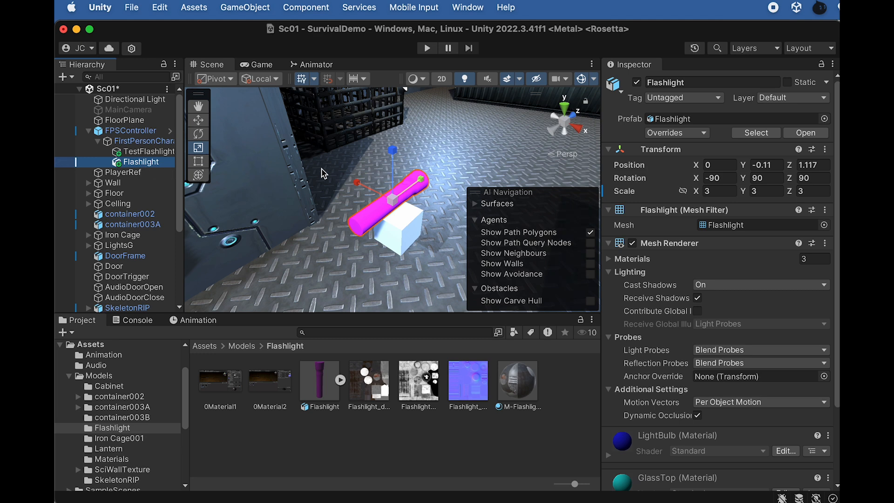
{"action": "key", "text": "w"}
{"action": "left_click_drag", "start_coordinate": [393, 155], "coordinate": [392, 183]}
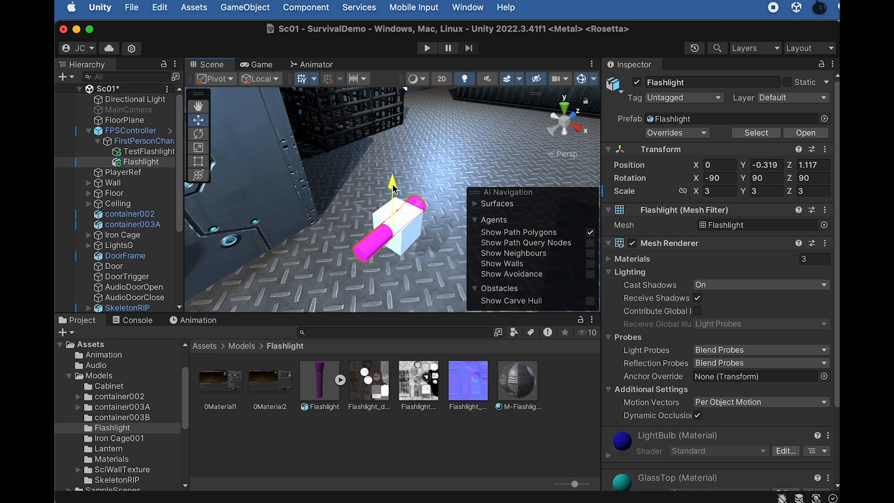
{"action": "left_click_drag", "start_coordinate": [364, 211], "coordinate": [347, 205]}
{"action": "left_click_drag", "start_coordinate": [406, 198], "coordinate": [379, 219]}
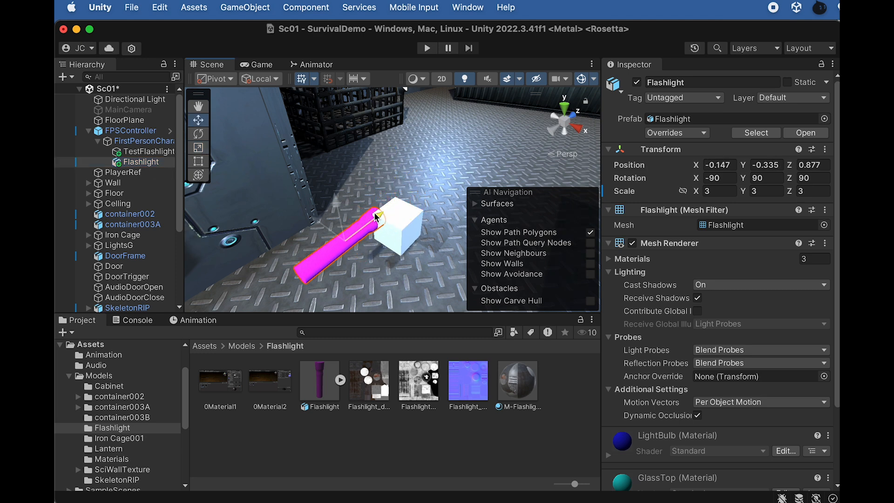
{"action": "left_click", "coordinate": [260, 65]}
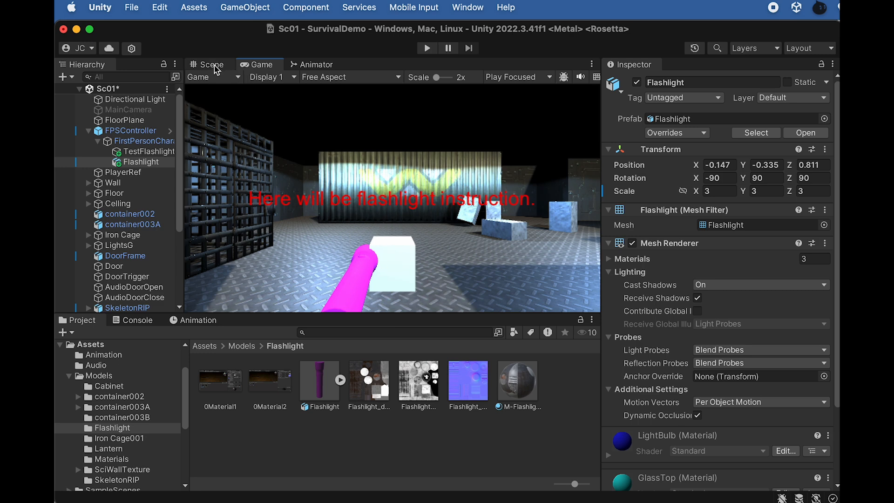
- Shift the flashlight farther from the test cube to about X -0.28, Z 0.777, and preview it in the Game view
{"action": "left_click", "coordinate": [213, 64]}
{"action": "left_click_drag", "start_coordinate": [315, 223], "coordinate": [302, 213]}
{"action": "left_click_drag", "start_coordinate": [367, 210], "coordinate": [363, 213]}
{"action": "left_click", "coordinate": [264, 65]}
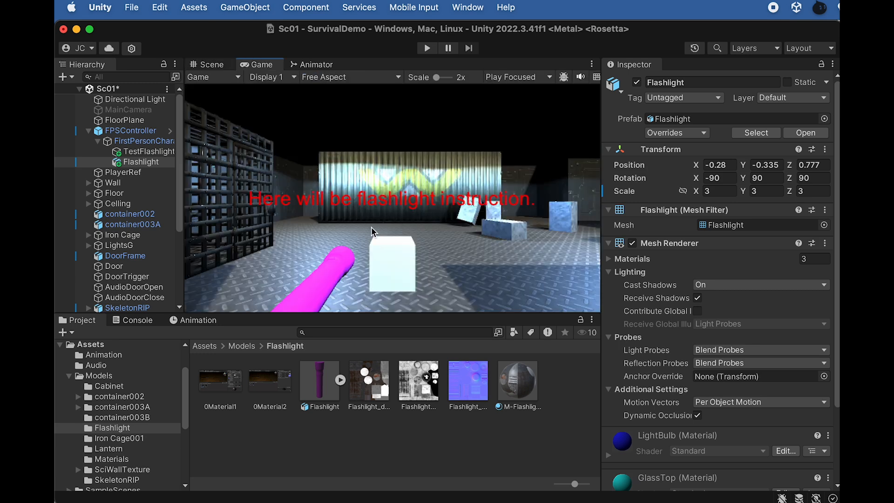
- Move the flashlight farther from the test cube to about X -0.416, Z 0.716, and preview it in the Game view
{"action": "left_click", "coordinate": [205, 66]}
{"action": "left_click_drag", "start_coordinate": [306, 219], "coordinate": [292, 211]}
{"action": "left_click_drag", "start_coordinate": [352, 204], "coordinate": [346, 208]}
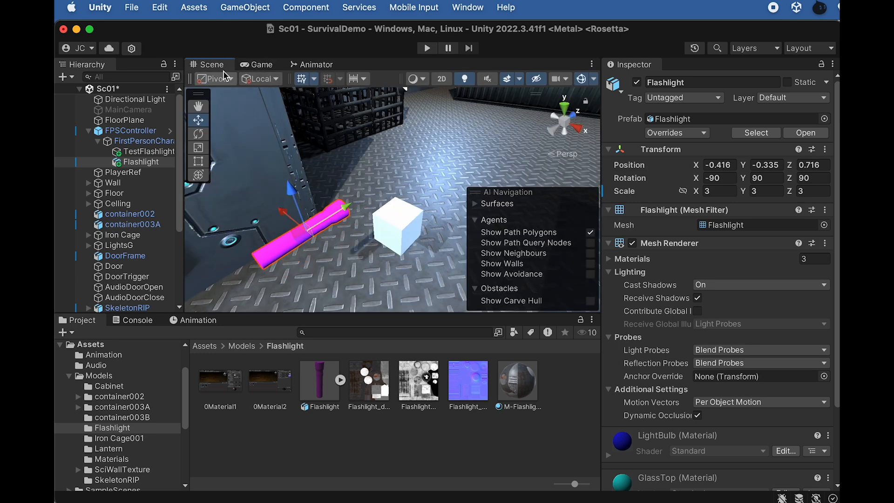
{"action": "left_click", "coordinate": [259, 65]}
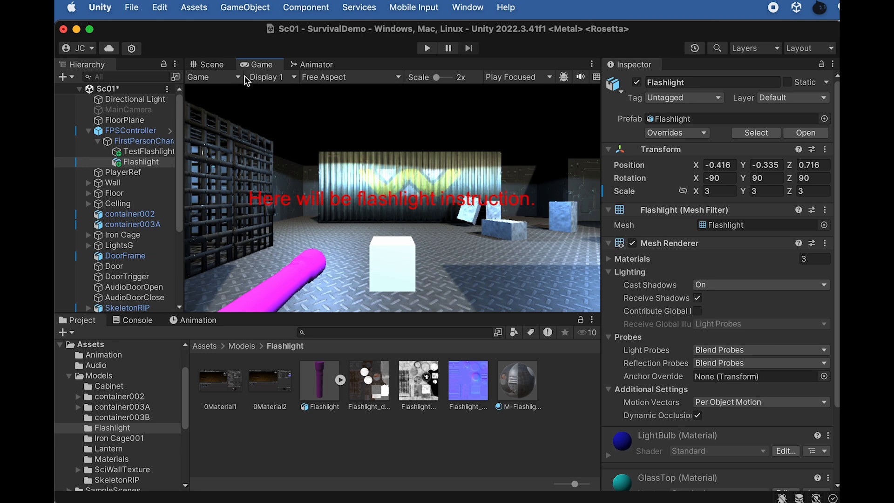
- Set the flashlight's scale to 2.5 on X, Y and Z and check its size in the Game view
{"action": "left_click", "coordinate": [207, 64]}
{"action": "left_click", "coordinate": [140, 162]}
{"action": "left_click", "coordinate": [716, 191]}
{"action": "type", "text": "2.5"}
{"action": "key", "text": "Return"}
{"action": "key", "text": "super+c"}
{"action": "left_click", "coordinate": [757, 194]}
{"action": "key", "text": "super+v"}
{"action": "left_click", "coordinate": [803, 194]}
{"action": "key", "text": "super+v"}
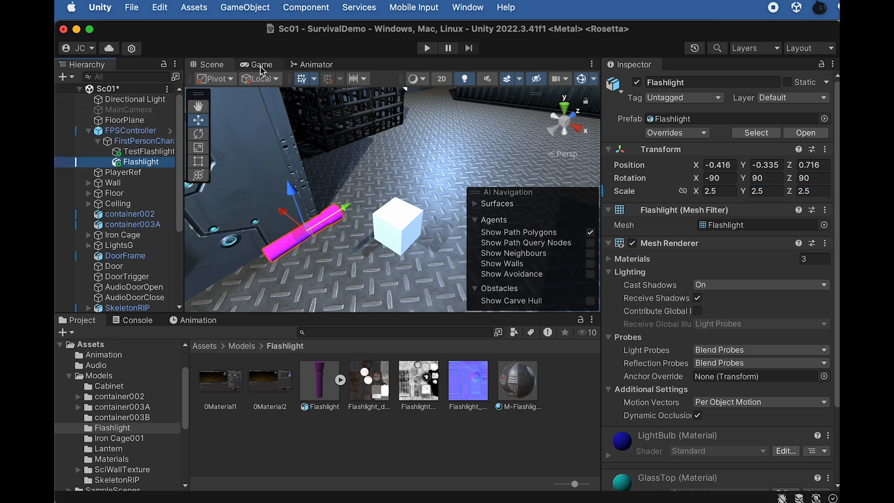
{"action": "left_click", "coordinate": [259, 65]}
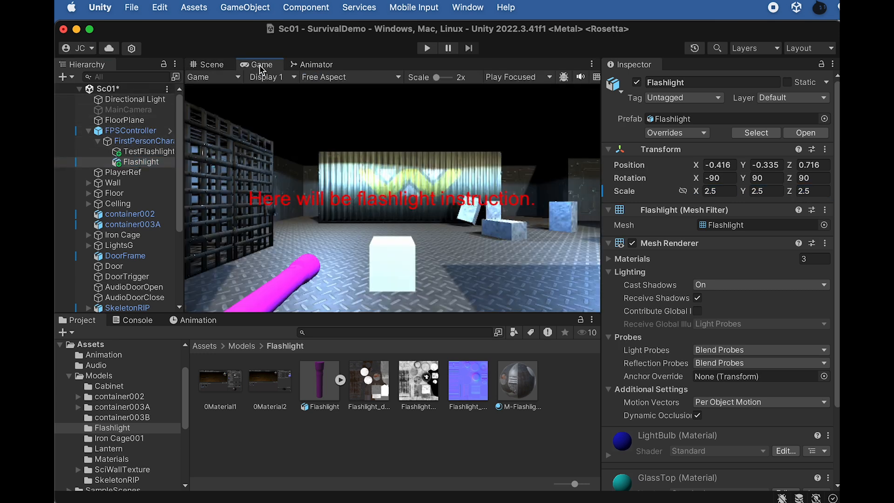
- Delete the TestFlashlightOnHand cube from the first-person character
{"action": "left_click", "coordinate": [210, 67]}
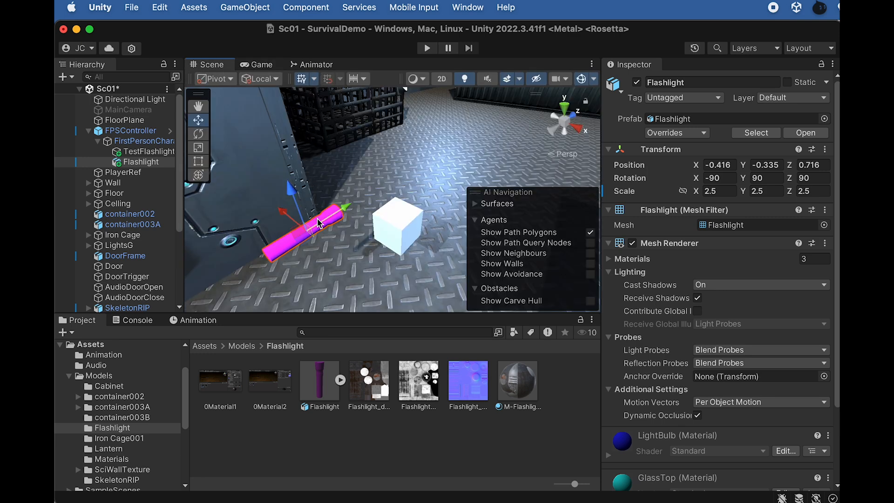
{"action": "left_click", "coordinate": [155, 153]}
{"action": "right_click", "coordinate": [160, 156]}
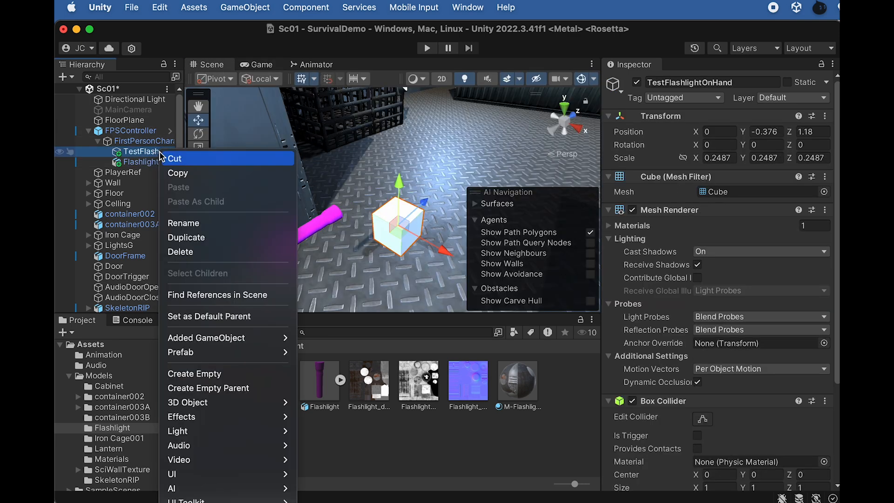
{"action": "left_click", "coordinate": [180, 252]}
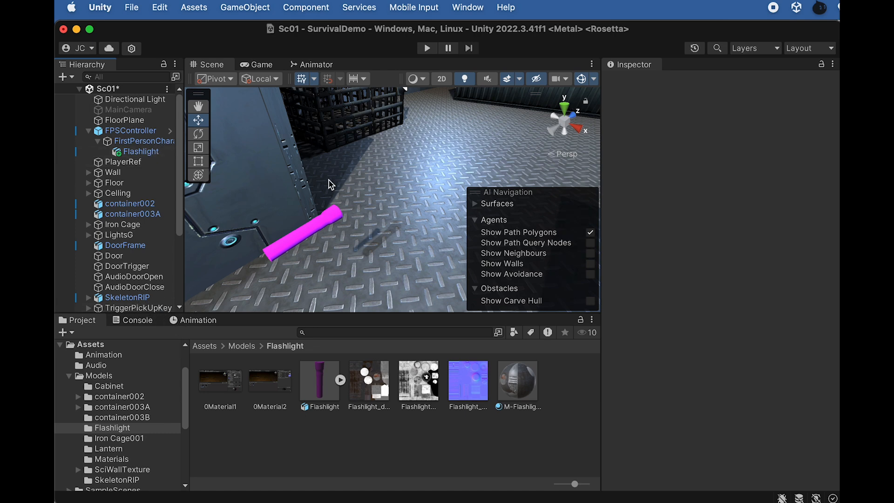
- Apply the M-Flashlight material to the body of the flashlight in the scene
{"action": "left_click_drag", "start_coordinate": [386, 234], "coordinate": [300, 206], "text": "alt"}
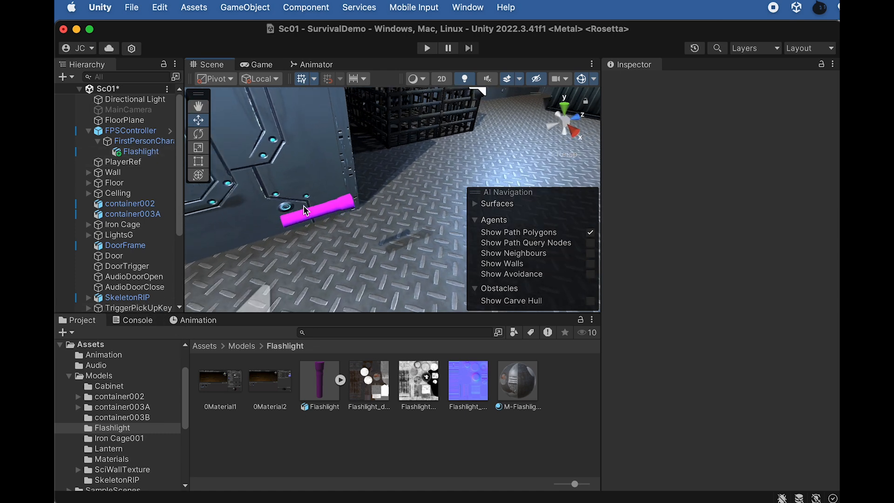
{"action": "scroll", "coordinate": [297, 205], "scroll_direction": "up", "scroll_amount": 4}
{"action": "middle_click_drag", "start_coordinate": [301, 199], "coordinate": [336, 200]}
{"action": "scroll", "coordinate": [383, 250], "scroll_direction": "up", "scroll_amount": 2}
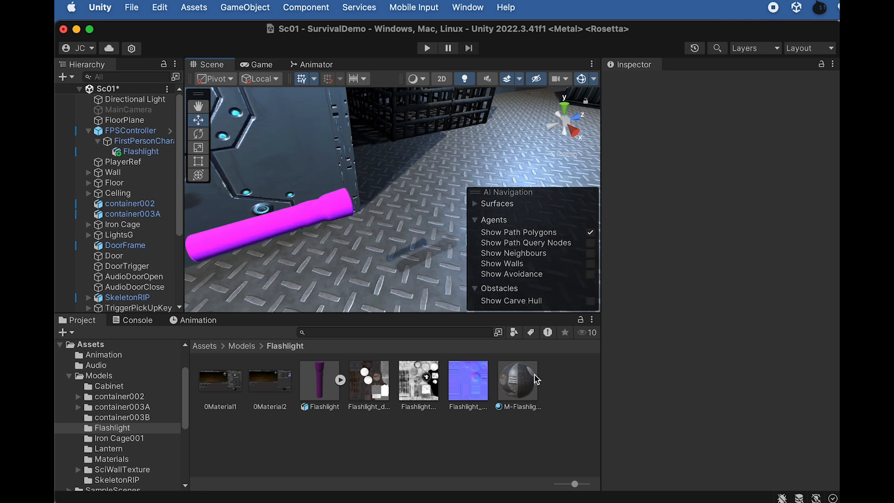
{"action": "left_click_drag", "start_coordinate": [526, 382], "coordinate": [307, 219]}
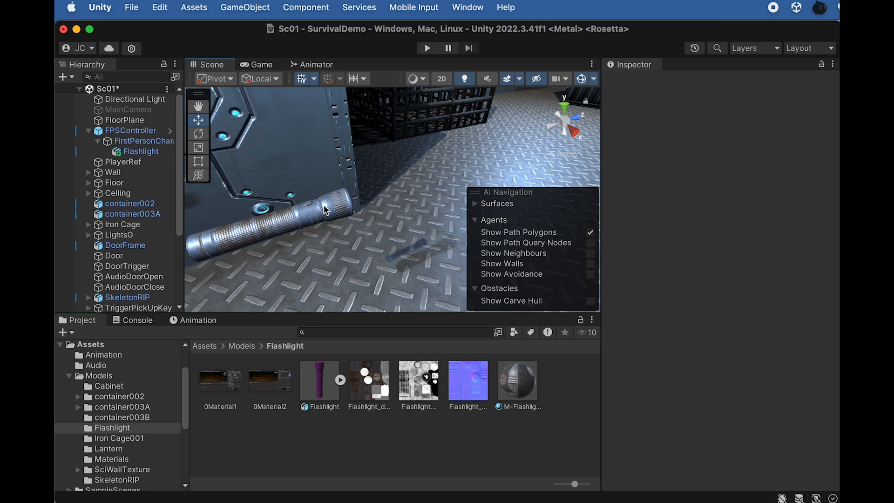
- Inspect the flashlight's lens and create a new material named M-FlashlightGlass in the Flashlight models folder
{"action": "left_click", "coordinate": [326, 210]}
{"action": "key", "text": "f"}
{"action": "left_click_drag", "start_coordinate": [476, 160], "coordinate": [349, 208], "text": "alt"}
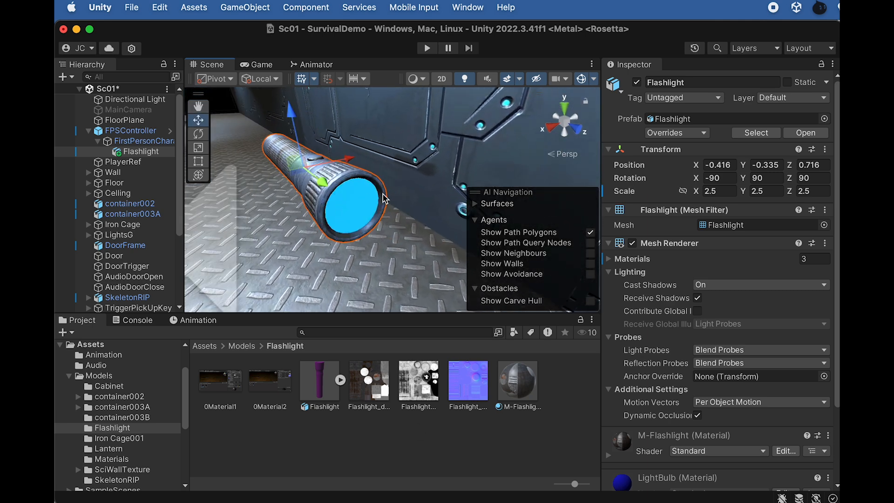
{"action": "right_click", "coordinate": [419, 435]}
{"action": "mouse_move", "coordinate": [491, 297]}
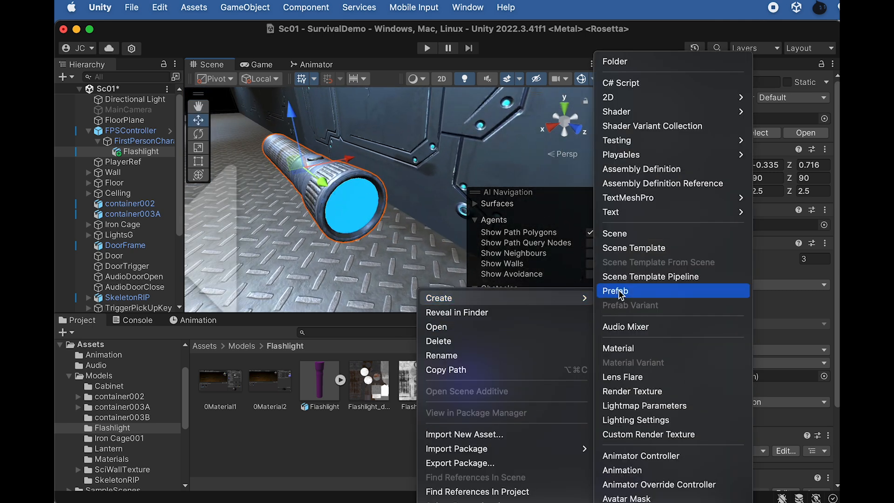
{"action": "left_click", "coordinate": [626, 350]}
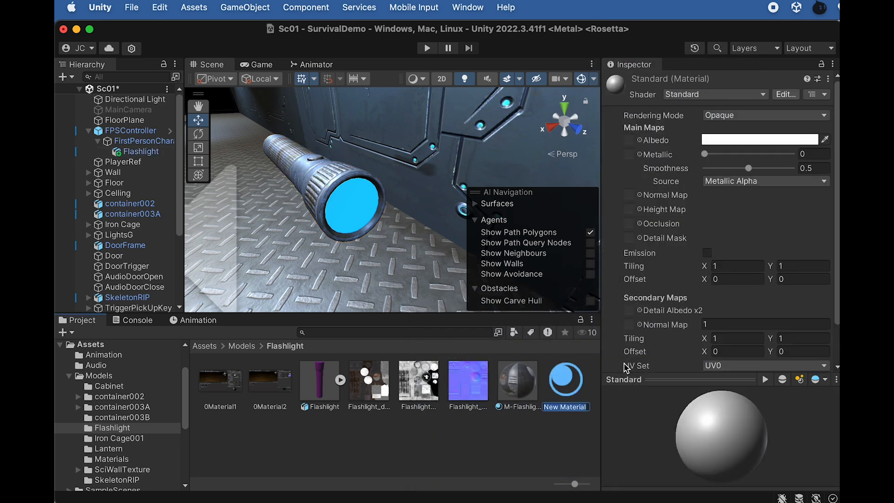
{"action": "type", "text": "M-Fl"}
{"action": "type", "text": "ashlightGlass"}
{"action": "key", "text": "Return"}
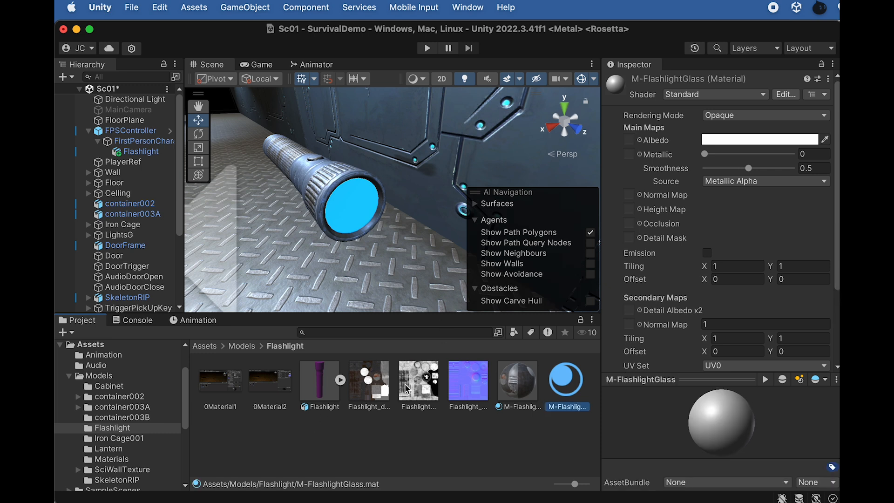
- Assign the flashlight's colour texture as albedo and its normal map to M-FlashlightGlass, and switch its shader to FX/Glass/Stained BumpDistort
{"action": "left_click_drag", "start_coordinate": [368, 391], "coordinate": [627, 141]}
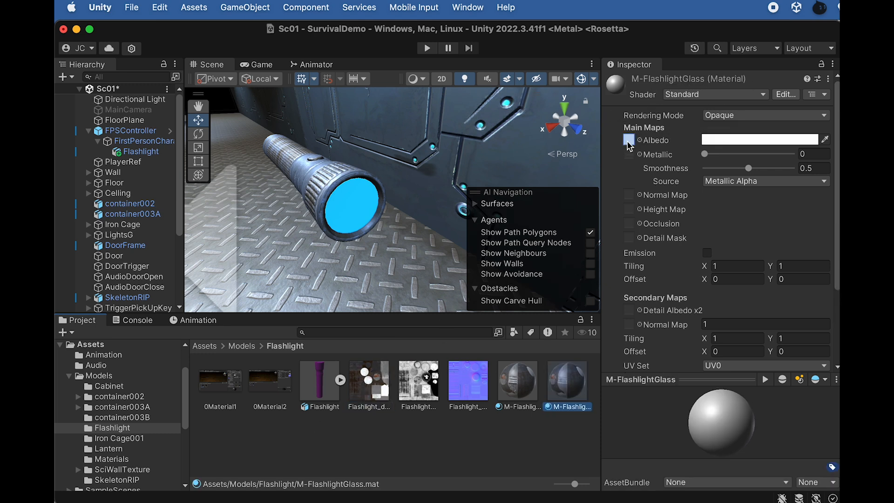
{"action": "left_click_drag", "start_coordinate": [477, 379], "coordinate": [630, 195]}
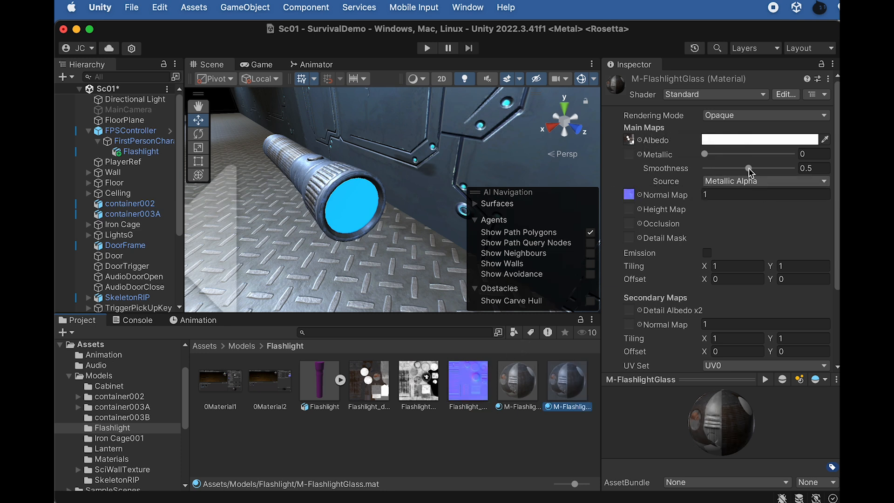
{"action": "left_click", "coordinate": [706, 96]}
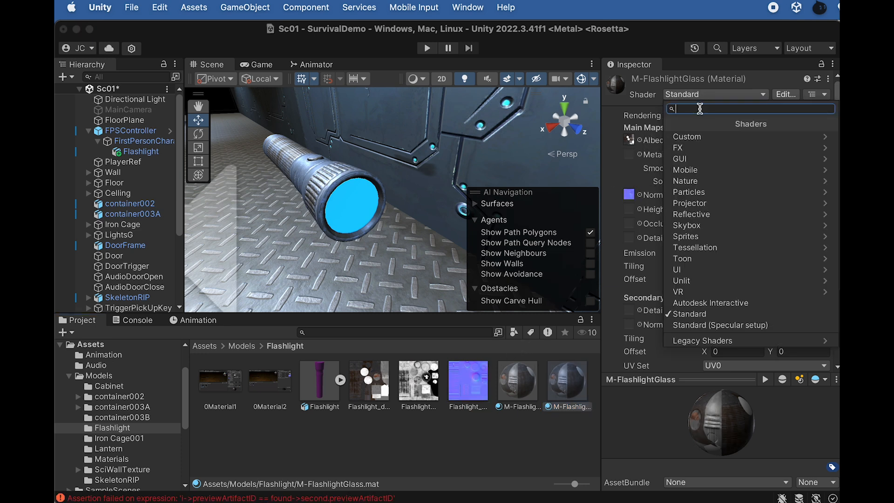
{"action": "left_click", "coordinate": [690, 148]}
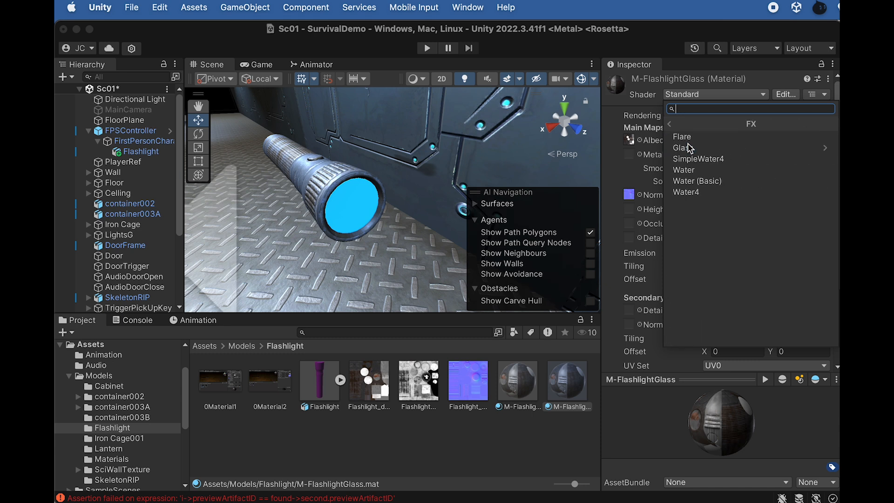
{"action": "left_click", "coordinate": [703, 147]}
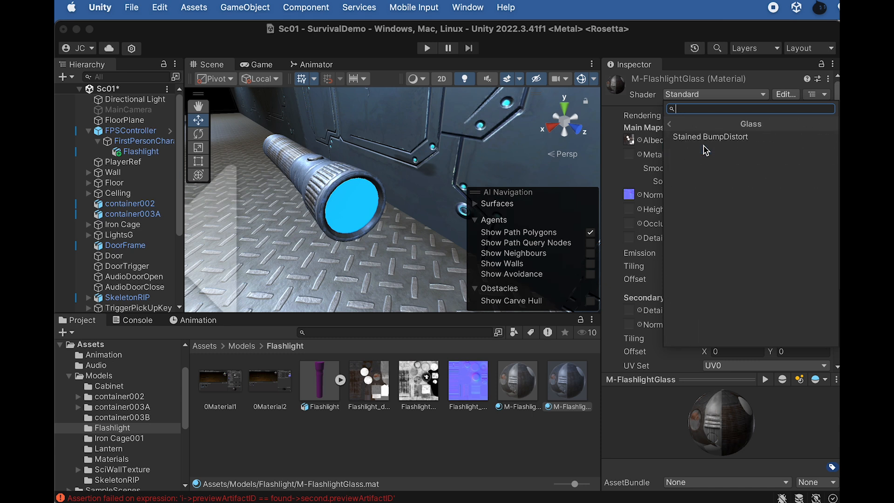
{"action": "left_click", "coordinate": [696, 141]}
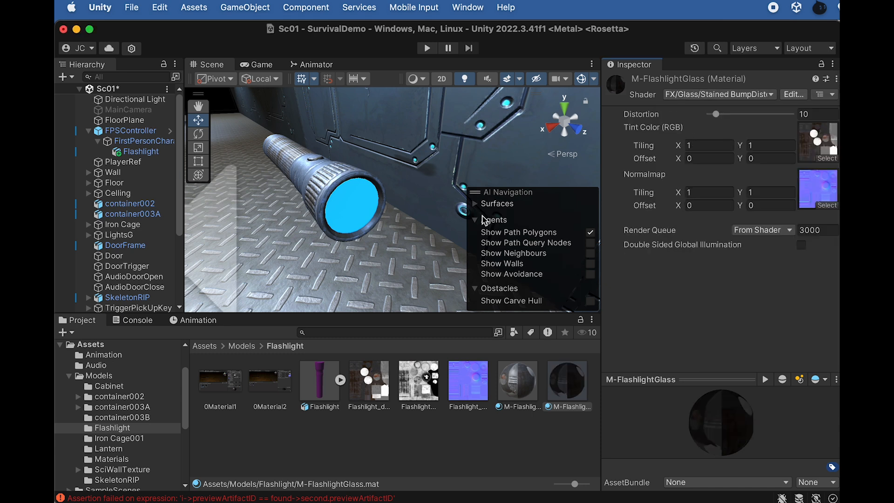
- Apply the M-FlashlightGlass material to the flashlight's lens and inspect the result up close
{"action": "left_click_drag", "start_coordinate": [557, 376], "coordinate": [392, 257]}
{"action": "scroll", "coordinate": [316, 207], "scroll_direction": "up", "scroll_amount": 5}
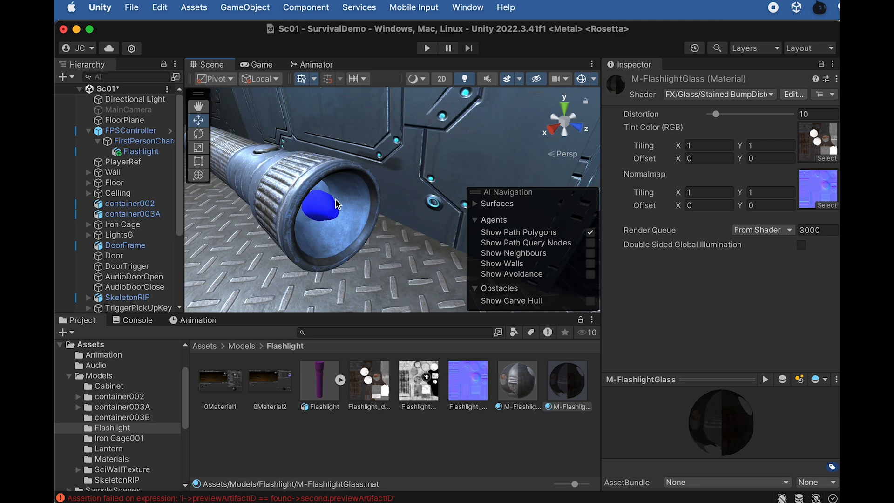
{"action": "scroll", "coordinate": [367, 250], "scroll_direction": "down", "scroll_amount": 6}
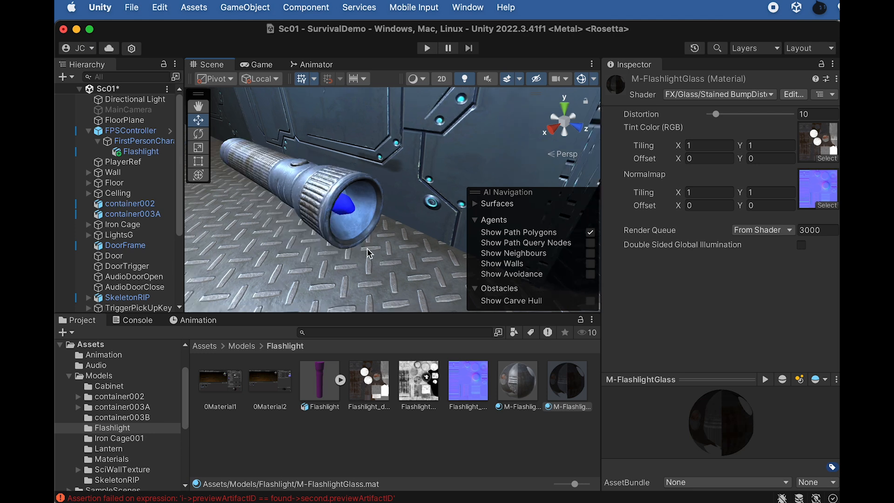
{"action": "left_click_drag", "start_coordinate": [301, 239], "coordinate": [722, 214], "text": "alt"}
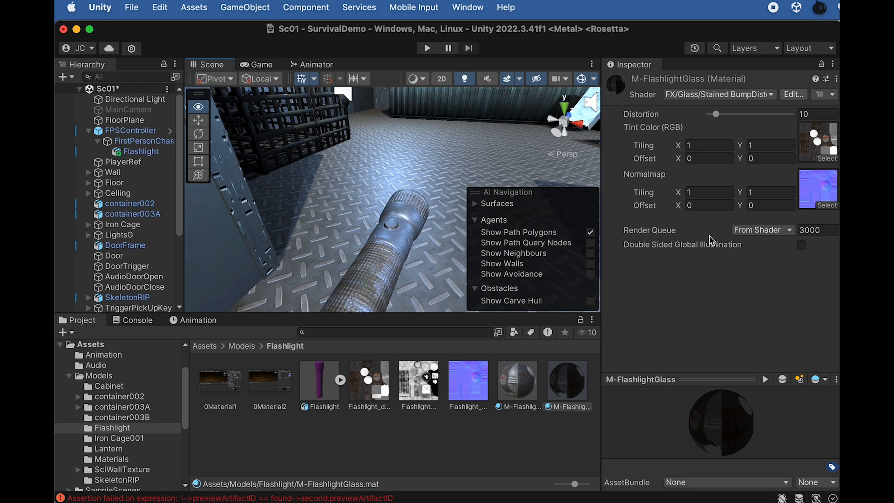
- Create an empty child object under Flashlight and name it LightMode1
{"action": "left_click", "coordinate": [136, 154]}
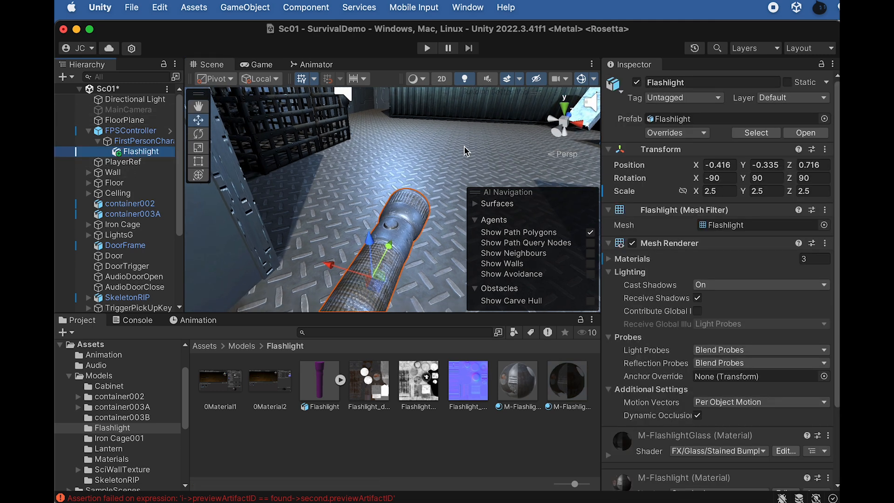
{"action": "scroll", "coordinate": [467, 151], "scroll_direction": "down", "scroll_amount": 1}
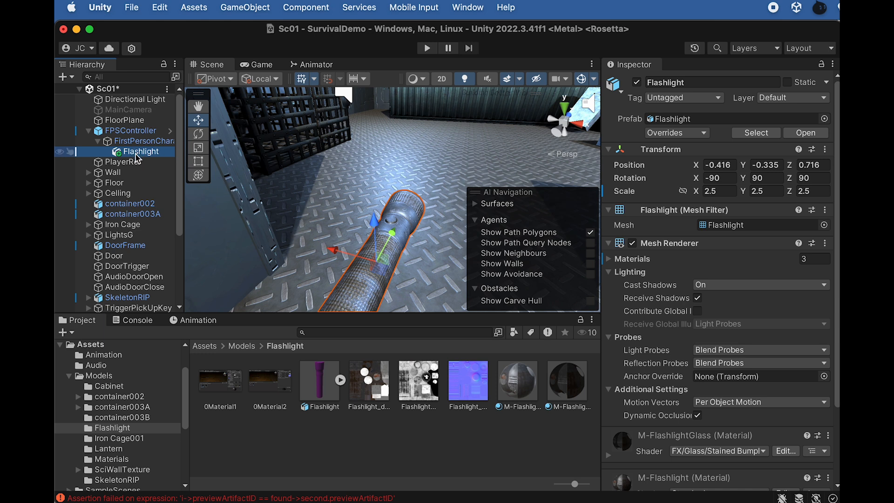
{"action": "left_click", "coordinate": [121, 150]}
{"action": "right_click", "coordinate": [138, 154]}
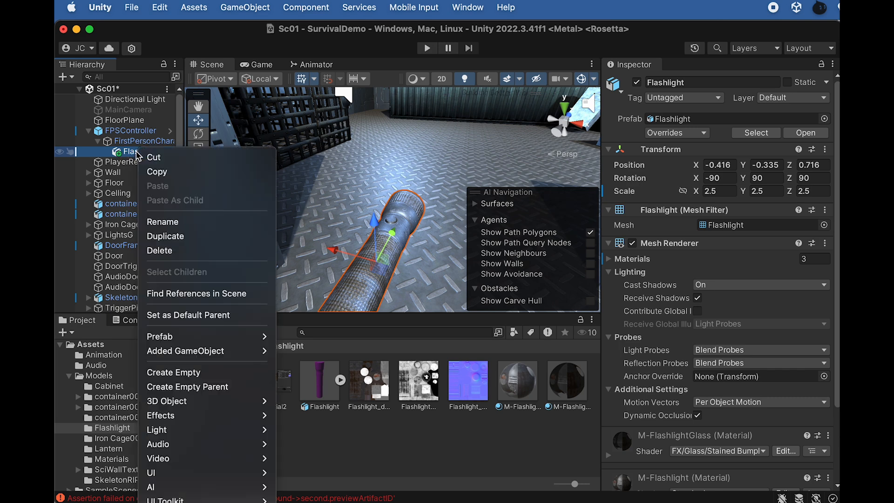
{"action": "left_click", "coordinate": [191, 372]}
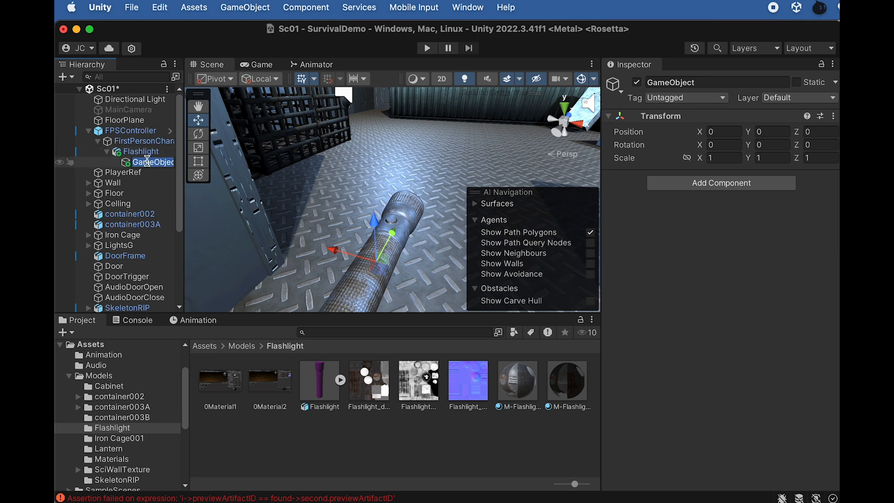
{"action": "type", "text": "LightMode1"}
{"action": "key", "text": "Return"}
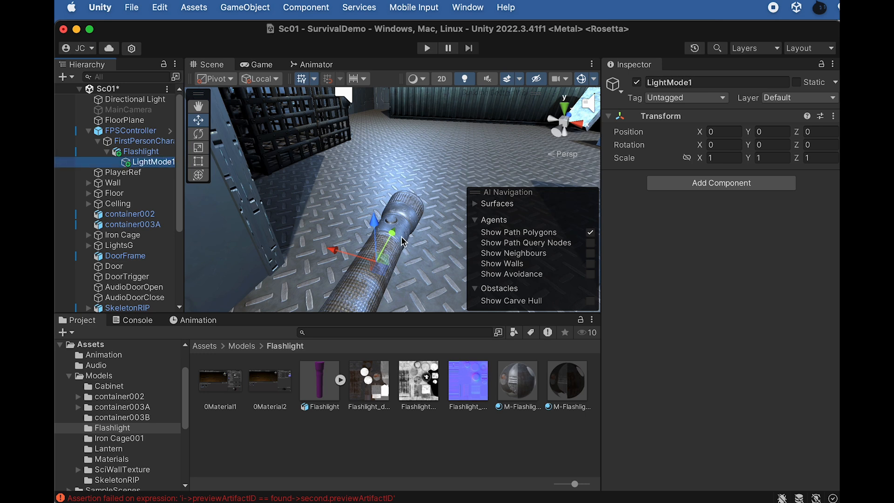
- Move LightMode1 along the flashlight's axis to just in front of the lens, at about Y 0.1106
{"action": "left_click_drag", "start_coordinate": [404, 241], "coordinate": [423, 187]}
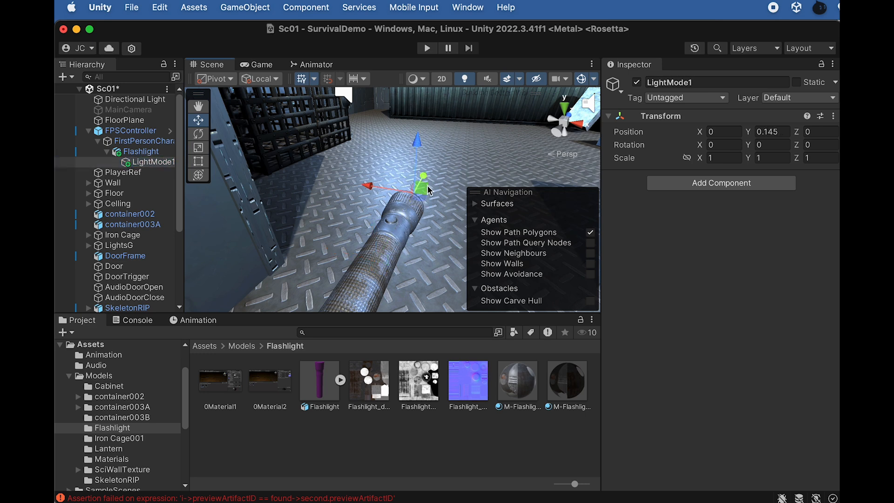
{"action": "scroll", "coordinate": [427, 188], "scroll_direction": "down", "scroll_amount": 10}
{"action": "scroll", "coordinate": [384, 203], "scroll_direction": "up", "scroll_amount": 8}
{"action": "left_click_drag", "start_coordinate": [412, 195], "coordinate": [263, 191], "text": "alt"}
{"action": "key", "text": "f"}
{"action": "left_click_drag", "start_coordinate": [431, 194], "coordinate": [403, 193]}
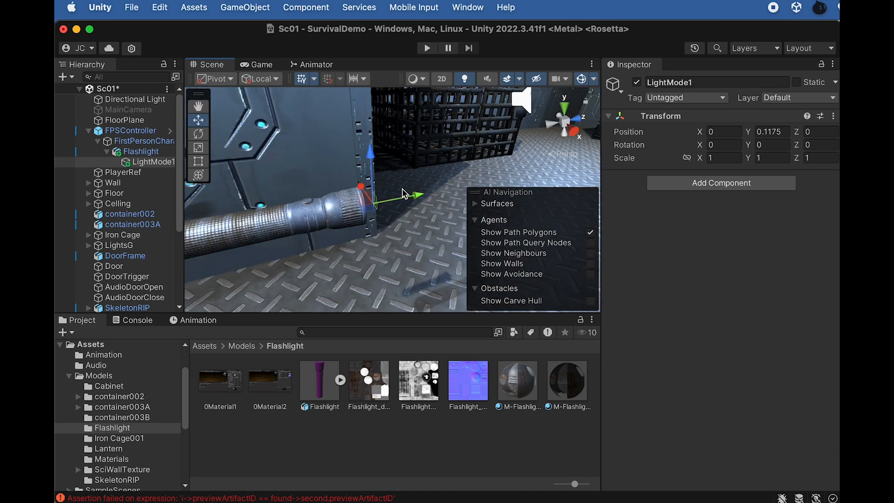
{"action": "scroll", "coordinate": [403, 193], "scroll_direction": "up", "scroll_amount": 5}
{"action": "left_click_drag", "start_coordinate": [317, 203], "coordinate": [284, 206], "text": "alt"}
{"action": "left_click_drag", "start_coordinate": [378, 203], "coordinate": [365, 204]}
- Duplicate LightMode1 under Flashlight and rename the copy LightMode2
{"action": "right_click", "coordinate": [154, 165]}
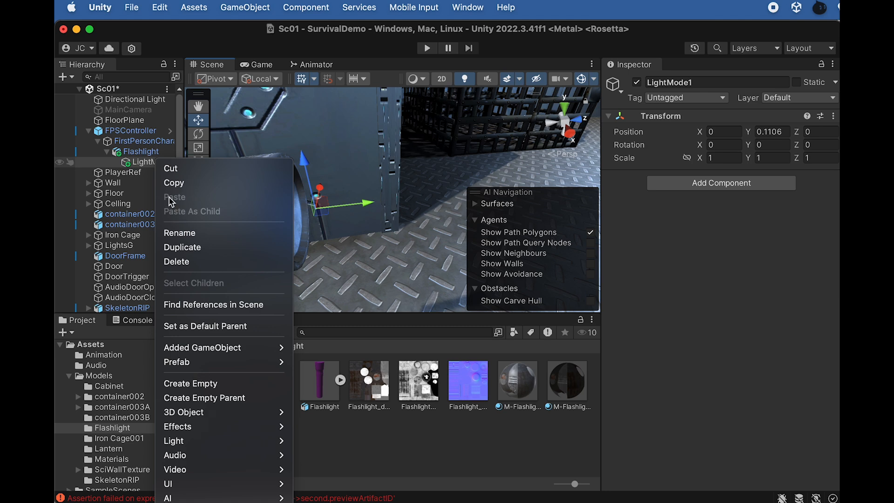
{"action": "left_click", "coordinate": [150, 162]}
{"action": "key", "text": "super+d"}
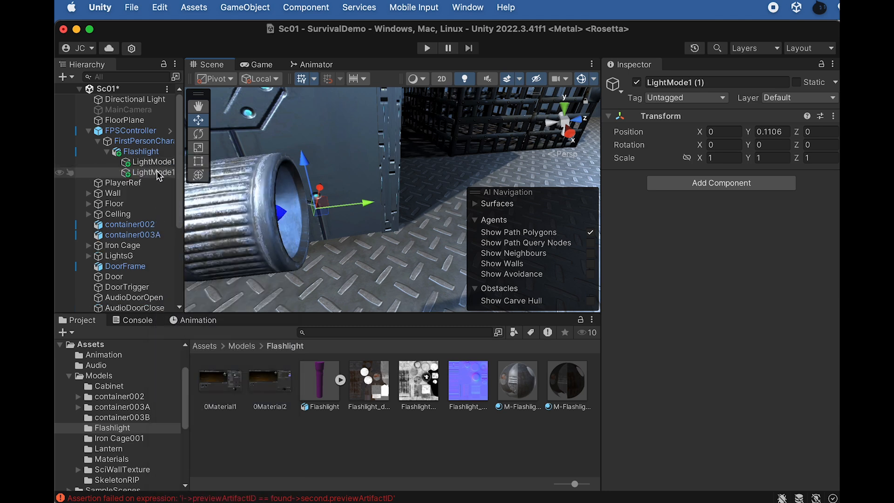
{"action": "left_click", "coordinate": [162, 173]}
{"action": "key", "text": "Return"}
{"action": "key", "text": "Right"}
{"action": "key", "text": "BackSpace"}
{"action": "type", "text": "2"}
{"action": "key", "text": "BackSpace"}
{"action": "type", "text": "2"}
- Add a Spot Light as a child of LightMode1, keeping its default name
{"action": "left_click", "coordinate": [155, 163]}
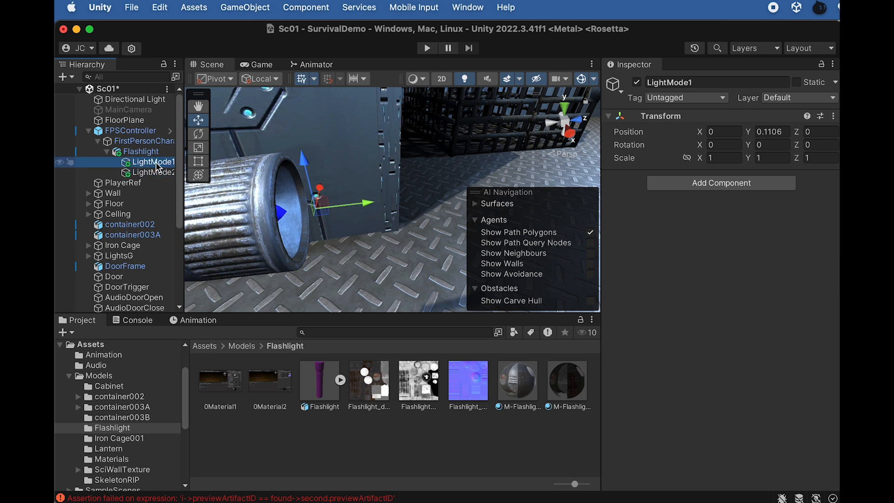
{"action": "right_click", "coordinate": [145, 162]}
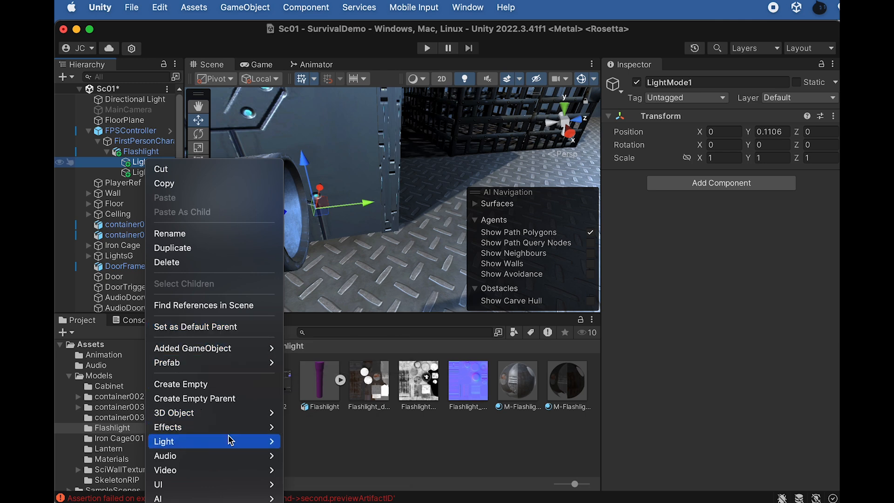
{"action": "mouse_move", "coordinate": [268, 442]}
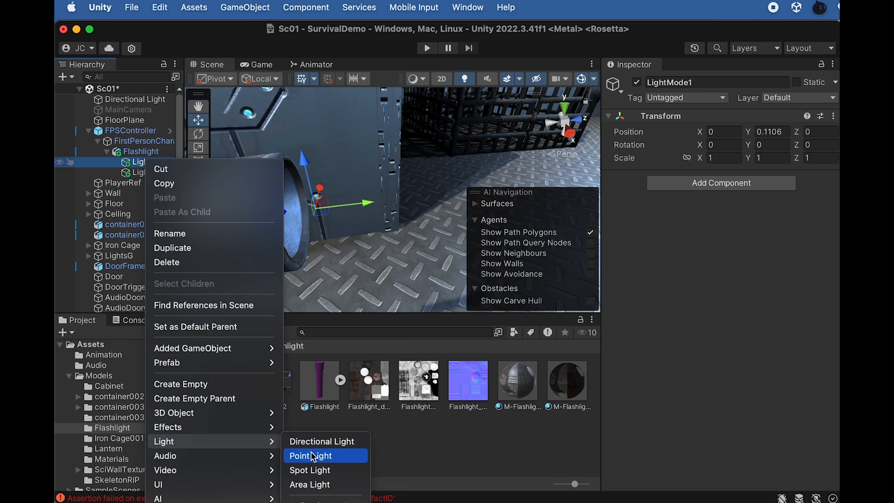
{"action": "left_click", "coordinate": [311, 470]}
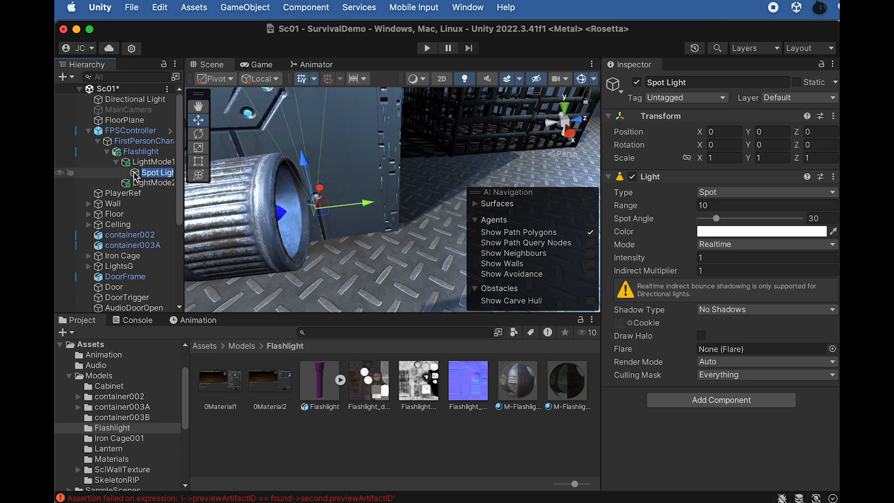
{"action": "key", "text": "Return"}
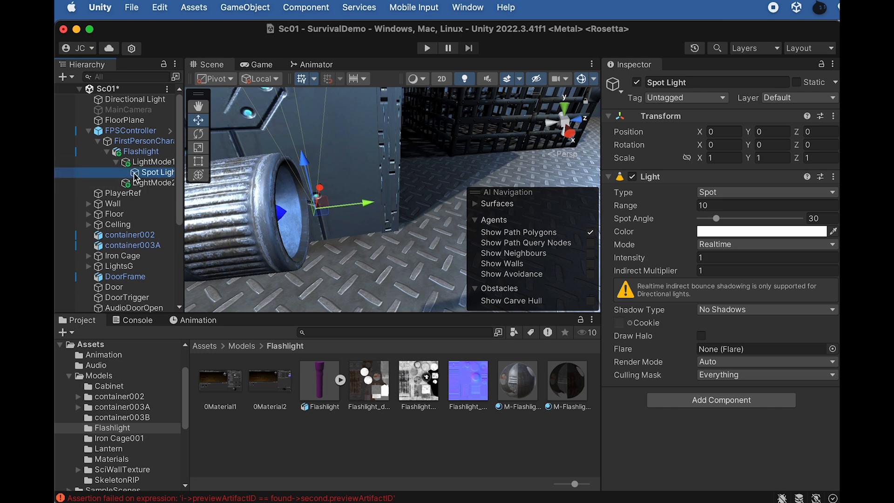
- Rotate the Spot Light to X -90 so it points forward along the flashlight's axis
{"action": "scroll", "coordinate": [349, 229], "scroll_direction": "down", "scroll_amount": 5}
{"action": "scroll", "coordinate": [368, 181], "scroll_direction": "down", "scroll_amount": 3}
{"action": "scroll", "coordinate": [354, 181], "scroll_direction": "up", "scroll_amount": 5}
{"action": "scroll", "coordinate": [353, 186], "scroll_direction": "up", "scroll_amount": 2}
{"action": "key", "text": "e"}
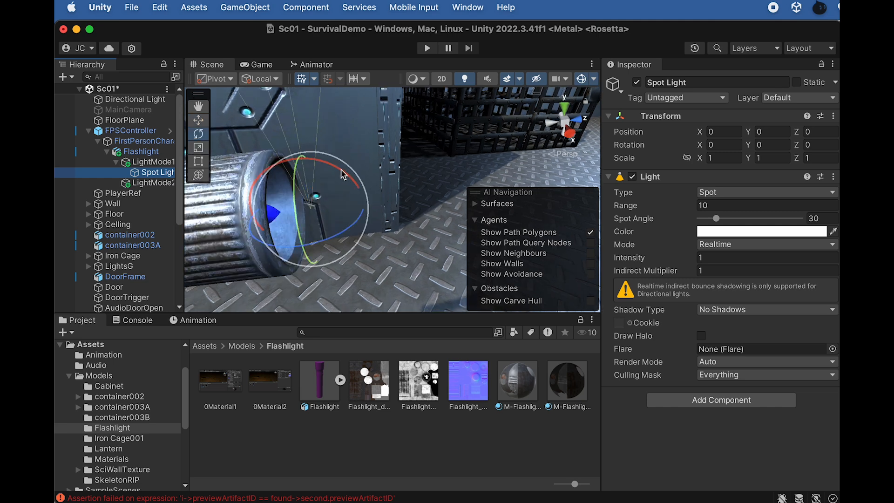
{"action": "left_click_drag", "start_coordinate": [313, 163], "coordinate": [376, 215]}
{"action": "left_click", "coordinate": [719, 141]}
{"action": "type", "text": "-90"}
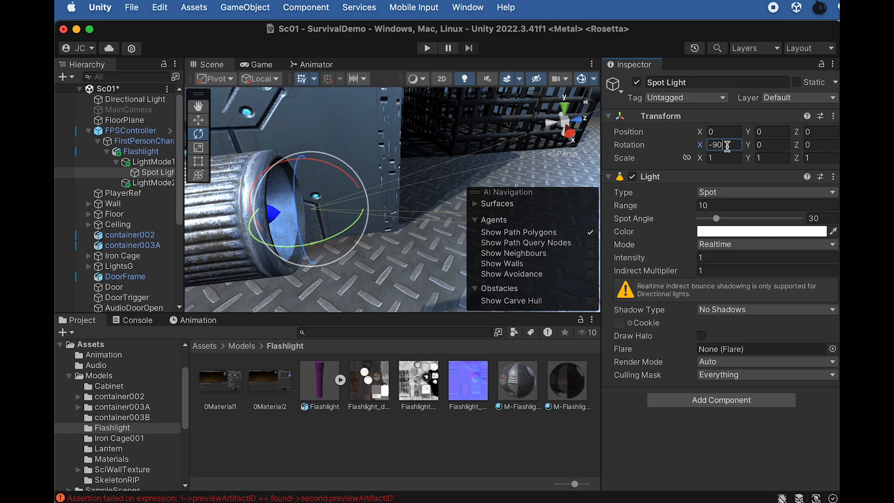
{"action": "left_click_drag", "start_coordinate": [364, 175], "coordinate": [618, 136], "text": "alt"}
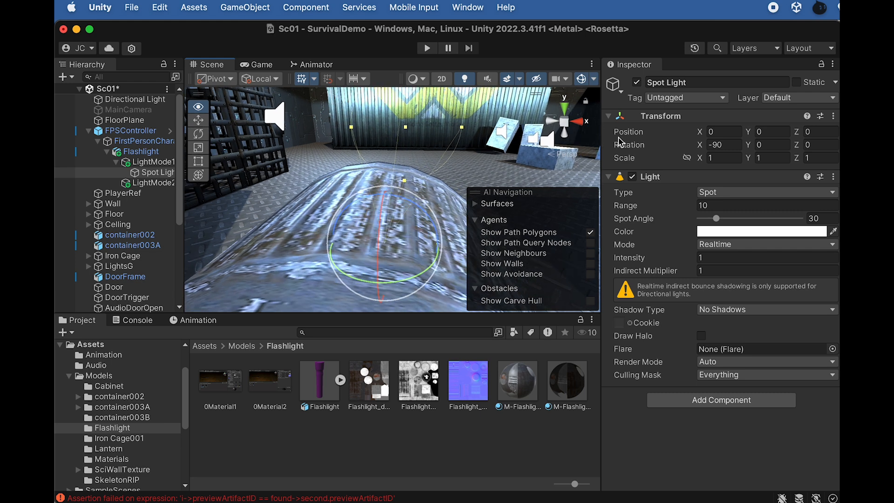
- Deactivate the Directional Light and the LightsG group to darken the scene
{"action": "left_click", "coordinate": [139, 100]}
{"action": "left_click", "coordinate": [637, 83]}
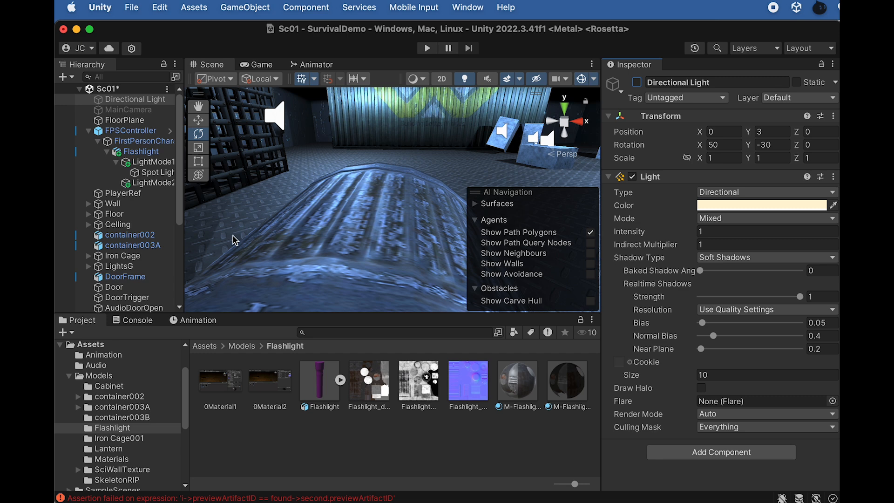
{"action": "left_click", "coordinate": [144, 269]}
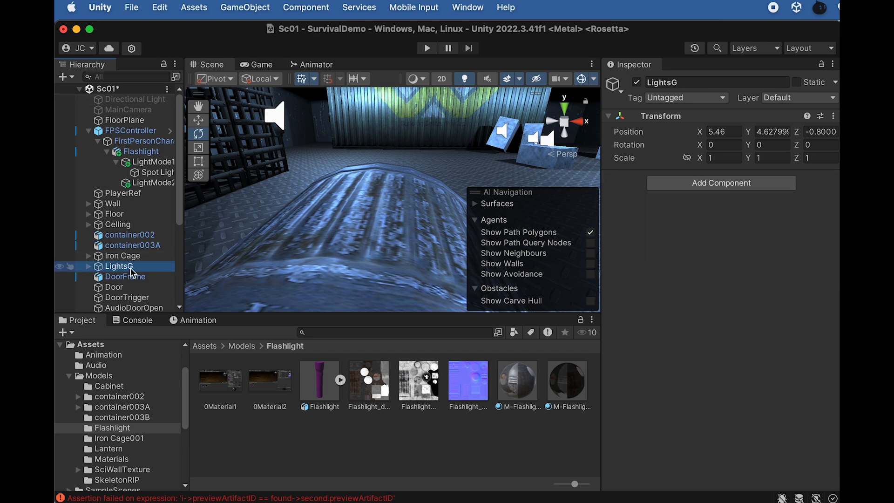
{"action": "left_click", "coordinate": [637, 83]}
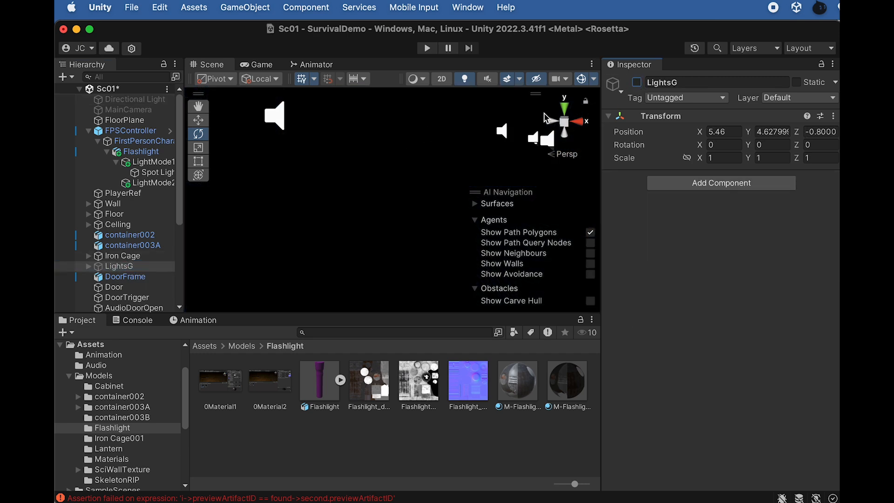
{"action": "left_click", "coordinate": [637, 84]}
{"action": "left_click", "coordinate": [637, 83]}
- Set the Range of the Spot Light under LightMode1 to 30
{"action": "left_click", "coordinate": [163, 173]}
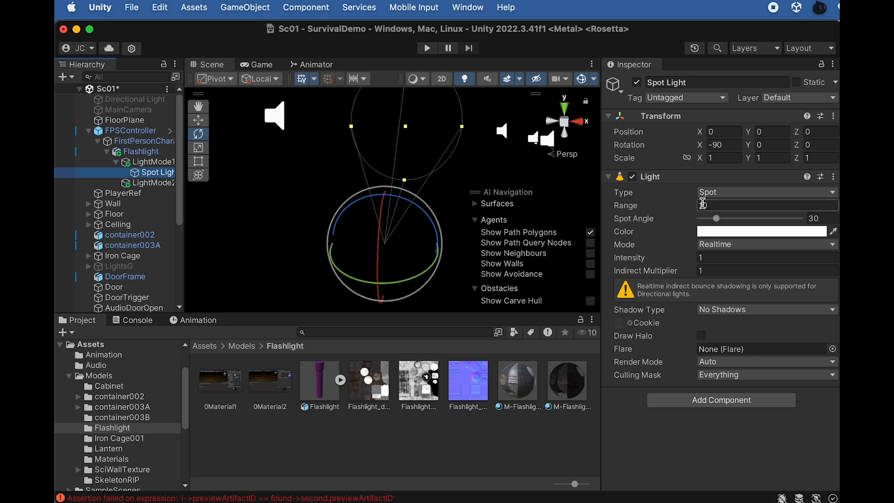
{"action": "left_click_drag", "start_coordinate": [676, 210], "coordinate": [695, 210]}
{"action": "left_click", "coordinate": [666, 207]}
{"action": "type", "text": "30"}
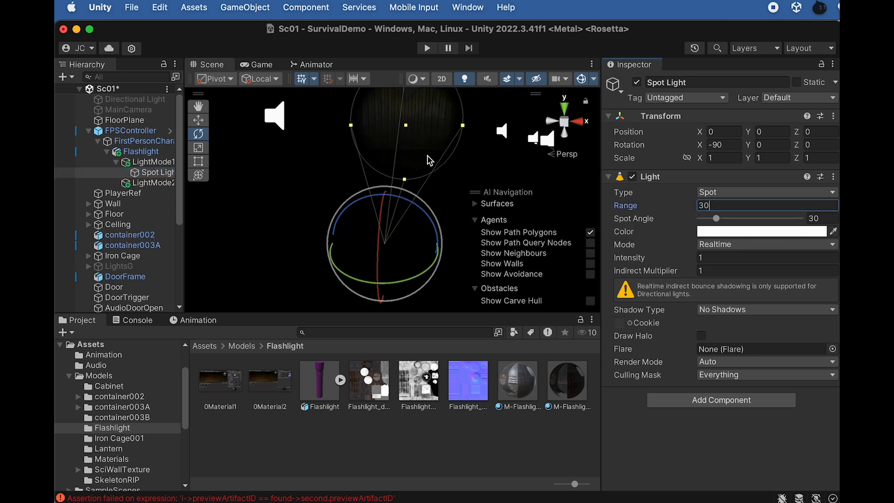
{"action": "left_click_drag", "start_coordinate": [427, 156], "coordinate": [434, 146], "text": "alt"}
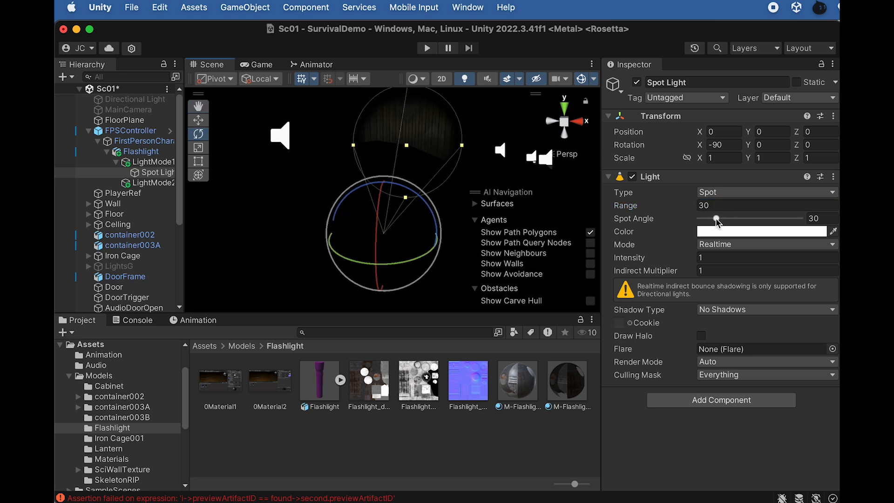
- Set the Spot Light's Spot Angle to 45 and its Intensity to 9
{"action": "left_click", "coordinate": [819, 219]}
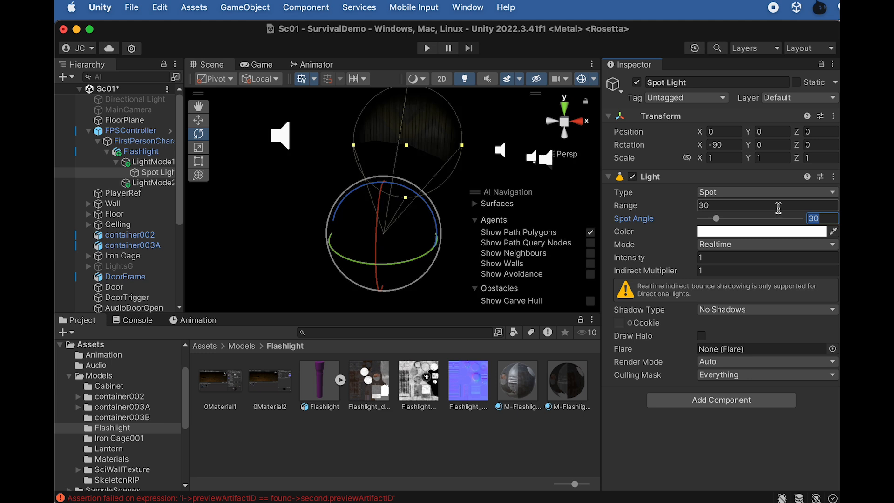
{"action": "type", "text": "45"}
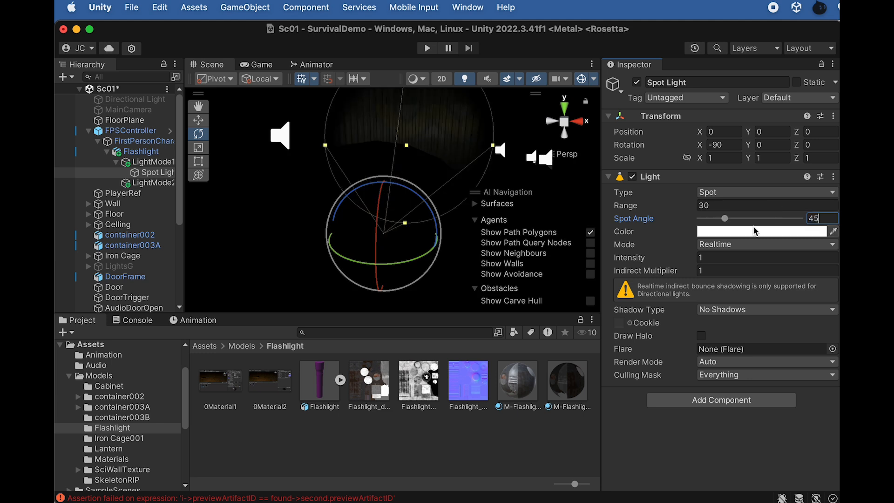
{"action": "left_click", "coordinate": [712, 259]}
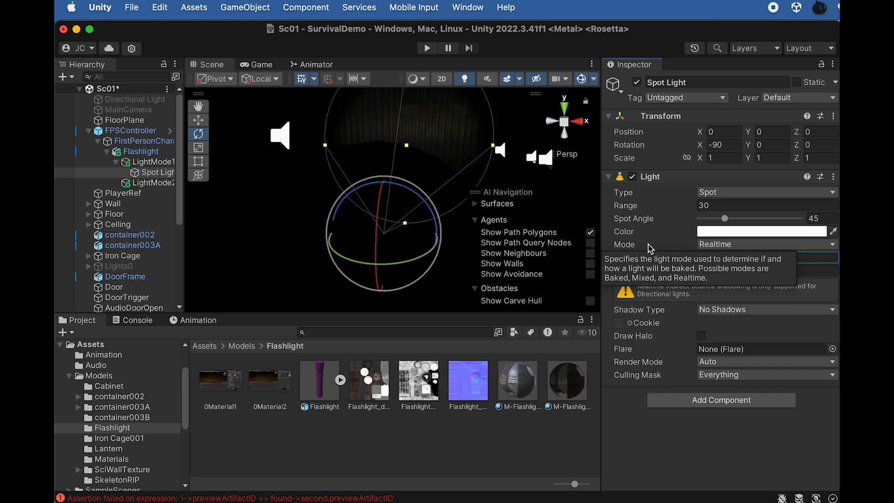
{"action": "type", "text": "10"}
{"action": "left_click_drag", "start_coordinate": [475, 139], "coordinate": [455, 160], "text": "alt"}
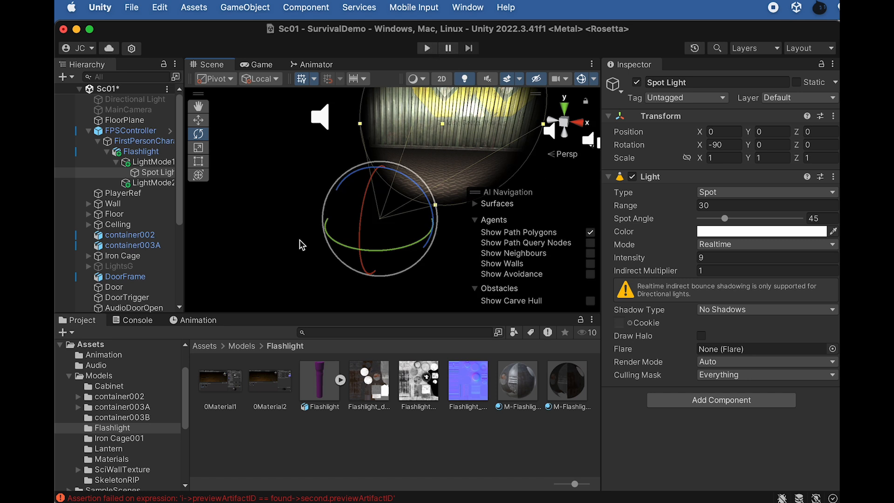
{"action": "scroll", "coordinate": [413, 226], "scroll_direction": "down", "scroll_amount": 1}
{"action": "scroll", "coordinate": [409, 228], "scroll_direction": "up", "scroll_amount": 2}
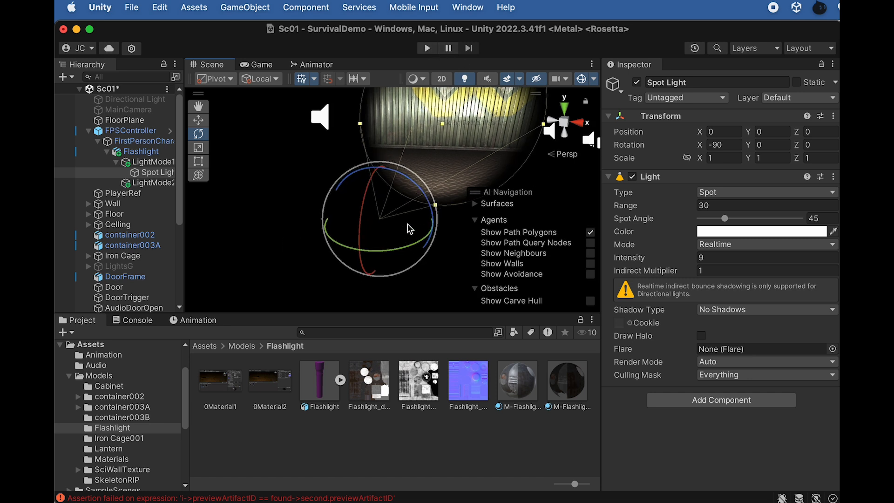
{"action": "scroll", "coordinate": [411, 217], "scroll_direction": "up", "scroll_amount": 2}
{"action": "scroll", "coordinate": [411, 217], "scroll_direction": "down", "scroll_amount": 3}
{"action": "scroll", "coordinate": [411, 217], "scroll_direction": "up", "scroll_amount": 1}
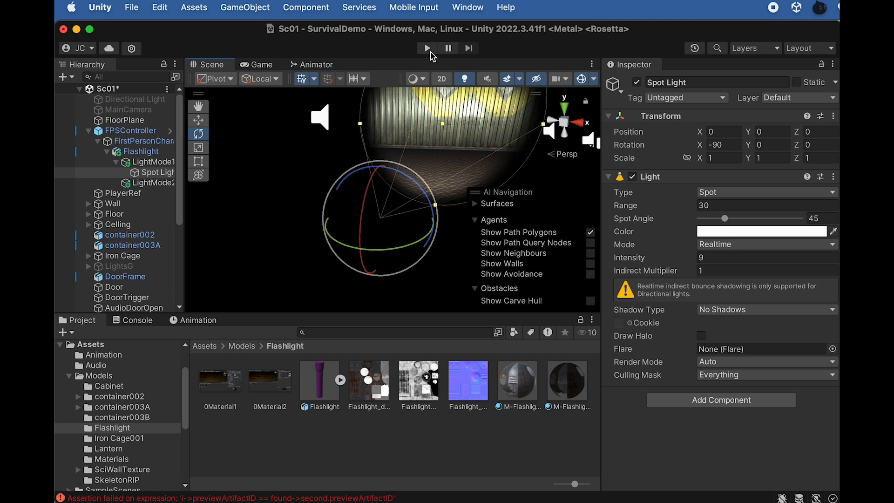
- Reactivate the LightsG group so the room and corridor are lit
{"action": "left_click", "coordinate": [140, 132]}
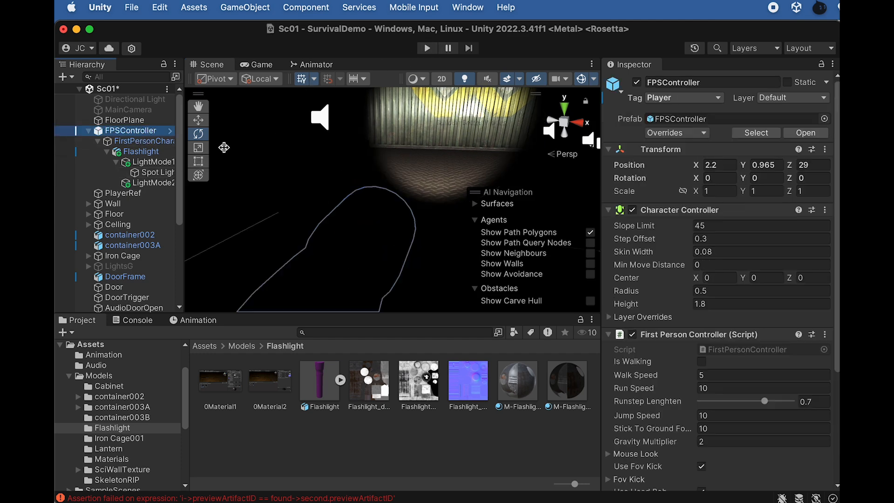
{"action": "left_click", "coordinate": [122, 267]}
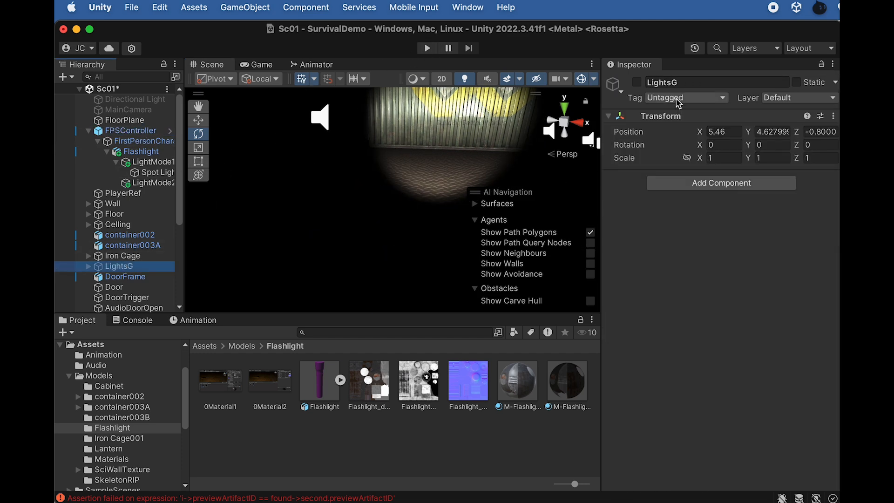
{"action": "key", "text": "f"}
{"action": "left_click_drag", "start_coordinate": [446, 167], "coordinate": [377, 179], "text": "alt"}
{"action": "scroll", "coordinate": [378, 179], "scroll_direction": "down", "scroll_amount": 8}
{"action": "left_click_drag", "start_coordinate": [454, 167], "coordinate": [328, 218], "text": "alt"}
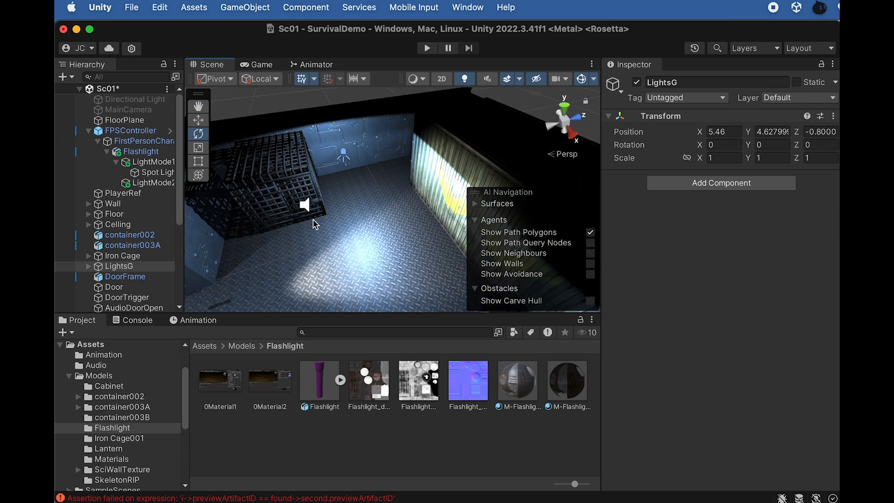
- Move FPSController back along the corridor, away from the striped shutter wall, to Z 18.5
{"action": "left_click", "coordinate": [131, 131]}
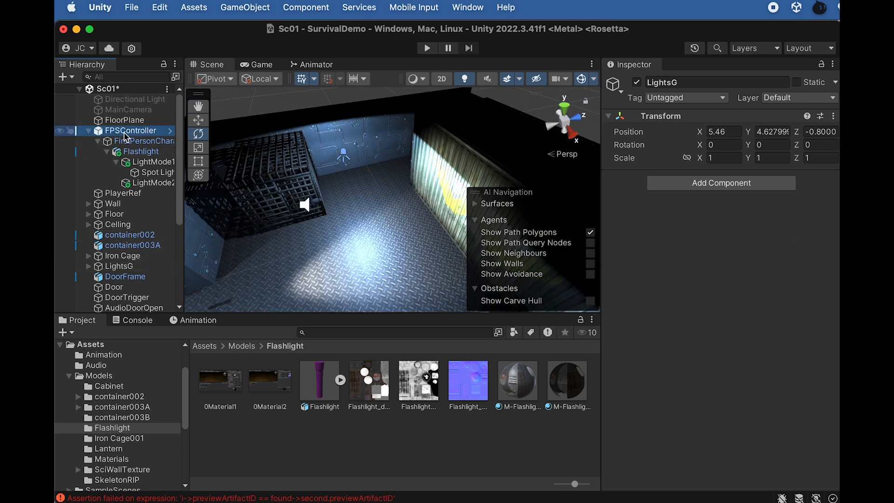
{"action": "scroll", "coordinate": [290, 253], "scroll_direction": "down", "scroll_amount": 5}
{"action": "left_click_drag", "start_coordinate": [304, 260], "coordinate": [526, 215], "text": "alt"}
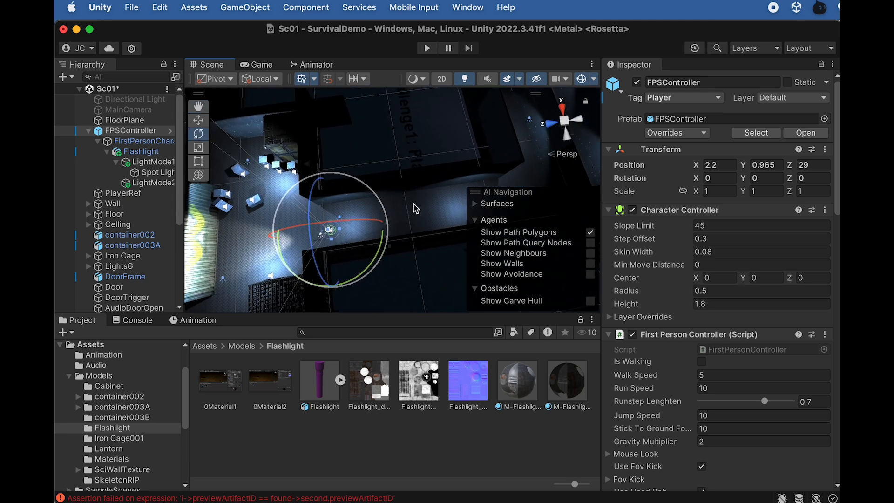
{"action": "scroll", "coordinate": [412, 204], "scroll_direction": "down", "scroll_amount": 3}
{"action": "middle_click_drag", "start_coordinate": [404, 204], "coordinate": [375, 209]}
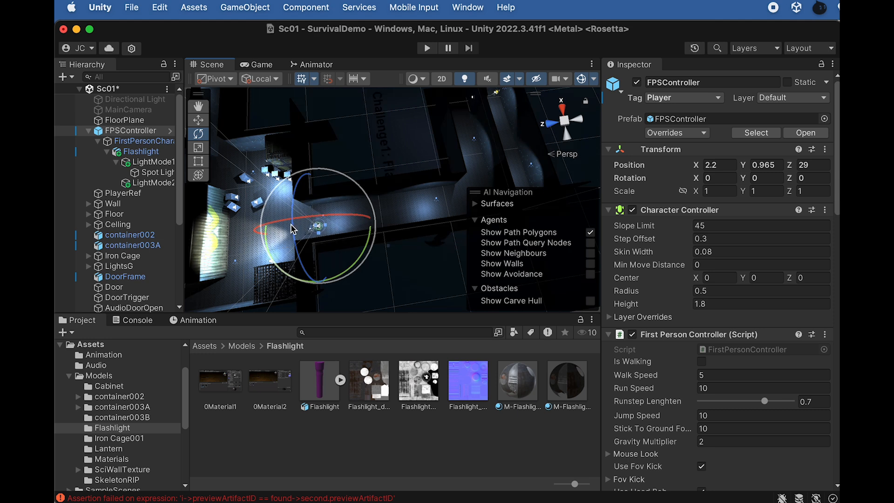
{"action": "left_click", "coordinate": [151, 131]}
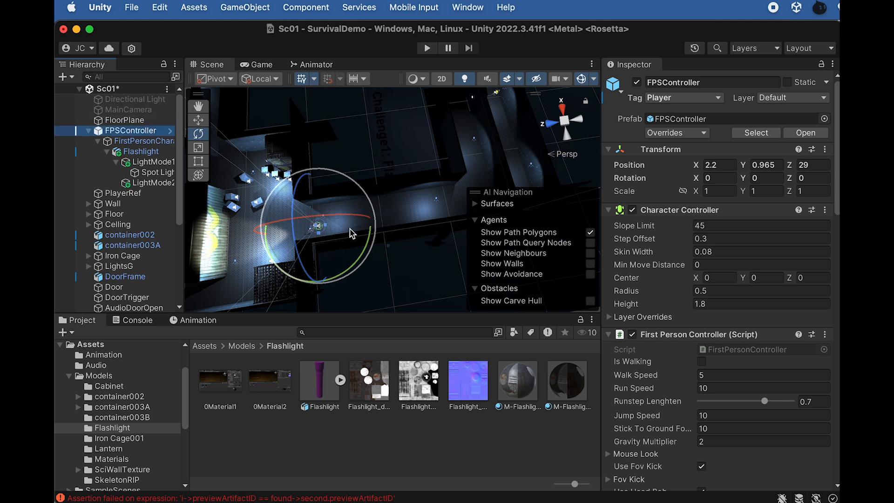
{"action": "key", "text": "w"}
{"action": "left_click_drag", "start_coordinate": [288, 230], "coordinate": [351, 226]}
{"action": "middle_click_drag", "start_coordinate": [381, 213], "coordinate": [427, 218]}
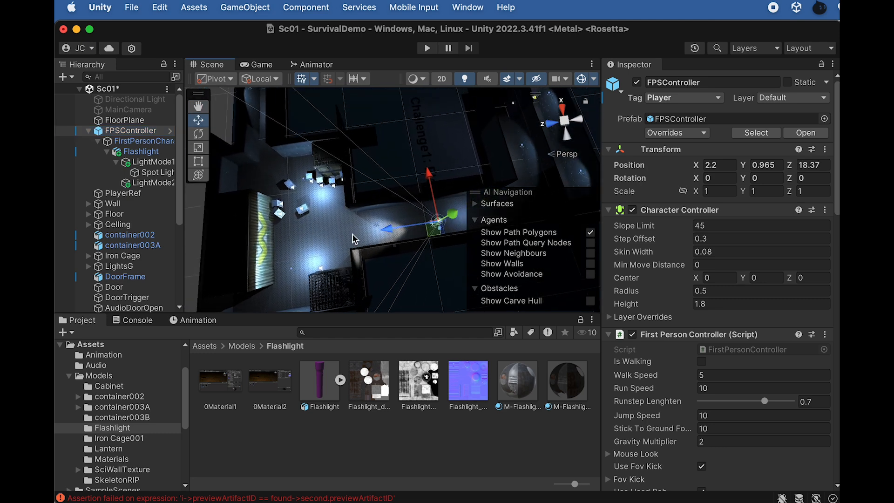
{"action": "left_click_drag", "start_coordinate": [384, 235], "coordinate": [389, 228]}
{"action": "middle_click_drag", "start_coordinate": [392, 220], "coordinate": [335, 224]}
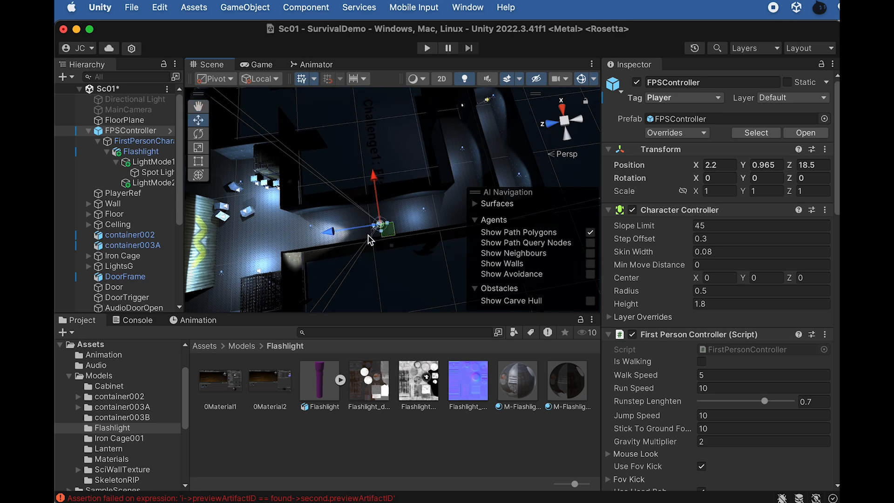
- Focus on the flashlight's Spot Light and examine its beam along the corridor from behind the flashlight
{"action": "key", "text": "f"}
{"action": "left_click_drag", "start_coordinate": [356, 225], "coordinate": [317, 181], "text": "alt"}
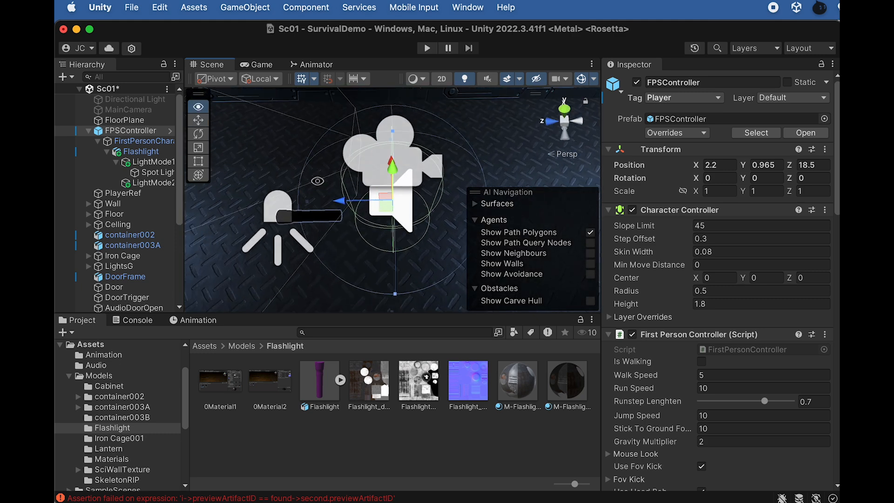
{"action": "left_click", "coordinate": [156, 173]}
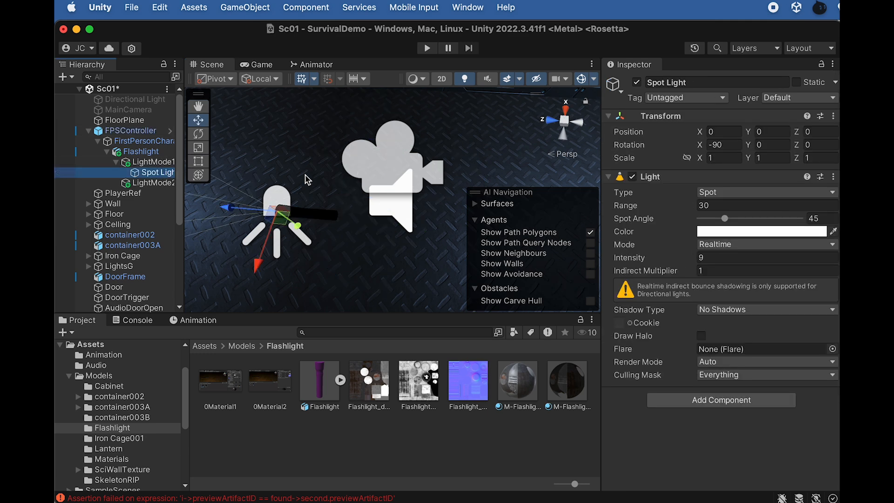
{"action": "key", "text": "f"}
{"action": "scroll", "coordinate": [392, 187], "scroll_direction": "up", "scroll_amount": 10}
{"action": "left_click_drag", "start_coordinate": [392, 187], "coordinate": [372, 136], "text": "alt"}
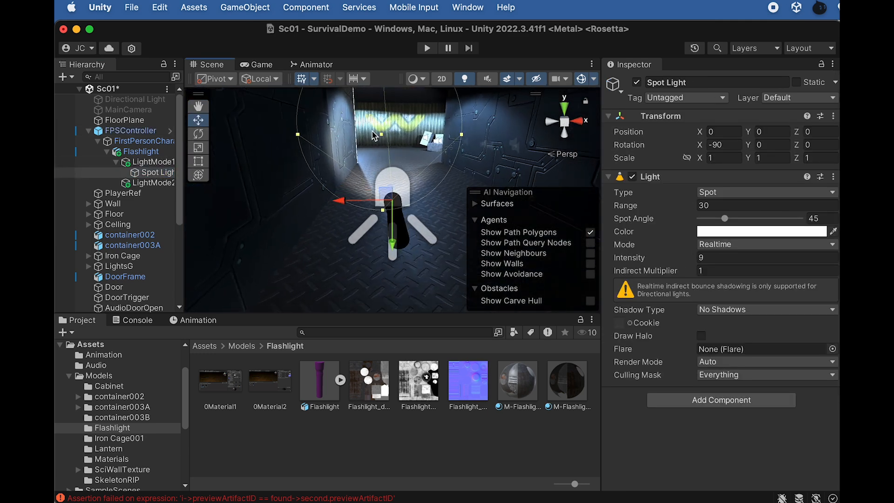
{"action": "left_click_drag", "start_coordinate": [412, 182], "coordinate": [396, 165], "text": "alt"}
- Deactivate the LightsG group and select the Spot Light to check its beam in the dark
{"action": "left_click", "coordinate": [145, 267]}
{"action": "left_click", "coordinate": [637, 83]}
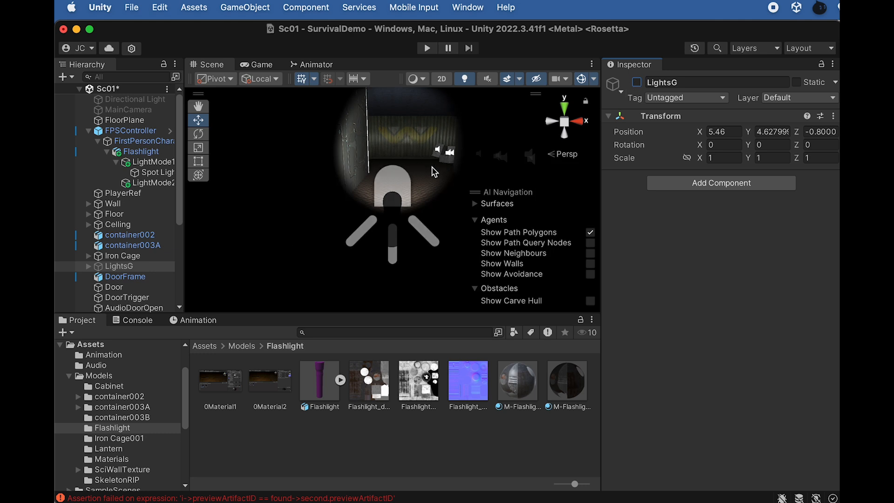
{"action": "mouse_move", "coordinate": [437, 162]}
{"action": "left_mouse_down", "text": "alt"}
{"action": "mouse_move", "coordinate": [411, 150]}
{"action": "mouse_move", "coordinate": [421, 137]}
{"action": "mouse_move", "coordinate": [422, 154]}
{"action": "mouse_move", "coordinate": [409, 140]}
{"action": "mouse_move", "coordinate": [435, 156]}
{"action": "left_mouse_up", "text": "alt"}
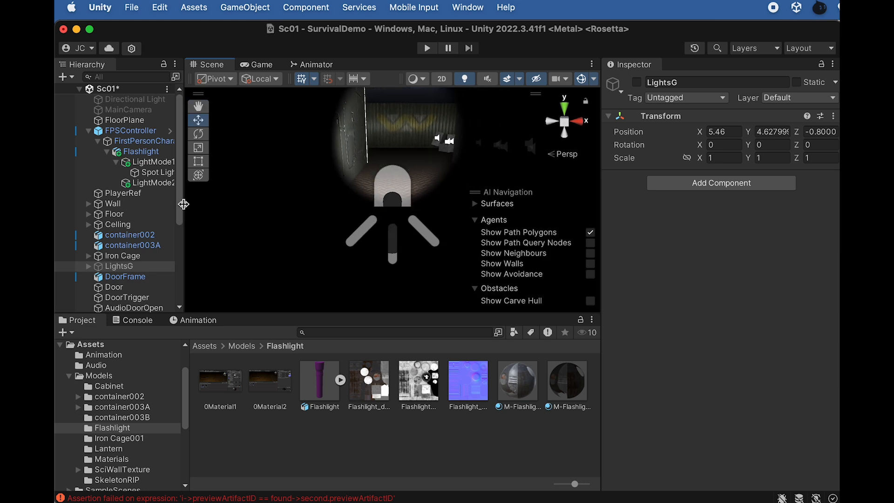
{"action": "left_click", "coordinate": [156, 172]}
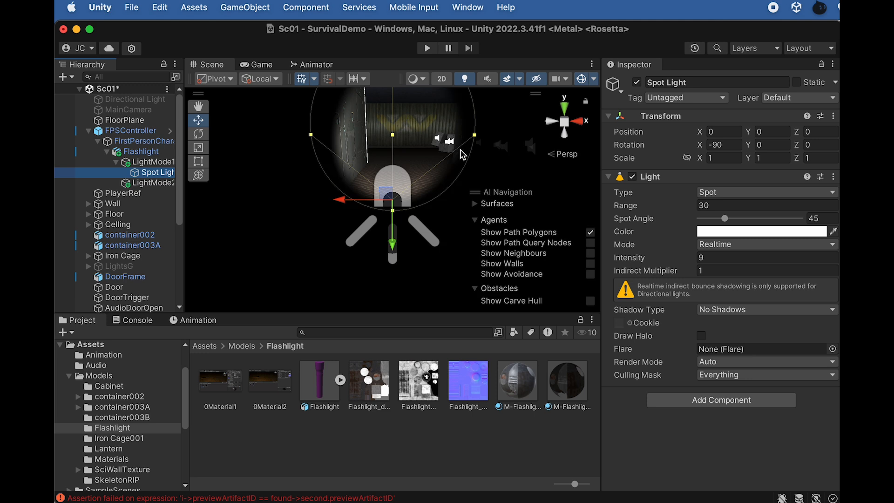
- Set the LightMode1 Spot Light's range to 20 and its intensity to 5
{"action": "left_click", "coordinate": [727, 205]}
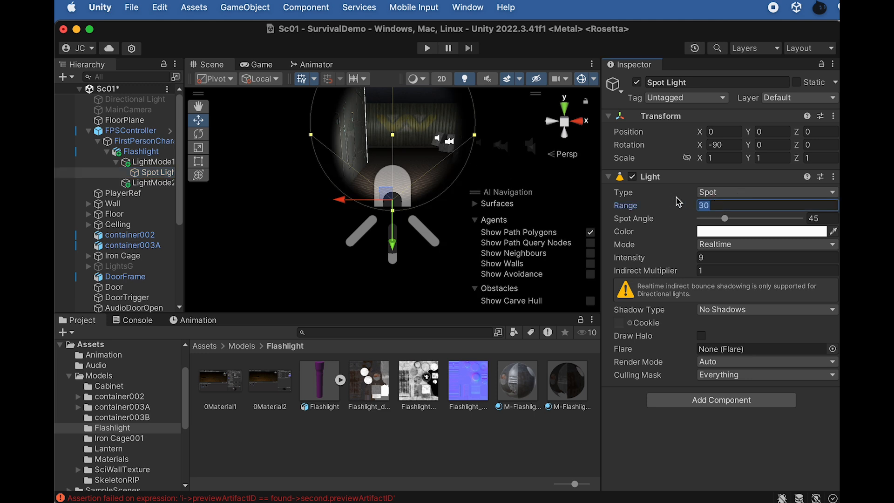
{"action": "type", "text": "20"}
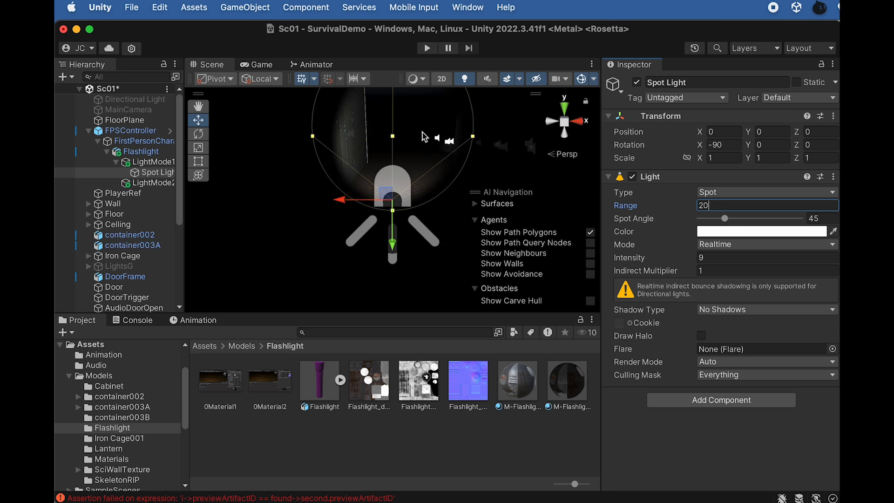
{"action": "left_click", "coordinate": [717, 256]}
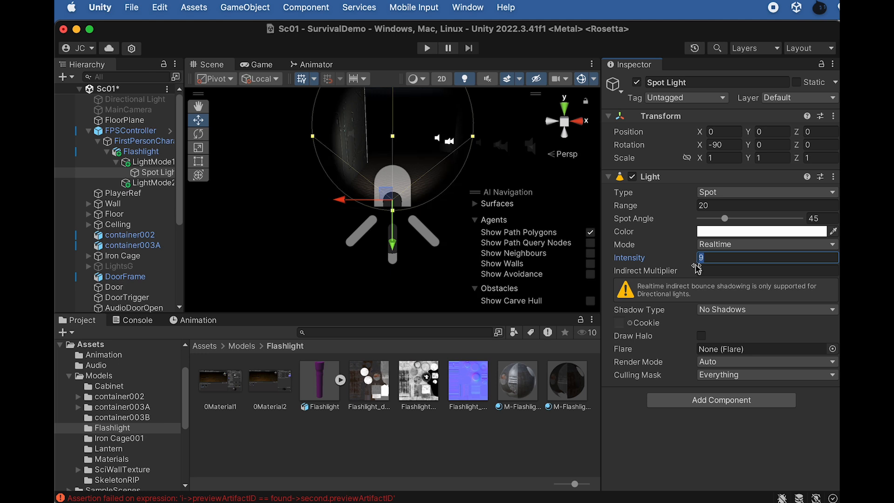
{"action": "type", "text": "5"}
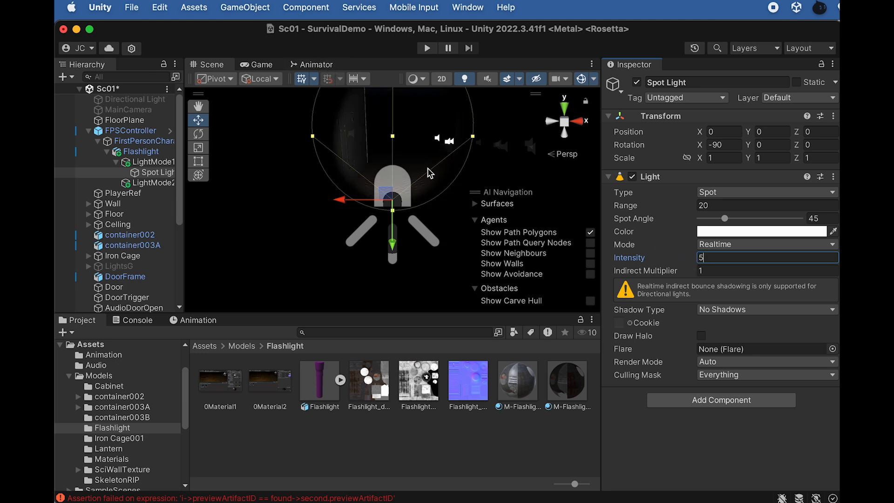
{"action": "left_click", "coordinate": [151, 182]}
{"action": "left_click", "coordinate": [154, 172]}
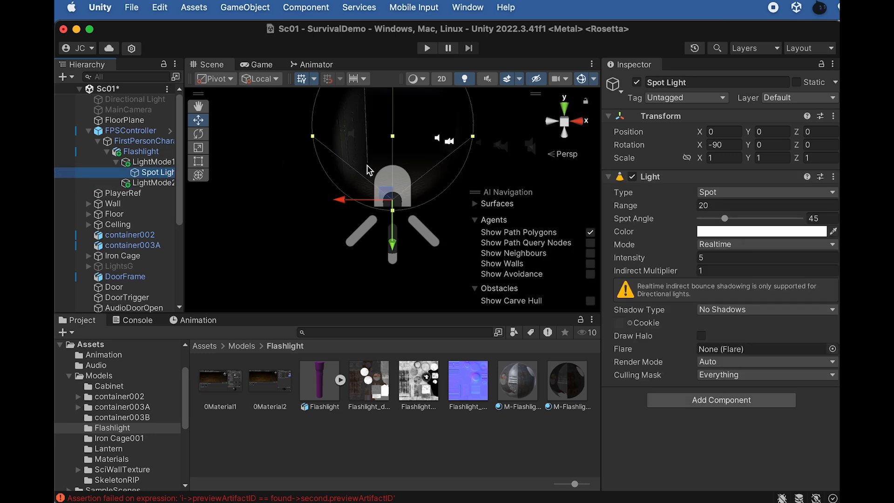
{"action": "mouse_move", "coordinate": [437, 182]}
{"action": "left_mouse_down", "text": "alt"}
{"action": "mouse_move", "coordinate": [363, 173]}
{"action": "mouse_move", "coordinate": [443, 191]}
{"action": "left_mouse_up", "text": "alt"}
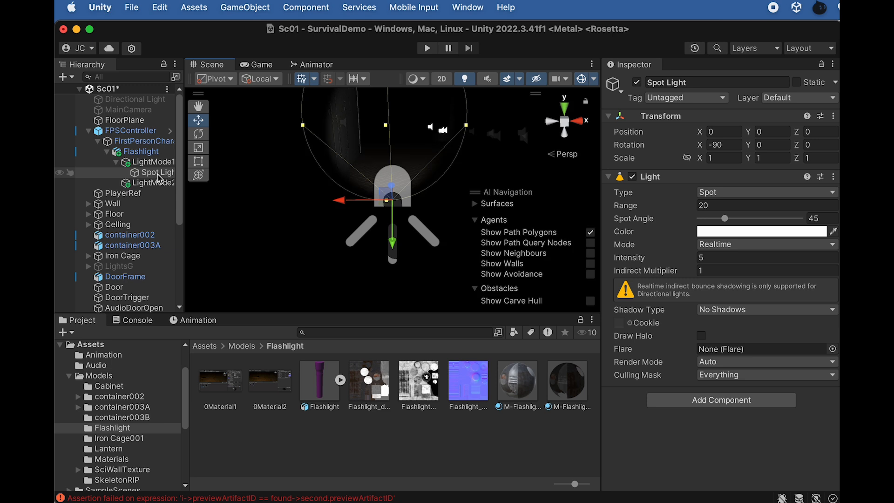
- Duplicate the Spot Light within LightMode1 and give the copy an intensity of 3 and a spot angle of 70
{"action": "left_click", "coordinate": [156, 176]}
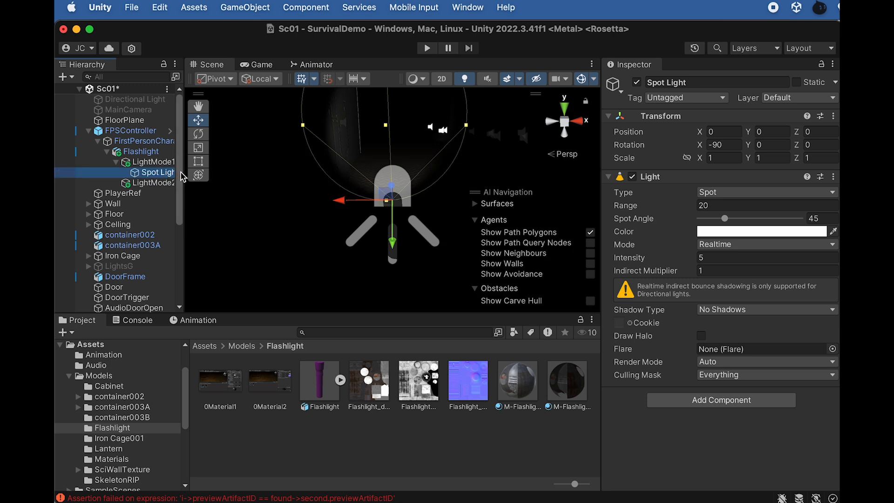
{"action": "left_click_drag", "start_coordinate": [185, 172], "coordinate": [213, 173]}
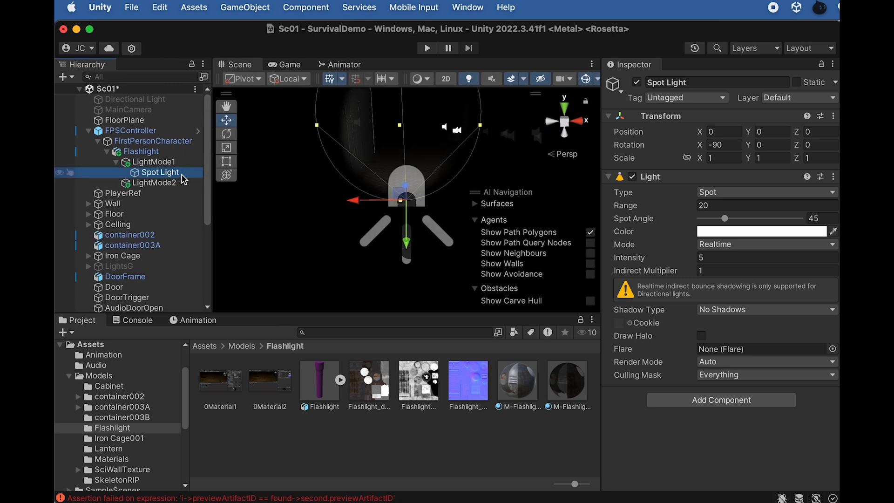
{"action": "key", "text": "super+d"}
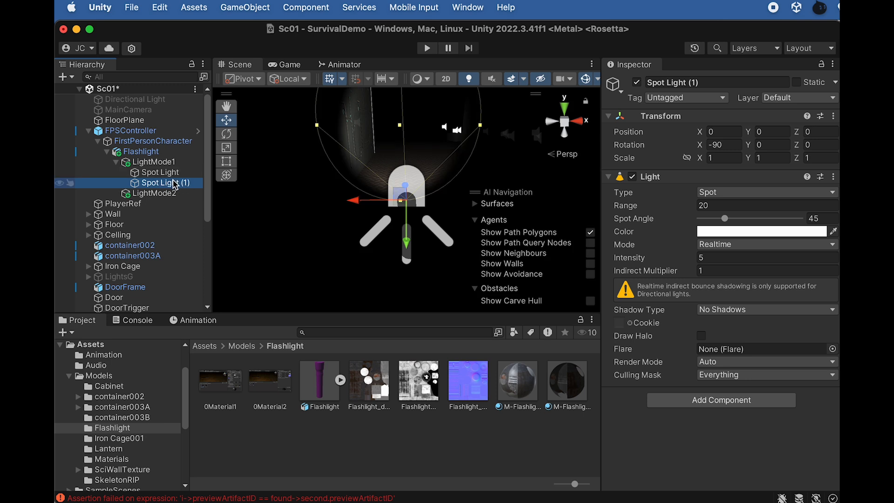
{"action": "left_click", "coordinate": [702, 259]}
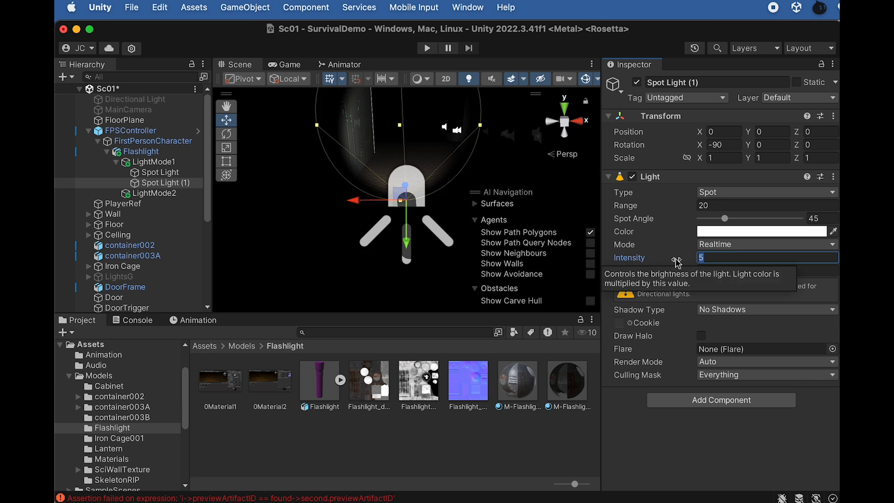
{"action": "type", "text": "3"}
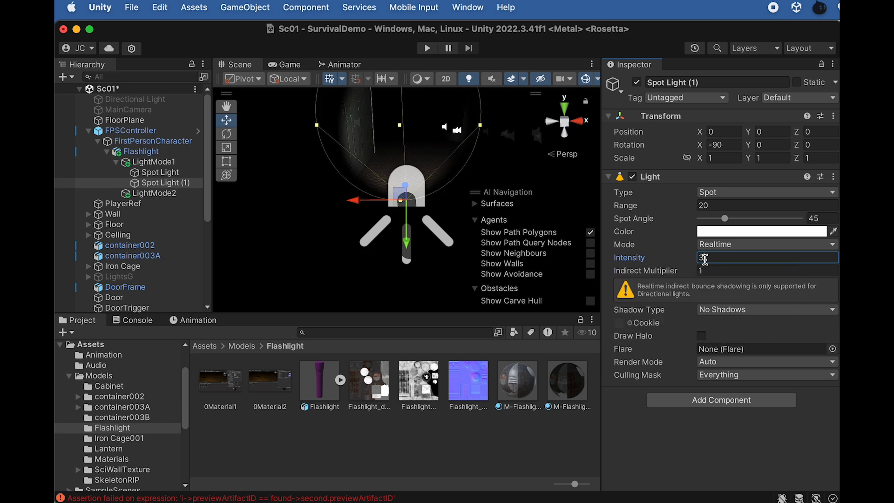
{"action": "left_click_drag", "start_coordinate": [726, 219], "coordinate": [743, 220]}
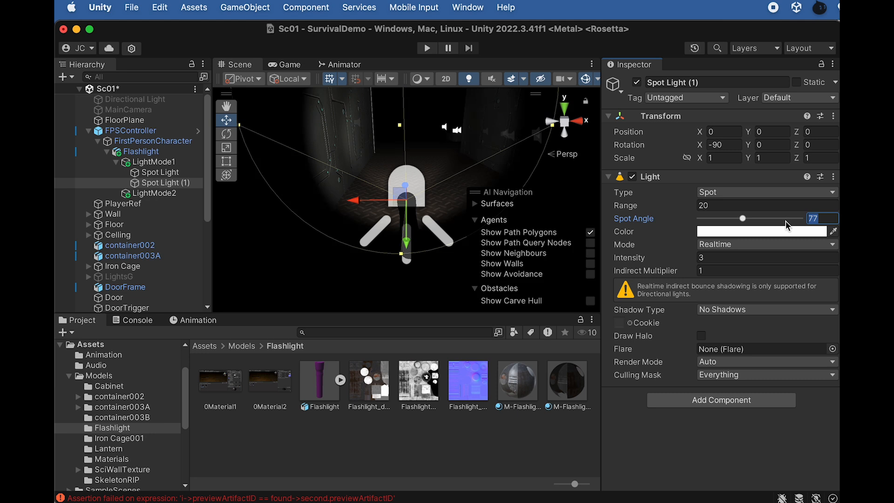
{"action": "type", "text": "70"}
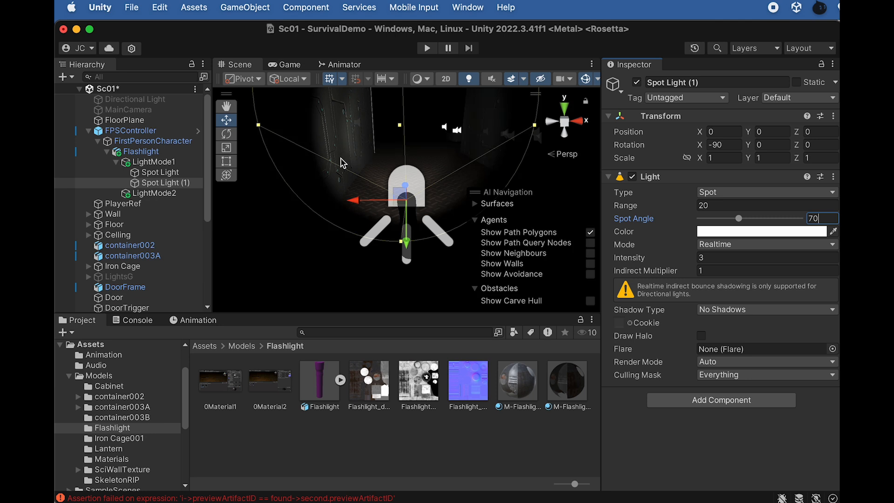
- Duplicate Spot Light (1) and give the new copy an intensity of 0.5 and a spot angle of 90
{"action": "left_click", "coordinate": [170, 183]}
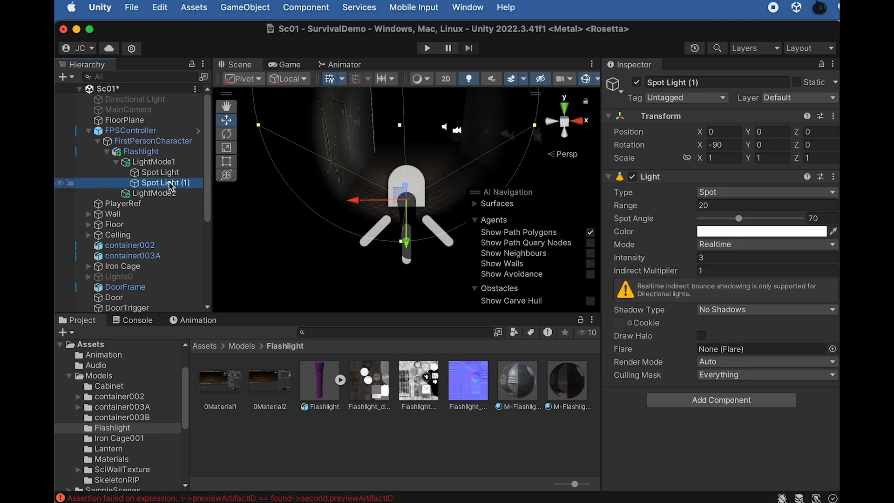
{"action": "key", "text": "super+d"}
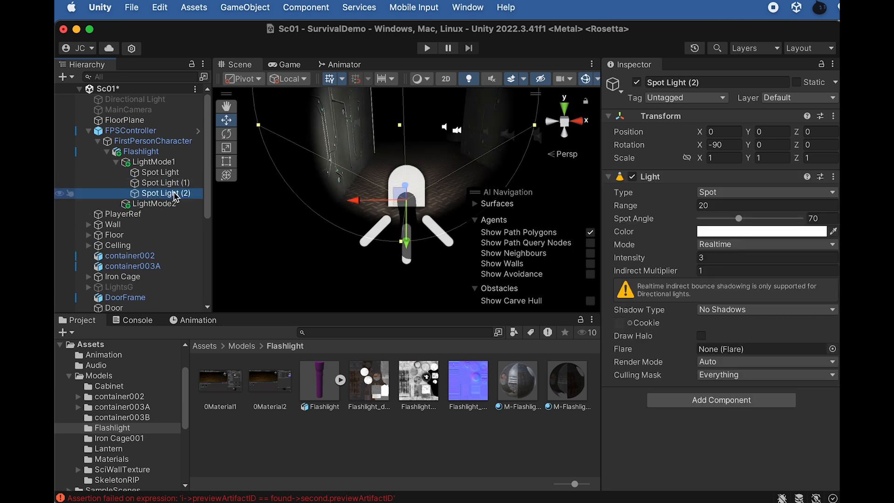
{"action": "left_click", "coordinate": [708, 257]}
{"action": "type", "text": "0"}
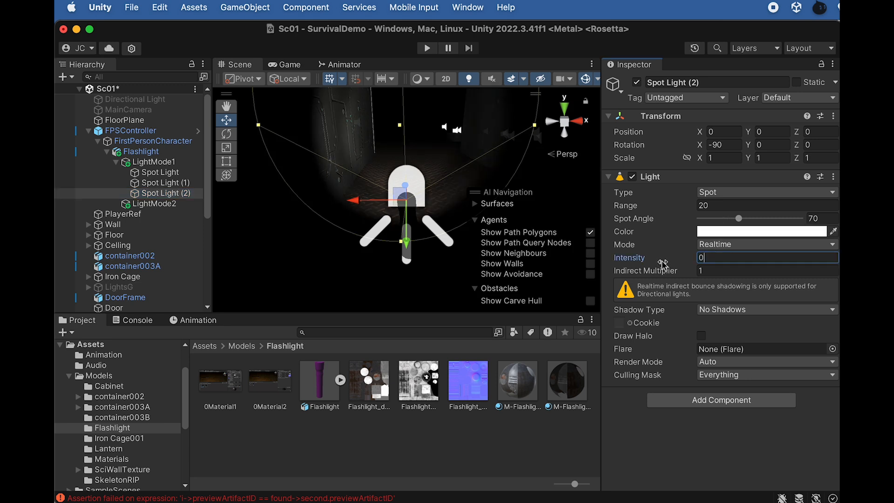
{"action": "type", "text": ".5"}
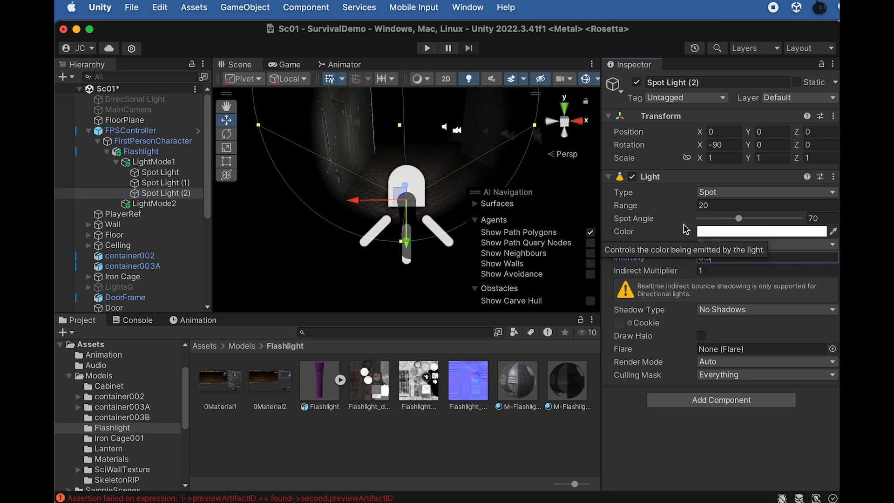
{"action": "left_click", "coordinate": [816, 219]}
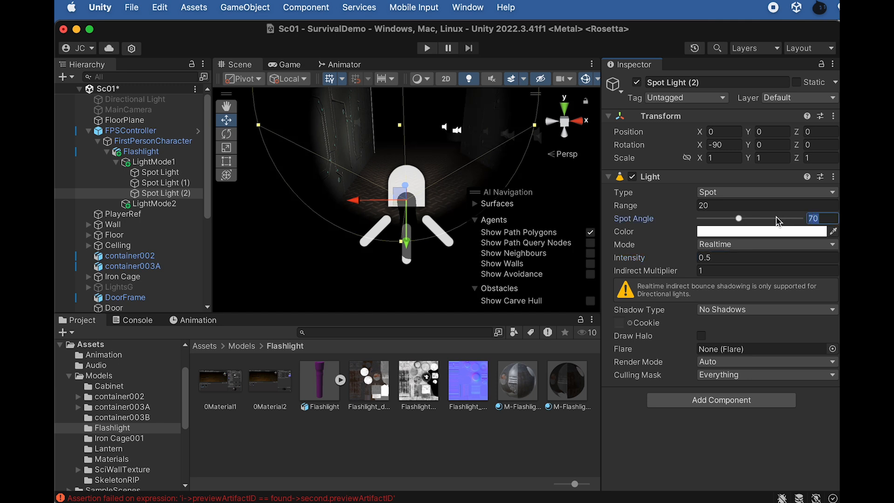
{"action": "type", "text": "90"}
{"action": "key", "text": "Return"}
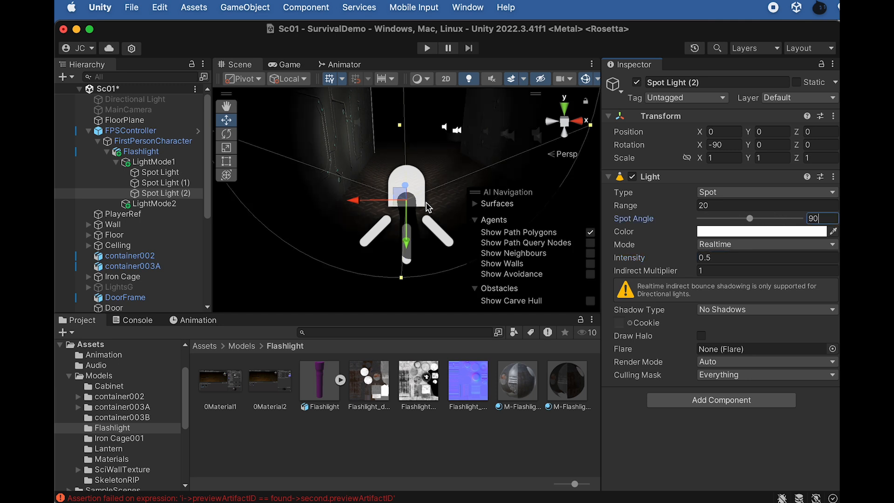
- Check the combined LightMode1 beams in the dark corridor, including from the player's camera in the Game view
{"action": "left_click_drag", "start_coordinate": [345, 185], "coordinate": [325, 140], "text": "alt"}
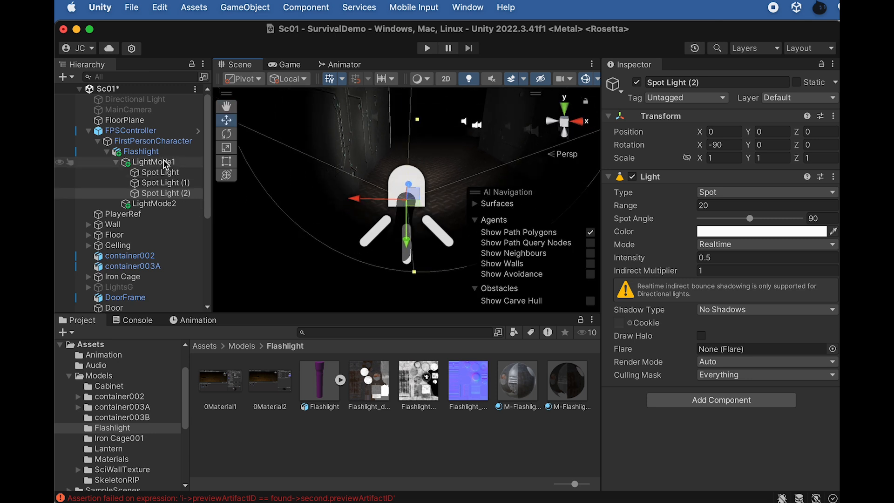
{"action": "left_click", "coordinate": [289, 65]}
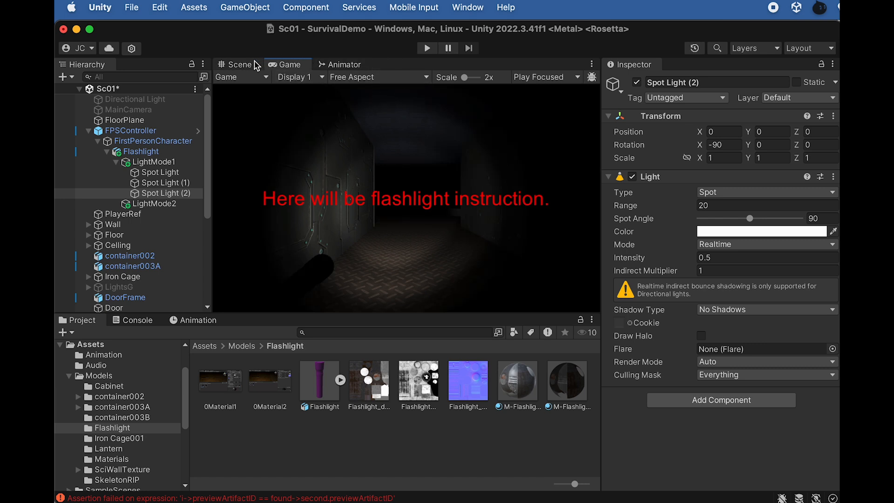
{"action": "left_click", "coordinate": [240, 65]}
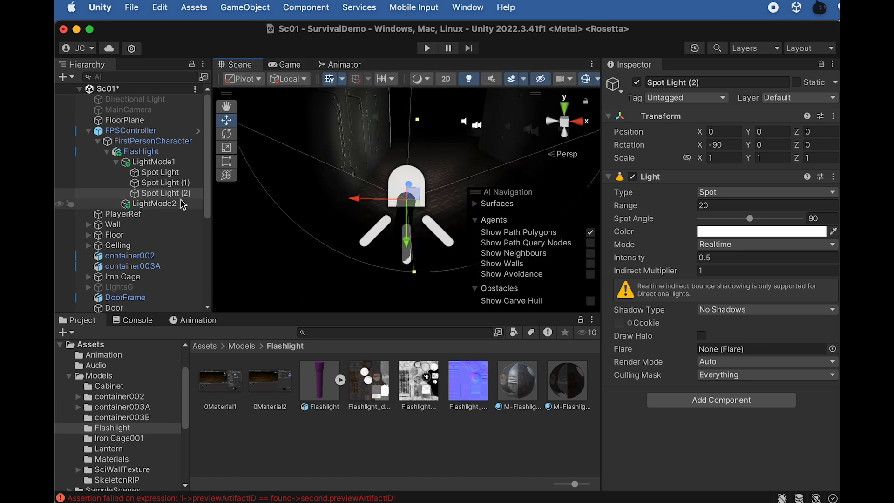
- Duplicate LightMode1's original Spot Light and make the copy a child of LightMode2
{"action": "left_click", "coordinate": [161, 162]}
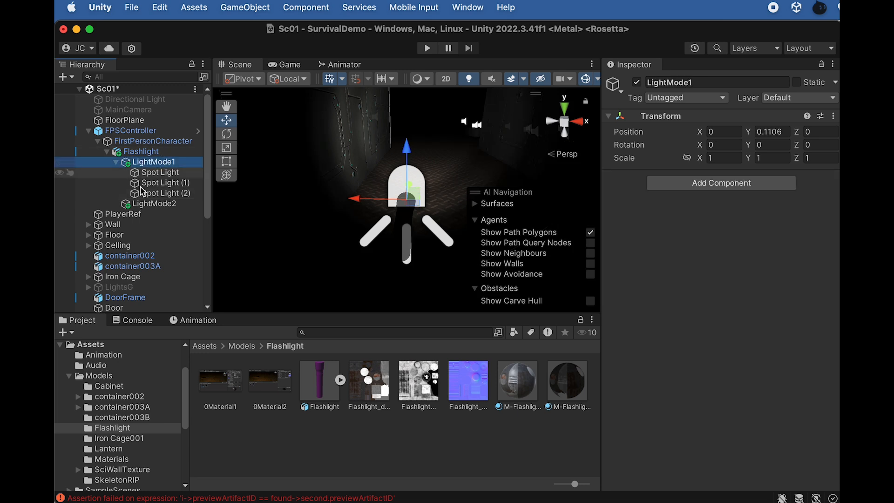
{"action": "left_click", "coordinate": [155, 205]}
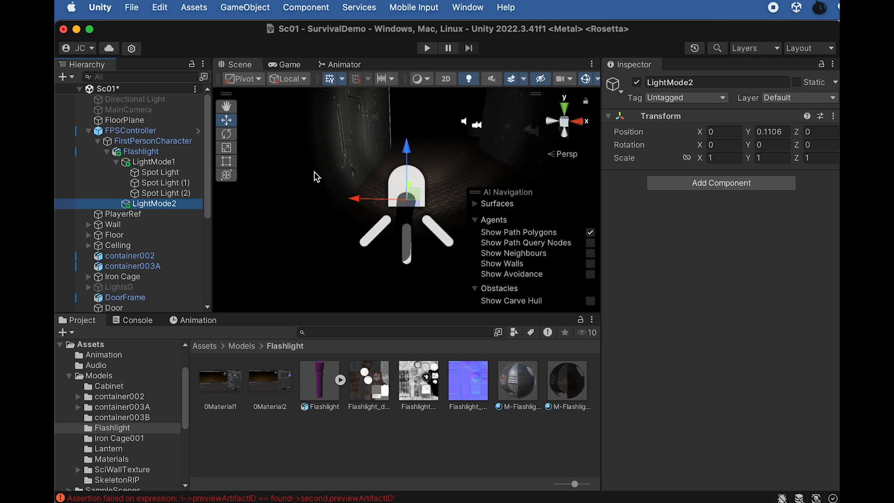
{"action": "left_click", "coordinate": [177, 173]}
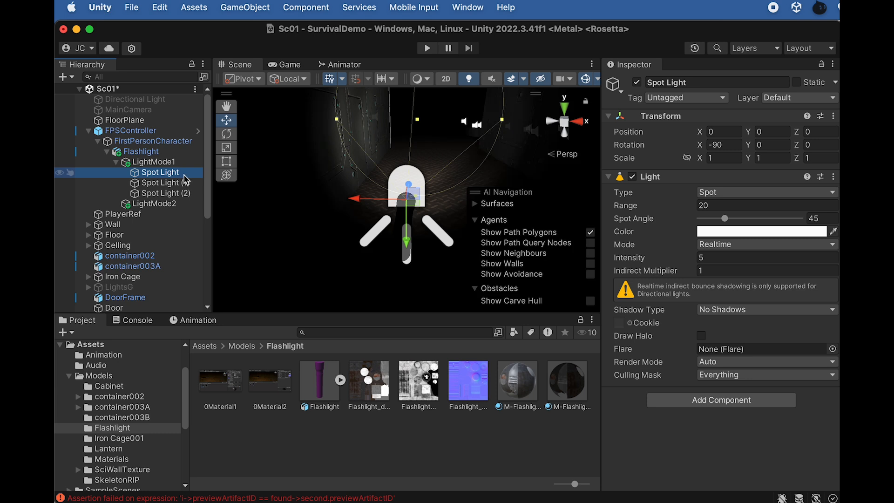
{"action": "key", "text": "super+d"}
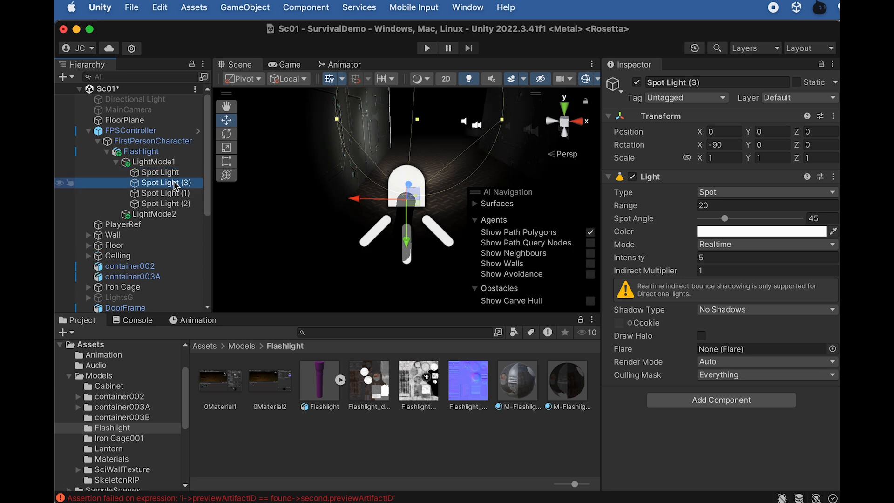
{"action": "left_click_drag", "start_coordinate": [175, 184], "coordinate": [161, 217]}
{"action": "left_click", "coordinate": [166, 205]}
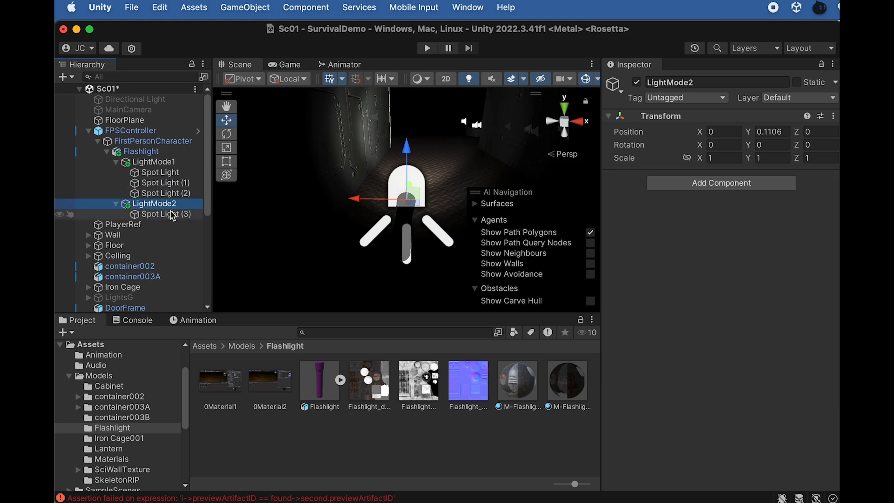
- Deactivate LightMode1 and select the spot light under LightMode2 to see its beam alone
{"action": "left_click", "coordinate": [172, 163]}
{"action": "left_click", "coordinate": [638, 83]}
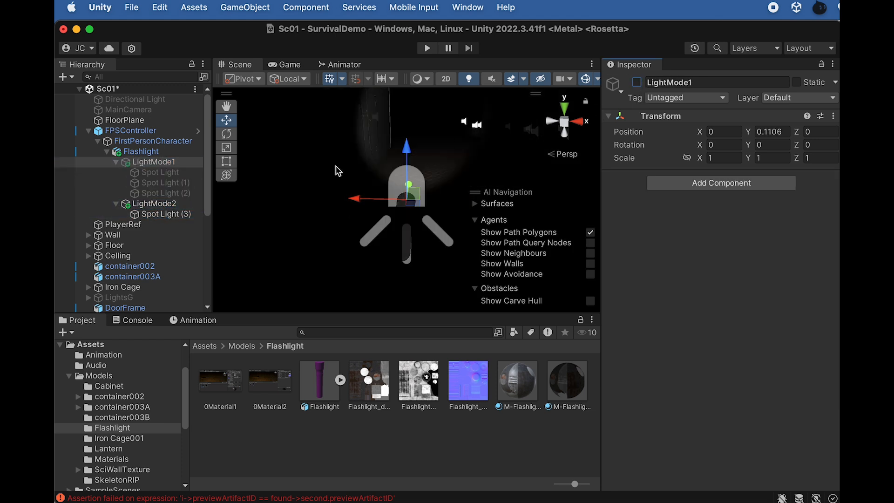
{"action": "left_click", "coordinate": [171, 205]}
{"action": "left_click", "coordinate": [171, 214]}
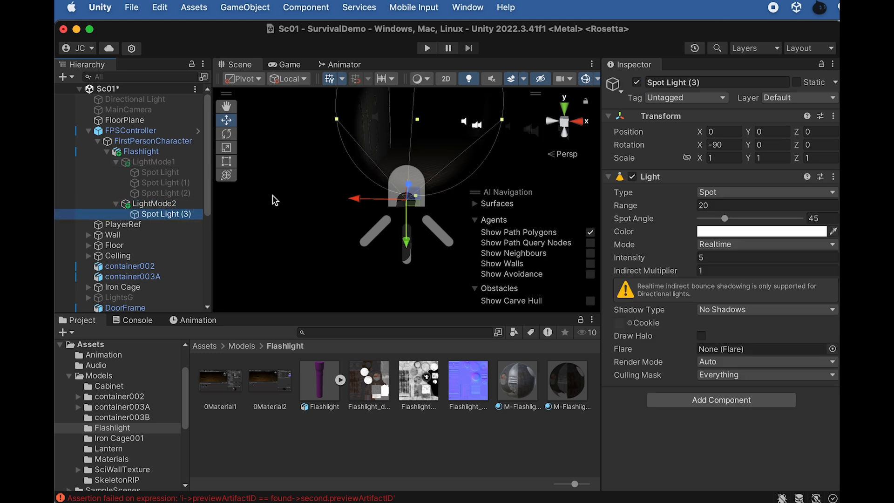
- Set the LightMode2 spot light's range to 30 and its spot angle to 25
{"action": "left_click", "coordinate": [713, 205]}
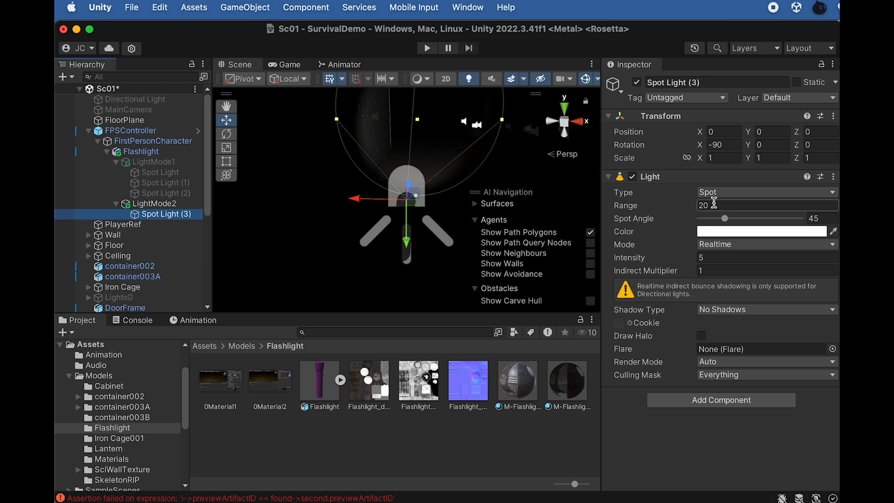
{"action": "type", "text": "30"}
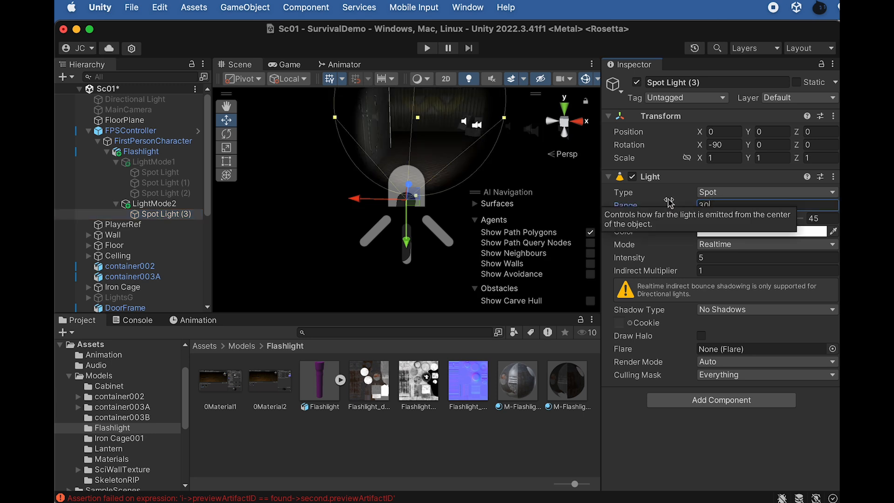
{"action": "left_click_drag", "start_coordinate": [440, 128], "coordinate": [443, 136], "text": "alt"}
{"action": "middle_click_drag", "start_coordinate": [436, 135], "coordinate": [429, 154]}
{"action": "left_click_drag", "start_coordinate": [429, 160], "coordinate": [424, 151], "text": "alt"}
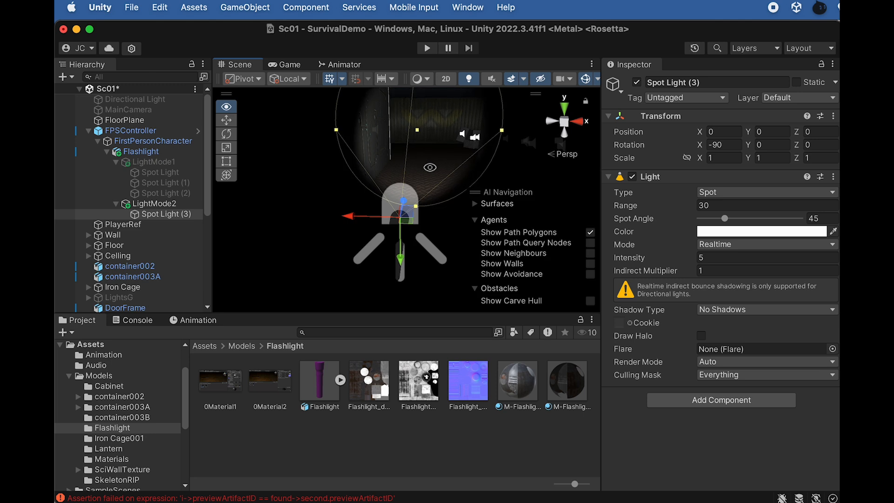
{"action": "left_click", "coordinate": [703, 256]}
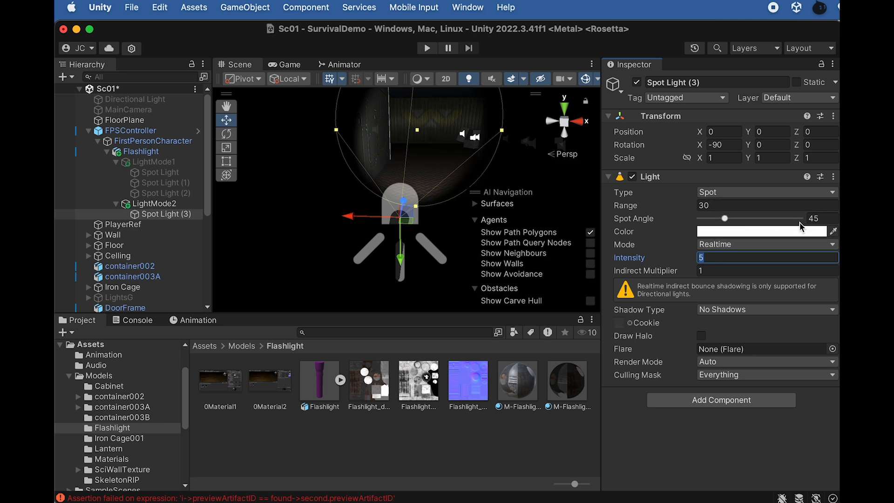
{"action": "left_click", "coordinate": [828, 219]}
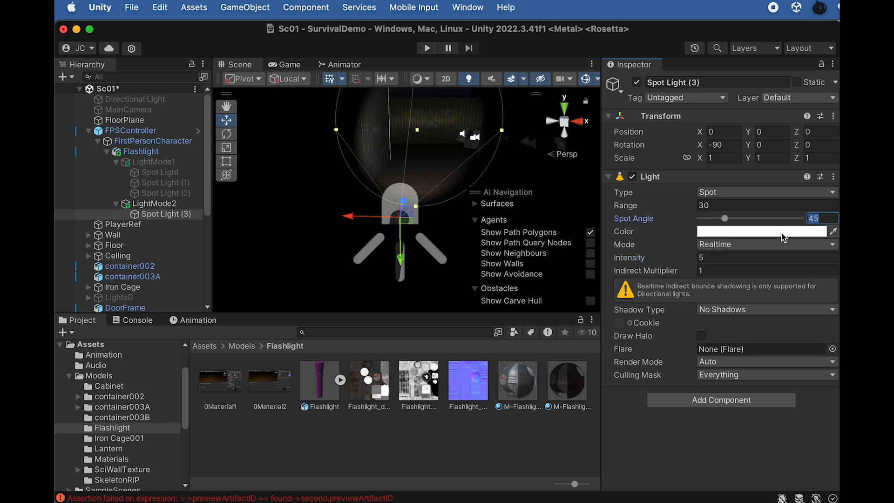
{"action": "type", "text": "25"}
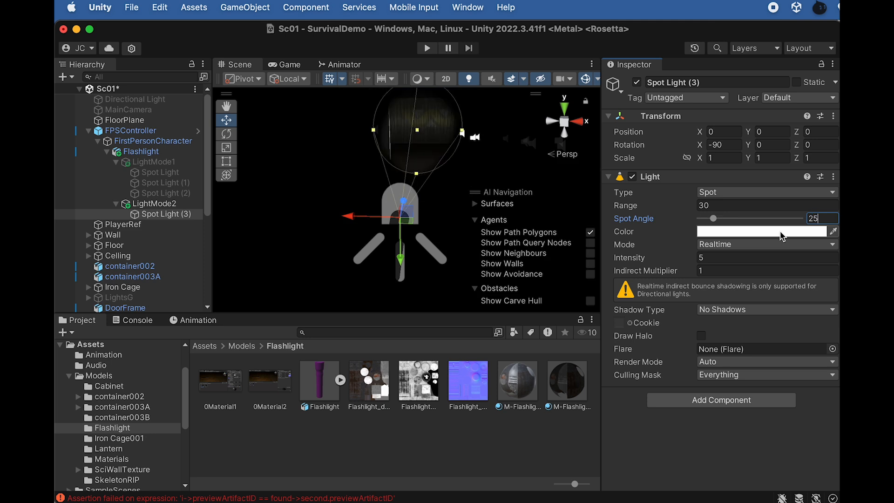
- Set the LightMode2 spot light's intensity to 8 and narrow its spot angle to 15
{"action": "left_click", "coordinate": [674, 259]}
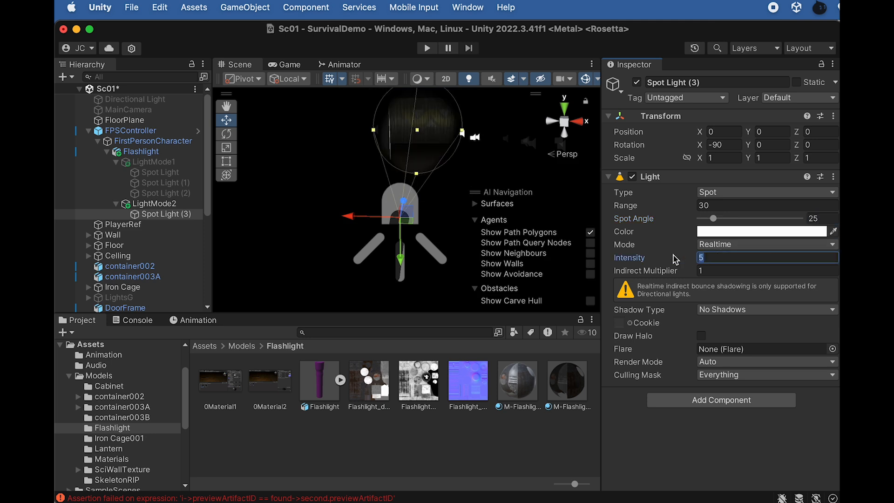
{"action": "type", "text": "8"}
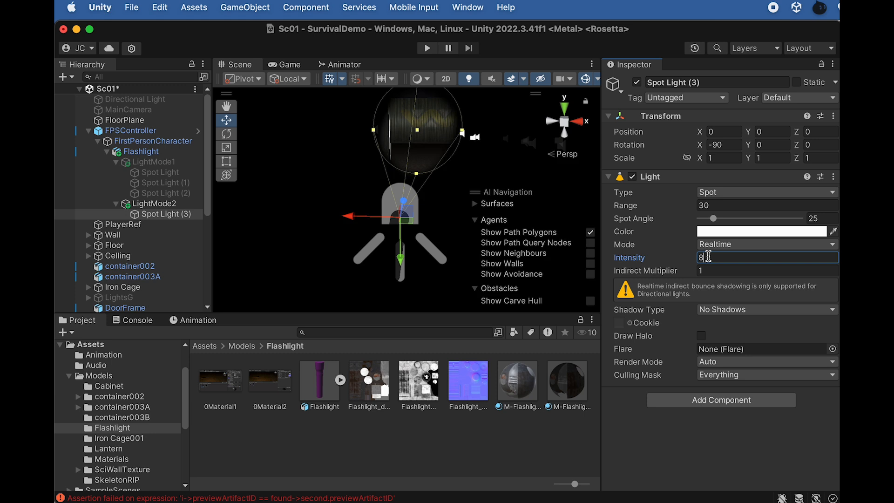
{"action": "left_click", "coordinate": [808, 217]}
{"action": "left_click_drag", "start_coordinate": [804, 213], "coordinate": [785, 213]}
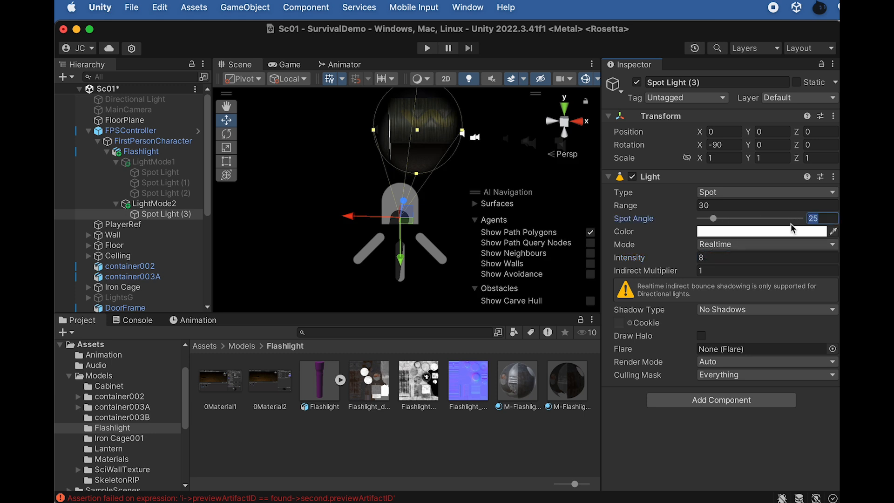
{"action": "type", "text": "20"}
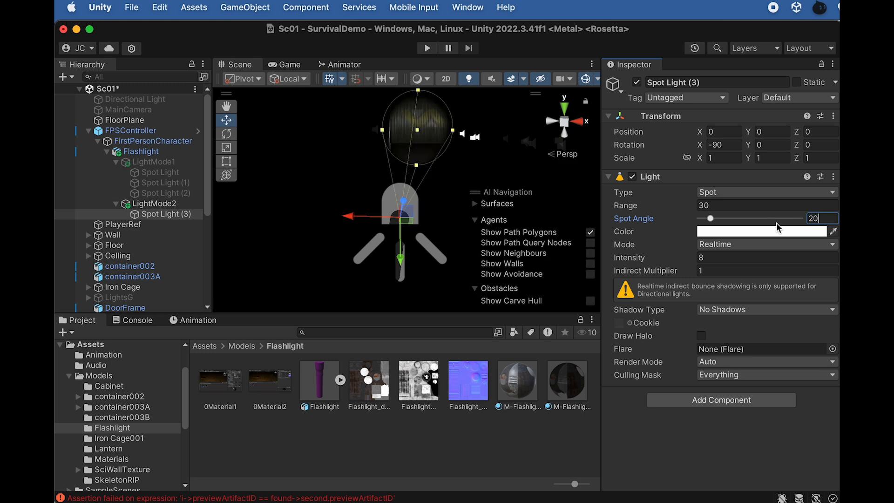
{"action": "key", "text": "Return"}
{"action": "type", "text": "15"}
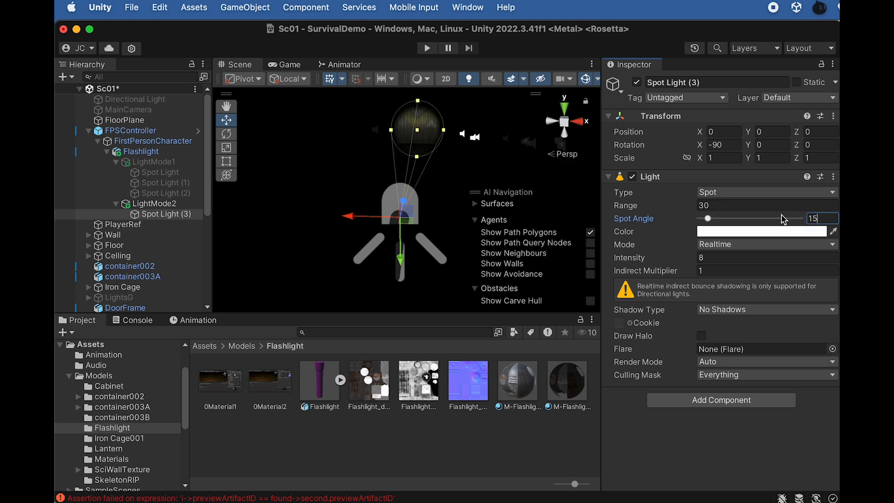
- Check the narrow beam from the player's camera, and raise the LightMode2 spot light's intensity to 9
{"action": "mouse_move", "coordinate": [432, 178]}
{"action": "left_mouse_down", "text": "alt"}
{"action": "mouse_move", "coordinate": [435, 168]}
{"action": "mouse_move", "coordinate": [429, 180]}
{"action": "mouse_move", "coordinate": [394, 172]}
{"action": "mouse_move", "coordinate": [425, 169]}
{"action": "left_mouse_up", "text": "alt"}
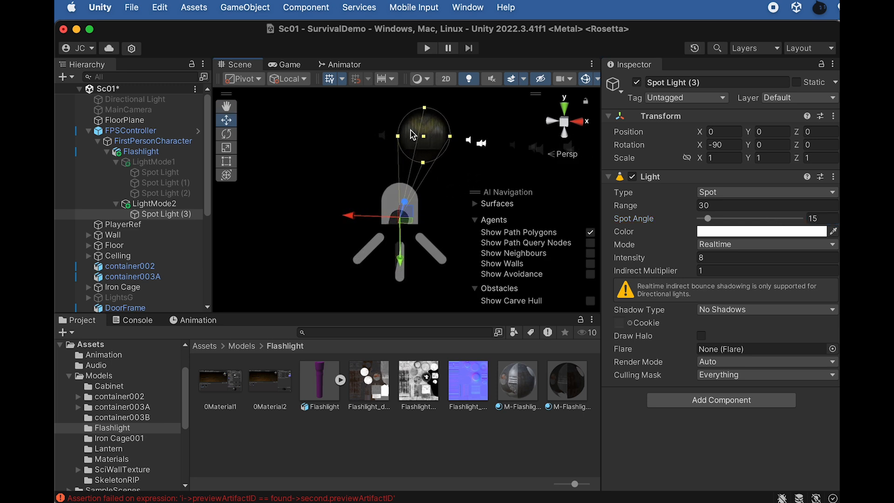
{"action": "mouse_move", "coordinate": [415, 116]}
{"action": "left_mouse_down", "text": "alt"}
{"action": "mouse_move", "coordinate": [433, 99]}
{"action": "mouse_move", "coordinate": [425, 108]}
{"action": "left_mouse_up", "text": "alt"}
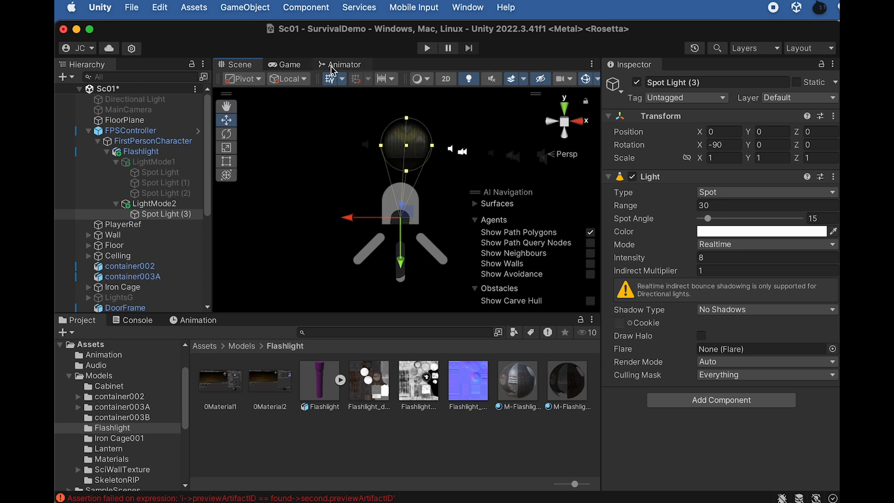
{"action": "left_click", "coordinate": [297, 66]}
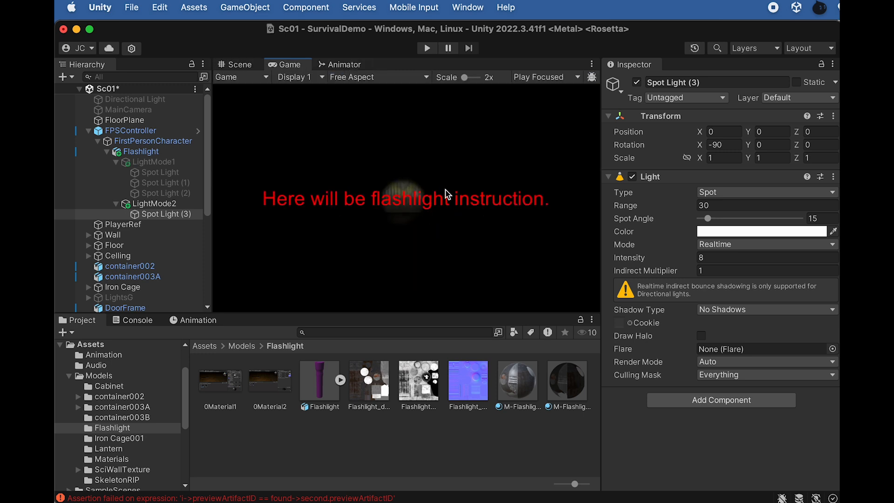
{"action": "left_click", "coordinate": [238, 66]}
{"action": "left_click", "coordinate": [722, 257]}
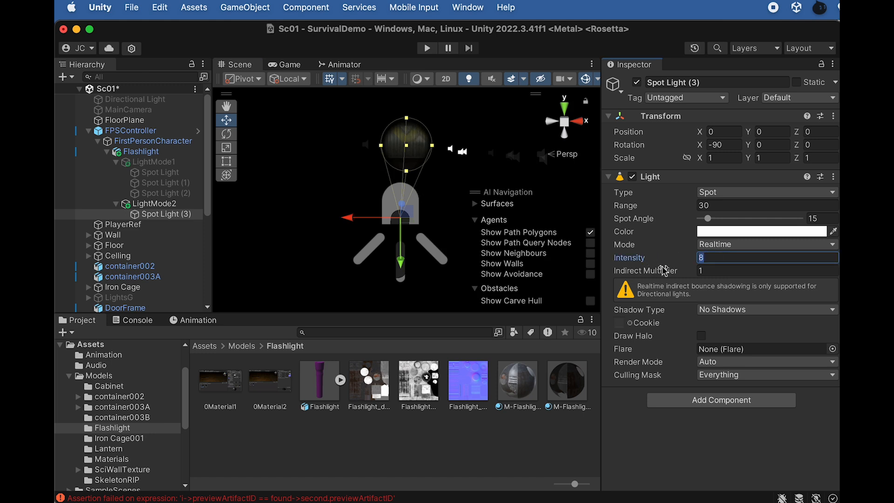
{"action": "type", "text": "9"}
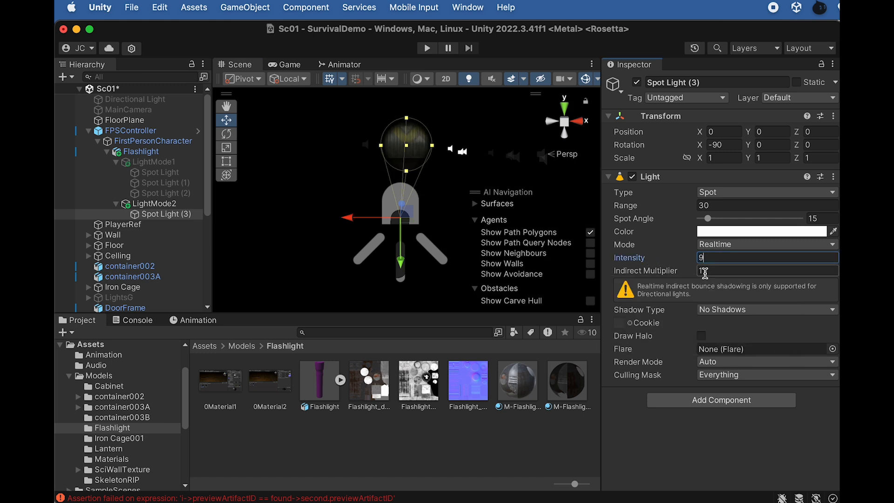
- Duplicate the spot light under LightMode2 and give the copy an intensity of 4 and a spot angle of 25
{"action": "left_click", "coordinate": [171, 217]}
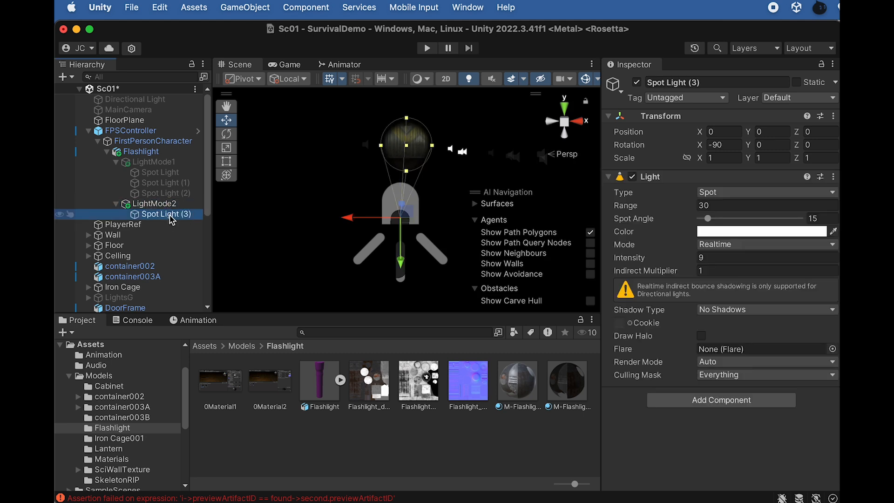
{"action": "key", "text": "super+d"}
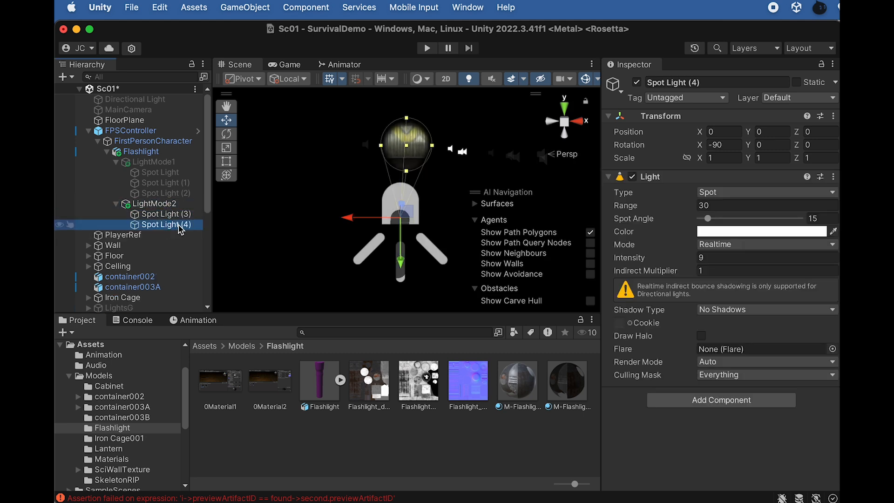
{"action": "left_click", "coordinate": [712, 259]}
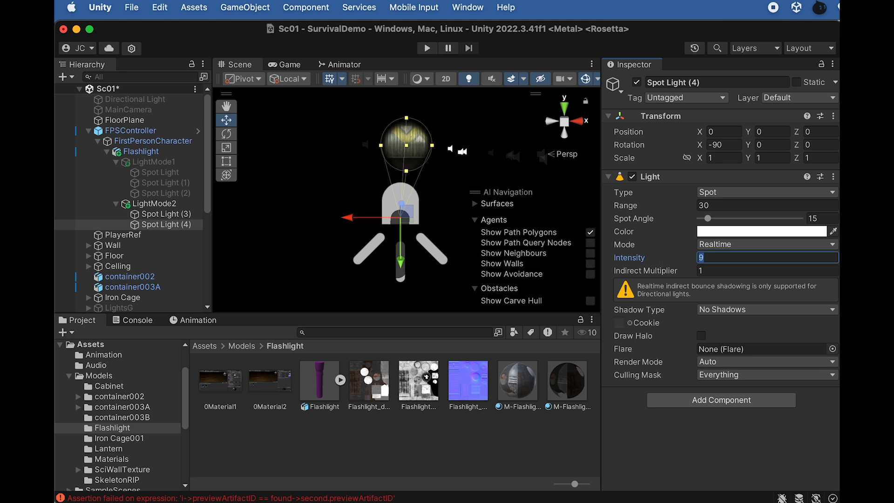
{"action": "type", "text": "4"}
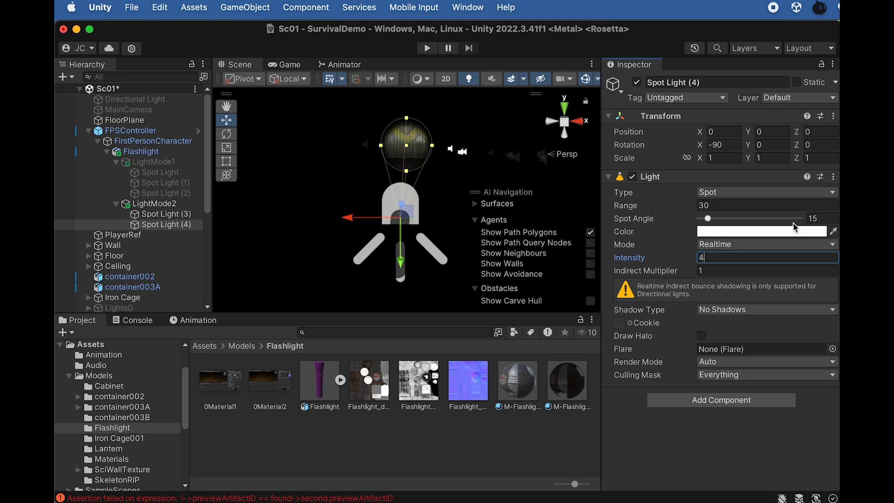
{"action": "left_click", "coordinate": [829, 218]}
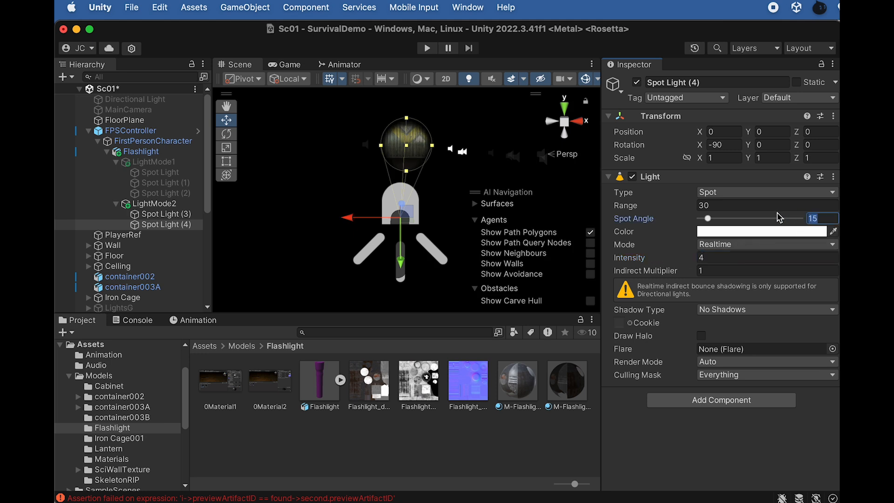
{"action": "type", "text": "25"}
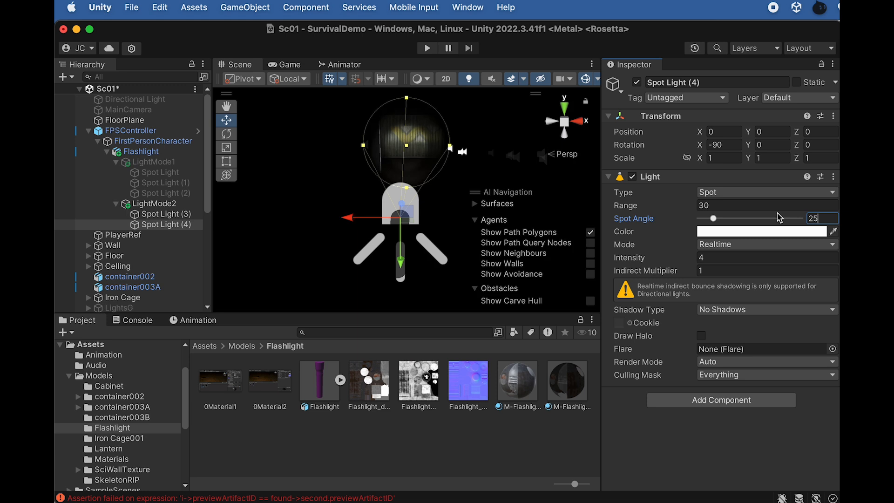
- Compare the layered beams in the Game view while raising the second LightMode2 spot light's intensity to 5 and finally 6
{"action": "left_click", "coordinate": [289, 71]}
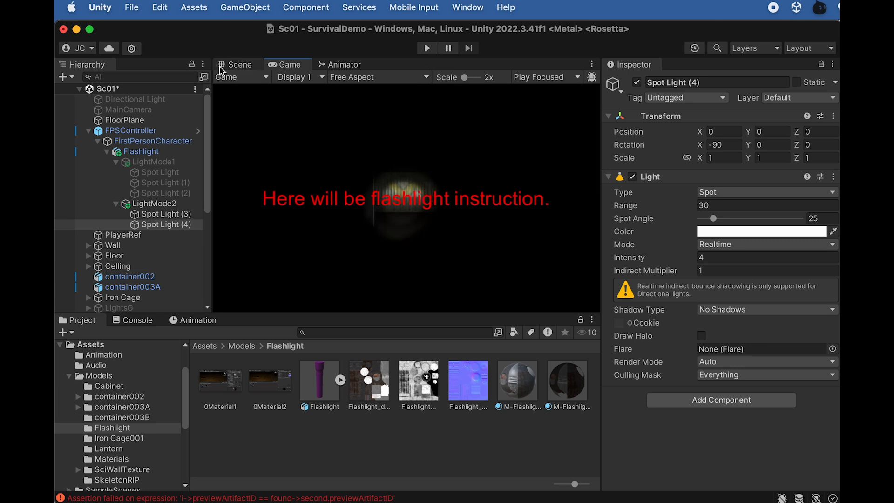
{"action": "left_click", "coordinate": [236, 64]}
{"action": "left_click", "coordinate": [663, 258]}
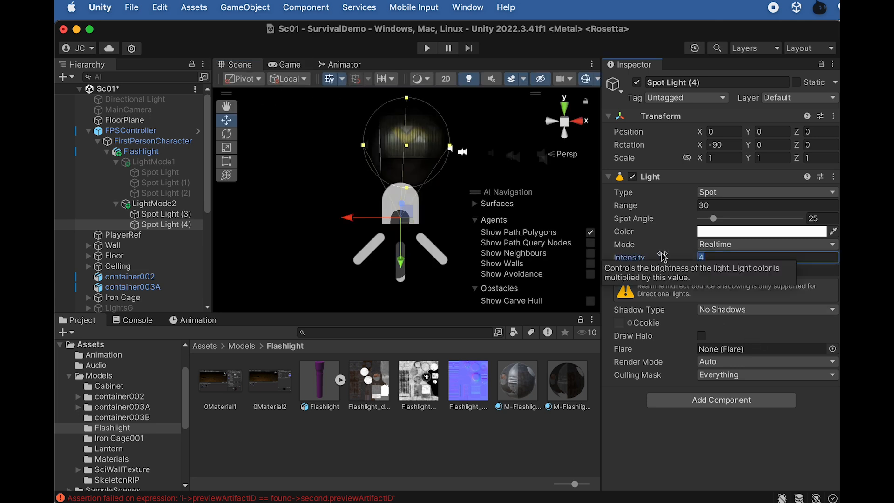
{"action": "type", "text": "5"}
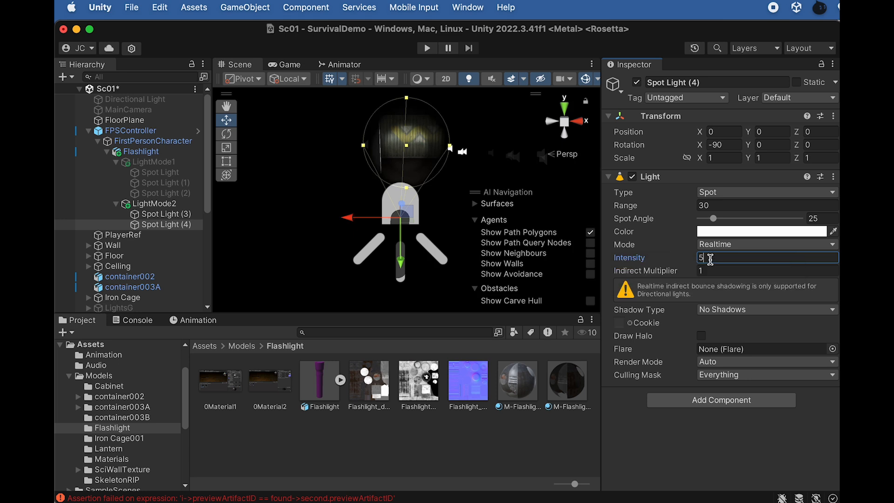
{"action": "left_click", "coordinate": [298, 70]}
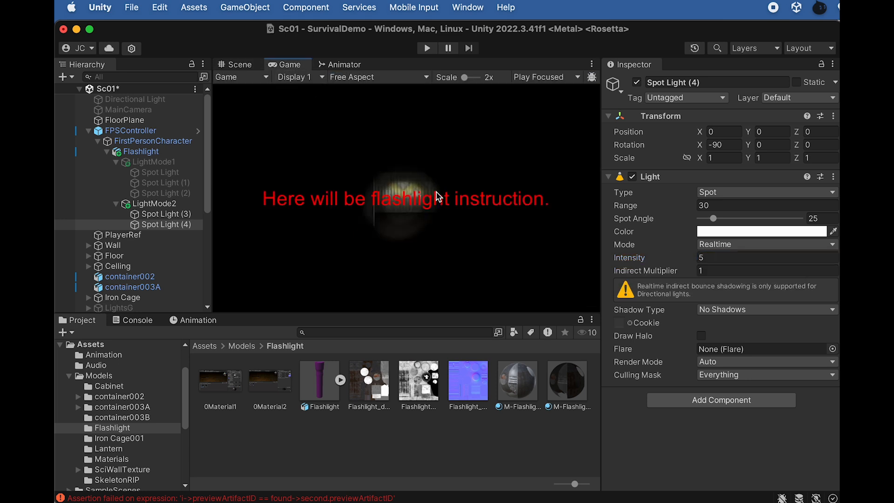
{"action": "left_click", "coordinate": [706, 258]}
{"action": "type", "text": "6"}
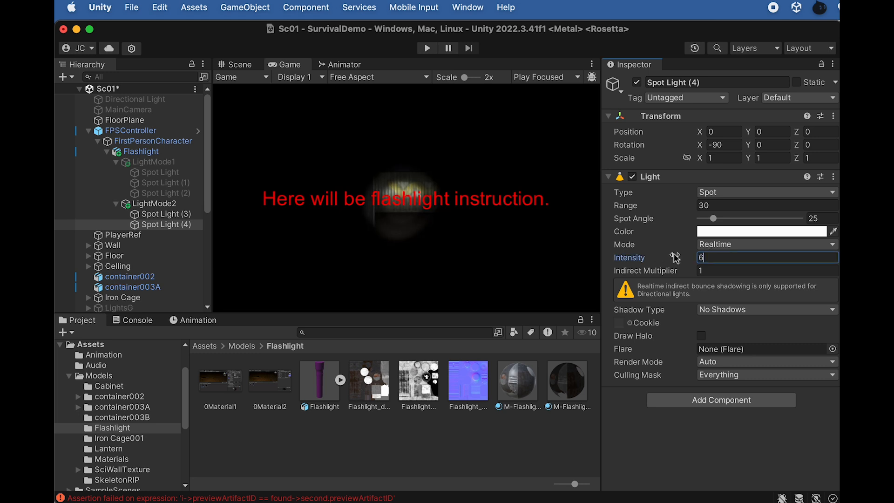
{"action": "left_click", "coordinate": [238, 64]}
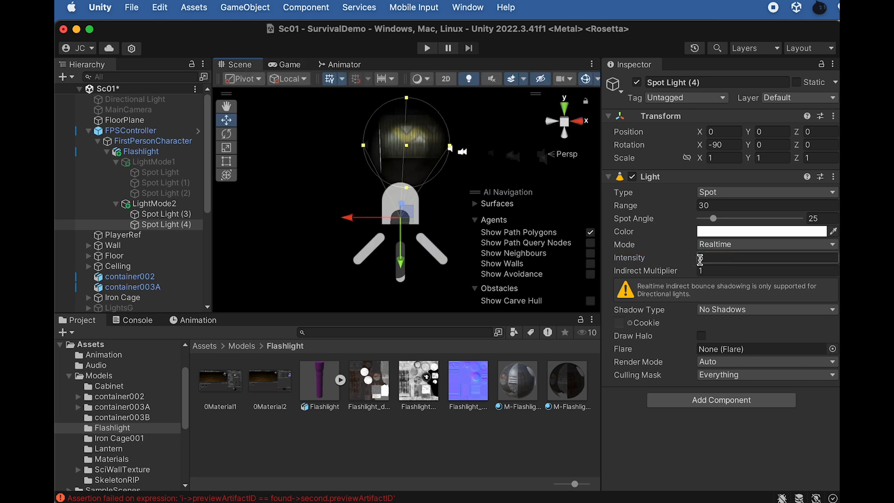
- Duplicate the second LightMode2 spot light and give the copy an intensity of 3 and a spot angle of 40
{"action": "left_click", "coordinate": [179, 215]}
{"action": "left_click", "coordinate": [179, 225]}
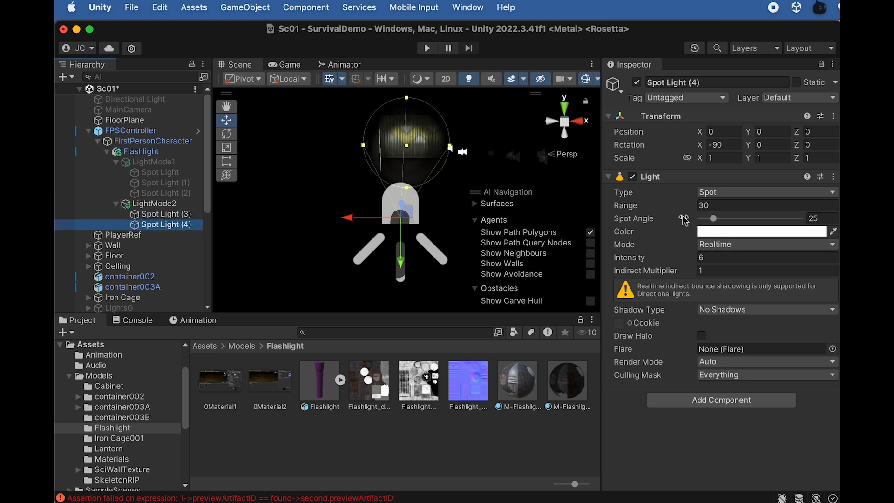
{"action": "left_click", "coordinate": [178, 225]}
{"action": "key", "text": "Escape"}
{"action": "key", "text": "super+d"}
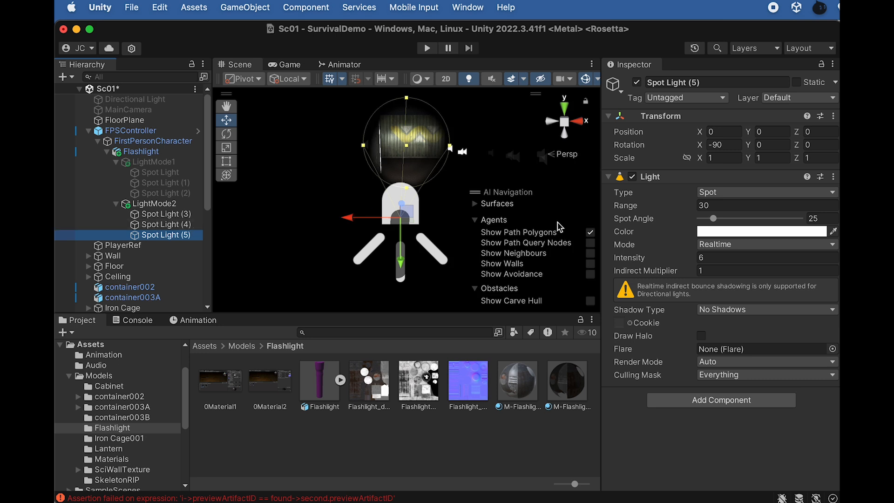
{"action": "left_click", "coordinate": [722, 259]}
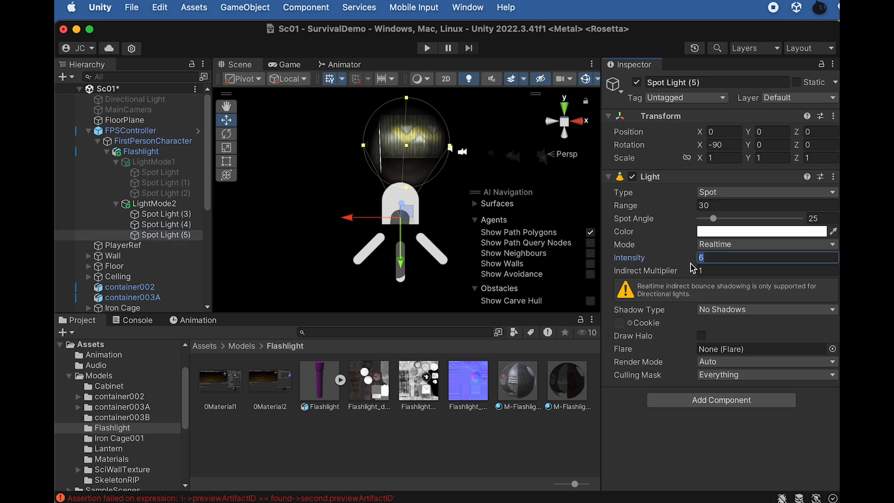
{"action": "type", "text": "3"}
{"action": "left_click", "coordinate": [822, 218]}
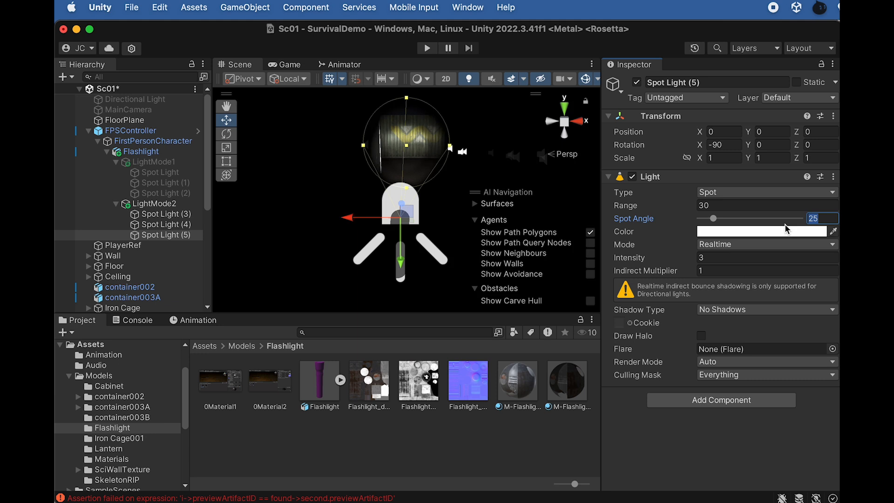
{"action": "type", "text": "4"}
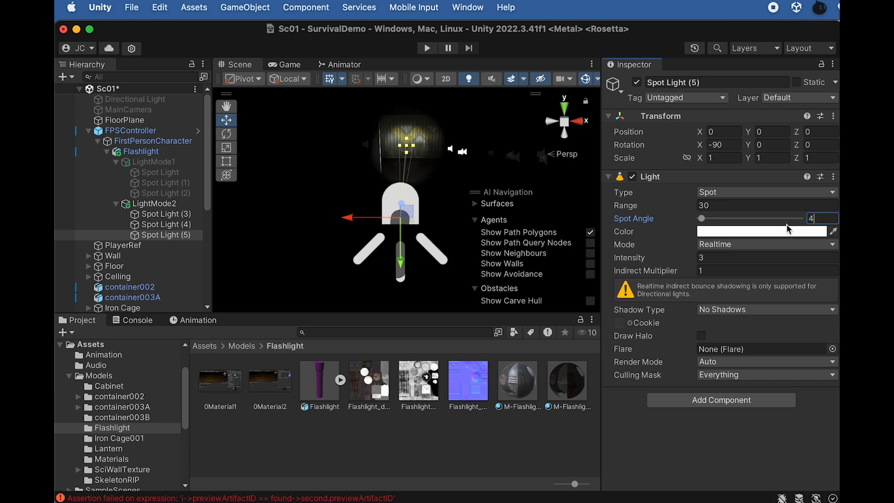
{"action": "type", "text": "0"}
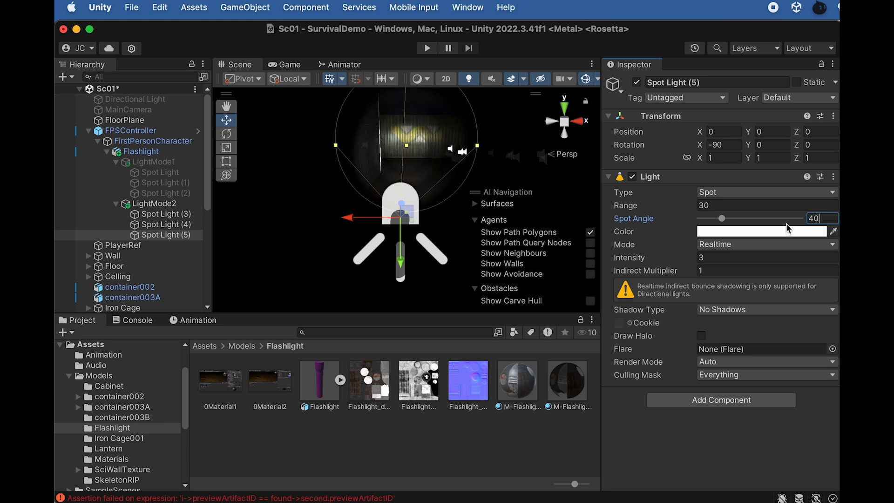
- Examine the third LightMode2 spot light's contribution in an enlarged Game view by repeatedly toggling it off and on
{"action": "left_click", "coordinate": [289, 66]}
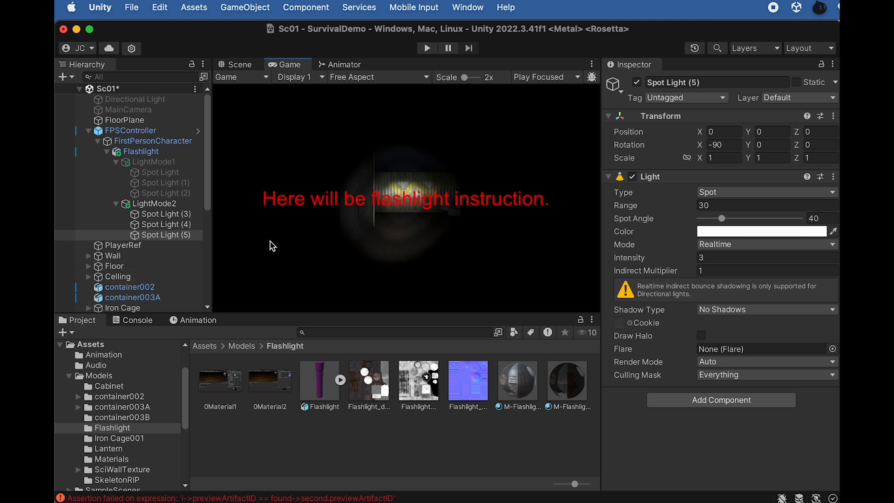
{"action": "scroll", "coordinate": [422, 207], "scroll_direction": "up", "scroll_amount": 5}
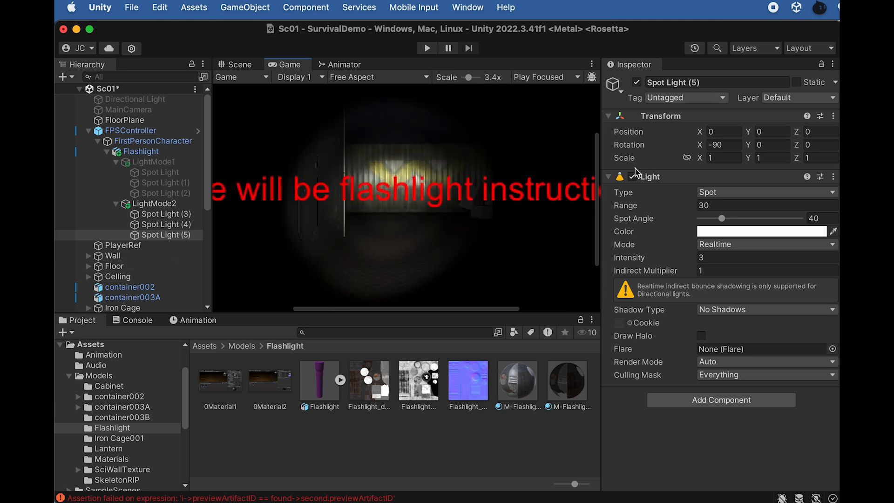
{"action": "left_click", "coordinate": [637, 84]}
{"action": "left_click", "coordinate": [636, 84]}
{"action": "left_click", "coordinate": [636, 84]}
{"action": "left_click", "coordinate": [637, 84]}
{"action": "left_click", "coordinate": [637, 84]}
{"action": "left_click", "coordinate": [637, 84]}
{"action": "left_click", "coordinate": [637, 84]}
{"action": "left_click", "coordinate": [636, 84]}
{"action": "left_click", "coordinate": [637, 84]}
{"action": "left_click", "coordinate": [637, 84]}
{"action": "left_click", "coordinate": [637, 84]}
{"action": "left_click", "coordinate": [637, 83]}
{"action": "left_click", "coordinate": [637, 84]}
{"action": "left_click", "coordinate": [636, 83]}
{"action": "left_click", "coordinate": [637, 84]}
{"action": "left_click", "coordinate": [637, 84]}
{"action": "scroll", "coordinate": [418, 195], "scroll_direction": "down", "scroll_amount": 3}
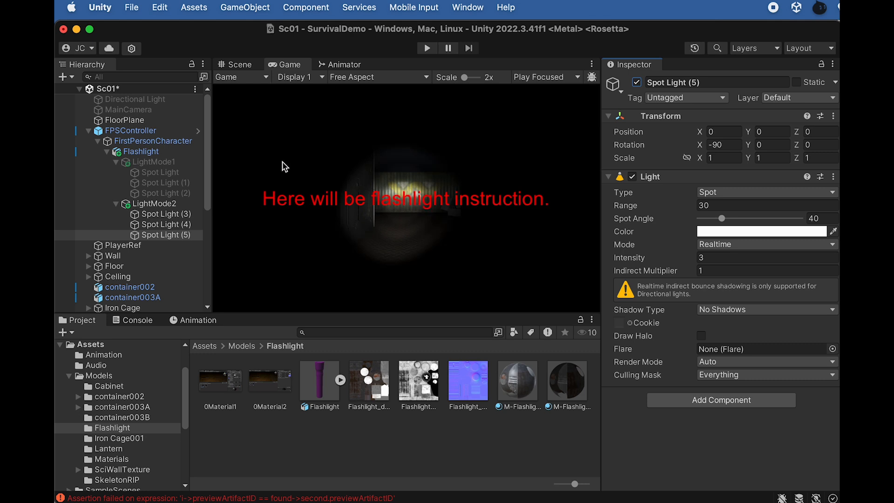
- Reactivate LightMode1 alongside LightMode2 and return to the Scene view
{"action": "left_click", "coordinate": [173, 163]}
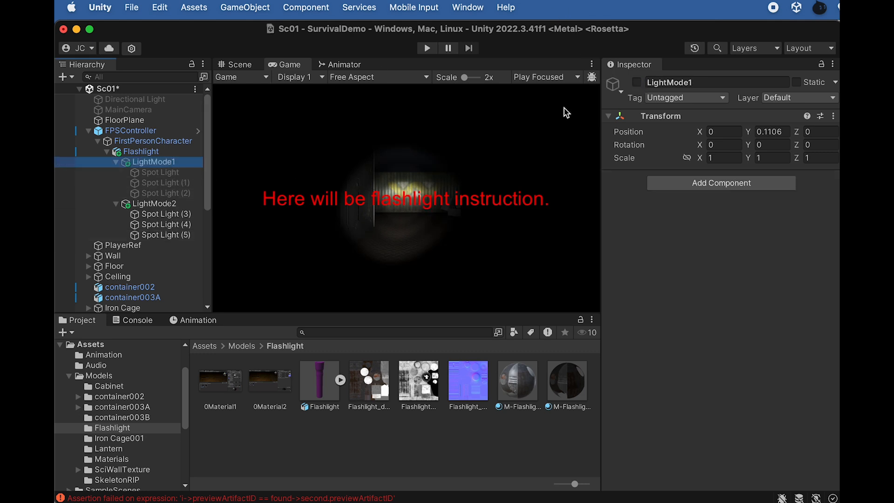
{"action": "left_click", "coordinate": [637, 82]}
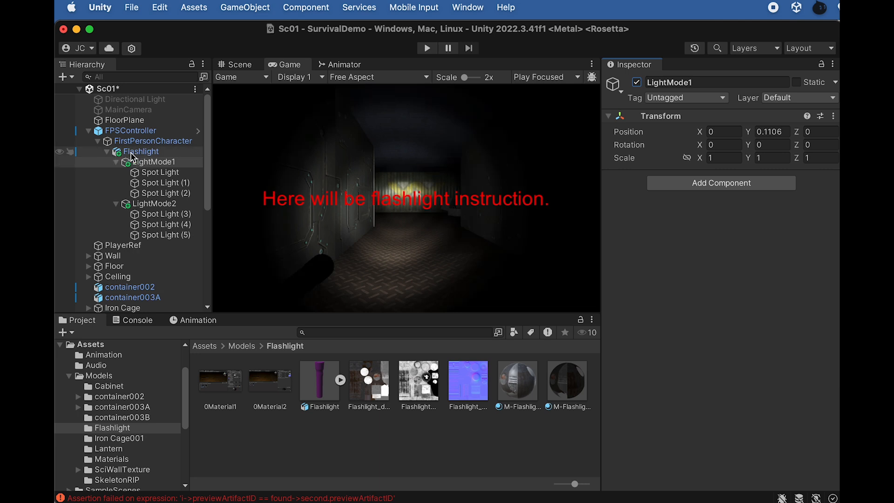
{"action": "left_click", "coordinate": [231, 65]}
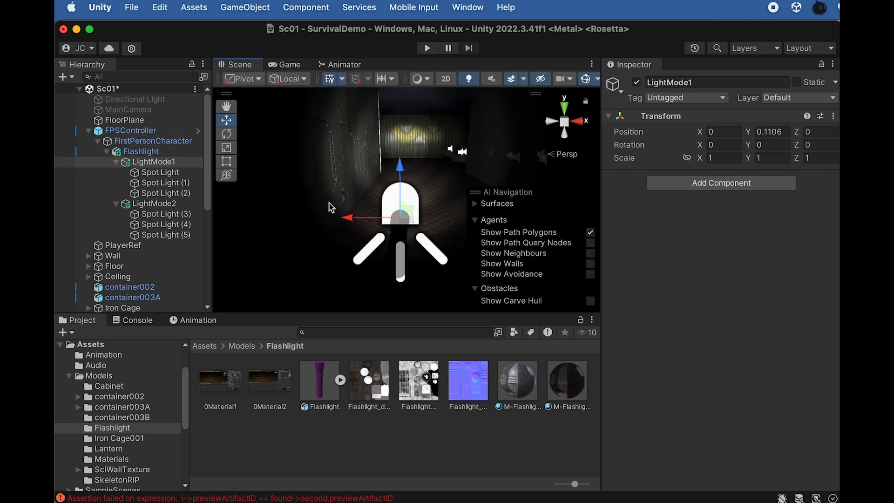
- Add the LanternEdited model from the Models/Lantern folder to the scene as a child of Flashlight
{"action": "left_click", "coordinate": [246, 348]}
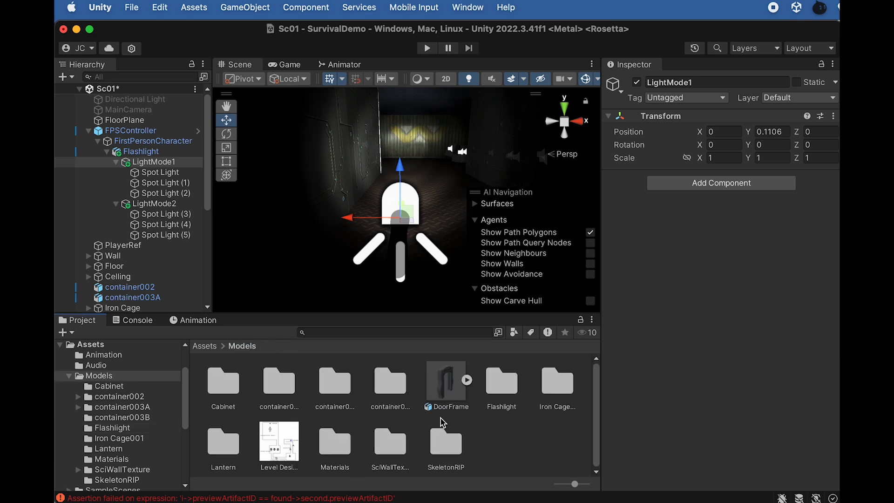
{"action": "double_click", "coordinate": [224, 444]}
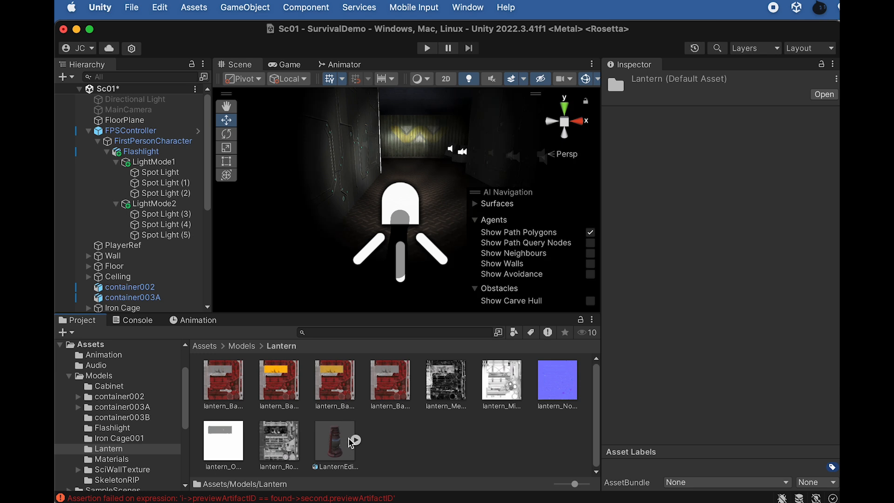
{"action": "left_click_drag", "start_coordinate": [336, 454], "coordinate": [141, 154]}
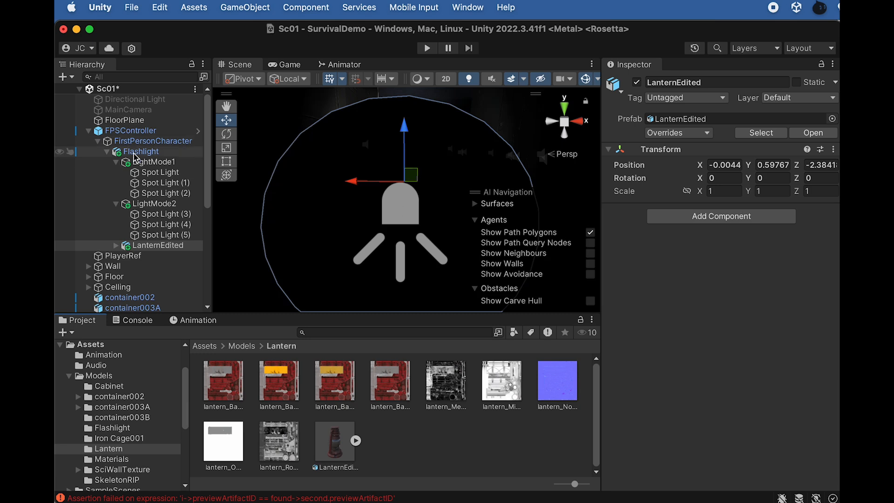
{"action": "left_click", "coordinate": [142, 142]}
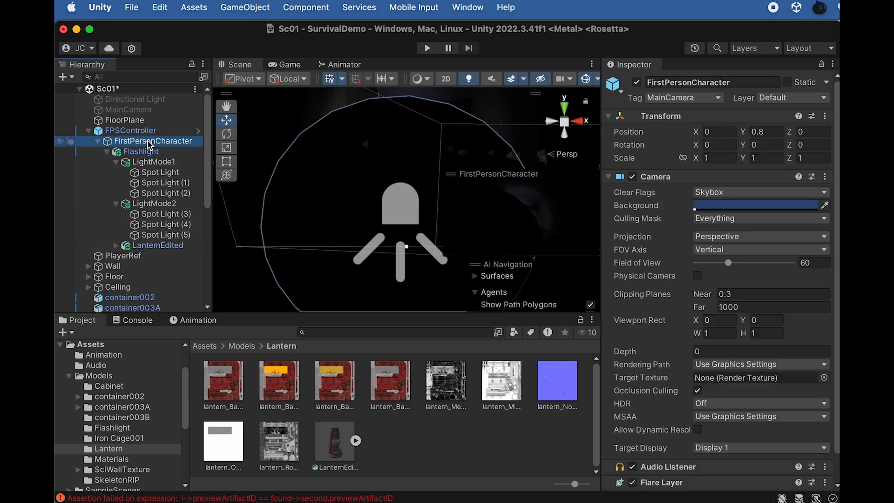
{"action": "left_click", "coordinate": [177, 246]}
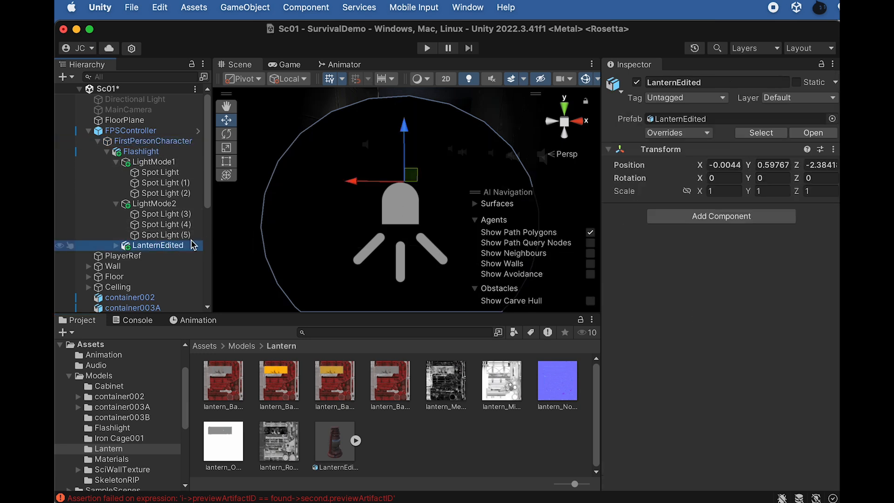
- Reset LanternEdited's local position to 0 on X, Y and Z
{"action": "key", "text": "f"}
{"action": "left_click_drag", "start_coordinate": [358, 192], "coordinate": [194, 260], "text": "alt"}
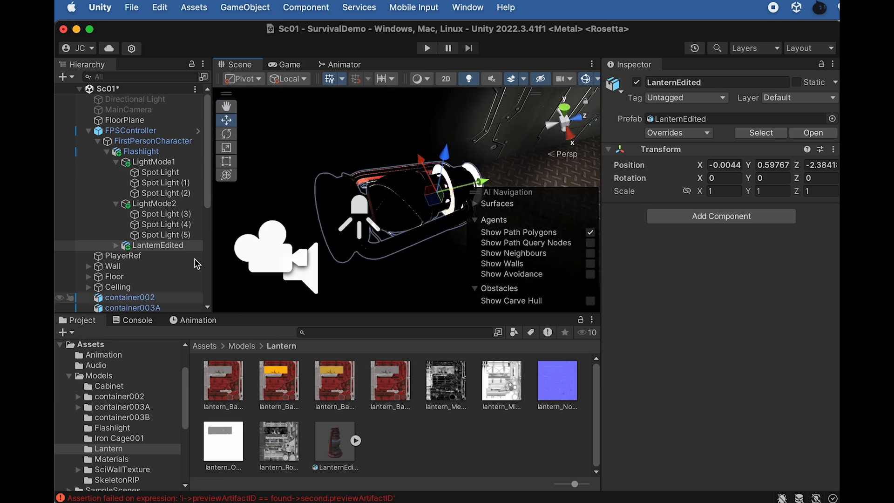
{"action": "left_click", "coordinate": [726, 164]}
{"action": "type", "text": "0"}
{"action": "left_click", "coordinate": [769, 165]}
{"action": "type", "text": "0"}
{"action": "left_click", "coordinate": [825, 165]}
{"action": "type", "text": "0"}
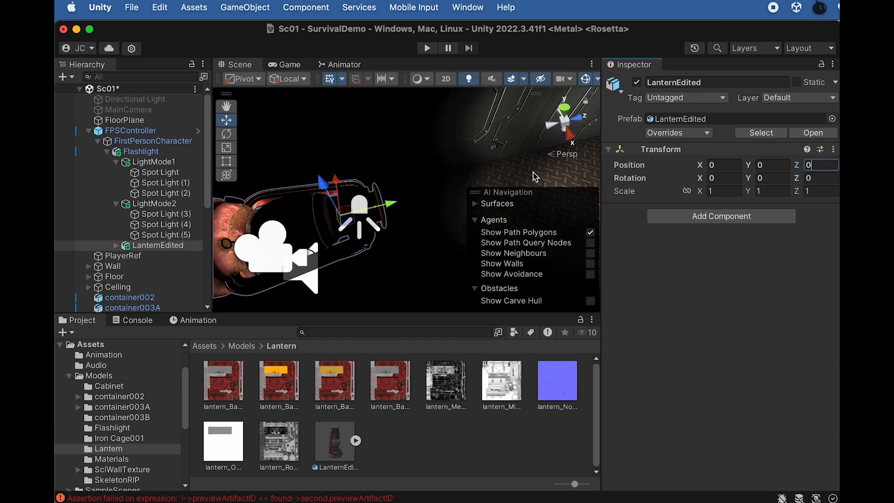
{"action": "left_click", "coordinate": [167, 245]}
{"action": "scroll", "coordinate": [301, 214], "scroll_direction": "down", "scroll_amount": 5}
{"action": "left_click_drag", "start_coordinate": [305, 210], "coordinate": [368, 177], "text": "alt"}
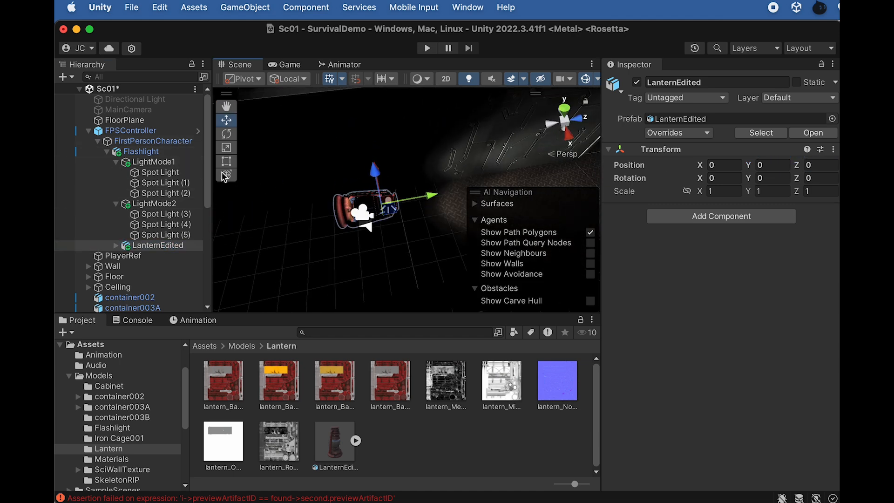
- Activate the Directional Light to illuminate the scene around the lantern
{"action": "left_click", "coordinate": [135, 100]}
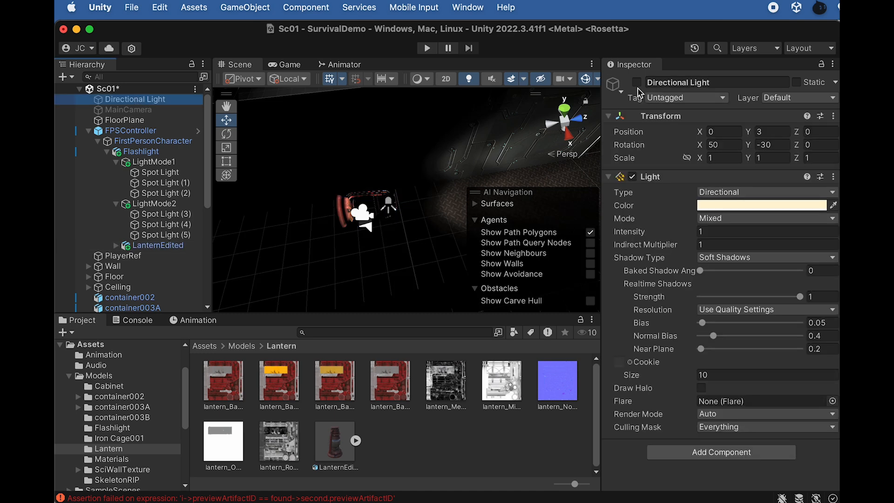
{"action": "left_click", "coordinate": [636, 83]}
{"action": "scroll", "coordinate": [385, 208], "scroll_direction": "up", "scroll_amount": 5}
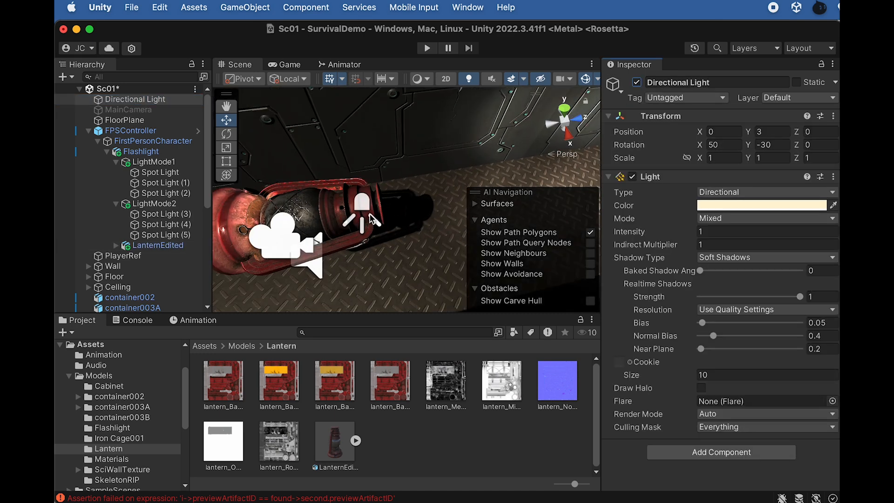
- Move LanternEdited clear of the flashlight to about Y 0.531 and stand it upright with an X rotation of 90
{"action": "left_click", "coordinate": [156, 245]}
{"action": "left_click_drag", "start_coordinate": [403, 204], "coordinate": [473, 198]}
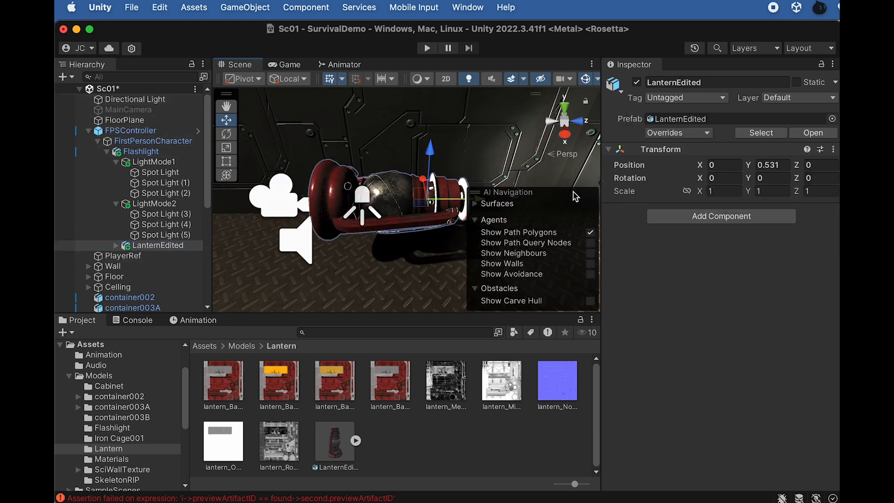
{"action": "key", "text": "e"}
{"action": "left_click_drag", "start_coordinate": [421, 152], "coordinate": [395, 171]}
{"action": "left_click", "coordinate": [723, 179]}
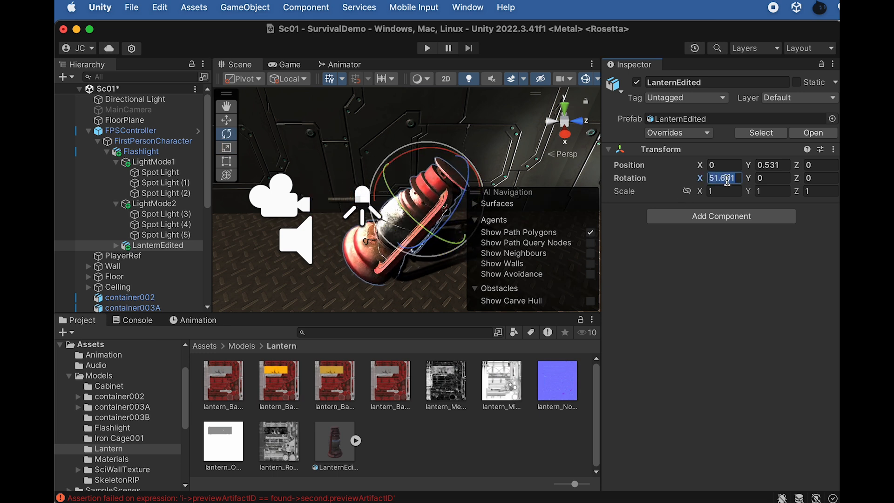
{"action": "type", "text": "90"}
{"action": "key", "text": "Return"}
- Set LanternEdited's scale to 0.3 on all three axes
{"action": "left_click", "coordinate": [723, 191]}
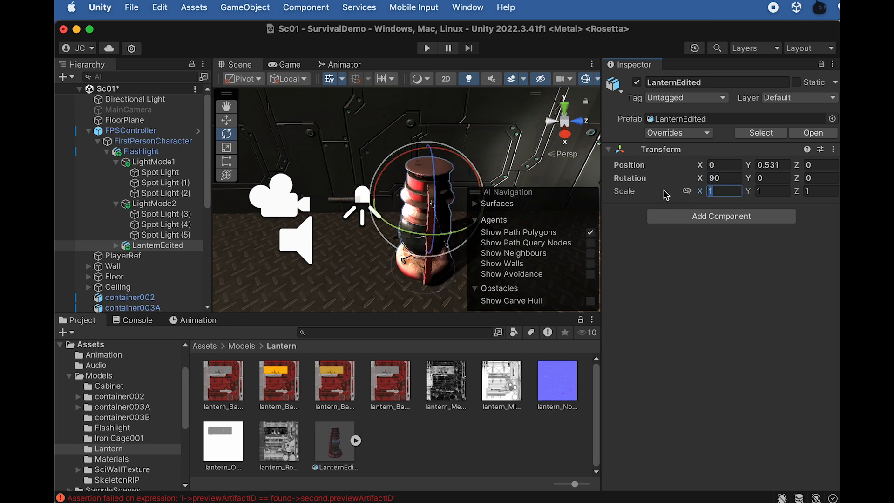
{"action": "type", "text": "0."}
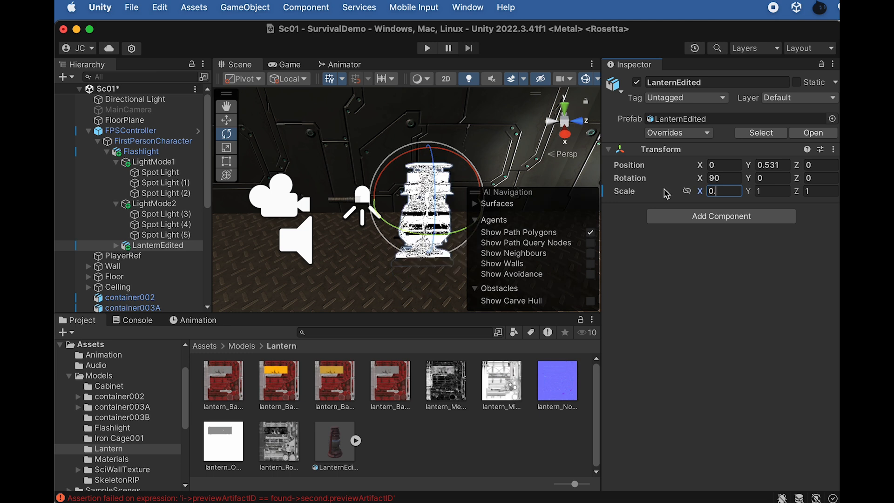
{"action": "type", "text": "3"}
{"action": "left_click", "coordinate": [766, 191]}
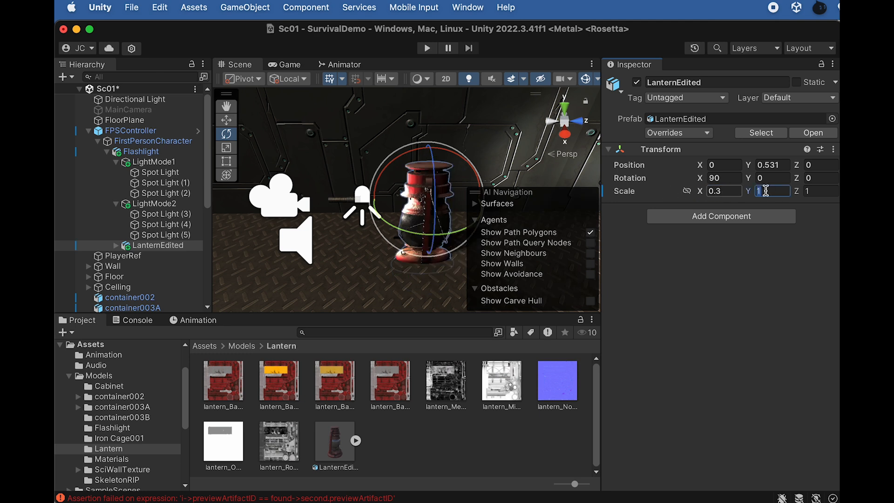
{"action": "type", "text": "0.3"}
{"action": "key", "text": "Tab"}
{"action": "type", "text": "0.3"}
- Move LanternEdited onto the flashlight's position, at about Y -0.023 and Z 0.016
{"action": "mouse_move", "coordinate": [353, 241]}
{"action": "left_mouse_down", "text": "alt"}
{"action": "mouse_move", "coordinate": [476, 169]}
{"action": "mouse_move", "coordinate": [392, 205]}
{"action": "mouse_move", "coordinate": [358, 233]}
{"action": "left_mouse_up", "text": "alt"}
{"action": "left_click", "coordinate": [150, 246]}
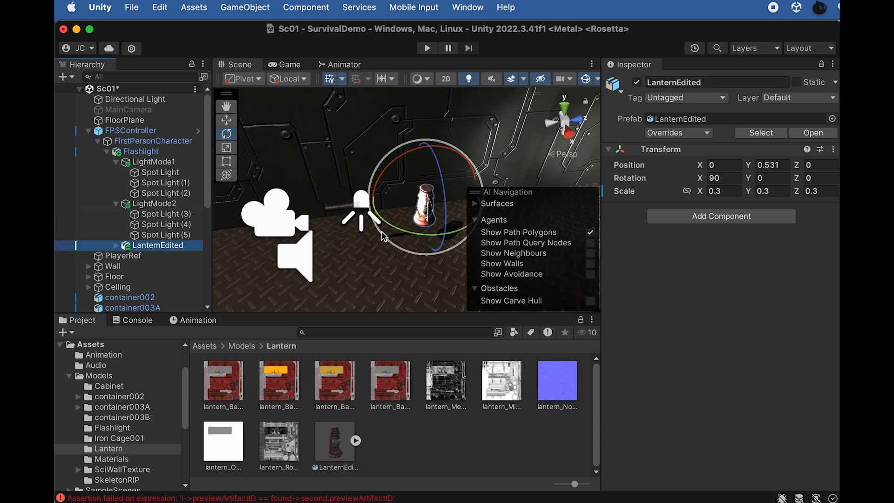
{"action": "key", "text": "w"}
{"action": "left_click_drag", "start_coordinate": [372, 204], "coordinate": [282, 215]}
{"action": "key", "text": "f"}
{"action": "left_click_drag", "start_coordinate": [346, 225], "coordinate": [626, 199], "text": "alt"}
{"action": "mouse_move", "coordinate": [407, 110]}
{"action": "left_mouse_down"}
{"action": "mouse_move", "coordinate": [406, 89]}
{"action": "mouse_move", "coordinate": [406, 102]}
{"action": "left_mouse_up"}
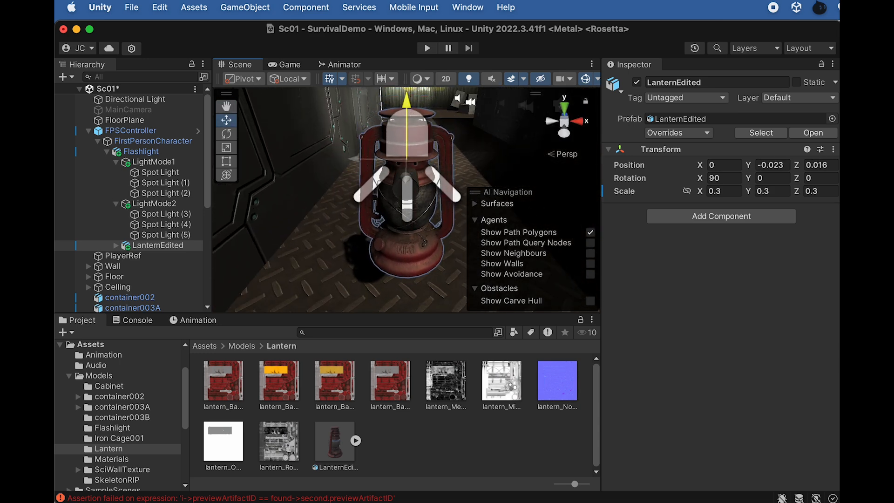
- Deactivate Flashlight and reparent LanternEdited directly under FirstPersonCharacter, above the collapsed Flashlight
{"action": "left_click", "coordinate": [147, 153]}
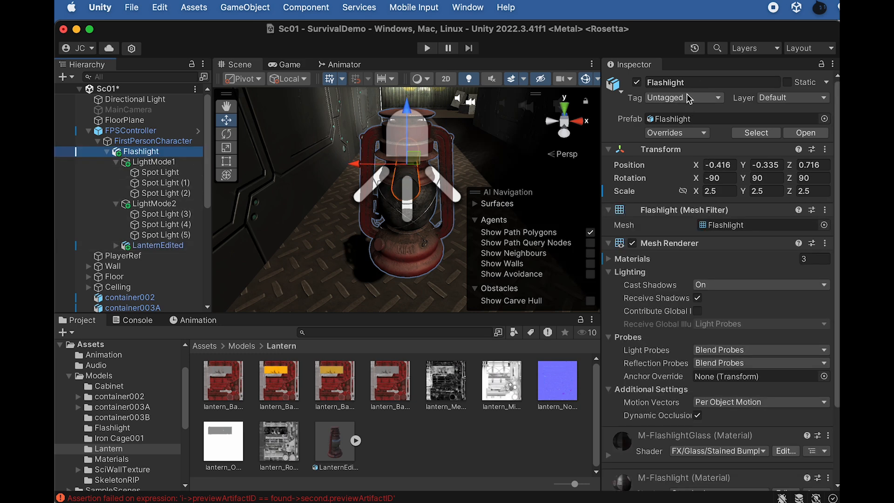
{"action": "left_click", "coordinate": [637, 82]}
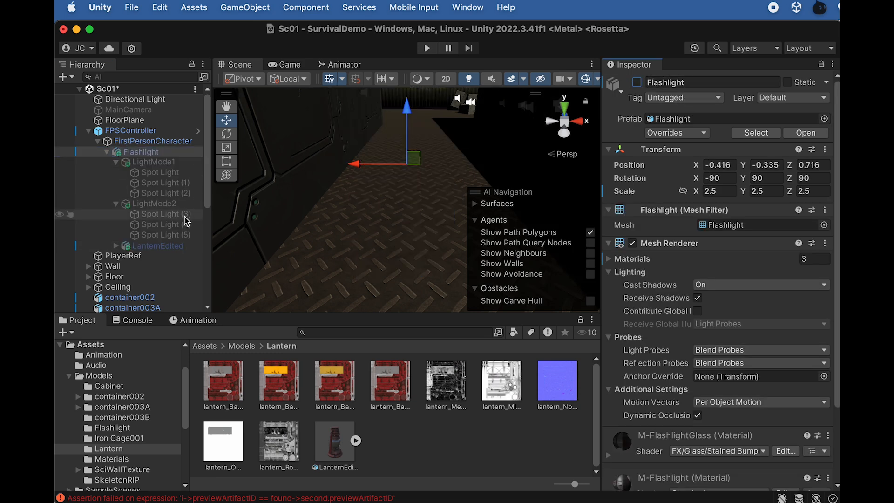
{"action": "left_click", "coordinate": [160, 248]}
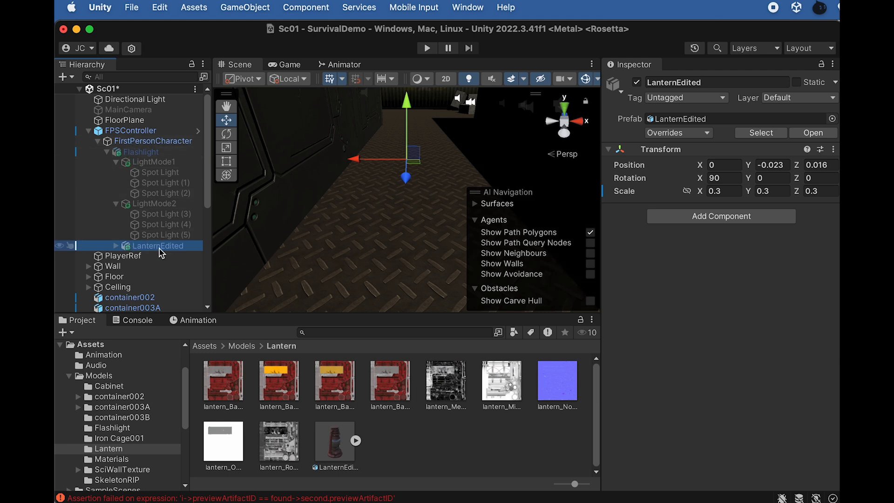
{"action": "left_click_drag", "start_coordinate": [157, 245], "coordinate": [139, 144]}
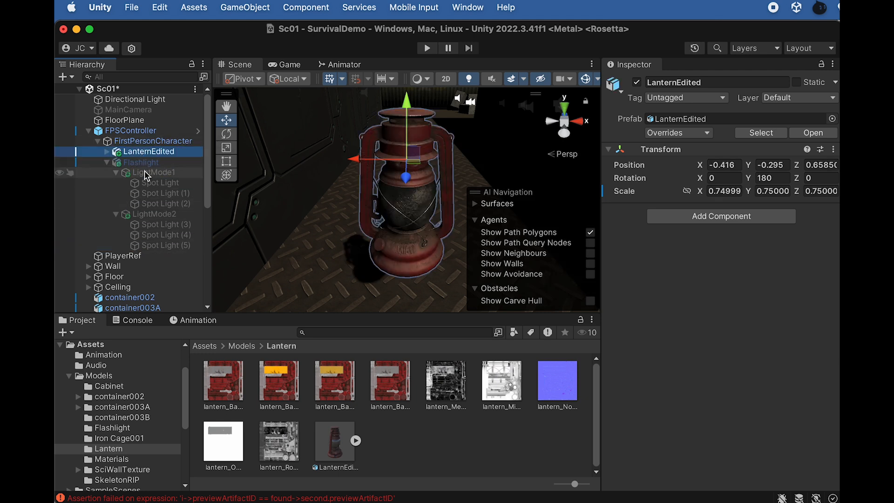
{"action": "left_click", "coordinate": [107, 163]}
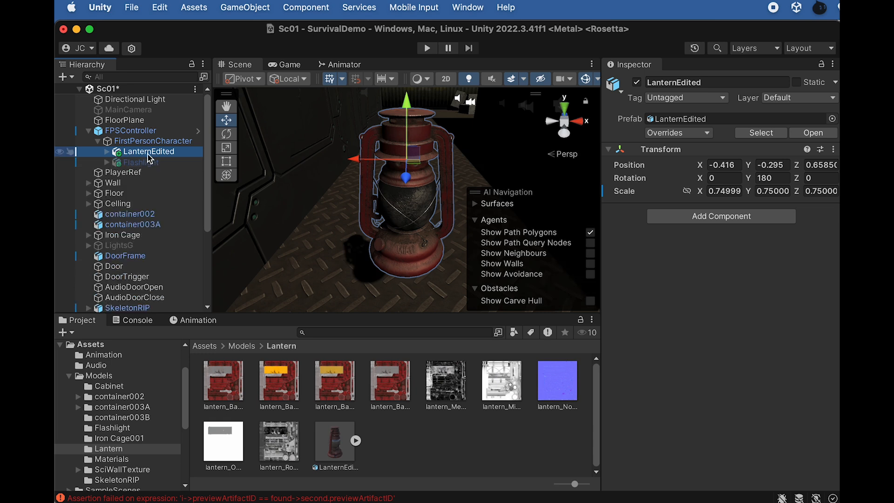
- Check the lantern's size in the Game view and set its scale to 0.6 on all three axes
{"action": "left_click", "coordinate": [290, 65]}
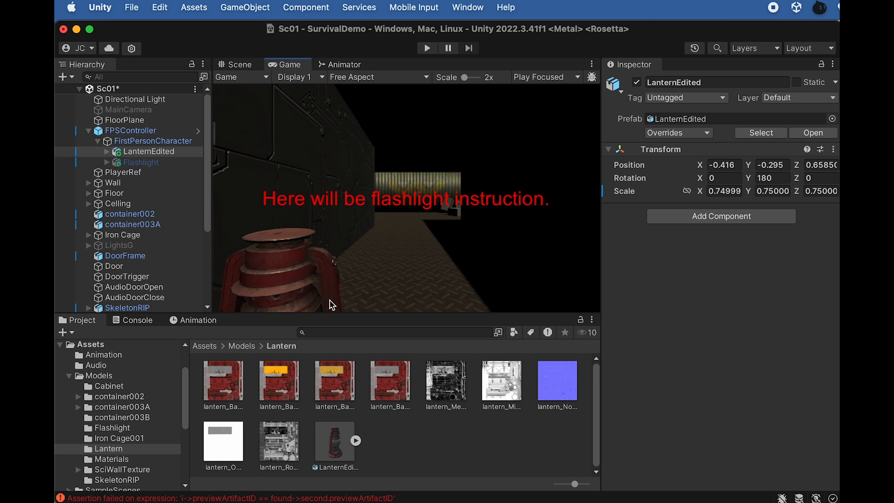
{"action": "left_click", "coordinate": [240, 64]}
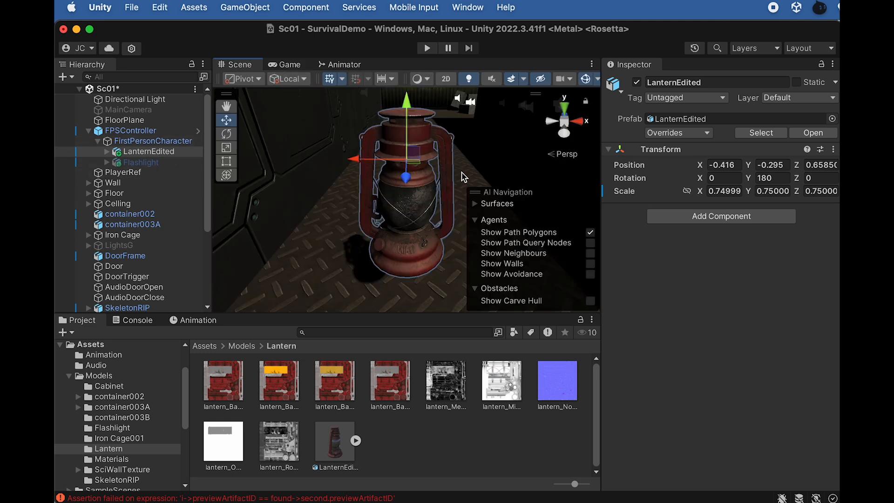
{"action": "left_click", "coordinate": [156, 152]}
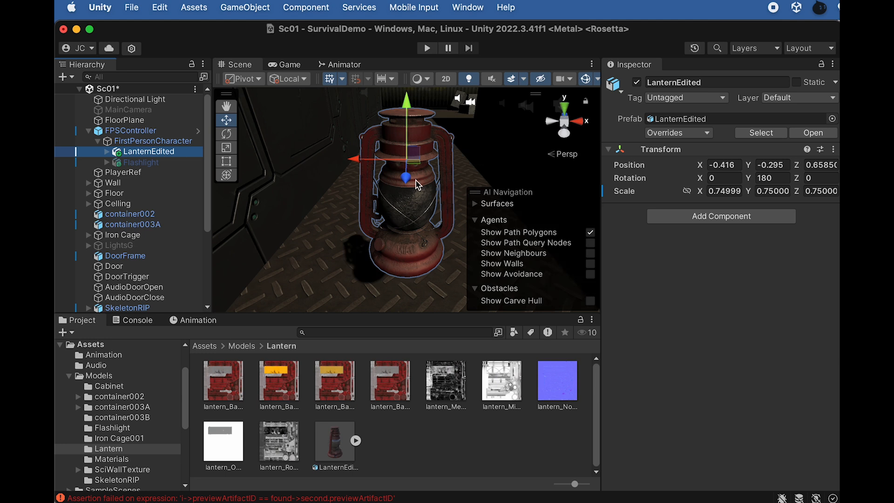
{"action": "left_click", "coordinate": [739, 195]}
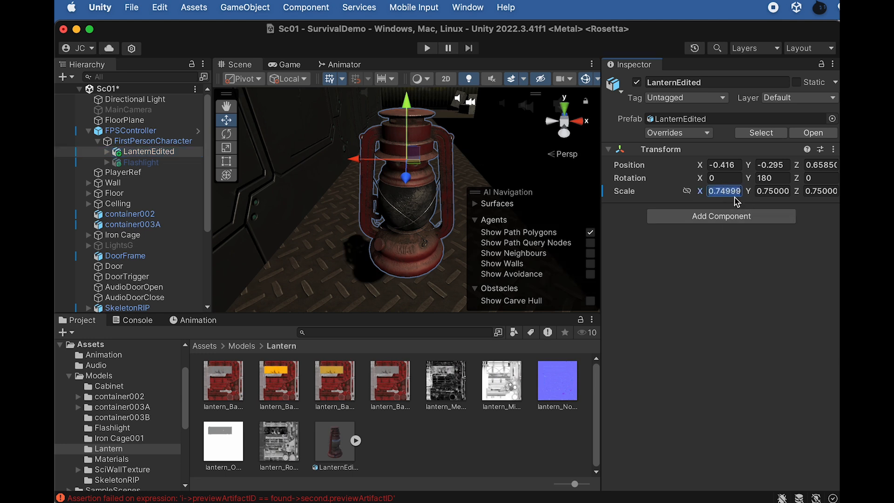
{"action": "type", "text": "0."}
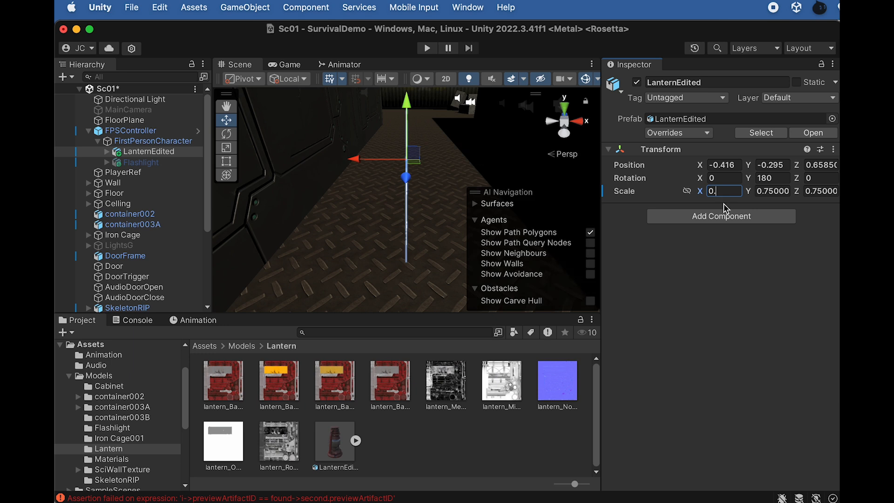
{"action": "type", "text": "6"}
{"action": "left_click", "coordinate": [778, 191]}
{"action": "type", "text": "0.6"}
{"action": "left_click", "coordinate": [825, 190]}
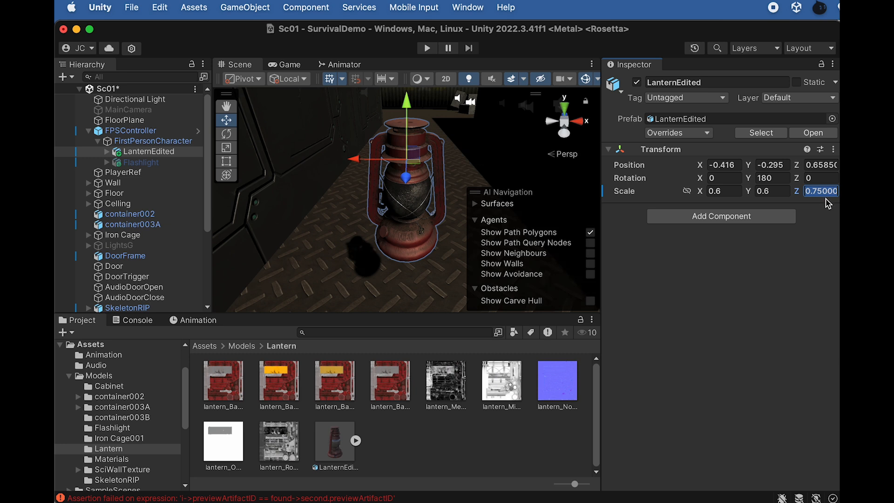
{"action": "type", "text": "0.6"}
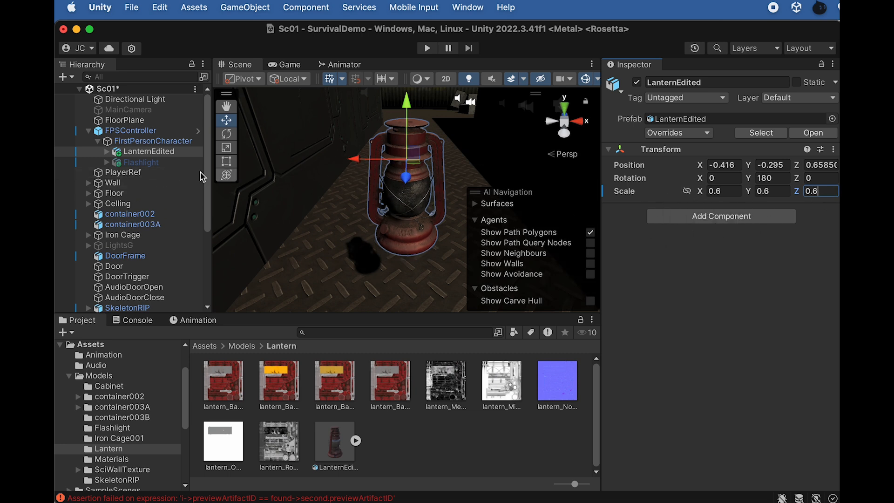
{"action": "left_click", "coordinate": [149, 152]}
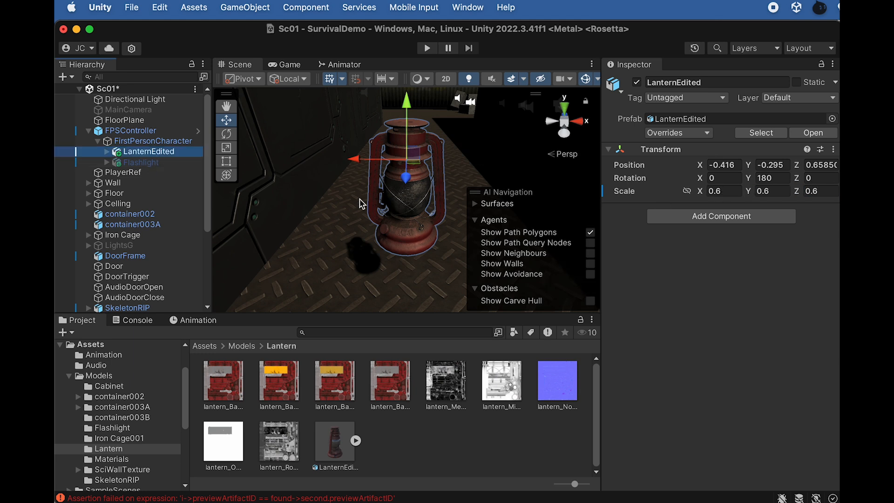
- Shift LanternEdited sideways to about X -0.454, comparing its placement in the Game view
{"action": "left_click", "coordinate": [286, 64]}
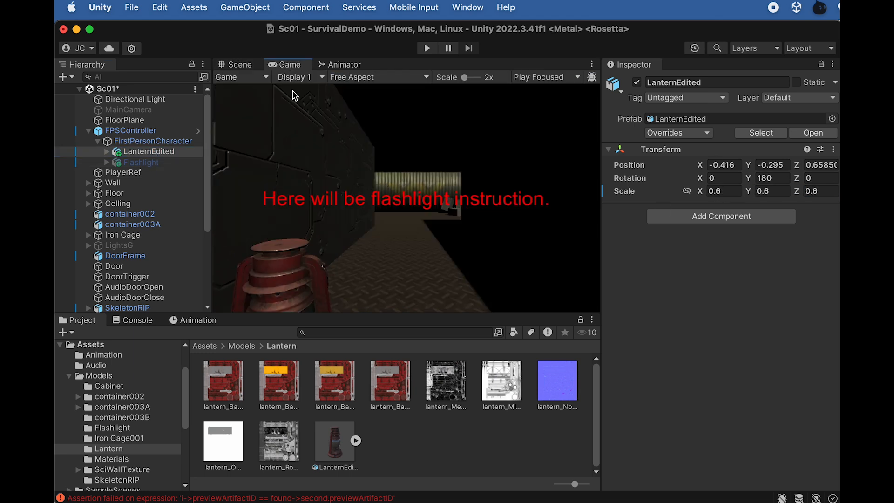
{"action": "left_click", "coordinate": [240, 65]}
{"action": "left_click_drag", "start_coordinate": [369, 159], "coordinate": [357, 160]}
{"action": "left_click", "coordinate": [286, 65]}
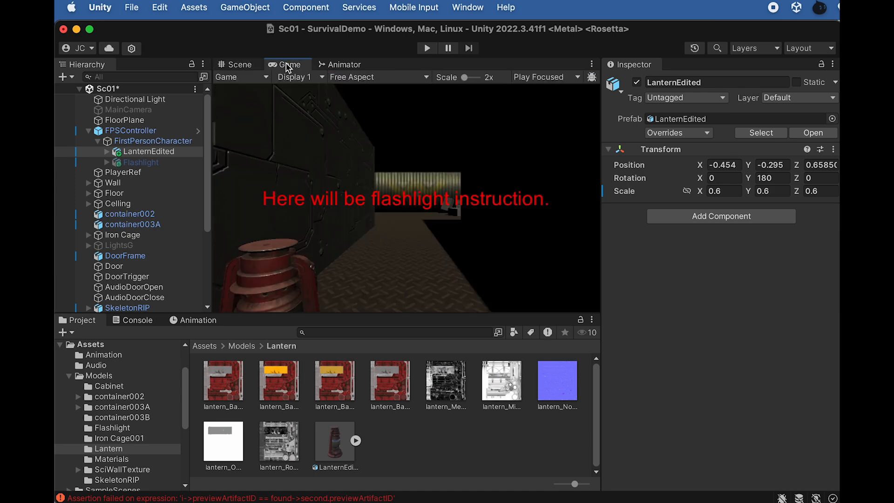
- Raise LanternEdited in small increments to about Y -0.216, checking its height in the Game view between moves
{"action": "left_click", "coordinate": [241, 66]}
{"action": "left_click_drag", "start_coordinate": [393, 101], "coordinate": [386, 90]}
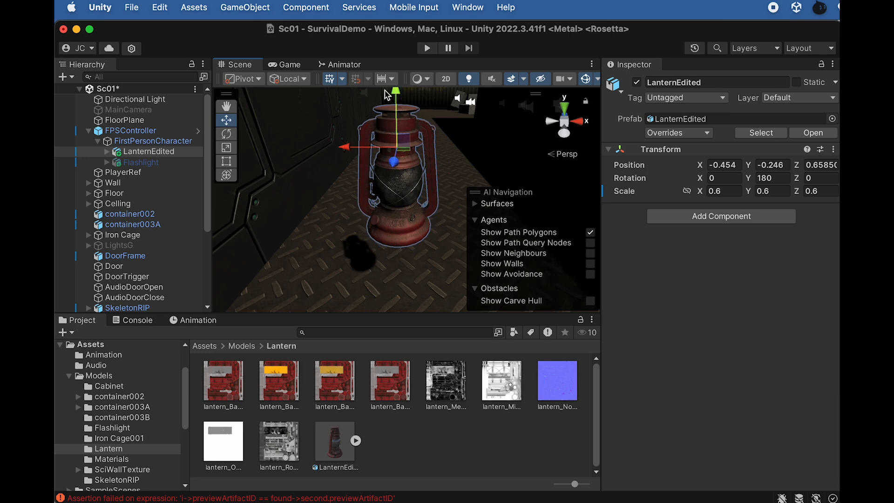
{"action": "left_click", "coordinate": [287, 66]}
{"action": "left_click", "coordinate": [240, 65]}
{"action": "left_click_drag", "start_coordinate": [398, 99], "coordinate": [397, 95]}
{"action": "left_click", "coordinate": [302, 65]}
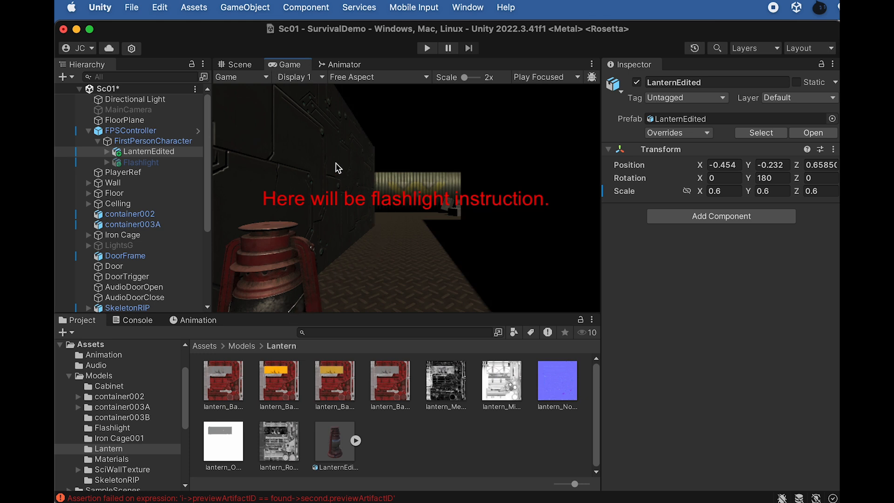
{"action": "left_click", "coordinate": [242, 63]}
{"action": "left_click_drag", "start_coordinate": [391, 102], "coordinate": [392, 95]}
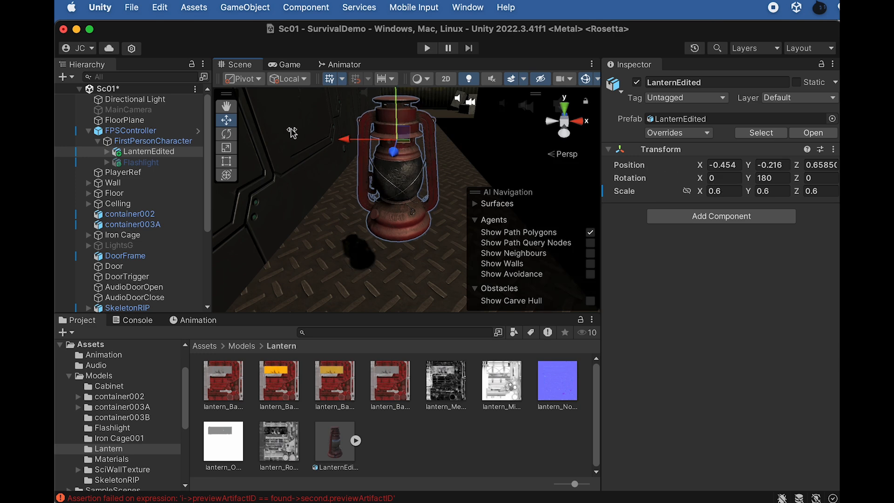
- Check the lantern's placement in the Game view and examine its glass body up close in the Scene view
{"action": "left_click", "coordinate": [290, 65]}
{"action": "left_click", "coordinate": [243, 65]}
{"action": "left_click_drag", "start_coordinate": [405, 220], "coordinate": [235, 181], "text": "alt"}
{"action": "scroll", "coordinate": [409, 175], "scroll_direction": "up", "scroll_amount": 3}
{"action": "scroll", "coordinate": [407, 170], "scroll_direction": "up", "scroll_amount": 3}
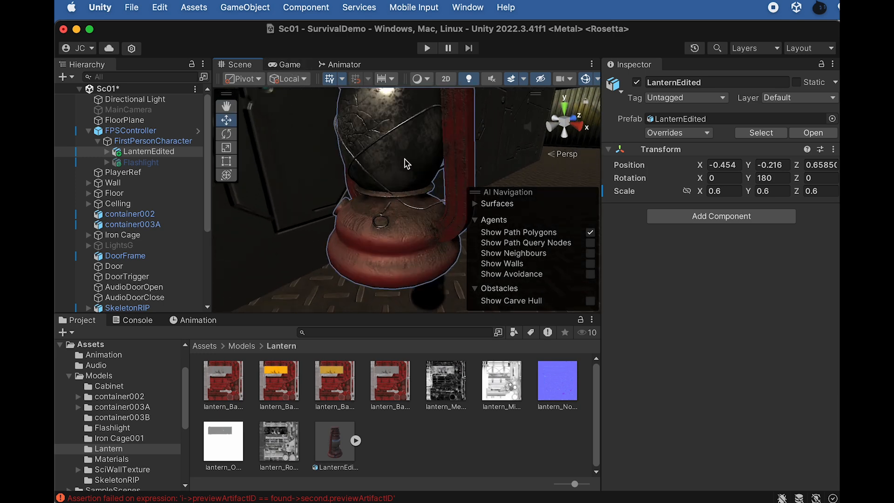
{"action": "middle_click_drag", "start_coordinate": [405, 163], "coordinate": [391, 240]}
{"action": "left_click_drag", "start_coordinate": [391, 240], "coordinate": [373, 164], "text": "alt"}
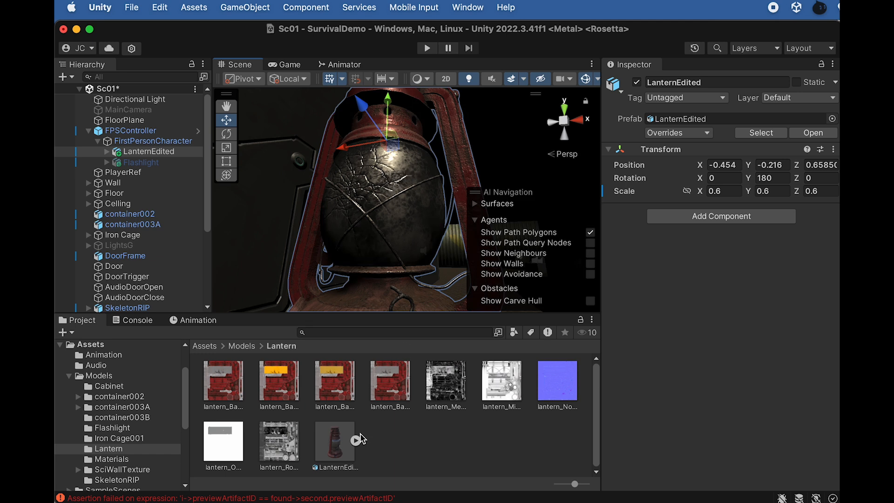
- Create a new material named M-LanternGlass in the Models/Lantern folder
{"action": "right_click", "coordinate": [392, 446]}
{"action": "mouse_move", "coordinate": [512, 298]}
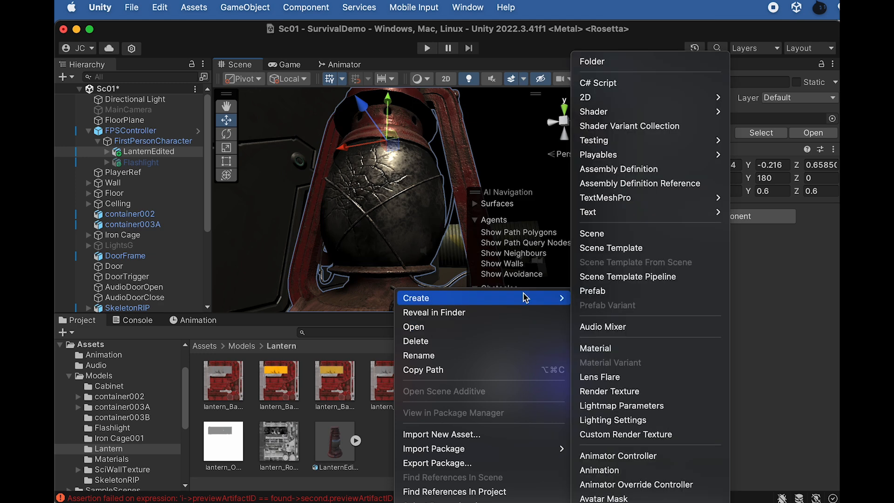
{"action": "left_click", "coordinate": [624, 350]}
{"action": "type", "text": "M-Lan"}
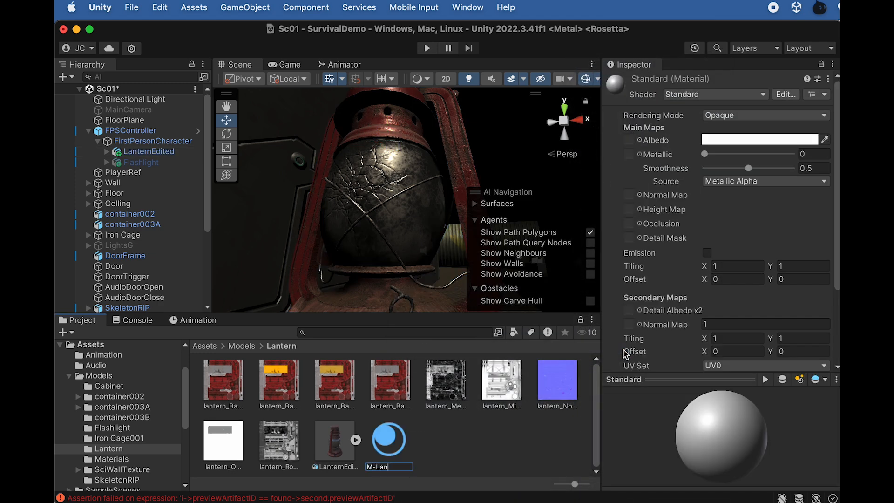
{"action": "type", "text": "ternGlass"}
{"action": "key", "text": "Return"}
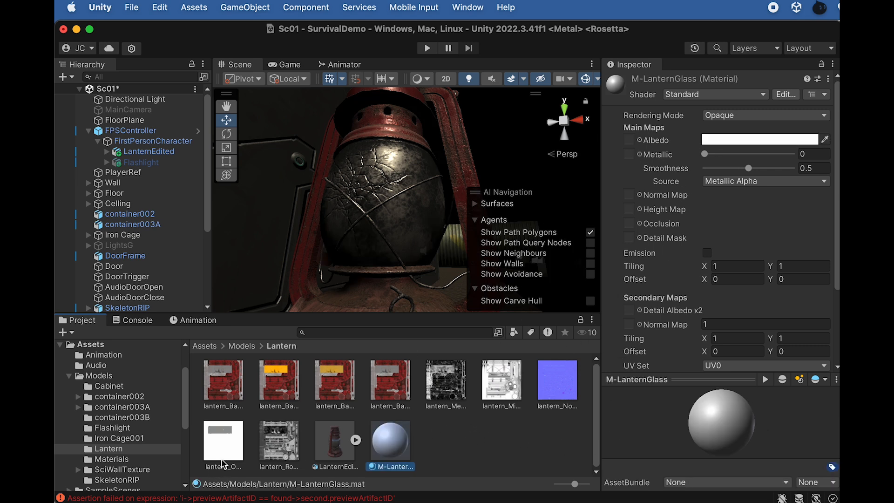
- Assign lantern_Base_Emission as the Albedo of M-LanternGlass and the blue lantern normal texture as its Normal Map
{"action": "left_click_drag", "start_coordinate": [279, 384], "coordinate": [630, 140]}
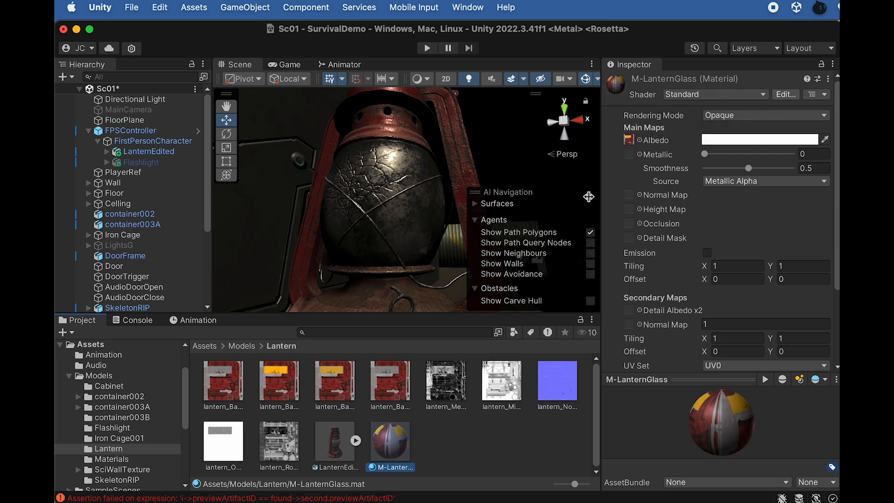
{"action": "left_click", "coordinate": [296, 407]}
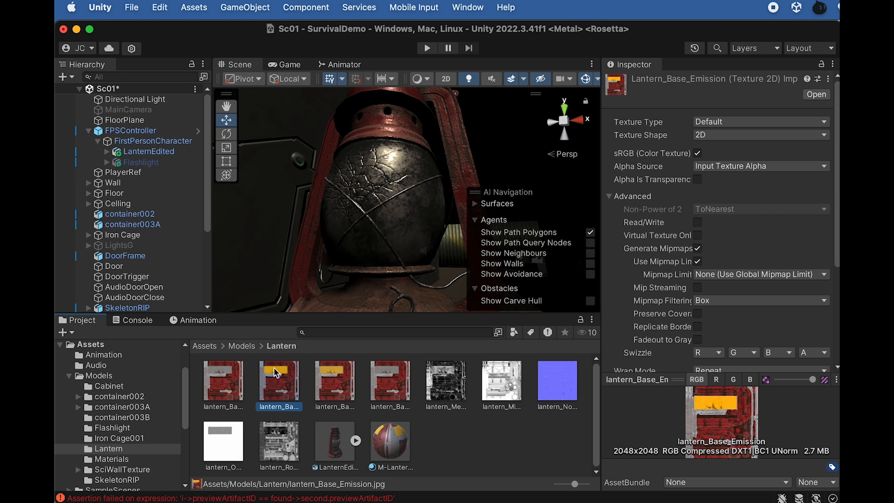
{"action": "left_click", "coordinate": [399, 448]}
{"action": "left_click_drag", "start_coordinate": [562, 381], "coordinate": [664, 195]}
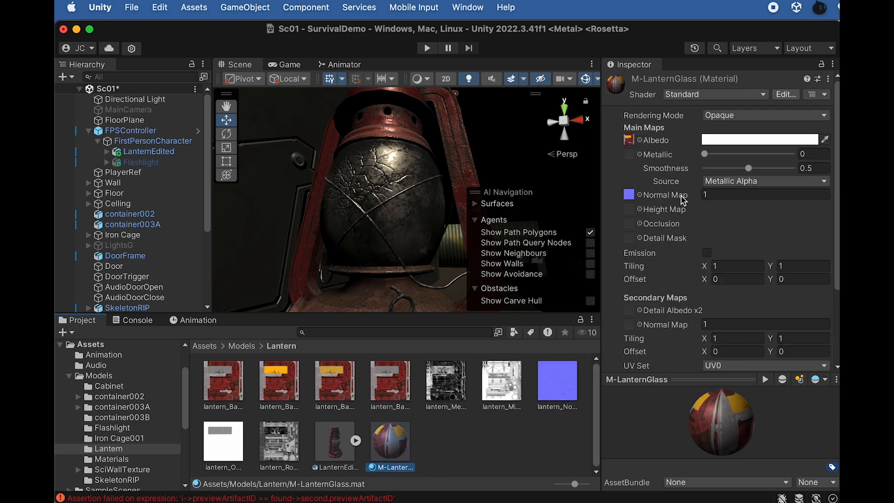
- Switch M-LanternGlass to the Legacy Self-Illumin Bumped Diffuse shader and assign the third lantern base texture to Illumin (A)
{"action": "left_click", "coordinate": [697, 94]}
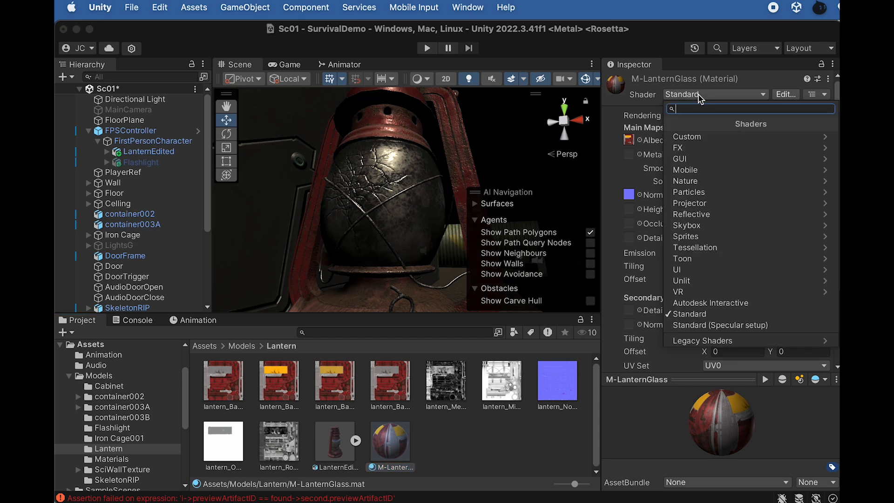
{"action": "type", "text": "illu"}
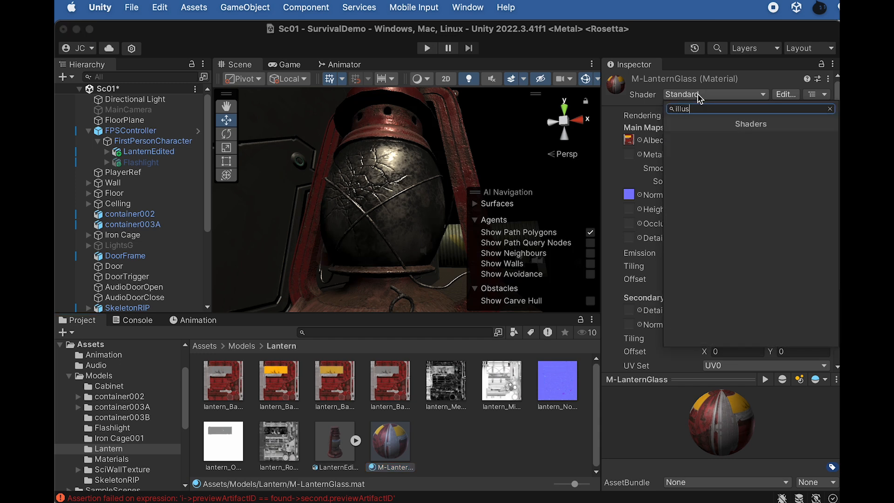
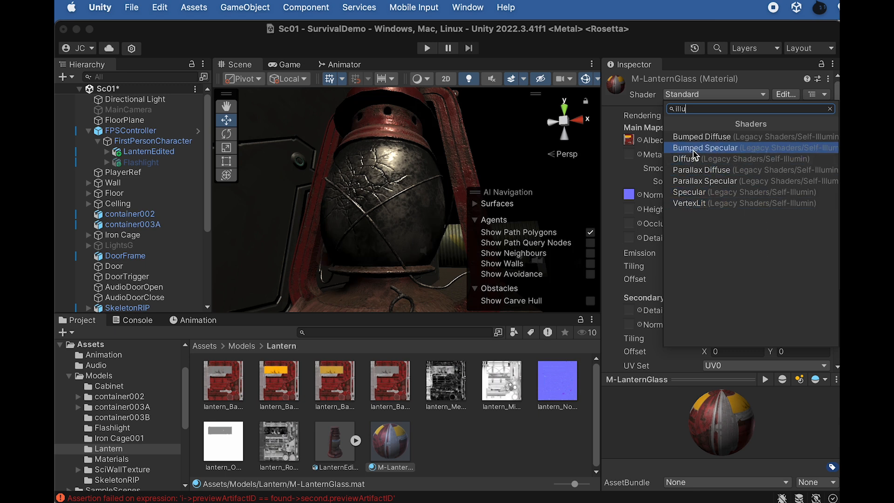
{"action": "left_click", "coordinate": [731, 140]}
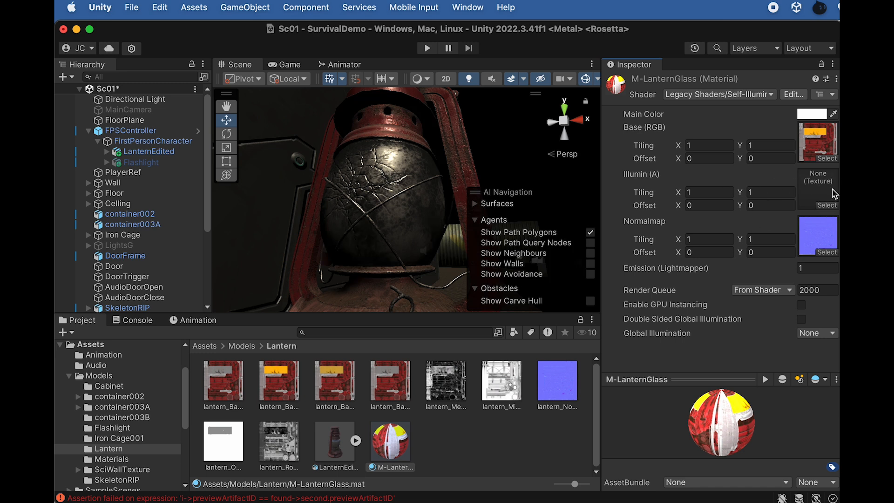
{"action": "left_click_drag", "start_coordinate": [320, 373], "coordinate": [825, 189]}
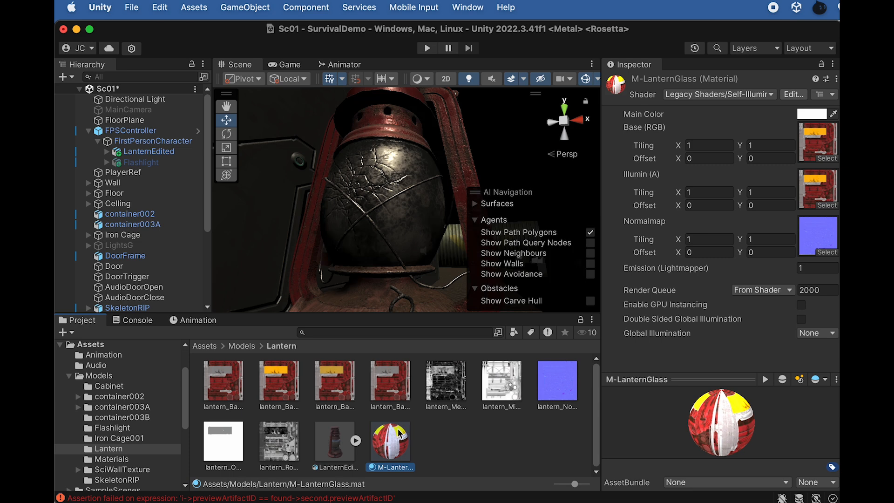
- Apply M-LanternGlass to the lantern's glass in the Scene view and examine the whole lantern
{"action": "left_click_drag", "start_coordinate": [394, 441], "coordinate": [384, 176]}
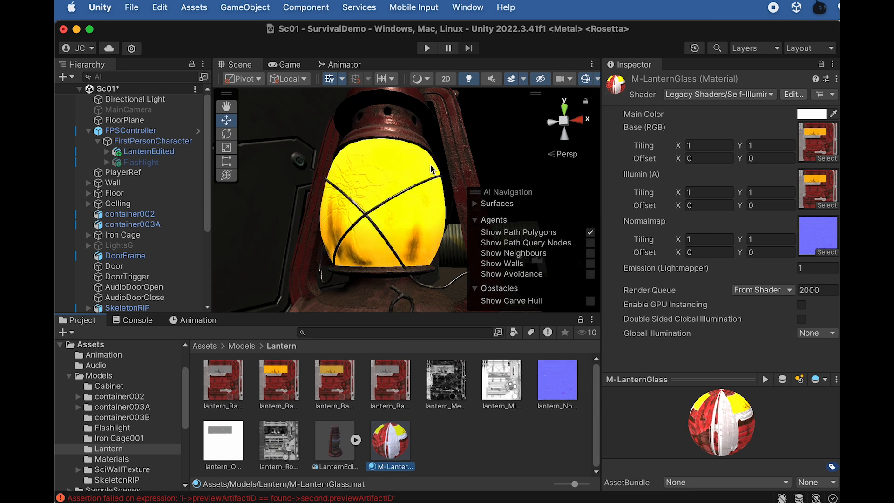
{"action": "left_click_drag", "start_coordinate": [483, 160], "coordinate": [419, 245], "text": "alt"}
{"action": "scroll", "coordinate": [387, 221], "scroll_direction": "down", "scroll_amount": 3}
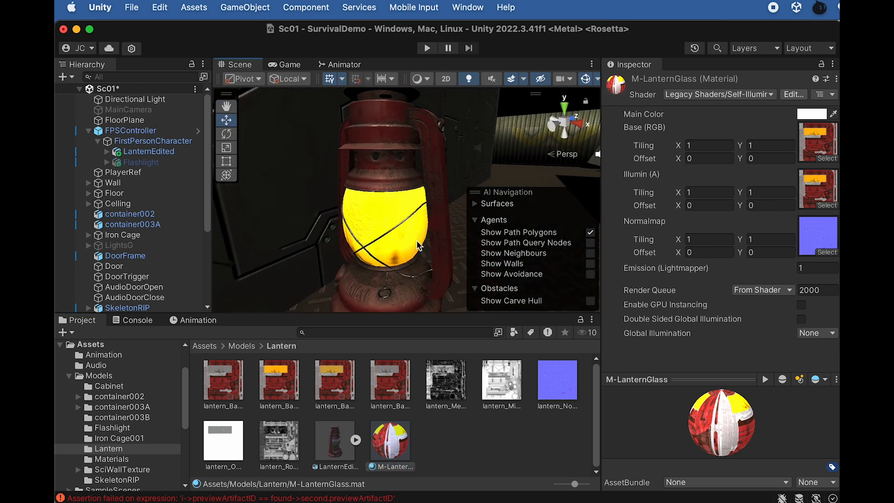
- Temporarily deactivate Directional Light to check the lantern glass's glow in the Scene and Game views, and reactivate it
{"action": "left_click", "coordinate": [173, 100]}
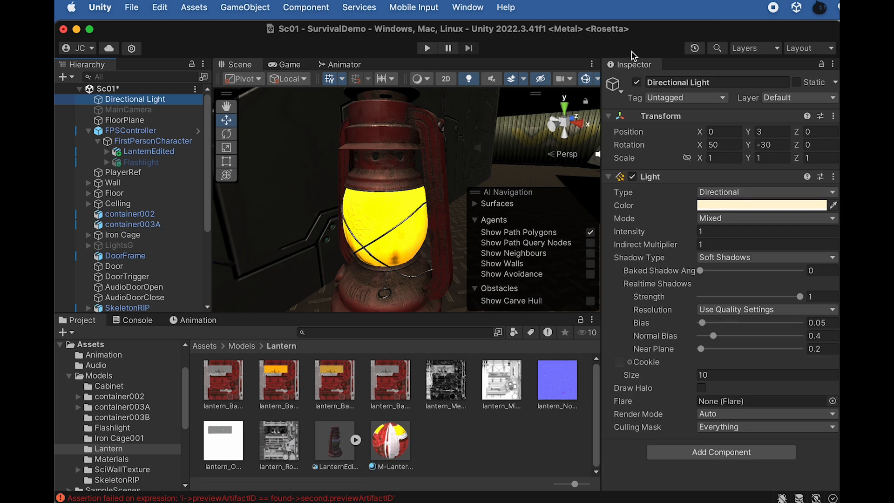
{"action": "left_click", "coordinate": [637, 82]}
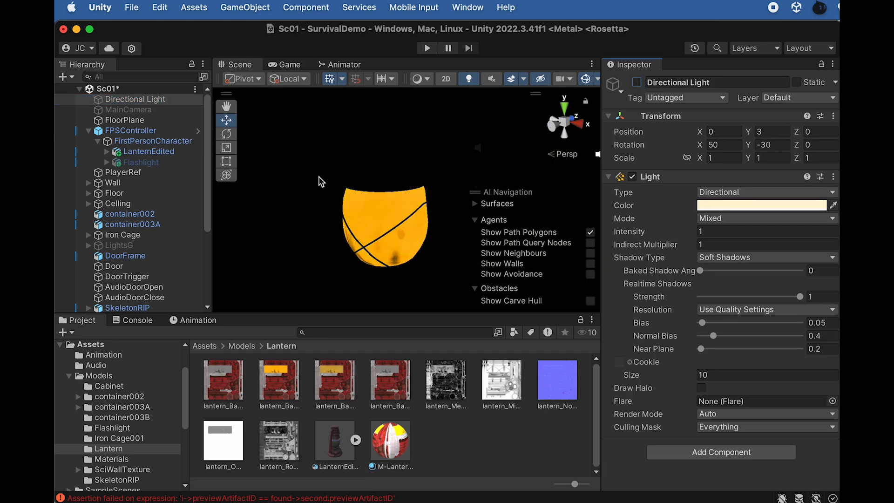
{"action": "left_click_drag", "start_coordinate": [408, 225], "coordinate": [434, 214], "text": "alt"}
{"action": "left_click", "coordinate": [288, 65]}
{"action": "left_click", "coordinate": [235, 65]}
{"action": "left_click", "coordinate": [190, 100]}
{"action": "left_click", "coordinate": [637, 83]}
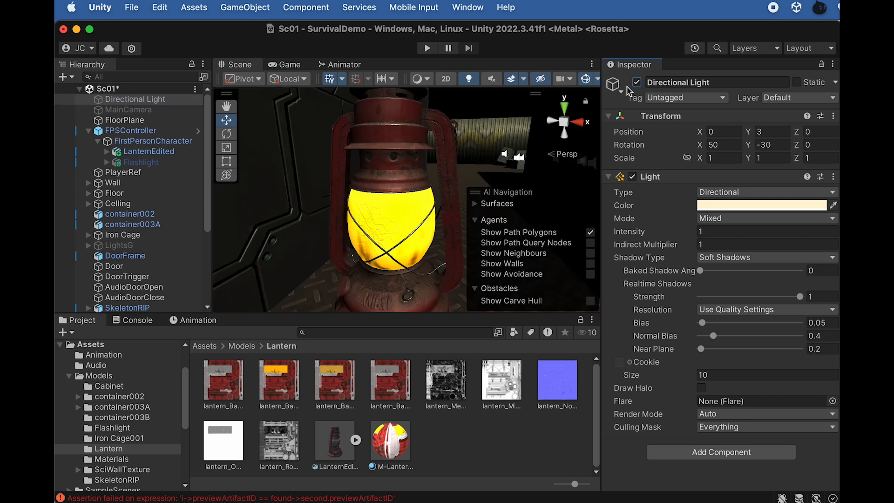
- Add a Point Light as a child of LanternEdited and move it to about Y -0.125, Z -0.322
{"action": "left_click_drag", "start_coordinate": [392, 189], "coordinate": [279, 149], "text": "alt"}
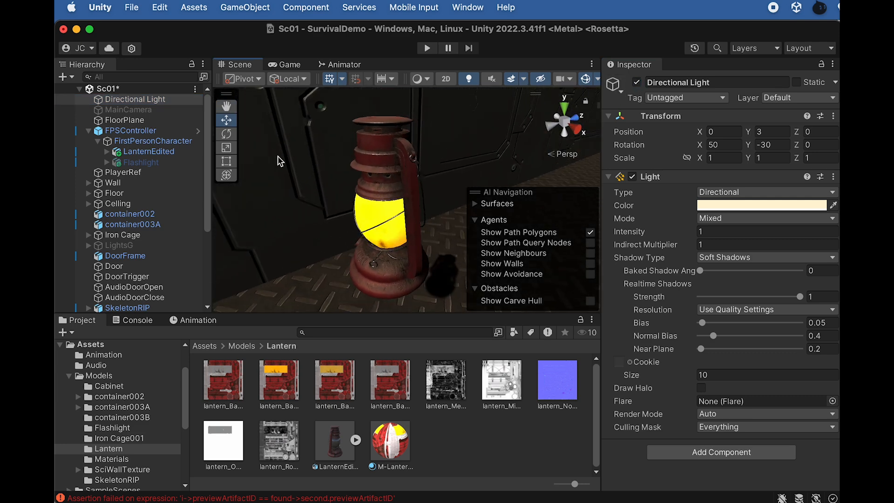
{"action": "left_click", "coordinate": [150, 141]}
{"action": "left_click", "coordinate": [148, 151]}
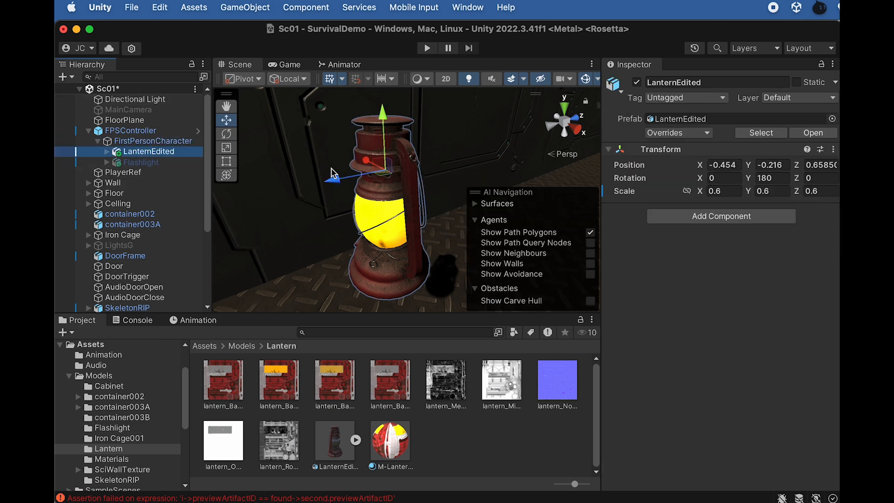
{"action": "right_click", "coordinate": [140, 151]}
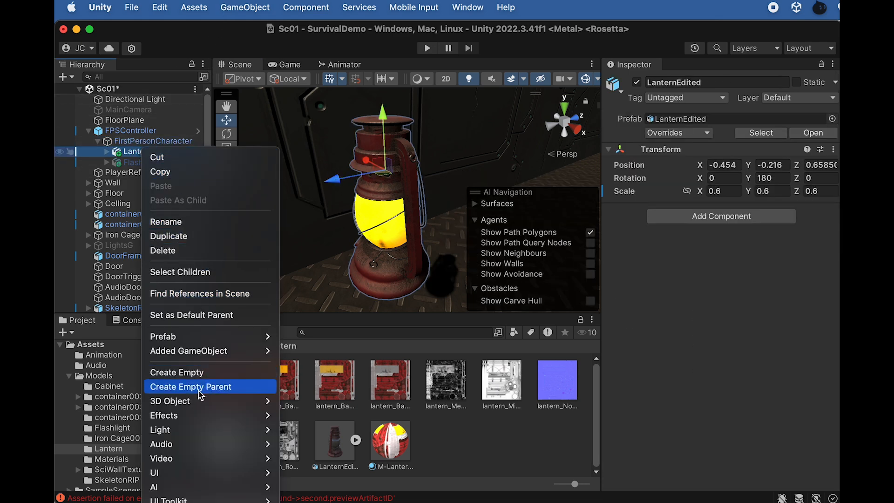
{"action": "mouse_move", "coordinate": [207, 430]}
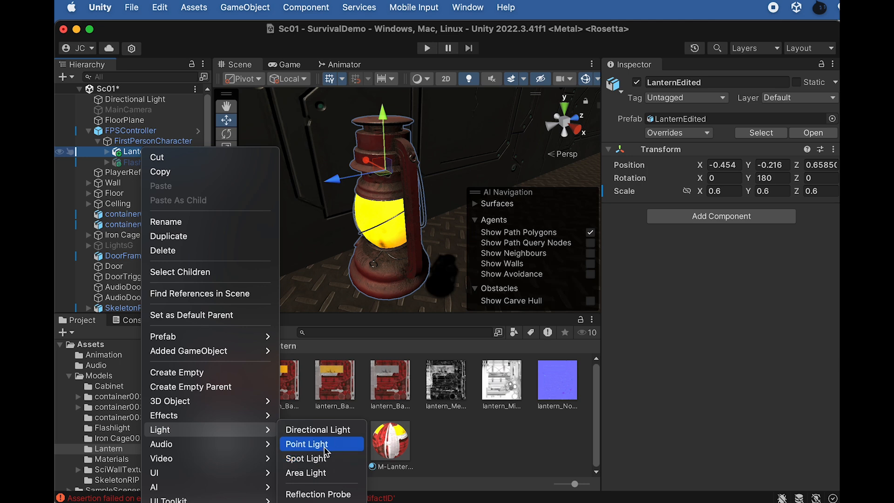
{"action": "left_click", "coordinate": [329, 445]}
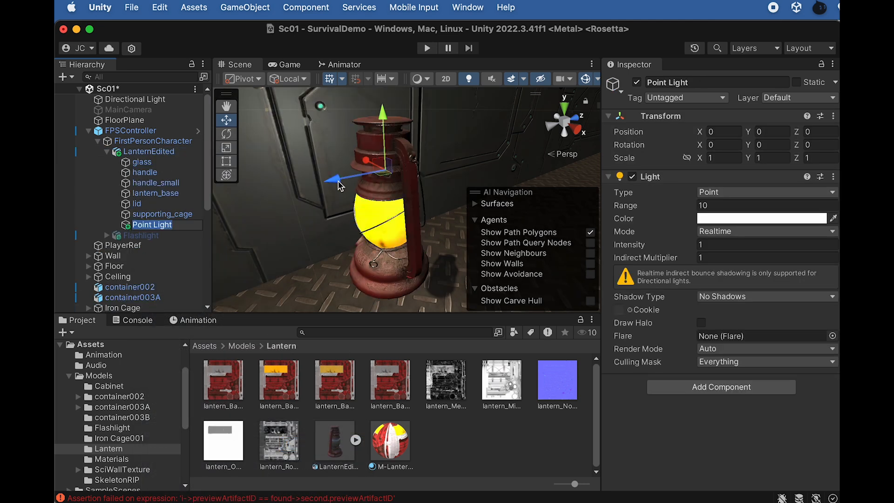
{"action": "left_click_drag", "start_coordinate": [381, 179], "coordinate": [386, 182]}
{"action": "left_click_drag", "start_coordinate": [436, 118], "coordinate": [465, 146]}
- Set the Point Light's color to warm yellow, hexadecimal FFE34C
{"action": "left_click", "coordinate": [729, 223]}
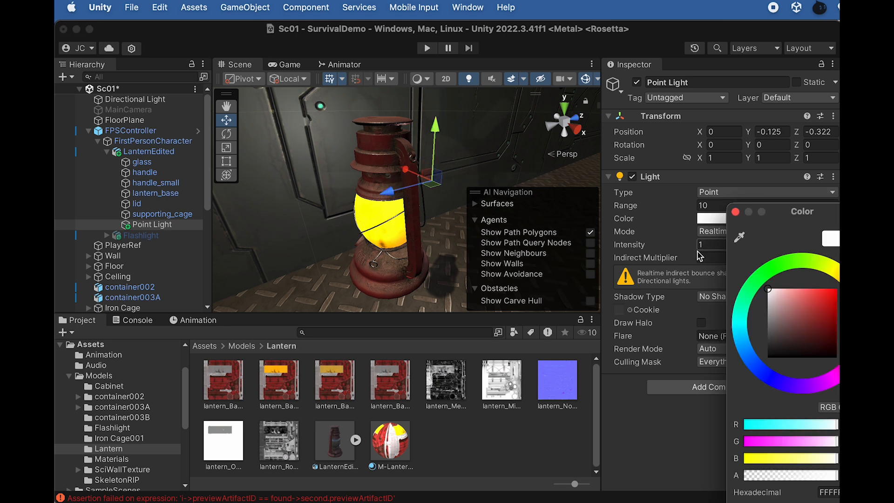
{"action": "left_click", "coordinate": [834, 273]}
{"action": "left_click_drag", "start_coordinate": [817, 218], "coordinate": [715, 190]}
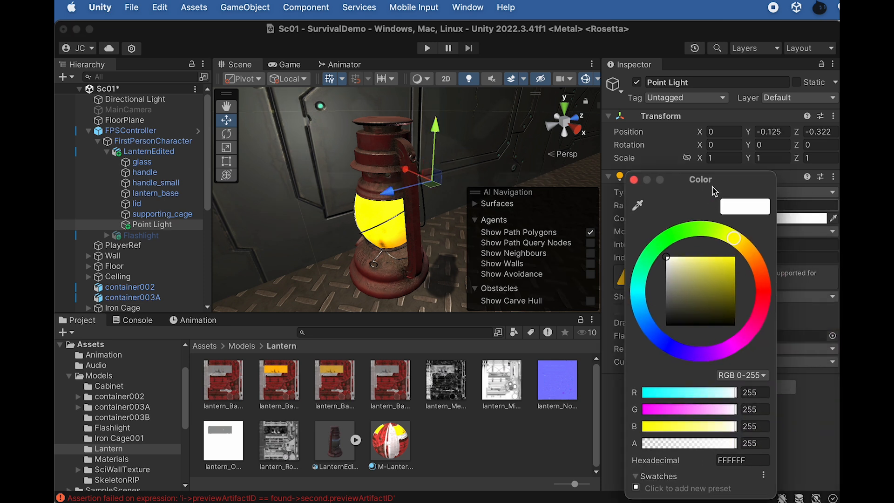
{"action": "left_click_drag", "start_coordinate": [695, 266], "coordinate": [696, 254]}
{"action": "mouse_move", "coordinate": [736, 232]}
{"action": "left_mouse_down"}
{"action": "mouse_move", "coordinate": [744, 241]}
{"action": "mouse_move", "coordinate": [714, 246]}
{"action": "mouse_move", "coordinate": [742, 240]}
{"action": "left_mouse_up"}
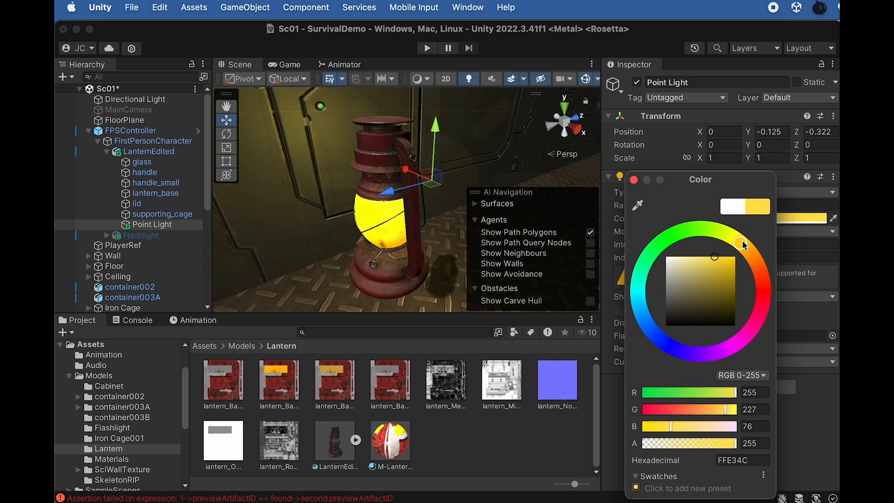
{"action": "left_click", "coordinate": [634, 180]}
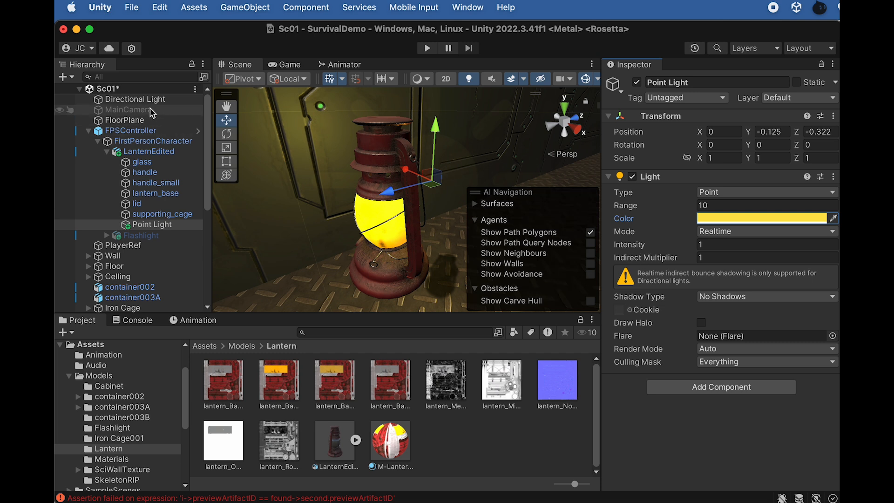
- Deactivate Directional Light and examine the Point Light's illumination around the lantern from several angles
{"action": "left_click", "coordinate": [171, 99]}
{"action": "left_click", "coordinate": [637, 82]}
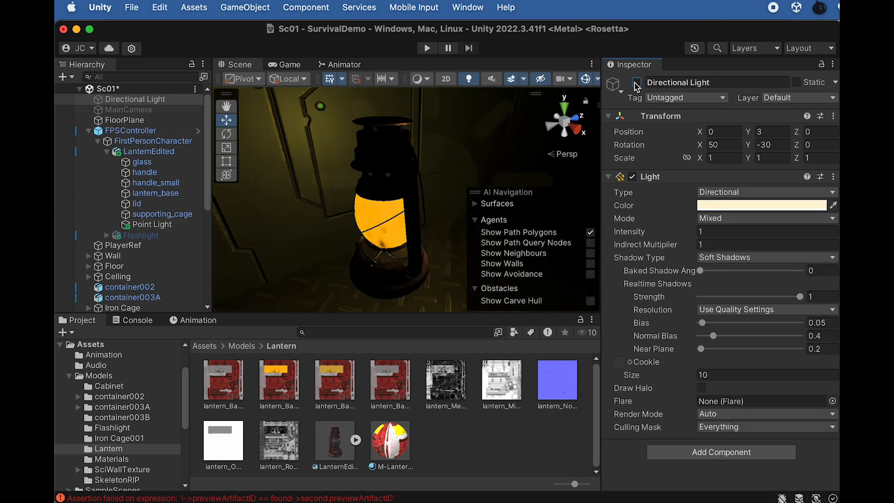
{"action": "left_click", "coordinate": [161, 225]}
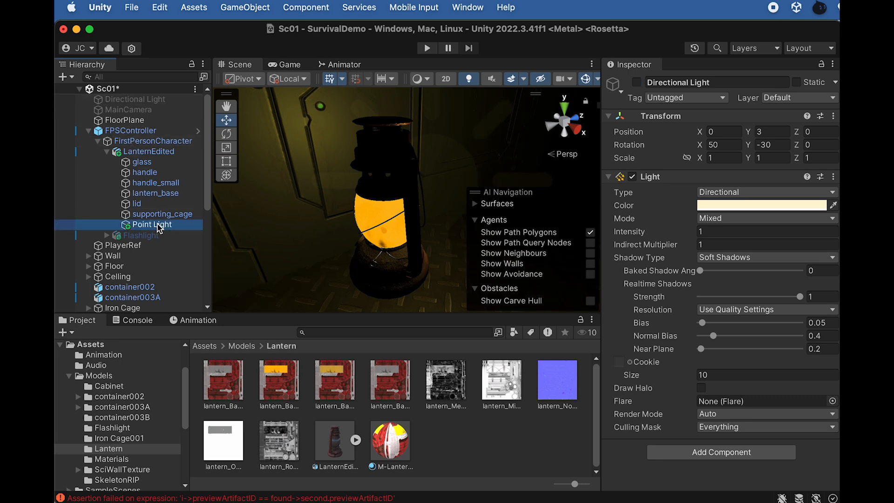
{"action": "left_click_drag", "start_coordinate": [454, 172], "coordinate": [654, 212], "text": "alt"}
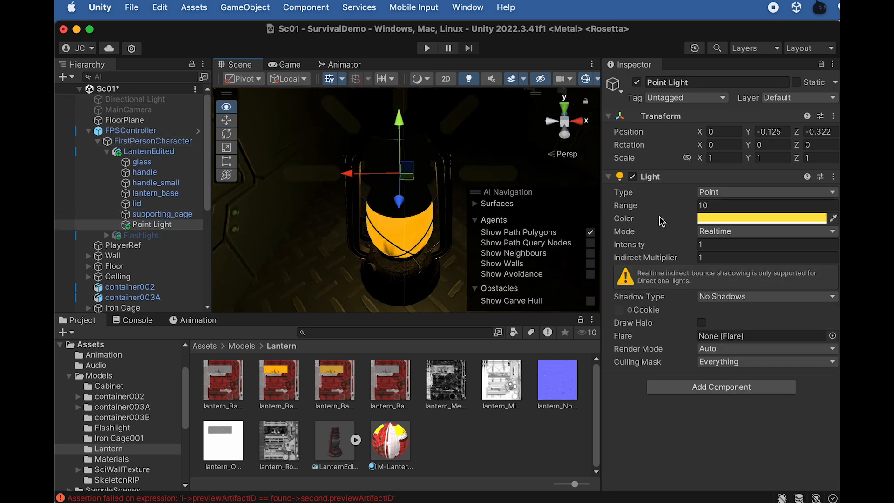
{"action": "middle_click_drag", "start_coordinate": [477, 175], "coordinate": [381, 186]}
{"action": "left_click_drag", "start_coordinate": [381, 186], "coordinate": [300, 139], "text": "alt"}
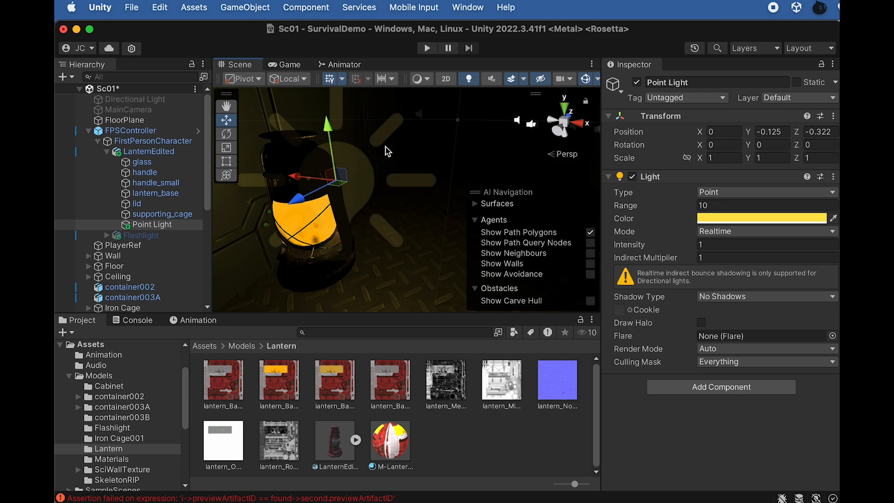
{"action": "left_click_drag", "start_coordinate": [403, 199], "coordinate": [310, 197], "text": "alt"}
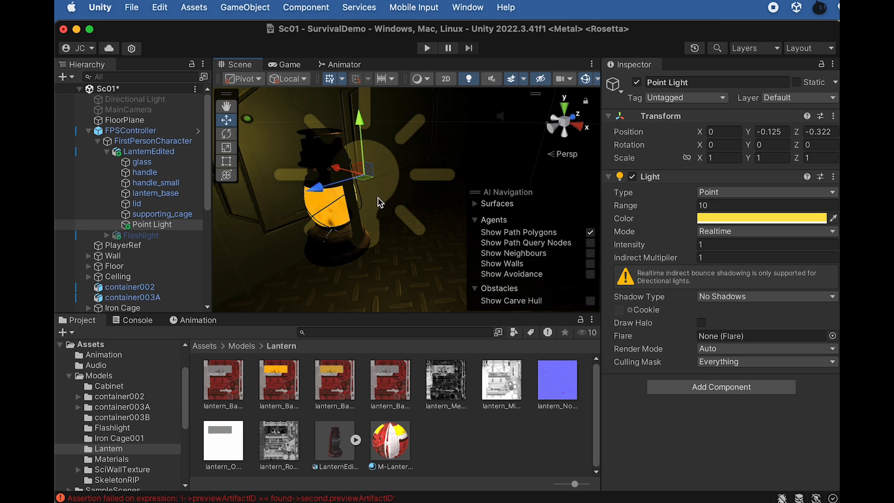
{"action": "left_click_drag", "start_coordinate": [357, 205], "coordinate": [317, 208], "text": "alt"}
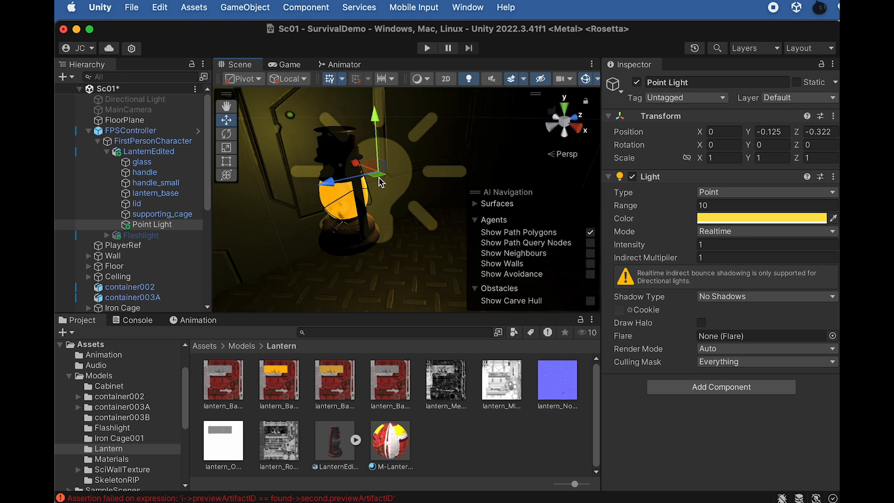
{"action": "left_click_drag", "start_coordinate": [355, 223], "coordinate": [386, 210], "text": "alt"}
- Set the Point Light's range to 8 and its intensity to 6
{"action": "left_click", "coordinate": [724, 205]}
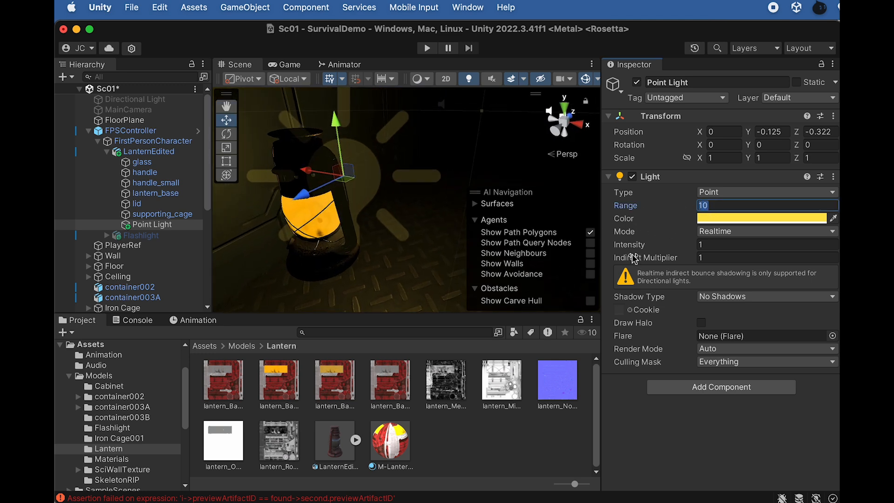
{"action": "type", "text": "8"}
{"action": "left_click", "coordinate": [685, 247]}
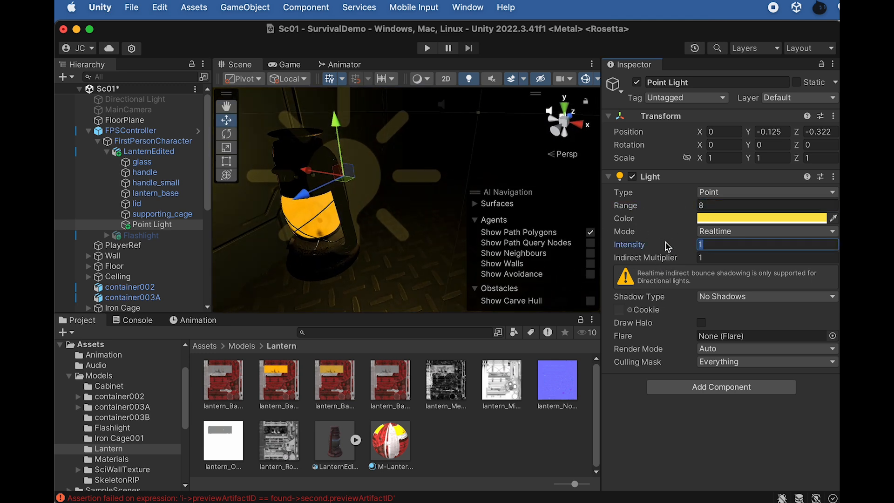
{"action": "type", "text": "6"}
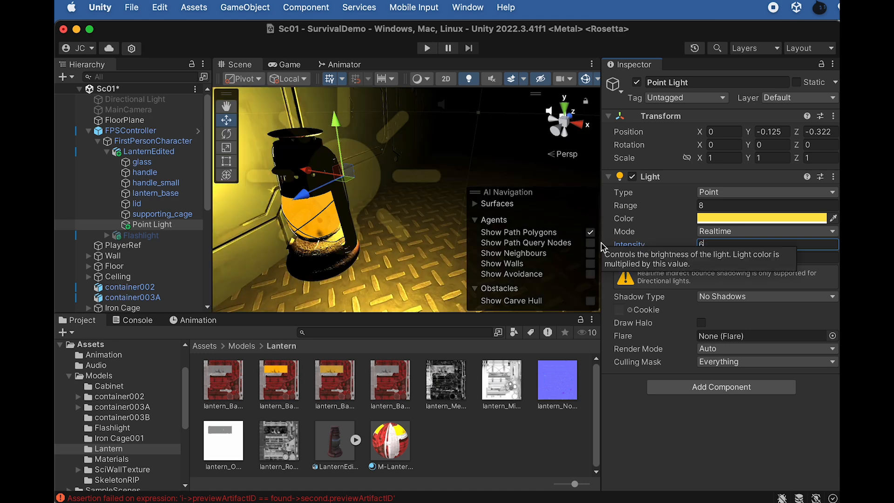
{"action": "left_click_drag", "start_coordinate": [464, 219], "coordinate": [445, 188], "text": "alt"}
- Reduce the Point Light's intensity to 5 and check the lighting around the lantern
{"action": "left_click", "coordinate": [700, 243]}
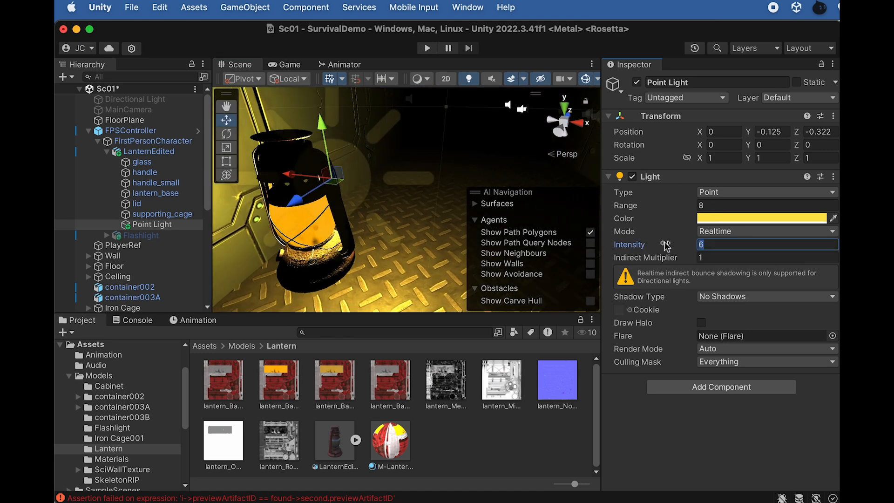
{"action": "type", "text": "5"}
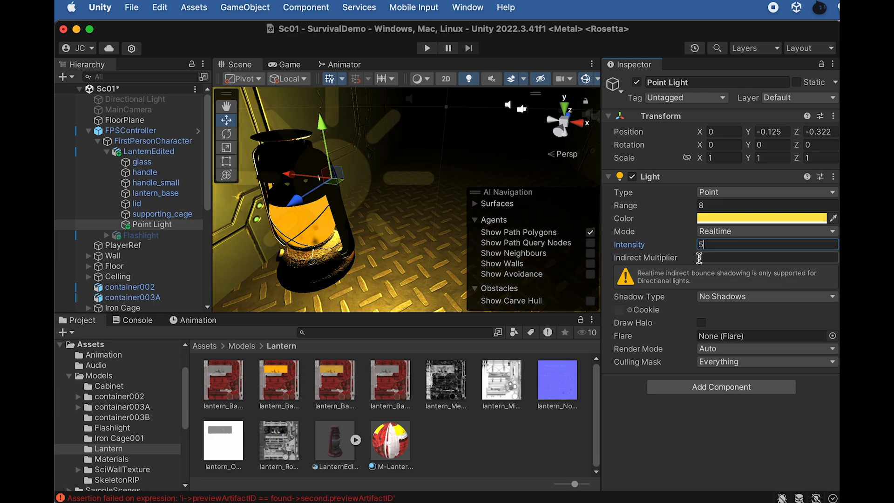
{"action": "left_click_drag", "start_coordinate": [390, 212], "coordinate": [354, 200], "text": "alt"}
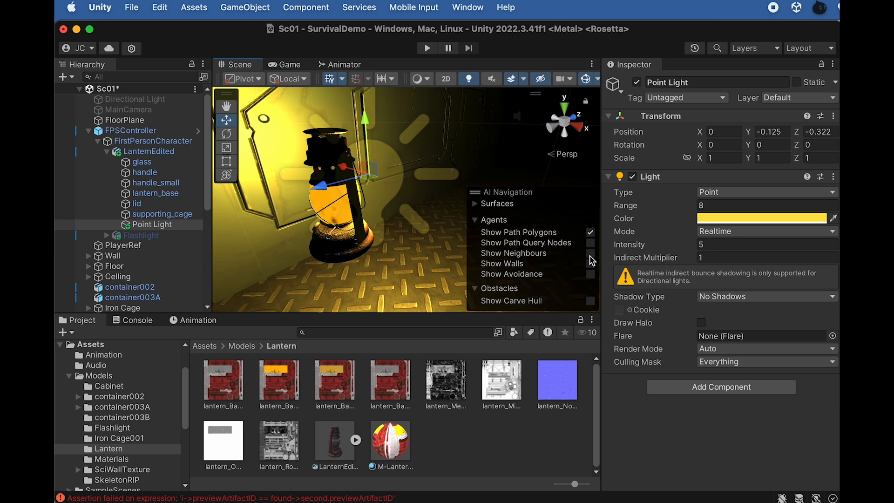
{"action": "left_click_drag", "start_coordinate": [367, 254], "coordinate": [456, 173], "text": "alt"}
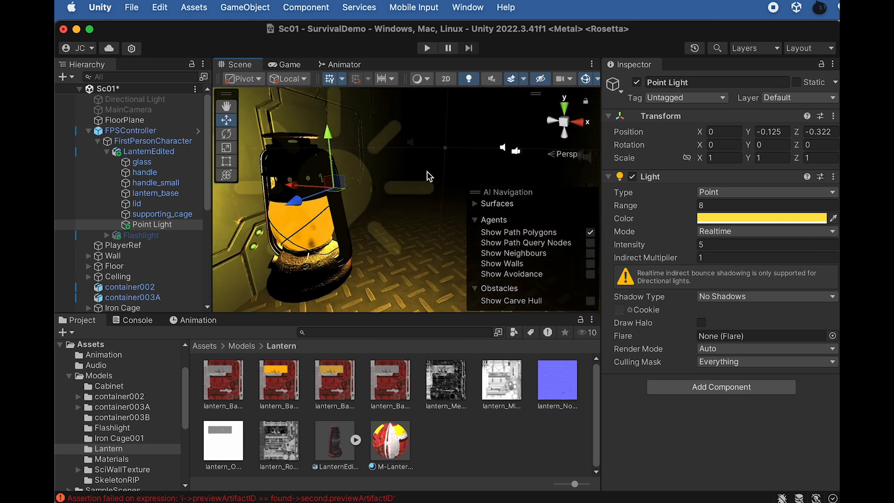
- Create an empty child object named LightsOff under FirstPersonCharacter
{"action": "left_click", "coordinate": [105, 152]}
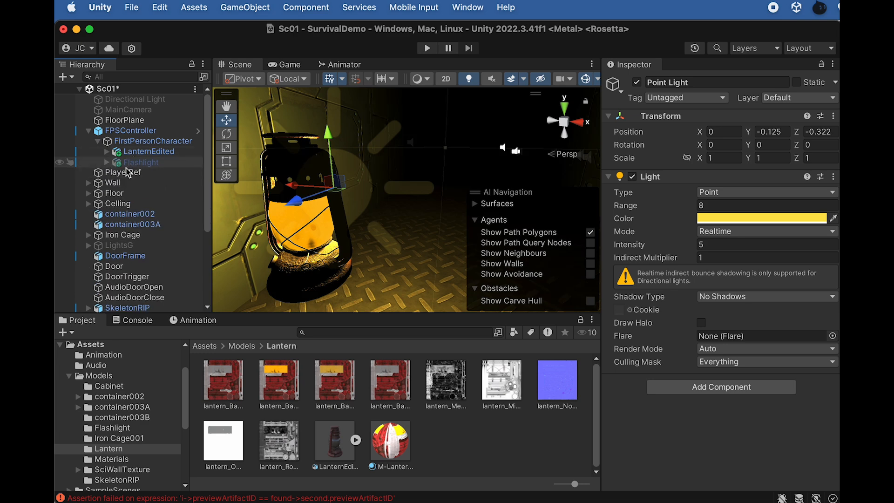
{"action": "left_click", "coordinate": [140, 163]}
{"action": "left_click", "coordinate": [146, 142]}
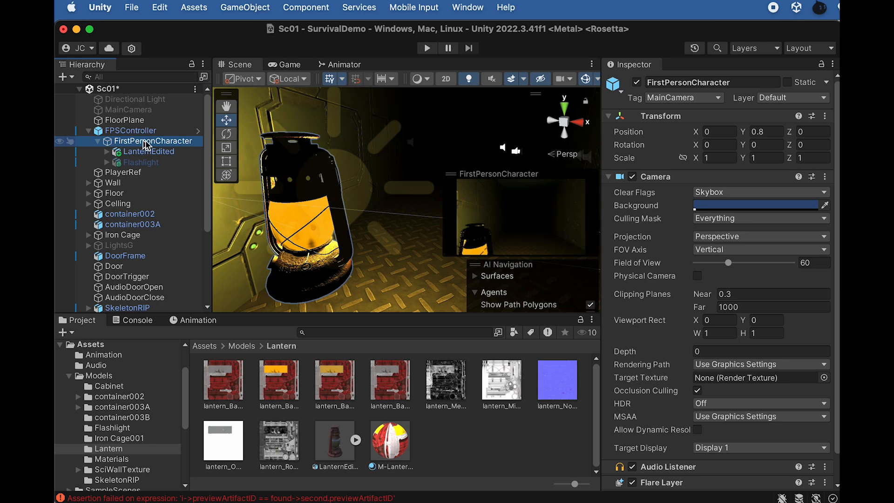
{"action": "right_click", "coordinate": [146, 145]}
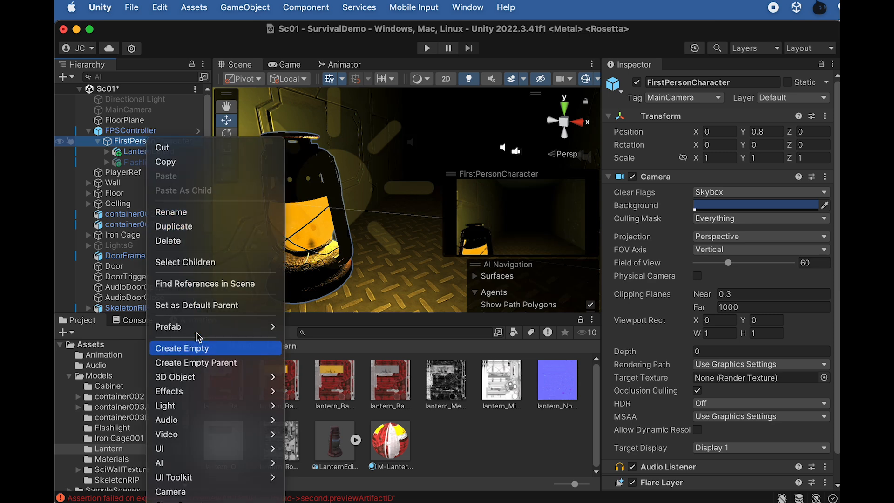
{"action": "left_click", "coordinate": [200, 347]}
{"action": "type", "text": "LightsOff"}
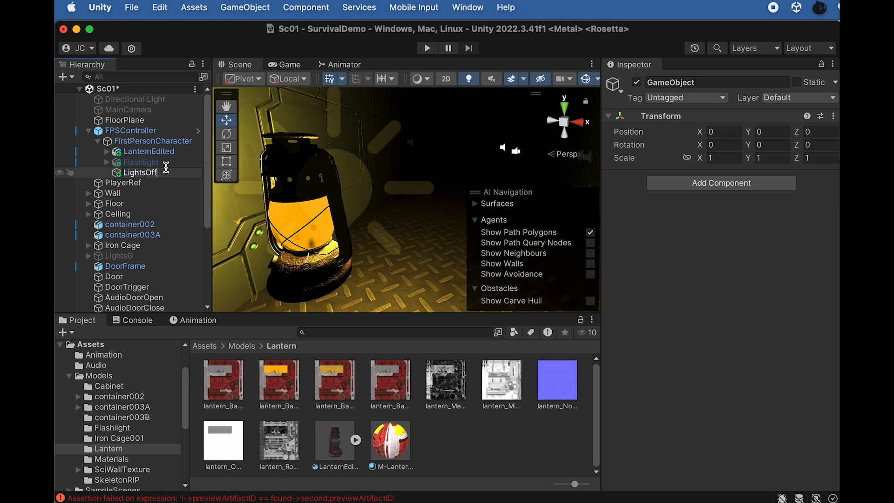
{"action": "key", "text": "Return"}
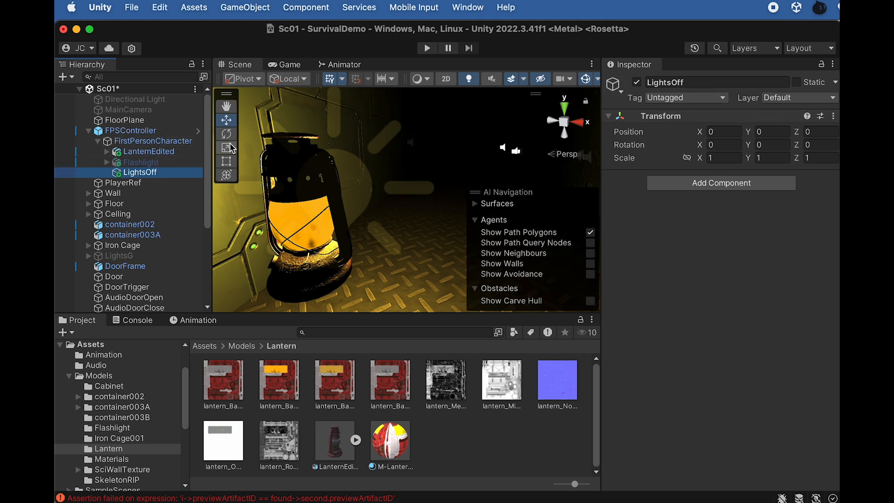
- Activate the Flashlight object and review its LightMode1 and LightMode2 groups alongside LanternEdited and LightsOff
{"action": "left_click", "coordinate": [155, 164]}
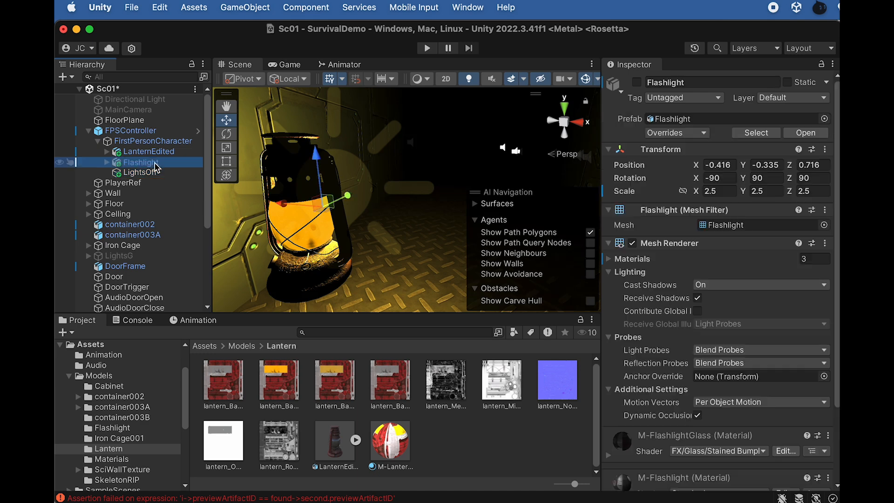
{"action": "left_click", "coordinate": [637, 83]}
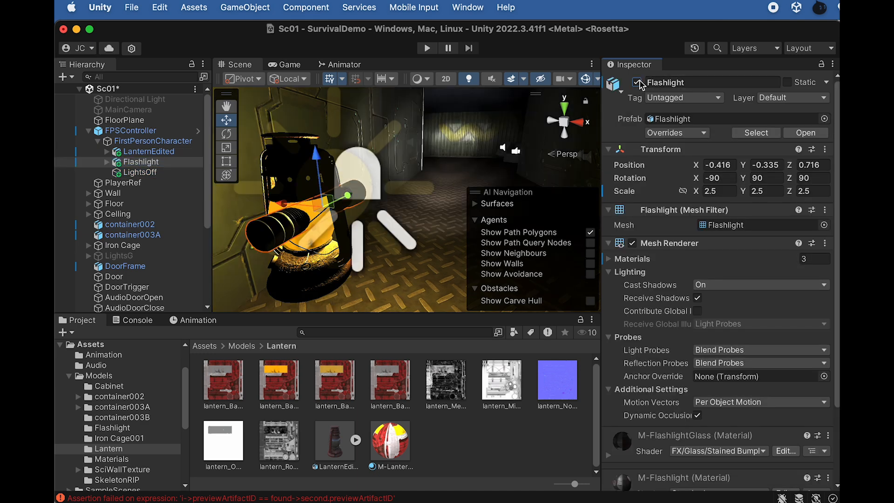
{"action": "left_click", "coordinate": [107, 162]}
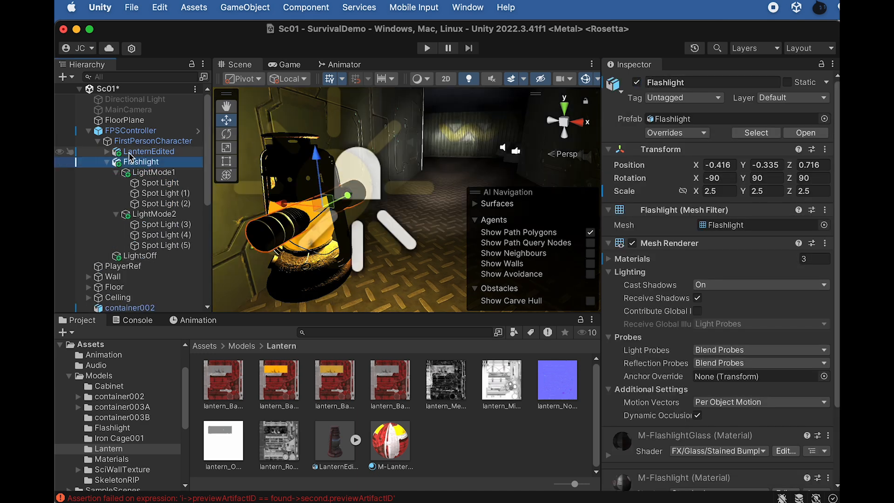
{"action": "left_click", "coordinate": [133, 154]}
{"action": "left_click", "coordinate": [149, 173]}
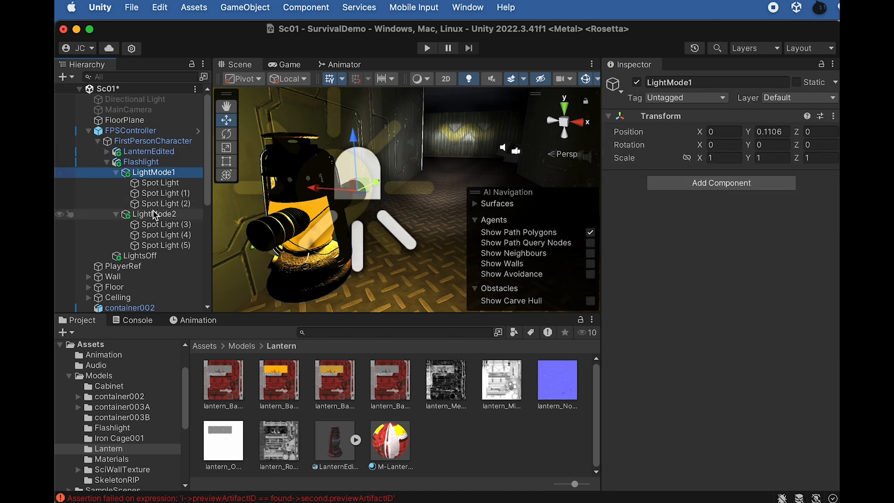
{"action": "left_click", "coordinate": [152, 214]}
{"action": "left_click", "coordinate": [116, 173]}
{"action": "left_click", "coordinate": [116, 183]}
{"action": "left_click", "coordinate": [139, 193]}
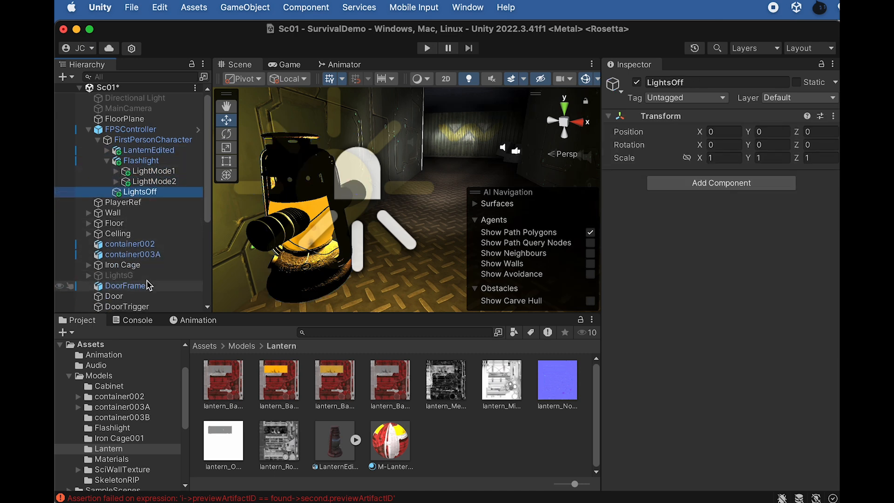
- Examine the Press Key Pick Up Object script references on TriggerPickUpObject inside CabinetHasFlashlight
{"action": "scroll", "coordinate": [149, 279], "scroll_direction": "down", "scroll_amount": 6}
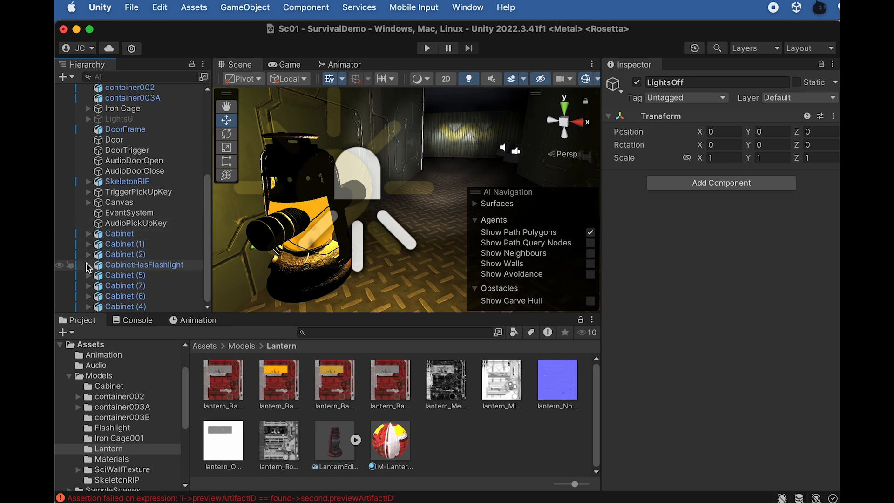
{"action": "left_click", "coordinate": [88, 265]}
{"action": "scroll", "coordinate": [154, 279], "scroll_direction": "down", "scroll_amount": 2}
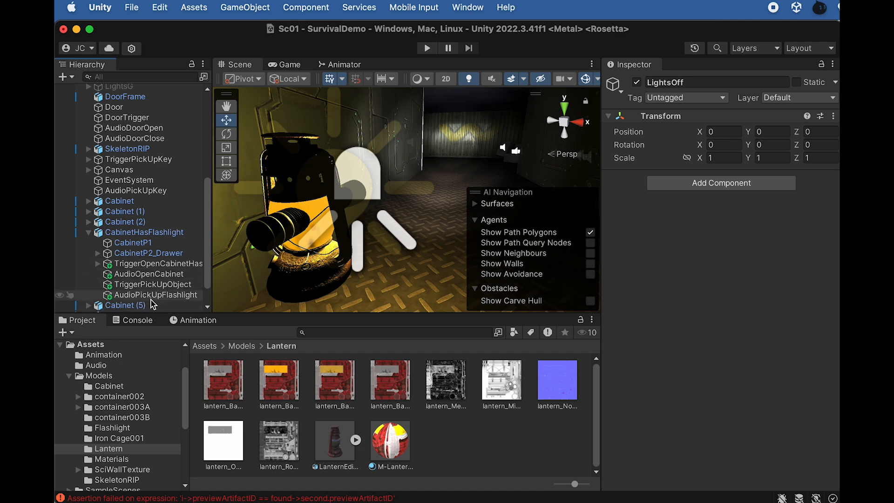
{"action": "left_click", "coordinate": [148, 296]}
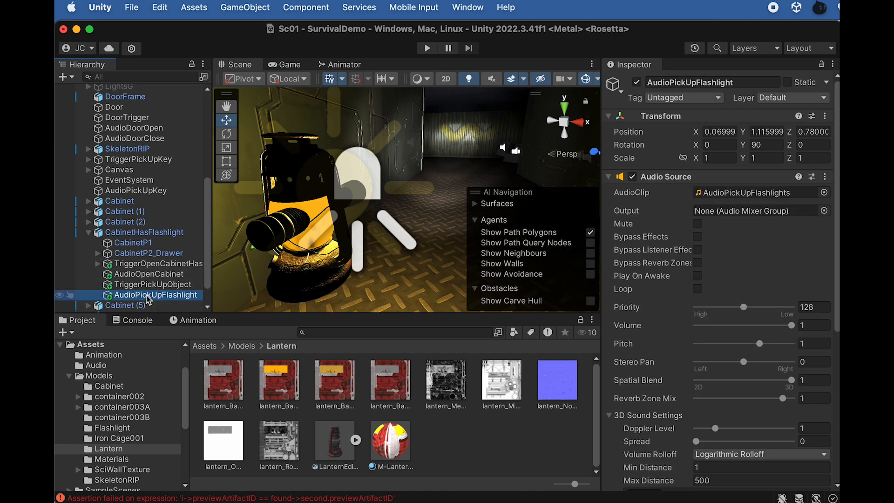
{"action": "key", "text": "Up"}
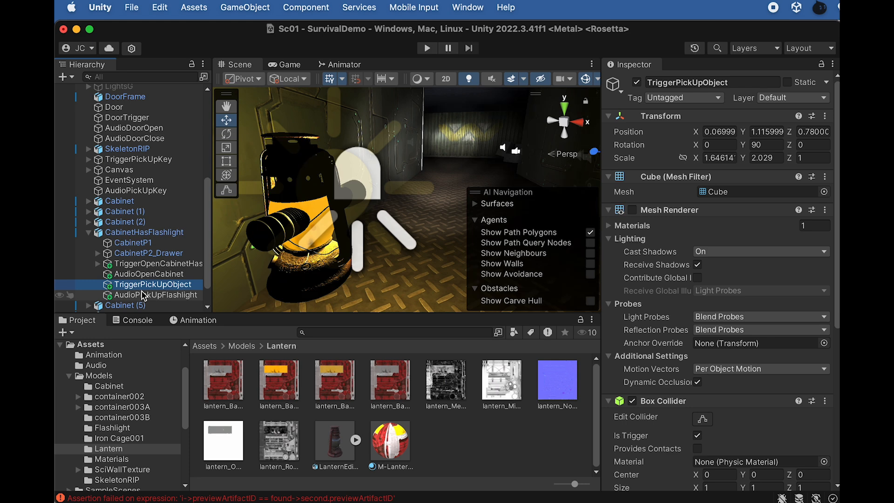
{"action": "scroll", "coordinate": [634, 360], "scroll_direction": "down", "scroll_amount": 5}
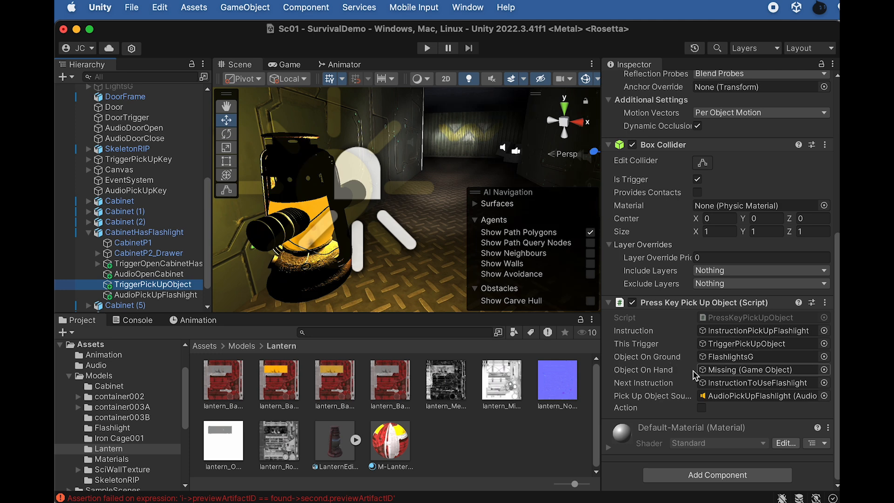
- Create another empty child object under FirstPersonCharacter and name it FlashlightsOnHand
{"action": "scroll", "coordinate": [114, 161], "scroll_direction": "up", "scroll_amount": 10}
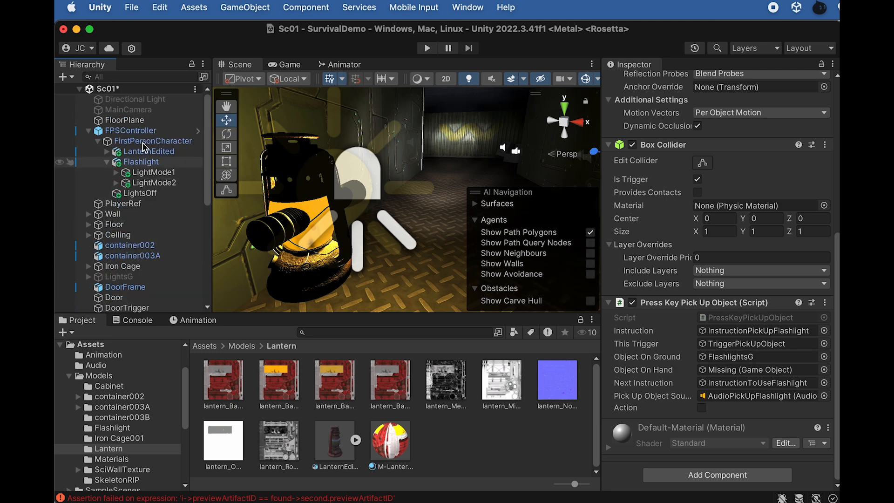
{"action": "left_click", "coordinate": [108, 163]}
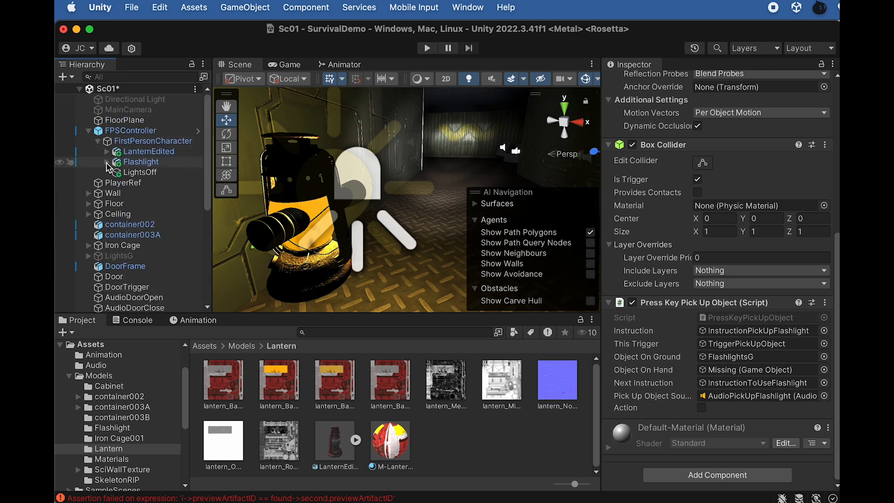
{"action": "left_click", "coordinate": [153, 141]}
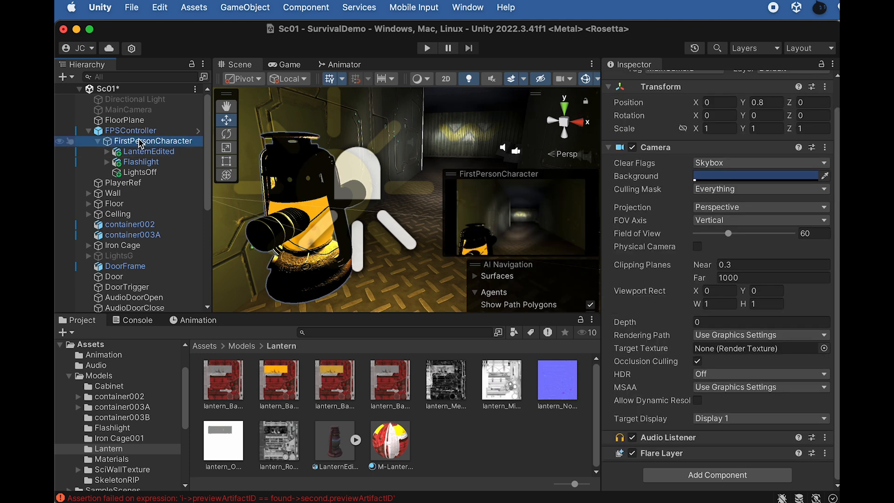
{"action": "left_click", "coordinate": [237, 8]}
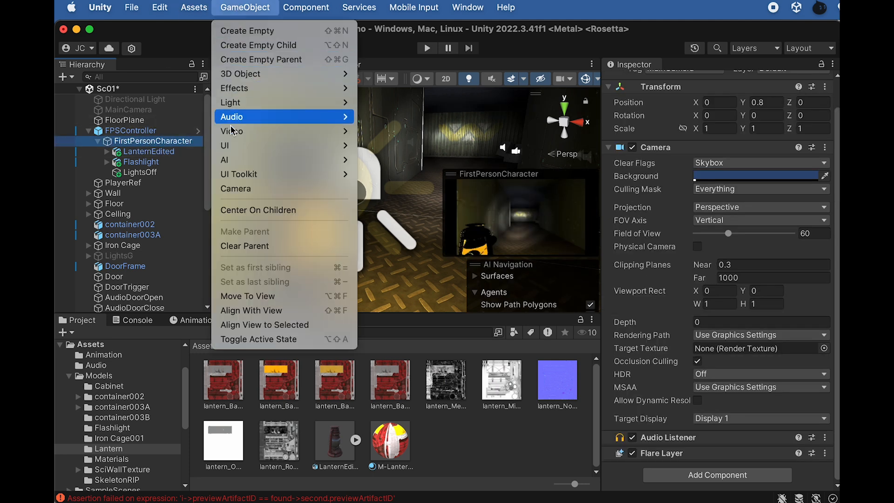
{"action": "left_click", "coordinate": [136, 143]}
{"action": "right_click", "coordinate": [133, 145]}
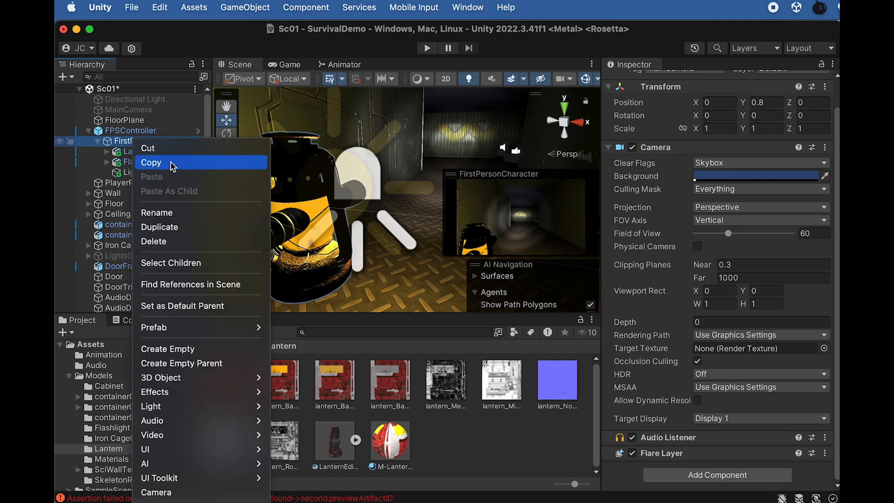
{"action": "left_click", "coordinate": [180, 350]}
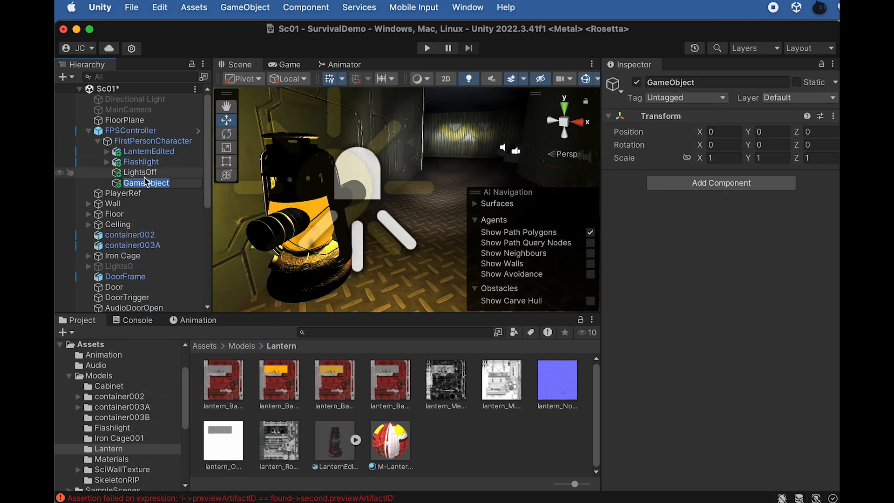
{"action": "type", "text": "Fl"}
{"action": "key", "text": "Return"}
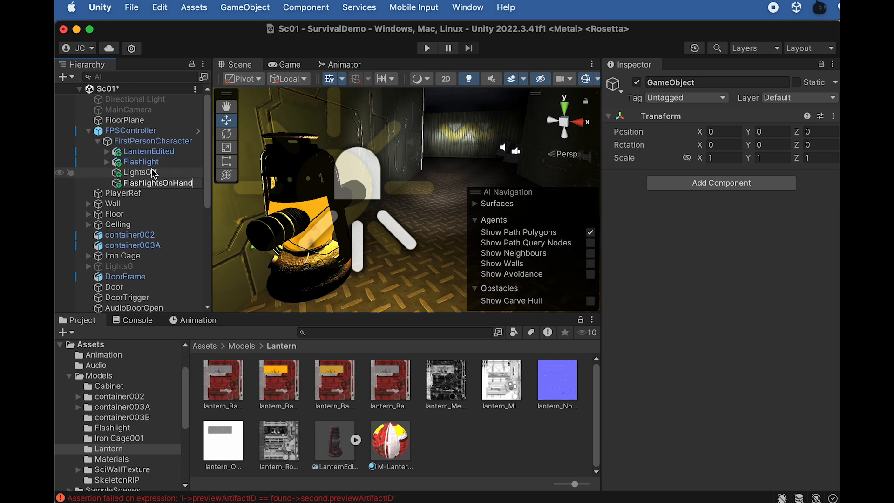
- Make LanternEdited, Flashlight and LightsOff children of FlashlightsOnHand
{"action": "left_click", "coordinate": [148, 172]}
{"action": "key", "text": "shift+Up"}
{"action": "key", "text": "shift+Up"}
{"action": "left_click_drag", "start_coordinate": [145, 175], "coordinate": [142, 182]}
{"action": "left_click", "coordinate": [140, 156]}
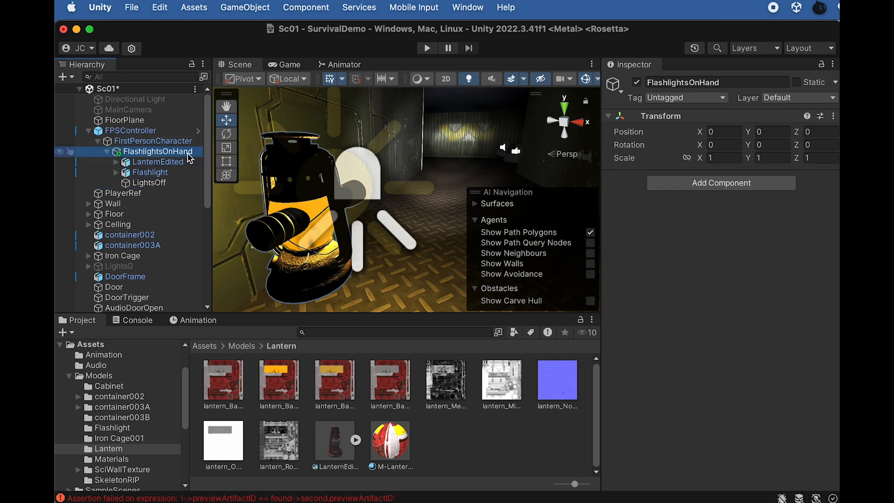
- Assign FlashlightsOnHand as the Object On Hand in TriggerPickUpObject's Press Key Pick Up Object script
{"action": "scroll", "coordinate": [158, 187], "scroll_direction": "down", "scroll_amount": 7}
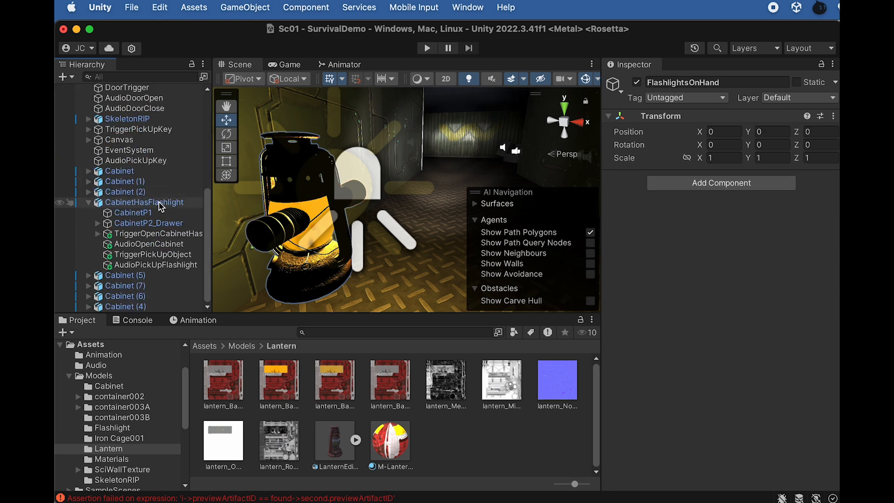
{"action": "left_click", "coordinate": [164, 257]}
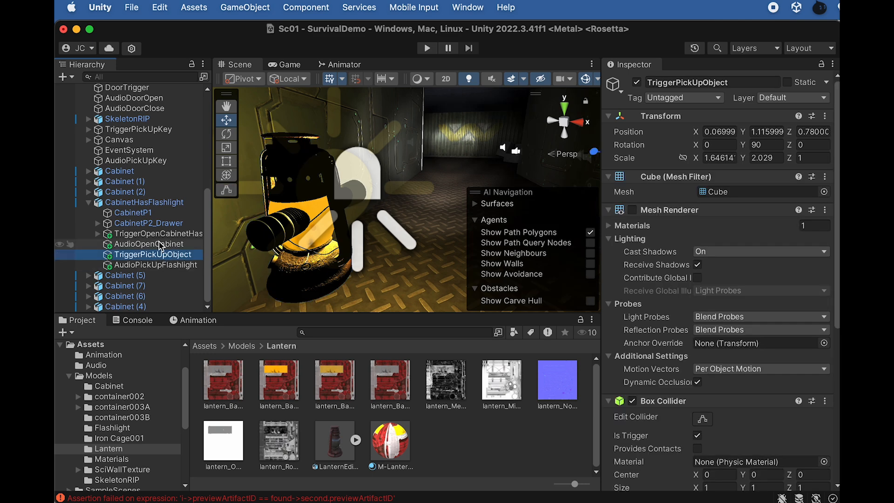
{"action": "scroll", "coordinate": [663, 392], "scroll_direction": "down", "scroll_amount": 10}
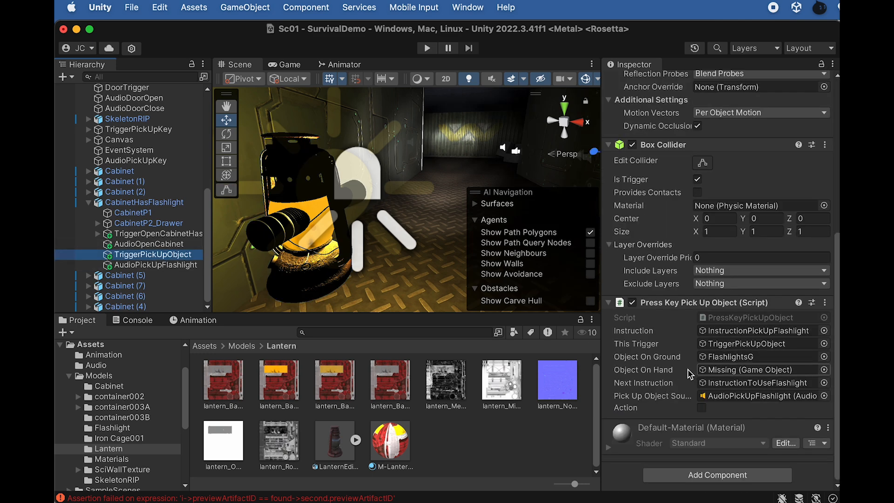
{"action": "scroll", "coordinate": [153, 186], "scroll_direction": "up", "scroll_amount": 7}
{"action": "left_click_drag", "start_coordinate": [148, 152], "coordinate": [646, 311]}
{"action": "left_click_drag", "start_coordinate": [725, 370], "coordinate": [725, 371]}
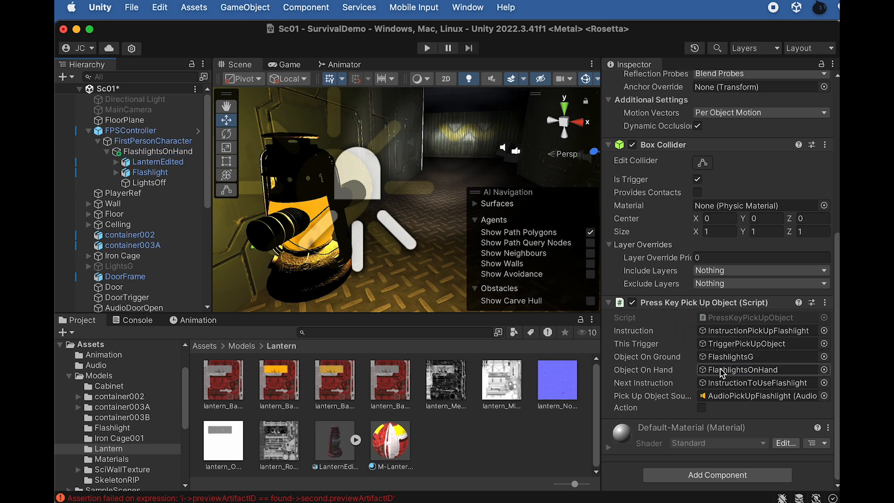
{"action": "left_click", "coordinate": [760, 372]}
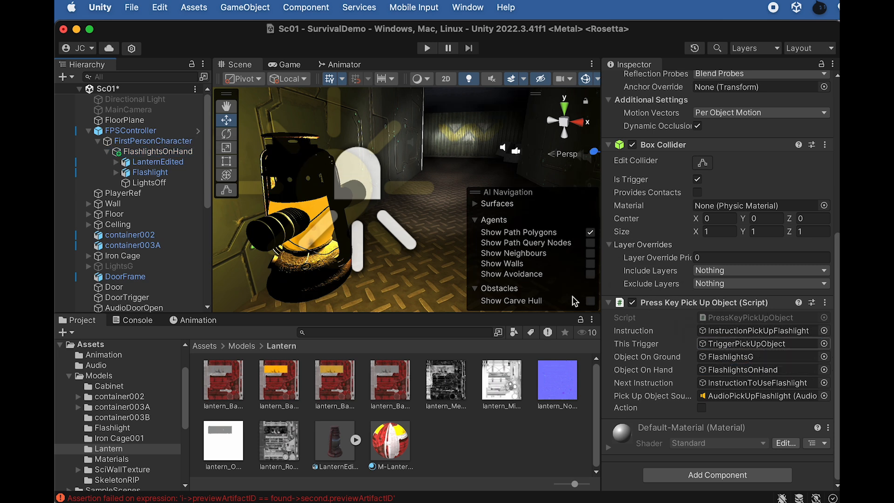
- Examine in Dreamweaver how the PressKeyPickUpObject script activates ObjectOnHand when the object is picked up
{"action": "left_click", "coordinate": [762, 318]}
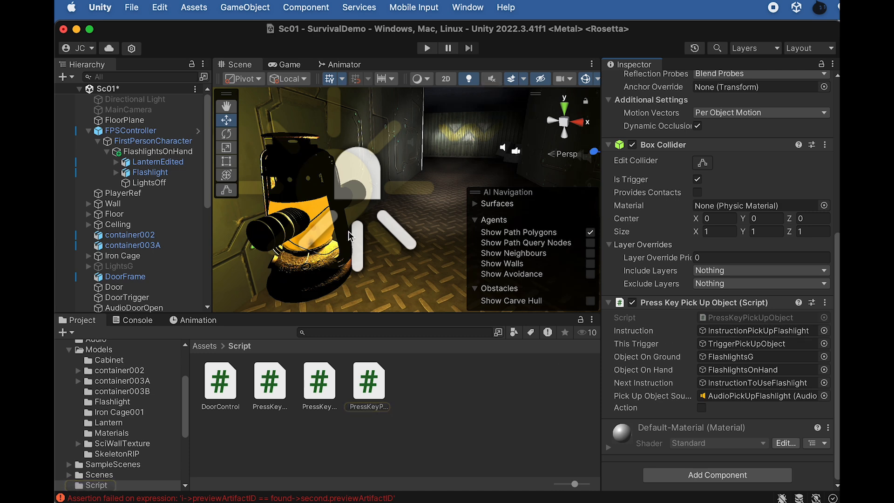
{"action": "key", "text": "super+Tab"}
{"action": "left_click", "coordinate": [407, 359]}
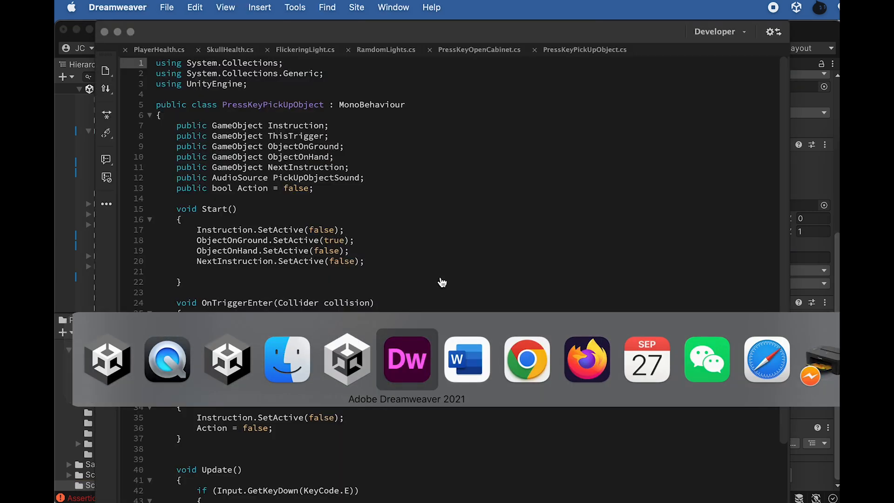
{"action": "left_click", "coordinate": [592, 49]}
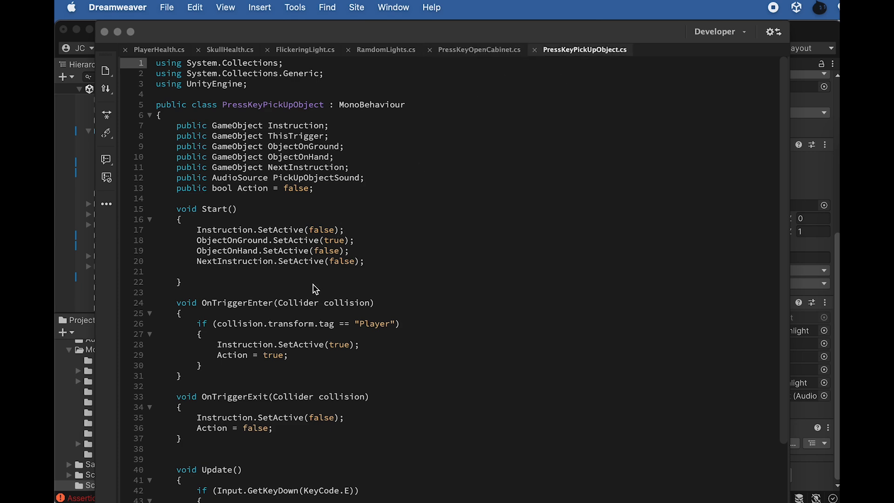
{"action": "scroll", "coordinate": [318, 287], "scroll_direction": "down", "scroll_amount": 5}
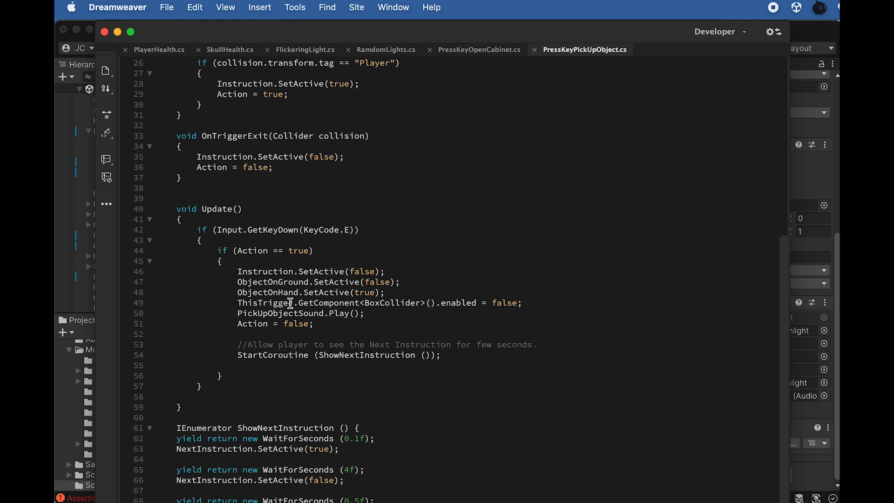
{"action": "left_click_drag", "start_coordinate": [385, 292], "coordinate": [237, 292]}
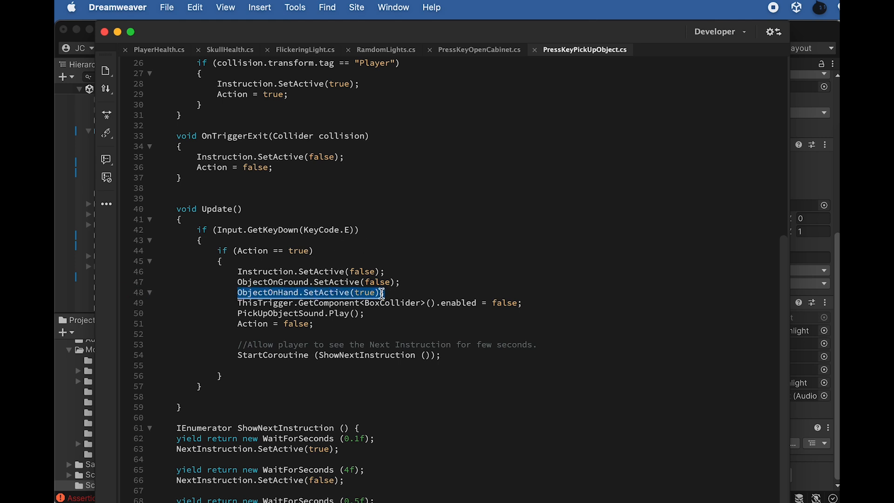
- Locate LightsGunCtrl.cs in the Script-Start folder in Finder and inspect the LightsGunCtrl script in Unity's Assets/Script folder
{"action": "key", "text": "super+Tab"}
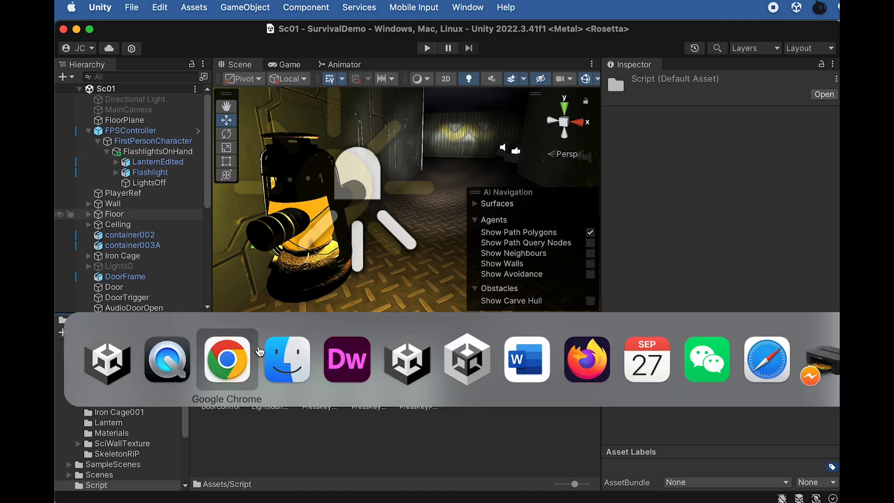
{"action": "left_click", "coordinate": [291, 362]}
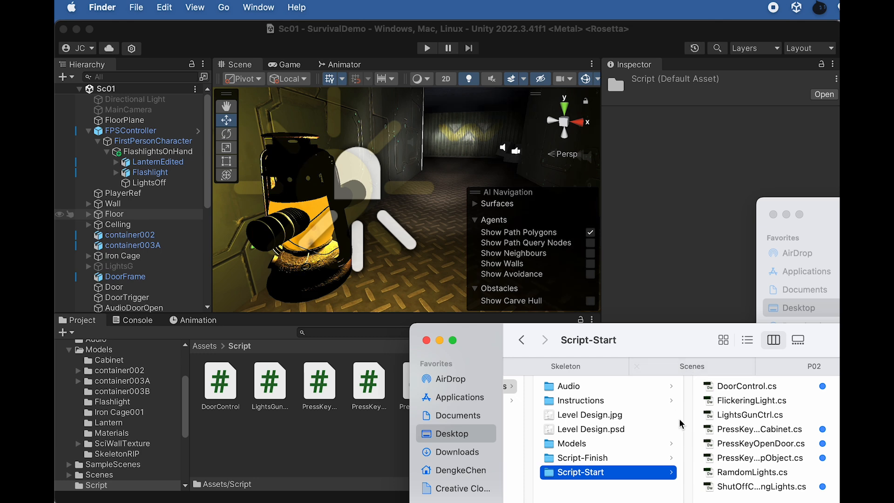
{"action": "left_click_drag", "start_coordinate": [688, 335], "coordinate": [543, 260]}
{"action": "left_click", "coordinate": [597, 343]}
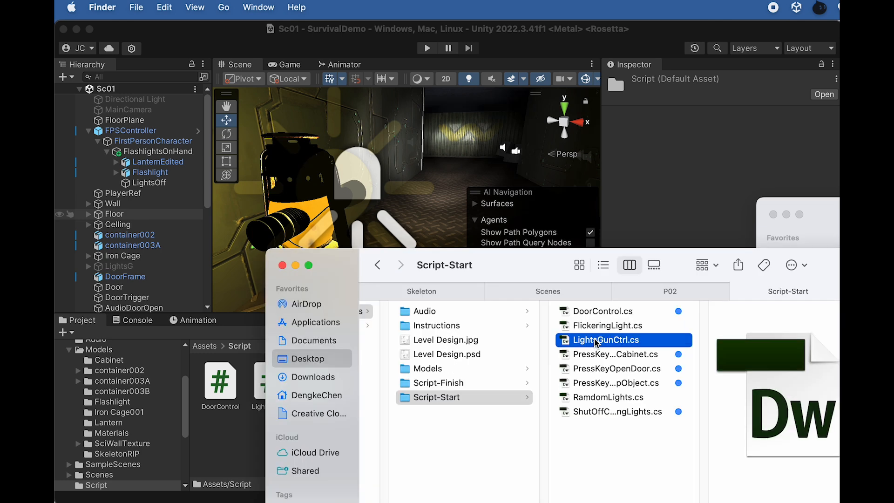
{"action": "left_click", "coordinate": [238, 440]}
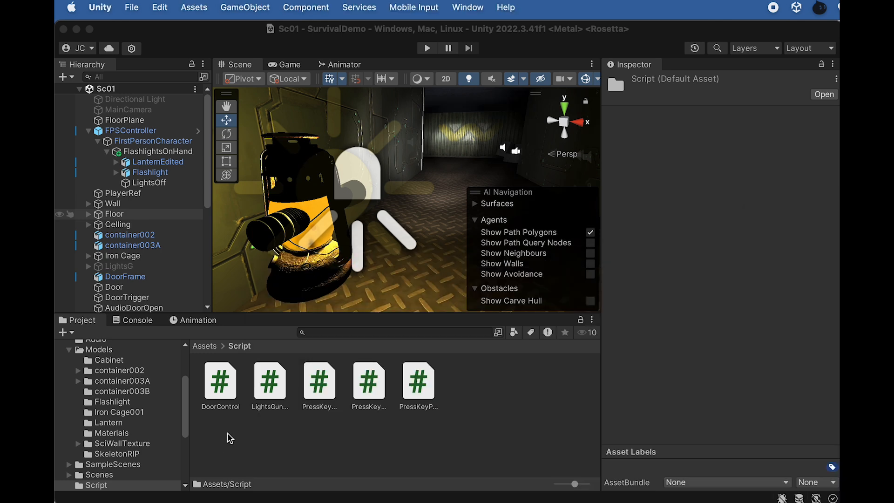
{"action": "left_click", "coordinate": [269, 387]}
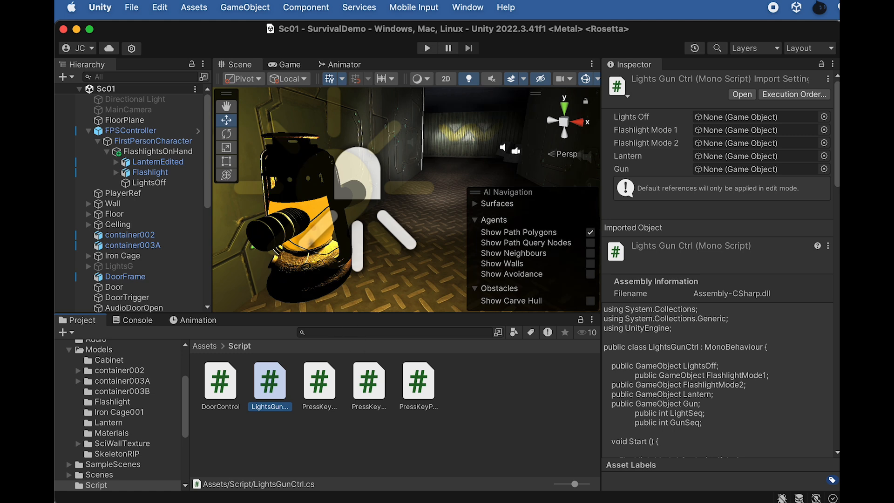
- Create an empty child object named LightGunCtrl under FirstPersonCharacter and attach the LightsGunCtrl script to it
{"action": "left_click", "coordinate": [137, 144]}
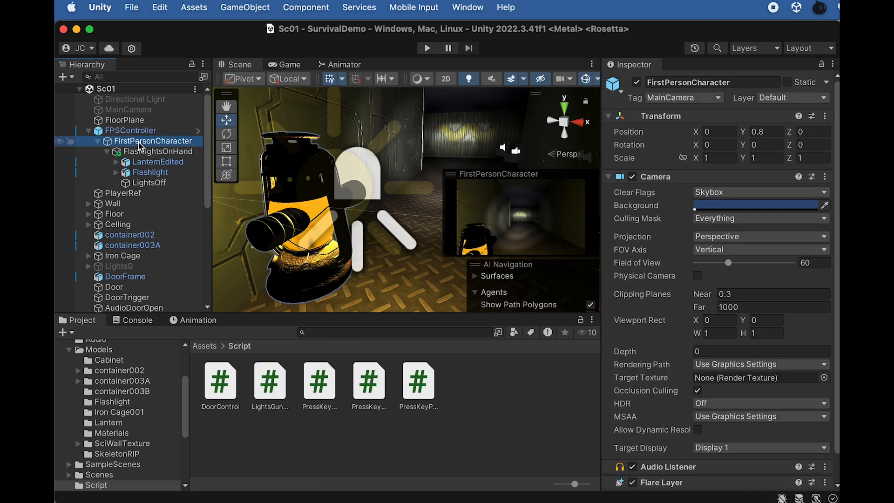
{"action": "right_click", "coordinate": [140, 140]}
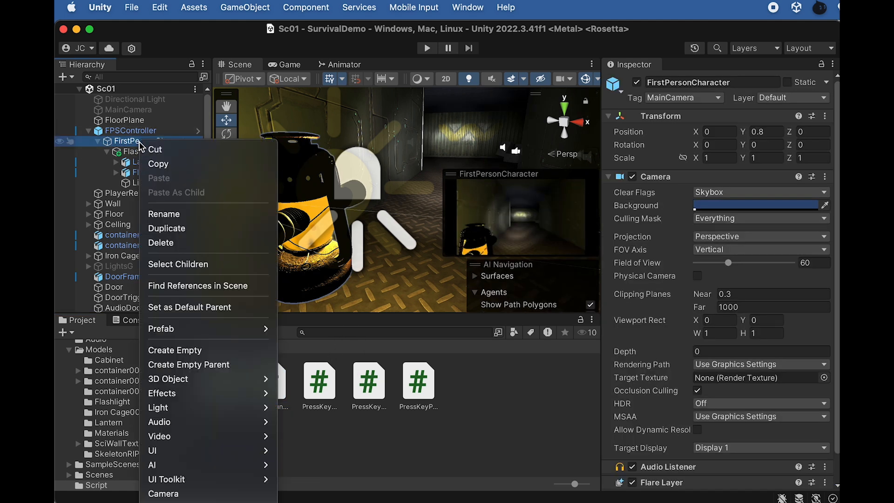
{"action": "left_click", "coordinate": [182, 350]}
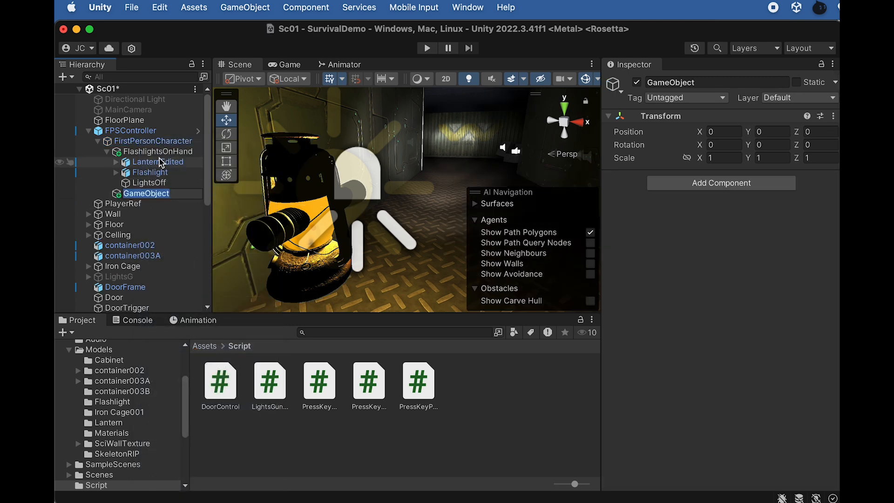
{"action": "type", "text": "LightGunCtrl"}
{"action": "left_click", "coordinate": [123, 196]}
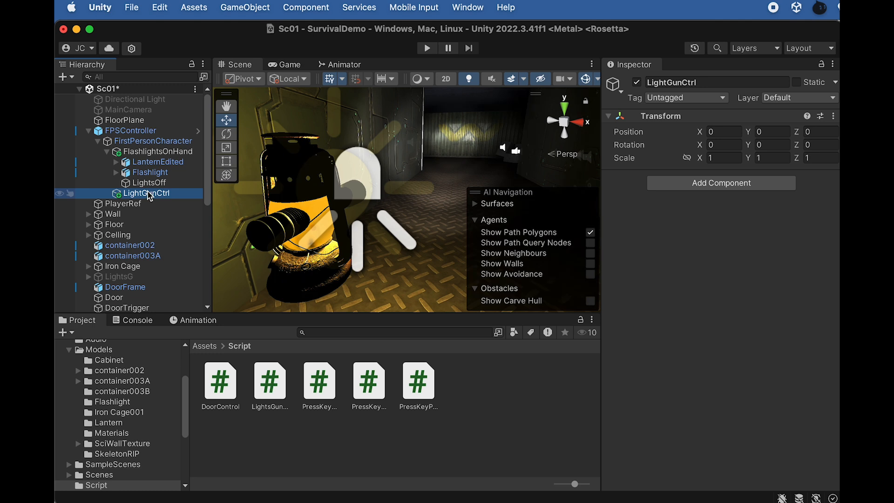
{"action": "left_click_drag", "start_coordinate": [272, 384], "coordinate": [147, 194]}
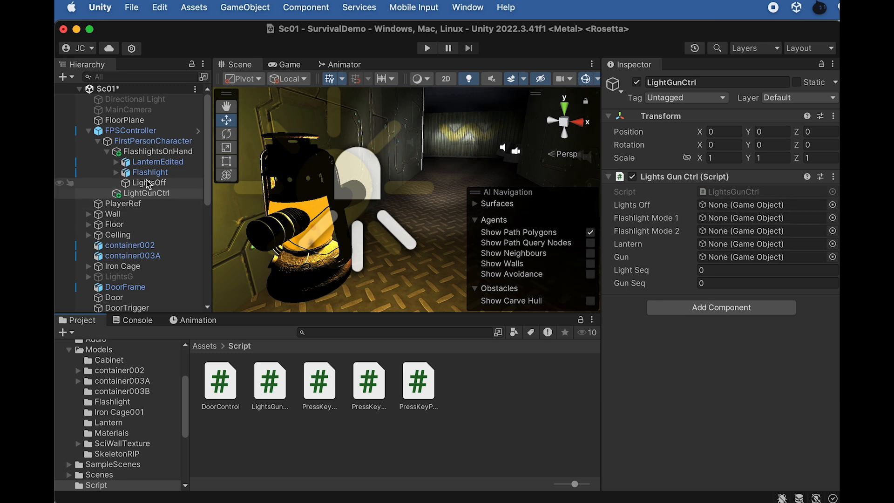
- In the Lights Gun Ctrl script, assign LightsOff to Lights Off, LightMode1 and LightMode2 to the flashlight modes, and LanternEdited to Lantern
{"action": "left_click_drag", "start_coordinate": [147, 186], "coordinate": [708, 208]}
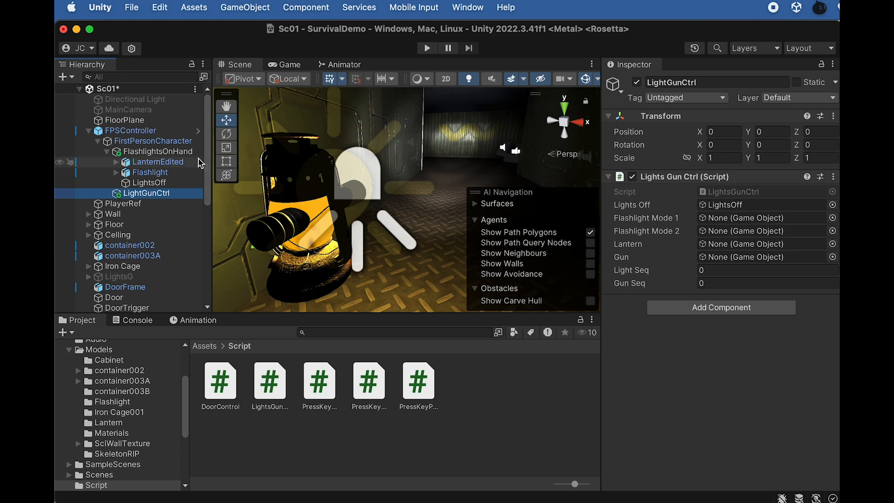
{"action": "left_click", "coordinate": [116, 173]}
{"action": "left_click_drag", "start_coordinate": [156, 183], "coordinate": [730, 217]}
{"action": "left_click_drag", "start_coordinate": [183, 195], "coordinate": [726, 235]}
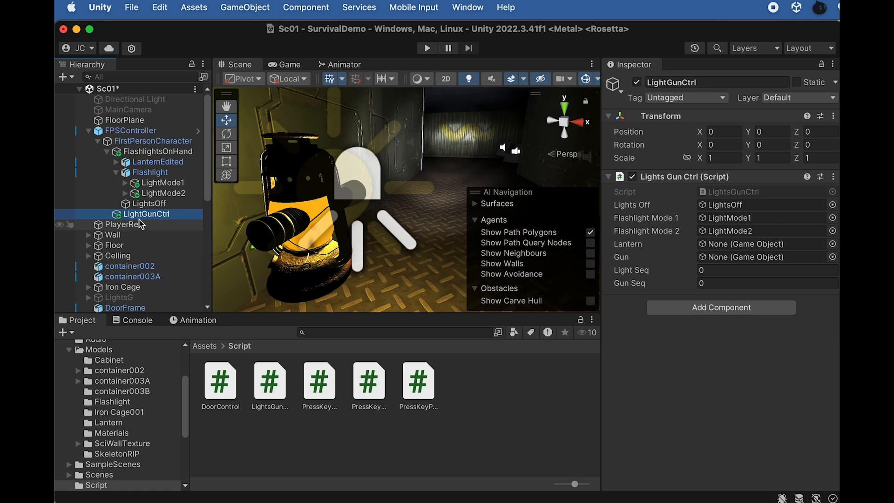
{"action": "left_click", "coordinate": [126, 183]}
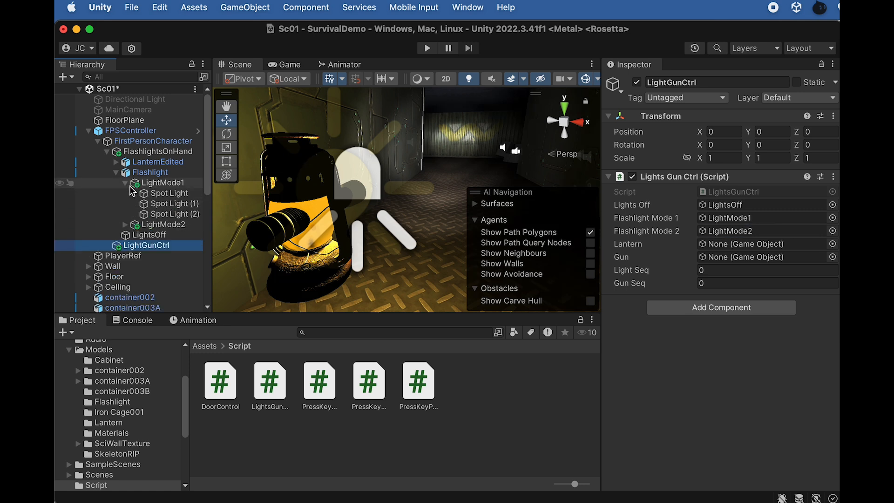
{"action": "left_click", "coordinate": [126, 184]}
{"action": "left_click_drag", "start_coordinate": [157, 161], "coordinate": [716, 247]}
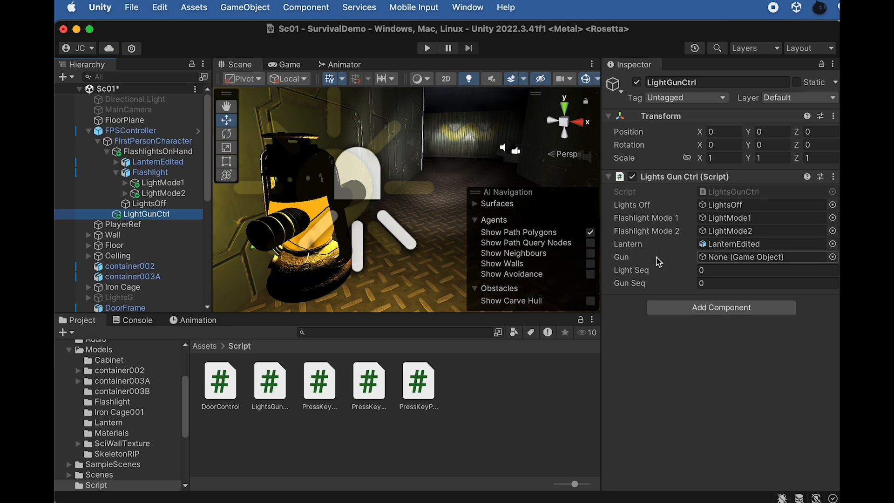
{"action": "left_click", "coordinate": [107, 152]}
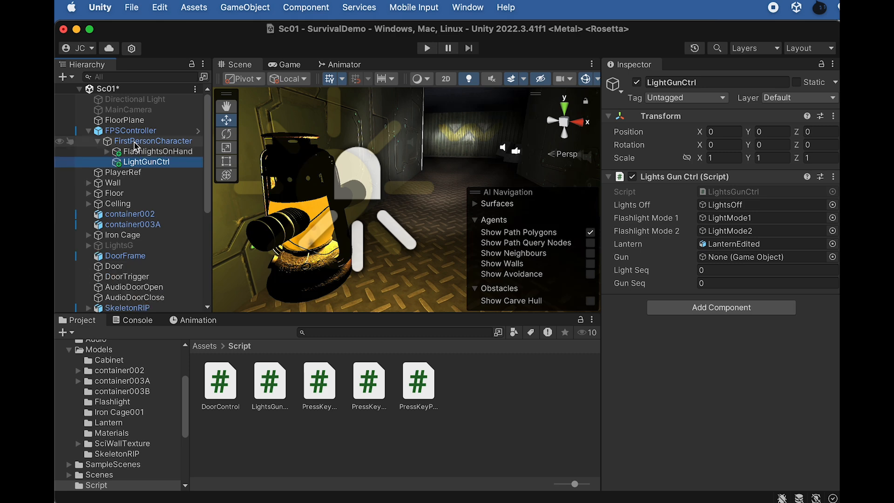
{"action": "left_click", "coordinate": [120, 141]}
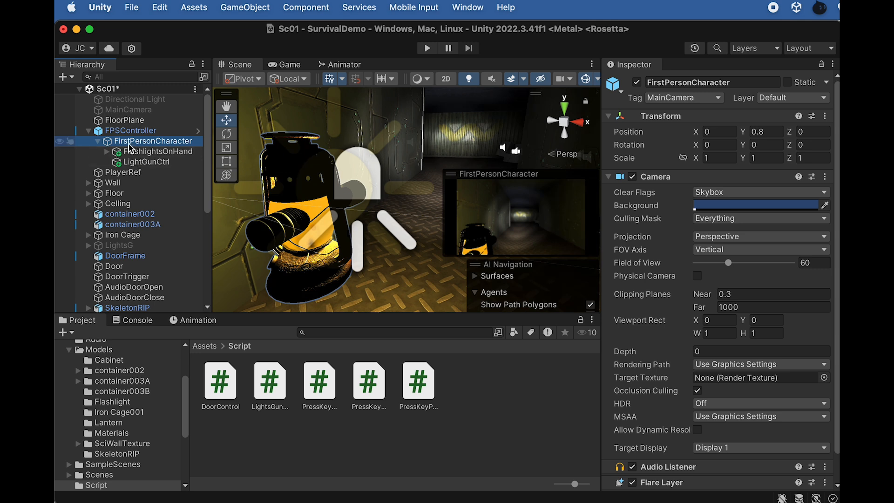
{"action": "right_click", "coordinate": [144, 146]}
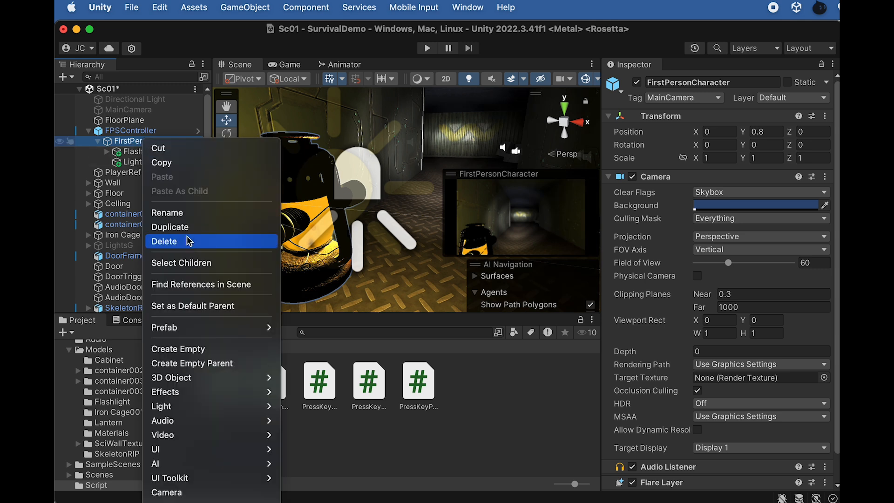
{"action": "left_click", "coordinate": [198, 354]}
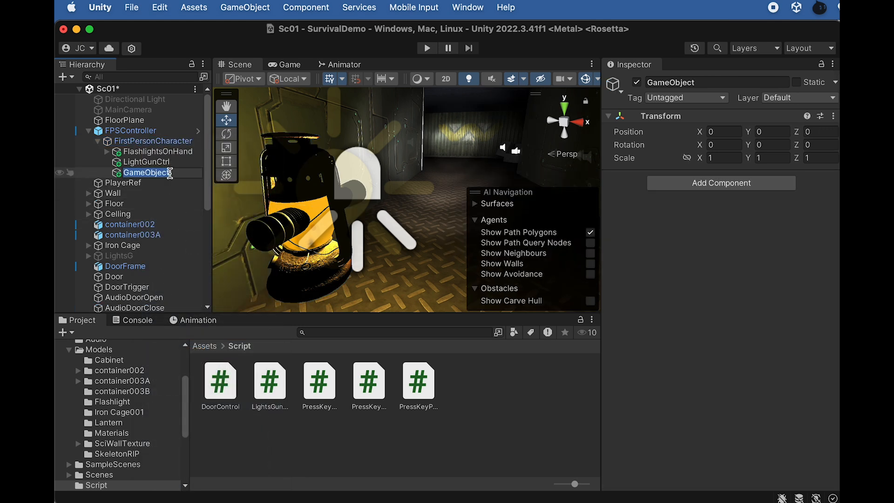
{"action": "type", "text": "G"}
{"action": "left_click", "coordinate": [146, 161]}
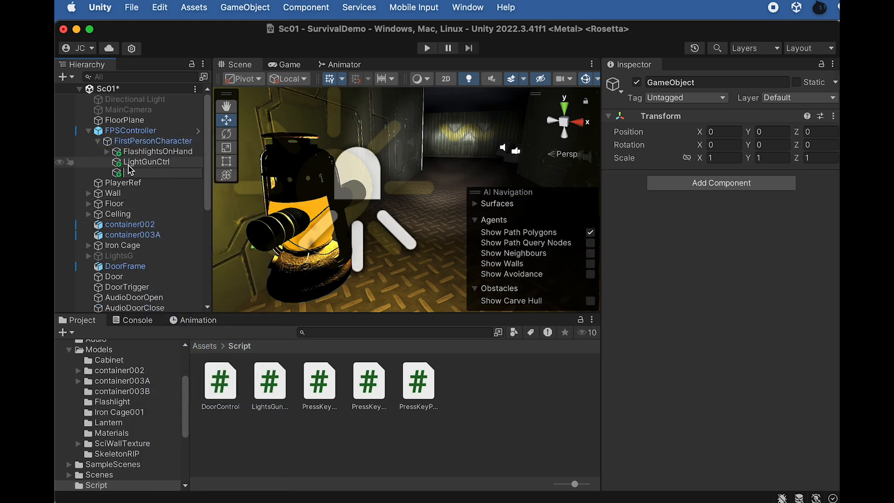
{"action": "left_click", "coordinate": [135, 173]}
{"action": "right_click", "coordinate": [135, 173]}
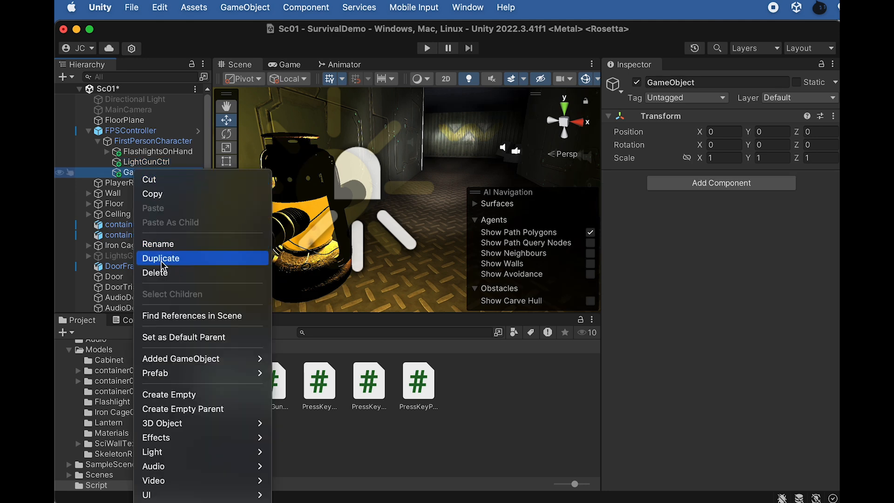
{"action": "left_click", "coordinate": [153, 272]}
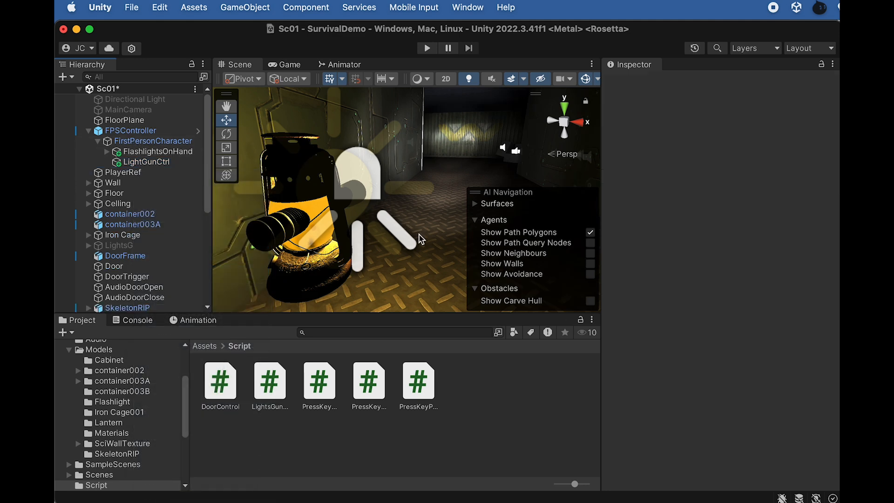
- Add a 3D Sphere as a child of FirstPersonCharacter, keeping its default name
{"action": "left_click", "coordinate": [142, 141]}
{"action": "right_click", "coordinate": [139, 146]}
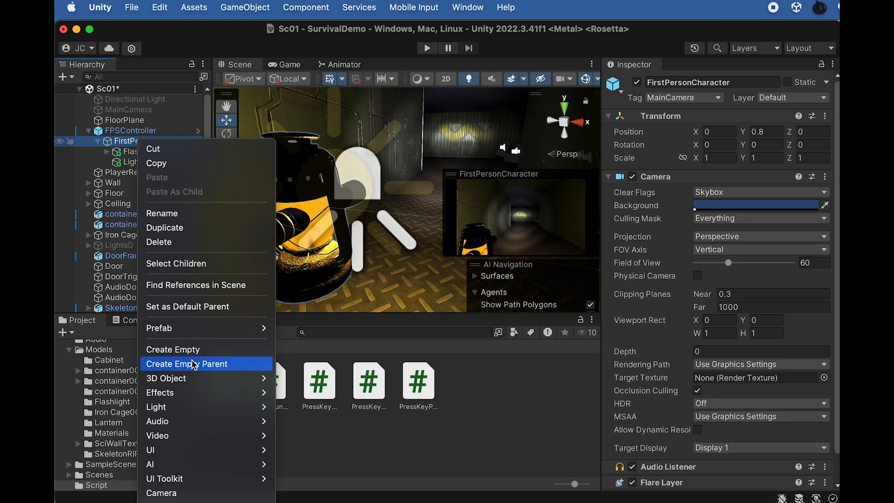
{"action": "mouse_move", "coordinate": [187, 377]}
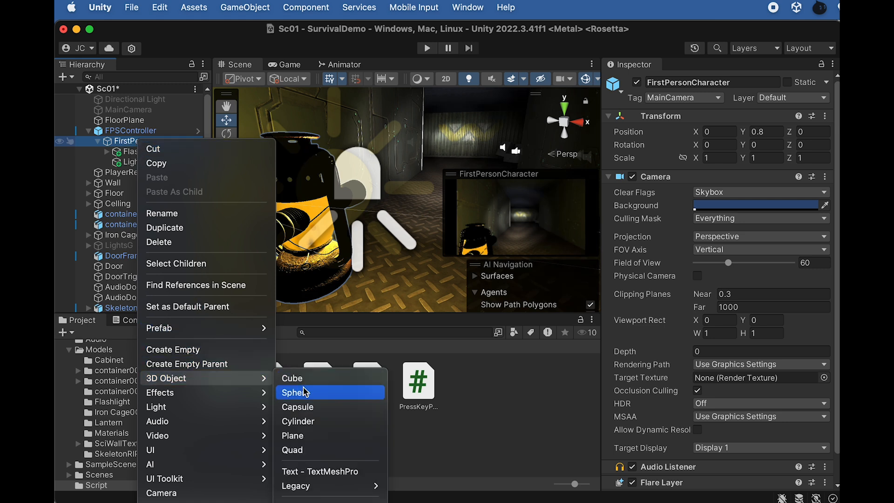
{"action": "left_click", "coordinate": [307, 393]}
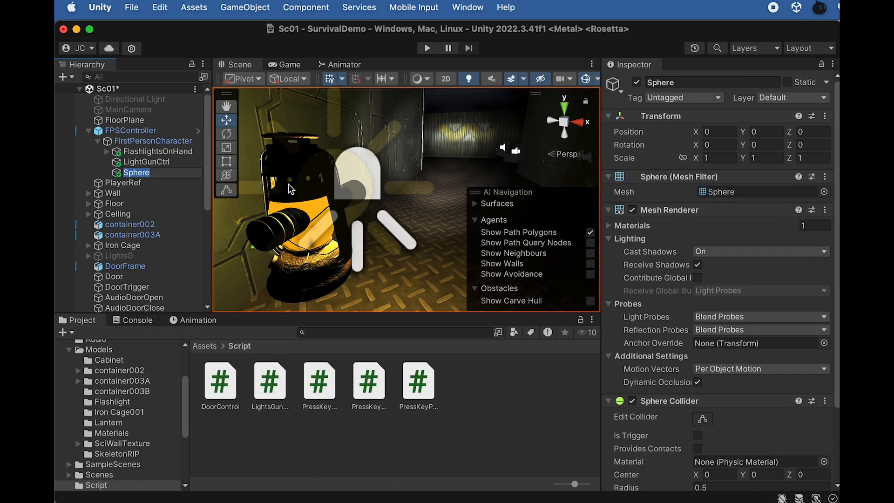
{"action": "key", "text": "Return"}
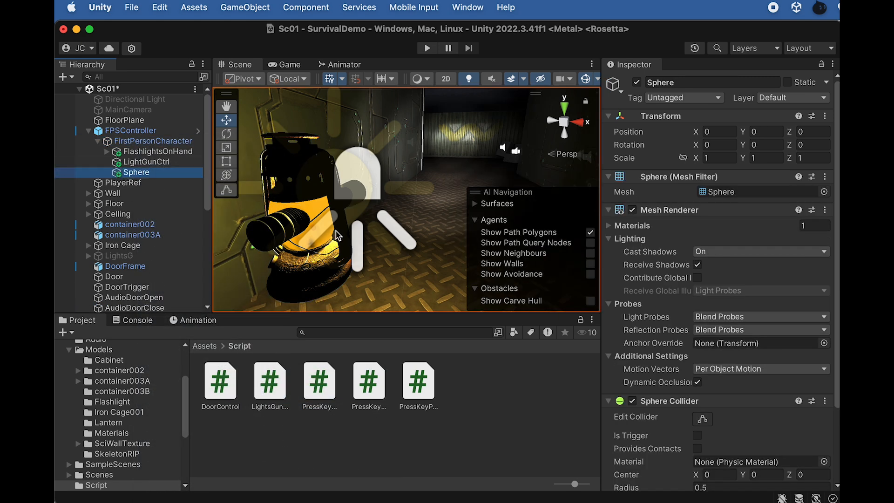
- Move the sphere in front of the character and sideways to about X 0.383, Z 1.045
{"action": "scroll", "coordinate": [360, 229], "scroll_direction": "down", "scroll_amount": 5}
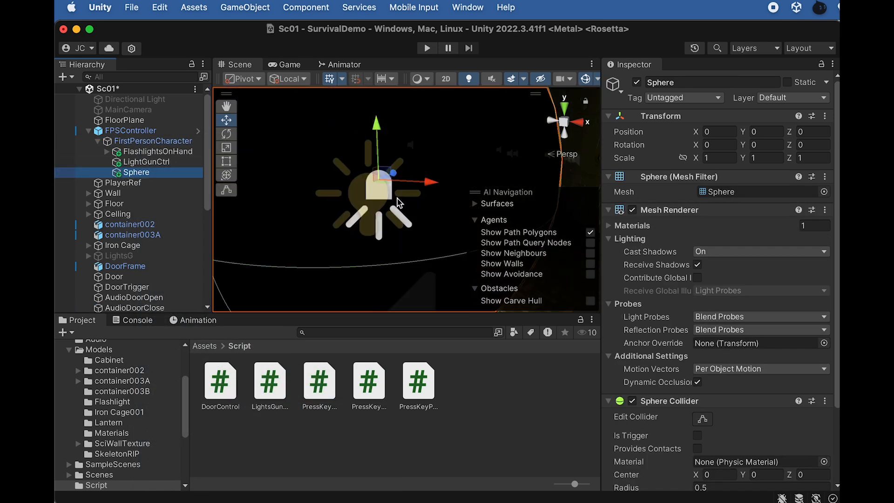
{"action": "left_click_drag", "start_coordinate": [398, 198], "coordinate": [195, 254], "text": "alt"}
{"action": "scroll", "coordinate": [291, 202], "scroll_direction": "down", "scroll_amount": 5}
{"action": "left_click_drag", "start_coordinate": [382, 187], "coordinate": [615, 210]}
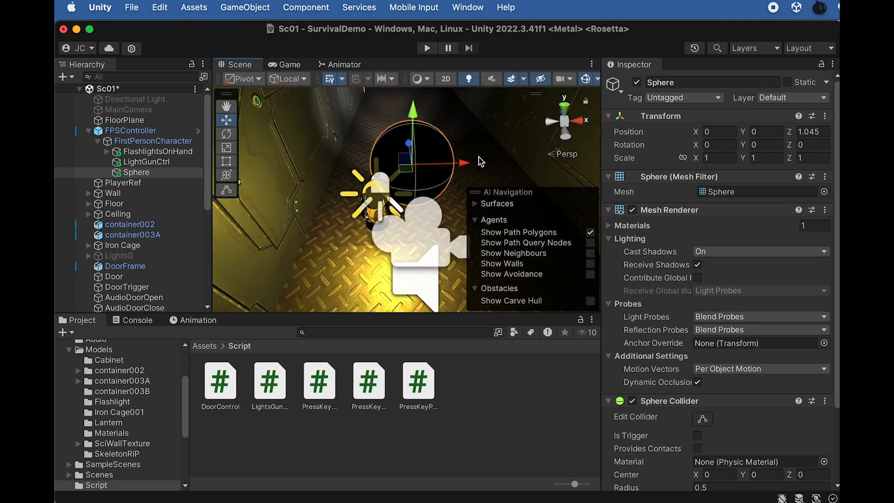
{"action": "left_click_drag", "start_coordinate": [469, 165], "coordinate": [502, 163]}
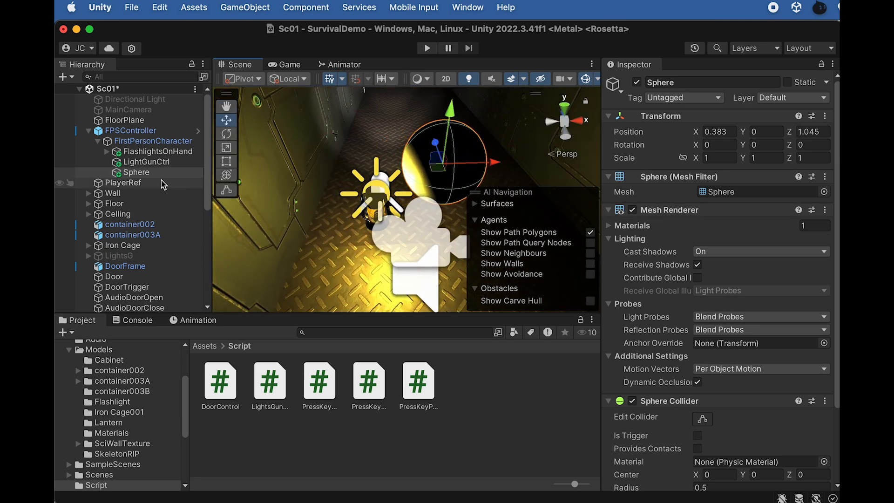
- Scale the sphere uniformly to about 0.47 and reposition it beside the lantern at about Y -0.366, Z 0.855
{"action": "key", "text": "r"}
{"action": "left_click_drag", "start_coordinate": [440, 164], "coordinate": [406, 166]}
{"action": "key", "text": "w"}
{"action": "left_click_drag", "start_coordinate": [448, 138], "coordinate": [211, 117]}
{"action": "left_click_drag", "start_coordinate": [433, 151], "coordinate": [364, 181], "text": "alt"}
{"action": "left_click_drag", "start_coordinate": [425, 202], "coordinate": [601, 154]}
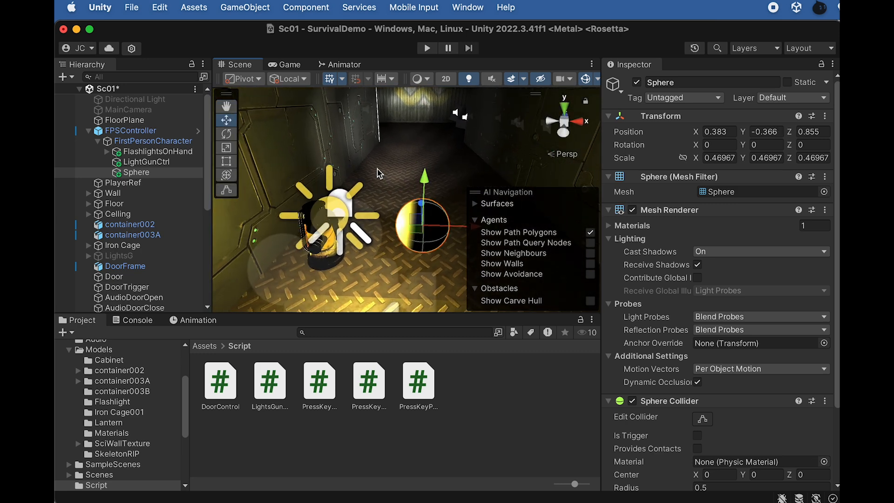
{"action": "left_click", "coordinate": [151, 172]}
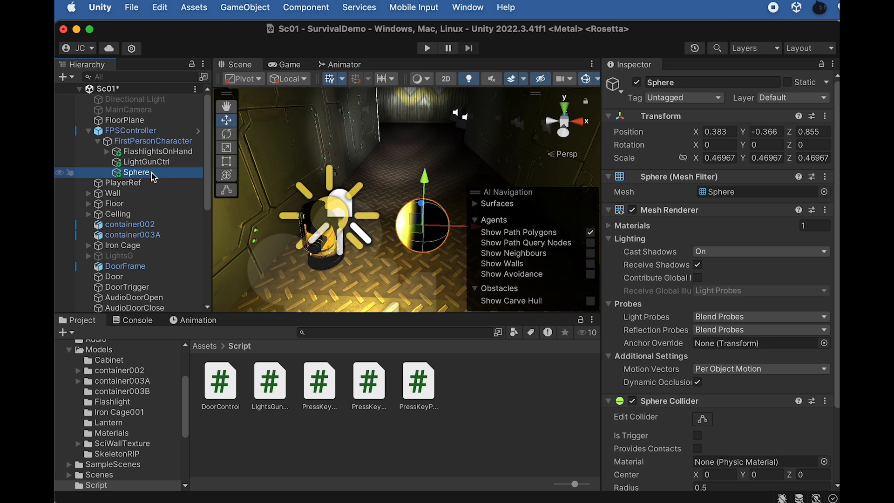
- Rename the Sphere under FirstPersonCharacter to GunTesting
{"action": "left_click", "coordinate": [151, 172]}
{"action": "type", "text": "GunTesting"}
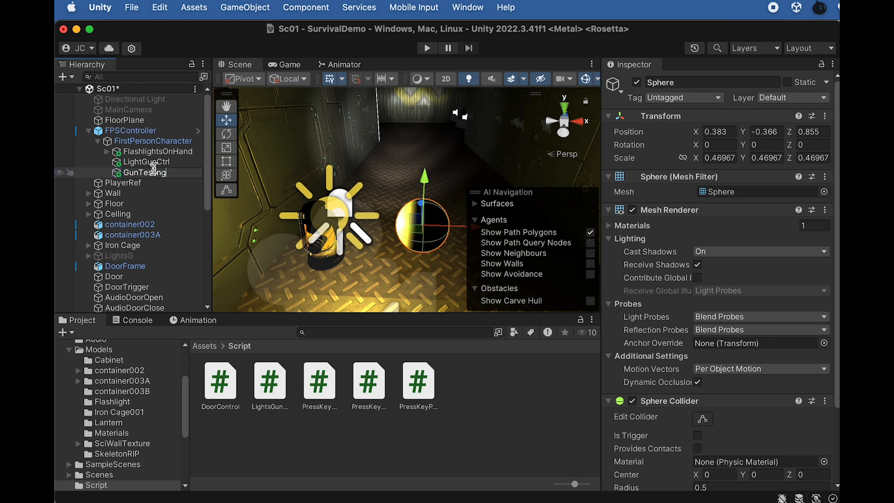
{"action": "left_click", "coordinate": [159, 163]}
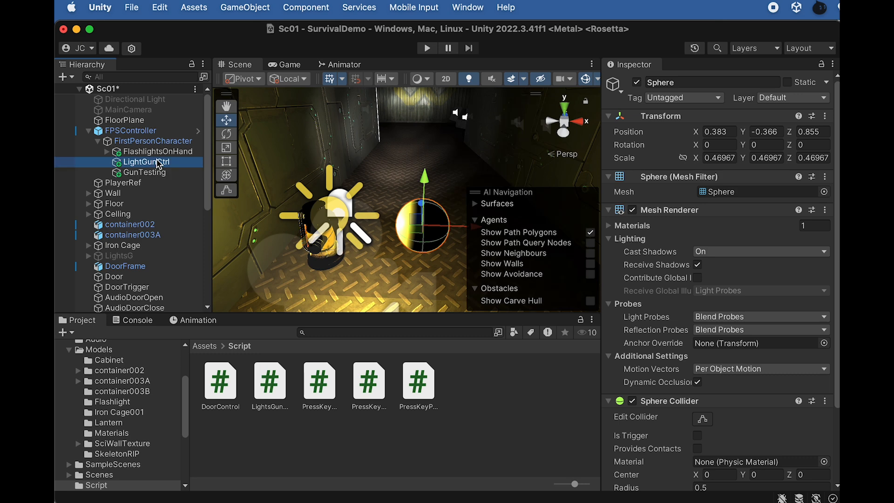
{"action": "left_click", "coordinate": [180, 173]}
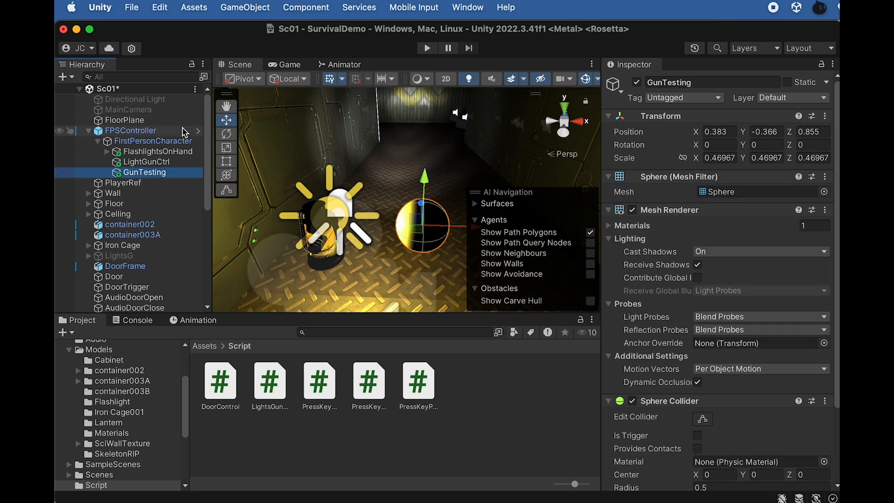
- Create an empty child object under GunTesting and name it GunOnHand
{"action": "right_click", "coordinate": [150, 173]}
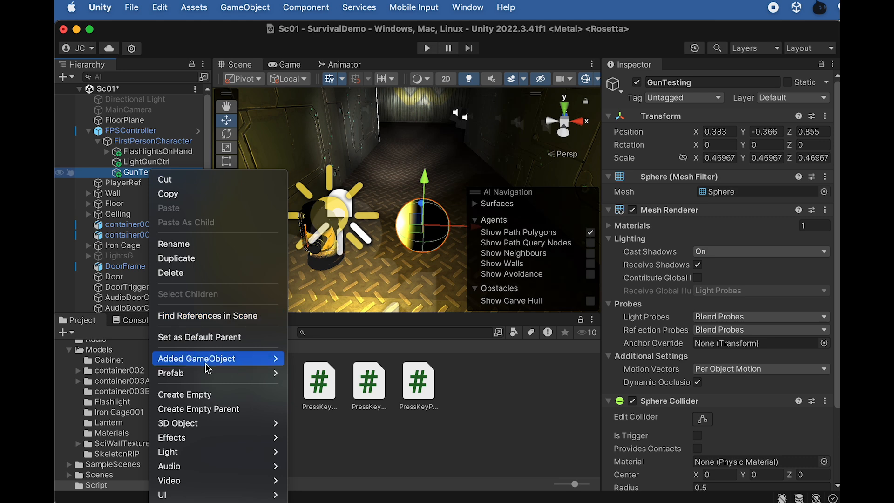
{"action": "left_click", "coordinate": [204, 395]}
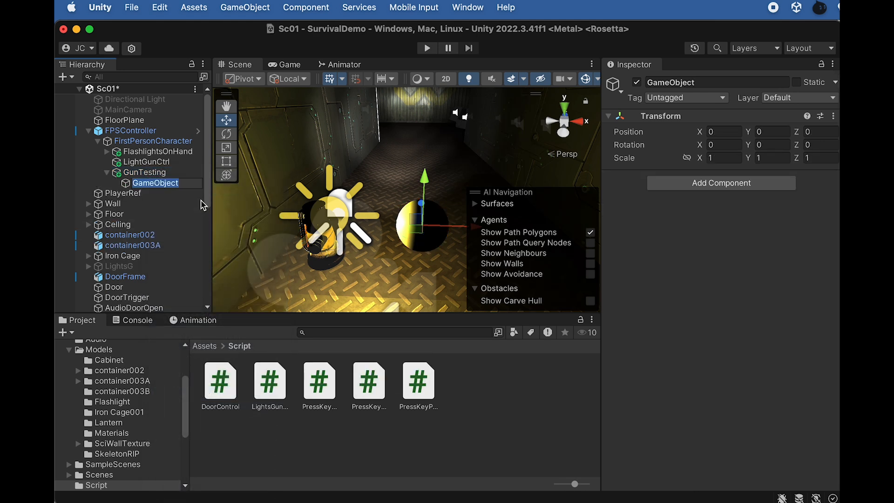
{"action": "type", "text": "GunOnHand"}
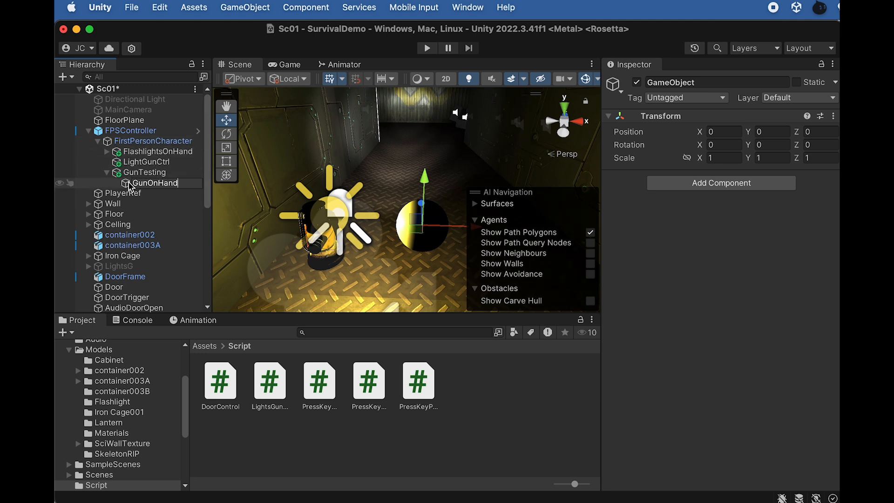
{"action": "key", "text": "Return"}
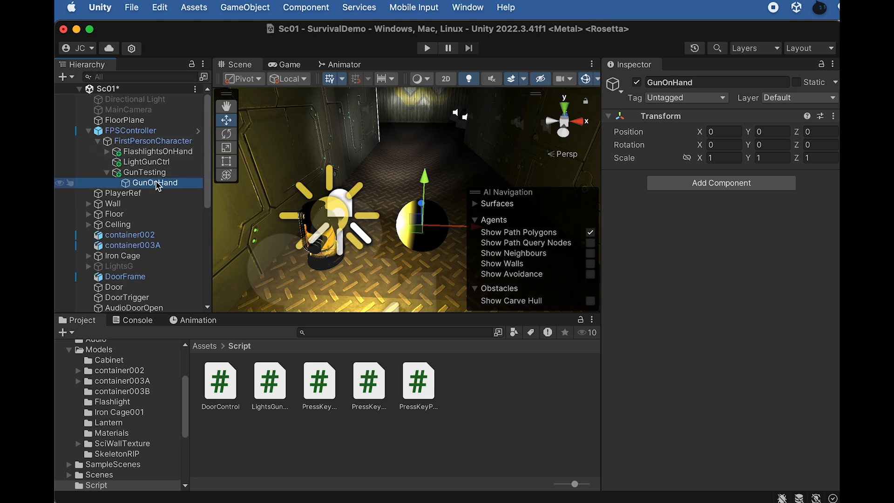
- Move GunOnHand out of GunTesting to sit directly under FirstPersonCharacter, and nest GunTesting inside GunOnHand
{"action": "left_click_drag", "start_coordinate": [157, 187], "coordinate": [149, 170]}
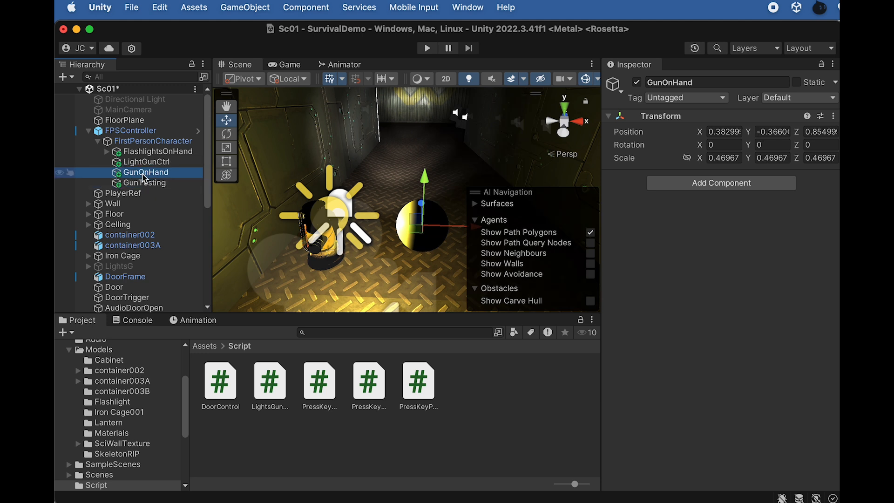
{"action": "left_click", "coordinate": [149, 184]}
{"action": "left_click_drag", "start_coordinate": [149, 186], "coordinate": [146, 173]}
{"action": "left_click", "coordinate": [146, 172]}
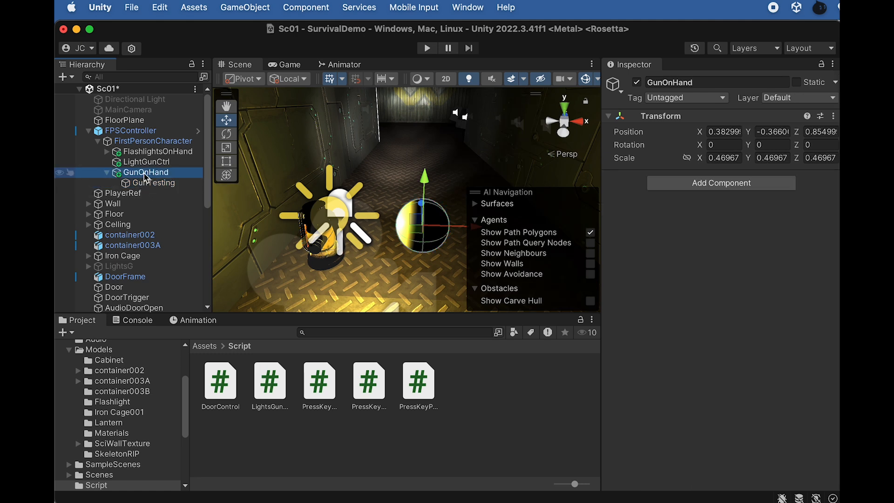
- Scale GunTesting down uniformly to about 0.77 and check its size from the player camera in the Game view
{"action": "left_click", "coordinate": [165, 186]}
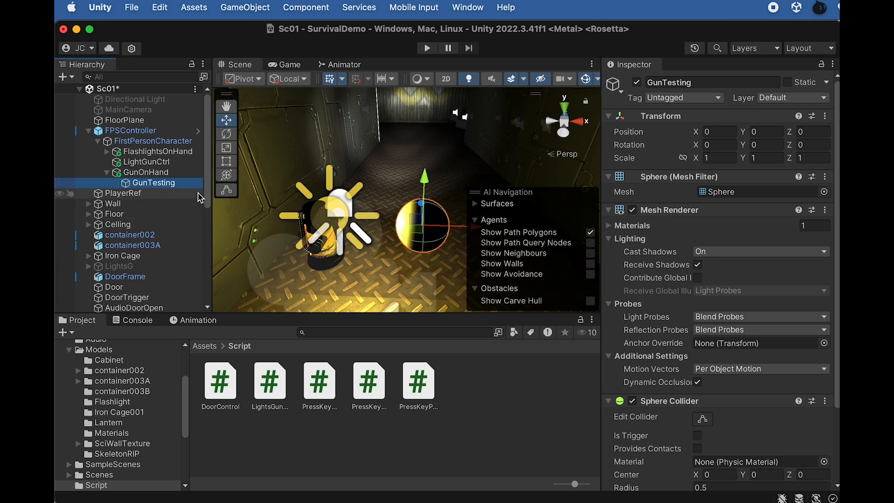
{"action": "key", "text": "r"}
{"action": "left_click_drag", "start_coordinate": [422, 226], "coordinate": [396, 226]}
{"action": "left_click", "coordinate": [285, 65]}
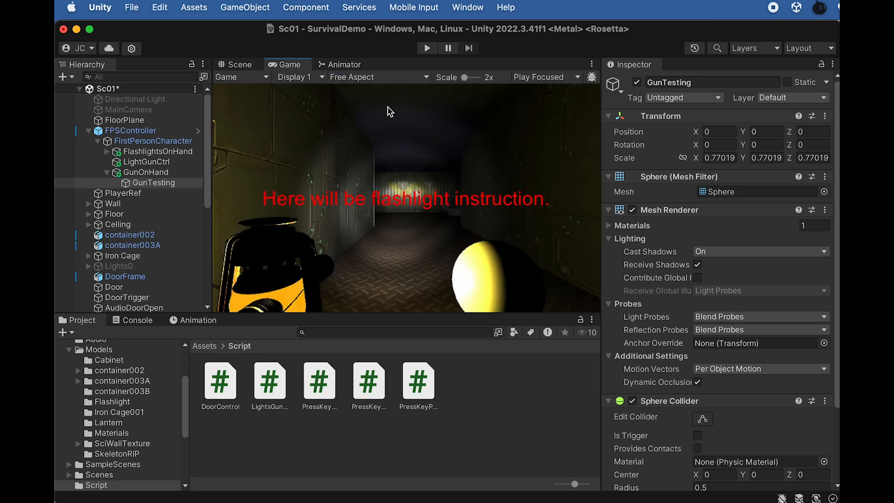
- Assign GunTesting to the Gun reference of the Lights Gun Ctrl script on LightGunCtrl
{"action": "left_click", "coordinate": [147, 173]}
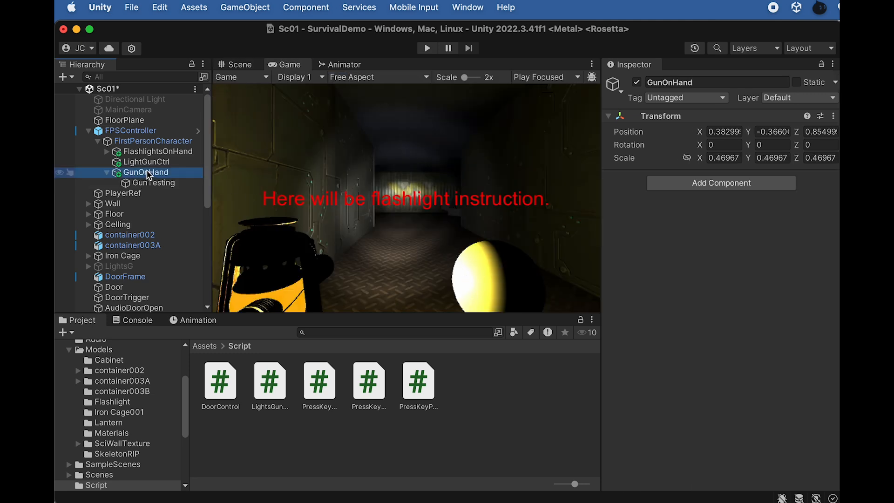
{"action": "left_click", "coordinate": [152, 184]}
{"action": "left_click", "coordinate": [168, 163]}
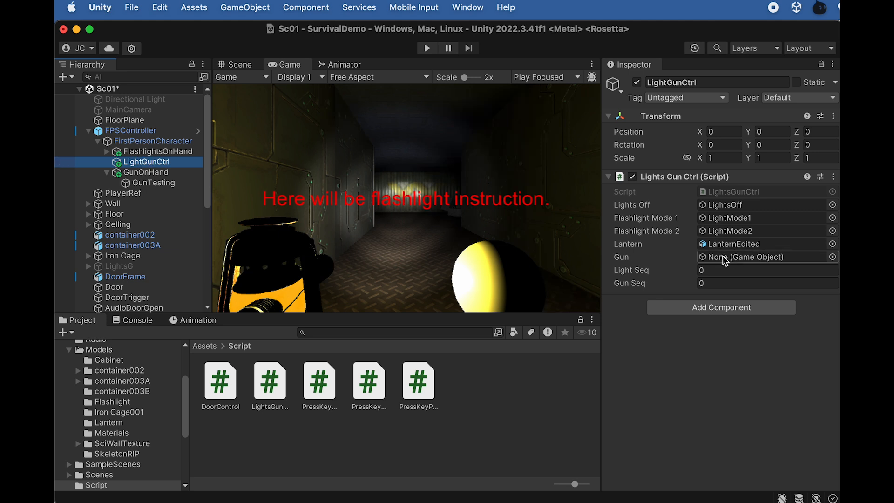
{"action": "left_click_drag", "start_coordinate": [148, 185], "coordinate": [721, 256]}
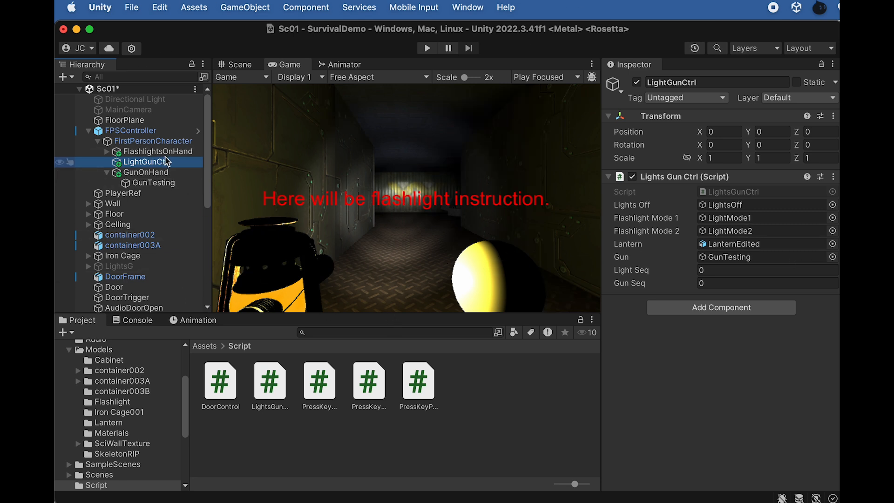
- Open the LightsGunCtrl script in Dreamweaver and review its public variables, especially the LightSeq and GunSeq integers
{"action": "left_click", "coordinate": [735, 193]}
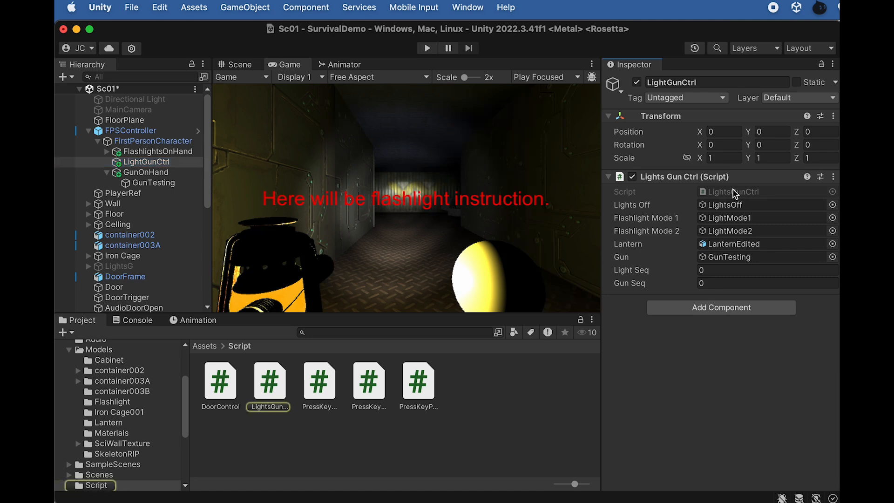
{"action": "double_click", "coordinate": [735, 192]}
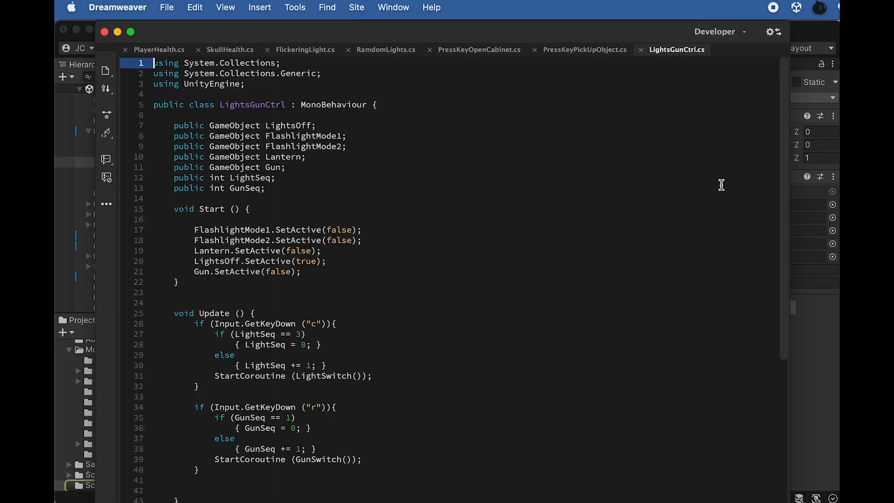
{"action": "scroll", "coordinate": [221, 190], "scroll_direction": "down", "scroll_amount": 3}
{"action": "scroll", "coordinate": [279, 191], "scroll_direction": "up", "scroll_amount": 3}
{"action": "scroll", "coordinate": [279, 191], "scroll_direction": "down", "scroll_amount": 1}
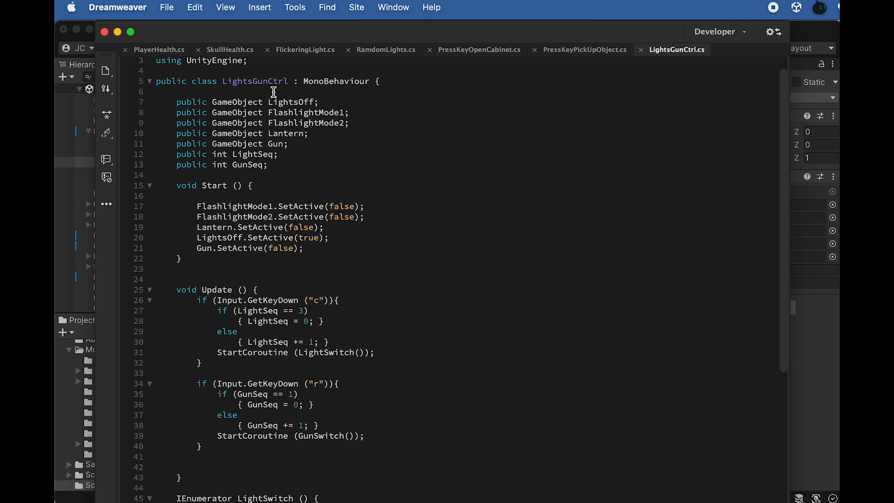
{"action": "scroll", "coordinate": [276, 88], "scroll_direction": "down", "scroll_amount": 3}
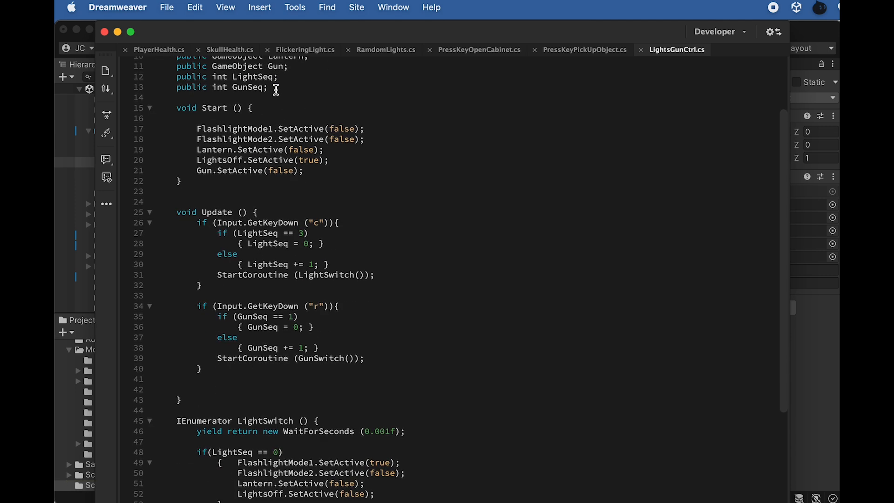
{"action": "scroll", "coordinate": [284, 179], "scroll_direction": "up", "scroll_amount": 4}
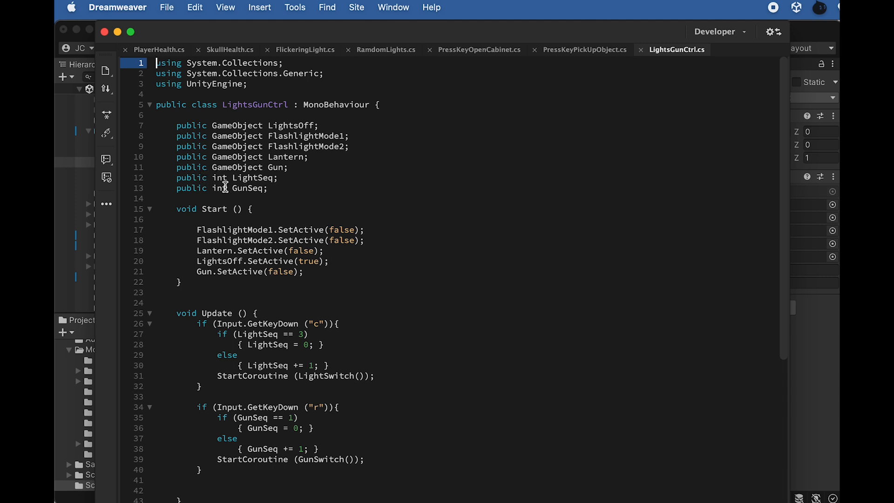
{"action": "left_click_drag", "start_coordinate": [227, 178], "coordinate": [264, 178]}
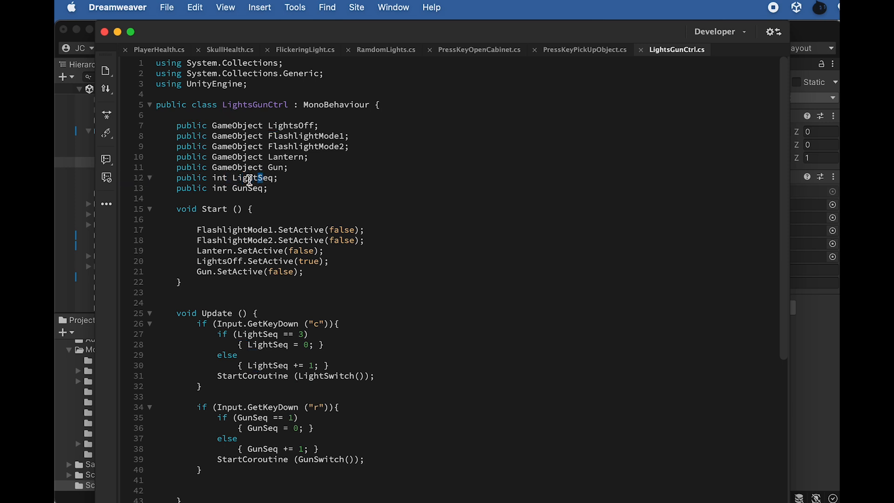
{"action": "left_click_drag", "start_coordinate": [237, 178], "coordinate": [254, 183]}
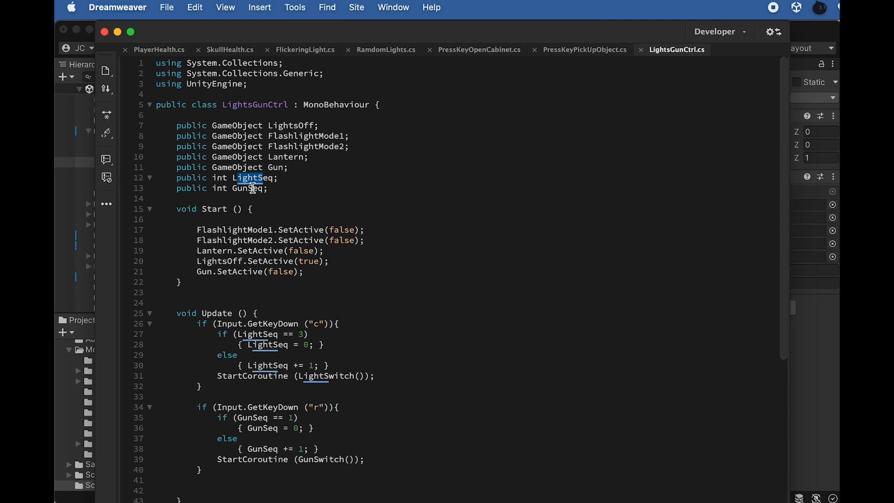
- Examine the Start function's initial SetActive states for LightsOff, both flashlight modes and the lantern
{"action": "scroll", "coordinate": [223, 163], "scroll_direction": "down", "scroll_amount": 5}
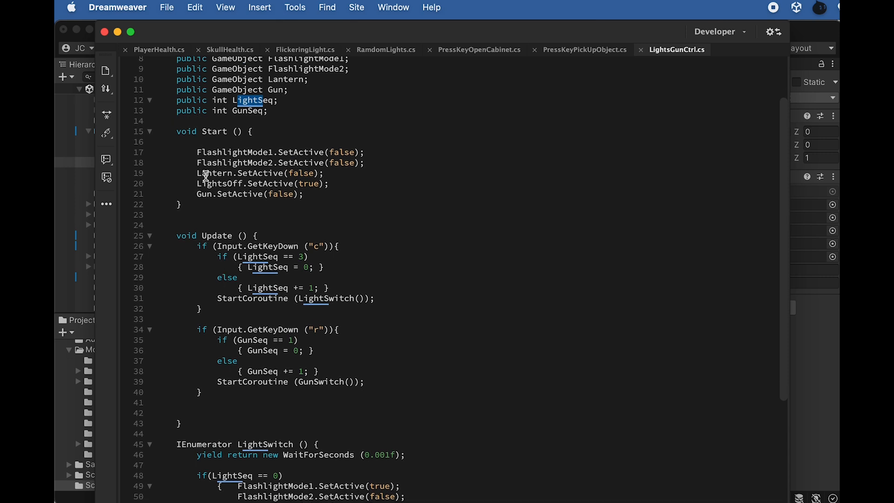
{"action": "scroll", "coordinate": [205, 176], "scroll_direction": "up", "scroll_amount": 4}
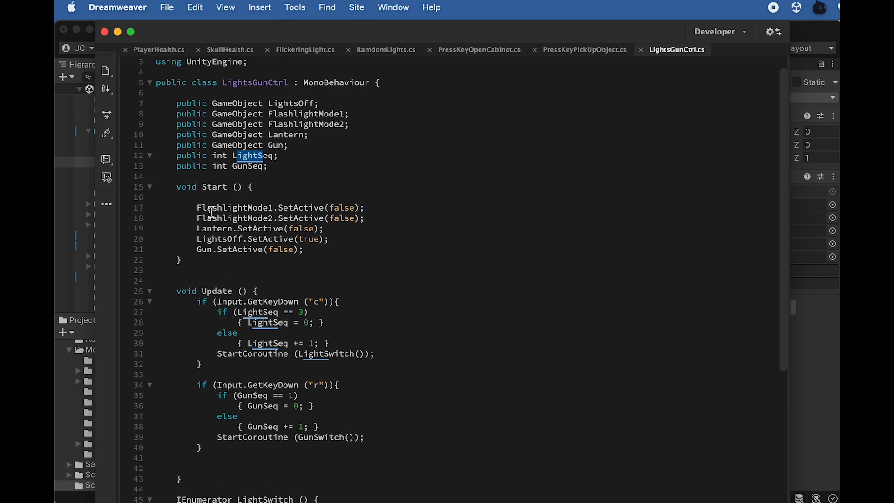
{"action": "left_click_drag", "start_coordinate": [203, 240], "coordinate": [238, 240]}
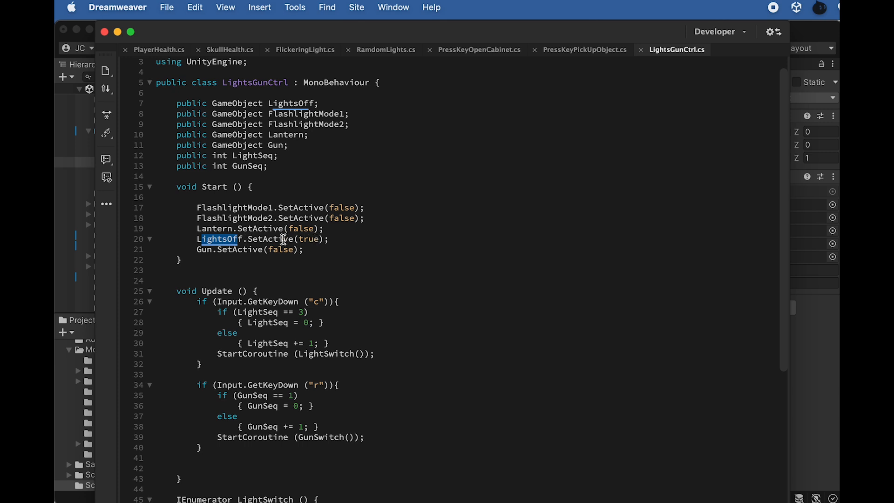
{"action": "left_click_drag", "start_coordinate": [333, 240], "coordinate": [198, 240]}
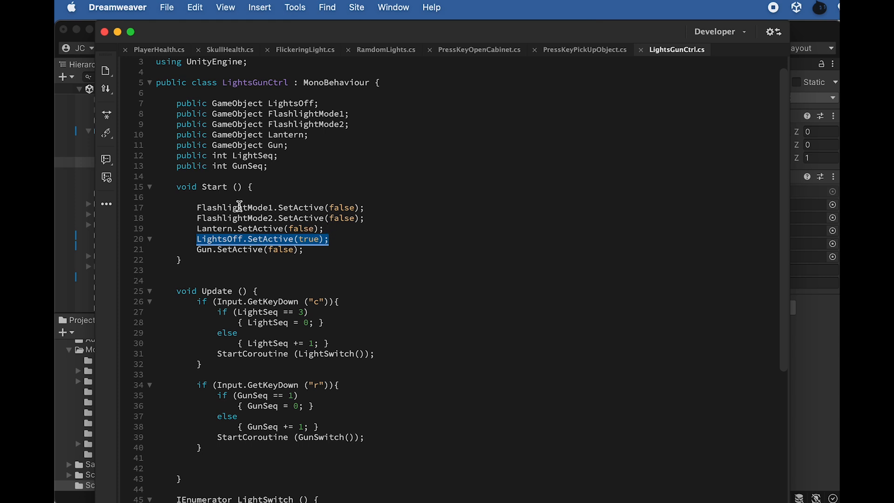
{"action": "left_click_drag", "start_coordinate": [217, 228], "coordinate": [233, 208]}
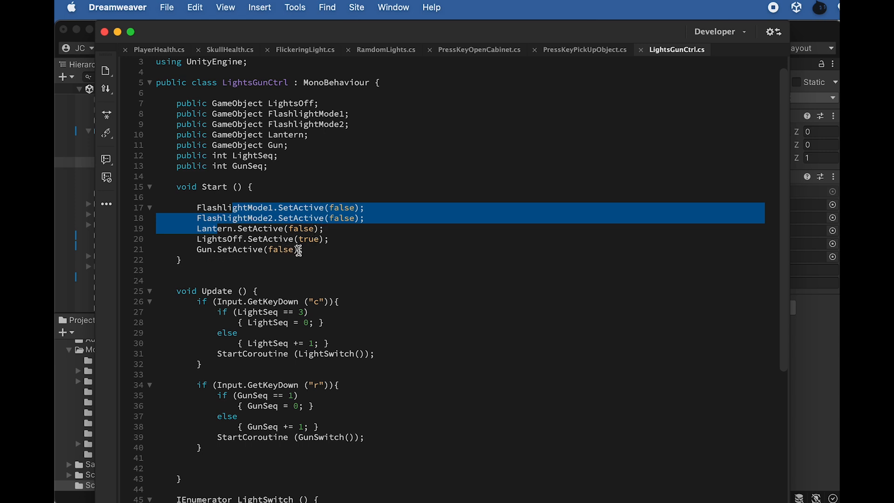
- Review how the "c" key check in the Update function resets or increments LightSeq
{"action": "scroll", "coordinate": [256, 291], "scroll_direction": "down", "scroll_amount": 1}
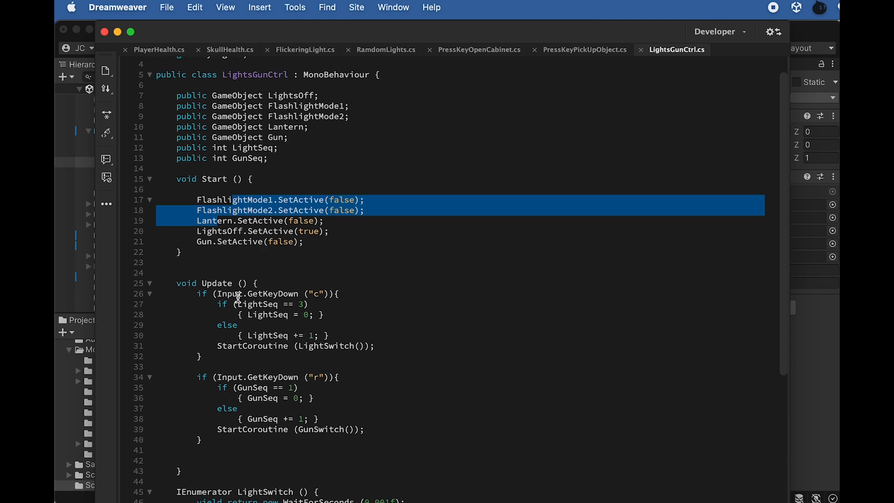
{"action": "scroll", "coordinate": [239, 285], "scroll_direction": "down", "scroll_amount": 3}
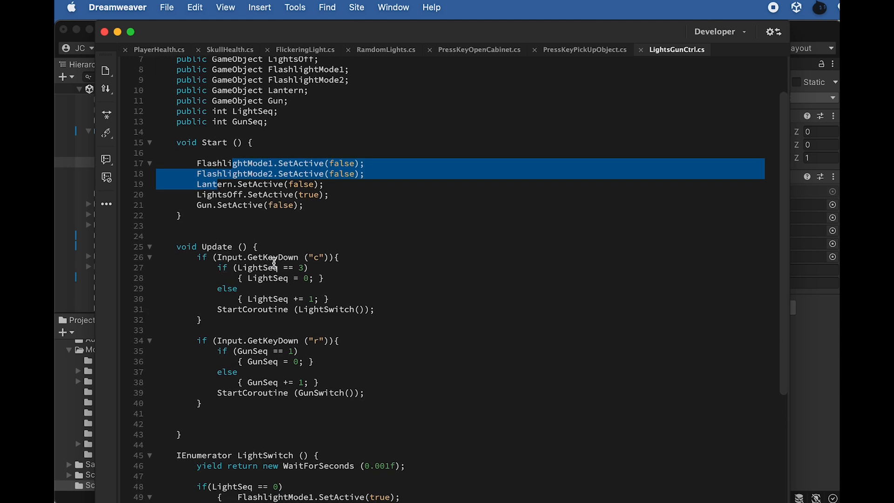
{"action": "left_click_drag", "start_coordinate": [348, 256], "coordinate": [308, 260]}
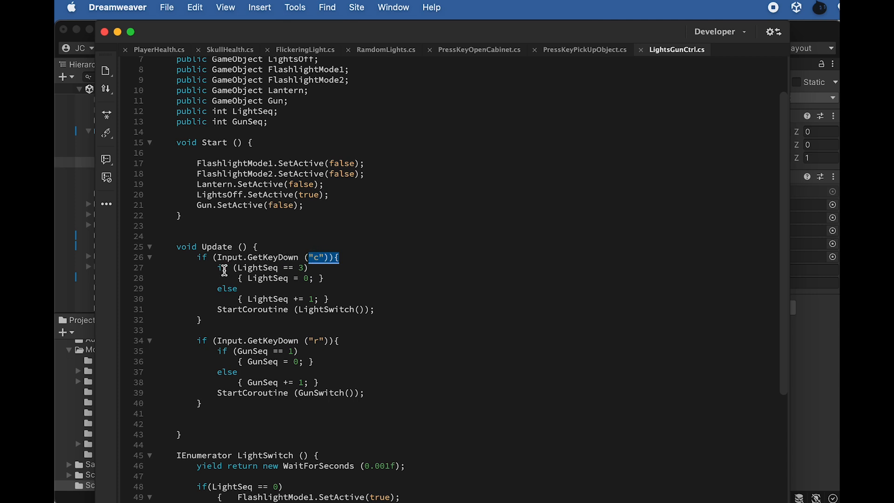
{"action": "double_click", "coordinate": [263, 267]}
{"action": "left_click_drag", "start_coordinate": [279, 112], "coordinate": [234, 114]}
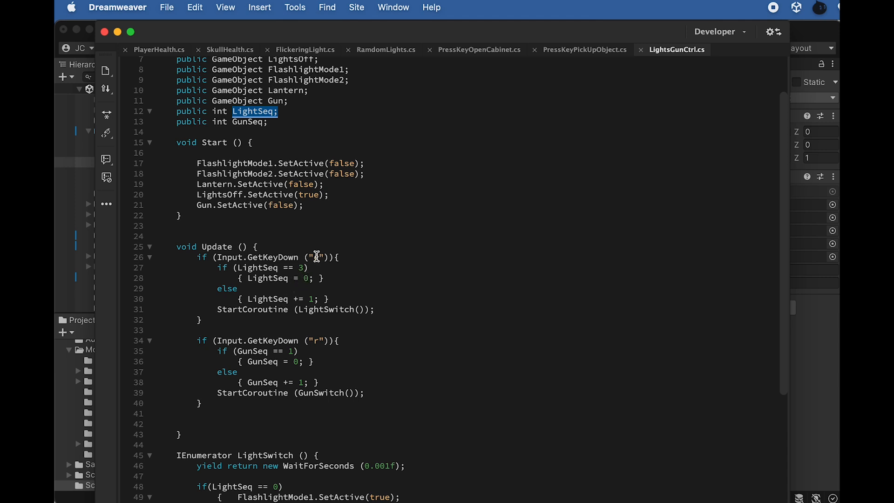
{"action": "left_click_drag", "start_coordinate": [293, 298], "coordinate": [314, 298]}
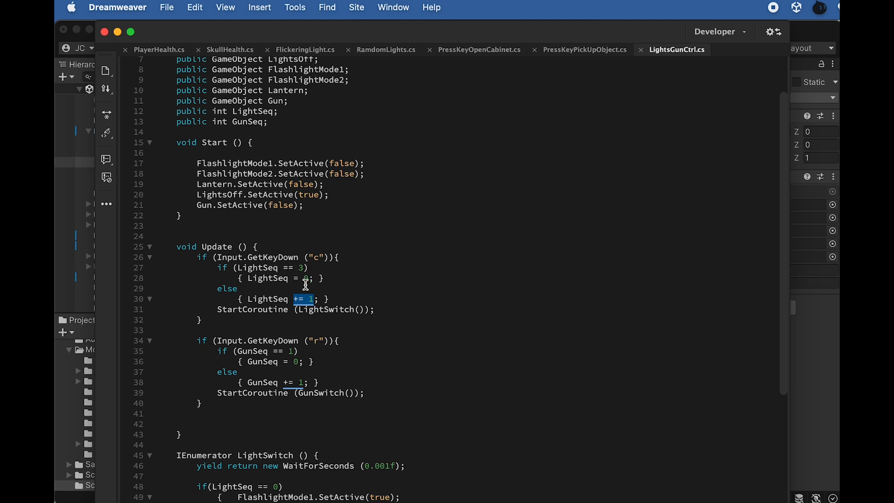
{"action": "scroll", "coordinate": [305, 286], "scroll_direction": "down", "scroll_amount": 1}
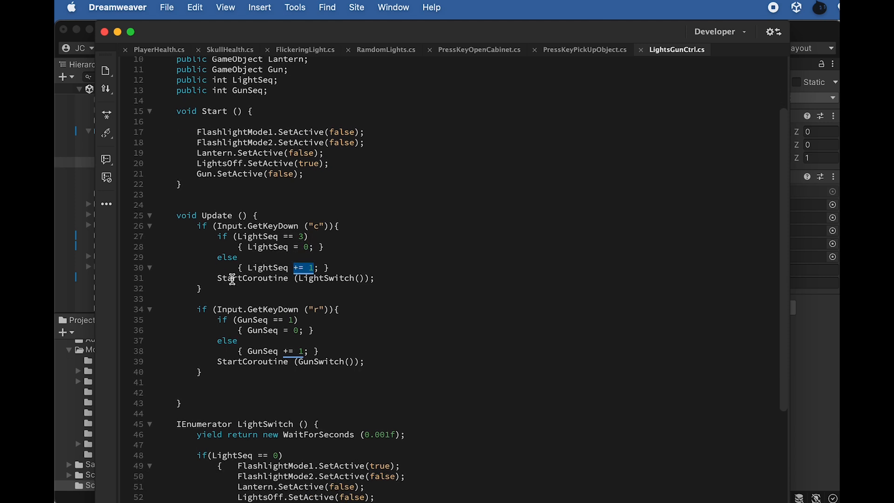
- Trace the LightSwitch coroutine call in Update to its definition and compare its LightSeq cases with the "c" key block
{"action": "left_click_drag", "start_coordinate": [300, 278], "coordinate": [355, 278]}
{"action": "scroll", "coordinate": [327, 269], "scroll_direction": "down", "scroll_amount": 1}
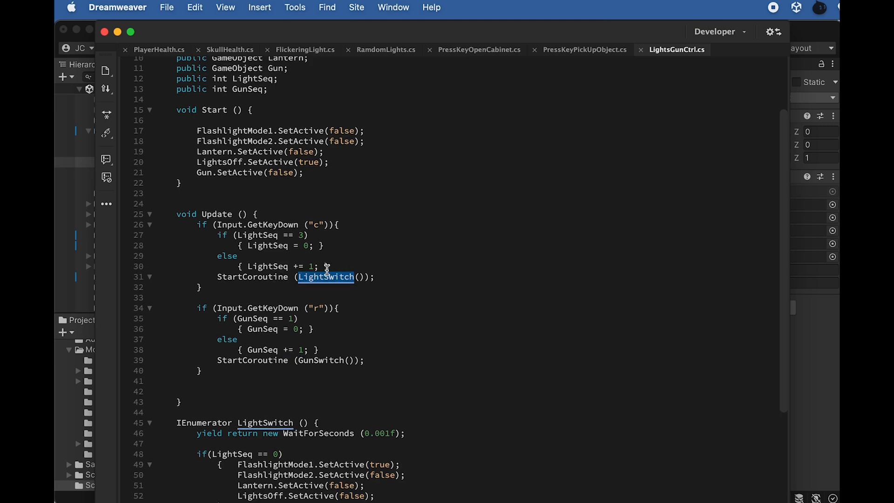
{"action": "scroll", "coordinate": [325, 266], "scroll_direction": "down", "scroll_amount": 5}
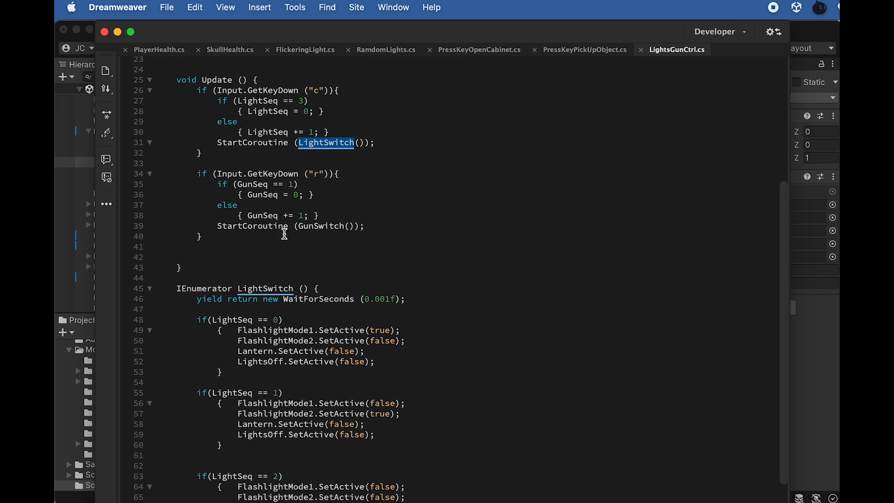
{"action": "scroll", "coordinate": [321, 101], "scroll_direction": "up", "scroll_amount": 2}
{"action": "left_click_drag", "start_coordinate": [205, 154], "coordinate": [202, 91]}
{"action": "scroll", "coordinate": [266, 172], "scroll_direction": "down", "scroll_amount": 5}
{"action": "scroll", "coordinate": [265, 172], "scroll_direction": "up", "scroll_amount": 1}
{"action": "scroll", "coordinate": [266, 172], "scroll_direction": "up", "scroll_amount": 6}
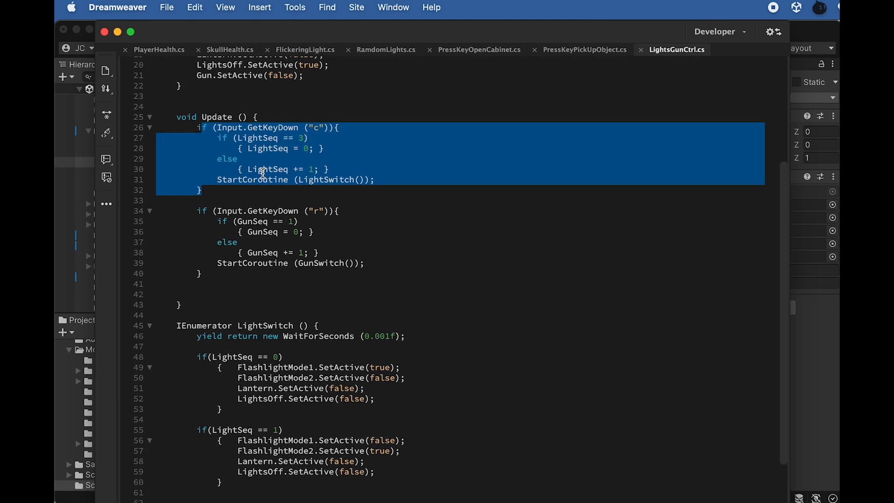
- Review the LightSeq == 0 case in LightSwitch, then switch to Unity and inspect the corresponding LightMode1 object under Flashlight
{"action": "scroll", "coordinate": [284, 169], "scroll_direction": "down", "scroll_amount": 2}
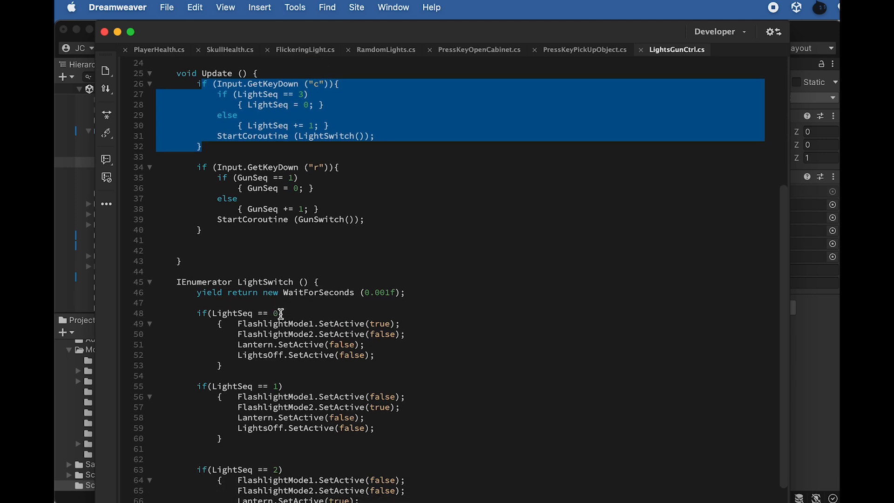
{"action": "left_click_drag", "start_coordinate": [242, 324], "coordinate": [314, 321]}
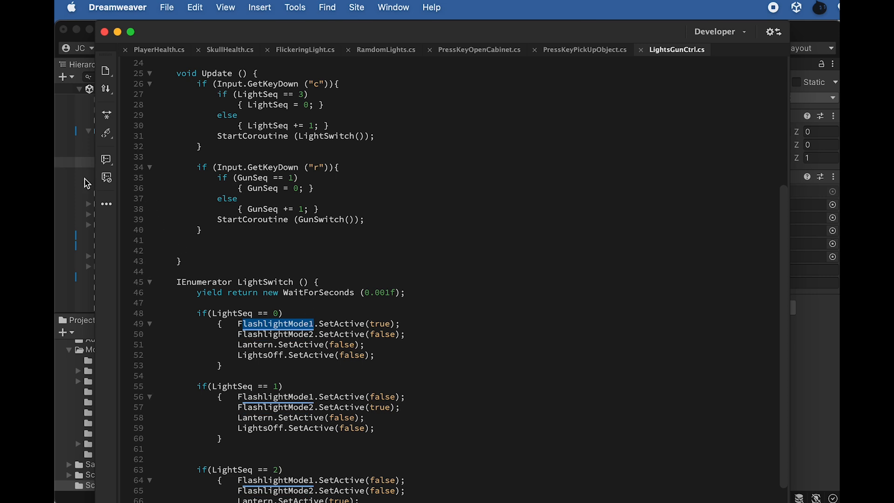
{"action": "left_click", "coordinate": [67, 166]}
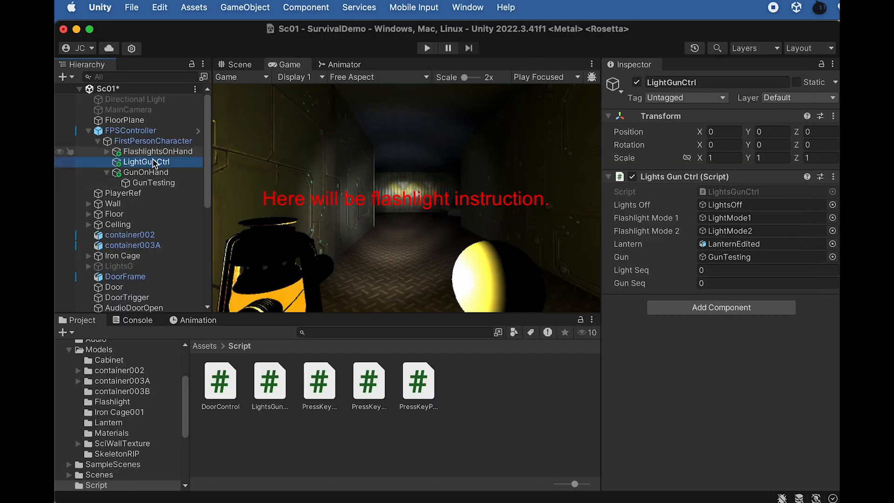
{"action": "left_click", "coordinate": [111, 153]}
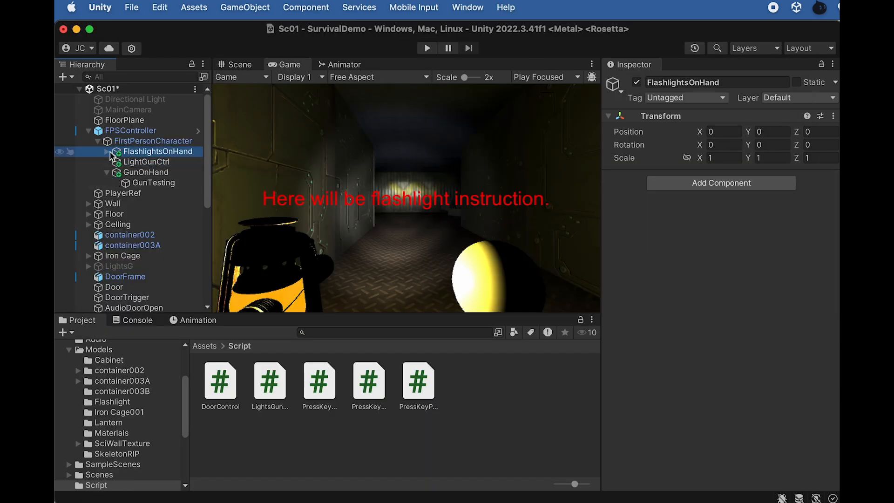
{"action": "left_click", "coordinate": [107, 152]}
{"action": "left_click", "coordinate": [169, 184]}
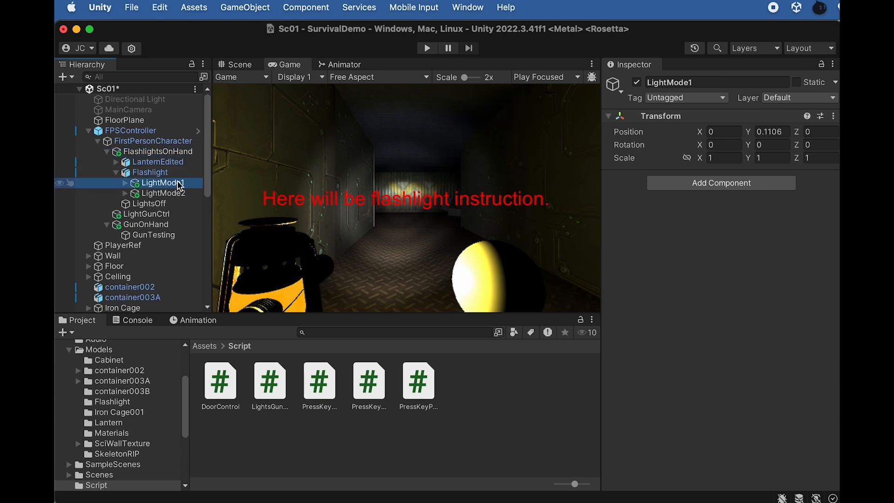
- Return to Dreamweaver and review the LightSeq == 1 case against the "c" key block, especially its FlashlightMode2 SetActive line
{"action": "key", "text": "super+Tab"}
{"action": "scroll", "coordinate": [259, 332], "scroll_direction": "down", "scroll_amount": 3}
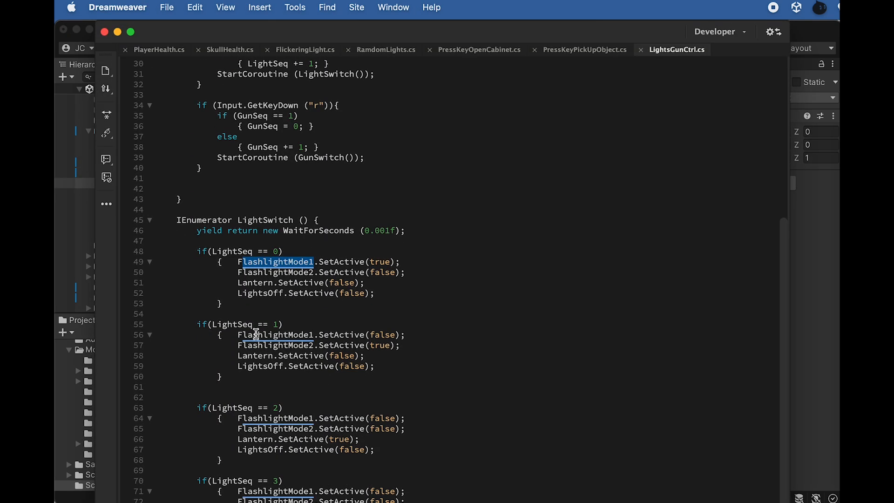
{"action": "left_click_drag", "start_coordinate": [262, 321], "coordinate": [208, 322]}
{"action": "scroll", "coordinate": [278, 319], "scroll_direction": "up", "scroll_amount": 2}
{"action": "scroll", "coordinate": [320, 139], "scroll_direction": "up", "scroll_amount": 4}
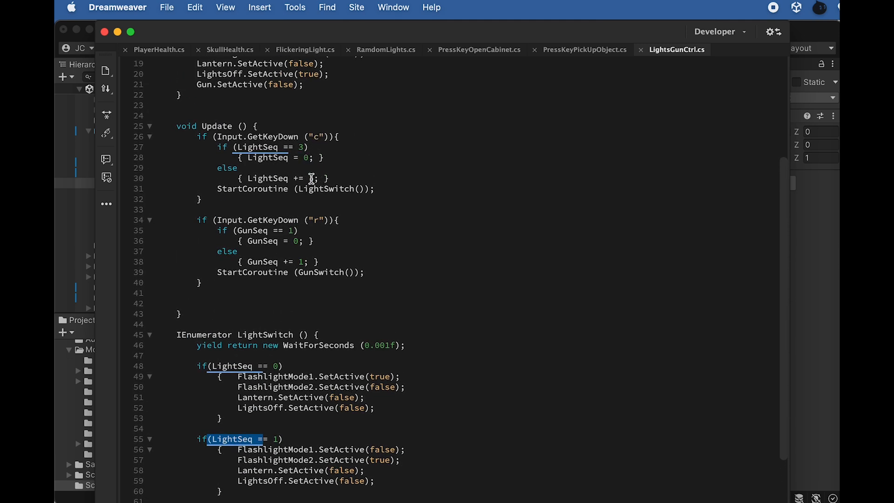
{"action": "scroll", "coordinate": [282, 349], "scroll_direction": "down", "scroll_amount": 6}
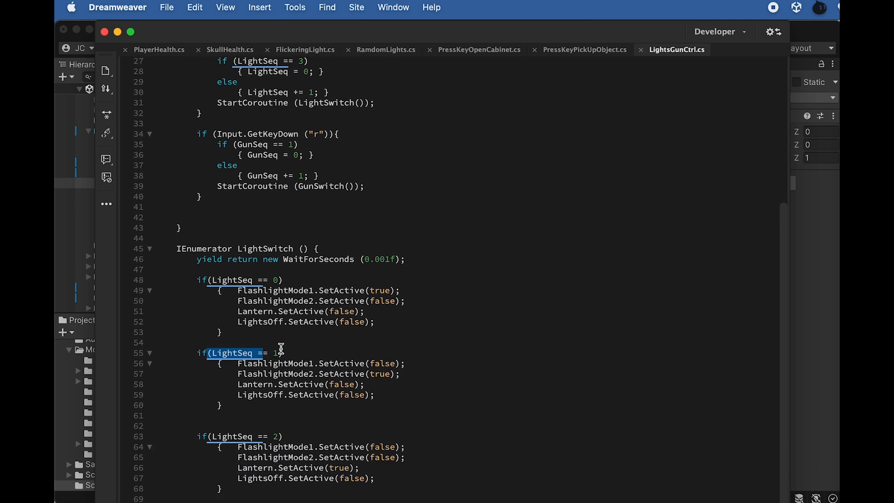
{"action": "scroll", "coordinate": [281, 350], "scroll_direction": "down", "scroll_amount": 2}
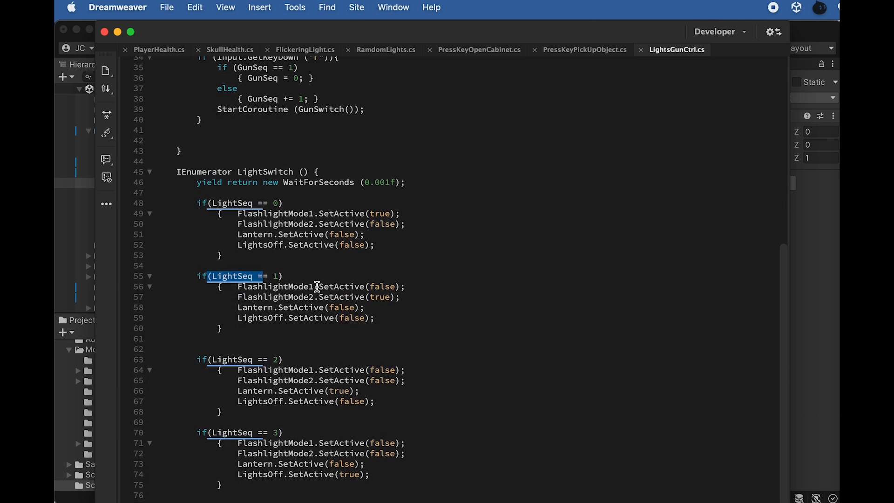
{"action": "left_click_drag", "start_coordinate": [394, 287], "coordinate": [287, 302]}
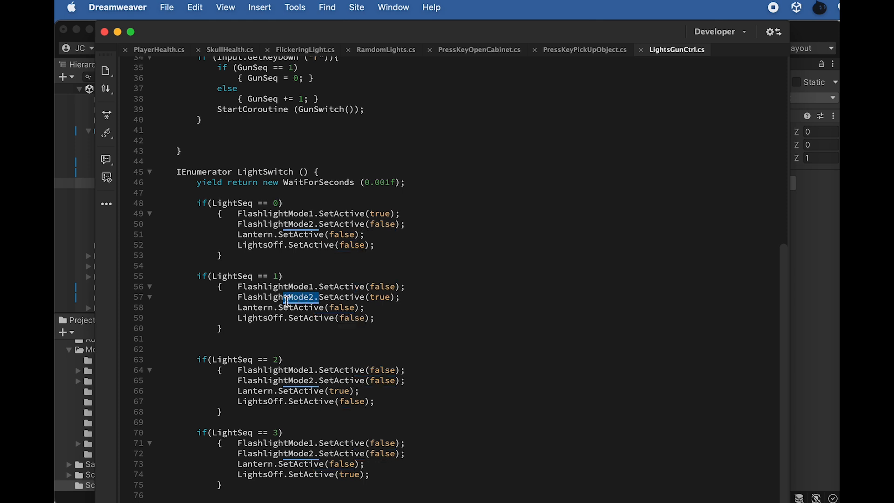
{"action": "left_click_drag", "start_coordinate": [400, 297], "coordinate": [366, 296]}
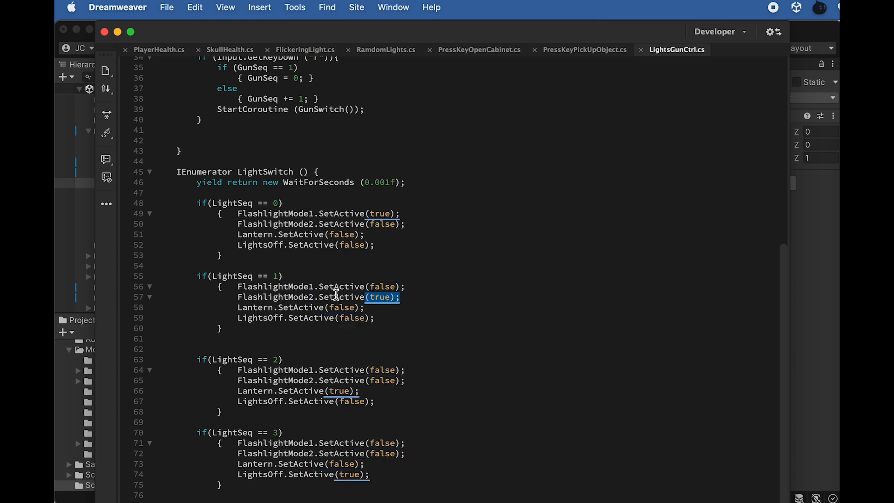
- Examine the SetActive lines for both flashlight modes and the lantern in the LightSeq == 2 case
{"action": "scroll", "coordinate": [270, 261], "scroll_direction": "down", "scroll_amount": 3}
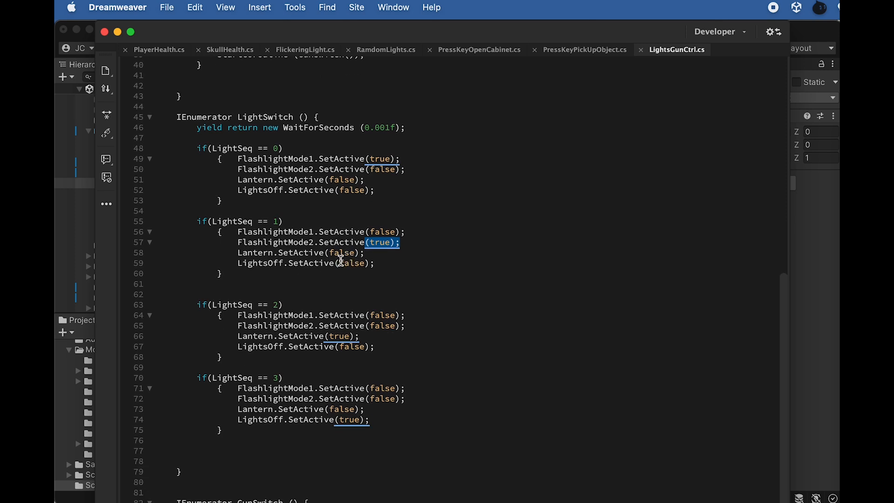
{"action": "scroll", "coordinate": [264, 284], "scroll_direction": "down", "scroll_amount": 1}
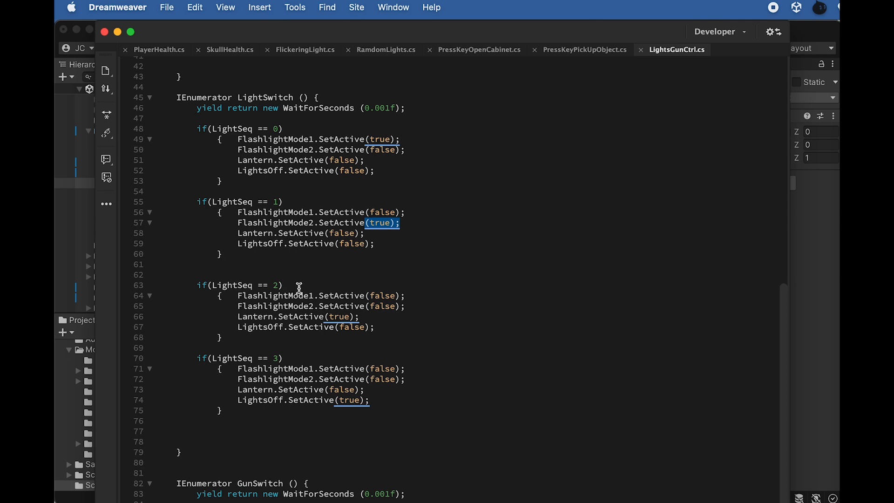
{"action": "left_click_drag", "start_coordinate": [269, 296], "coordinate": [284, 307]}
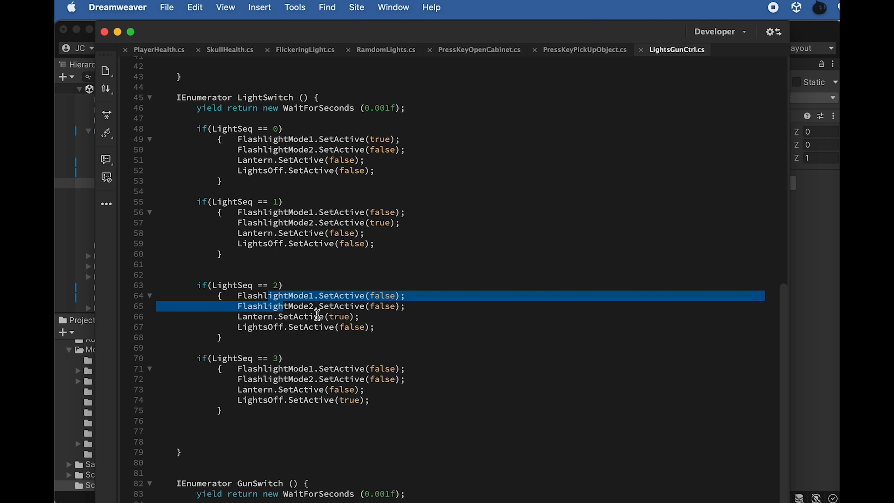
{"action": "scroll", "coordinate": [315, 317], "scroll_direction": "down", "scroll_amount": 2}
- Examine the LightsOff, flashlight mode and Lantern SetActive lines in the LightSeq == 3 case
{"action": "left_click_drag", "start_coordinate": [259, 337], "coordinate": [227, 329]}
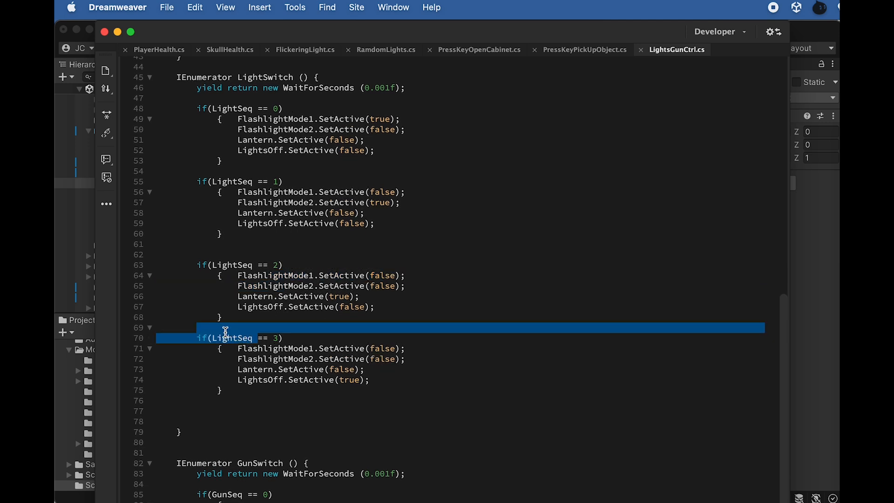
{"action": "double_click", "coordinate": [282, 380]}
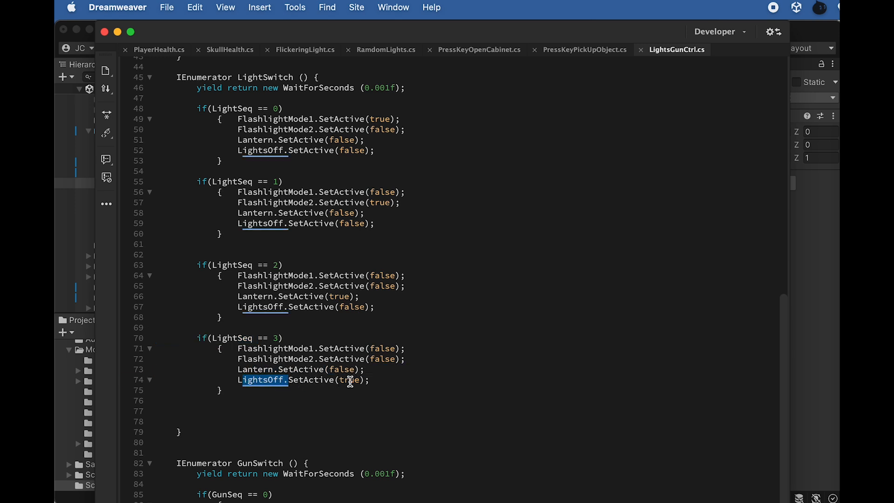
{"action": "left_click", "coordinate": [243, 348]}
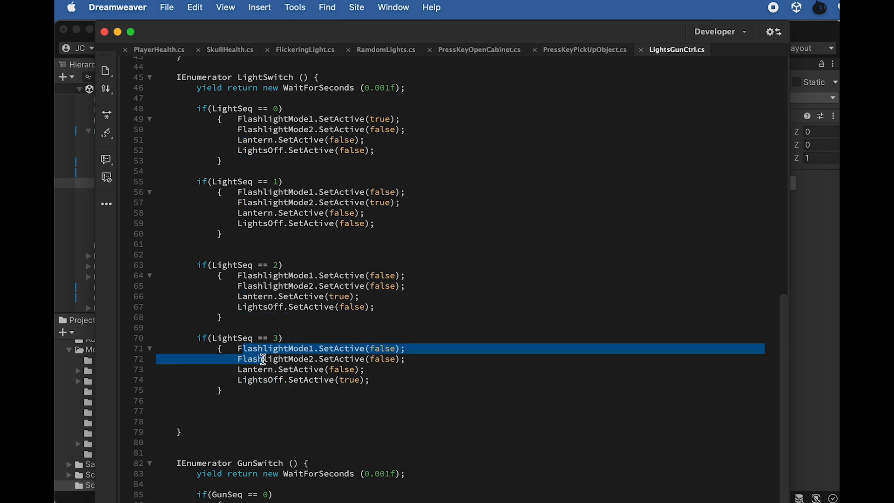
{"action": "double_click", "coordinate": [256, 369]}
{"action": "left_click_drag", "start_coordinate": [363, 369], "coordinate": [384, 354]}
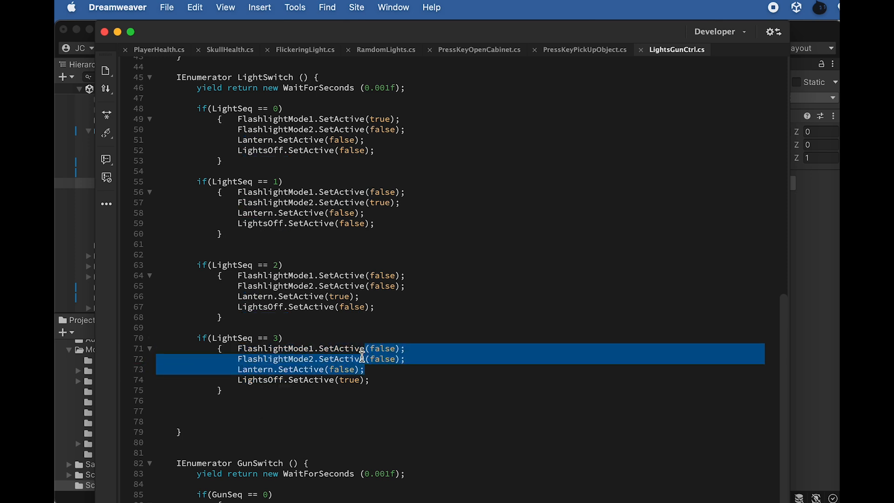
- Revisit the whole "c" key block in Update and compare it with the LightSwitch cases
{"action": "scroll", "coordinate": [363, 359], "scroll_direction": "up", "scroll_amount": 10}
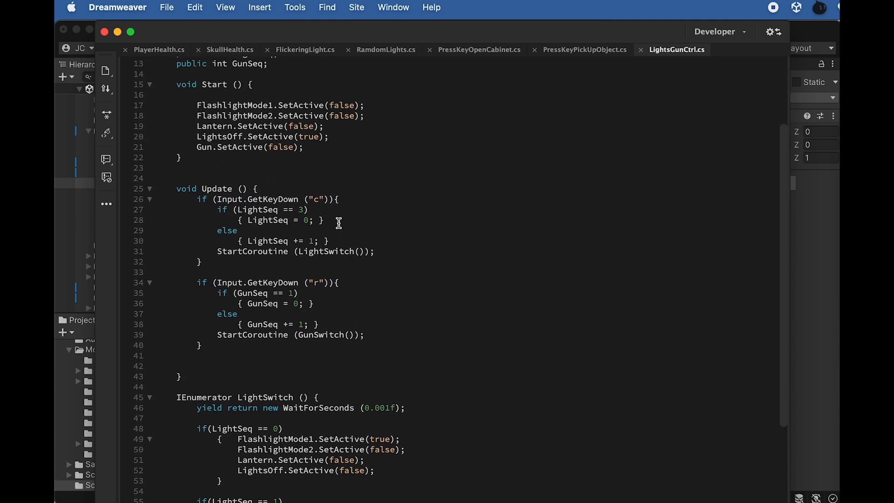
{"action": "left_click_drag", "start_coordinate": [412, 258], "coordinate": [220, 208]}
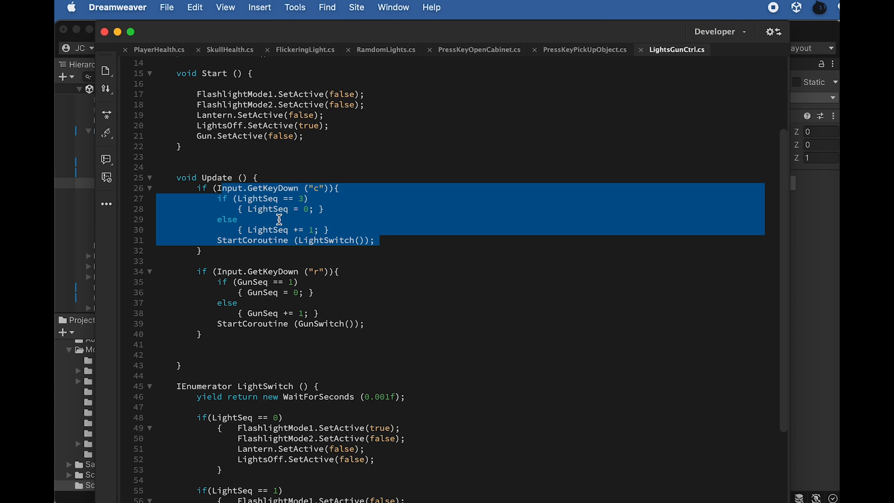
{"action": "scroll", "coordinate": [306, 261], "scroll_direction": "down", "scroll_amount": 8}
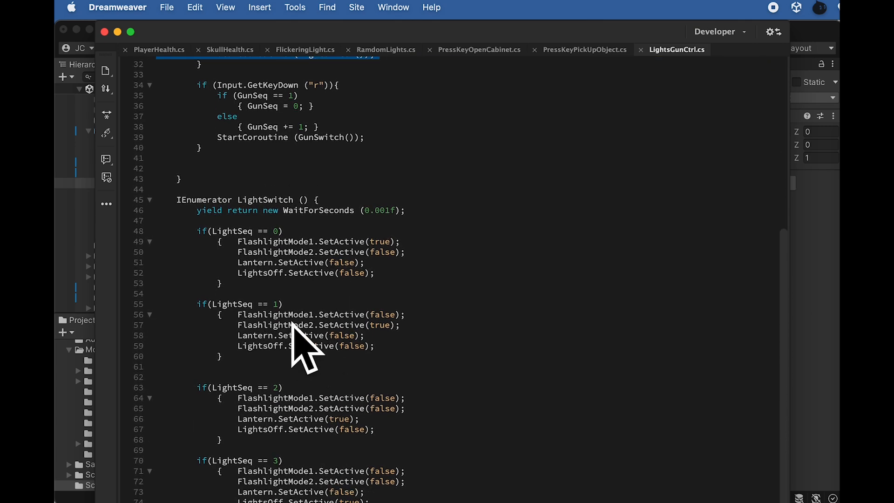
{"action": "scroll", "coordinate": [322, 335], "scroll_direction": "up", "scroll_amount": 8}
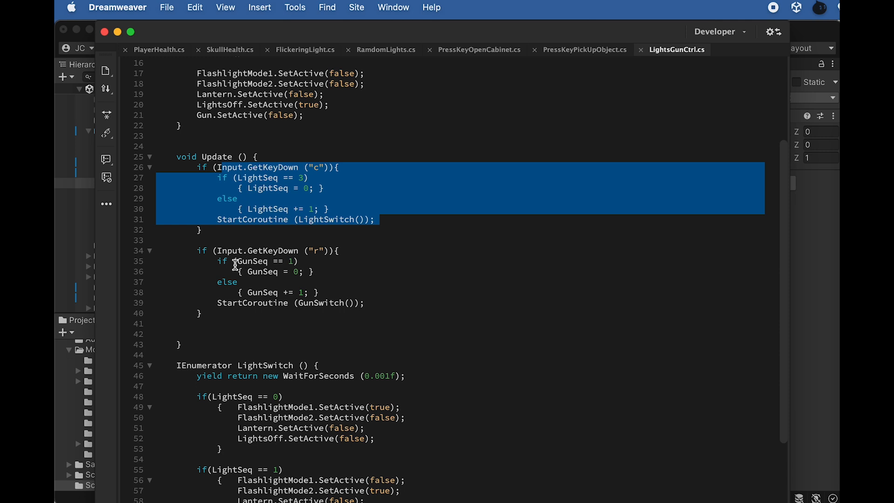
- Review the "r" key check in Update and locate the public GunSeq integer declaration it relies on
{"action": "left_click", "coordinate": [216, 254]}
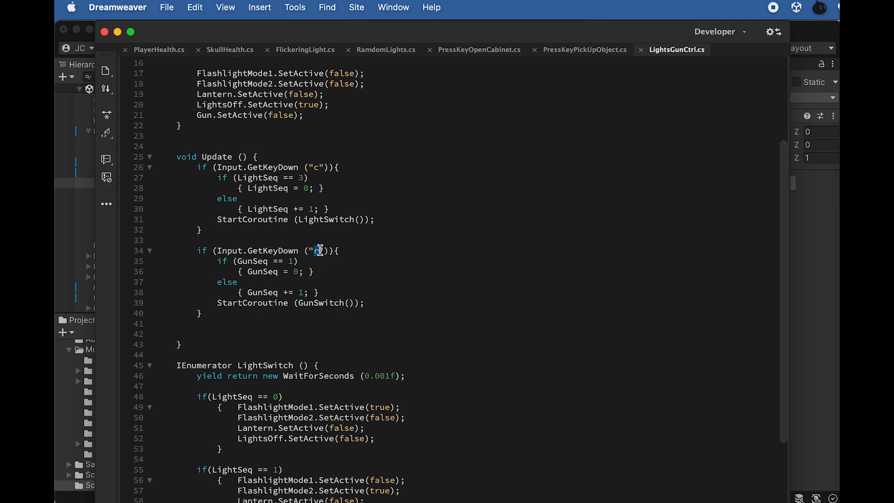
{"action": "left_click", "coordinate": [321, 252]}
{"action": "double_click", "coordinate": [323, 252]}
{"action": "scroll", "coordinate": [262, 267], "scroll_direction": "up", "scroll_amount": 5}
{"action": "left_click_drag", "start_coordinate": [270, 134], "coordinate": [233, 134]}
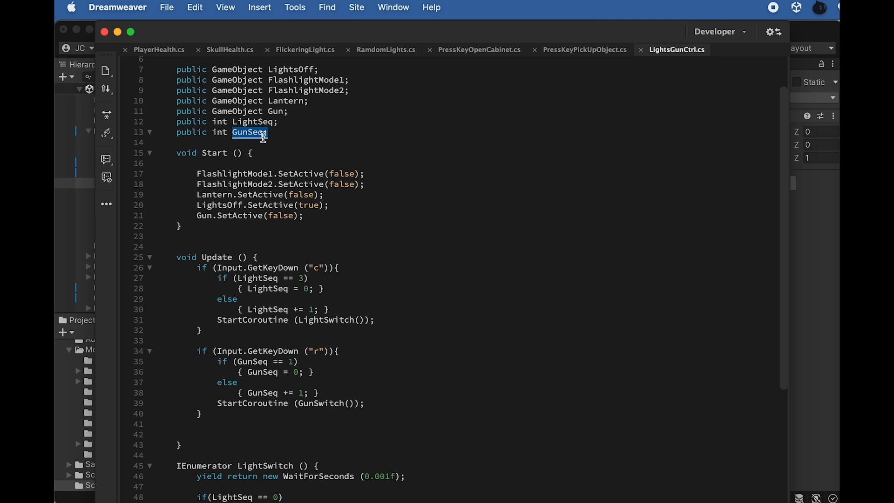
- Study how the "r" key block resets or increments GunSeq and compare it with the LightSeq logic
{"action": "left_click_drag", "start_coordinate": [279, 393], "coordinate": [304, 393]}
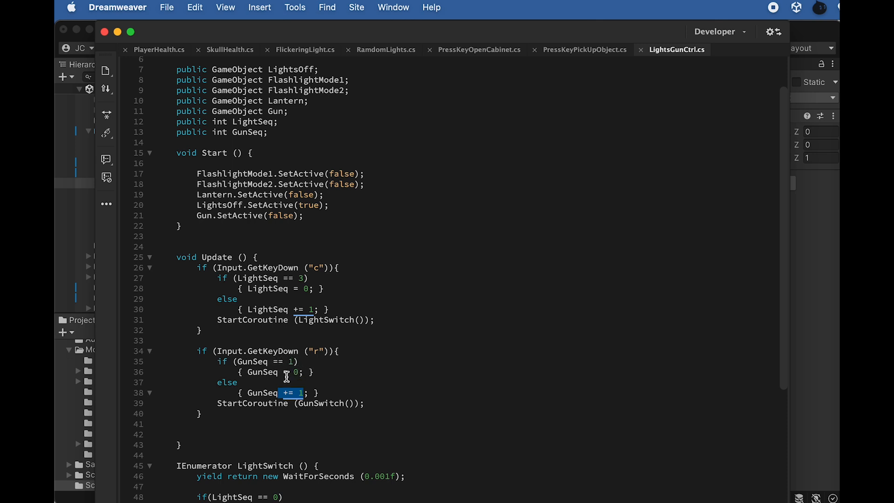
{"action": "left_click_drag", "start_coordinate": [325, 403], "coordinate": [263, 353]}
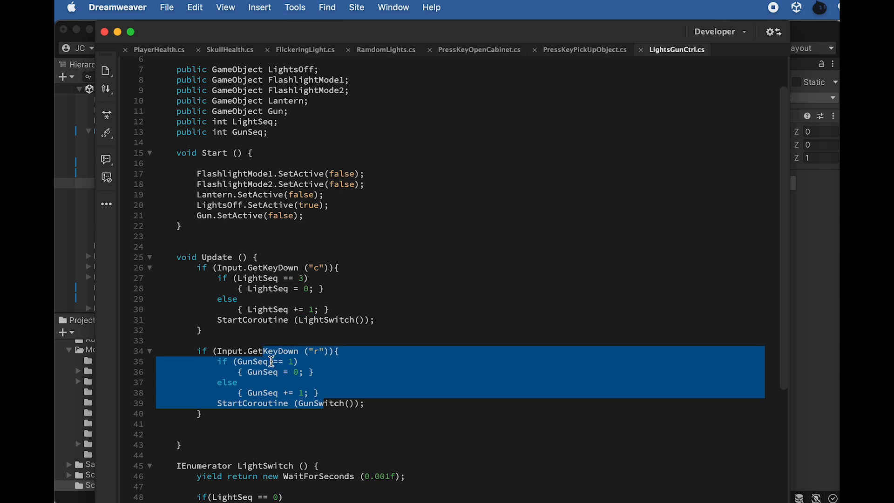
{"action": "left_click_drag", "start_coordinate": [330, 310], "coordinate": [300, 272]}
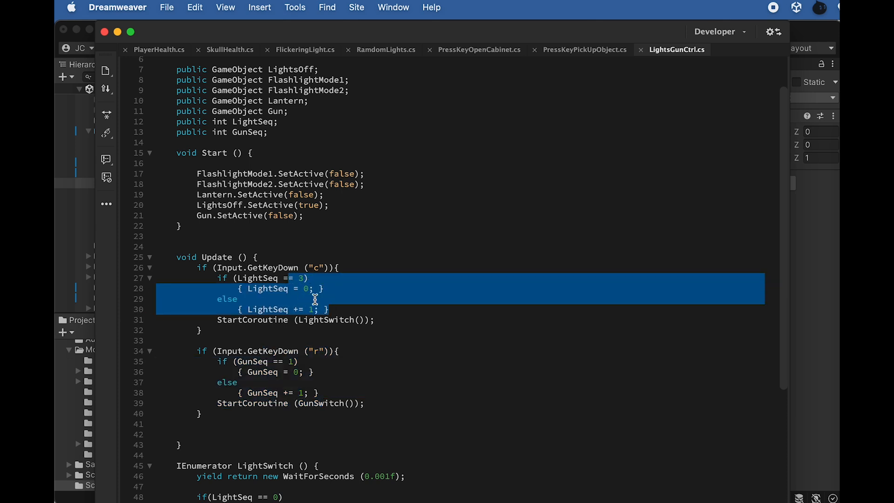
{"action": "scroll", "coordinate": [305, 358], "scroll_direction": "down", "scroll_amount": 1}
{"action": "left_click_drag", "start_coordinate": [319, 359], "coordinate": [291, 330]}
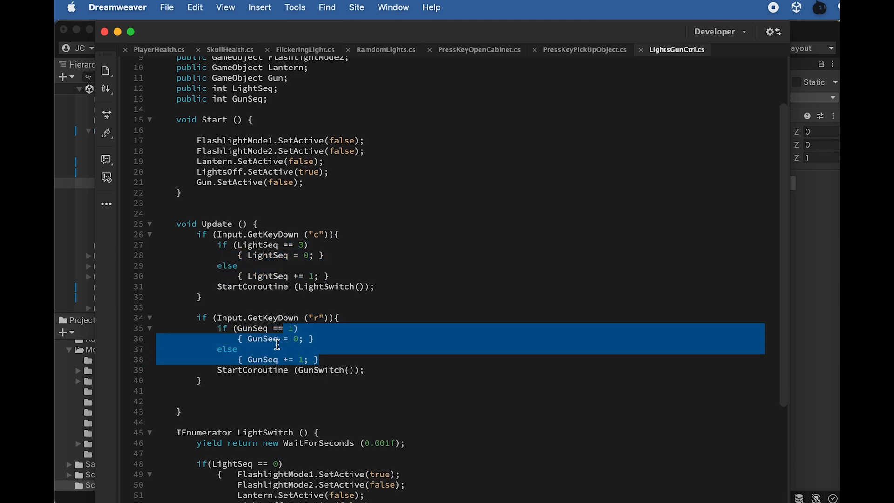
{"action": "scroll", "coordinate": [296, 333], "scroll_direction": "down", "scroll_amount": 1}
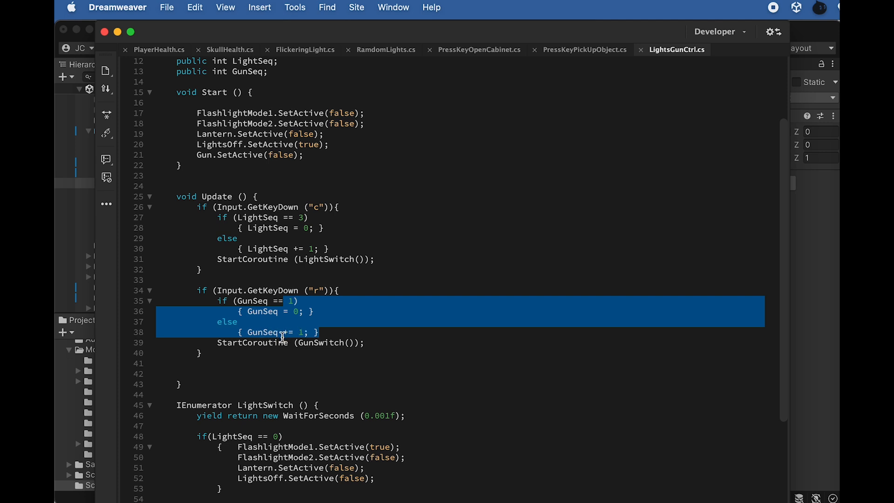
{"action": "scroll", "coordinate": [238, 333], "scroll_direction": "down", "scroll_amount": 1}
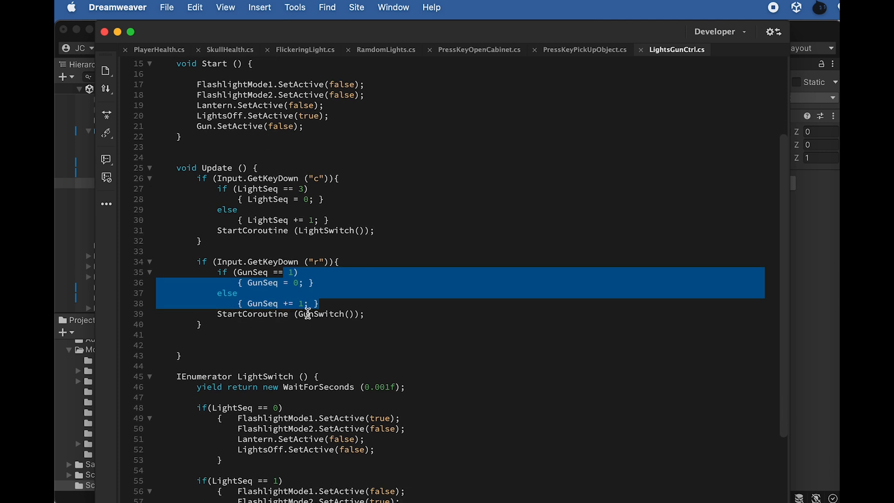
- Trace the GunSwitch coroutine call to its definition and review the Gun SetActive lines for GunSeq 0 and 1
{"action": "left_click_drag", "start_coordinate": [348, 315], "coordinate": [303, 314]}
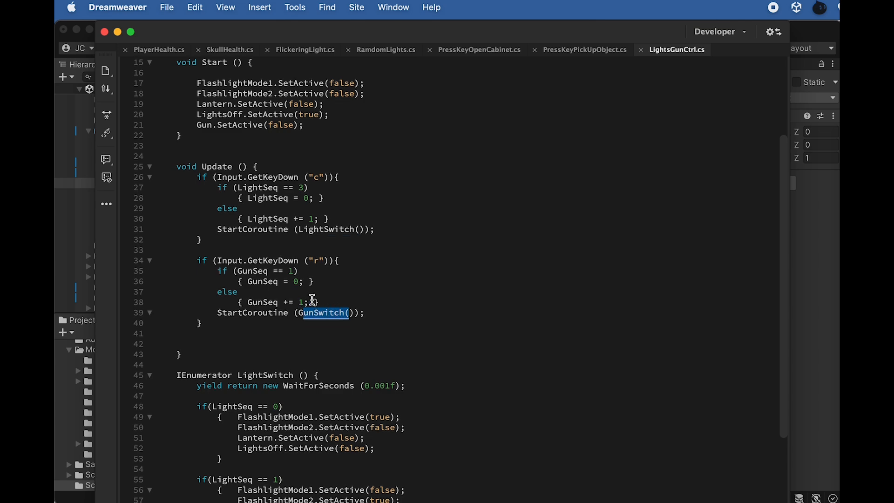
{"action": "scroll", "coordinate": [319, 220], "scroll_direction": "down", "scroll_amount": 6}
{"action": "scroll", "coordinate": [326, 157], "scroll_direction": "down", "scroll_amount": 5}
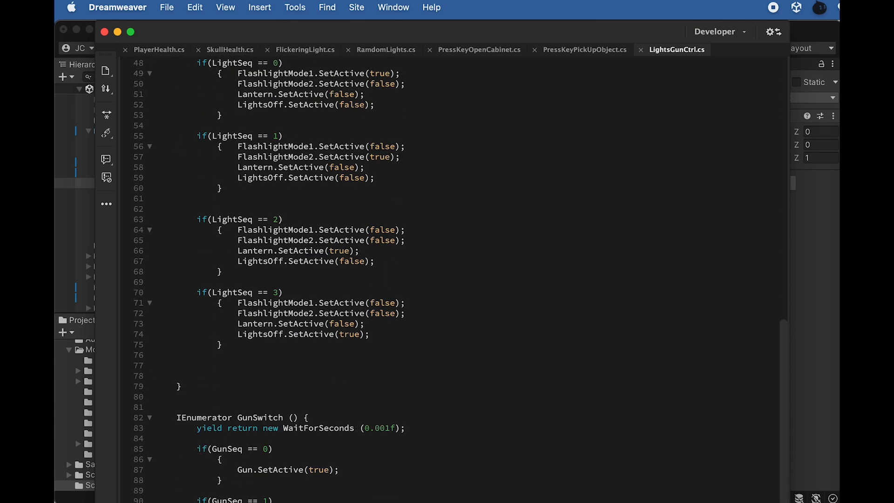
{"action": "scroll", "coordinate": [461, 273], "scroll_direction": "down", "scroll_amount": 4}
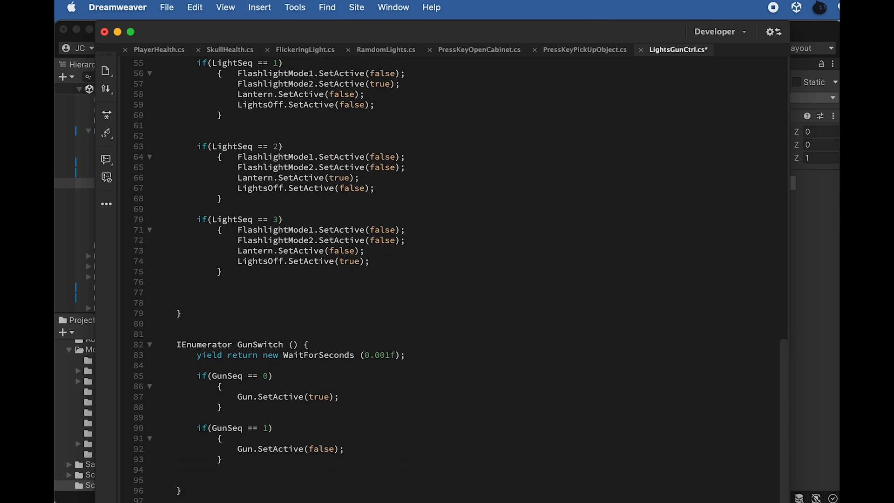
{"action": "scroll", "coordinate": [460, 272], "scroll_direction": "down", "scroll_amount": 1}
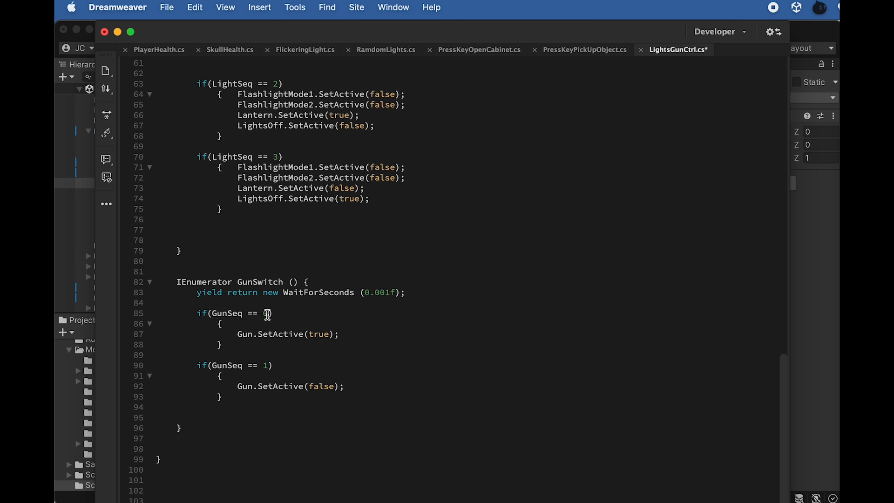
{"action": "double_click", "coordinate": [250, 332]}
{"action": "scroll", "coordinate": [280, 379], "scroll_direction": "up", "scroll_amount": 20}
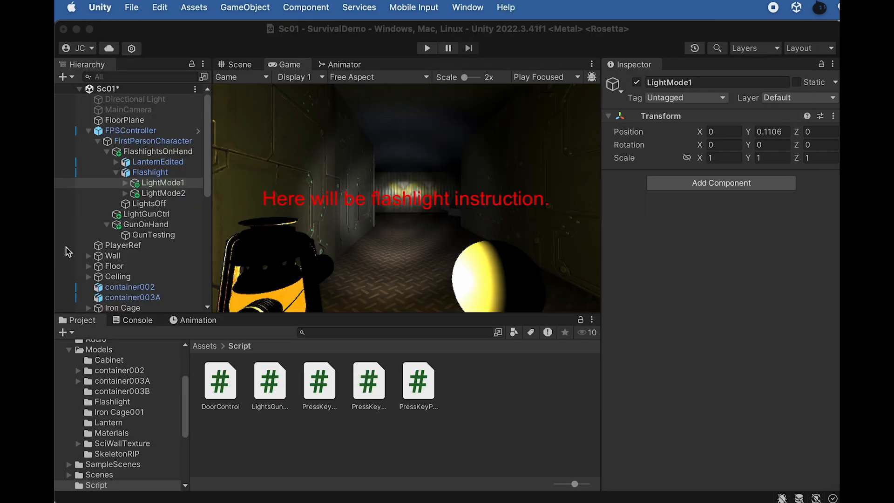
- Switch back to Unity and look over the light and gun objects under FirstPersonCharacter
{"action": "left_click", "coordinate": [66, 247]}
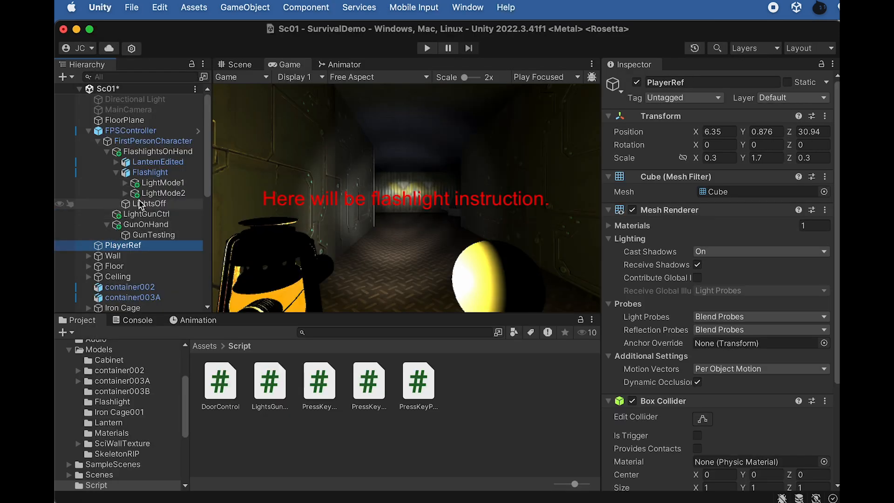
{"action": "scroll", "coordinate": [152, 214], "scroll_direction": "down", "scroll_amount": 1}
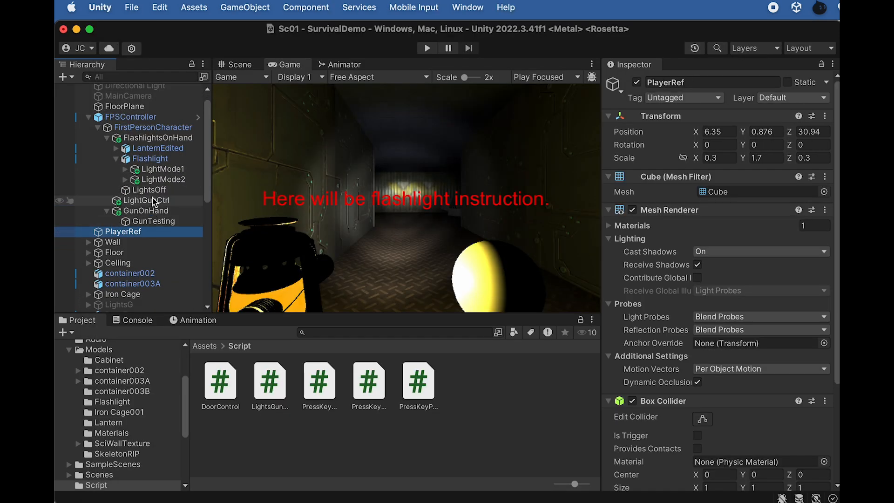
- Inspect the Lights Gun Ctrl script references on LightGunCtrl and briefly run and stop the game
{"action": "left_click", "coordinate": [157, 204]}
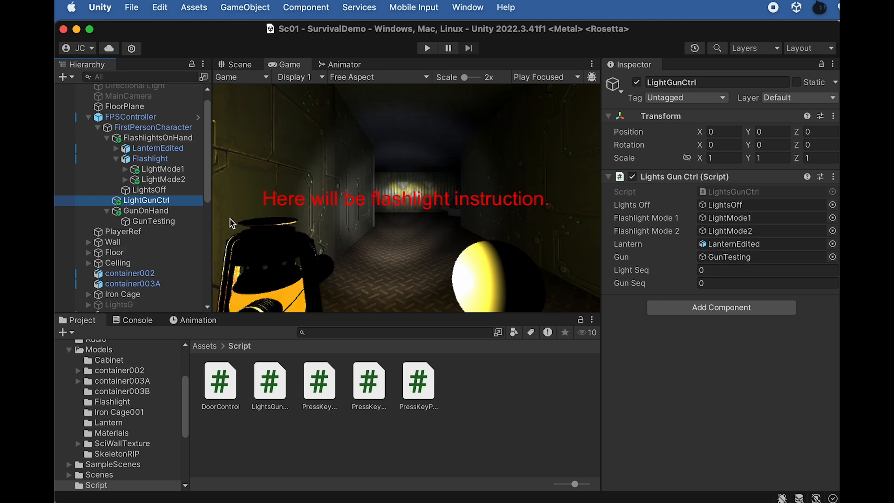
{"action": "left_click", "coordinate": [435, 48]}
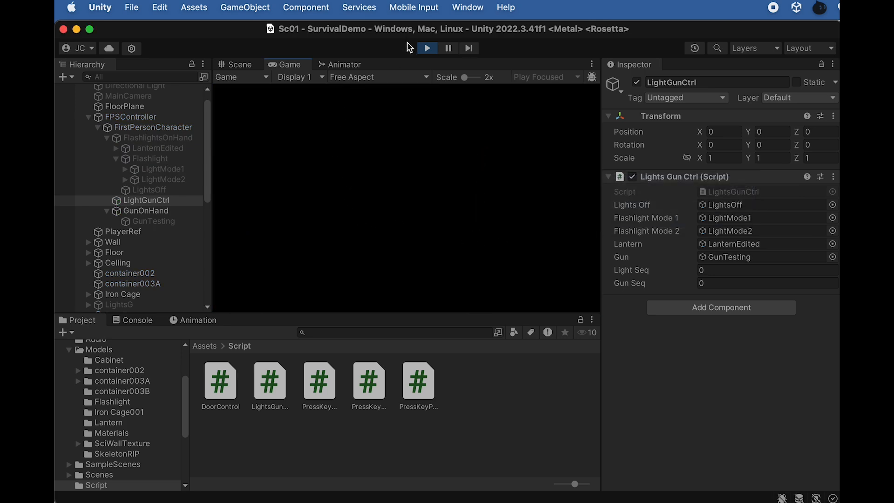
{"action": "left_click", "coordinate": [426, 49]}
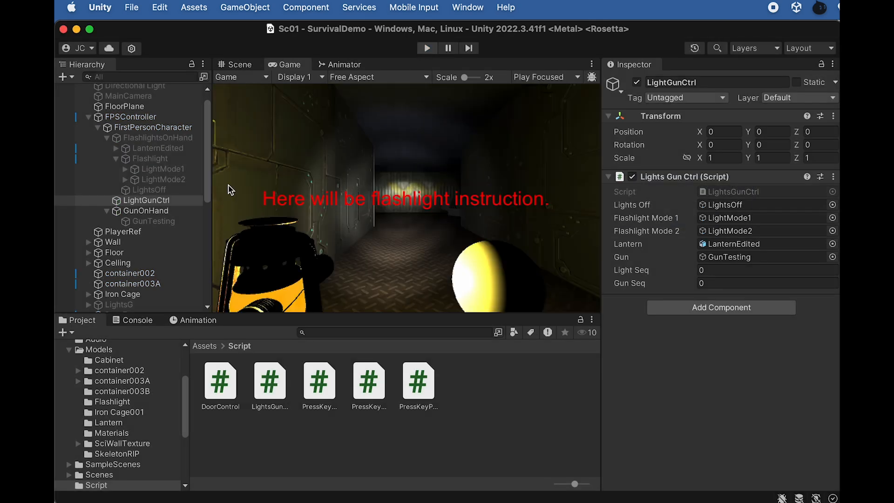
- Activate the LightsG object in the scene
{"action": "scroll", "coordinate": [132, 292], "scroll_direction": "down", "scroll_amount": 1}
{"action": "left_click", "coordinate": [133, 292]}
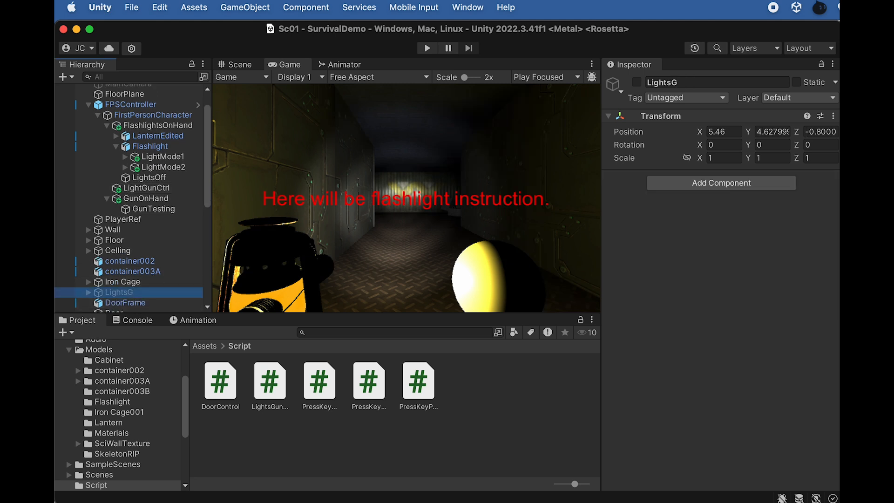
{"action": "left_click", "coordinate": [637, 83]}
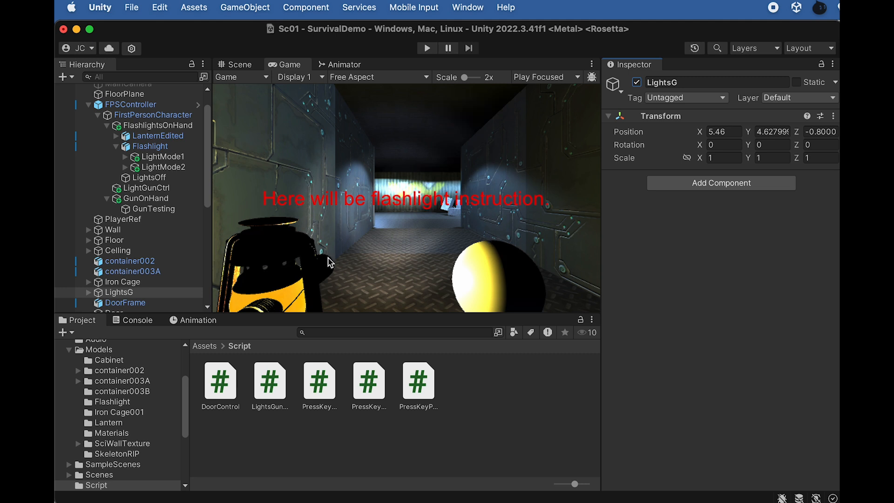
- Run the game and test showing and hiding the gun before collecting the flashlights
{"action": "left_click", "coordinate": [427, 48]}
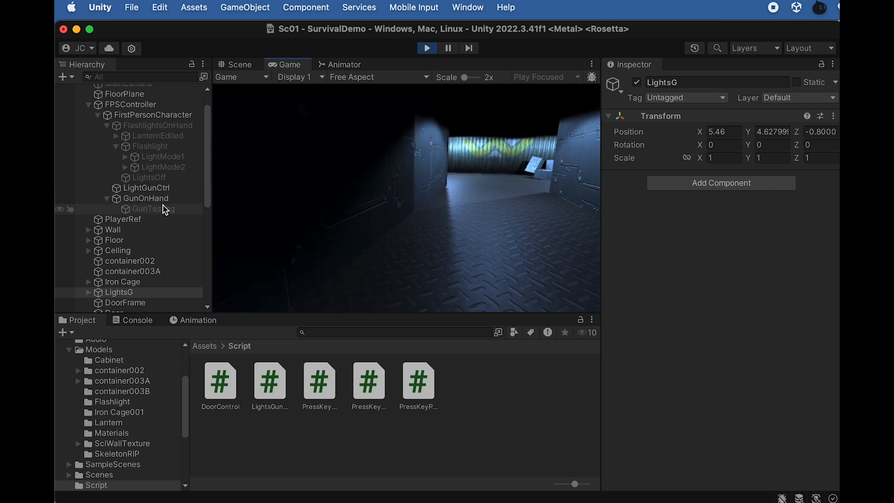
{"action": "key", "text": "g"}
{"action": "key", "text": "g"}
{"action": "key", "text": "g"}
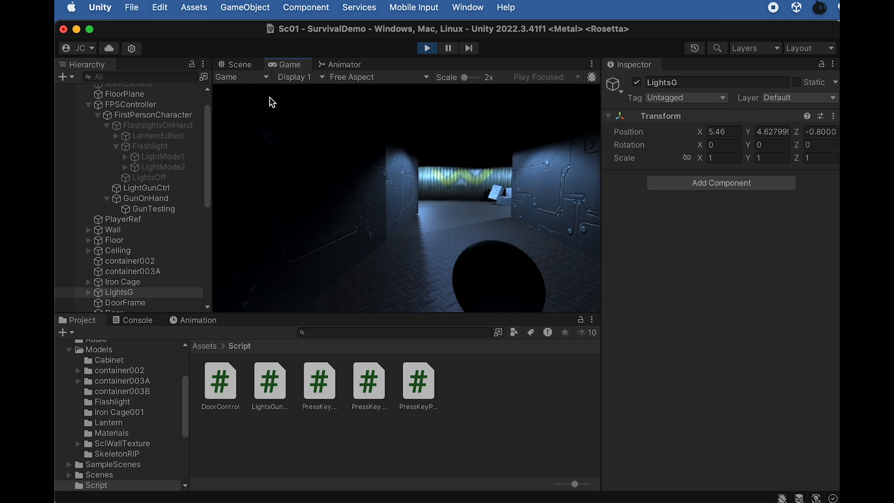
{"action": "key", "text": "g"}
{"action": "key", "text": "g"}
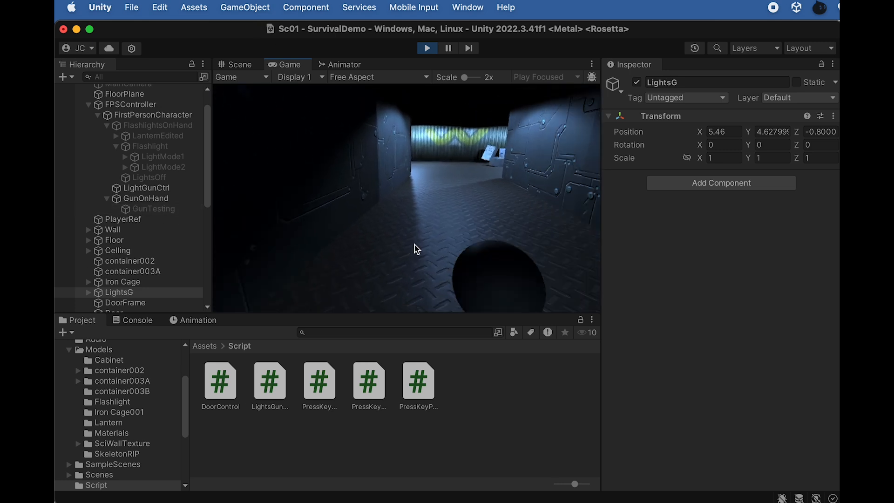
{"action": "key", "text": "g"}
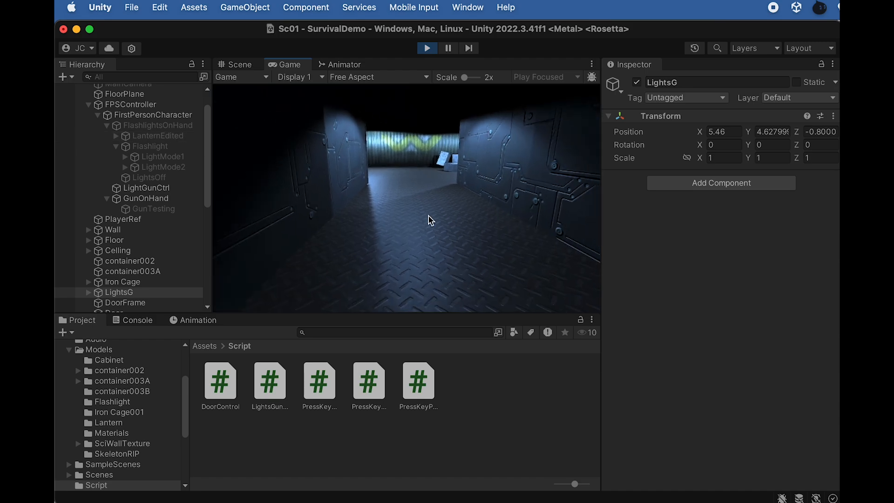
- Walk the player to the cabinet, open its drawer and pick up the flashlights
{"action": "key", "text": "w"}
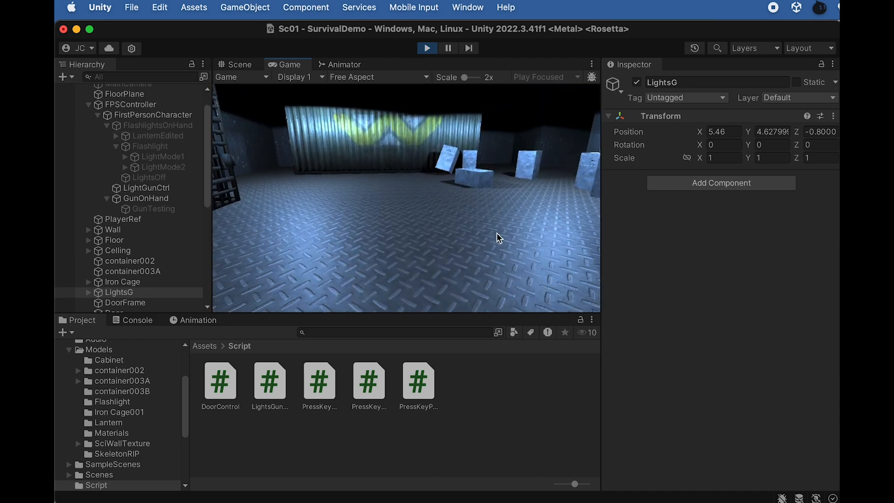
{"action": "key", "text": "w"}
{"action": "key", "text": "w"}
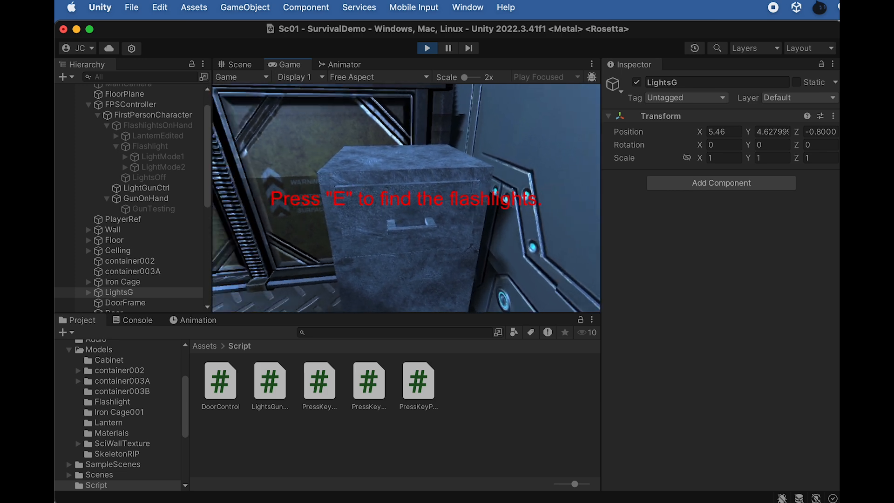
{"action": "key", "text": "e"}
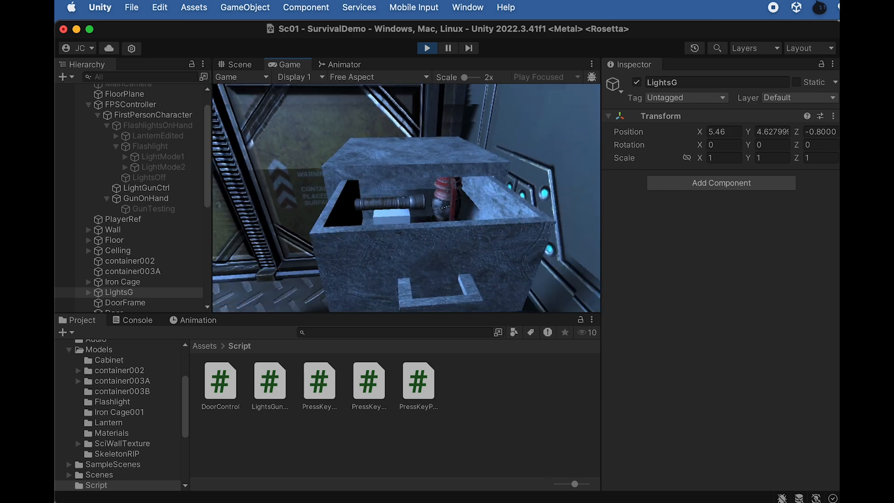
{"action": "key", "text": "s"}
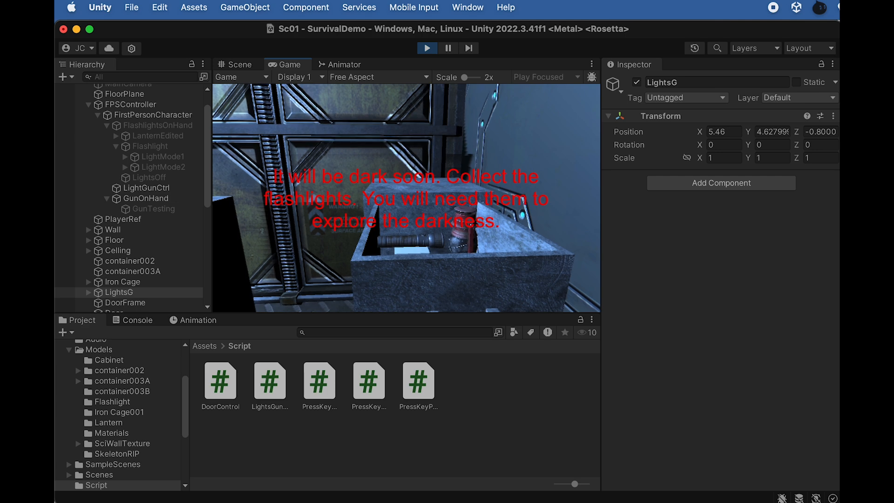
{"action": "key", "text": "w"}
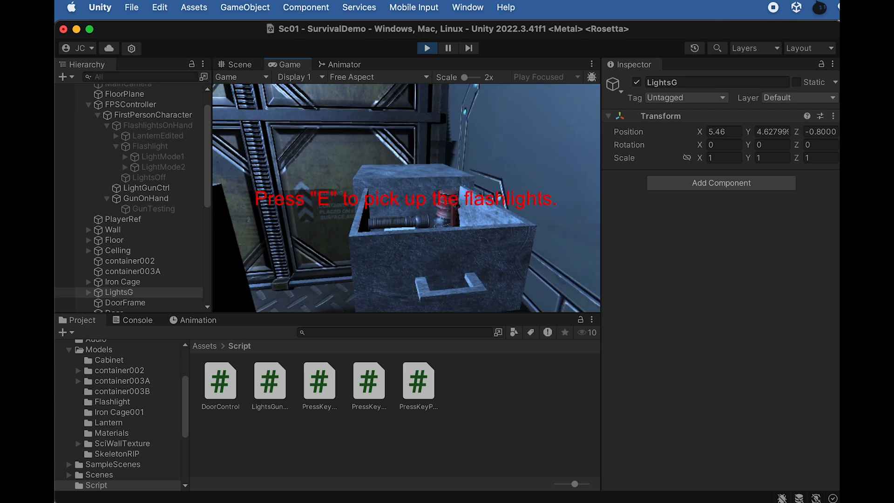
{"action": "key", "text": "e"}
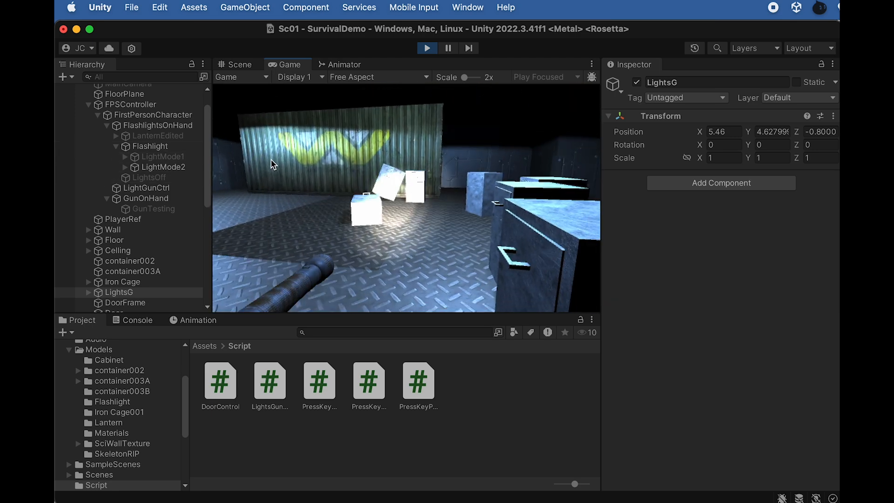
- Cycle repeatedly through the flashlight modes and the lantern in the room to test the light switching
{"action": "key", "text": "f"}
{"action": "key", "text": "f"}
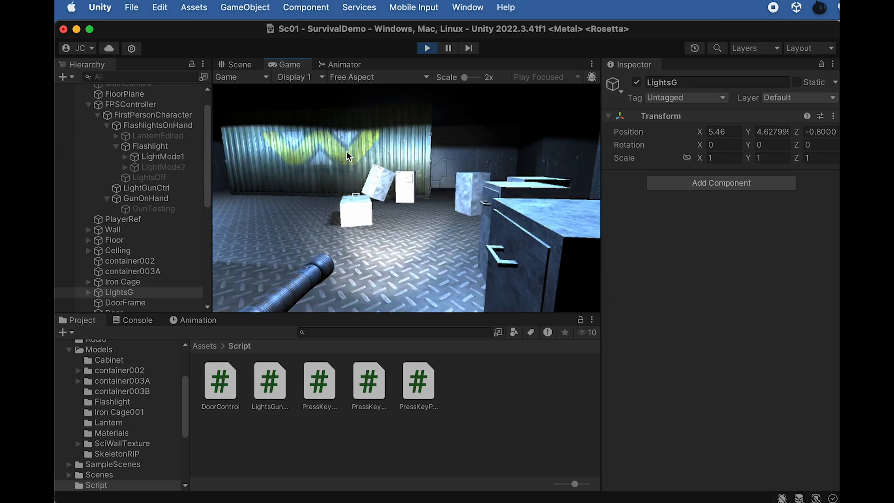
{"action": "key", "text": "f"}
{"action": "key", "text": "f"}
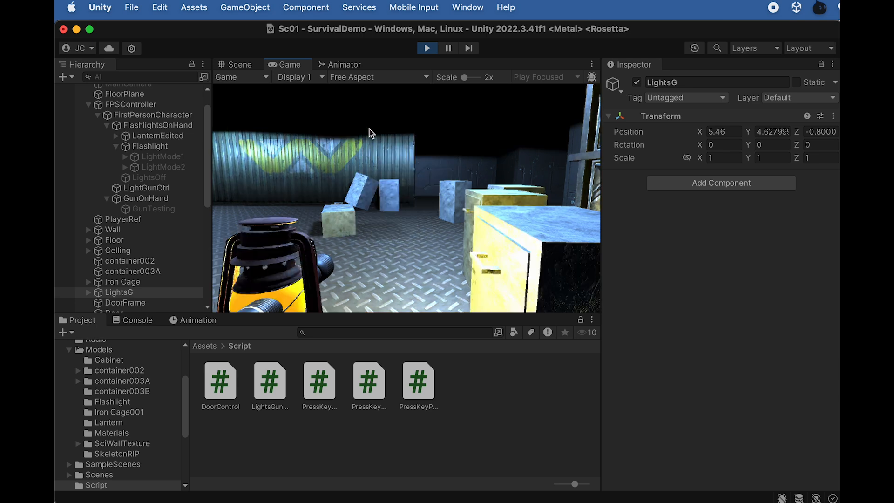
{"action": "key", "text": "f"}
{"action": "key", "text": "f"}
{"action": "key", "text": "f"}
{"action": "key", "text": "f"}
{"action": "key", "text": "f"}
{"action": "key", "text": "f"}
{"action": "key", "text": "f"}
- Walk the player along the walls while switching between the flashlight modes, lights off and the lantern
{"action": "key", "text": "w"}
{"action": "key", "text": "w"}
{"action": "key", "text": "f"}
{"action": "key", "text": "f"}
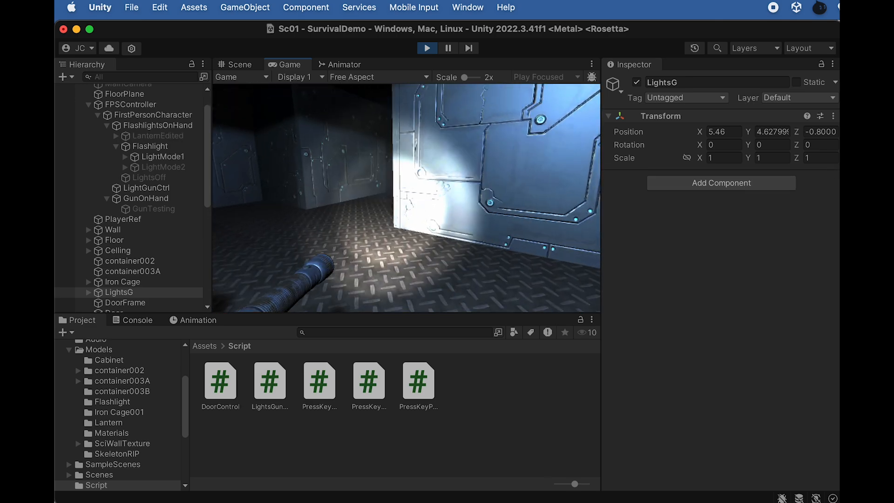
{"action": "key", "text": "w"}
{"action": "key", "text": "f"}
{"action": "key", "text": "f"}
{"action": "key", "text": "f"}
{"action": "key", "text": "f"}
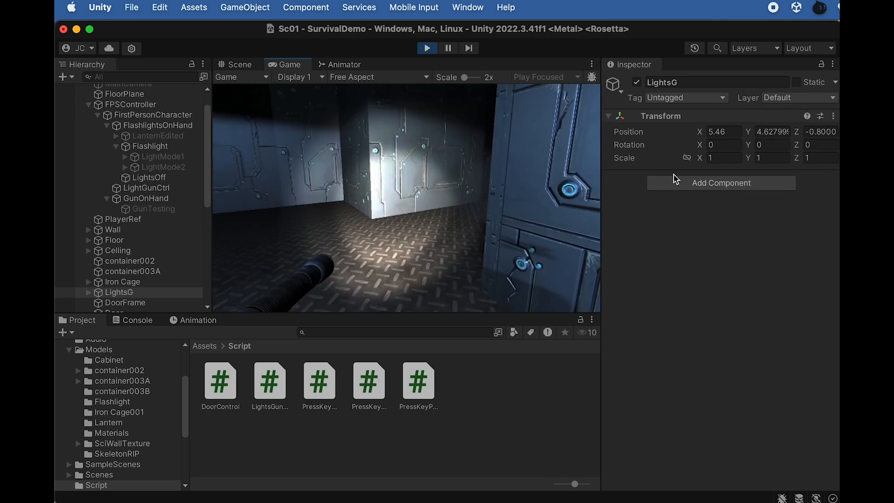
{"action": "key", "text": "f"}
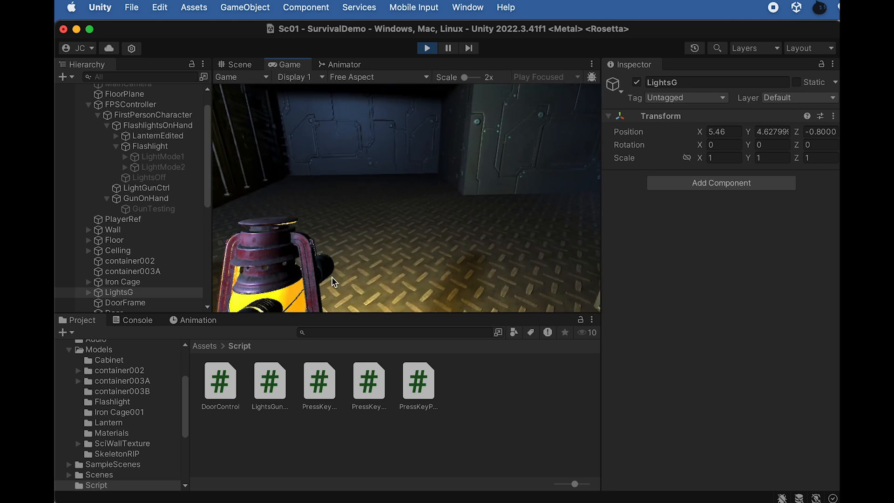
{"action": "key", "text": "f"}
{"action": "key", "text": "f"}
{"action": "key", "text": "f"}
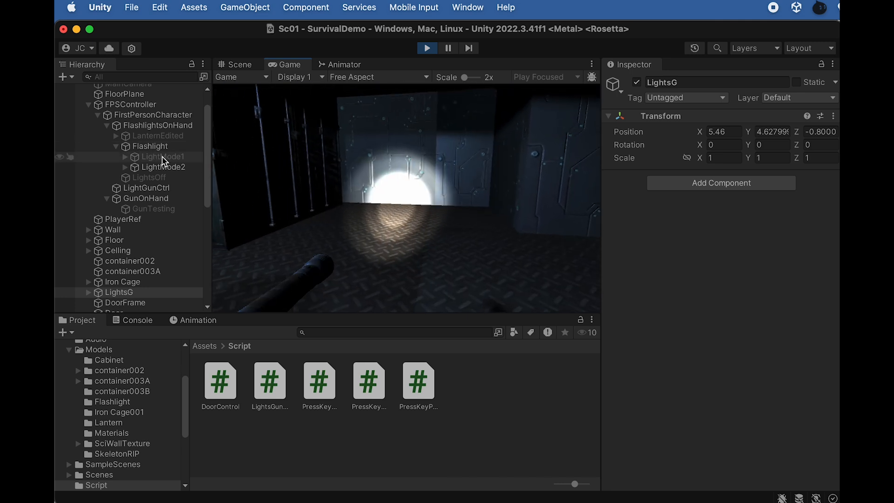
- Compare the light cycling with the active states of LightMode1, LightMode2 and LanternEdited, and stop the game
{"action": "key", "text": "f"}
{"action": "key", "text": "f"}
{"action": "key", "text": "f"}
{"action": "key", "text": "f"}
{"action": "key", "text": "f"}
{"action": "key", "text": "f"}
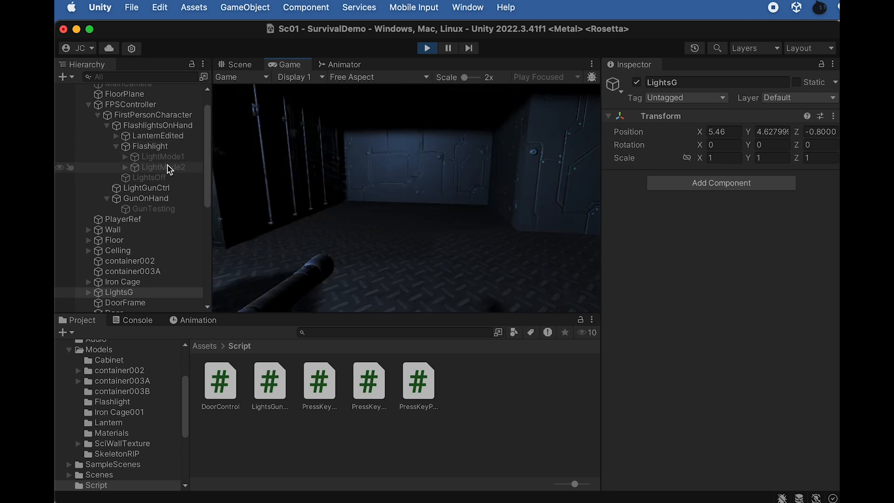
{"action": "key", "text": "f"}
{"action": "key", "text": "f"}
{"action": "key", "text": "f"}
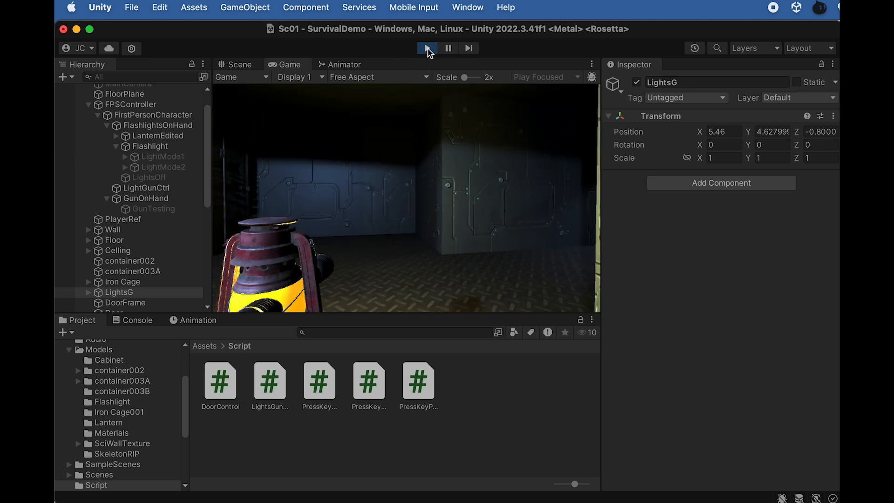
{"action": "left_click", "coordinate": [427, 48]}
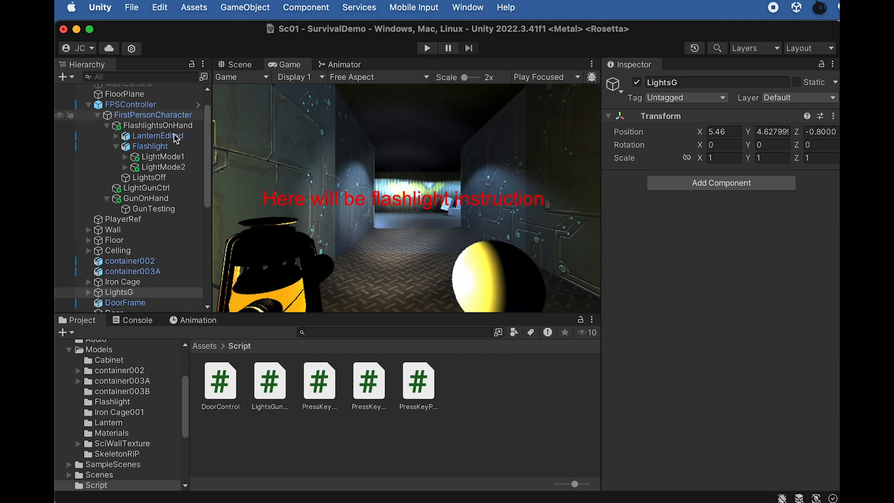
- Move LightMode1 and LightMode2 out of Flashlight to be direct children of FlashlightsOnHand
{"action": "left_click", "coordinate": [163, 157]}
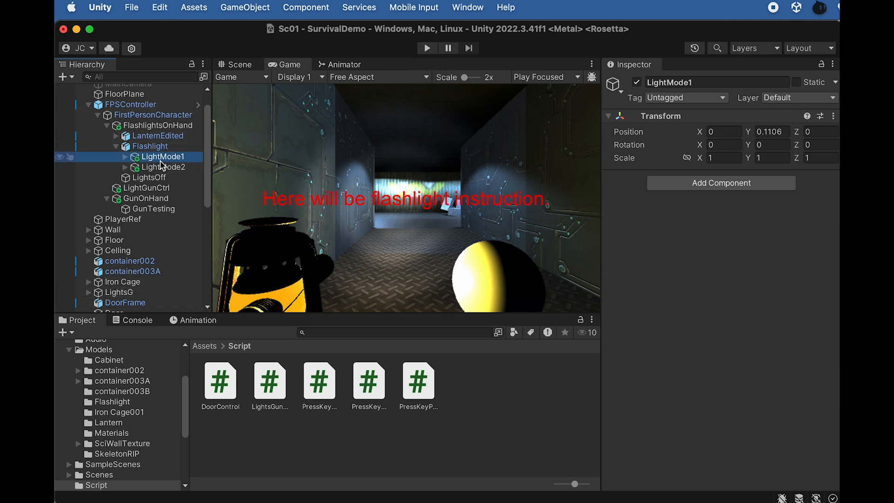
{"action": "left_click", "coordinate": [165, 167], "text": "shift"}
{"action": "left_click_drag", "start_coordinate": [161, 159], "coordinate": [146, 141]}
- Duplicate Flashlight, nesting the original under LightMode1 and the copy under LightMode2
{"action": "left_click", "coordinate": [156, 170]}
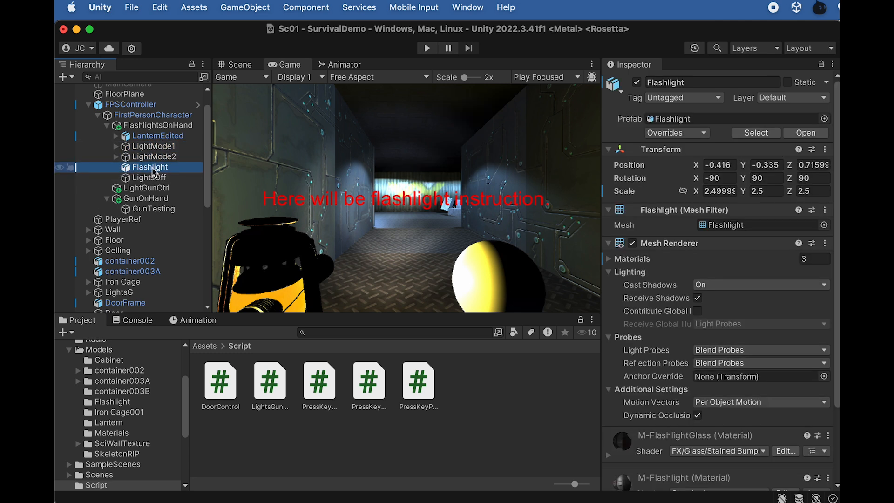
{"action": "key", "text": "super+d"}
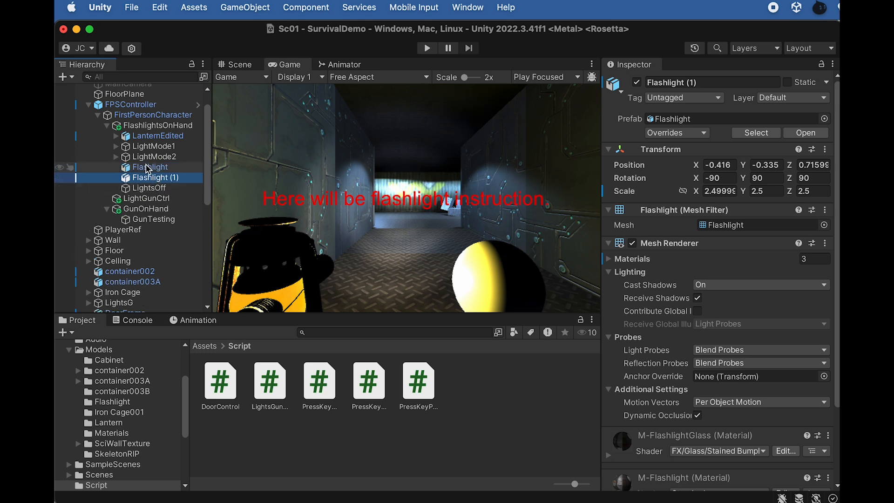
{"action": "left_click", "coordinate": [143, 170]}
{"action": "left_click_drag", "start_coordinate": [146, 163], "coordinate": [150, 146]}
{"action": "left_click_drag", "start_coordinate": [156, 209], "coordinate": [158, 201]}
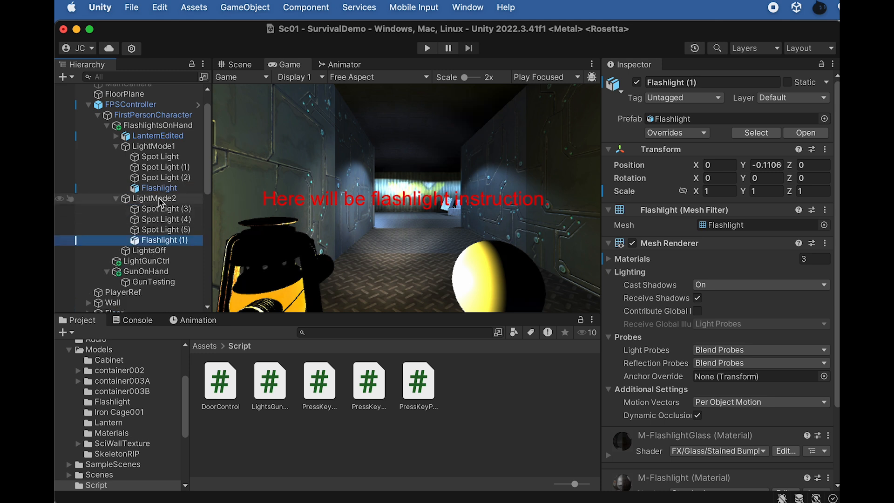
{"action": "left_click", "coordinate": [117, 147]}
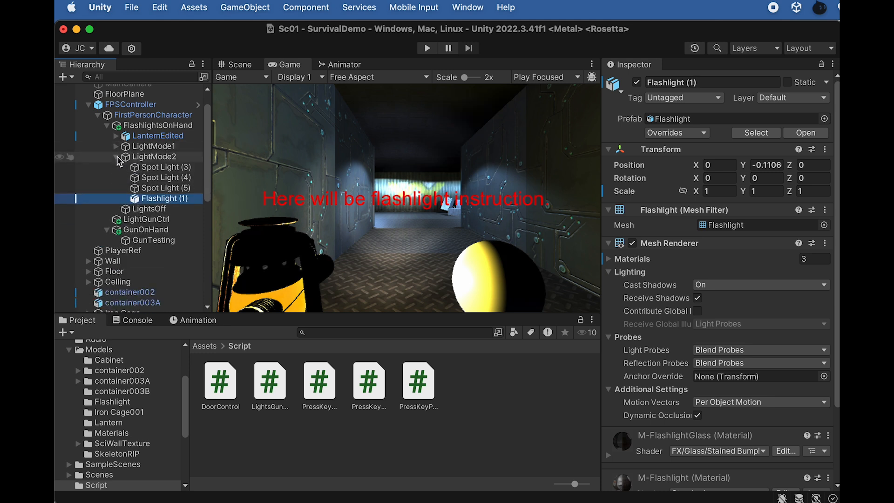
{"action": "left_click", "coordinate": [117, 157]}
- Deactivate LanternEdited and LightMode1 under FlashlightsOnHand
{"action": "left_click", "coordinate": [150, 158]}
{"action": "left_click", "coordinate": [148, 136]}
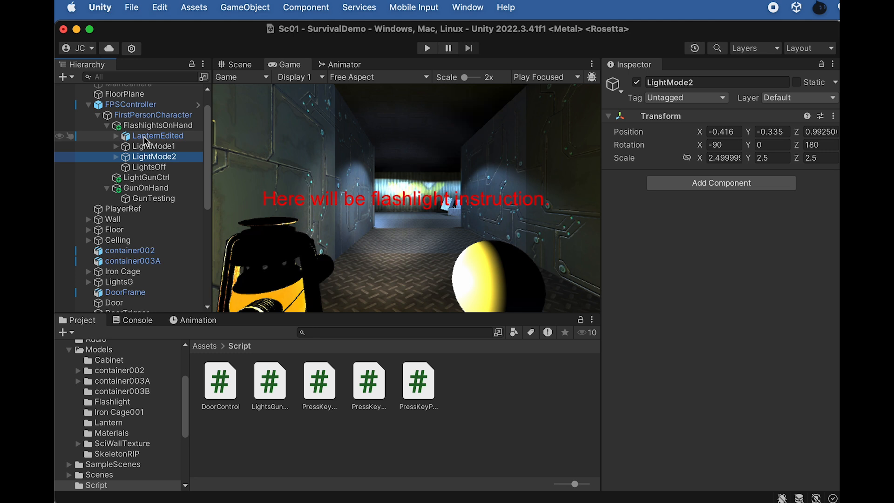
{"action": "left_click", "coordinate": [637, 83]}
{"action": "left_click", "coordinate": [158, 146]}
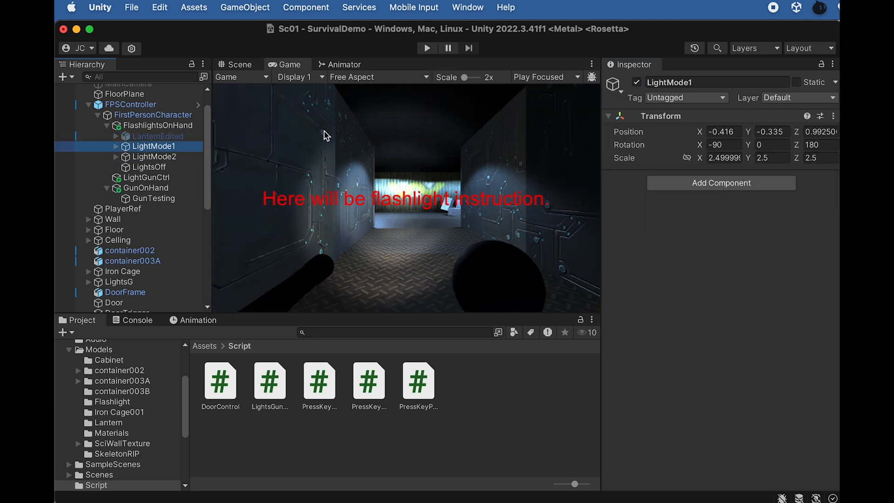
{"action": "left_click", "coordinate": [637, 83]}
- Deactivate the LightMode2 object
{"action": "left_click", "coordinate": [169, 158]}
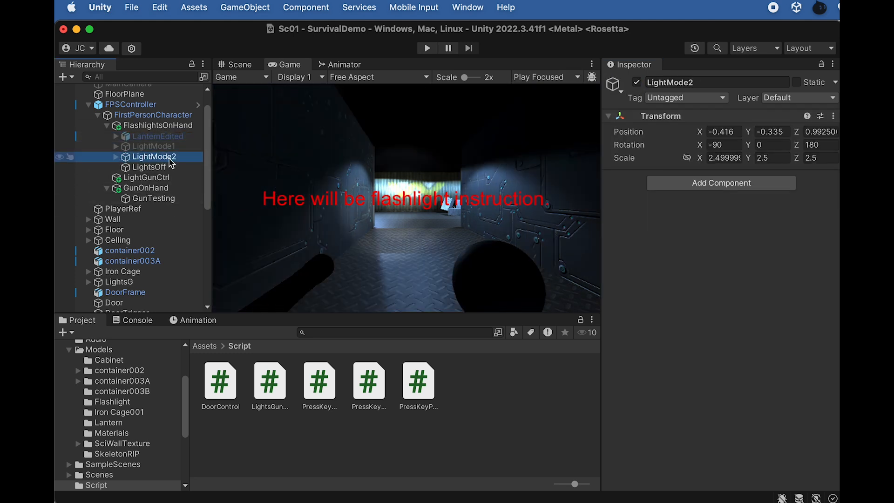
{"action": "left_click", "coordinate": [163, 147]}
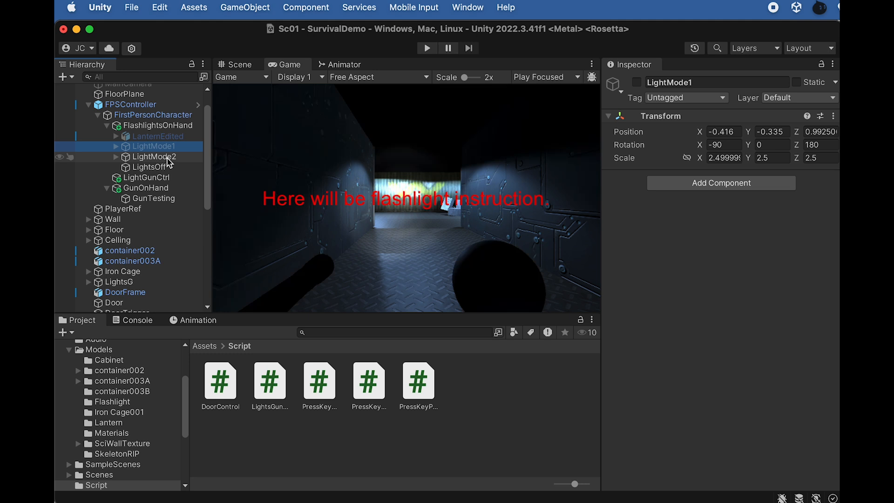
{"action": "left_click", "coordinate": [154, 157]}
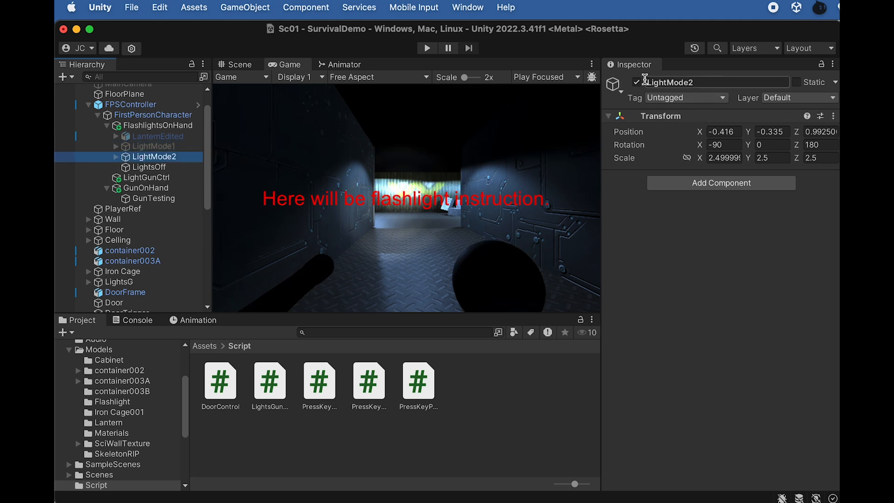
{"action": "left_click", "coordinate": [637, 83]}
- Toggle LightMode1 on and off to check its flashlight model and beam, leaving it active
{"action": "left_click", "coordinate": [171, 147]}
{"action": "left_click", "coordinate": [637, 83]}
{"action": "left_click", "coordinate": [637, 83]}
{"action": "left_click", "coordinate": [637, 83]}
{"action": "left_click", "coordinate": [637, 83]}
{"action": "left_click", "coordinate": [637, 84]}
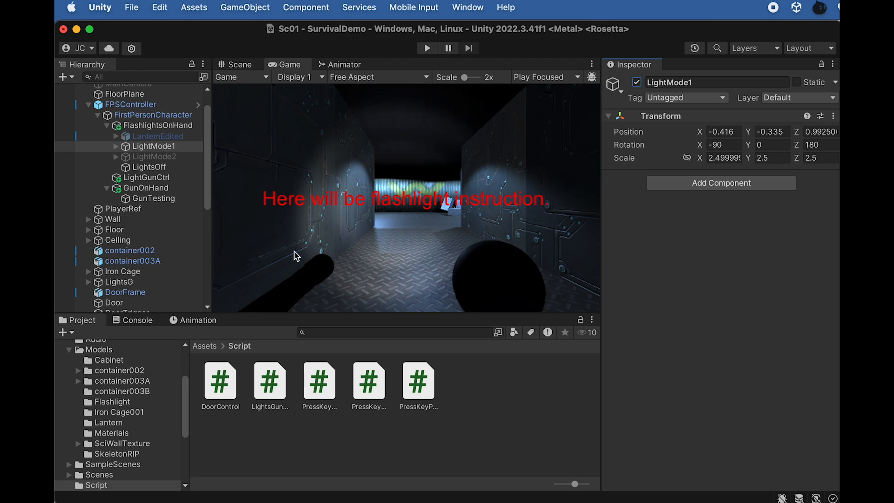
- Add a point light as a child of LightMode1, keeping its default name
{"action": "left_click", "coordinate": [235, 64]}
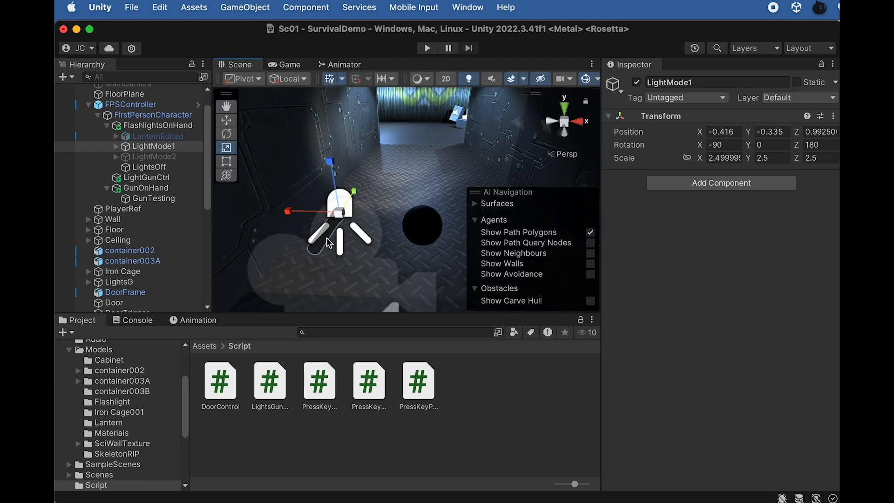
{"action": "scroll", "coordinate": [372, 231], "scroll_direction": "down", "scroll_amount": 5}
{"action": "scroll", "coordinate": [378, 231], "scroll_direction": "up", "scroll_amount": 5}
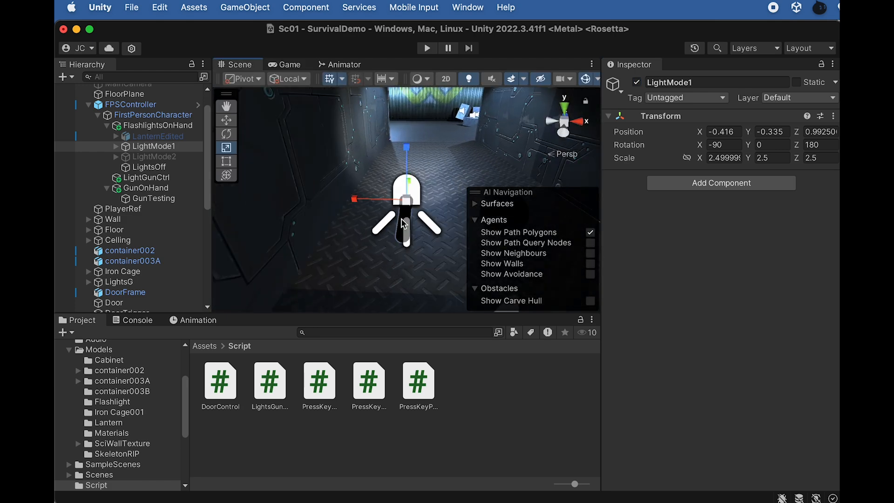
{"action": "left_click_drag", "start_coordinate": [408, 233], "coordinate": [245, 215], "text": "alt"}
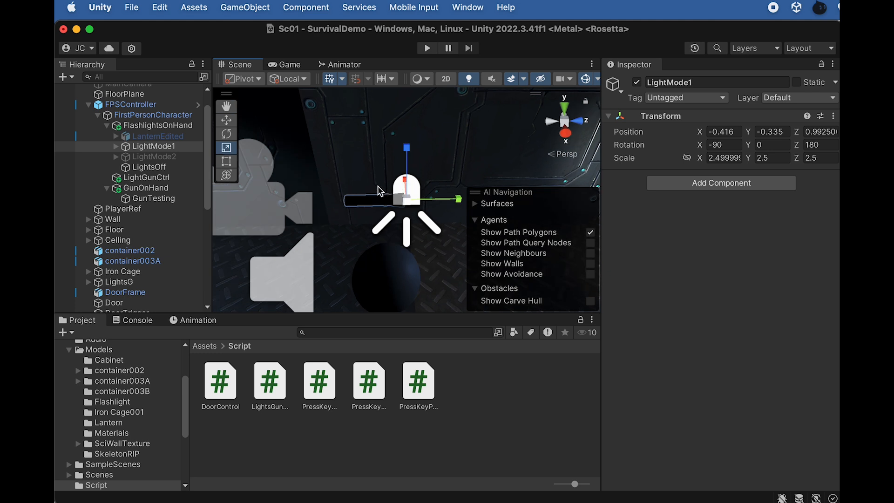
{"action": "scroll", "coordinate": [383, 190], "scroll_direction": "up", "scroll_amount": 1}
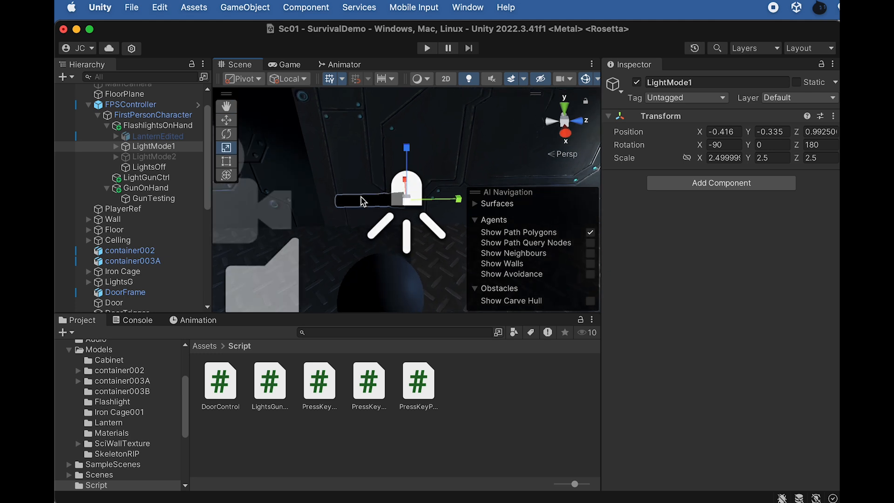
{"action": "right_click", "coordinate": [153, 146]}
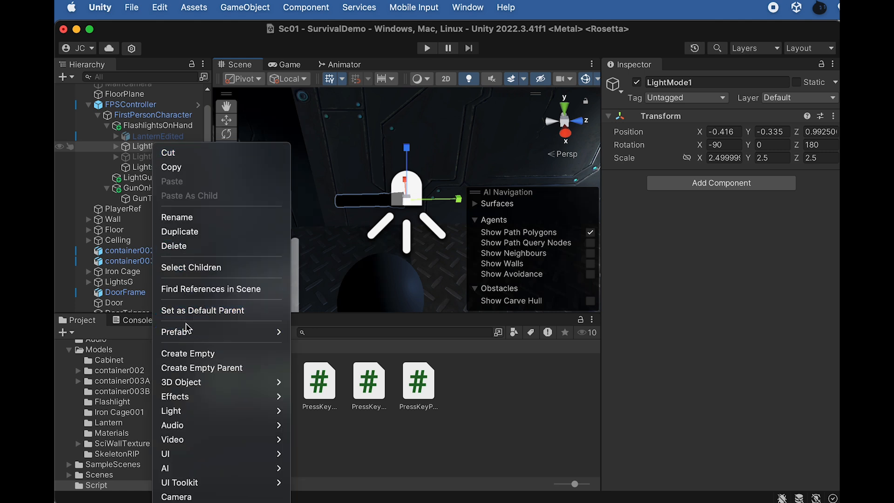
{"action": "mouse_move", "coordinate": [226, 411]}
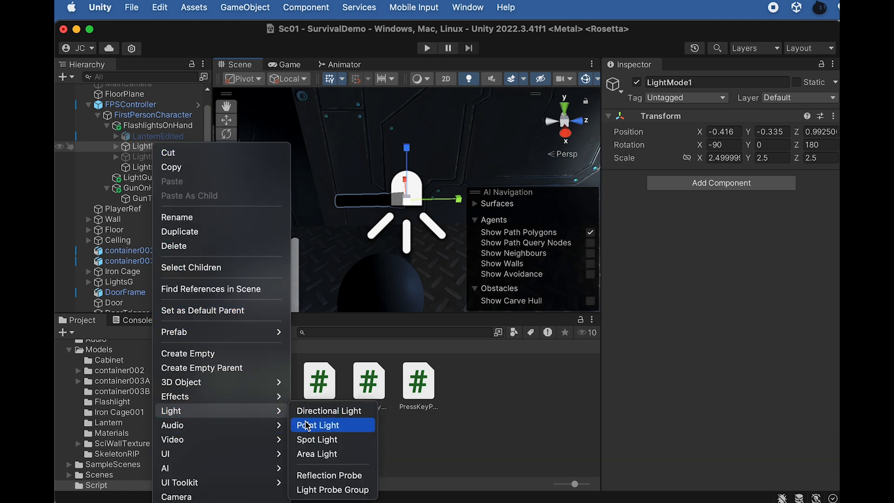
{"action": "left_click", "coordinate": [319, 425]}
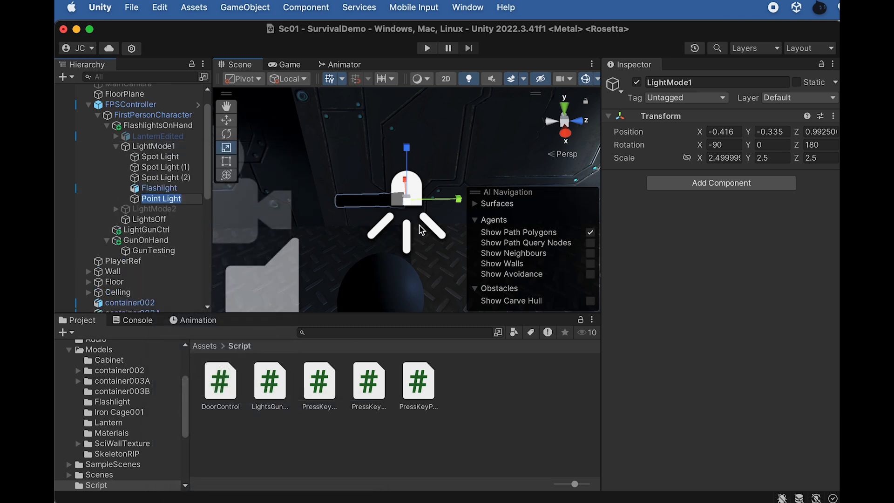
{"action": "key", "text": "Return"}
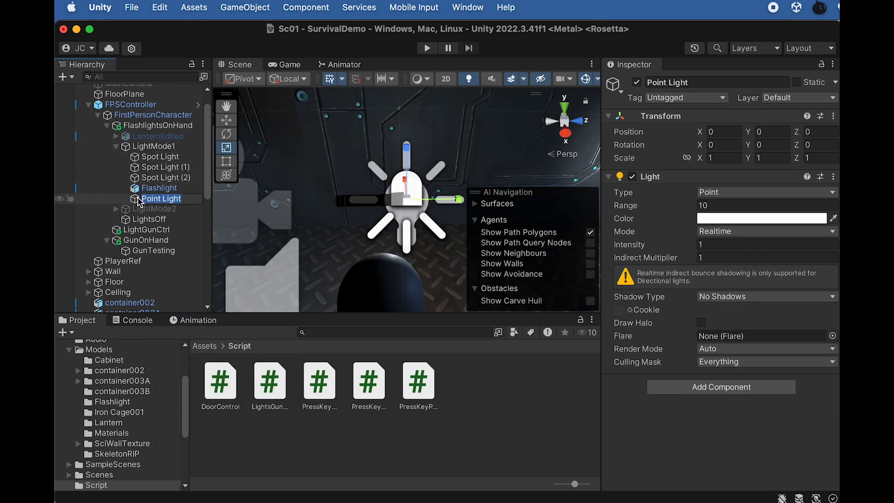
- Move LightMode1's point light back along the flashlight and slightly above it, to about Y -0.122, Z 0.041
{"action": "key", "text": "w"}
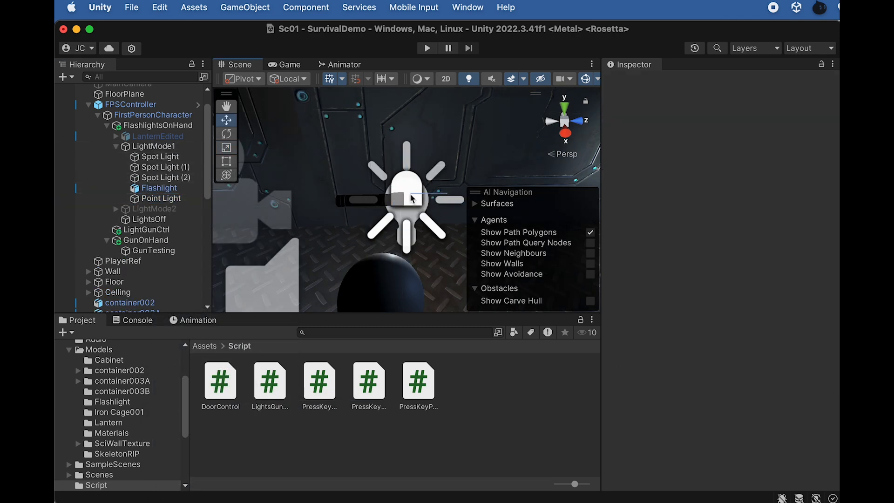
{"action": "left_click_drag", "start_coordinate": [454, 201], "coordinate": [369, 146]}
{"action": "key", "text": "f"}
{"action": "left_click_drag", "start_coordinate": [406, 211], "coordinate": [464, 234], "text": "alt"}
{"action": "middle_click_drag", "start_coordinate": [397, 197], "coordinate": [313, 197]}
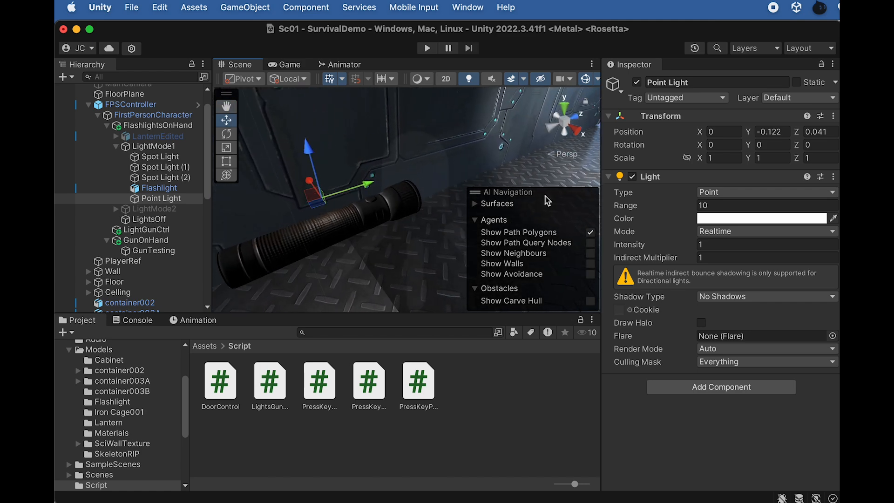
- Set the point light's range to 0.5 and its intensity to 5
{"action": "left_click_drag", "start_coordinate": [634, 205], "coordinate": [571, 208]}
{"action": "scroll", "coordinate": [396, 195], "scroll_direction": "up", "scroll_amount": 3}
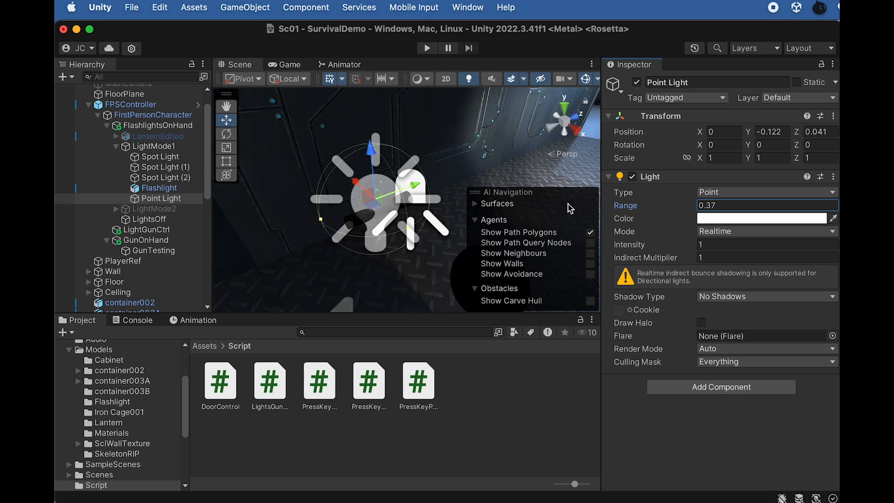
{"action": "scroll", "coordinate": [396, 209], "scroll_direction": "up", "scroll_amount": 3}
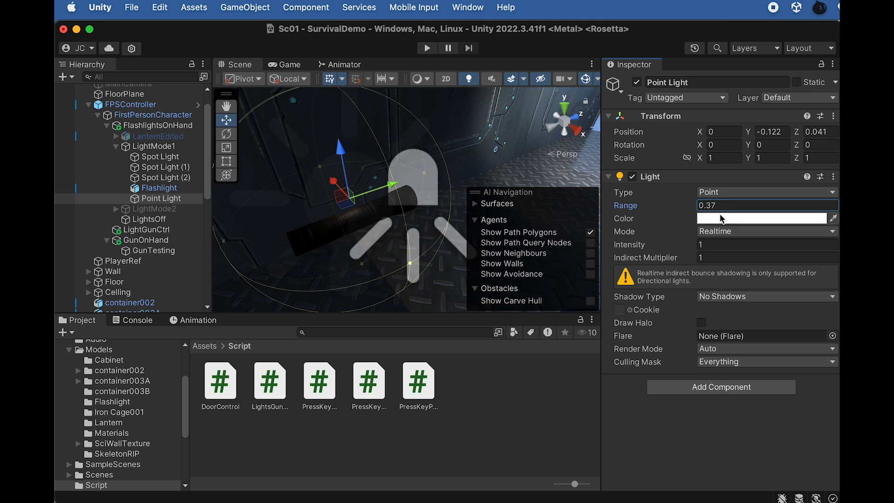
{"action": "left_click", "coordinate": [722, 216]}
{"action": "left_click", "coordinate": [686, 216]}
{"action": "left_click_drag", "start_coordinate": [632, 247], "coordinate": [657, 238]}
{"action": "left_click", "coordinate": [634, 209]}
{"action": "left_click_drag", "start_coordinate": [636, 209], "coordinate": [638, 209]}
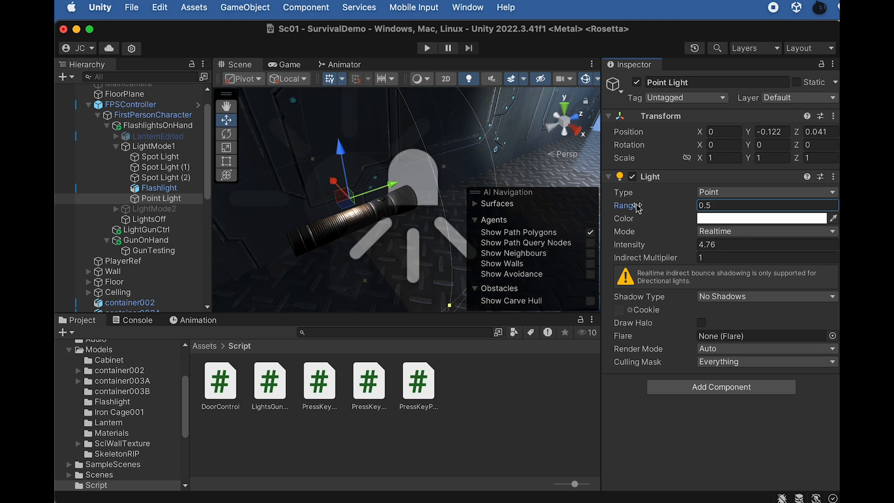
{"action": "left_click", "coordinate": [671, 246]}
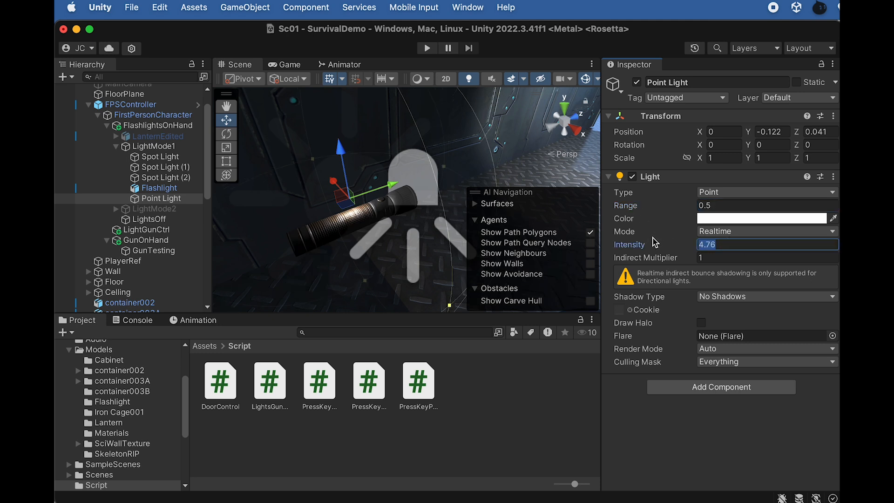
{"action": "type", "text": "5"}
- Tint the point light pale yellow (F7FFB1) and shift it to about Y -0.106, Z 0.0521 above the flashlight
{"action": "left_click_drag", "start_coordinate": [394, 186], "coordinate": [407, 193]}
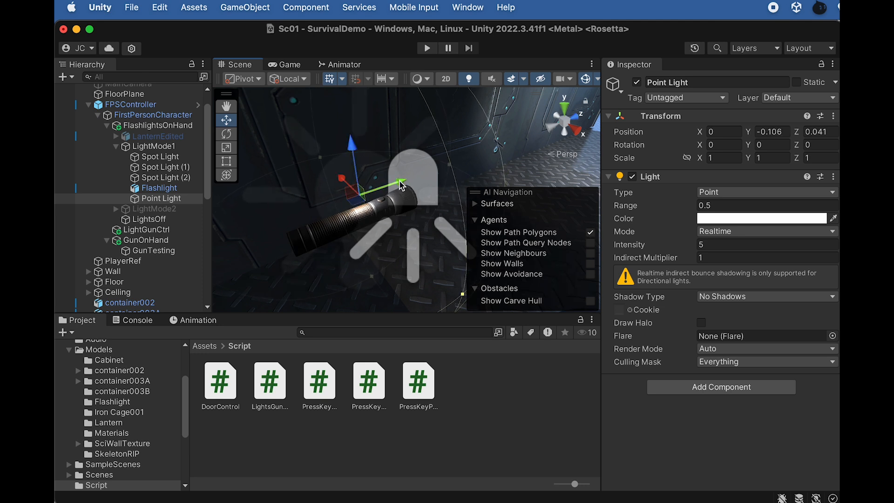
{"action": "left_click", "coordinate": [735, 218]}
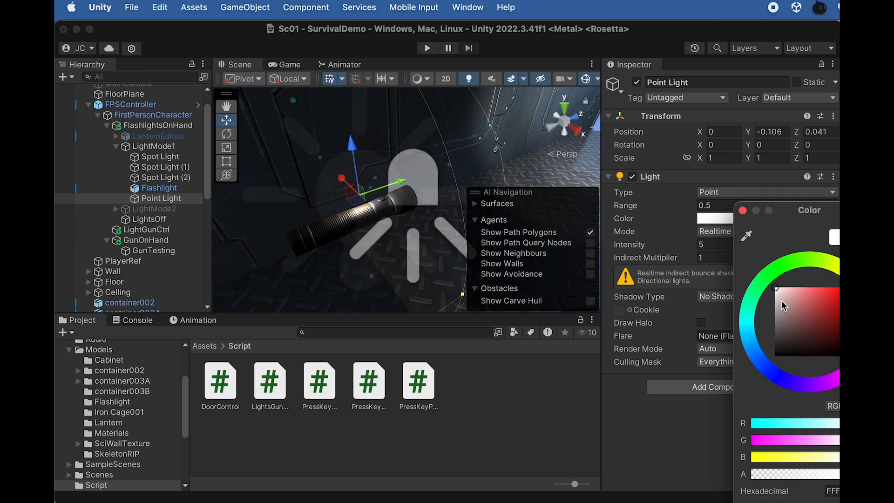
{"action": "left_click_drag", "start_coordinate": [798, 207], "coordinate": [731, 198]}
{"action": "left_click_drag", "start_coordinate": [691, 335], "coordinate": [692, 323]}
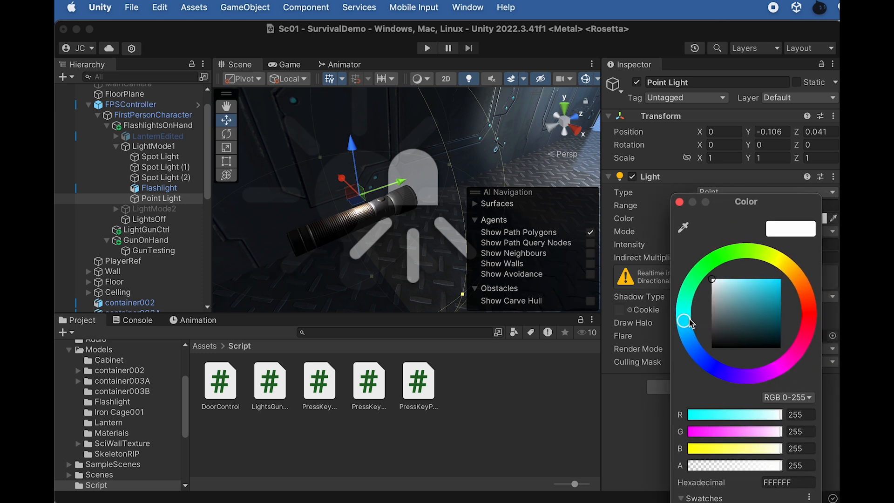
{"action": "left_click", "coordinate": [771, 256]}
{"action": "left_click_drag", "start_coordinate": [740, 282], "coordinate": [734, 276]}
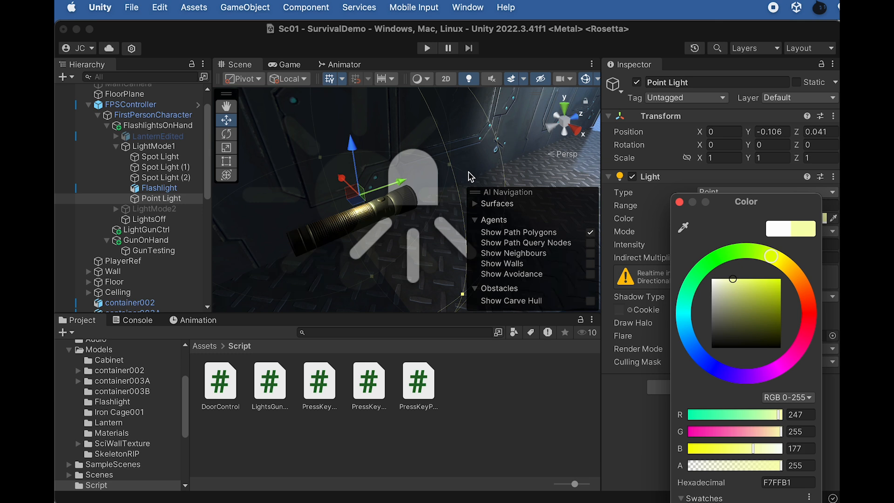
{"action": "left_click", "coordinate": [678, 201]}
{"action": "left_click_drag", "start_coordinate": [353, 139], "coordinate": [354, 144]}
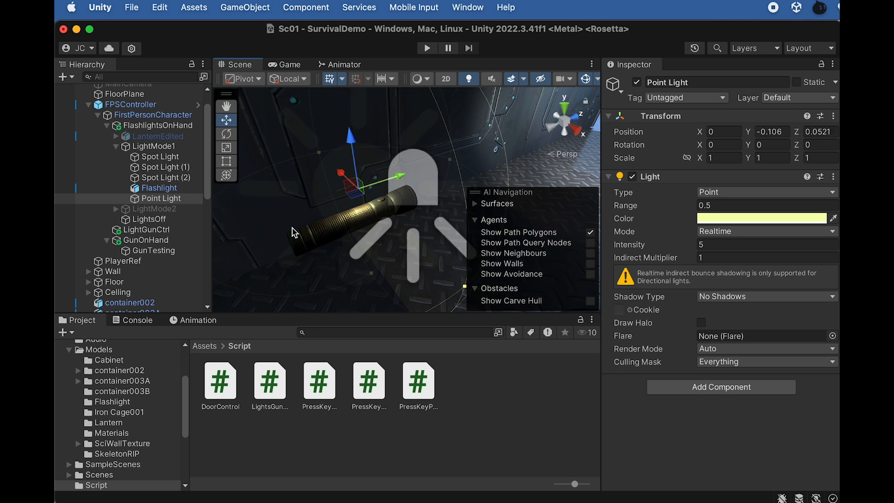
- Duplicate LightMode1's Point Light and nest the copy under LightMode2
{"action": "left_click", "coordinate": [173, 199]}
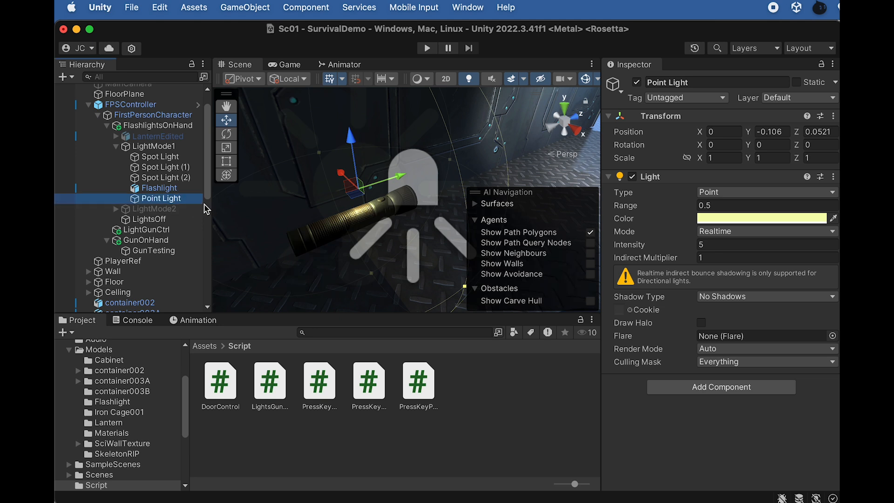
{"action": "key", "text": "super+d"}
{"action": "left_click_drag", "start_coordinate": [155, 220], "coordinate": [153, 219]}
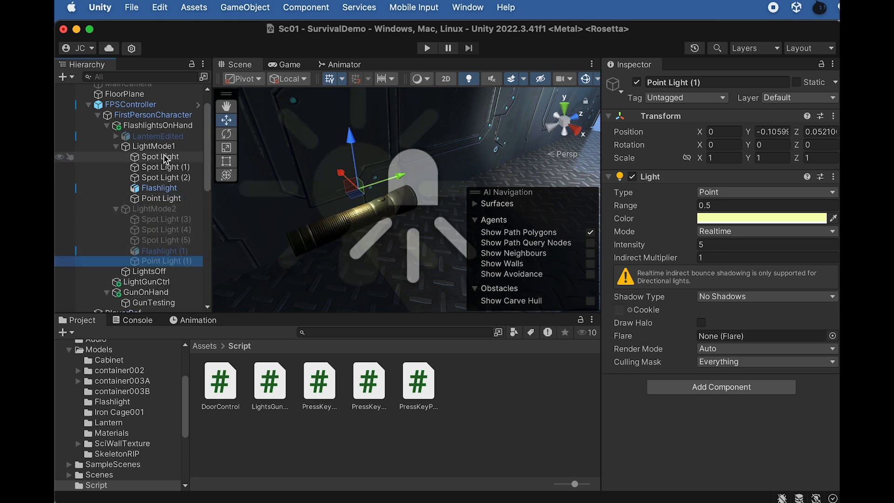
- Check the lit flashlight in the game view and reactivate LanternEdited and LightMode2 under FlashlightsOnHand
{"action": "left_click", "coordinate": [286, 65]}
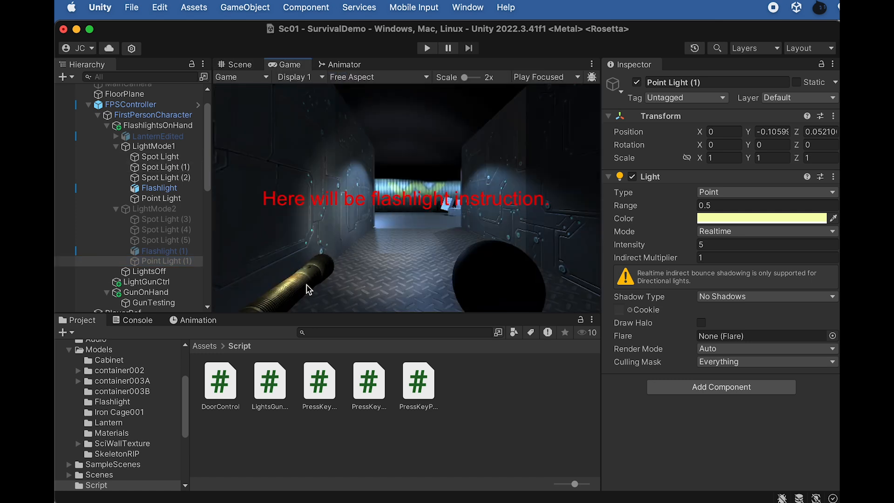
{"action": "left_click", "coordinate": [153, 147]}
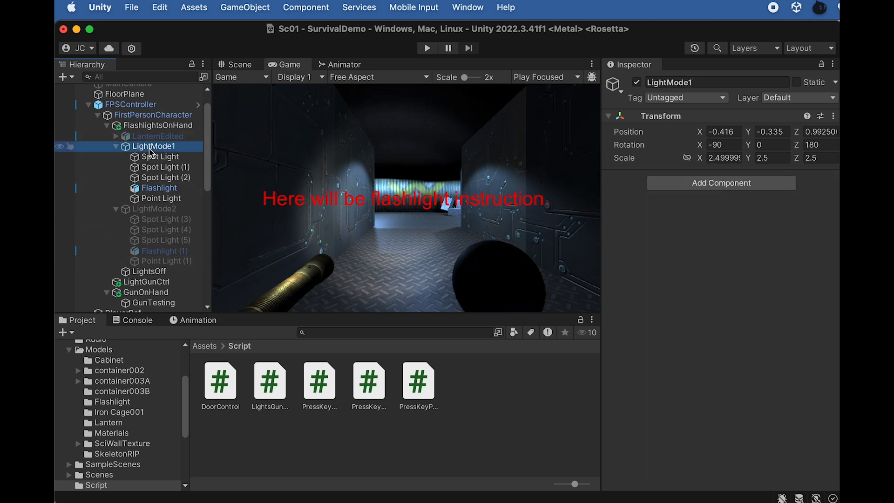
{"action": "left_click", "coordinate": [116, 209]}
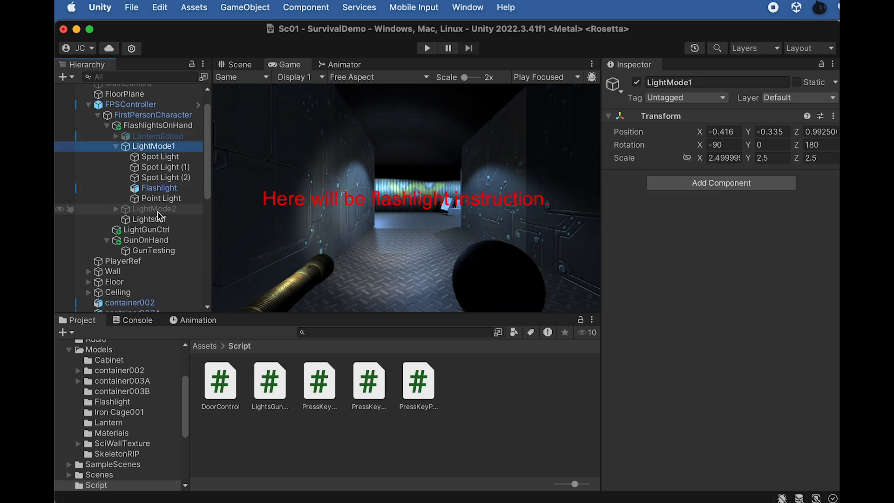
{"action": "left_click", "coordinate": [157, 210]}
{"action": "left_click", "coordinate": [172, 138], "text": "super"}
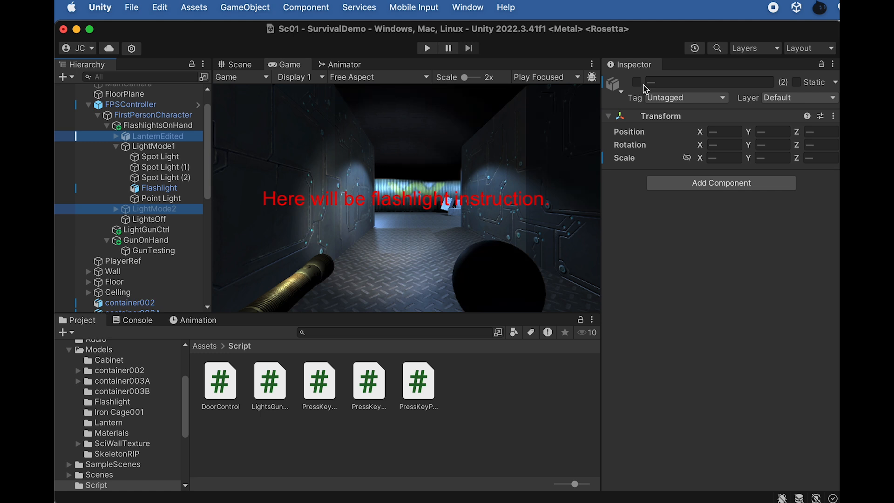
{"action": "left_click", "coordinate": [637, 82]}
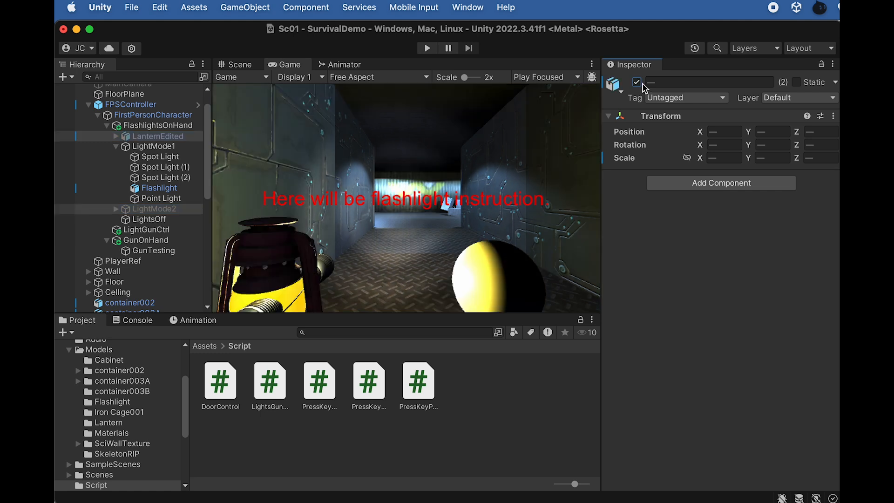
{"action": "left_click", "coordinate": [106, 126]}
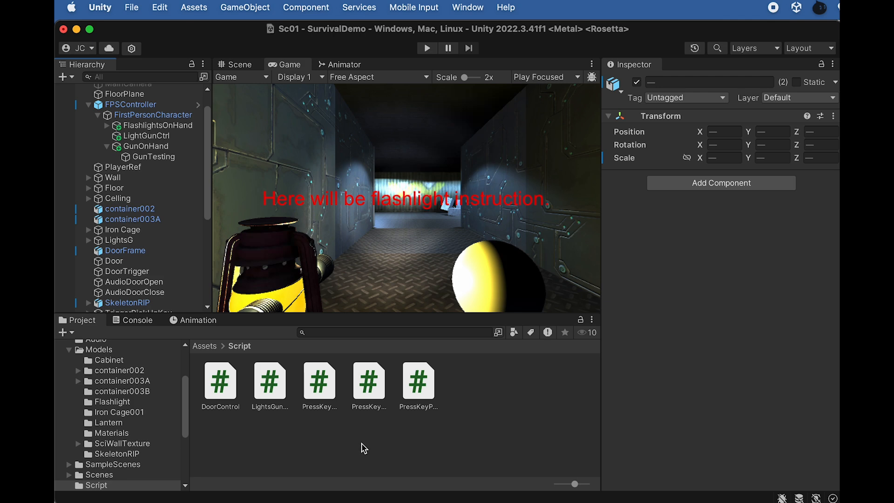
- Switch to Dreamweaver to check the light-switching key in LightsGunCtrl.cs, and return to Unity
{"action": "key", "text": "super+Tab"}
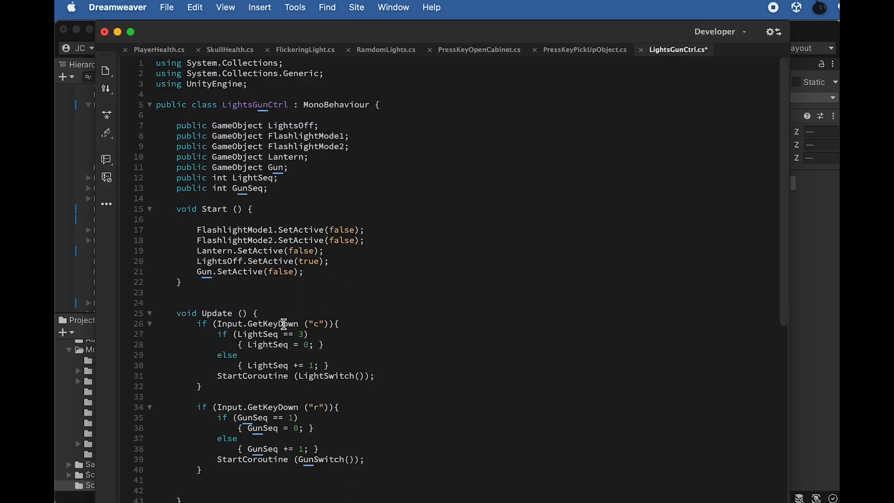
{"action": "left_click", "coordinate": [334, 311]}
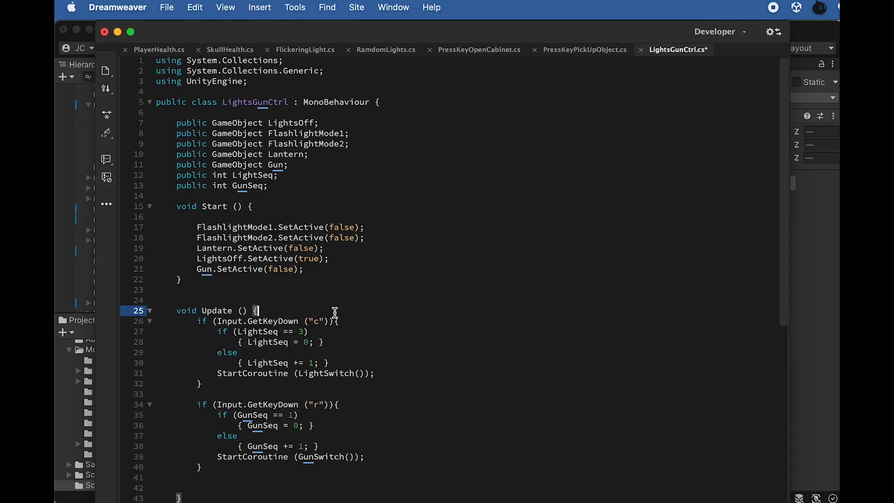
{"action": "key", "text": "super+Tab"}
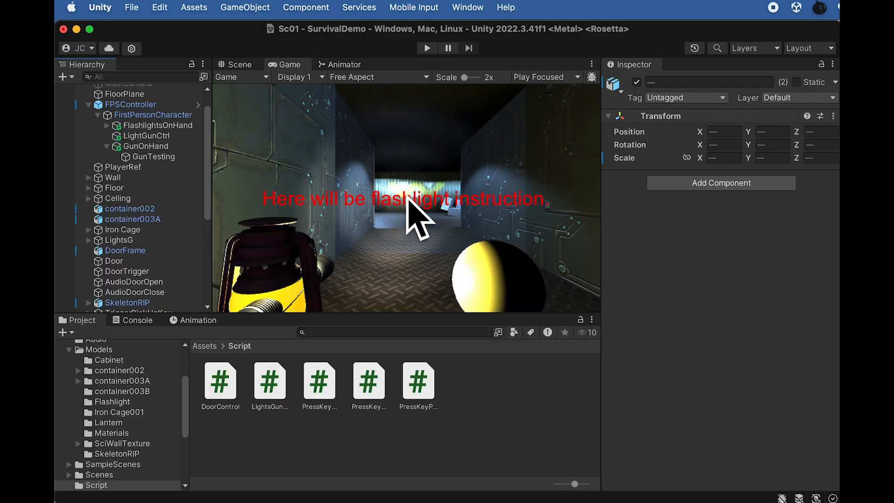
- Replace the text of InstructionToUseFlashlight under Canvas with: Press "C" to switch flashlights
{"action": "scroll", "coordinate": [130, 230], "scroll_direction": "down", "scroll_amount": 10}
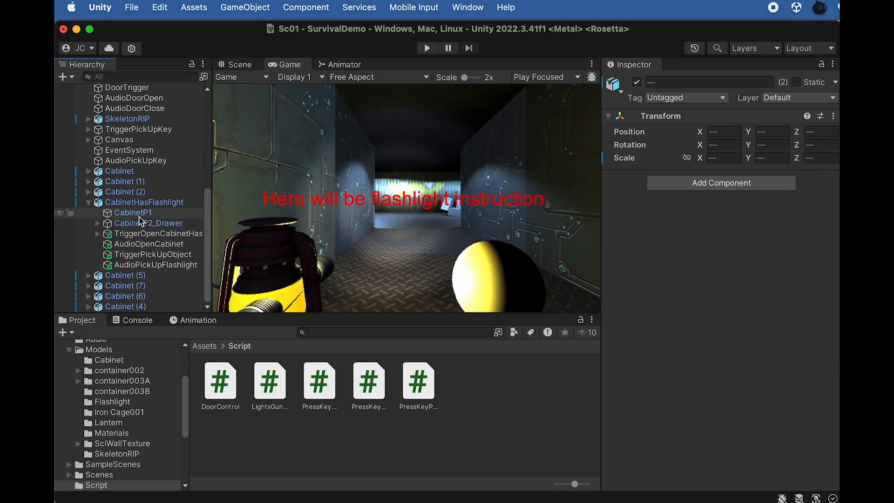
{"action": "scroll", "coordinate": [134, 215], "scroll_direction": "up", "scroll_amount": 3}
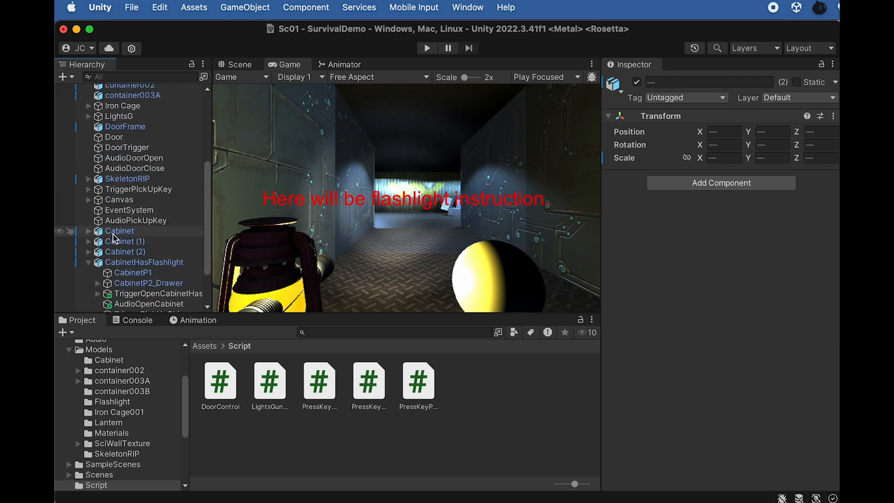
{"action": "scroll", "coordinate": [118, 251], "scroll_direction": "down", "scroll_amount": 3}
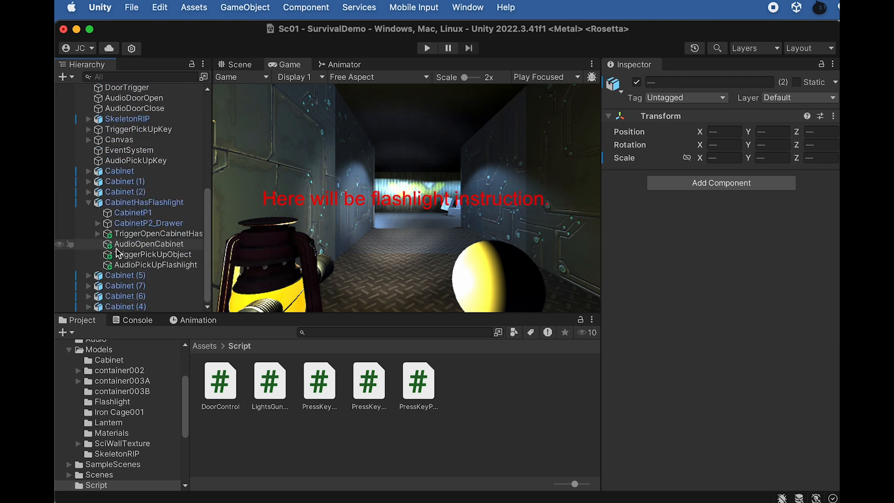
{"action": "left_click", "coordinate": [88, 140]}
{"action": "left_click", "coordinate": [148, 203]}
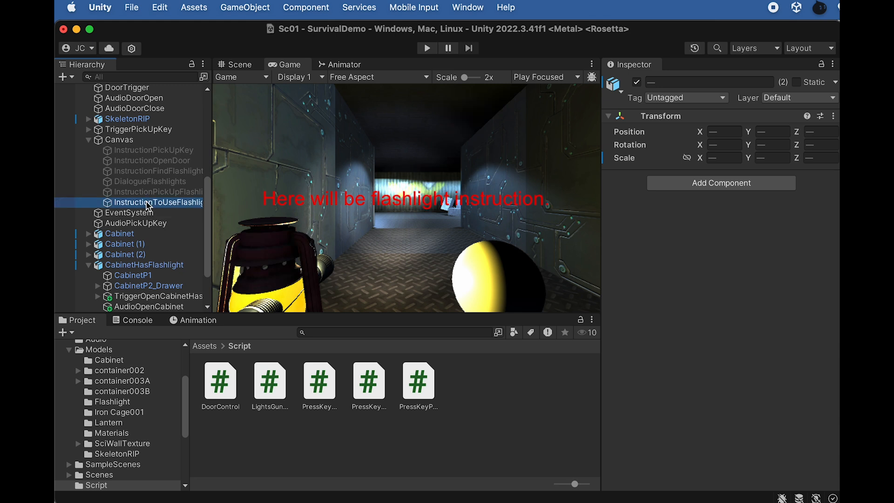
{"action": "left_click", "coordinate": [721, 306]}
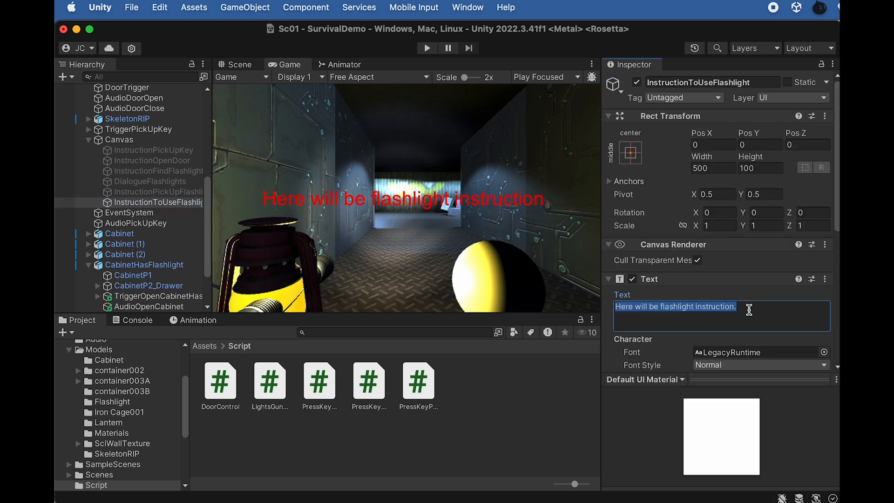
{"action": "type", "text": "Press"}
{"action": "key", "text": "BackSpace"}
{"action": "key", "text": "BackSpace"}
{"action": "key", "text": "BackSpace"}
{"action": "type", "text": "ess \"E\""}
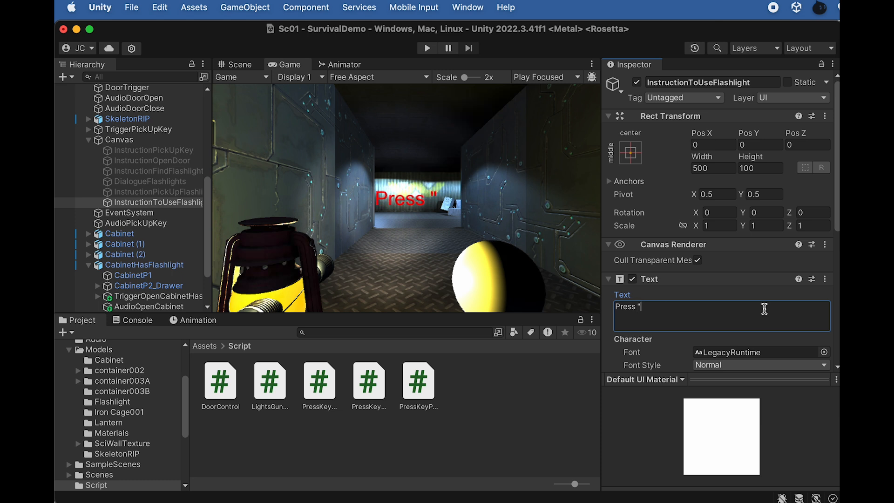
{"action": "key", "text": "BackSpace"}
{"action": "key", "text": "BackSpace"}
{"action": "type", "text": "C\""}
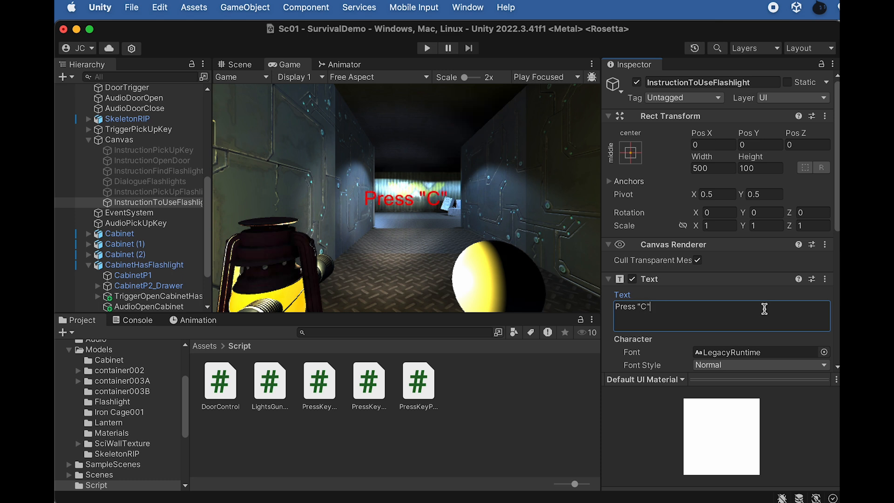
{"action": "type", "text": " to swe"}
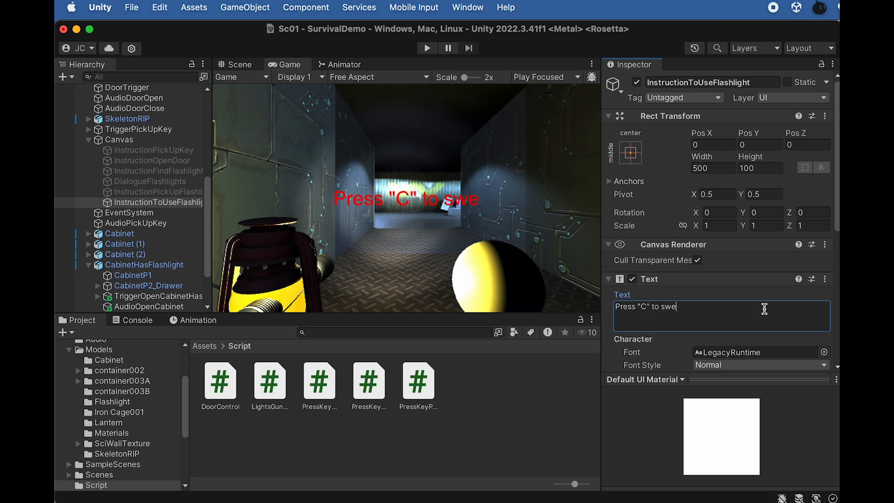
{"action": "key", "text": "BackSpace"}
{"action": "type", "text": "itch "}
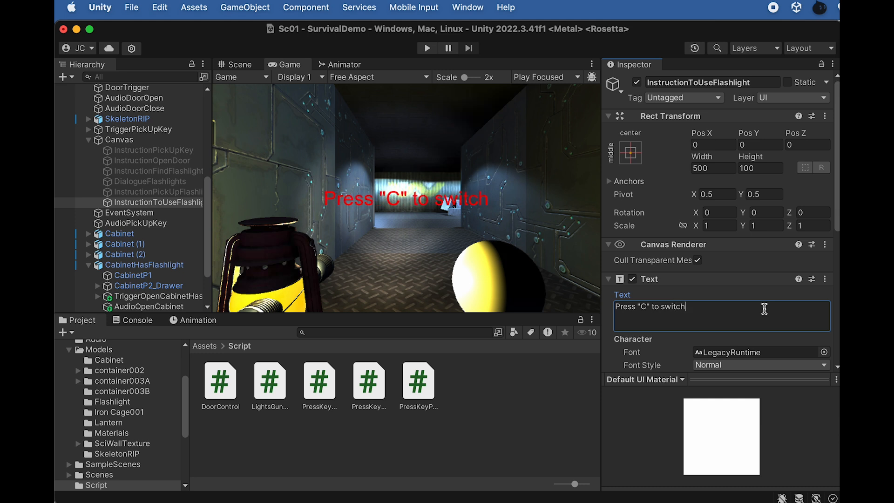
{"action": "type", "text": "flashlig"}
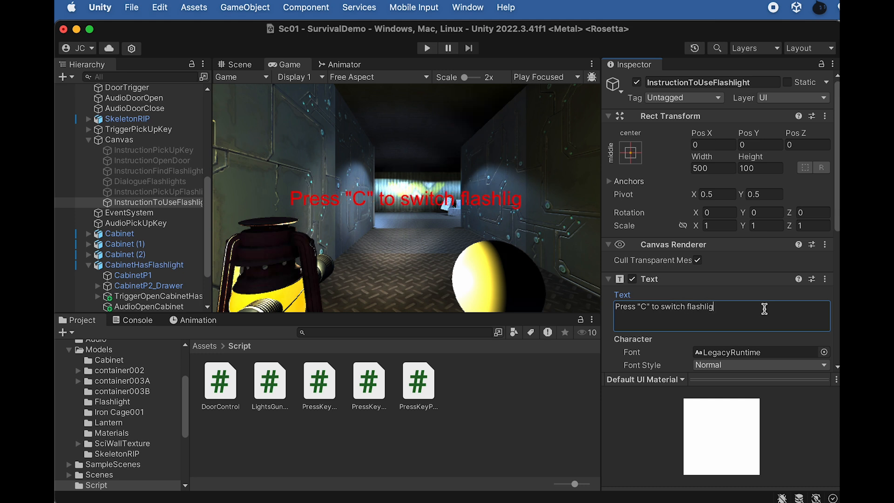
{"action": "type", "text": "hts."}
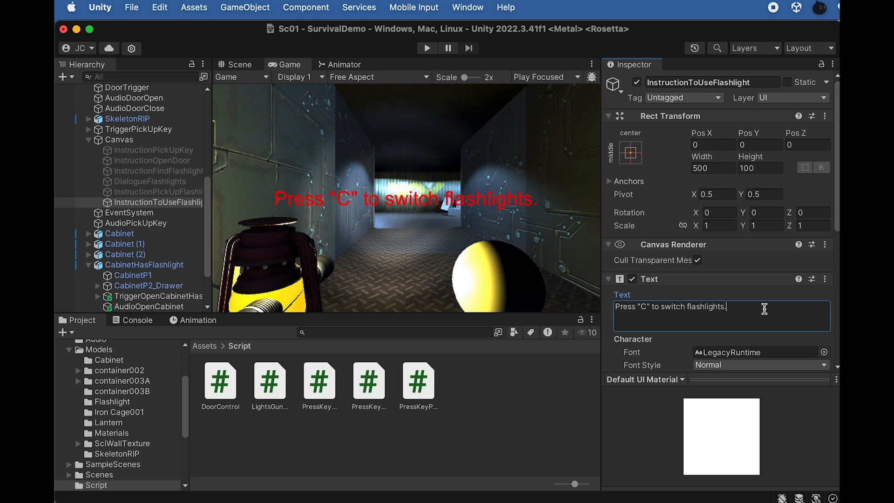
- Compare the DialogueFlashlights text with the InstructionToUseFlashlight text under Canvas
{"action": "left_click", "coordinate": [149, 192]}
{"action": "left_click", "coordinate": [154, 202]}
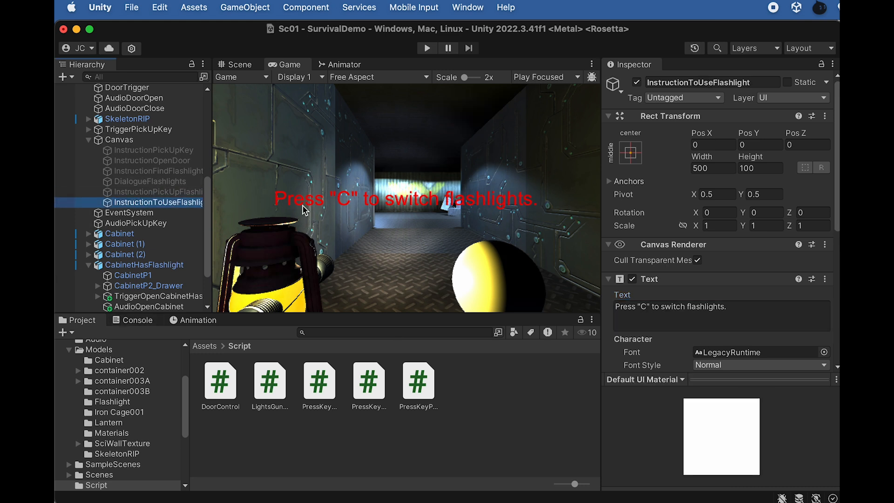
{"action": "left_click", "coordinate": [163, 182]}
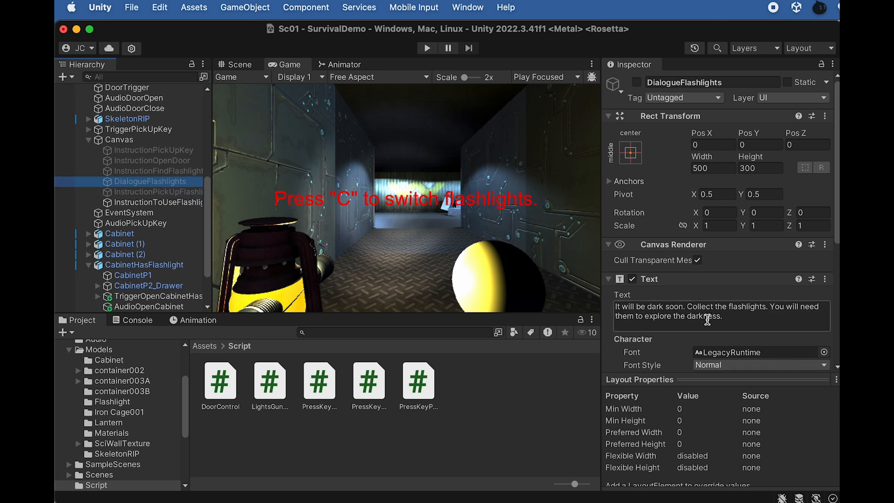
{"action": "left_click", "coordinate": [181, 203]}
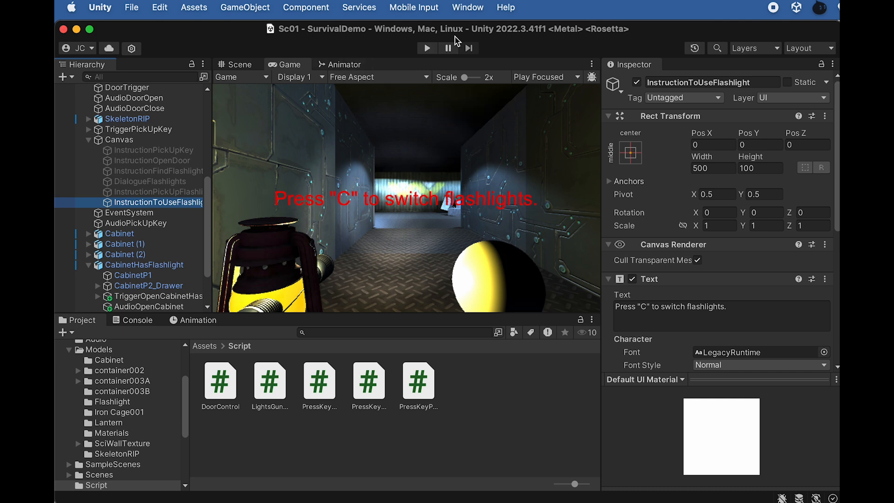
- Play-test the scene: walk to the flashlight cabinet, open its drawer and approach the flashlights inside
{"action": "left_click", "coordinate": [426, 48]}
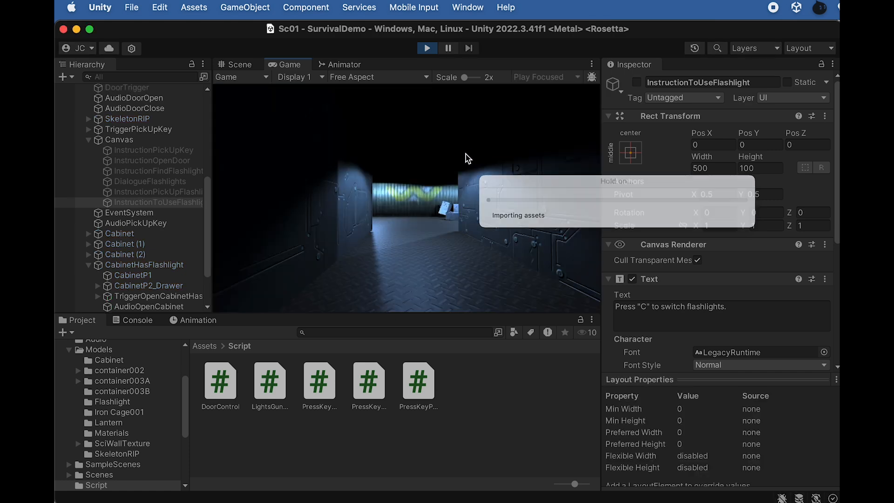
{"action": "key", "text": "w"}
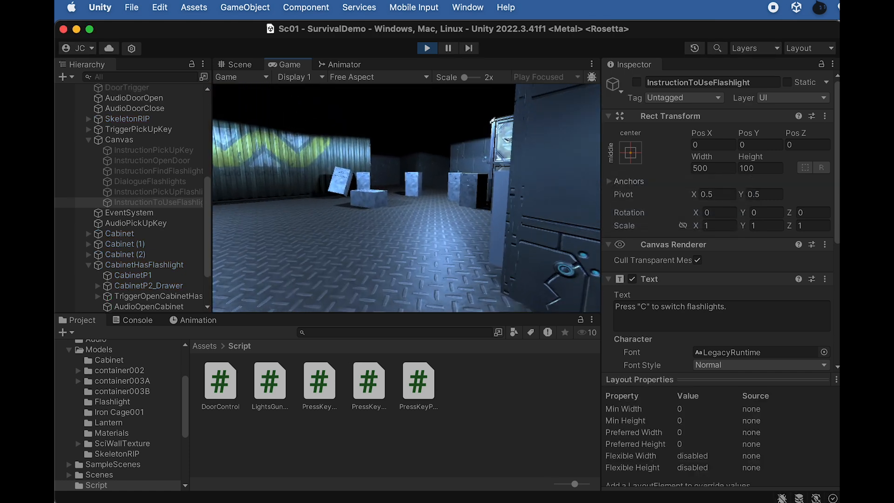
{"action": "key", "text": "w"}
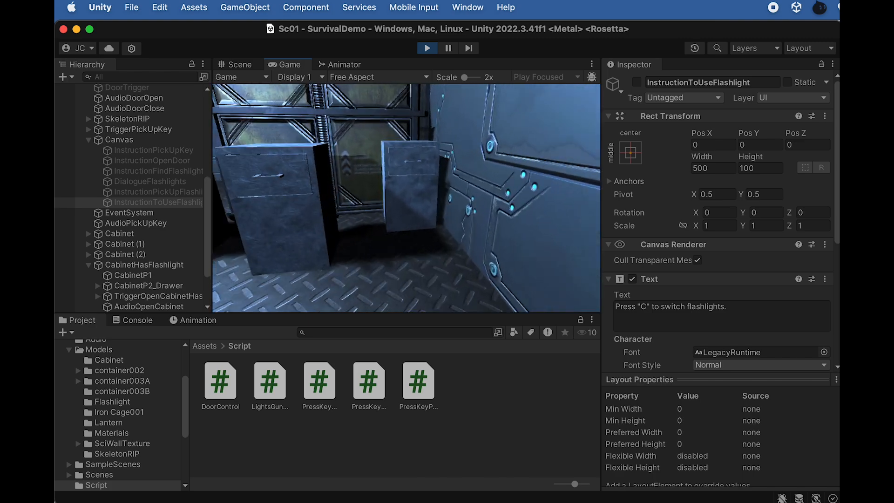
{"action": "key", "text": "e"}
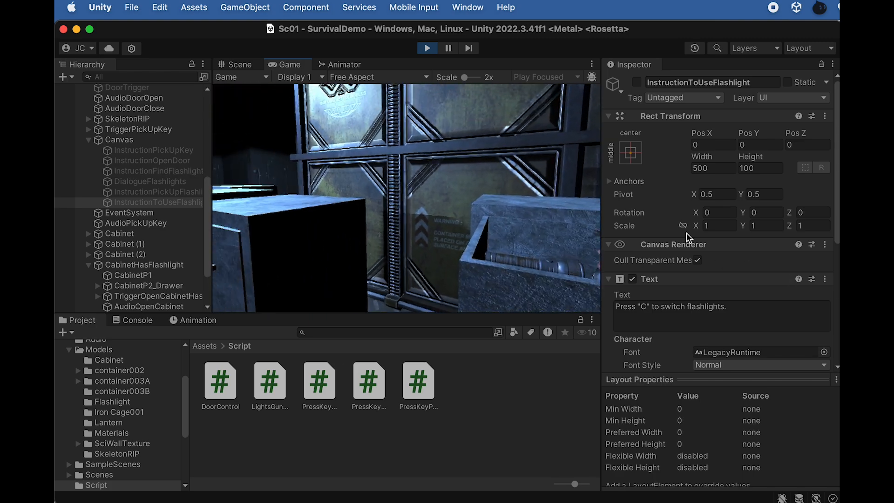
{"action": "key", "text": "s"}
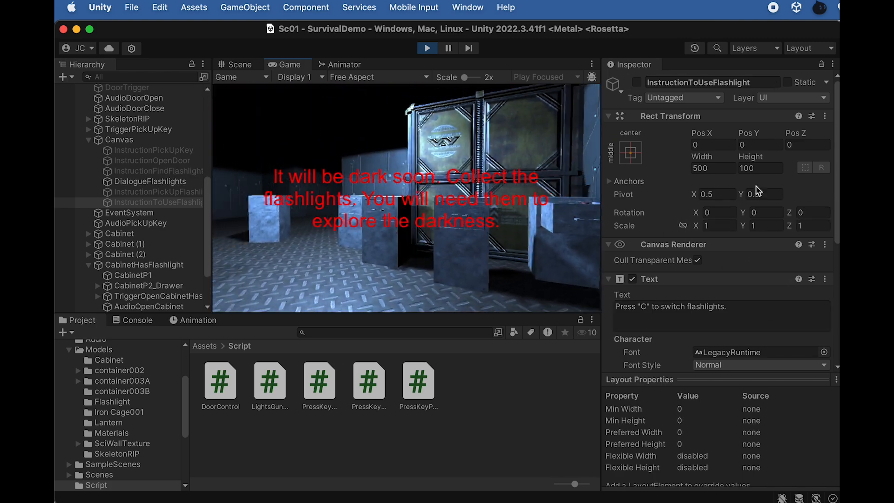
{"action": "key", "text": "w"}
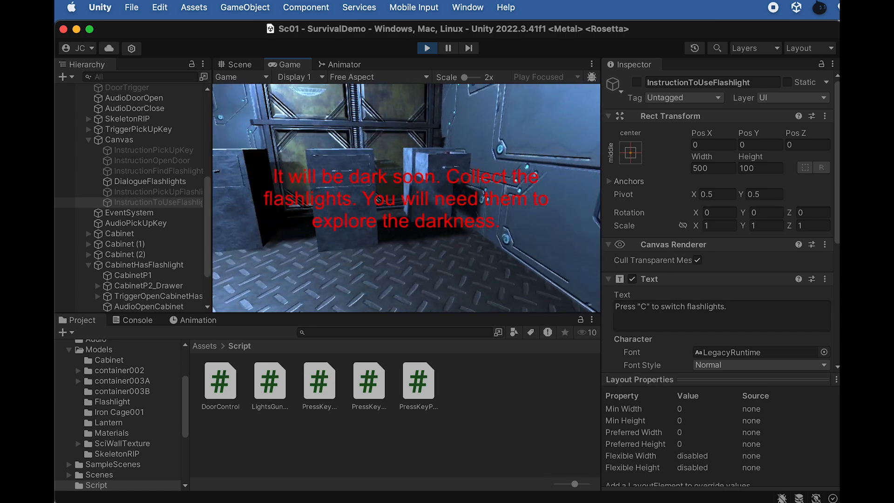
{"action": "key", "text": "w"}
{"action": "key", "text": "s"}
{"action": "key", "text": "w"}
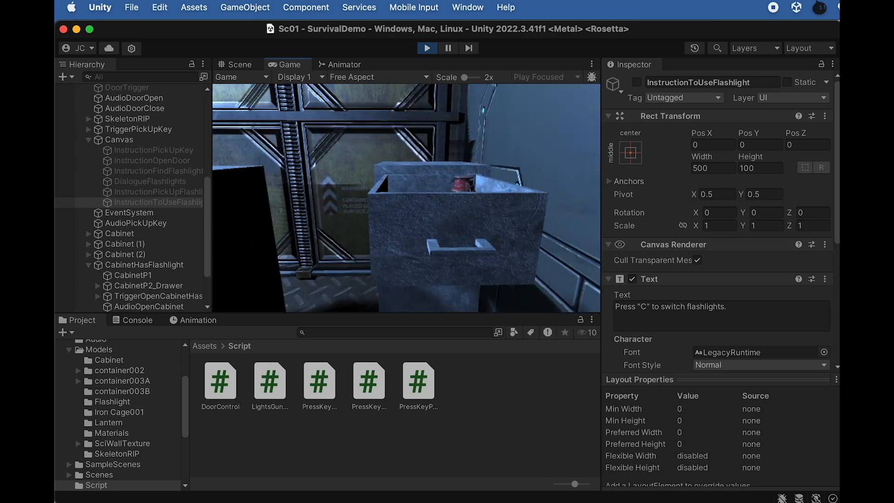
{"action": "key", "text": "s"}
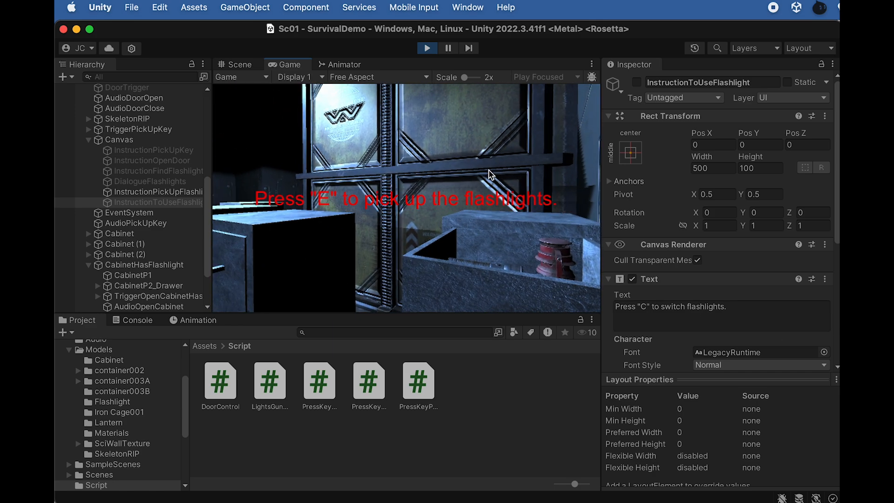
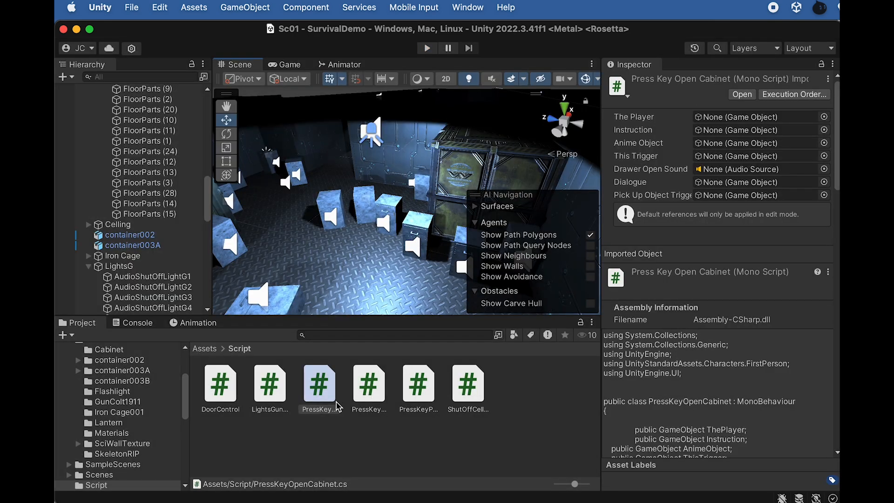
- Duplicate the PressKeyOpenCabinet script in Assets/Script and rename the copy PressKeyOpenCabinetWithObject
{"action": "left_click", "coordinate": [337, 406]}
{"action": "key", "text": "super+d"}
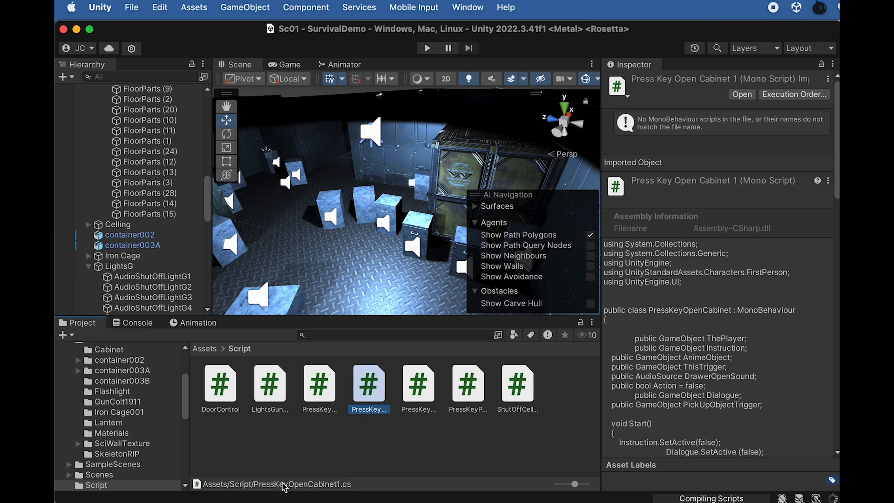
{"action": "key", "text": "Return"}
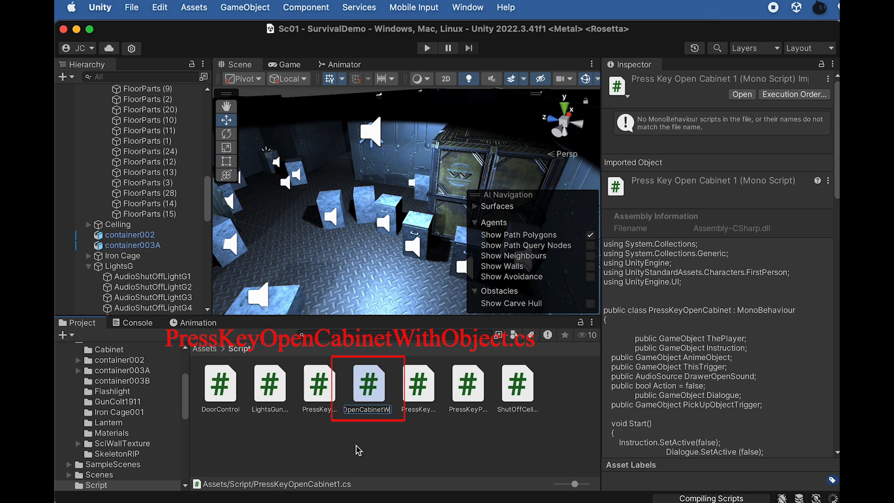
{"action": "type", "text": "WithObject"}
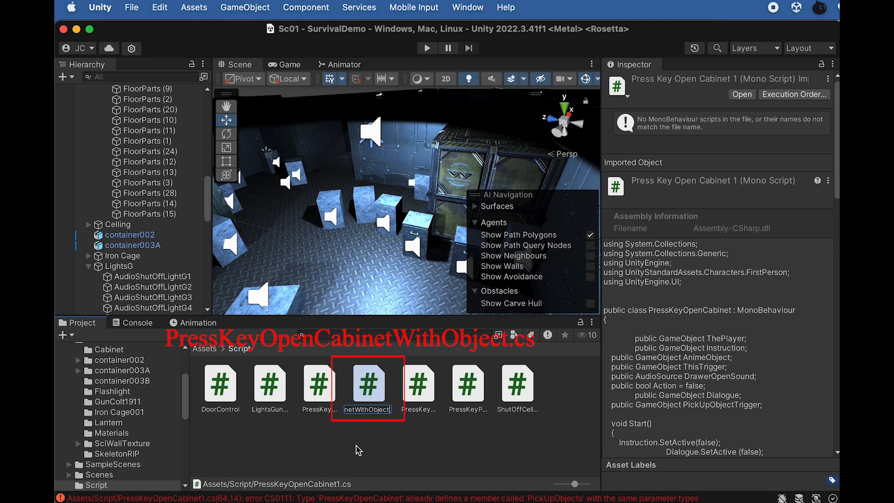
{"action": "key", "text": "Return"}
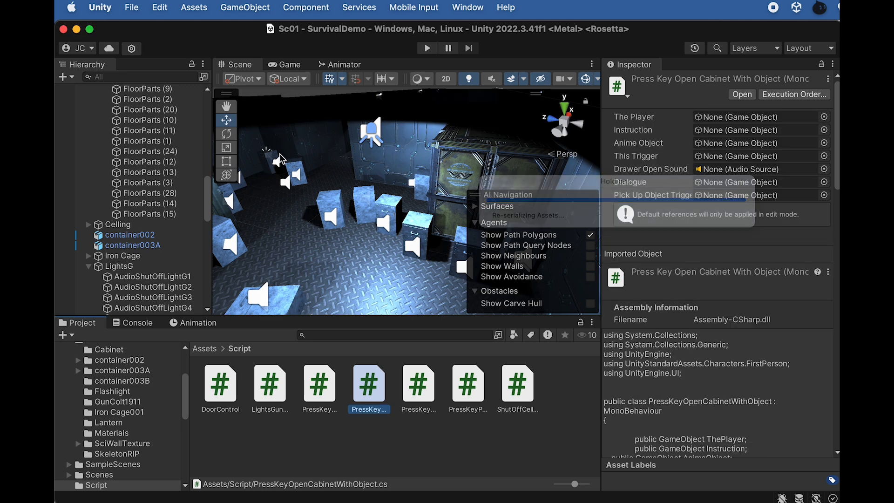
- Open the duplicated script in Dreamweaver and rename its class to PressKeyOpenCabinetWithObject
{"action": "double_click", "coordinate": [374, 386]}
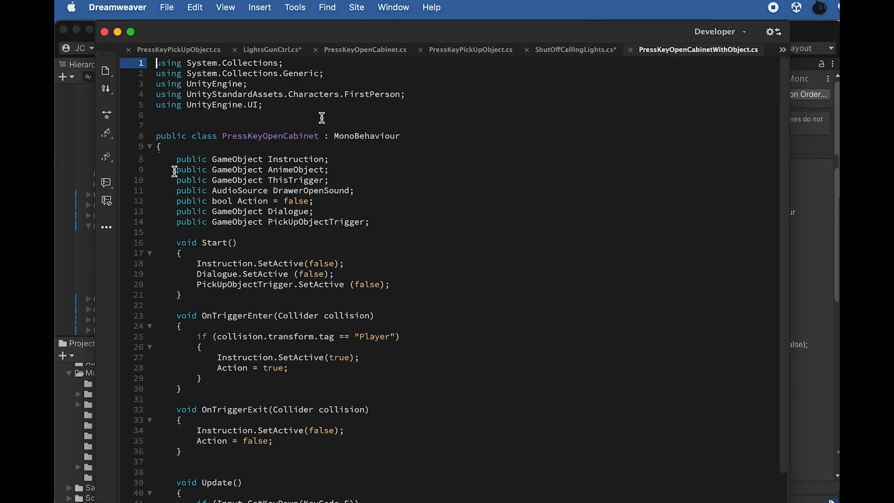
{"action": "left_click_drag", "start_coordinate": [320, 136], "coordinate": [222, 136]}
{"action": "type", "text": "PressKeyOpenCabinetWithObject"}
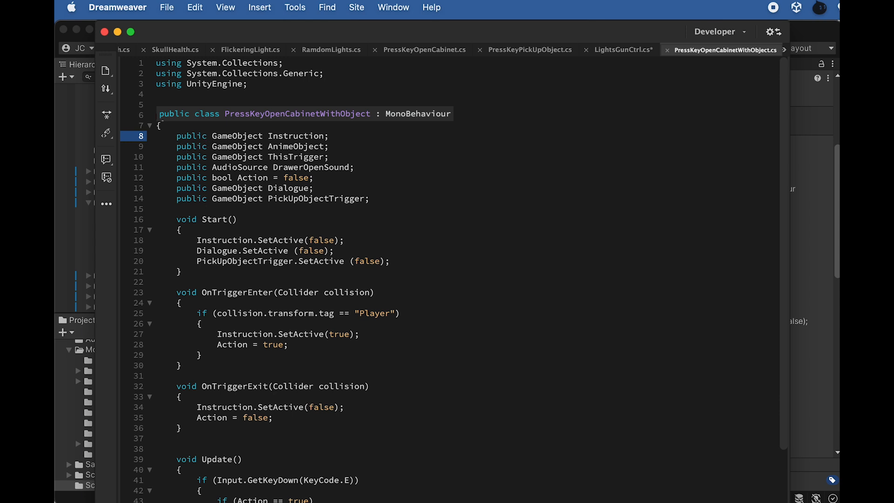
- Add a public GameObject field named ThePlayer above the Instruction field in PressKeyOpenCabinetWithObject.cs
{"action": "key", "text": "Return"}
{"action": "key", "text": "Return"}
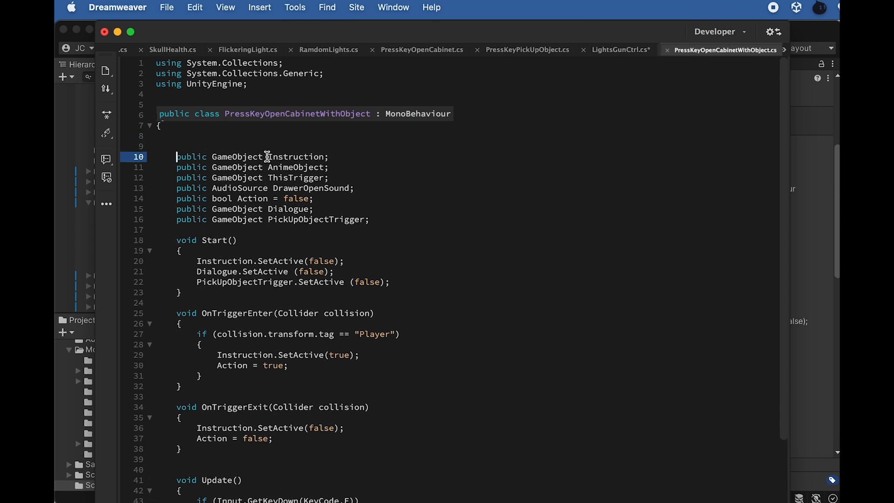
{"action": "left_click", "coordinate": [193, 144]}
{"action": "type", "text": "public GameObject "}
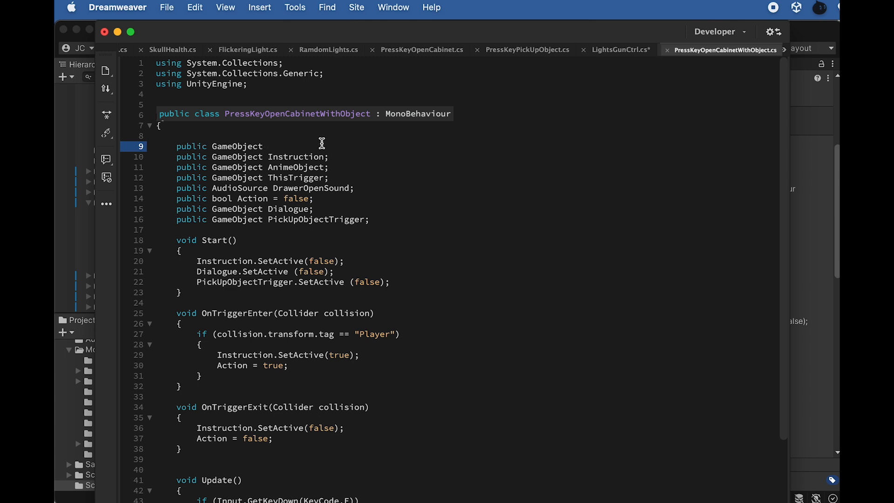
{"action": "type", "text": "Pla"}
{"action": "key", "text": "Left"}
{"action": "type", "text": "The"}
{"action": "scroll", "coordinate": [328, 323], "scroll_direction": "down", "scroll_amount": 8}
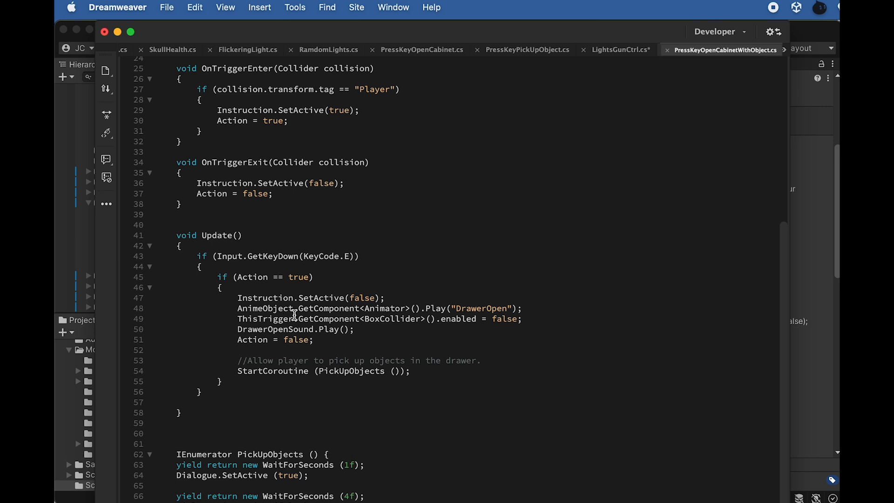
- Begin a ThePlayer.GetComponent statement below Dialogue.SetActive (true) in the PickUpObjects coroutine, and end the ThePlayer field declaration with a semicolon
{"action": "scroll", "coordinate": [294, 315], "scroll_direction": "down", "scroll_amount": 1}
{"action": "scroll", "coordinate": [261, 314], "scroll_direction": "down", "scroll_amount": 1}
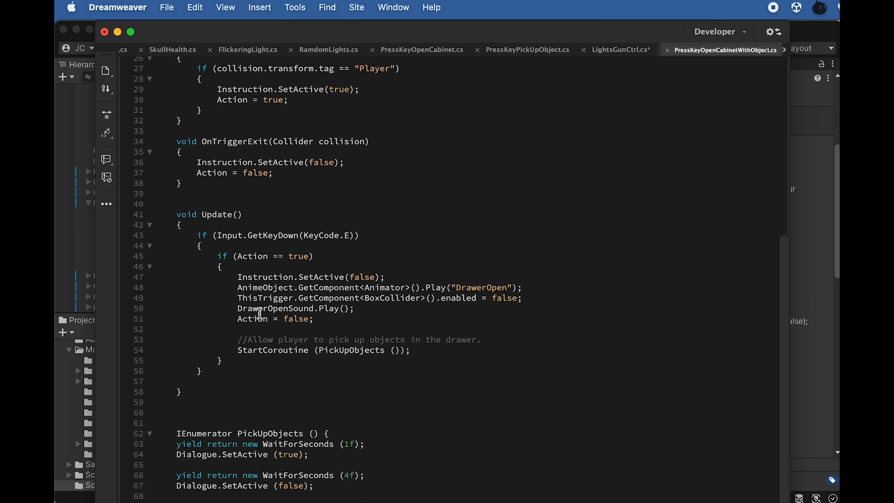
{"action": "scroll", "coordinate": [295, 301], "scroll_direction": "down", "scroll_amount": 1}
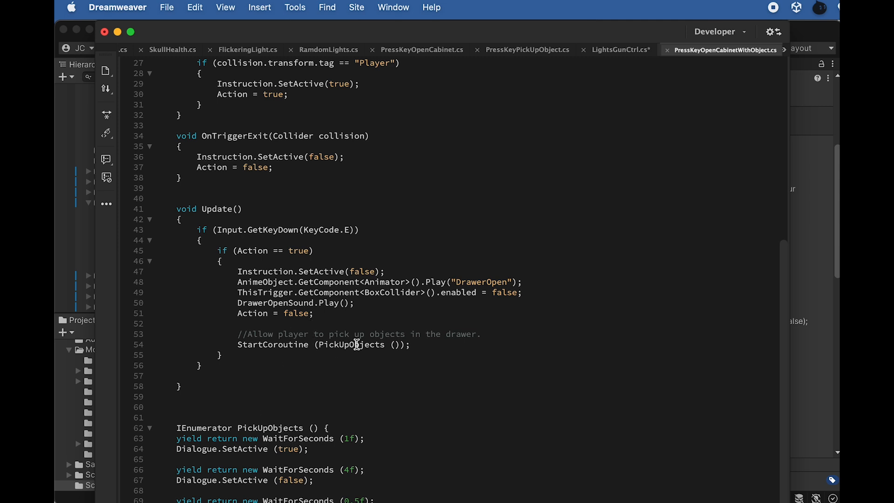
{"action": "left_click", "coordinate": [316, 450]}
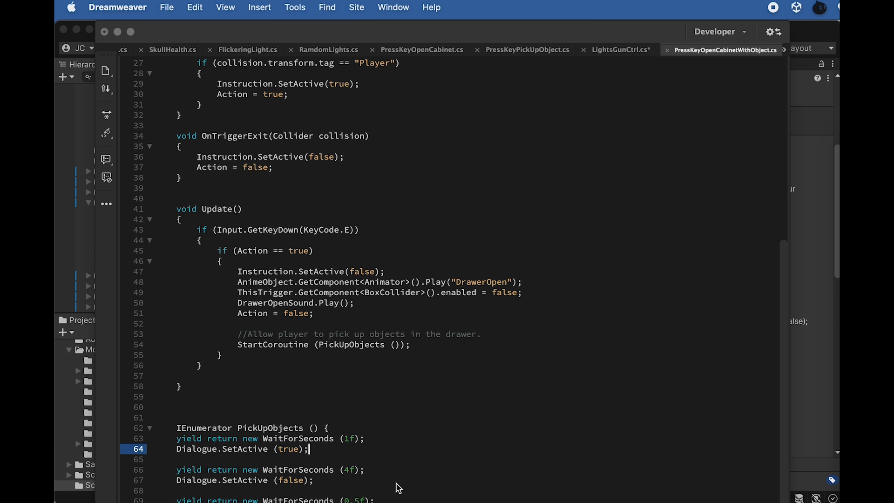
{"action": "left_click", "coordinate": [314, 452]}
{"action": "key", "text": "Return"}
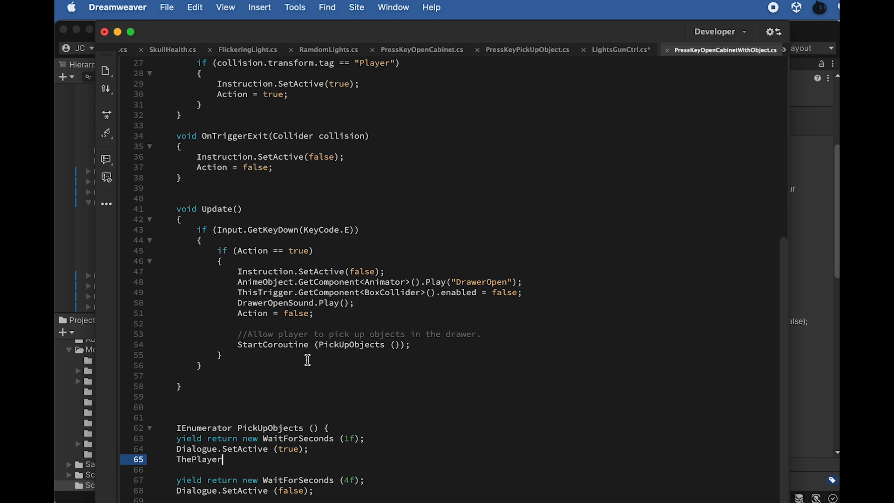
{"action": "type", "text": "ThePlayer"}
{"action": "scroll", "coordinate": [299, 381], "scroll_direction": "up", "scroll_amount": 10}
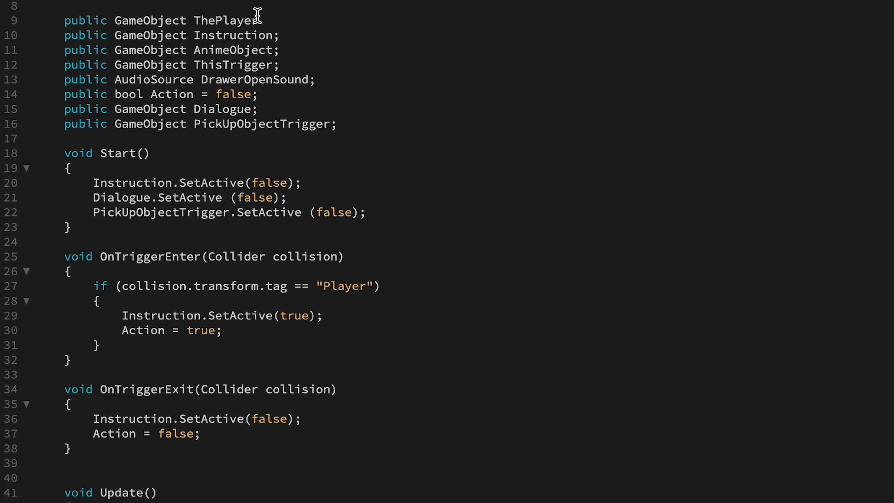
{"action": "left_click", "coordinate": [260, 18]}
{"action": "type", "text": ";"}
{"action": "left_click_drag", "start_coordinate": [259, 20], "coordinate": [193, 16]}
{"action": "key", "text": "super+c"}
{"action": "scroll", "coordinate": [201, 254], "scroll_direction": "down", "scroll_amount": 4}
{"action": "scroll", "coordinate": [201, 254], "scroll_direction": "down", "scroll_amount": 5}
{"action": "left_click_drag", "start_coordinate": [133, 425], "coordinate": [67, 425]}
{"action": "key", "text": "super+v"}
{"action": "type", "text": ".GetComponent"}
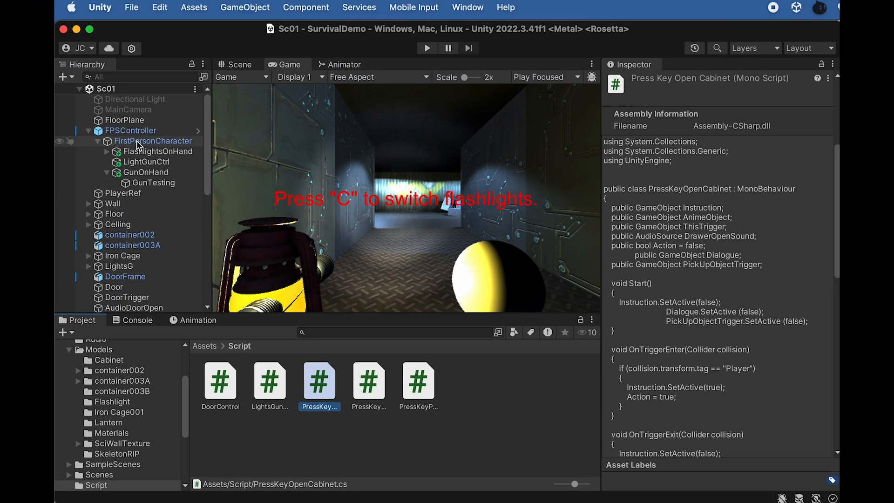
- Check FPSController's controller script name in Unity and complete the statement in Dreamweaver as ThePlayer.GetComponent<FirstPersonController>().enabled = false;
{"action": "left_click", "coordinate": [134, 131]}
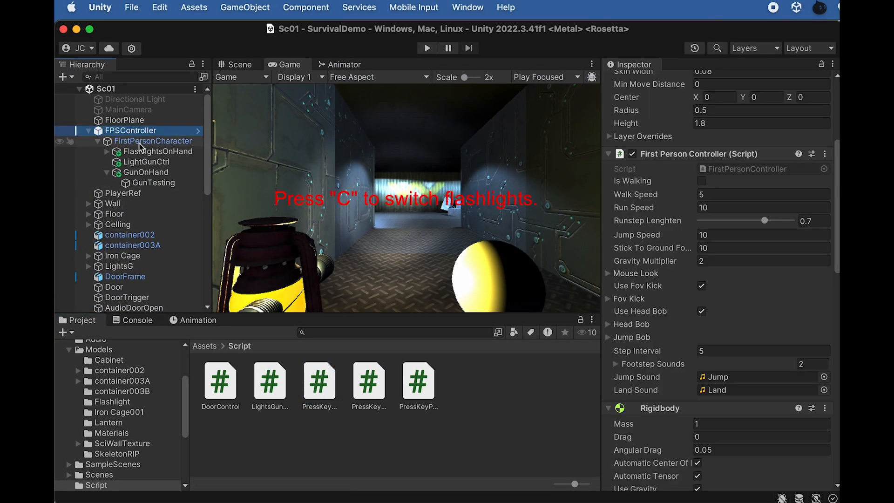
{"action": "scroll", "coordinate": [647, 304], "scroll_direction": "down", "scroll_amount": 1}
{"action": "scroll", "coordinate": [647, 304], "scroll_direction": "up", "scroll_amount": 5}
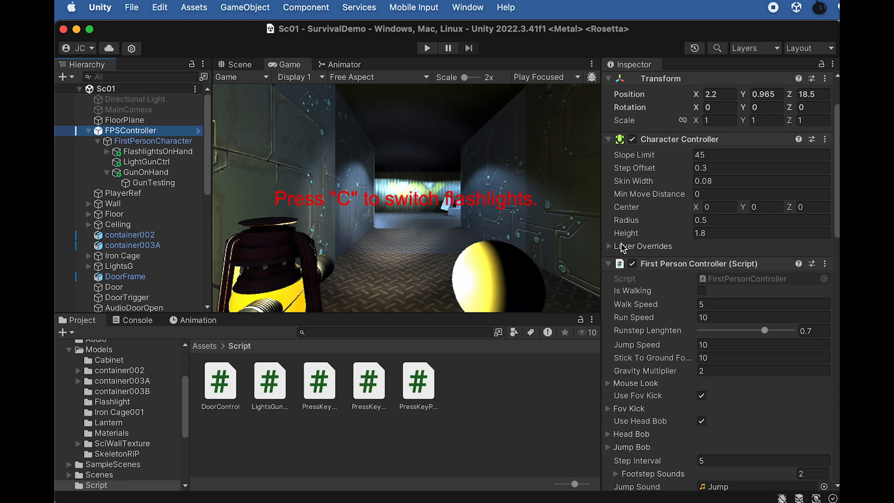
{"action": "key", "text": "super+Tab"}
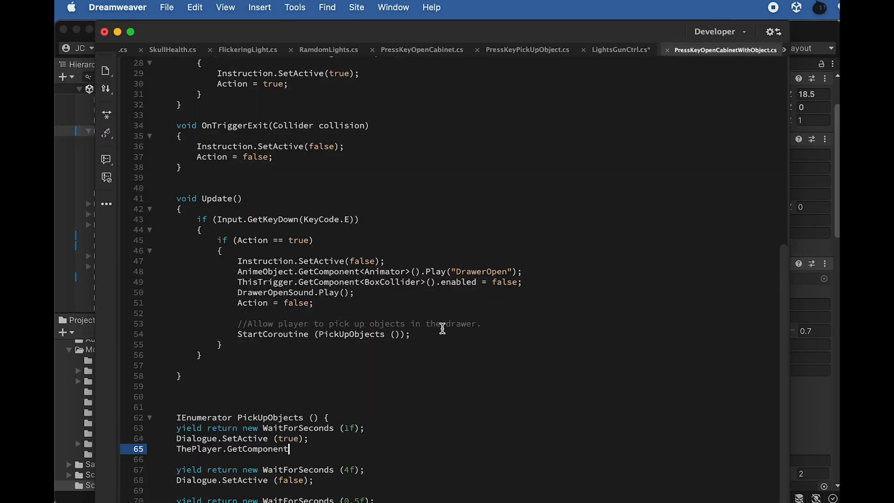
{"action": "type", "text": "<>"}
{"action": "type", "text": "First>"}
{"action": "key", "text": "super+Tab"}
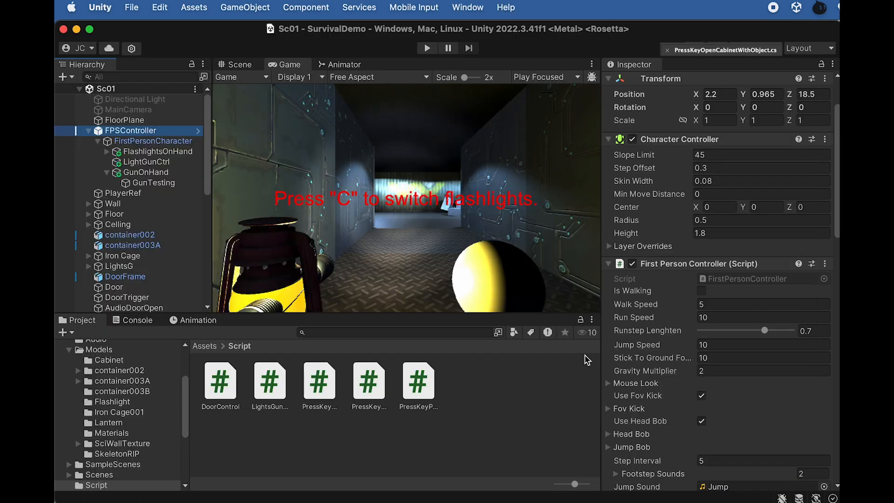
{"action": "key", "text": "super+Tab"}
{"action": "type", "text": "Person"}
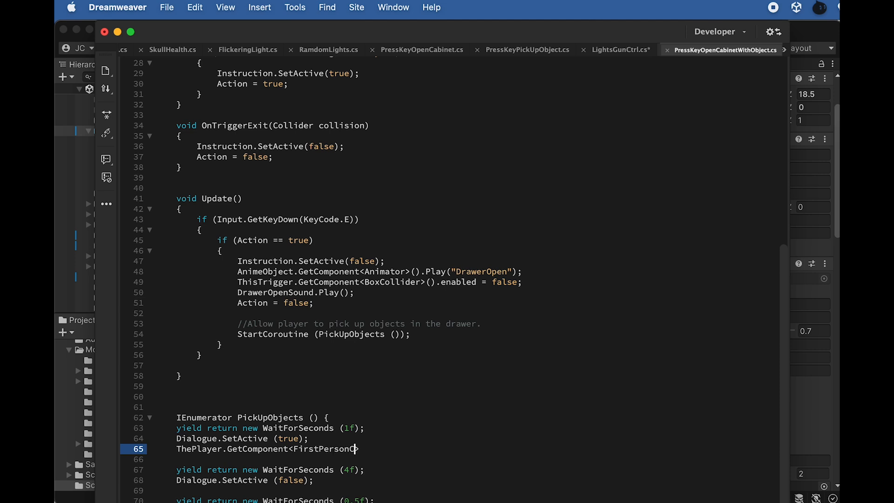
{"action": "type", "text": "Controller>().enabled = false;"}
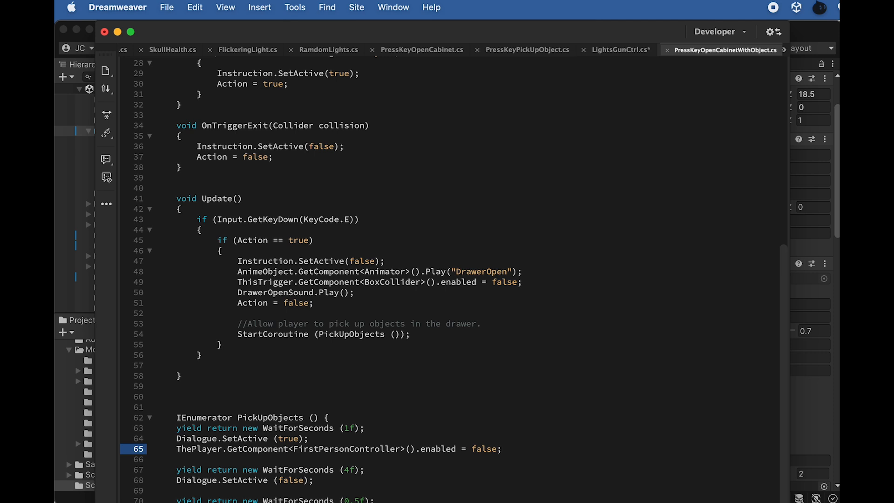
- Copy the FirstPersonController line below Dialogue.SetActive (false) and set the copy's enabled value to true
{"action": "left_click", "coordinate": [365, 468]}
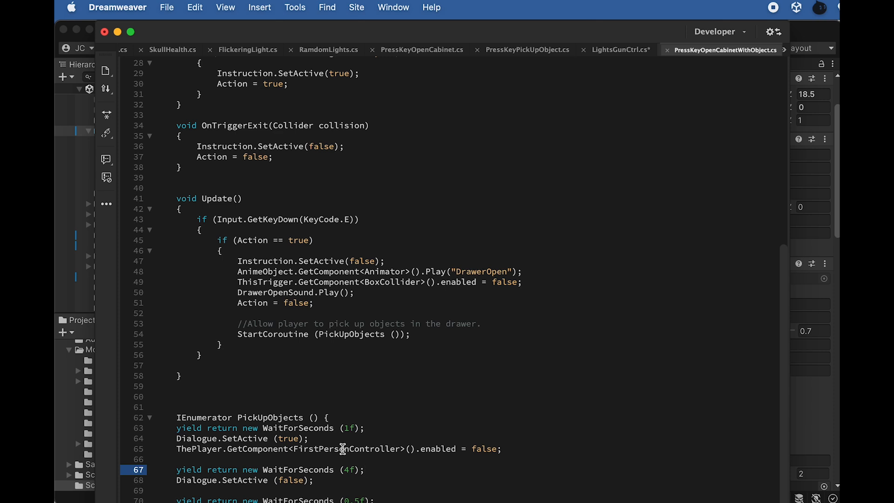
{"action": "left_click", "coordinate": [182, 502]}
{"action": "scroll", "coordinate": [460, 280], "scroll_direction": "down", "scroll_amount": 5}
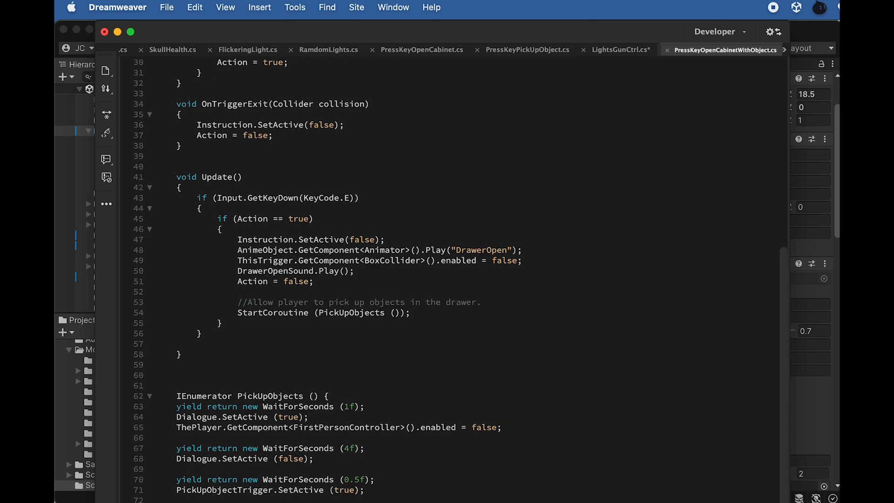
{"action": "scroll", "coordinate": [460, 279], "scroll_direction": "down", "scroll_amount": 1}
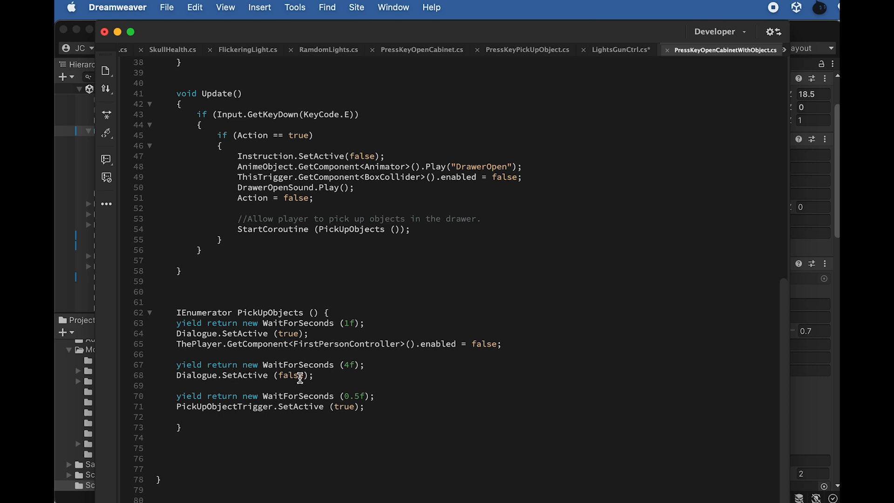
{"action": "left_click", "coordinate": [326, 378]}
{"action": "key", "text": "Return"}
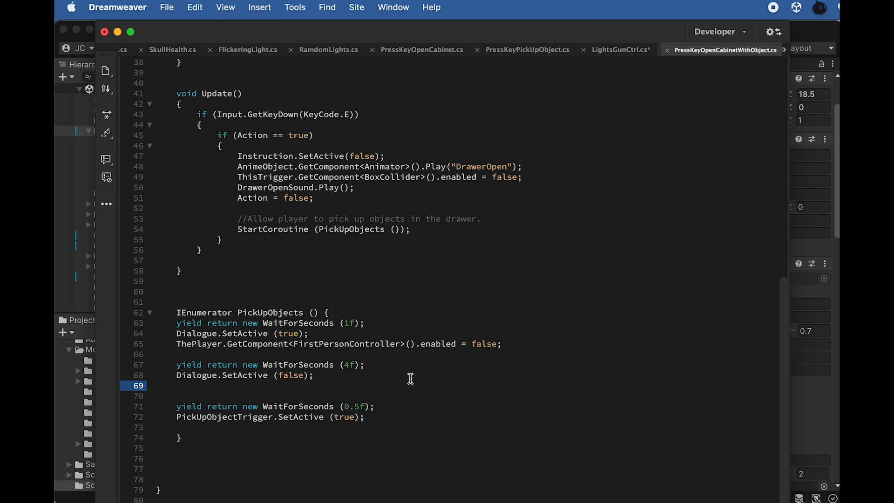
{"action": "left_click_drag", "start_coordinate": [523, 344], "coordinate": [155, 349]}
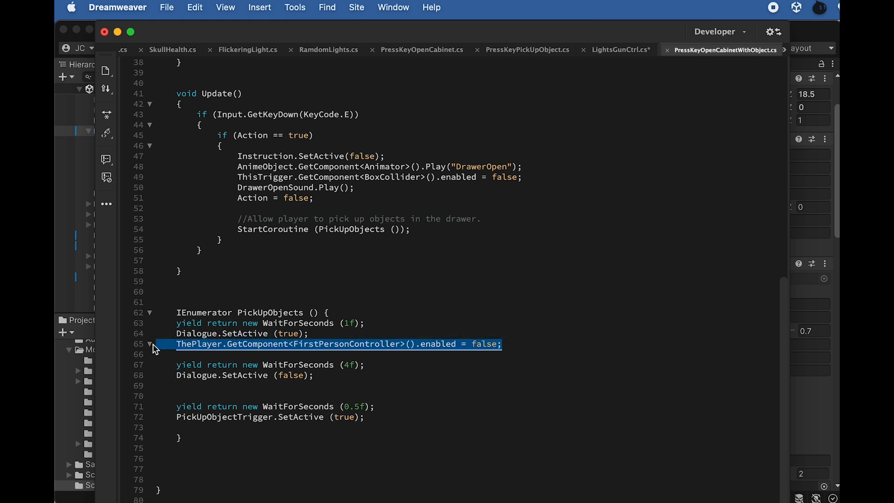
{"action": "key", "text": "super+c"}
{"action": "left_click", "coordinate": [177, 386]}
{"action": "key", "text": "super+v"}
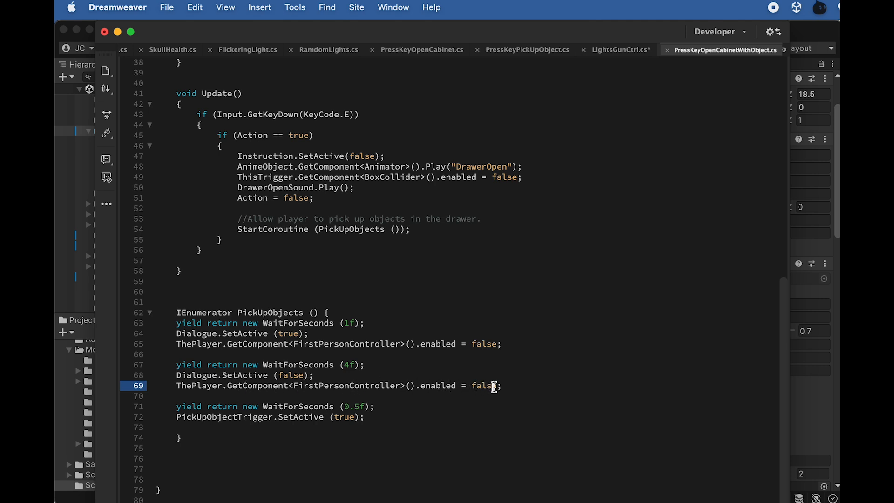
{"action": "key", "text": "BackSpace"}
{"action": "key", "text": "BackSpace"}
{"action": "key", "text": "BackSpace"}
{"action": "key", "text": "BackSpace"}
{"action": "key", "text": "BackSpace"}
{"action": "type", "text": "true"}
- Add the line ThisTrigger.SetActive (false); below PickUpObjectTrigger.SetActive (true) in the PickUpObjects coroutine
{"action": "scroll", "coordinate": [399, 385], "scroll_direction": "up", "scroll_amount": 3}
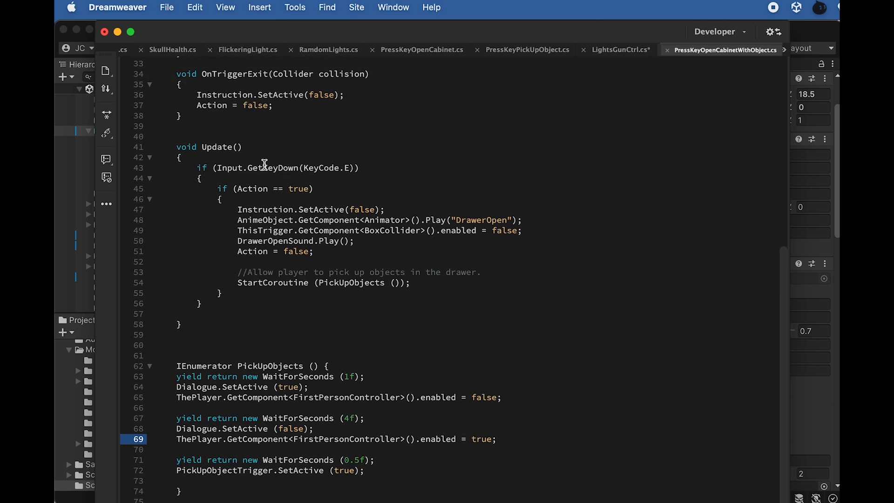
{"action": "scroll", "coordinate": [264, 179], "scroll_direction": "up", "scroll_amount": 5}
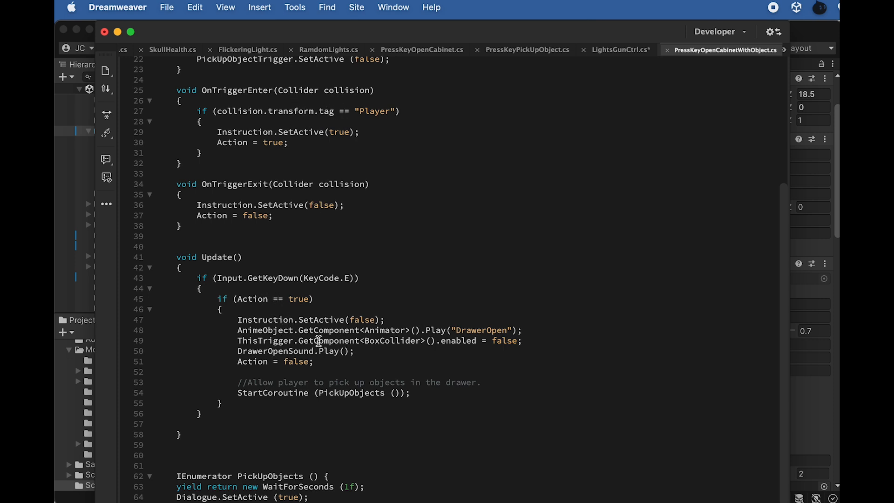
{"action": "left_click_drag", "start_coordinate": [319, 341], "coordinate": [264, 341]}
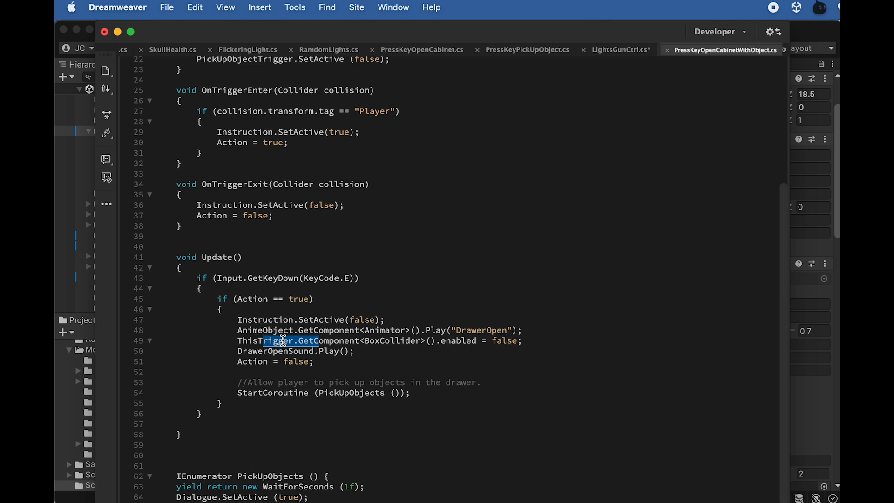
{"action": "scroll", "coordinate": [281, 342], "scroll_direction": "up", "scroll_amount": 2}
{"action": "scroll", "coordinate": [368, 414], "scroll_direction": "down", "scroll_amount": 8}
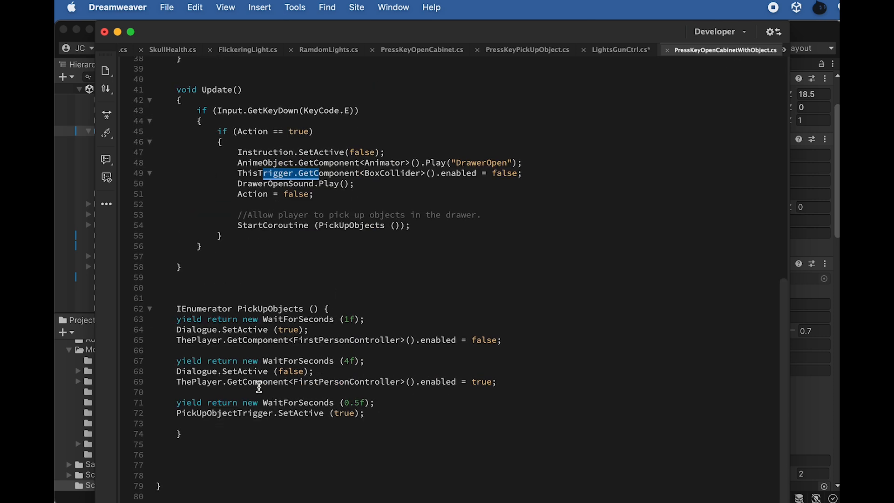
{"action": "left_click", "coordinate": [368, 416]}
{"action": "key", "text": "Return"}
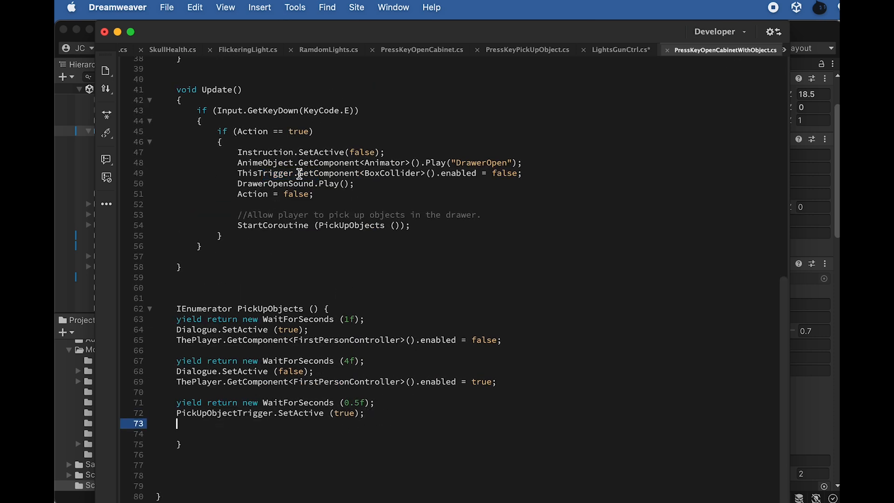
{"action": "left_click_drag", "start_coordinate": [300, 173], "coordinate": [239, 172]}
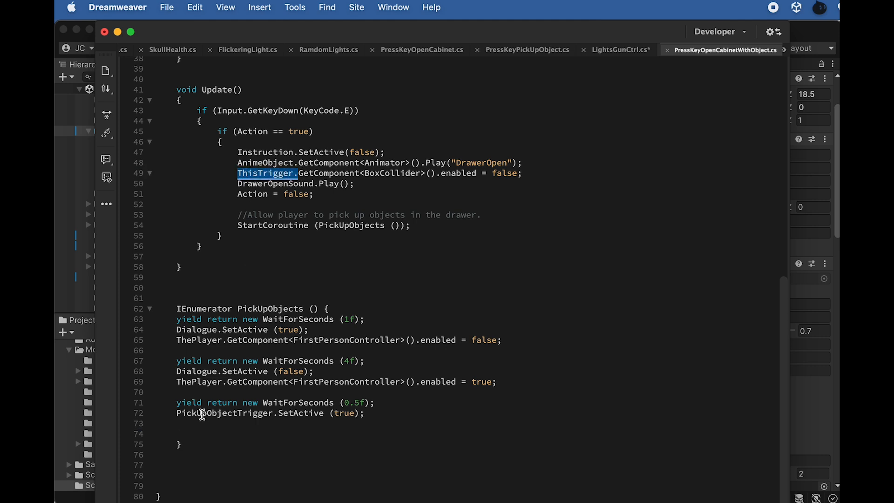
{"action": "left_click", "coordinate": [192, 424]}
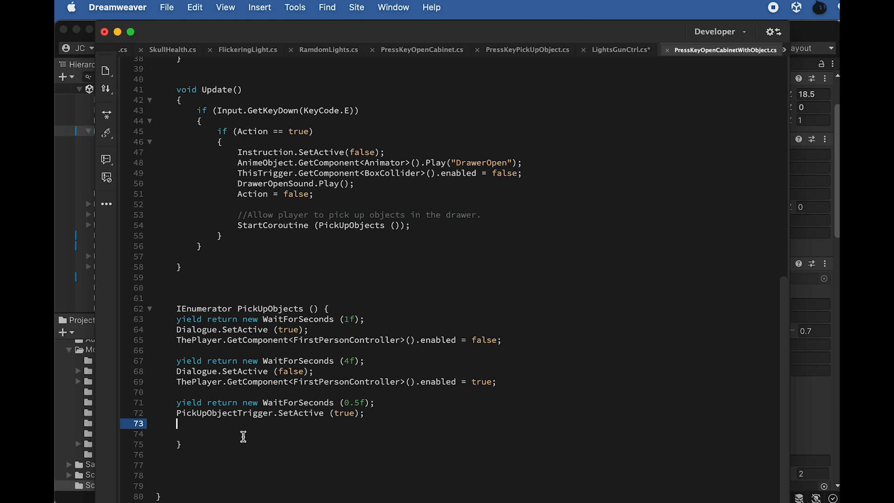
{"action": "key", "text": "super+v"}
{"action": "left_click_drag", "start_coordinate": [314, 372], "coordinate": [224, 370]}
{"action": "key", "text": "super+c"}
{"action": "left_click", "coordinate": [251, 424]}
{"action": "key", "text": "super+v"}
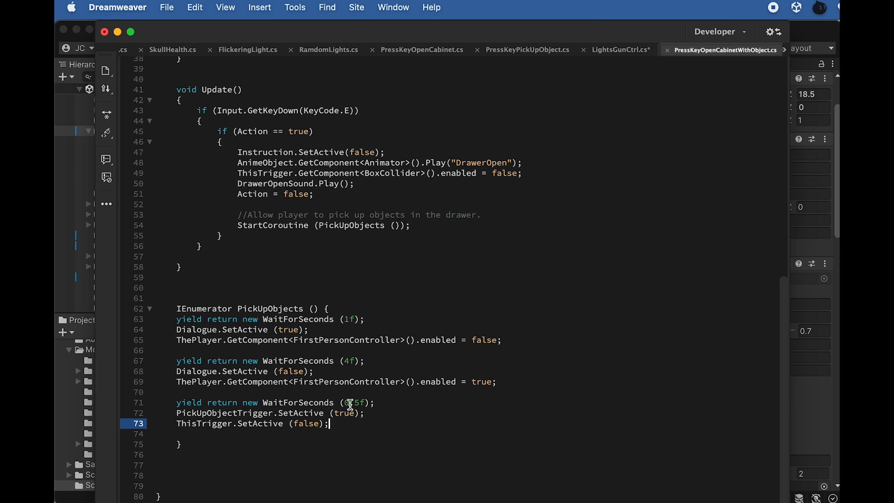
- Switch to Unity, inspect the FPSController object and open the Standard Assets folder to look up the controller's asset package
{"action": "scroll", "coordinate": [373, 358], "scroll_direction": "up", "scroll_amount": 1}
{"action": "scroll", "coordinate": [373, 358], "scroll_direction": "up", "scroll_amount": 10}
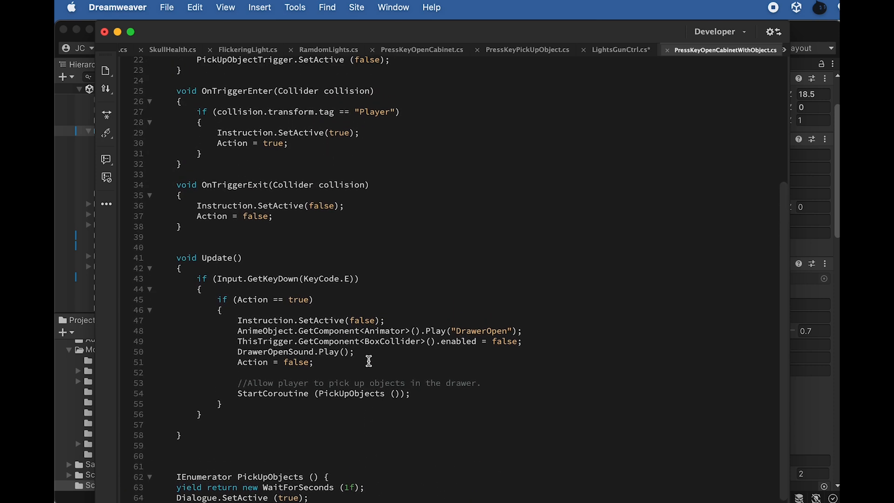
{"action": "scroll", "coordinate": [369, 361], "scroll_direction": "up", "scroll_amount": 8}
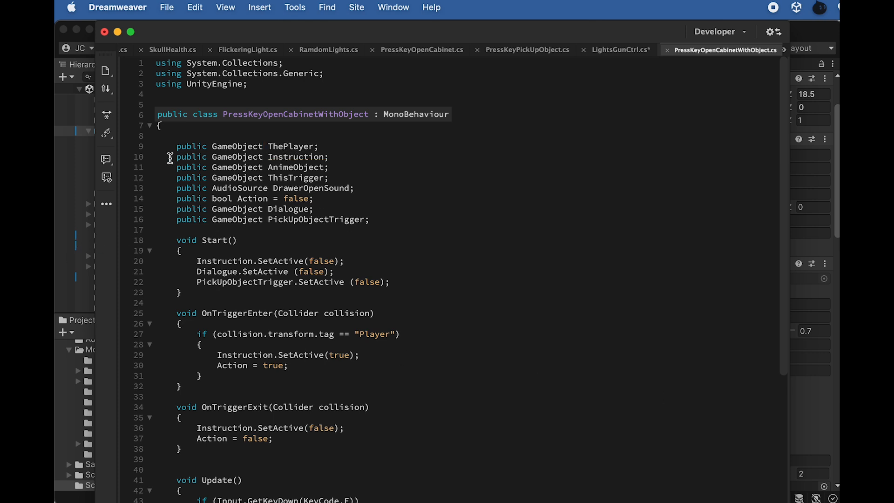
{"action": "left_click", "coordinate": [59, 179]}
{"action": "left_click", "coordinate": [125, 130]}
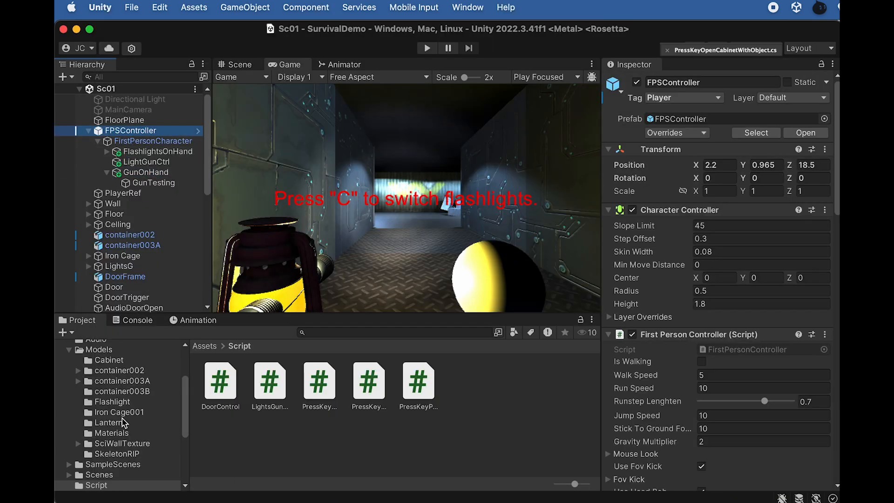
{"action": "scroll", "coordinate": [123, 427], "scroll_direction": "down", "scroll_amount": 5}
{"action": "scroll", "coordinate": [127, 444], "scroll_direction": "down", "scroll_amount": 2}
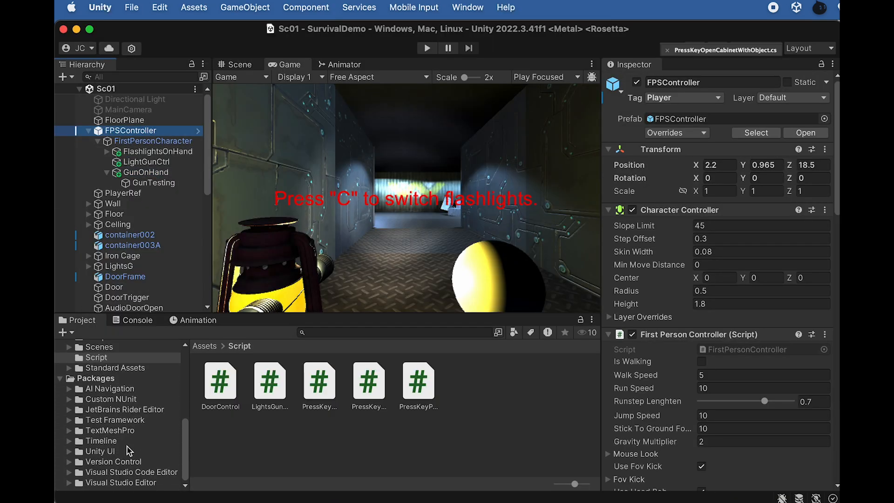
{"action": "scroll", "coordinate": [114, 417], "scroll_direction": "up", "scroll_amount": 1}
{"action": "left_click", "coordinate": [111, 389]}
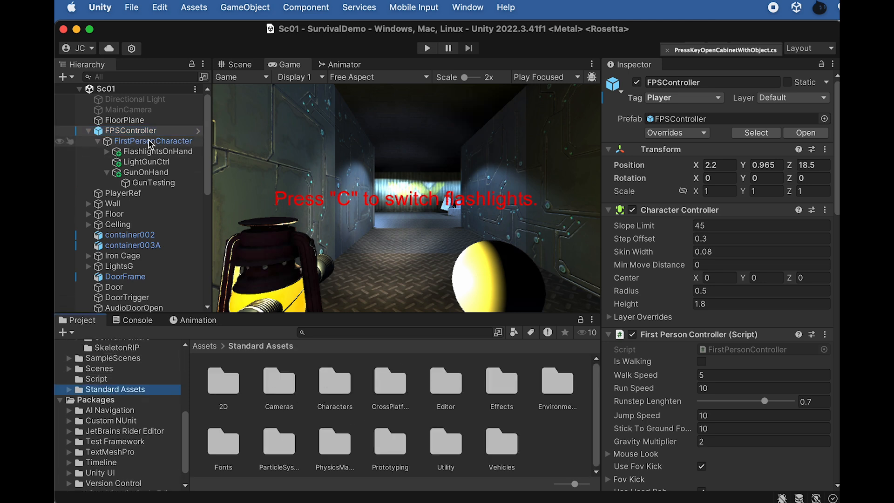
- Switch to Dreamweaver and begin a line below using UnityEngine; with using UnityStandardAssets.Charaters.F
{"action": "key", "text": "super+Tab"}
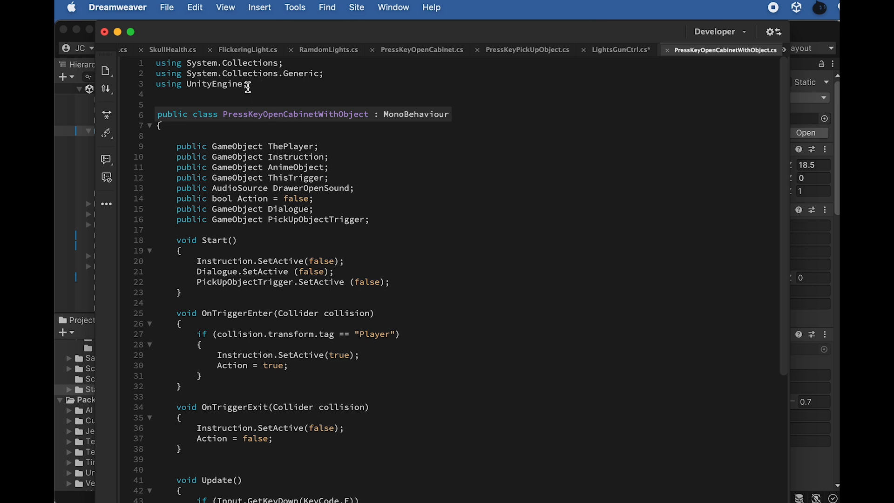
{"action": "left_click", "coordinate": [216, 90]}
{"action": "type", "text": "using Unity"}
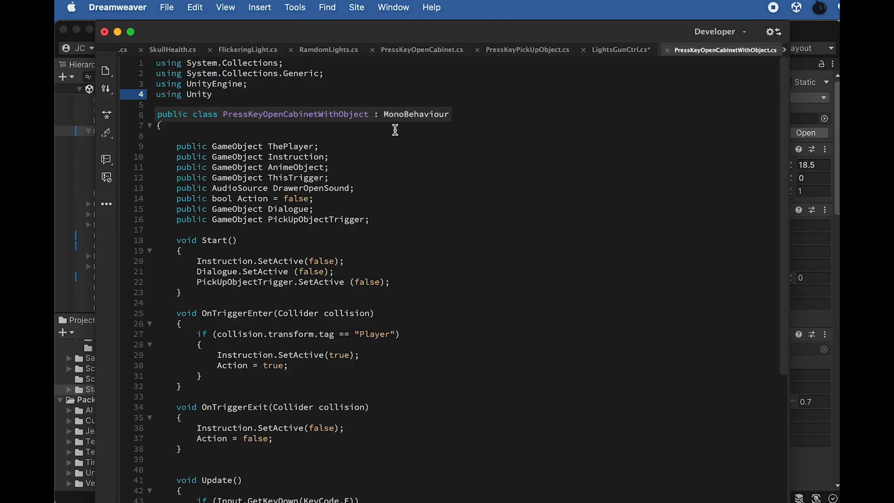
{"action": "type", "text": "StandardAssets.Charaters."}
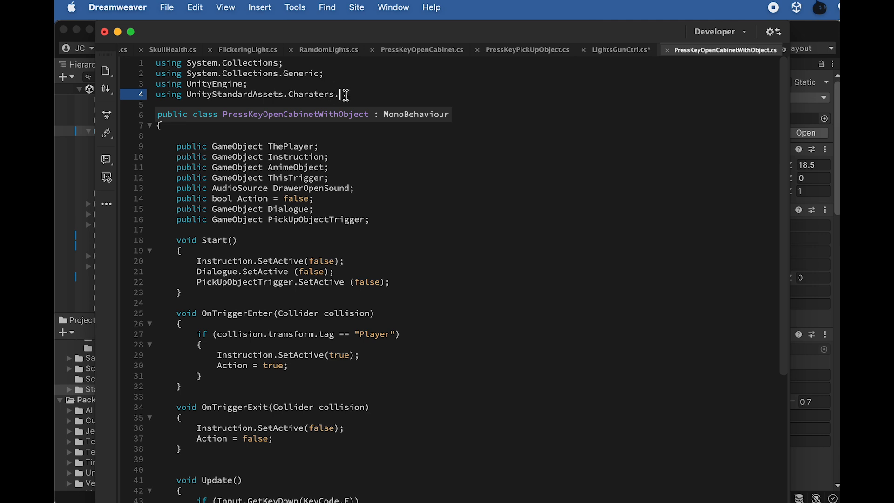
{"action": "type", "text": "F"}
- Check the first-person folder's name inside Standard Assets' Characters folder in Unity and complete the import in Dreamweaver with FirstPerson;
{"action": "key", "text": "super+Tab"}
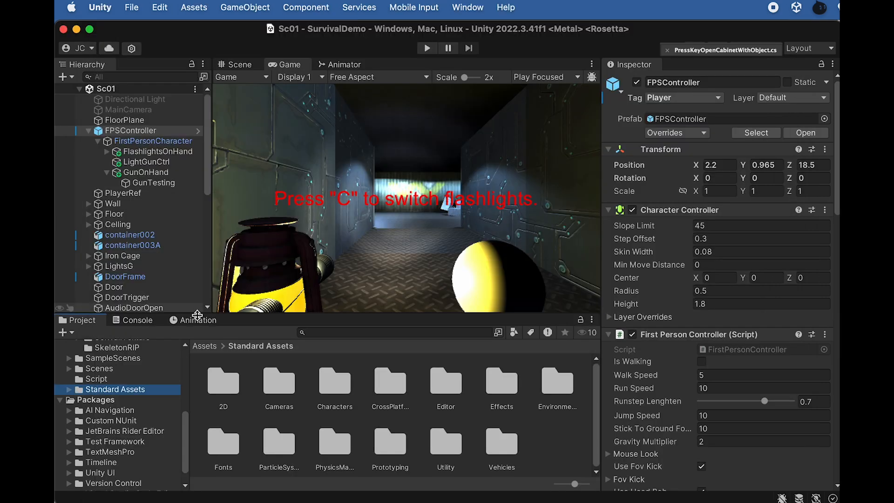
{"action": "double_click", "coordinate": [340, 388]}
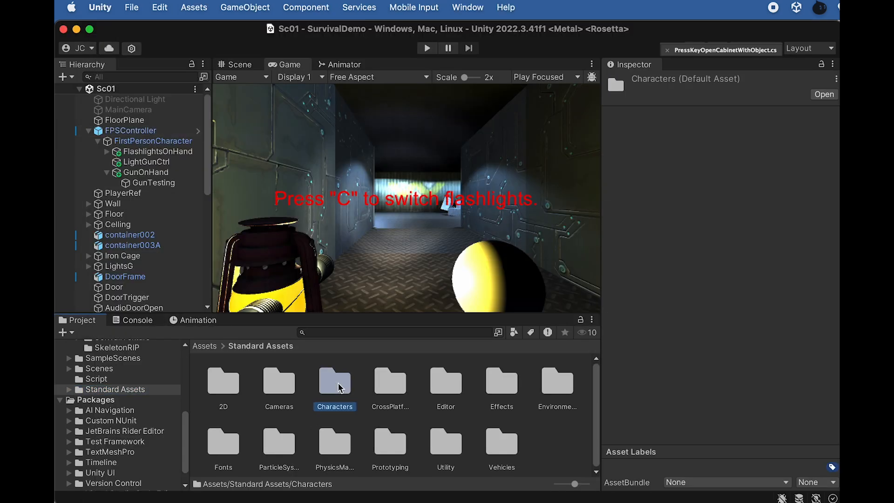
{"action": "left_click", "coordinate": [220, 387]}
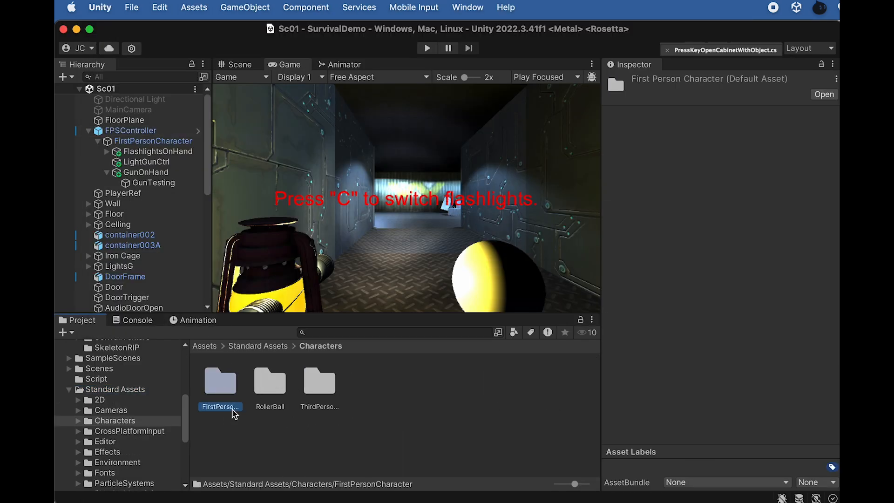
{"action": "key", "text": "super+Tab"}
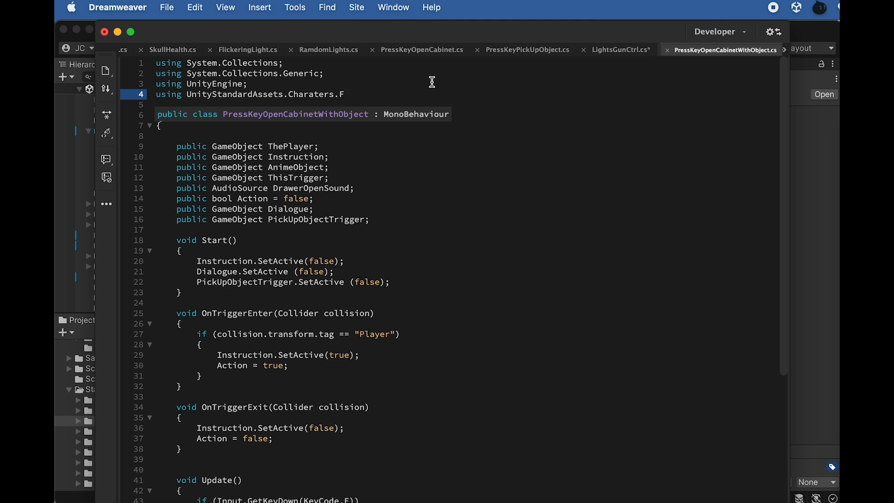
{"action": "type", "text": "irstPerson;"}
- Copy the using UnityEngine; line below the UnityStandardAssets import and extend the copy to using UnityEngine.UI;
{"action": "left_click_drag", "start_coordinate": [259, 84], "coordinate": [151, 88]}
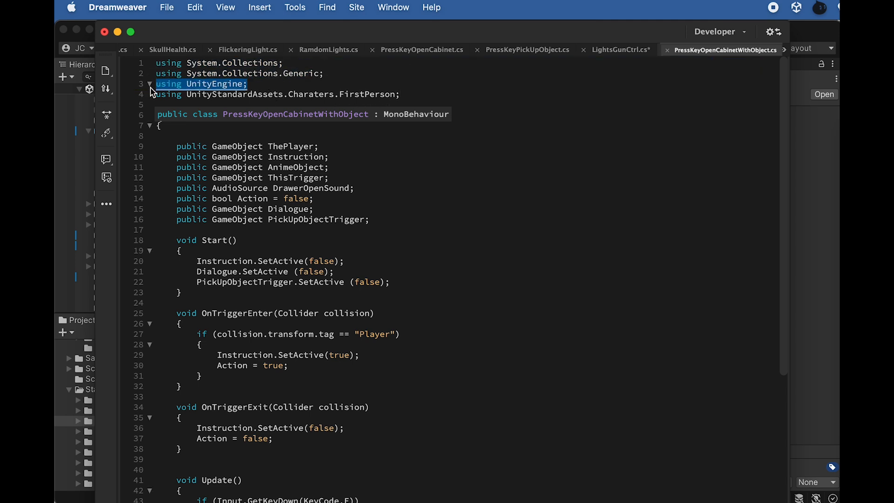
{"action": "left_click", "coordinate": [170, 103]}
{"action": "key", "text": "Return"}
{"action": "key", "text": "Return"}
{"action": "key", "text": "Up"}
{"action": "key", "text": "Up"}
{"action": "key", "text": "super+v"}
{"action": "double_click", "coordinate": [194, 105]}
{"action": "left_click_drag", "start_coordinate": [194, 104], "coordinate": [192, 103]}
{"action": "key", "text": "BackSpace"}
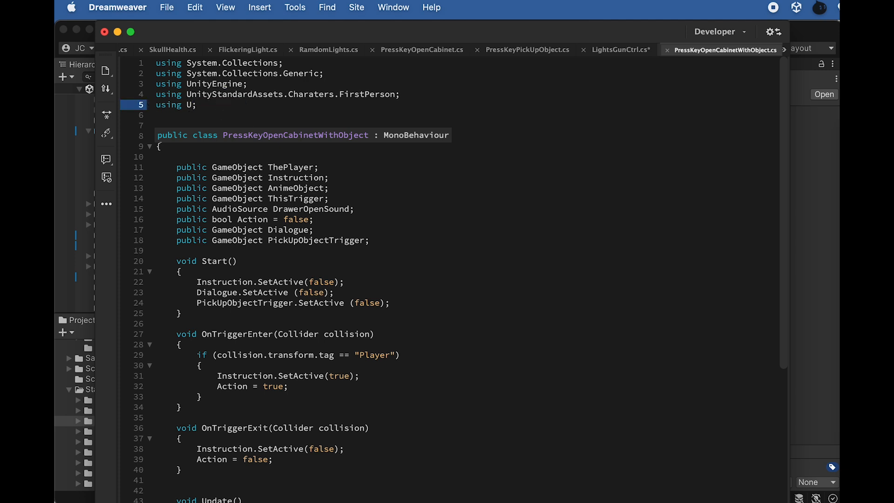
{"action": "key", "text": "super+z"}
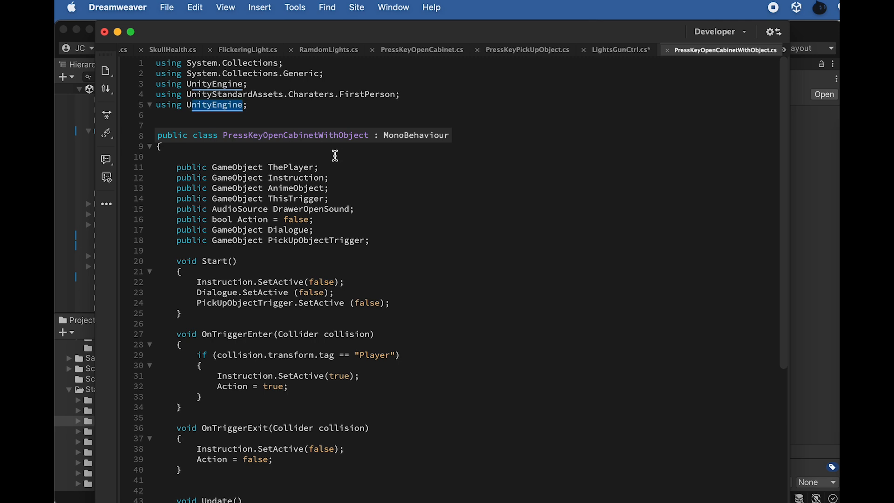
{"action": "key", "text": "Right"}
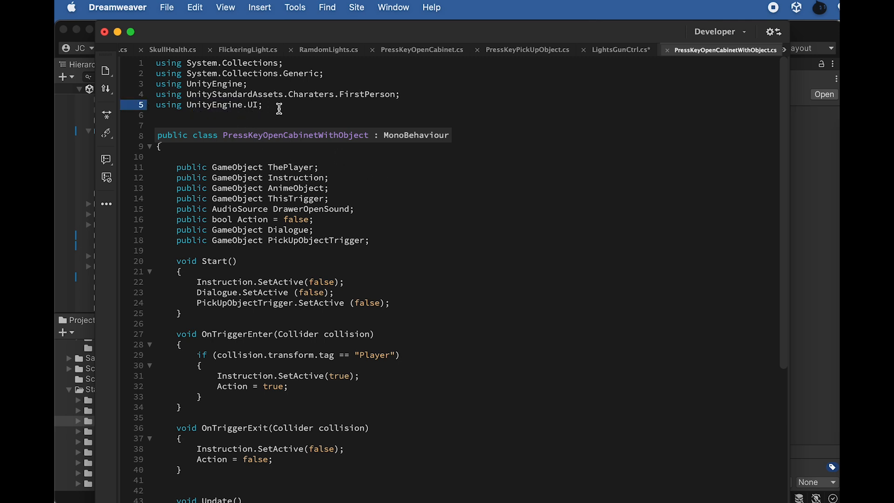
- Correct the misspelled namespace Charaters to Characters in the UnityStandardAssets import line
{"action": "scroll", "coordinate": [631, 99], "scroll_direction": "down", "scroll_amount": 3}
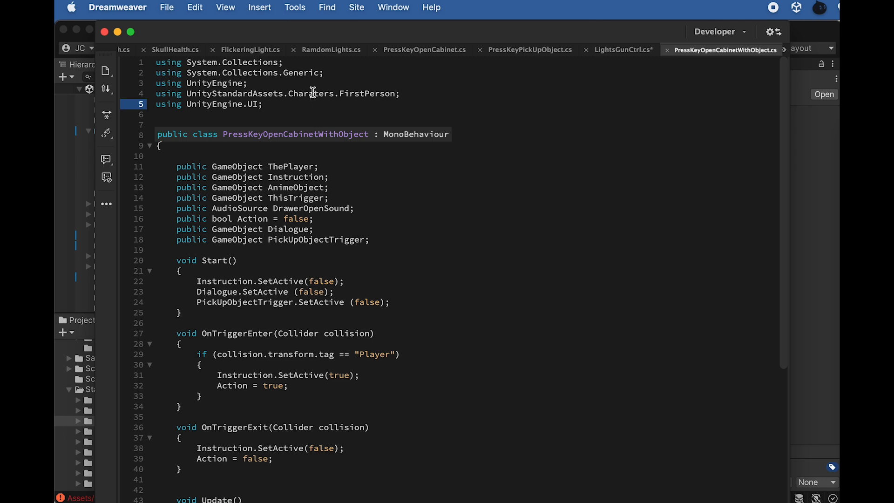
{"action": "left_click", "coordinate": [320, 94]}
{"action": "type", "text": "CharaCters.FirstPerson;"}
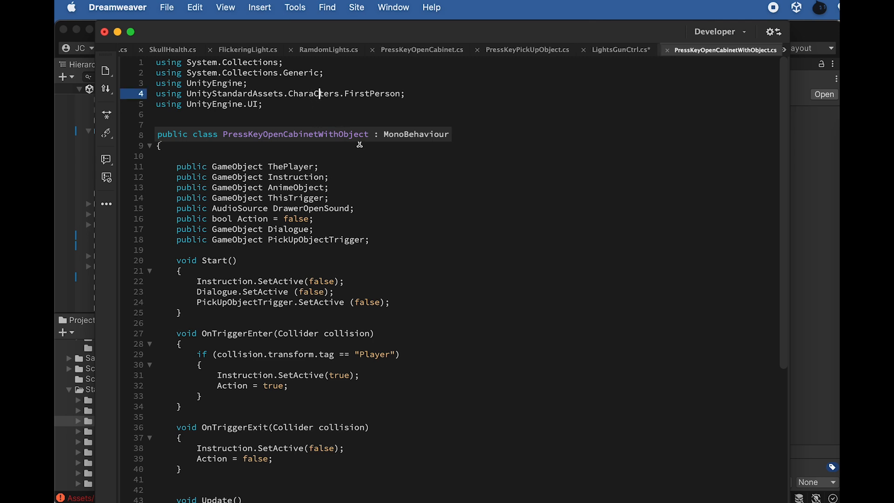
{"action": "key", "text": "BackSpace"}
{"action": "type", "text": "c"}
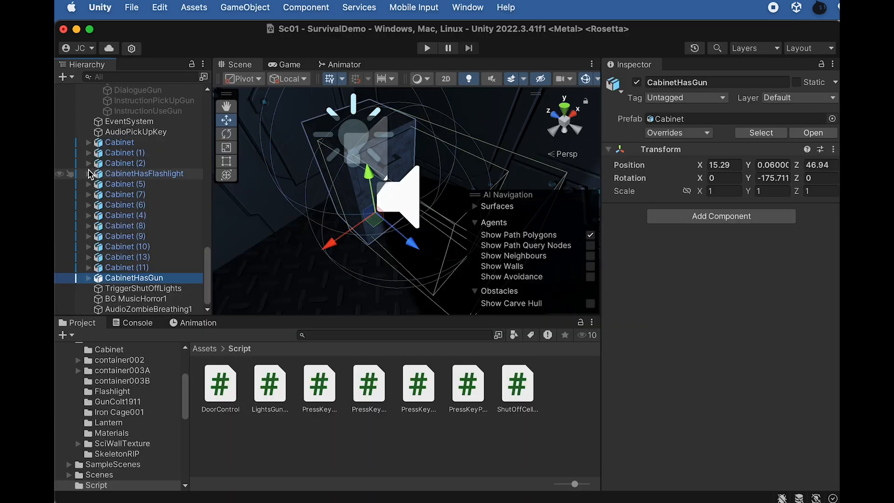
- In Unity, replace the Press Key Open Cabinet script on CabinetHasFlashlight's open-cabinet trigger with the PressKeyOpenCabinetWithObject script
{"action": "left_click", "coordinate": [88, 173]}
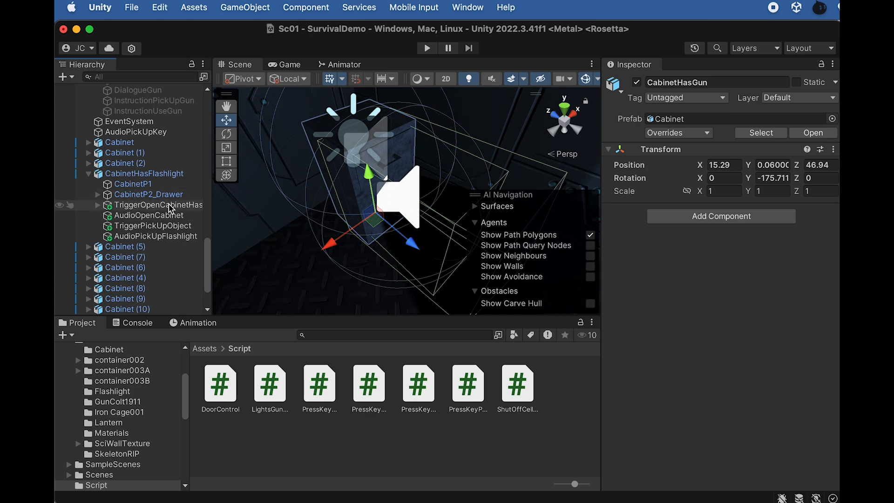
{"action": "left_click", "coordinate": [140, 204]}
{"action": "scroll", "coordinate": [694, 326], "scroll_direction": "down", "scroll_amount": 10}
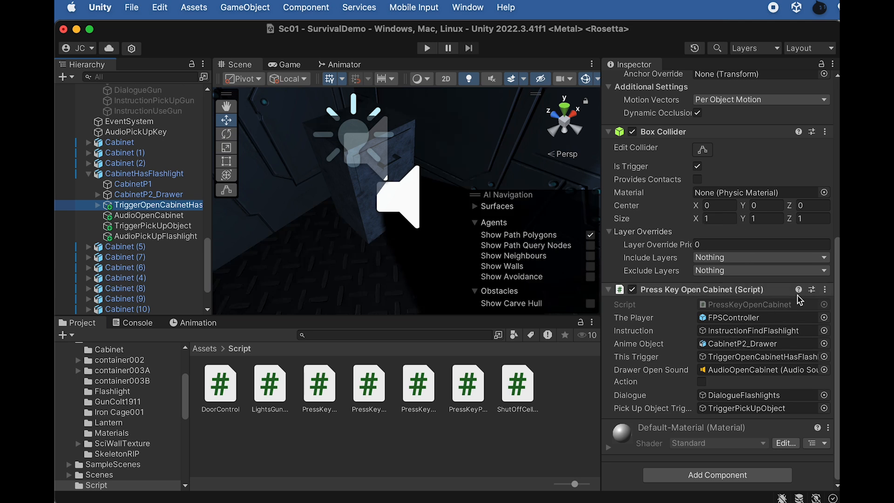
{"action": "left_click", "coordinate": [826, 290]}
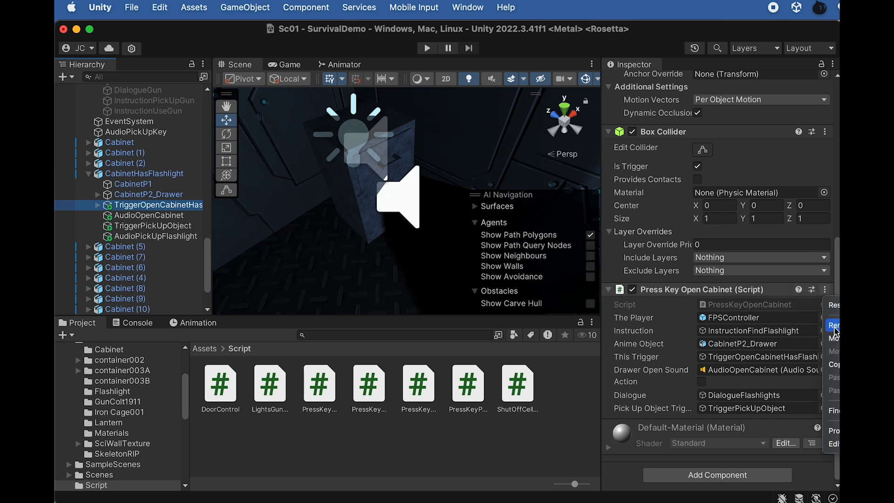
{"action": "left_click", "coordinate": [834, 325]}
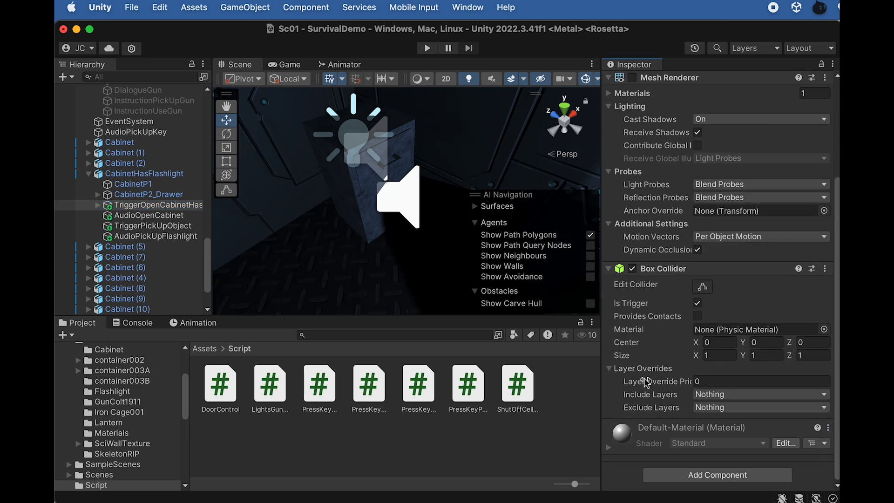
{"action": "left_click_drag", "start_coordinate": [369, 387], "coordinate": [169, 205]}
{"action": "scroll", "coordinate": [619, 375], "scroll_direction": "down", "scroll_amount": 5}
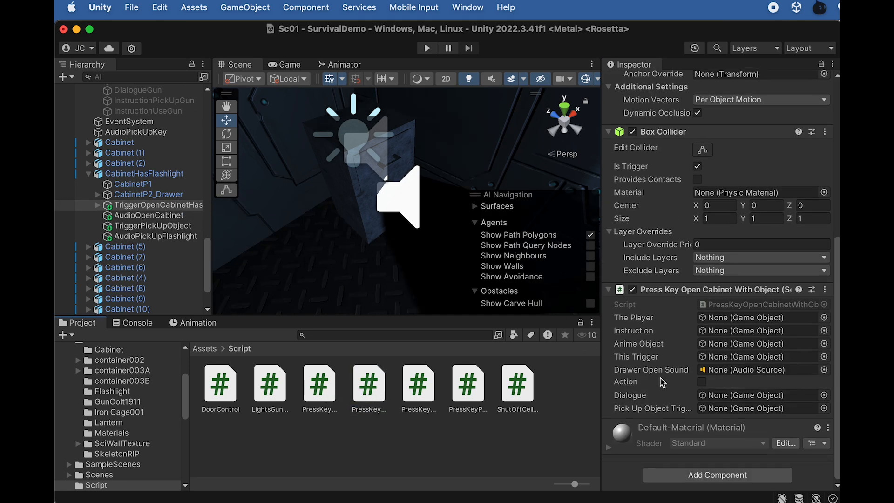
- Assign FPSController as The Player and InstructionFindFlashlight as the Instruction of the PressKeyOpenCabinetWithObject script
{"action": "scroll", "coordinate": [135, 161], "scroll_direction": "up", "scroll_amount": 6}
{"action": "scroll", "coordinate": [136, 161], "scroll_direction": "up", "scroll_amount": 10}
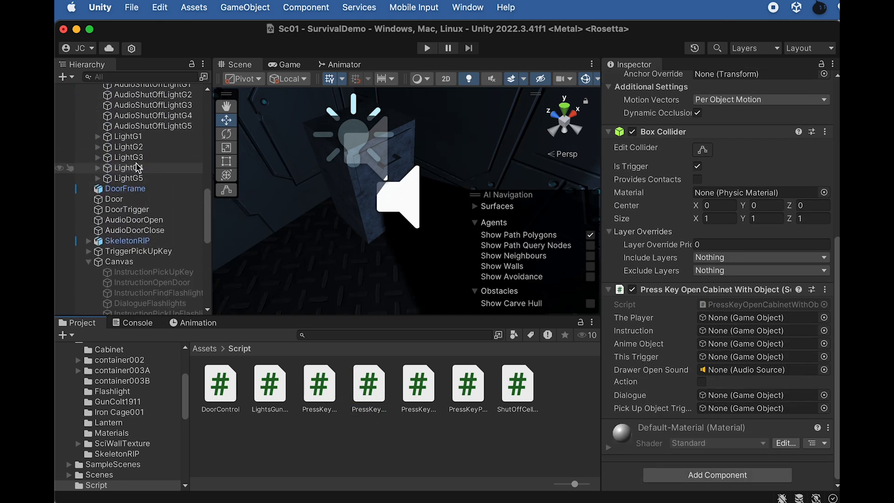
{"action": "left_click", "coordinate": [133, 131]}
{"action": "left_click_drag", "start_coordinate": [134, 134], "coordinate": [714, 320]}
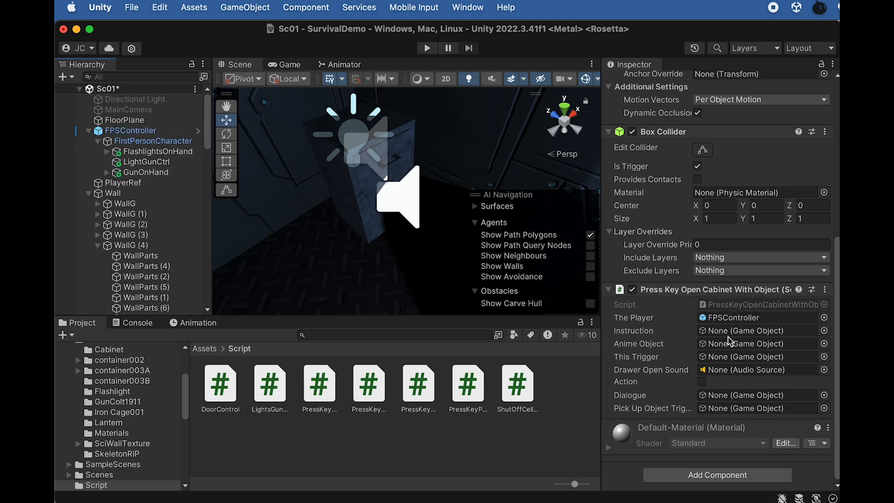
{"action": "scroll", "coordinate": [153, 233], "scroll_direction": "down", "scroll_amount": 3}
{"action": "scroll", "coordinate": [153, 232], "scroll_direction": "up", "scroll_amount": 3}
{"action": "scroll", "coordinate": [154, 232], "scroll_direction": "down", "scroll_amount": 15}
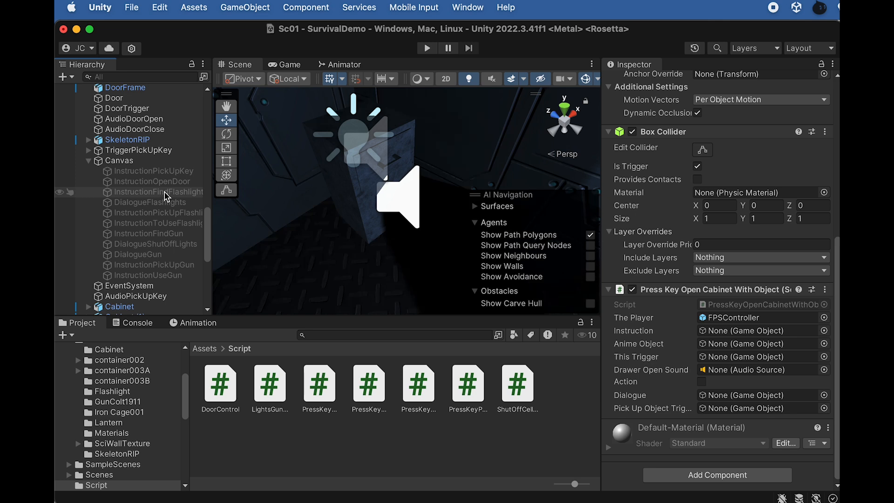
{"action": "left_click_drag", "start_coordinate": [164, 192], "coordinate": [728, 334]}
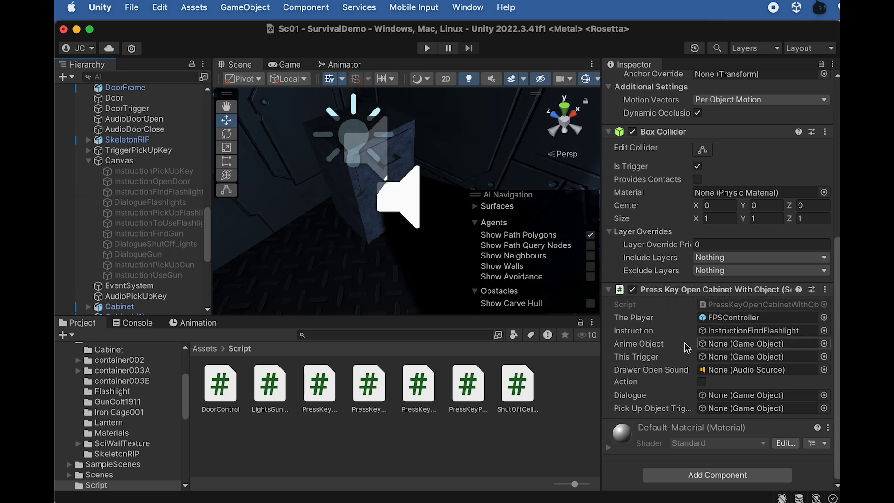
- Assign CabinetHasFlashlight's CabinetP2_Drawer as the script's Anime Object and the open-cabinet trigger itself as This Trigger
{"action": "scroll", "coordinate": [186, 255], "scroll_direction": "down", "scroll_amount": 10}
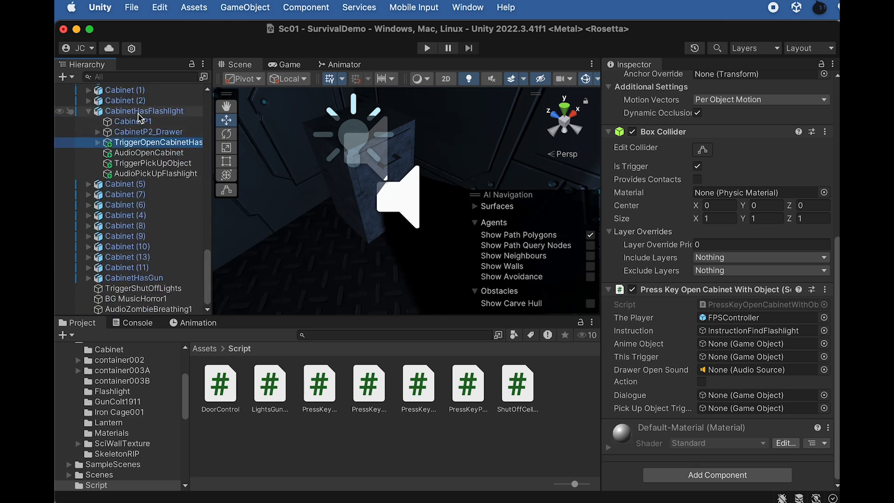
{"action": "scroll", "coordinate": [140, 116], "scroll_direction": "up", "scroll_amount": 3}
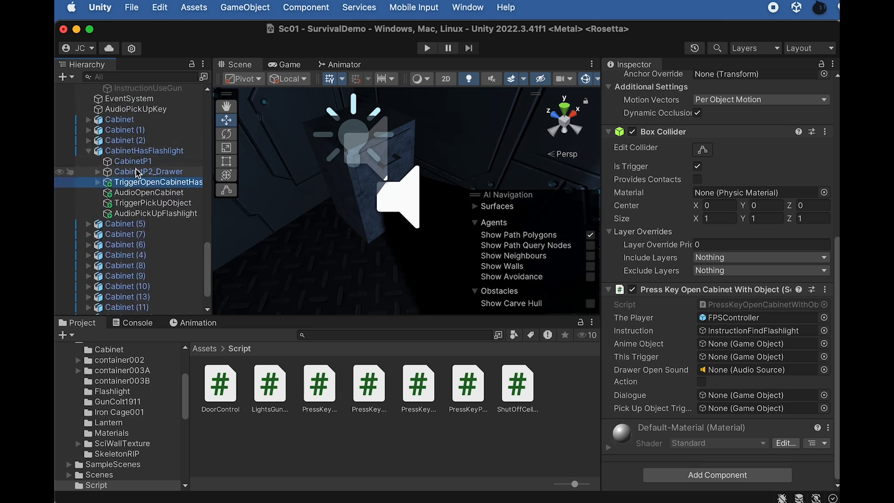
{"action": "left_click_drag", "start_coordinate": [145, 174], "coordinate": [725, 349]}
{"action": "left_click", "coordinate": [147, 171]}
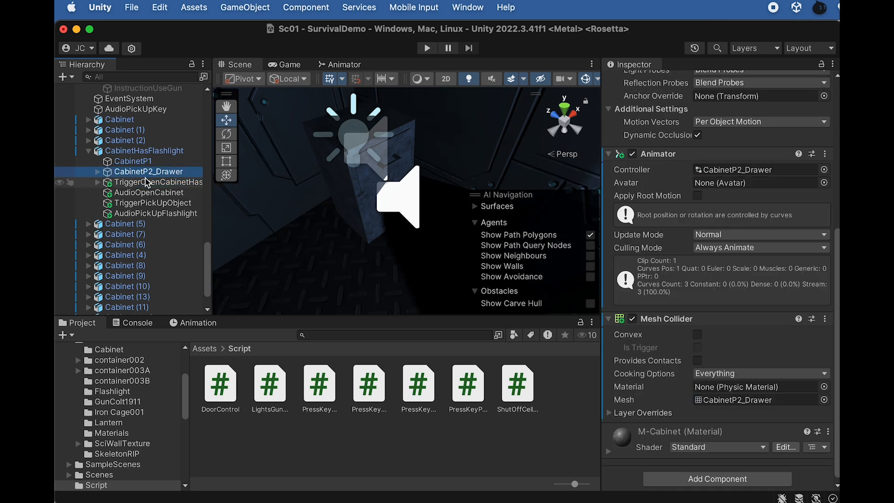
{"action": "left_click", "coordinate": [146, 183]}
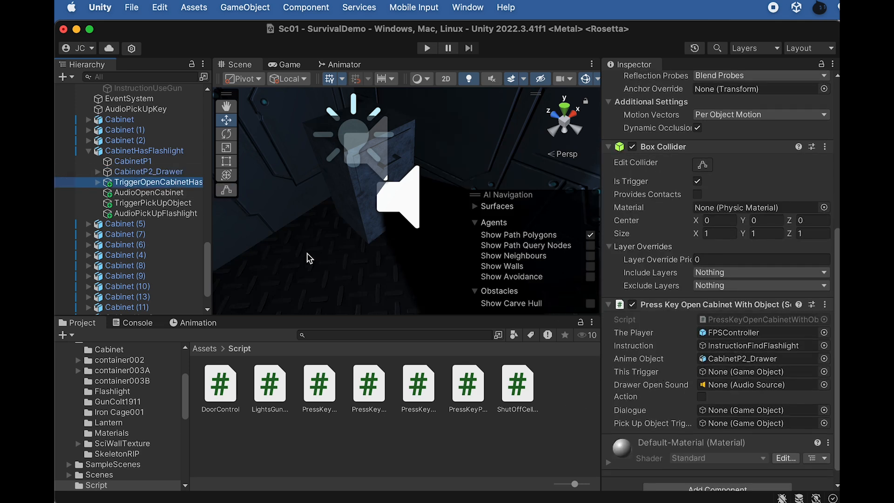
{"action": "left_click_drag", "start_coordinate": [183, 184], "coordinate": [730, 376]}
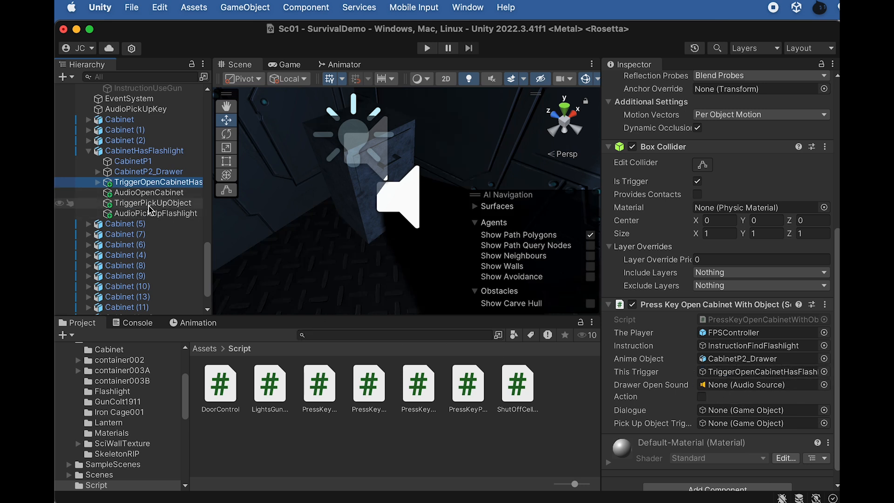
- Assign AudioOpenCabinet as the script's Drawer Open Sound and DialogueFlashlights as its Dialogue
{"action": "left_click_drag", "start_coordinate": [153, 194], "coordinate": [741, 386]}
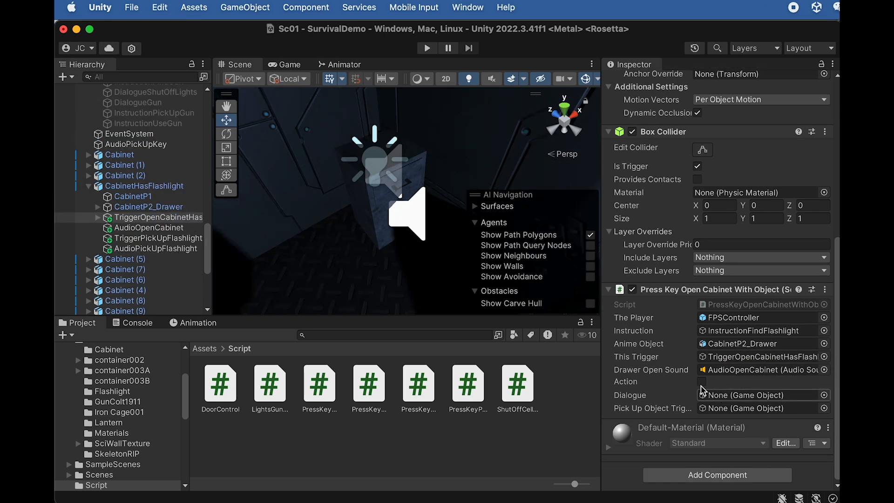
{"action": "scroll", "coordinate": [116, 196], "scroll_direction": "up", "scroll_amount": 3}
{"action": "scroll", "coordinate": [155, 168], "scroll_direction": "up", "scroll_amount": 1}
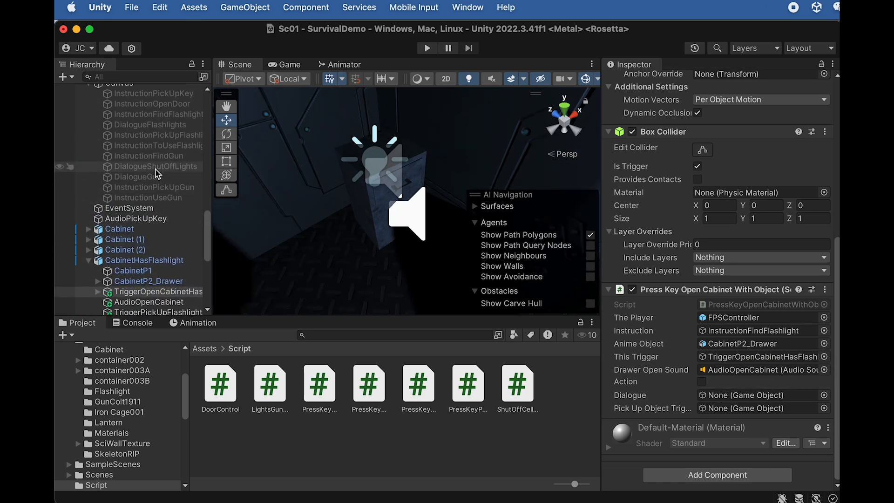
{"action": "left_click_drag", "start_coordinate": [155, 126], "coordinate": [626, 396]}
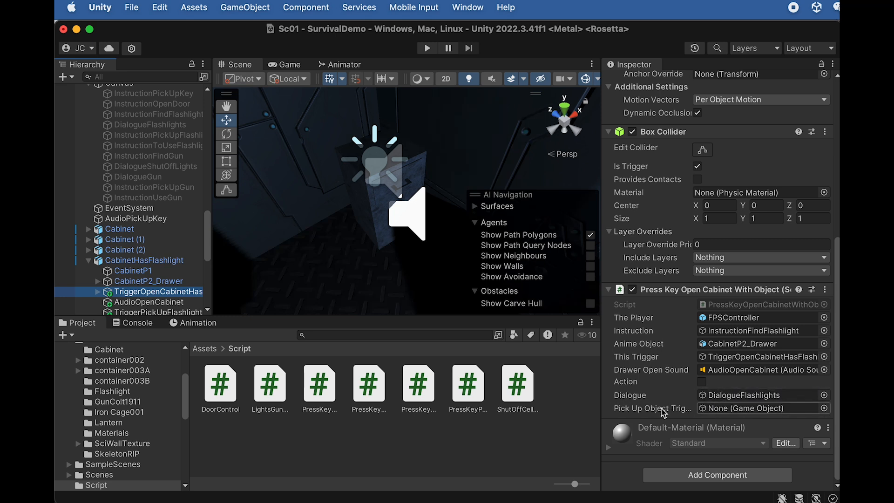
- Assign TriggerPickUpFlashlight as the script's Pick Up Object Trigger
{"action": "scroll", "coordinate": [169, 274], "scroll_direction": "down", "scroll_amount": 1}
{"action": "scroll", "coordinate": [169, 274], "scroll_direction": "down", "scroll_amount": 1}
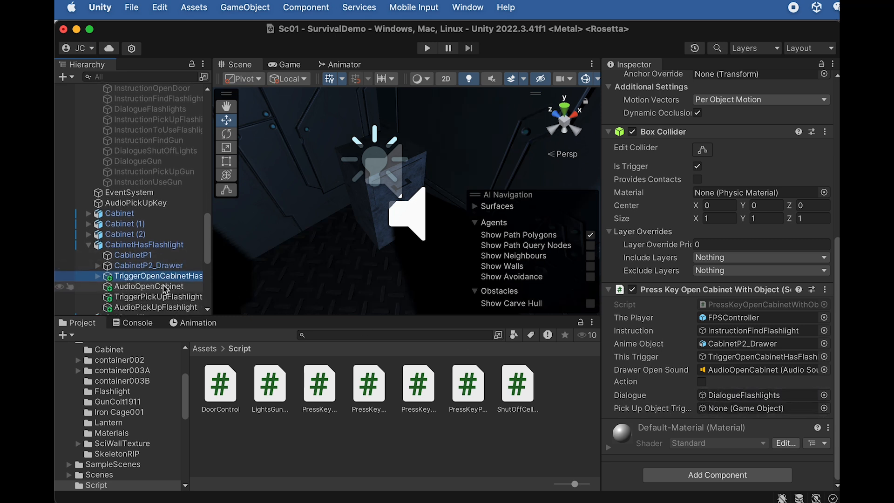
{"action": "left_click", "coordinate": [156, 292]}
{"action": "left_click_drag", "start_coordinate": [158, 292], "coordinate": [727, 415]}
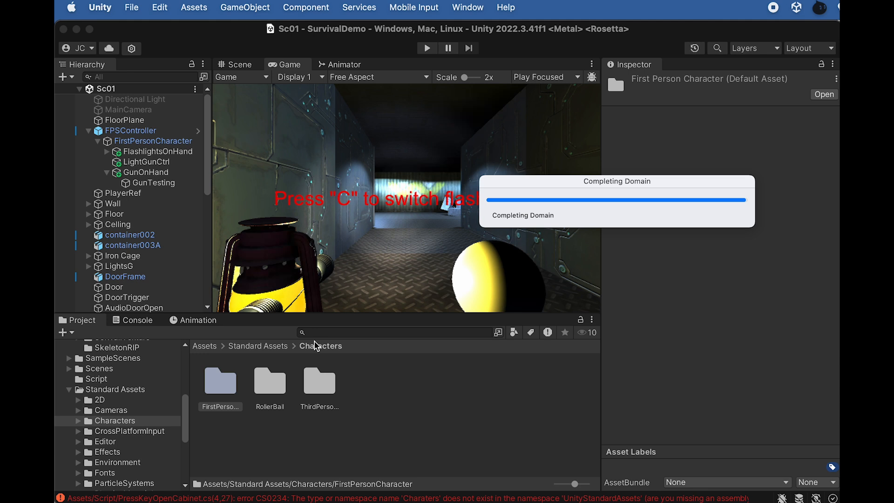
{"action": "key", "text": "super+Tab"}
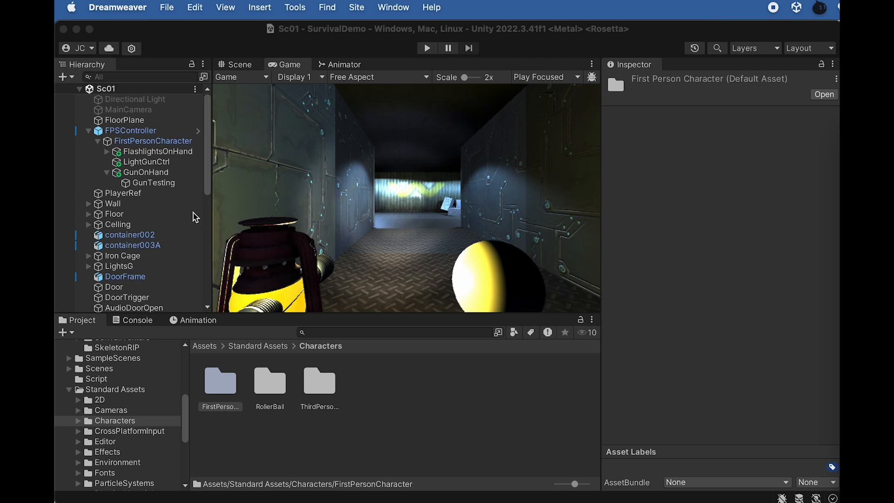
{"action": "scroll", "coordinate": [195, 223], "scroll_direction": "down", "scroll_amount": 5}
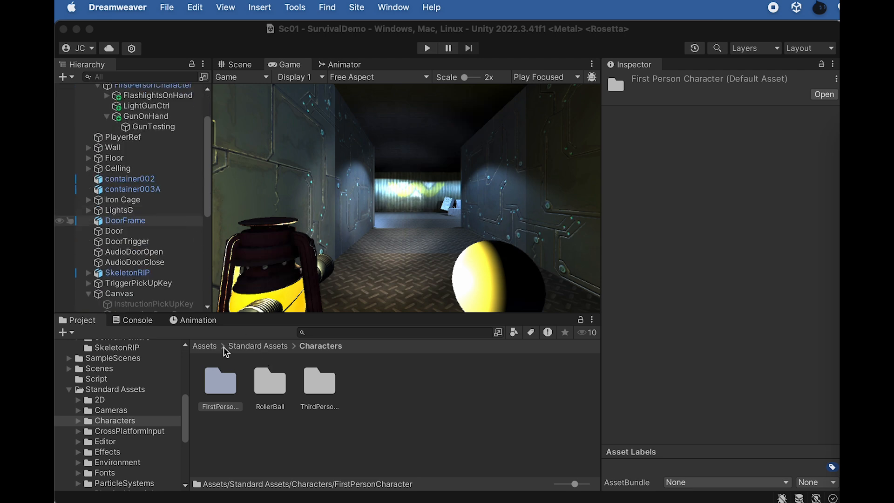
- Open the PressKeyPickUpObject script from the project's Assets/Script folder in Dreamweaver
{"action": "left_click", "coordinate": [200, 348]}
{"action": "double_click", "coordinate": [471, 386]}
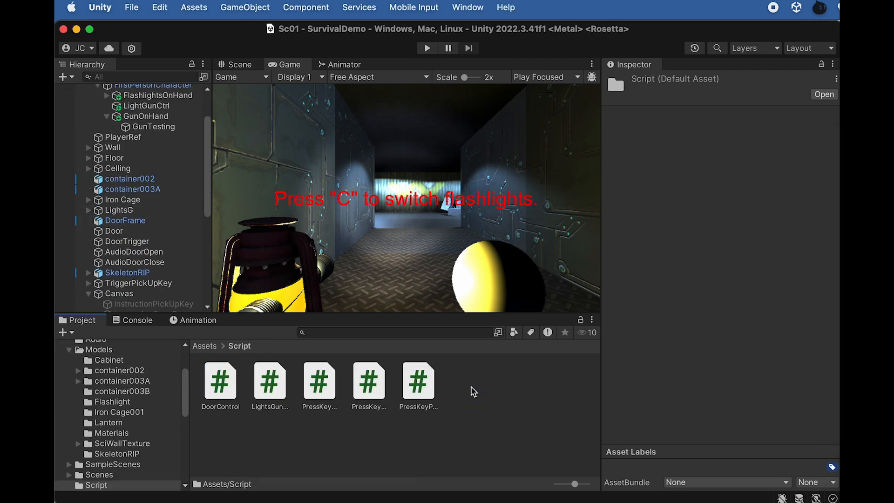
{"action": "left_click", "coordinate": [372, 398]}
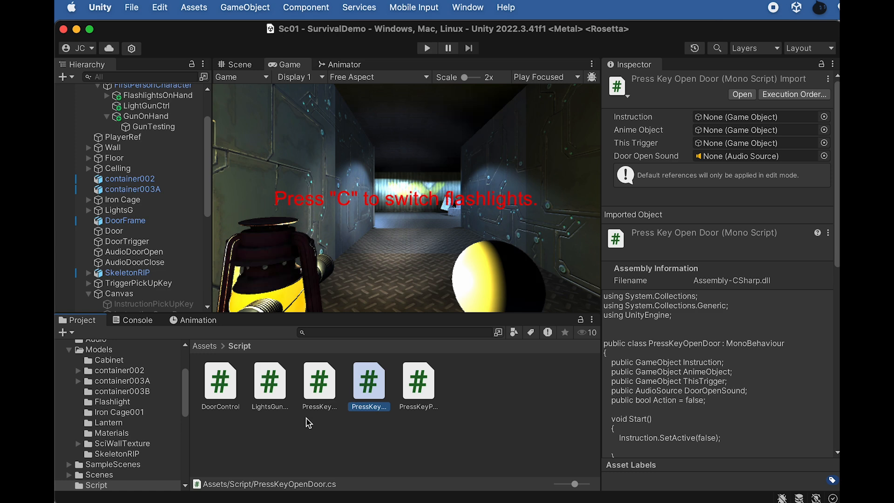
{"action": "left_click", "coordinate": [310, 393]}
{"action": "left_click", "coordinate": [278, 413]}
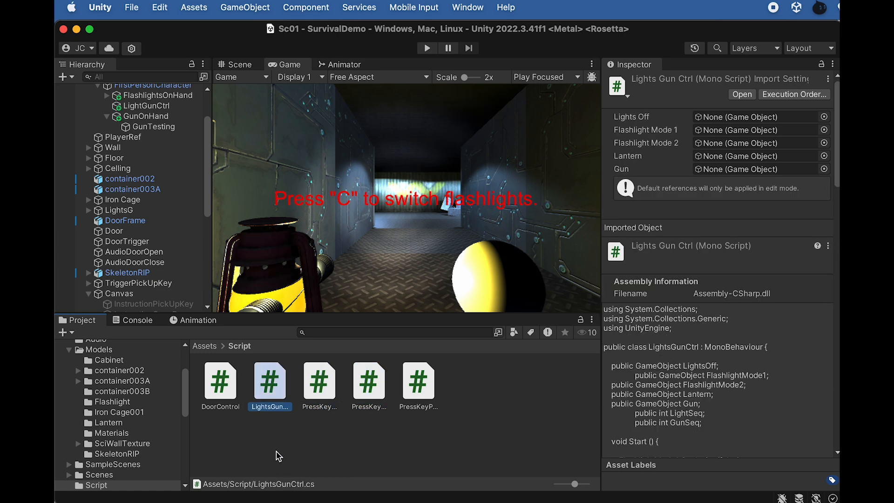
{"action": "left_click", "coordinate": [420, 375]}
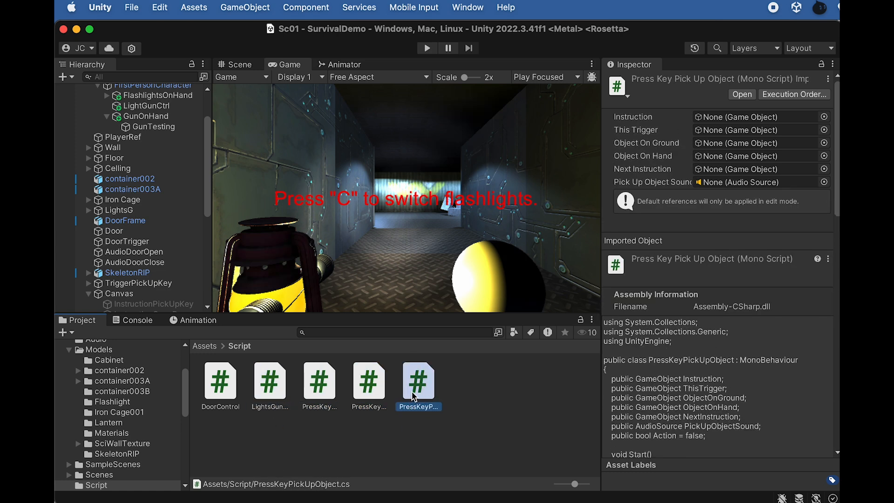
{"action": "double_click", "coordinate": [417, 403]}
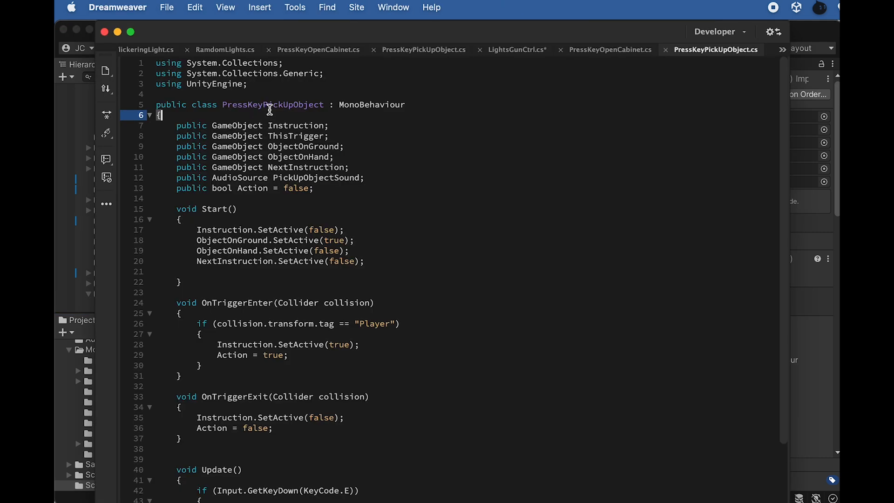
- Add the directives "using UnityStandardAssets.Characters.FirstPerson;" and "using UnityEngine.UI;" below the UnityEngine one
{"action": "left_click", "coordinate": [251, 85]}
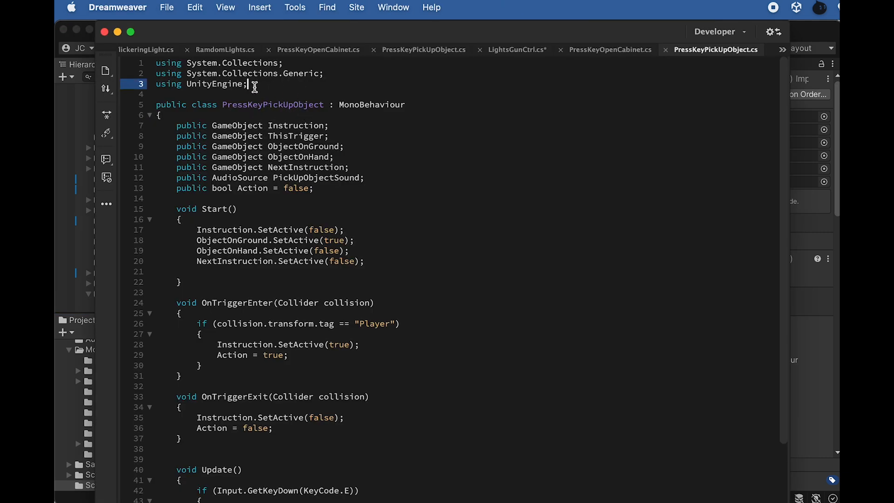
{"action": "key", "text": "Return"}
{"action": "type", "text": "using UnityStandardAssets.Characters.FirstPerson; using UnityEngine.UI;"}
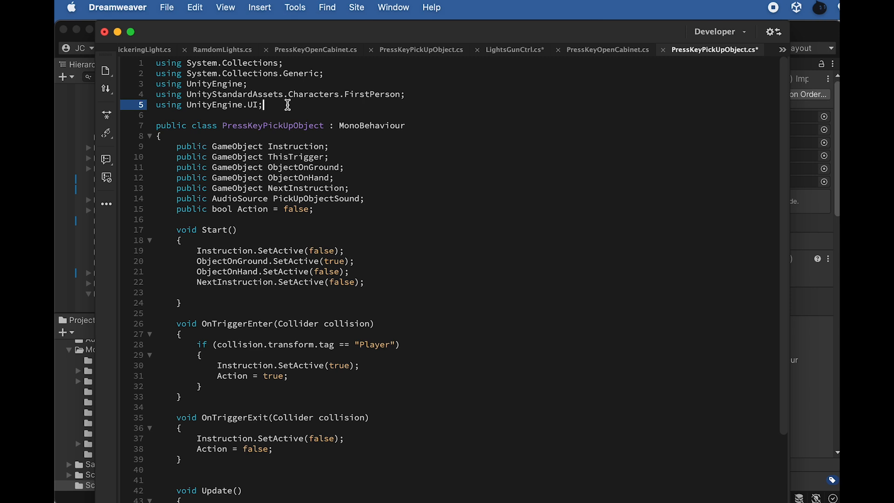
- Copy the line "ThePlayer.GetComponent<FirstPersonController>().enabled = false;" from the PickUpObjects coroutine of PressKeyOpenCabinet.cs
{"action": "scroll", "coordinate": [321, 182], "scroll_direction": "down", "scroll_amount": 9}
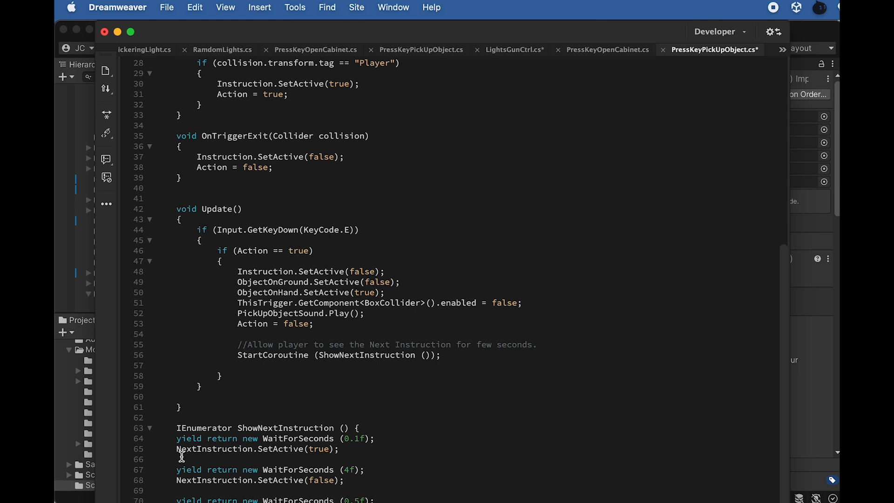
{"action": "left_click", "coordinate": [343, 450]}
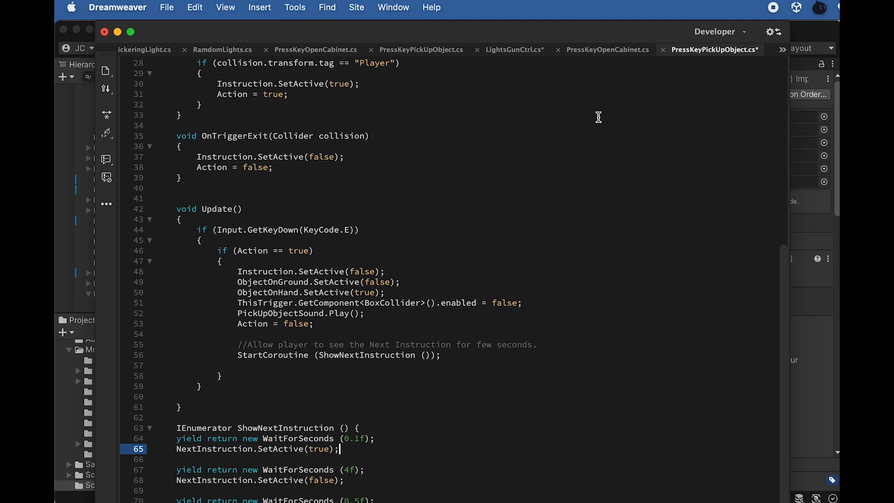
{"action": "left_click", "coordinate": [631, 51]}
{"action": "scroll", "coordinate": [527, 416], "scroll_direction": "down", "scroll_amount": 3}
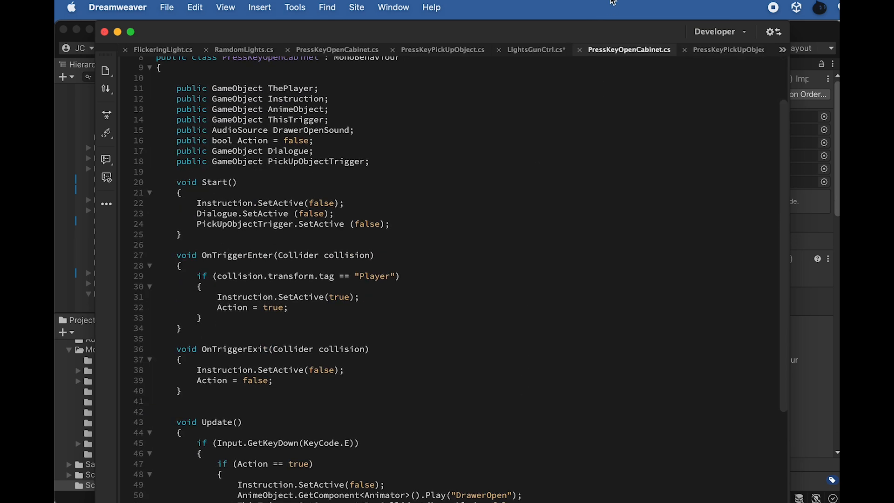
{"action": "scroll", "coordinate": [587, 278], "scroll_direction": "down", "scroll_amount": 5}
{"action": "scroll", "coordinate": [581, 299], "scroll_direction": "down", "scroll_amount": 4}
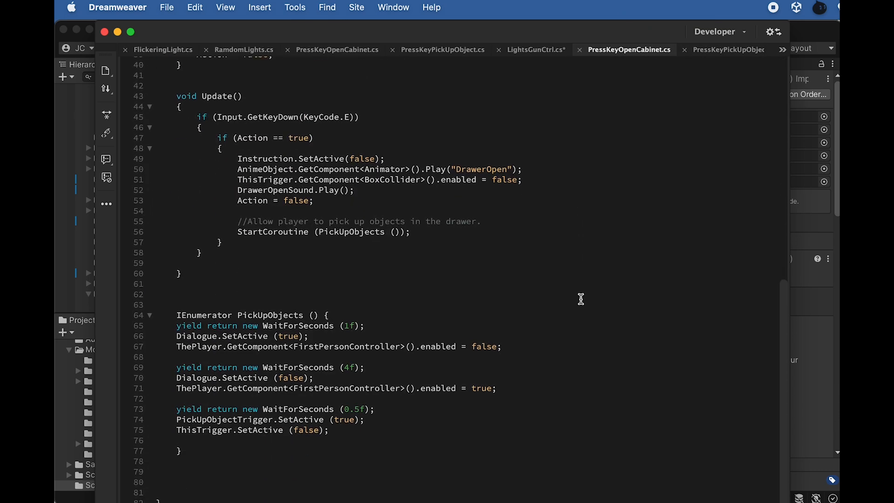
{"action": "left_click", "coordinate": [520, 347]}
{"action": "left_click", "coordinate": [163, 340], "text": "shift"}
{"action": "left_click", "coordinate": [161, 345], "text": "shift"}
{"action": "key", "text": "super+c"}
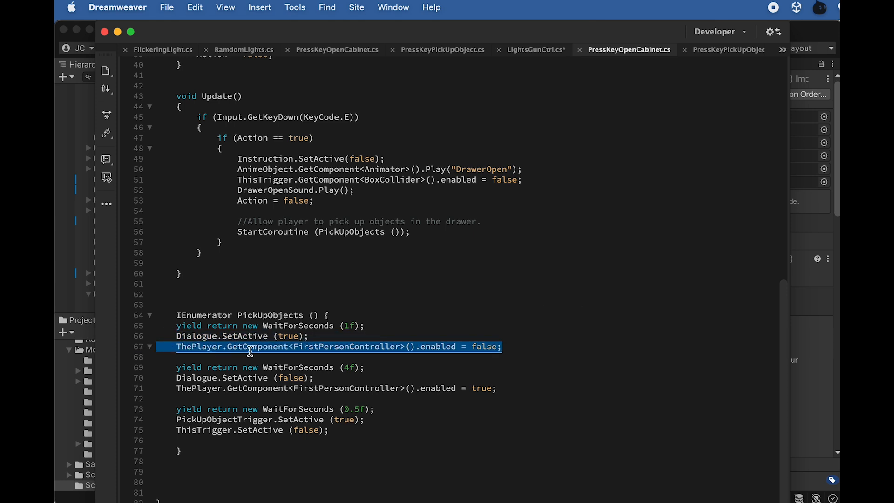
- Paste the copied line below NextInstruction.SetActive(true) in PressKeyPickUpObject.cs and align its indentation with the neighbouring lines
{"action": "scroll", "coordinate": [582, 203], "scroll_direction": "up", "scroll_amount": 2}
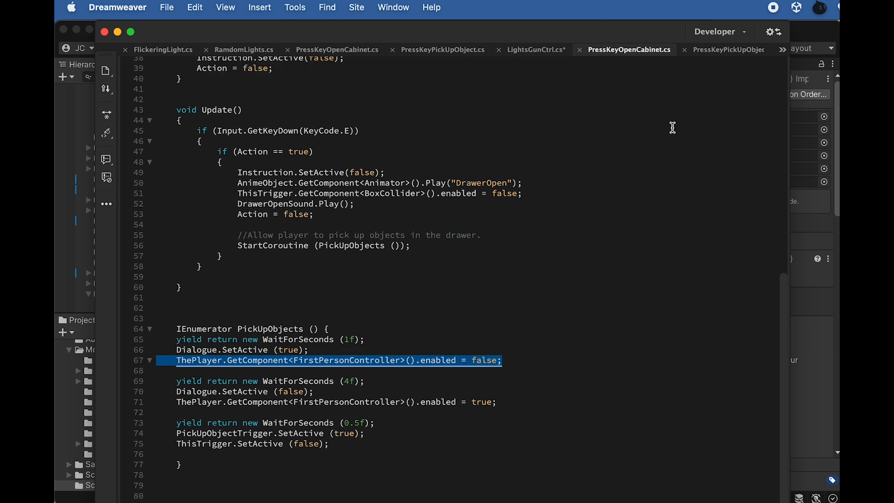
{"action": "left_click", "coordinate": [717, 50]}
{"action": "left_click", "coordinate": [353, 449]}
{"action": "key", "text": "Return"}
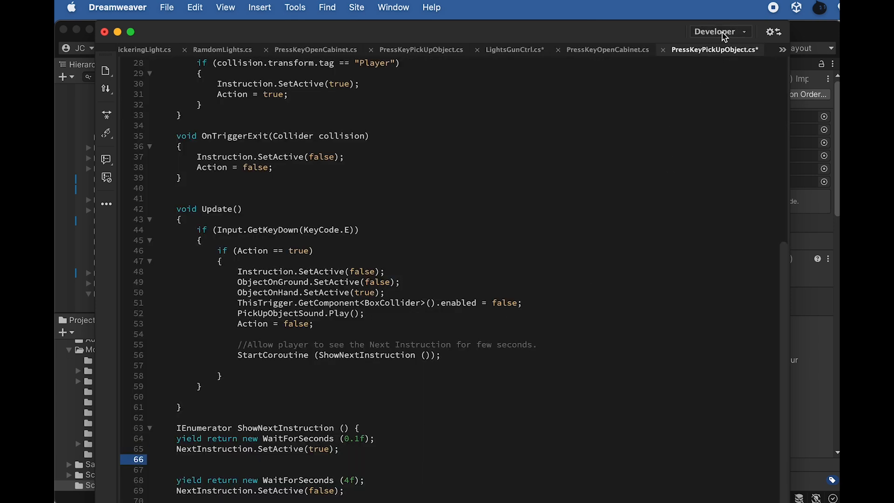
{"action": "key", "text": "super+v"}
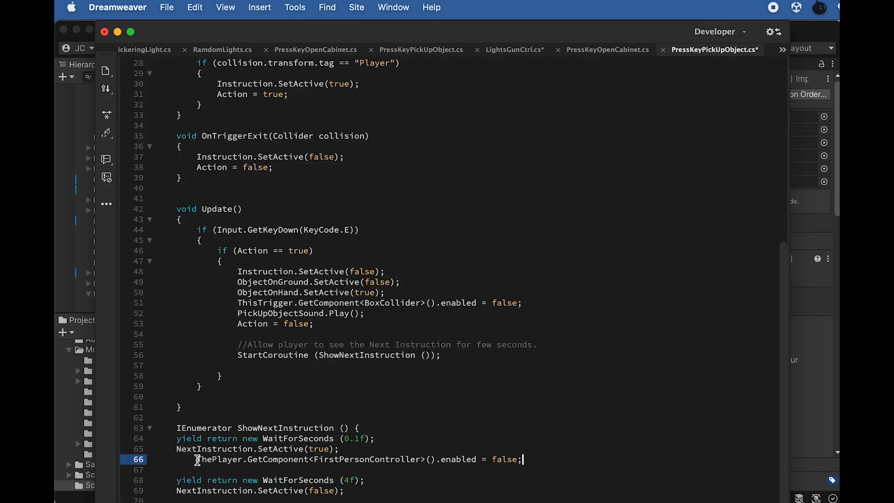
{"action": "left_click", "coordinate": [196, 460]}
{"action": "key", "text": "BackSpace"}
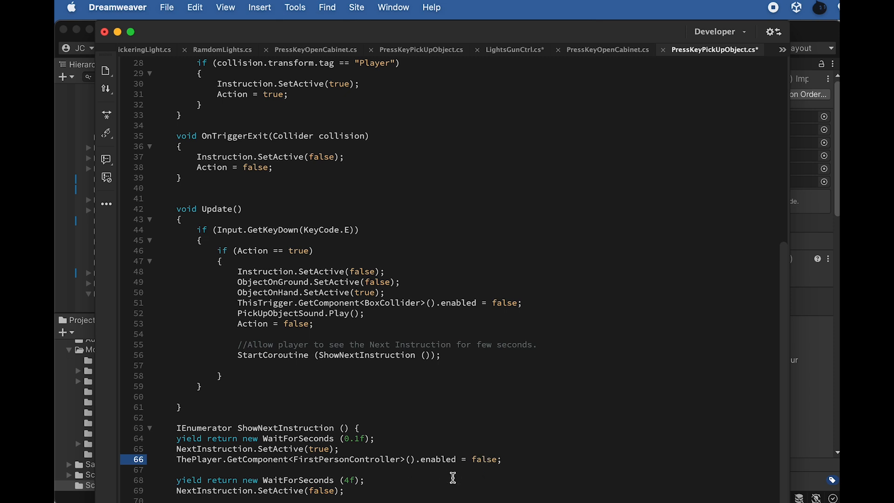
- Insert "ThePlayer.GetComponent<FirstPersonController>().enabled = true;" after the 0.5f wait in ShowNextInstruction, aligned with the surrounding lines
{"action": "scroll", "coordinate": [445, 484], "scroll_direction": "down", "scroll_amount": 1}
{"action": "left_click", "coordinate": [177, 502]}
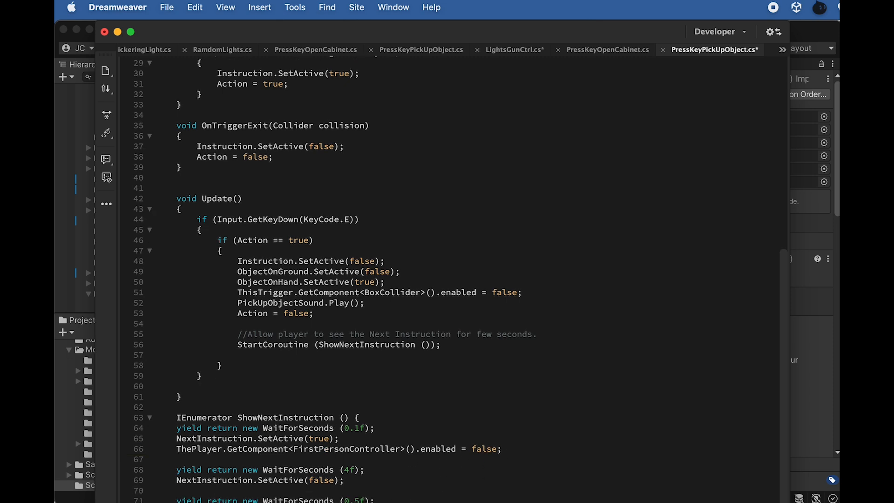
{"action": "scroll", "coordinate": [460, 279], "scroll_direction": "down", "scroll_amount": 4}
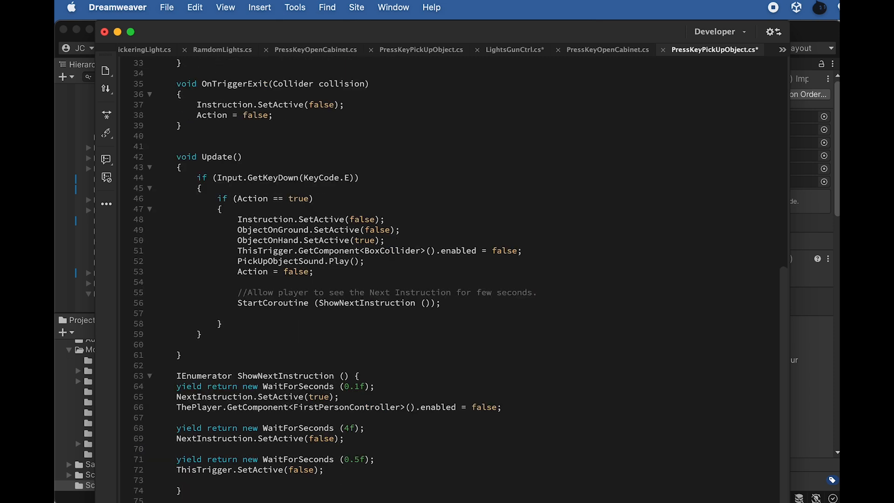
{"action": "scroll", "coordinate": [460, 279], "scroll_direction": "down", "scroll_amount": 6}
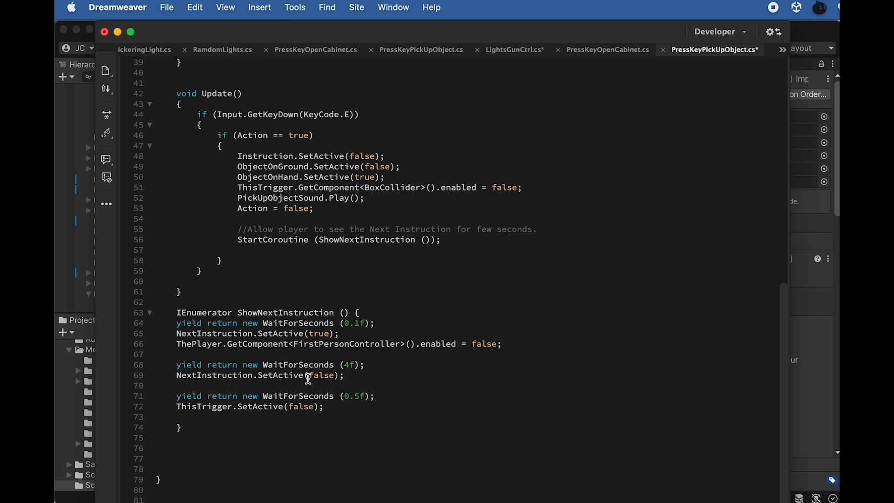
{"action": "left_click", "coordinate": [350, 383]}
{"action": "left_click", "coordinate": [345, 406]}
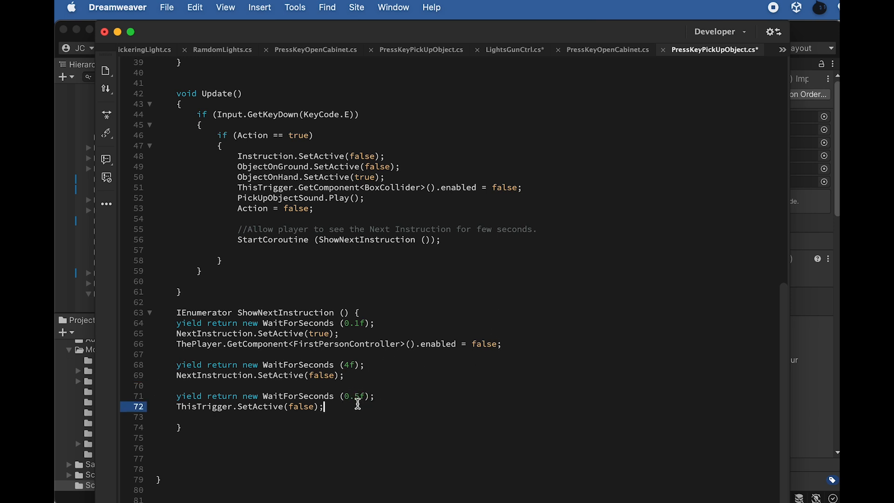
{"action": "key", "text": "Return"}
{"action": "left_click", "coordinate": [393, 388]}
{"action": "left_click", "coordinate": [389, 397]}
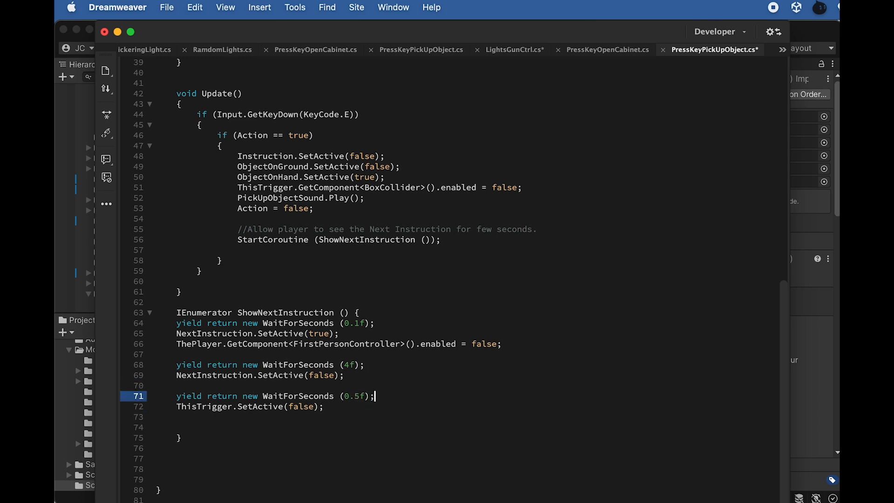
{"action": "key", "text": "Return"}
{"action": "key", "text": "cmd+v"}
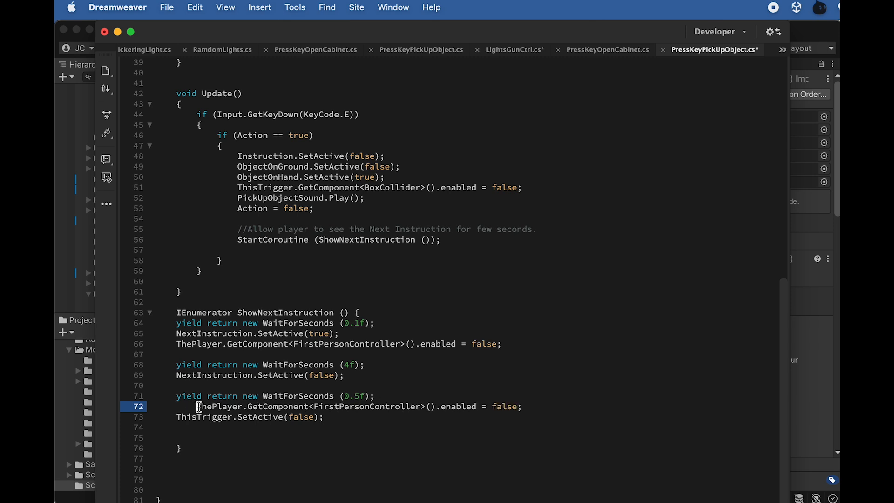
{"action": "key", "text": "BackSpace"}
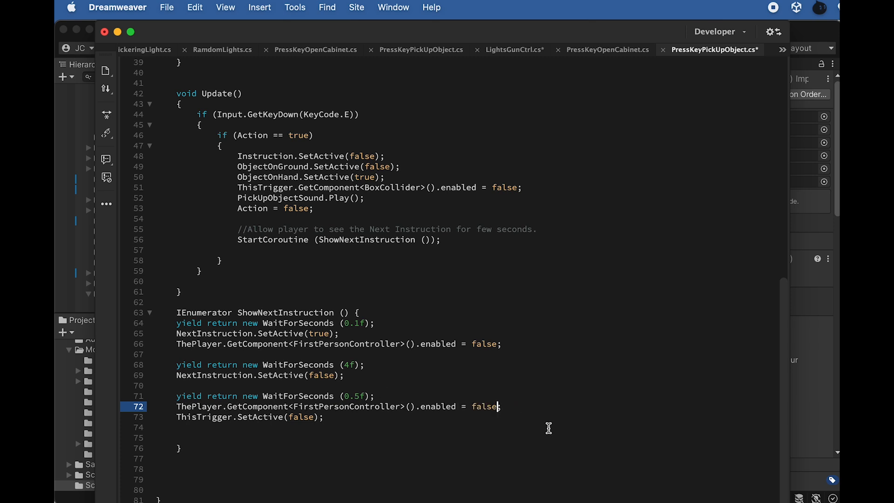
{"action": "key", "text": "BackSpace"}
{"action": "left_click_drag", "start_coordinate": [378, 396], "coordinate": [342, 395]}
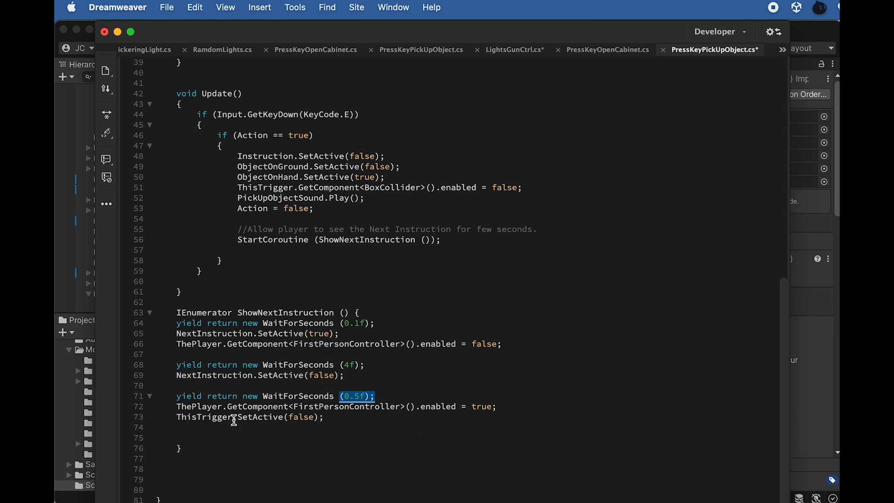
- Duplicate the "public GameObject Instruction;" declaration at the start of the class, leaving a blank line below the opening brace
{"action": "scroll", "coordinate": [341, 408], "scroll_direction": "up", "scroll_amount": 5}
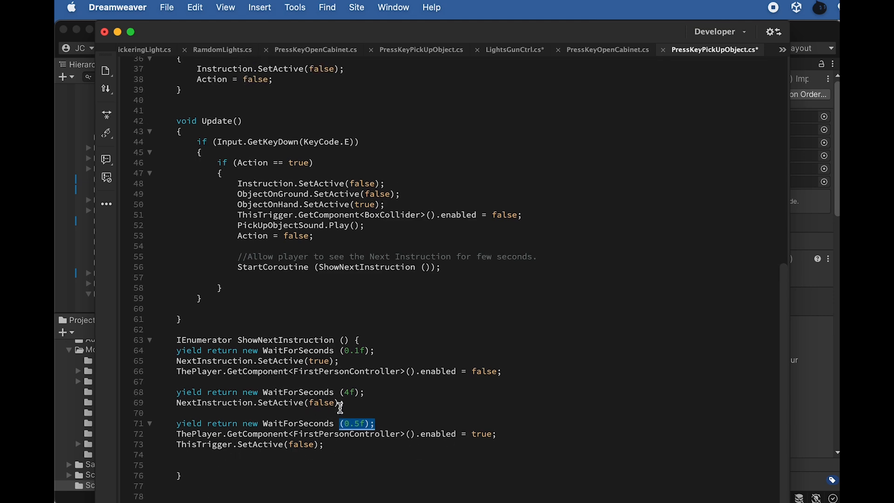
{"action": "scroll", "coordinate": [340, 408], "scroll_direction": "up", "scroll_amount": 5}
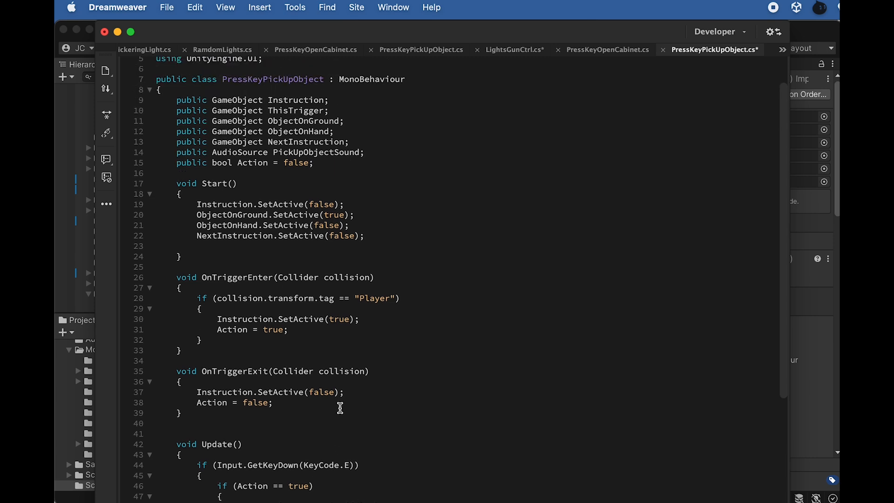
{"action": "left_click_drag", "start_coordinate": [123, 108], "coordinate": [122, 99]}
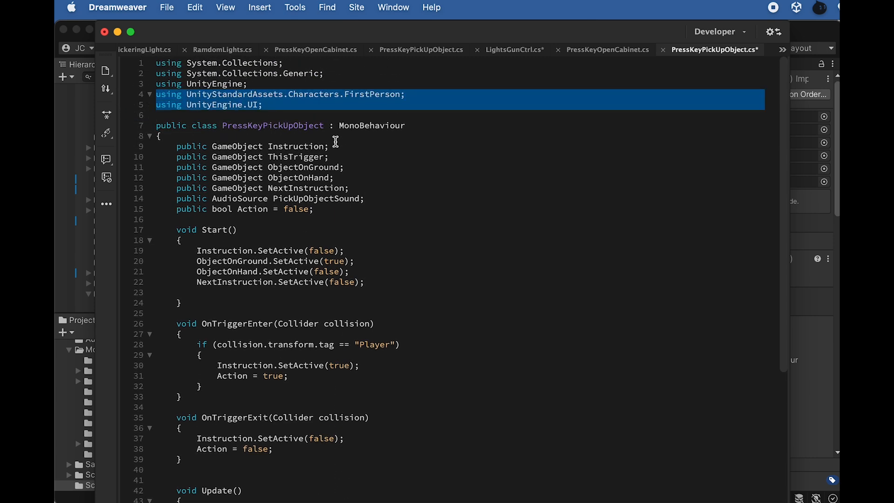
{"action": "left_click_drag", "start_coordinate": [335, 148], "coordinate": [140, 148]}
{"action": "key", "text": "super+c"}
{"action": "key", "text": "Left"}
{"action": "key", "text": "Return"}
{"action": "key", "text": "Return"}
{"action": "key", "text": "Tab"}
{"action": "key", "text": "BackSpace"}
{"action": "key", "text": "Tab"}
{"action": "key", "text": "Up"}
{"action": "key", "text": "super+v"}
- Rename the variable in the first duplicated GameObject declaration to ThePlayer
{"action": "left_click_drag", "start_coordinate": [329, 156], "coordinate": [269, 157]}
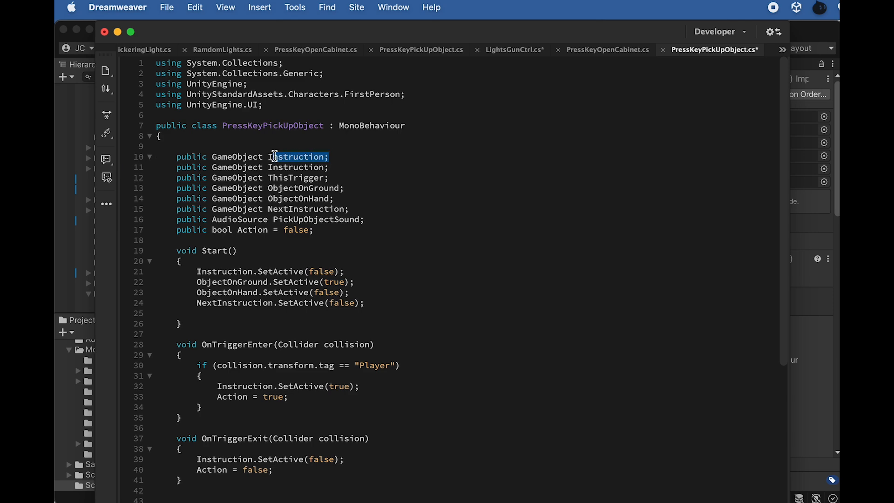
{"action": "left_click", "coordinate": [305, 157]}
{"action": "double_click", "coordinate": [322, 156]}
{"action": "type", "text": "ThePlaye"}
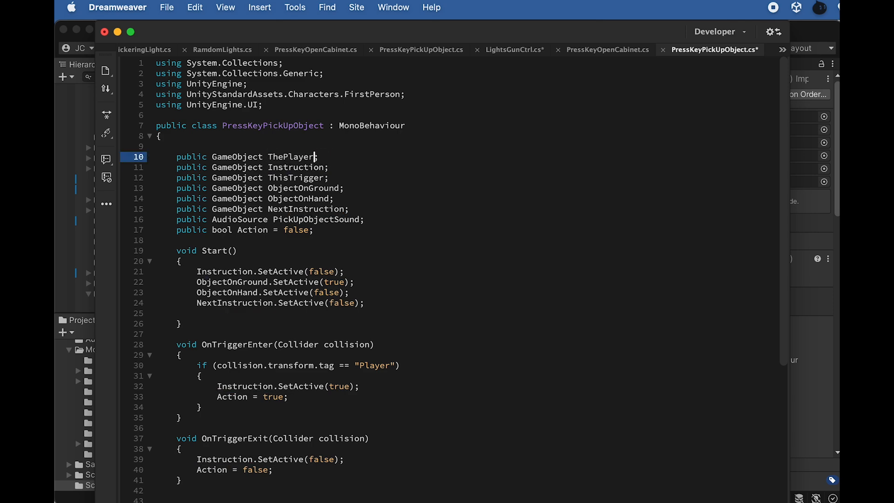
- Compare the ThePlayer declaration with its two uses in the ShowNextInstruction coroutine
{"action": "scroll", "coordinate": [299, 282], "scroll_direction": "down", "scroll_amount": 10}
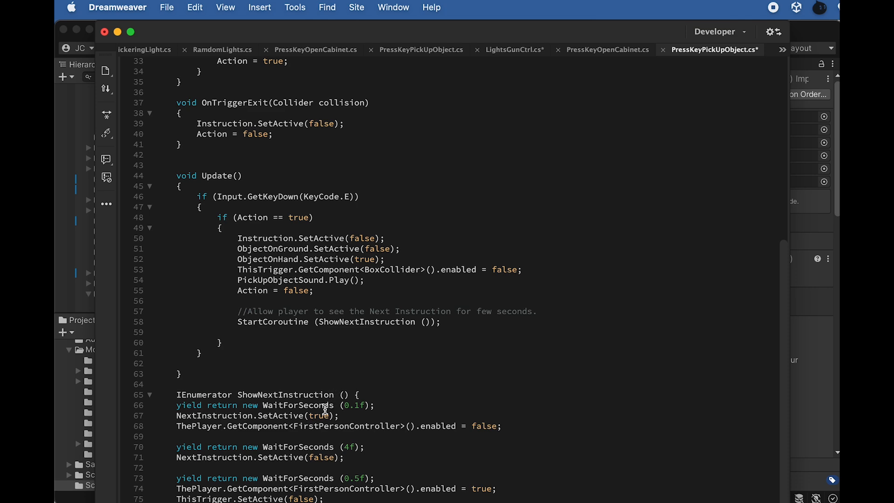
{"action": "left_click_drag", "start_coordinate": [222, 426], "coordinate": [177, 426]}
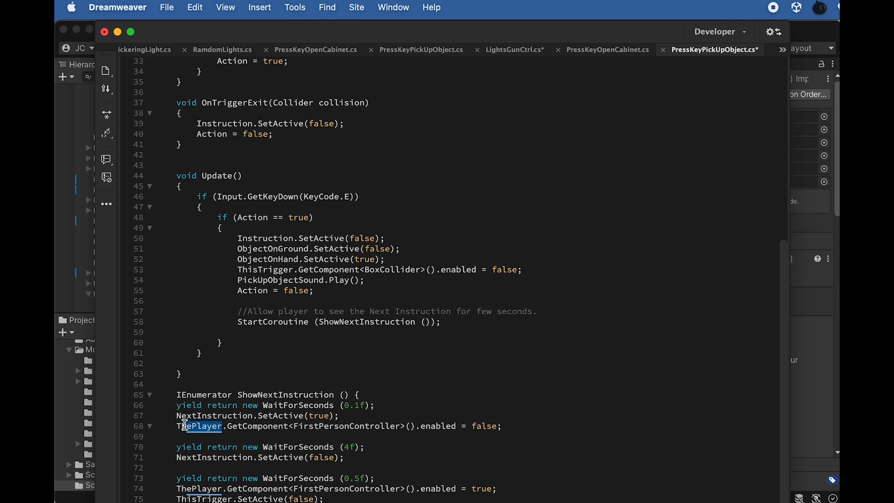
{"action": "scroll", "coordinate": [301, 292], "scroll_direction": "up", "scroll_amount": 8}
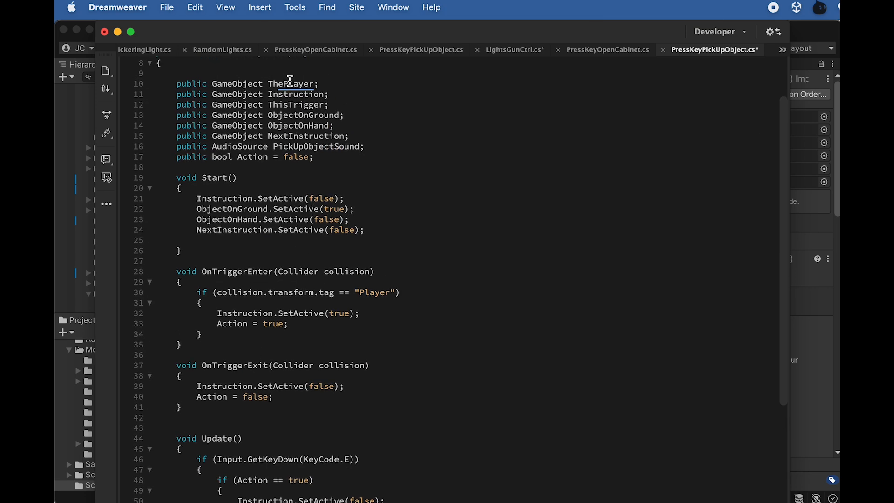
{"action": "left_click", "coordinate": [322, 86]}
{"action": "double_click", "coordinate": [273, 83]}
{"action": "scroll", "coordinate": [285, 228], "scroll_direction": "down", "scroll_amount": 12}
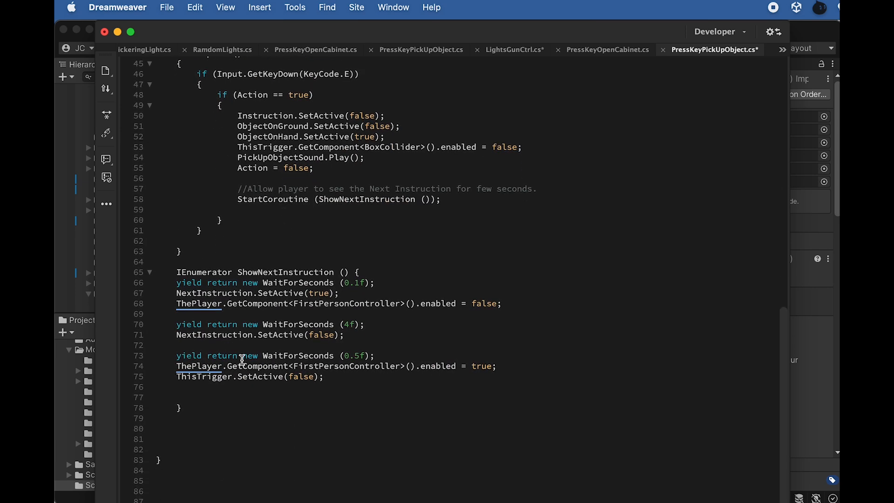
{"action": "scroll", "coordinate": [247, 303], "scroll_direction": "up", "scroll_amount": 15}
- Save the PressKeyPickUpObject script and switch back to Unity
{"action": "left_click", "coordinate": [459, 205]}
{"action": "key", "text": "super+s"}
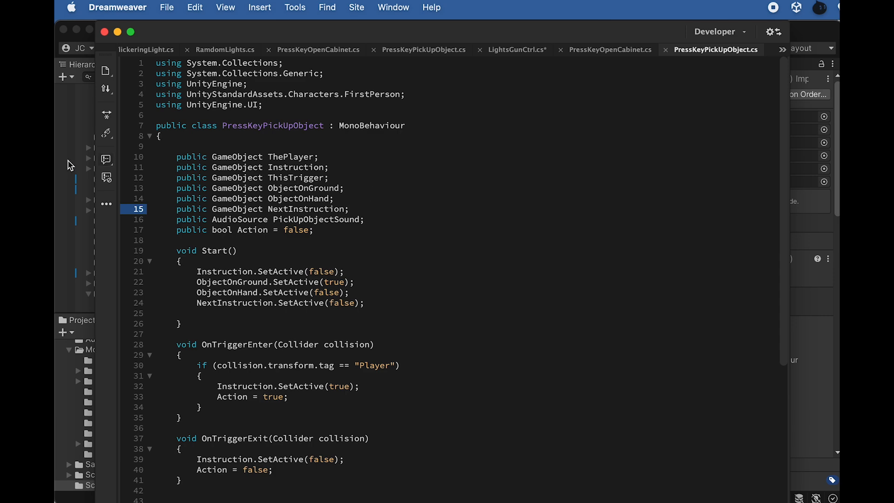
{"action": "left_click", "coordinate": [73, 122]}
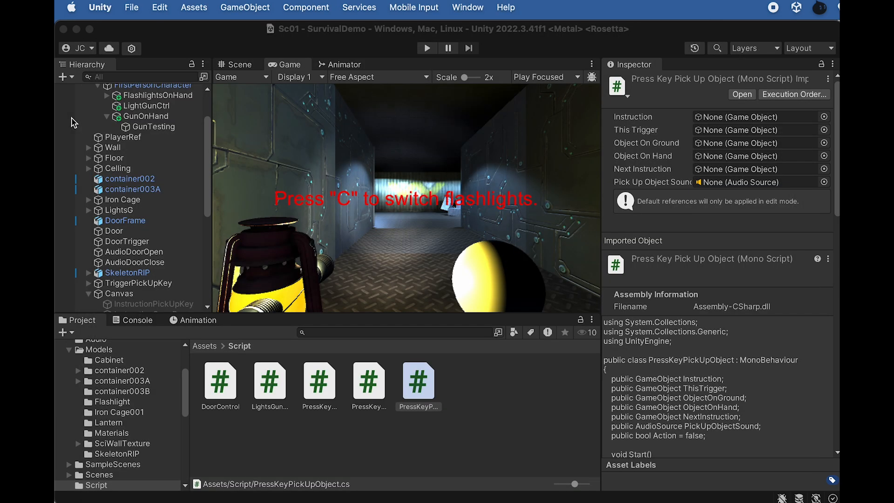
- Play-test opening the flashlight cabinet and moving while the dialogue shows, and end the test
{"action": "left_click", "coordinate": [427, 49]}
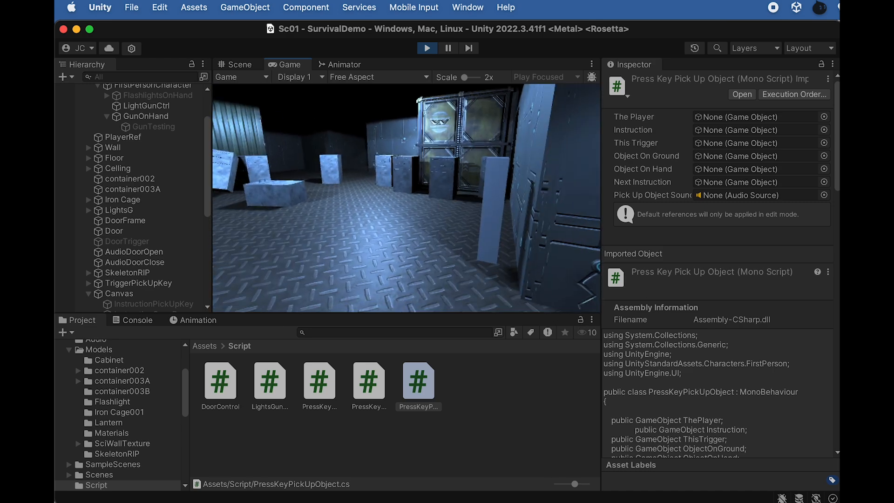
{"action": "key", "text": "w"}
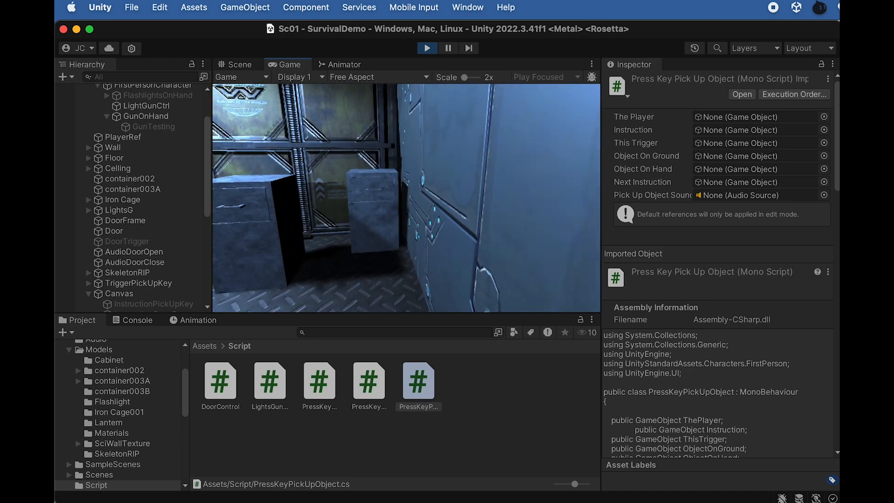
{"action": "key", "text": "w"}
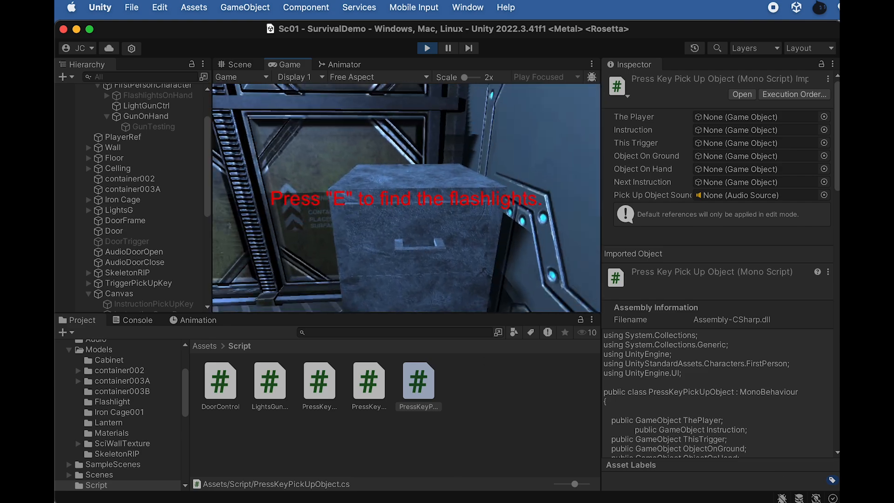
{"action": "key", "text": "e"}
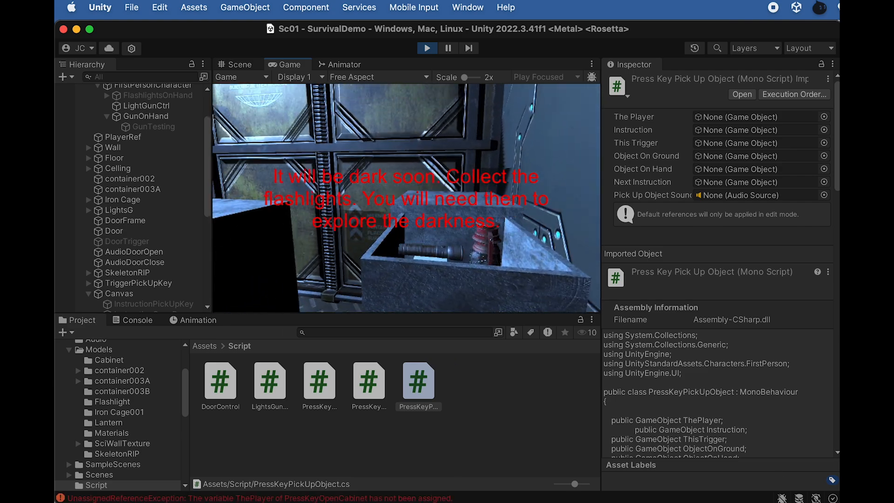
{"action": "key", "text": "s"}
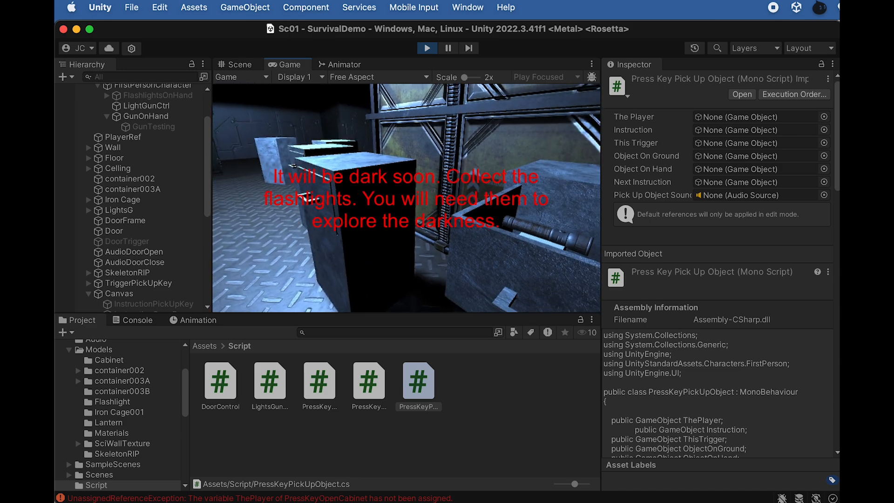
{"action": "left_click", "coordinate": [426, 48]}
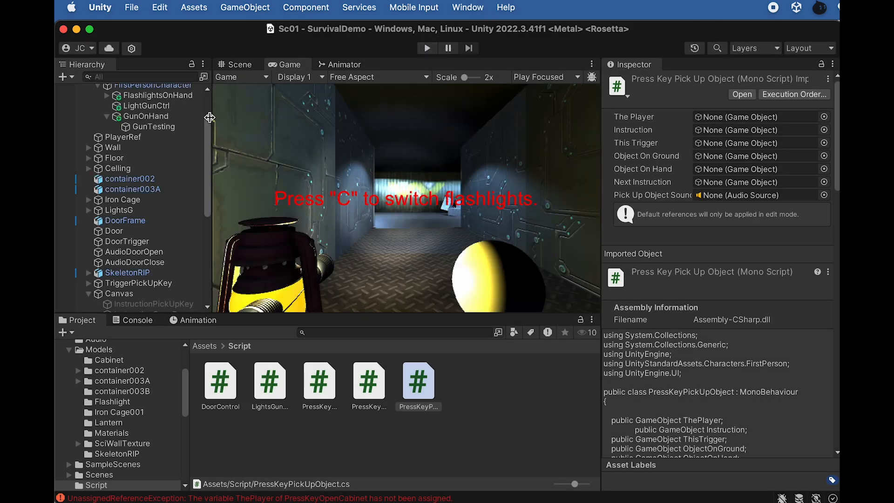
- Assign FPSController as The Player in the Press Key Open Cabinet script of TriggerOpenCabinetHasFlashlight
{"action": "scroll", "coordinate": [156, 242], "scroll_direction": "down", "scroll_amount": 5}
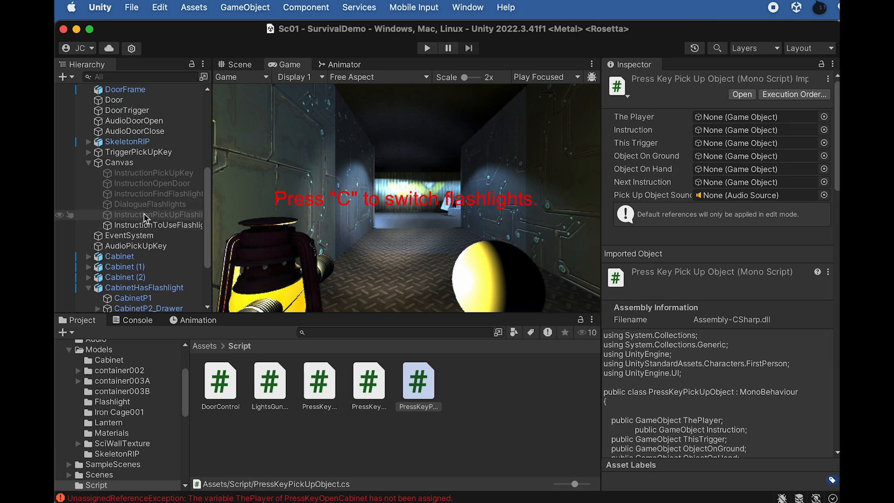
{"action": "scroll", "coordinate": [152, 216], "scroll_direction": "down", "scroll_amount": 3}
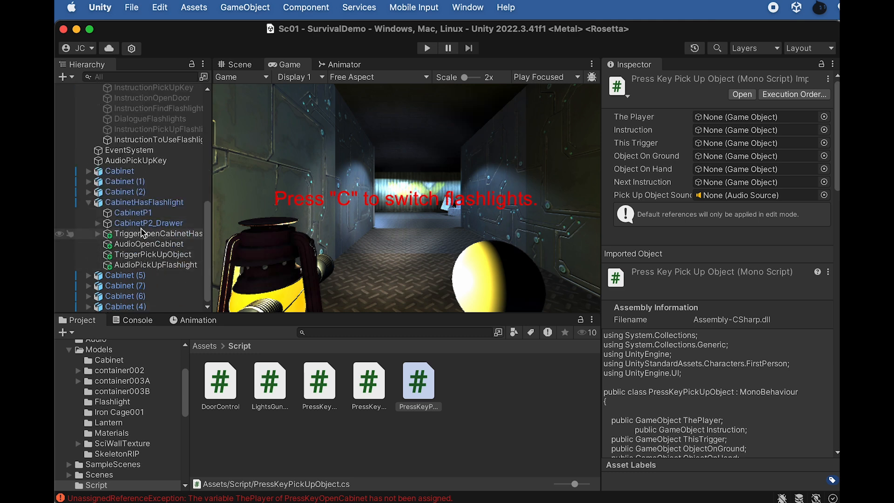
{"action": "left_click", "coordinate": [157, 234]}
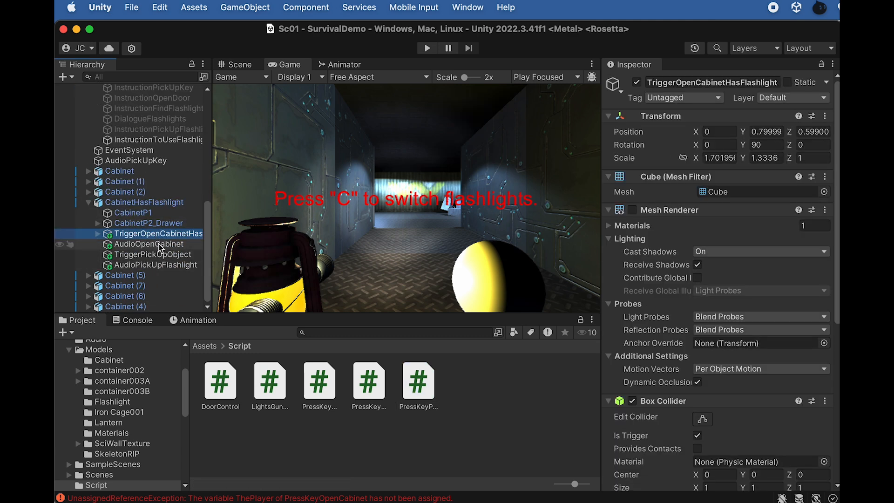
{"action": "scroll", "coordinate": [667, 410], "scroll_direction": "down", "scroll_amount": 10}
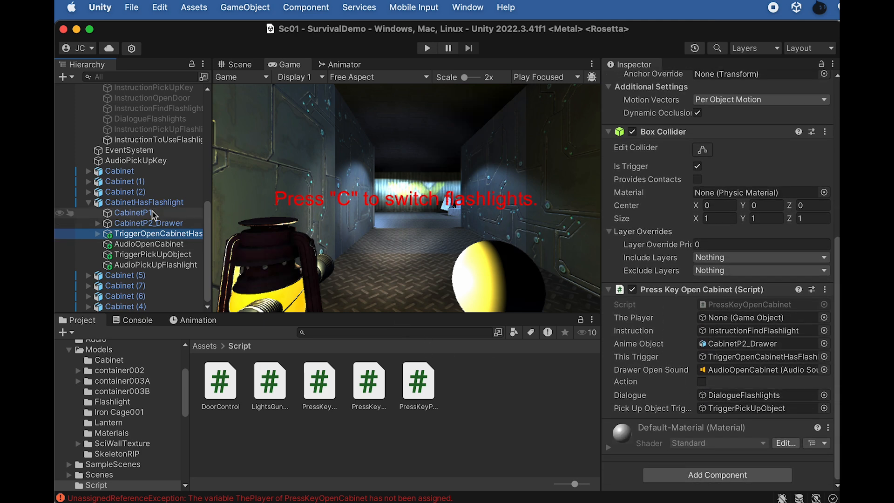
{"action": "scroll", "coordinate": [140, 191], "scroll_direction": "up", "scroll_amount": 10}
{"action": "left_click_drag", "start_coordinate": [130, 131], "coordinate": [745, 322]}
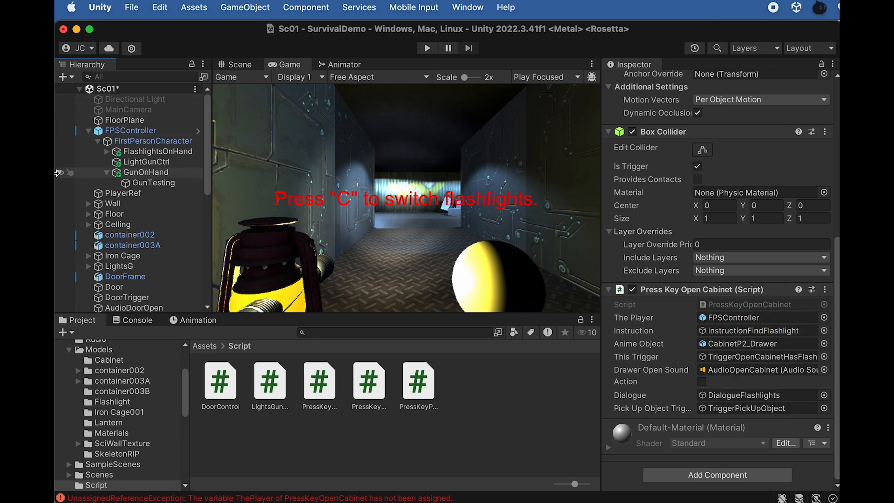
- Assign FPSController as The Player in TriggerPickUpObject's Press Key Pick Up Object script and save the scene
{"action": "scroll", "coordinate": [153, 268], "scroll_direction": "down", "scroll_amount": 10}
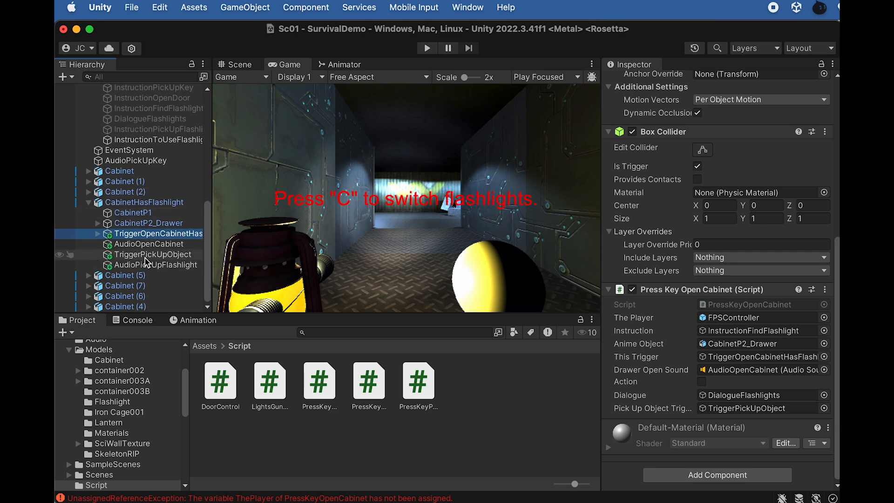
{"action": "left_click", "coordinate": [146, 255]}
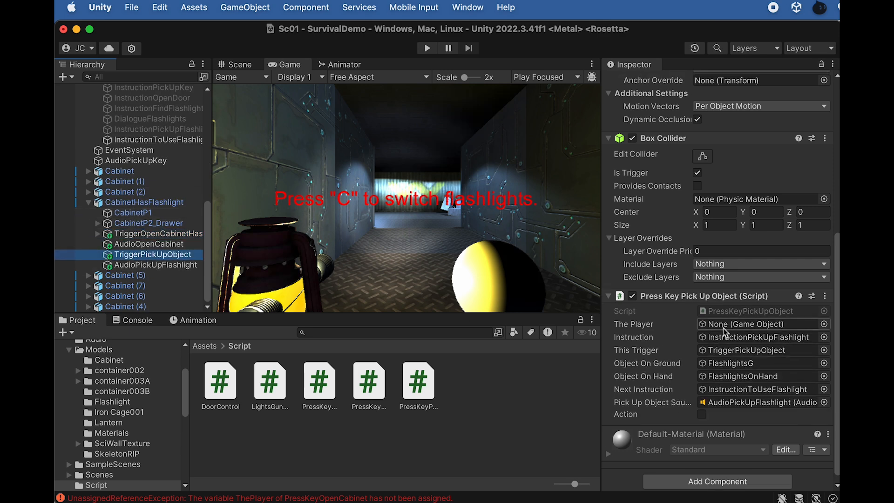
{"action": "scroll", "coordinate": [121, 143], "scroll_direction": "up", "scroll_amount": 10}
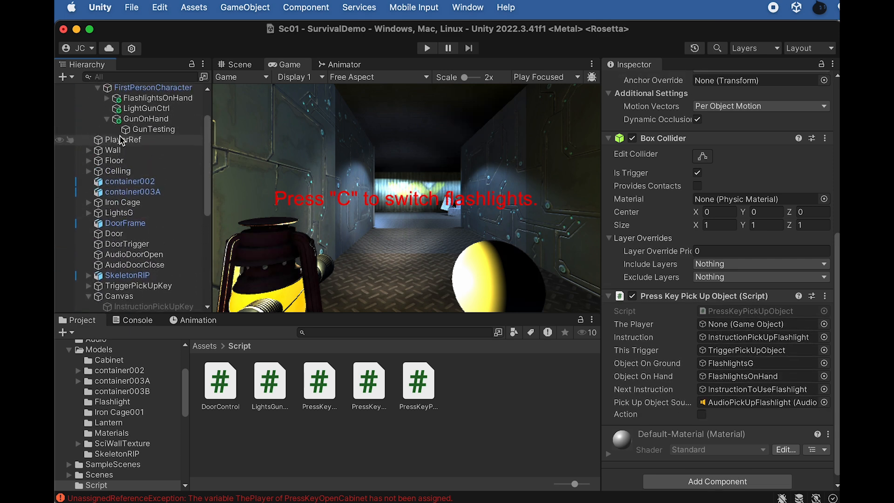
{"action": "left_click_drag", "start_coordinate": [122, 131], "coordinate": [731, 326]}
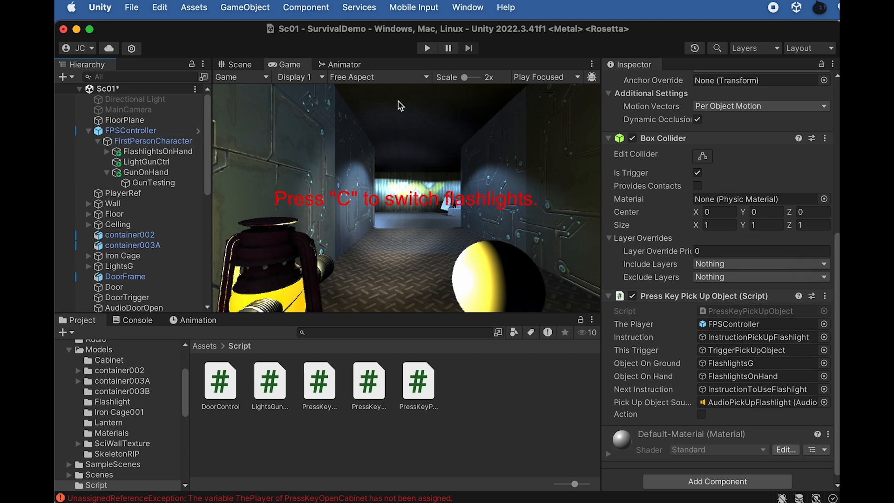
{"action": "key", "text": "super+s"}
- Play-test opening the cabinet, picking up the flashlights and walking to the other cabinets' triggers
{"action": "left_click", "coordinate": [427, 48]}
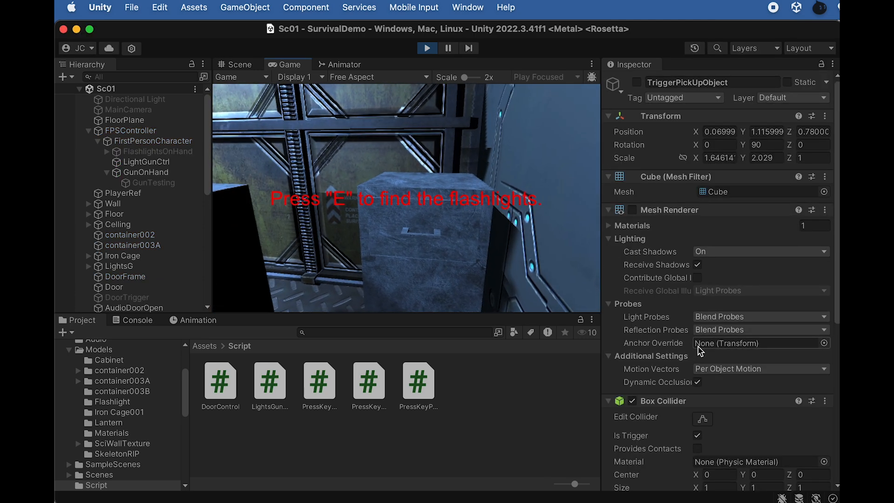
{"action": "key", "text": "e"}
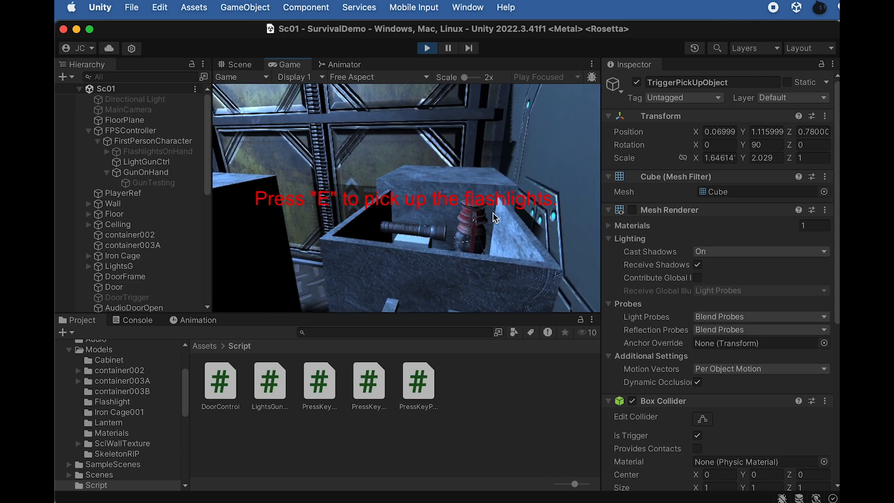
{"action": "key", "text": "e"}
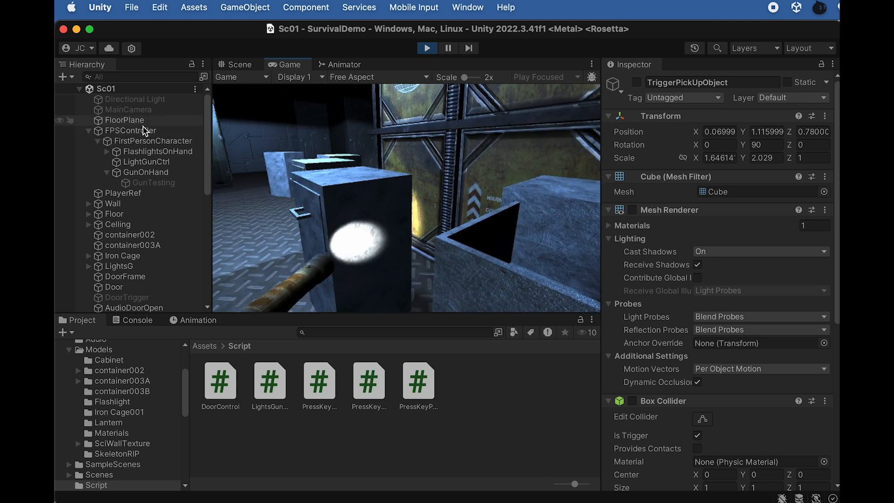
{"action": "key", "text": "a"}
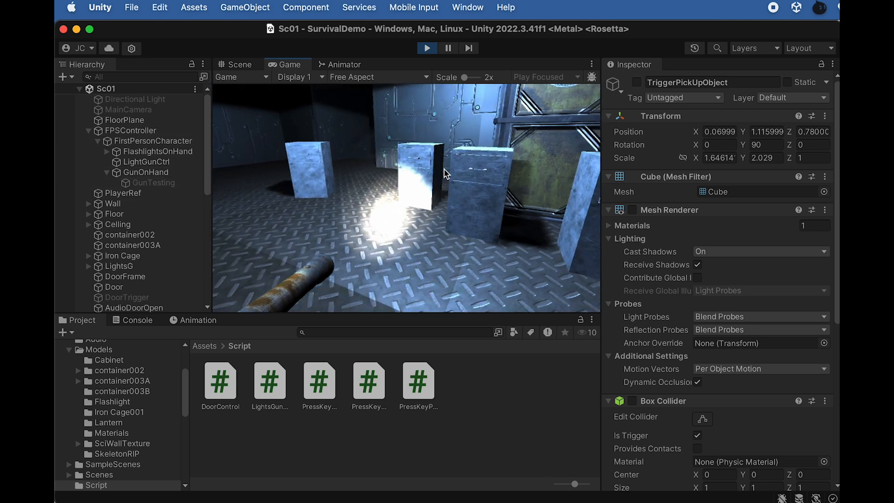
{"action": "key", "text": "a"}
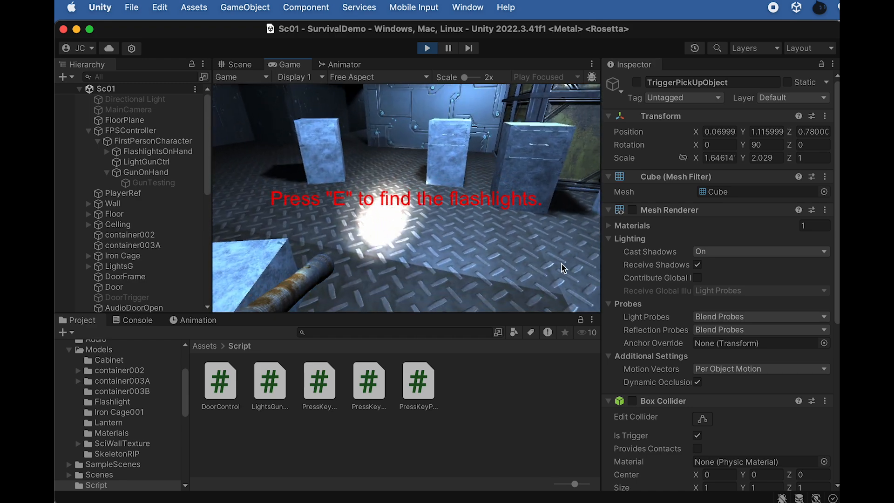
{"action": "key", "text": "e"}
{"action": "key", "text": "w"}
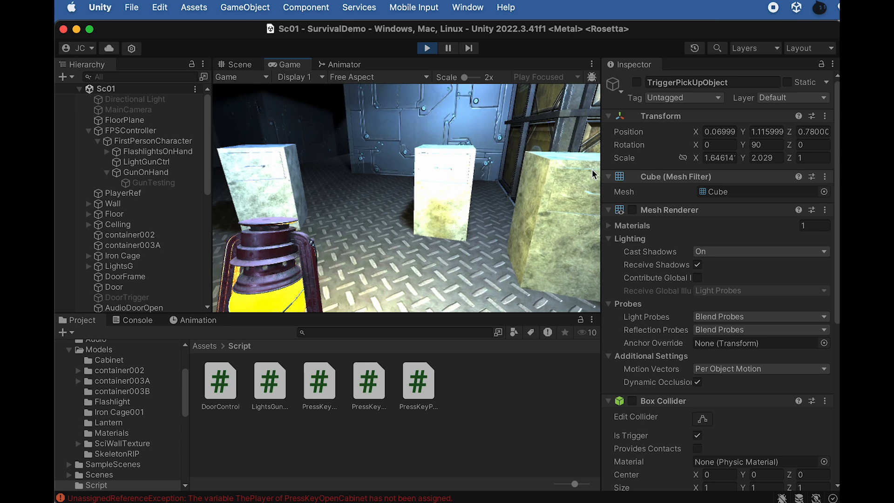
- Test switching the held lights on and off repeatedly while walking around, and end the play test
{"action": "key", "text": "f"}
{"action": "key", "text": "f"}
{"action": "key", "text": "f"}
{"action": "key", "text": "f"}
{"action": "key", "text": "f"}
{"action": "key", "text": "f"}
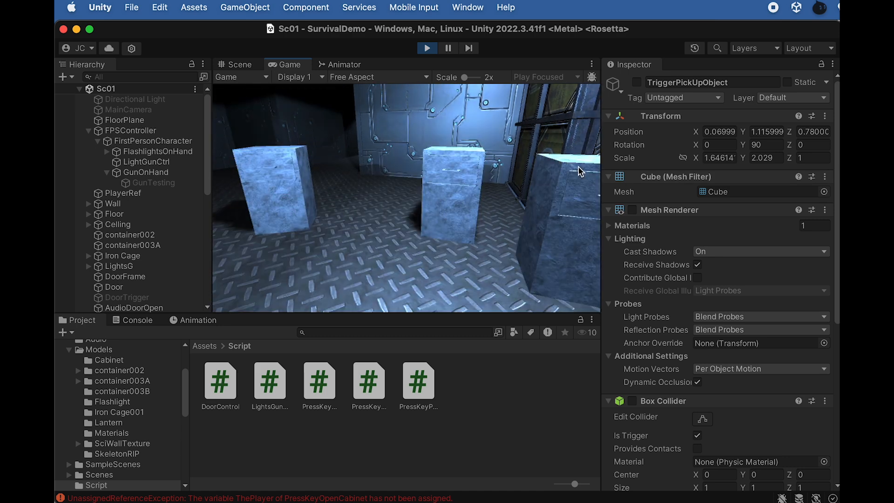
{"action": "key", "text": "w"}
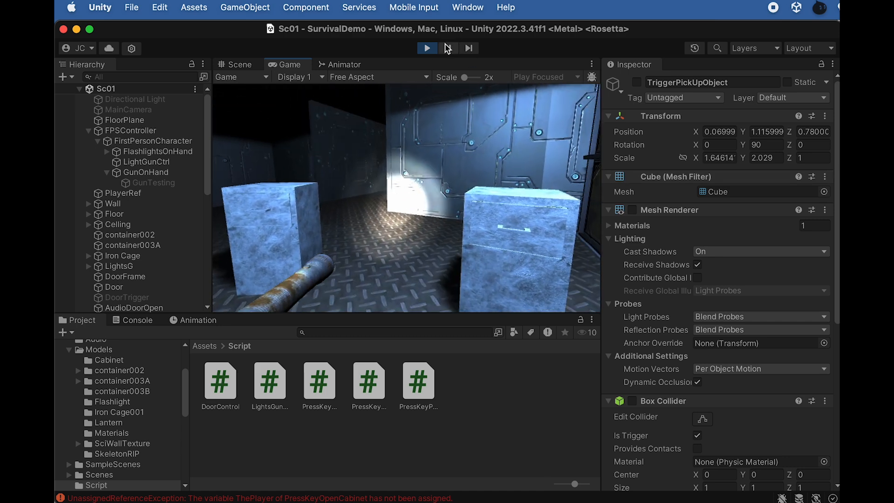
{"action": "left_click", "coordinate": [427, 48]}
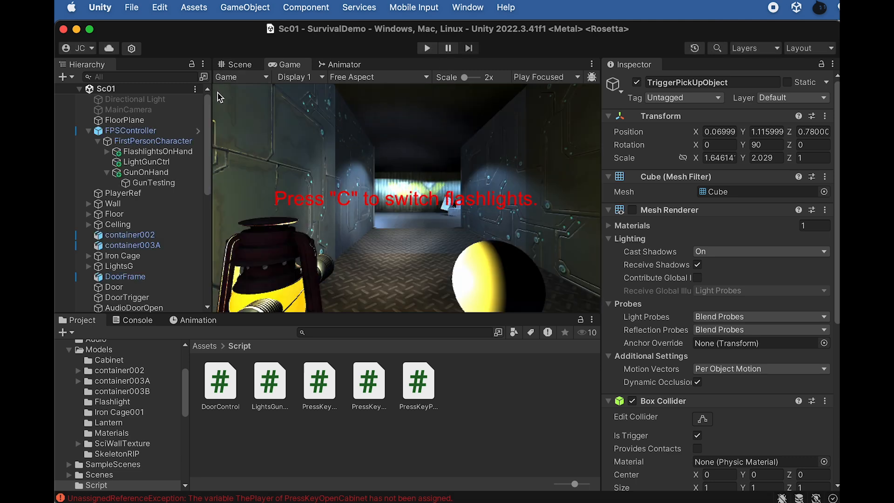
- Examine the arrangement of the cabinets in the room from above in the Scene view
{"action": "left_click", "coordinate": [241, 64]}
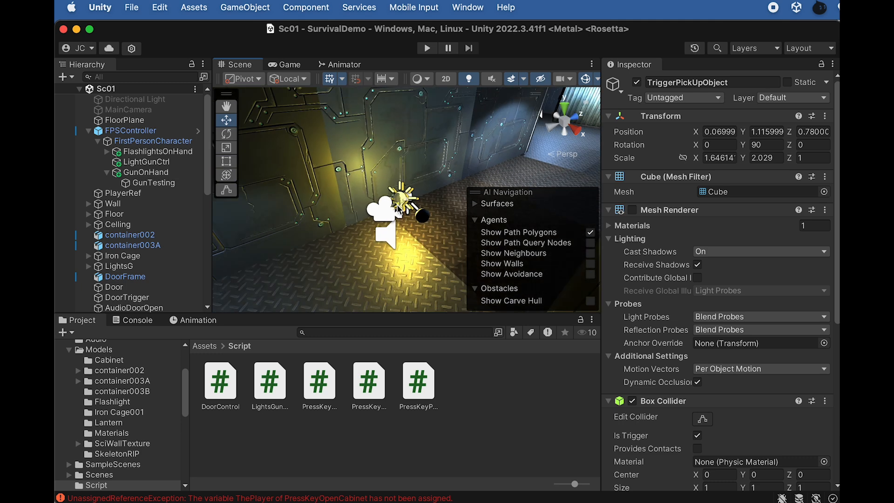
{"action": "left_click_drag", "start_coordinate": [364, 192], "coordinate": [697, 292], "text": "alt"}
{"action": "scroll", "coordinate": [432, 180], "scroll_direction": "down", "scroll_amount": 2}
{"action": "middle_click_drag", "start_coordinate": [384, 139], "coordinate": [519, 363]}
{"action": "scroll", "coordinate": [398, 195], "scroll_direction": "up", "scroll_amount": 5}
{"action": "middle_click_drag", "start_coordinate": [418, 147], "coordinate": [382, 340]}
{"action": "scroll", "coordinate": [385, 188], "scroll_direction": "up", "scroll_amount": 3}
{"action": "left_click_drag", "start_coordinate": [359, 200], "coordinate": [503, 233], "text": "alt"}
{"action": "middle_click_drag", "start_coordinate": [350, 192], "coordinate": [363, 200]}
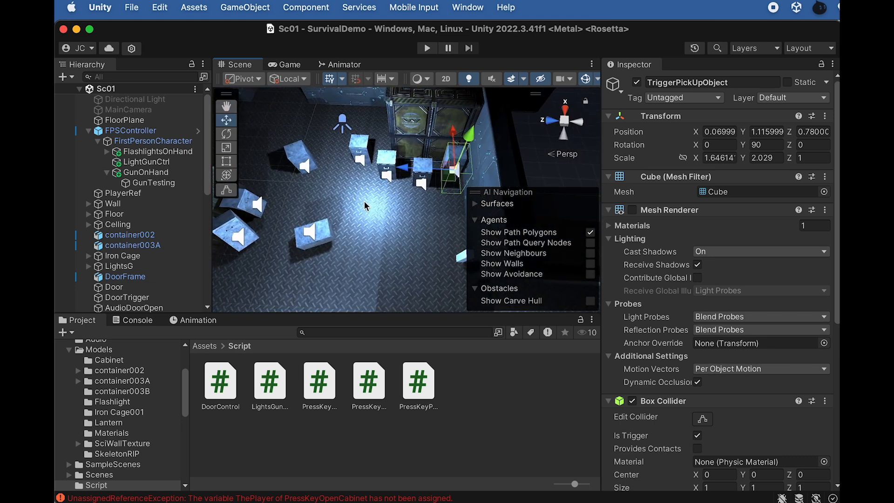
{"action": "scroll", "coordinate": [362, 200], "scroll_direction": "down", "scroll_amount": 2}
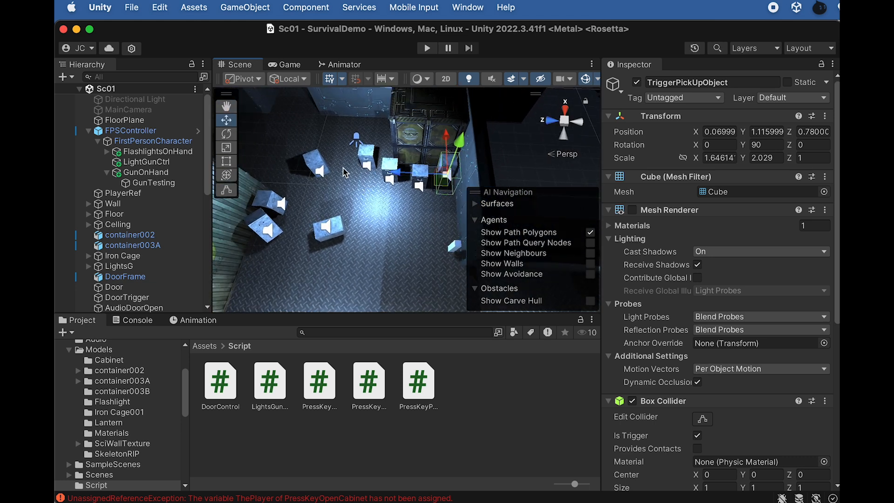
{"action": "middle_click_drag", "start_coordinate": [331, 185], "coordinate": [469, 309]}
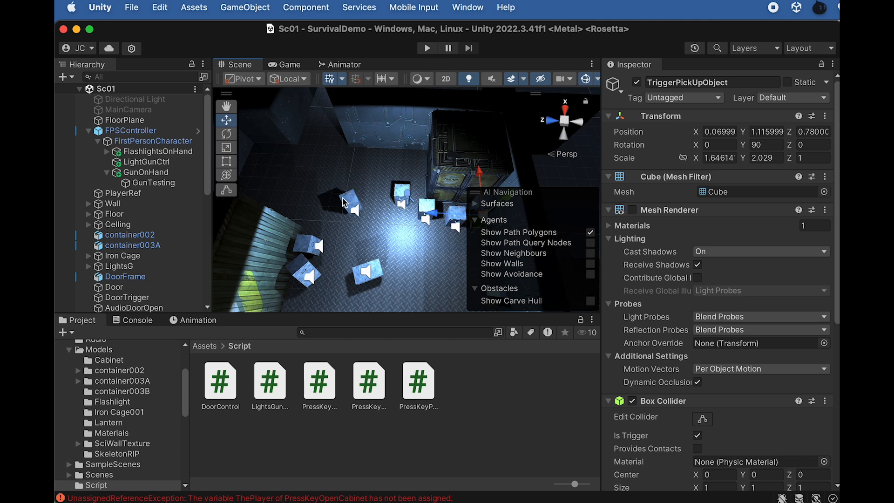
{"action": "scroll", "coordinate": [312, 208], "scroll_direction": "up", "scroll_amount": 2}
{"action": "scroll", "coordinate": [312, 207], "scroll_direction": "up", "scroll_amount": 3}
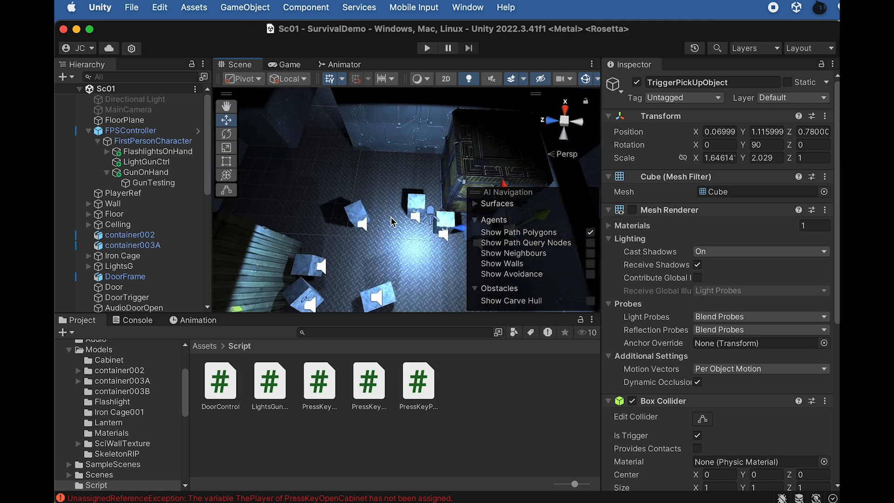
{"action": "scroll", "coordinate": [395, 225], "scroll_direction": "up", "scroll_amount": 2}
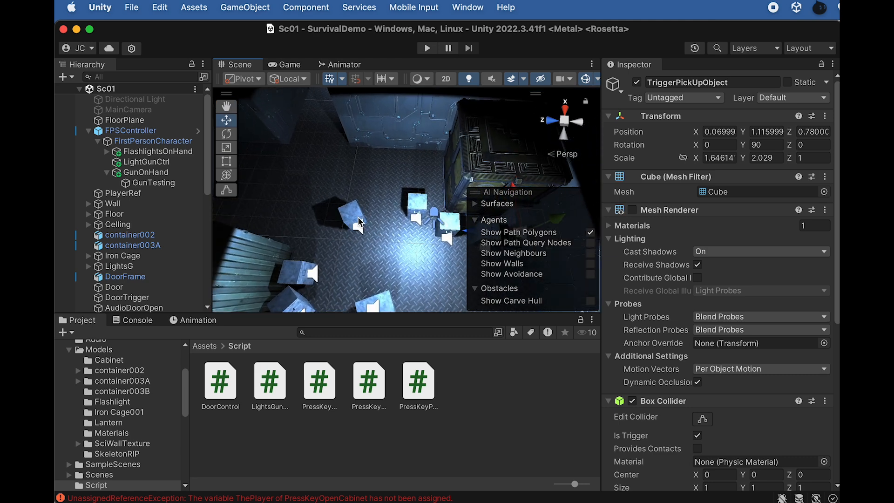
- Select Cabinet (4) and examine its placement relative to the neighbouring cabinets
{"action": "left_click", "coordinate": [359, 217]}
{"action": "left_click_drag", "start_coordinate": [346, 153], "coordinate": [352, 162], "text": "alt"}
{"action": "left_click", "coordinate": [155, 306]}
{"action": "left_click_drag", "start_coordinate": [312, 208], "coordinate": [358, 197], "text": "alt"}
{"action": "middle_click_drag", "start_coordinate": [367, 184], "coordinate": [391, 154]}
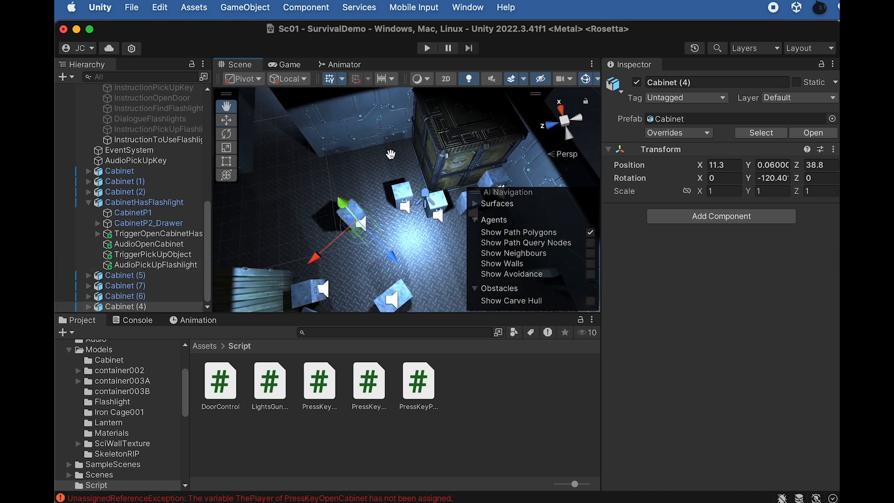
{"action": "scroll", "coordinate": [451, 247], "scroll_direction": "down", "scroll_amount": 2}
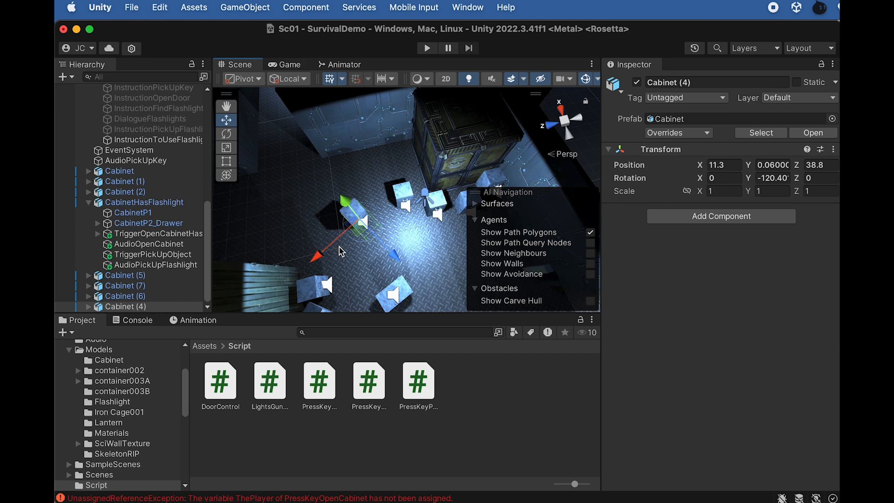
{"action": "middle_click_drag", "start_coordinate": [295, 218], "coordinate": [383, 193]}
- Select the first Cabinet object and collapse the children of CabinetHasFlashlight in the scene hierarchy
{"action": "left_click", "coordinate": [418, 208]}
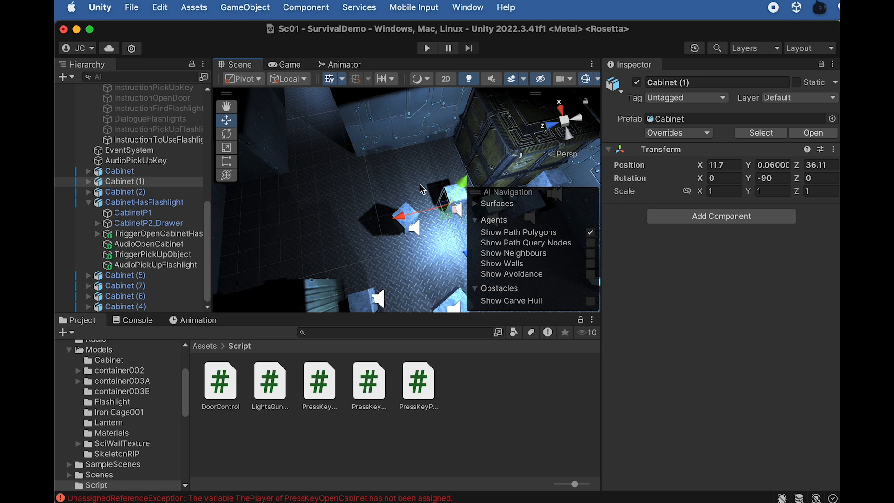
{"action": "left_click", "coordinate": [107, 171]}
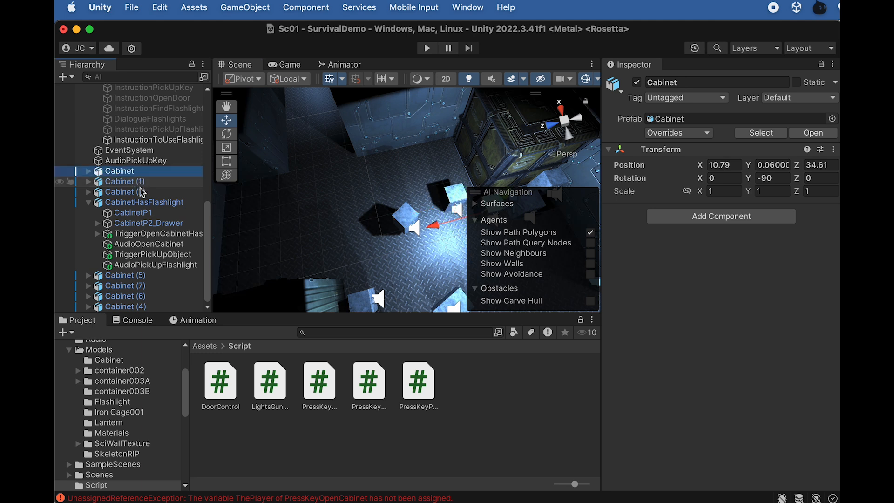
{"action": "left_click", "coordinate": [86, 203]}
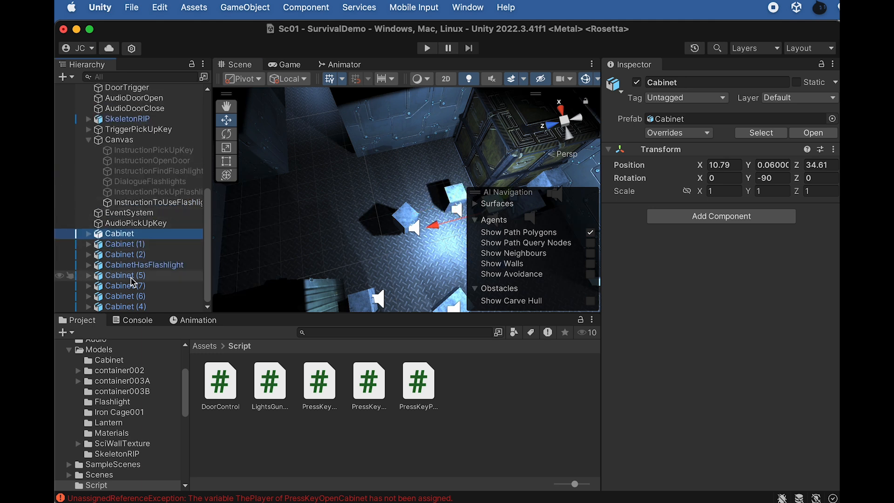
- Duplicate Cabinet (4) and move and rotate the copy to about X 12.14, Z 37.44, with a Y rotation of about 61.4
{"action": "left_click", "coordinate": [143, 307]}
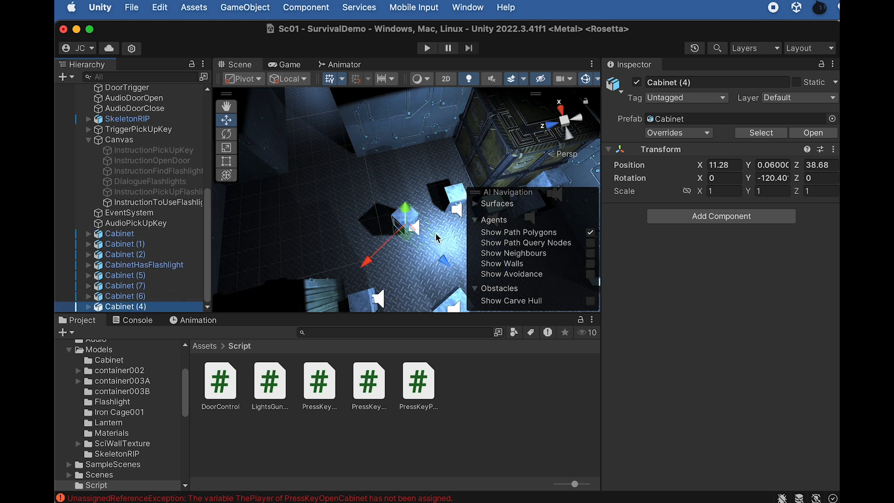
{"action": "key", "text": "super+d"}
{"action": "left_click_drag", "start_coordinate": [442, 264], "coordinate": [390, 235]}
{"action": "key", "text": "e"}
{"action": "left_click", "coordinate": [227, 120]}
{"action": "left_click_drag", "start_coordinate": [387, 165], "coordinate": [402, 179]}
{"action": "key", "text": "f"}
{"action": "middle_click_drag", "start_coordinate": [443, 217], "coordinate": [401, 213]}
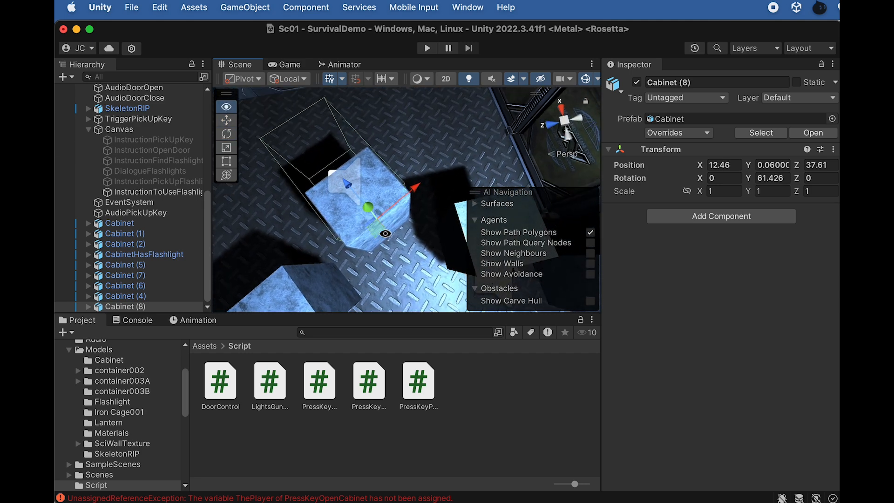
{"action": "scroll", "coordinate": [402, 227], "scroll_direction": "down", "scroll_amount": 1}
{"action": "left_click_drag", "start_coordinate": [346, 180], "coordinate": [369, 193]}
- Shrink the new cabinet's TriggerOpenCabinet to a scale of about X 1.59, Z 0.75 and shift it to about Z 0.71
{"action": "left_click", "coordinate": [89, 307]}
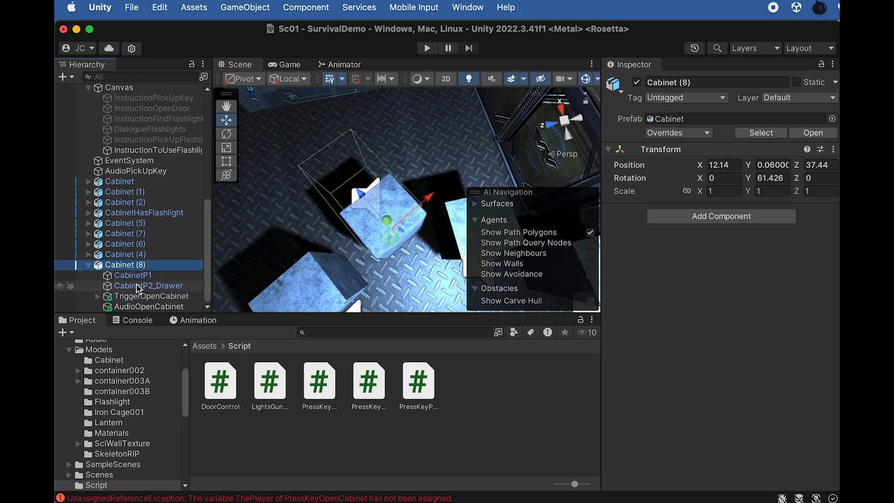
{"action": "left_click", "coordinate": [163, 298]}
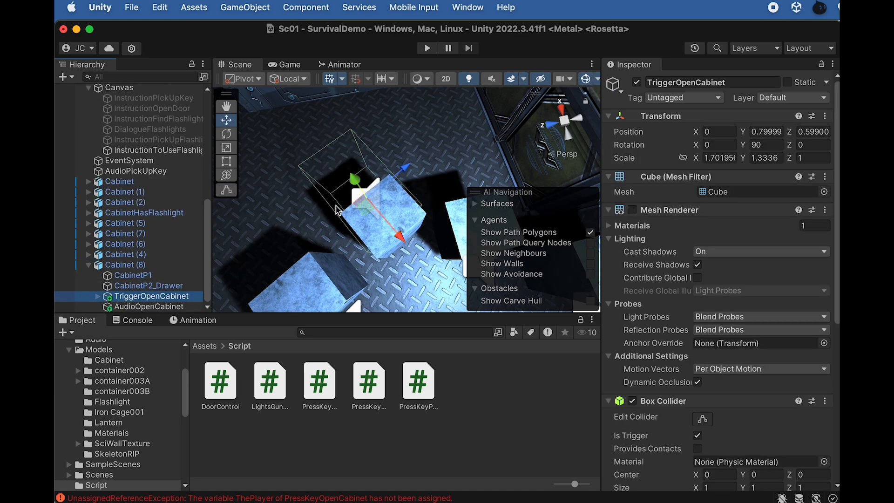
{"action": "left_click", "coordinate": [97, 297]}
{"action": "key", "text": "r"}
{"action": "left_click_drag", "start_coordinate": [404, 175], "coordinate": [399, 180]}
{"action": "left_click_drag", "start_coordinate": [401, 237], "coordinate": [398, 236]}
{"action": "key", "text": "w"}
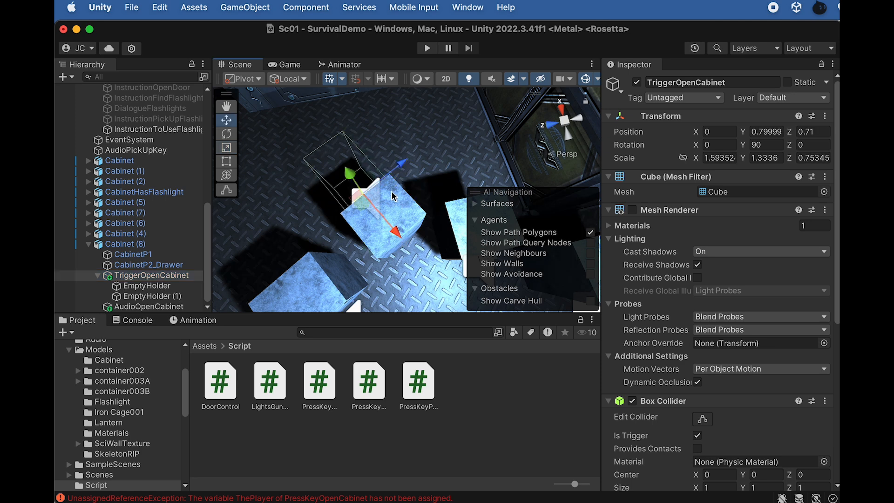
{"action": "scroll", "coordinate": [397, 203], "scroll_direction": "down", "scroll_amount": 5}
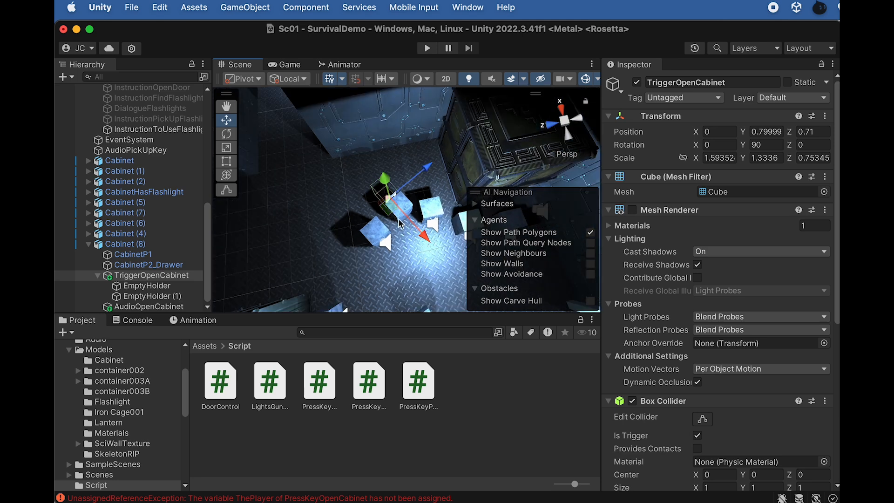
{"action": "scroll", "coordinate": [400, 224], "scroll_direction": "up", "scroll_amount": 4}
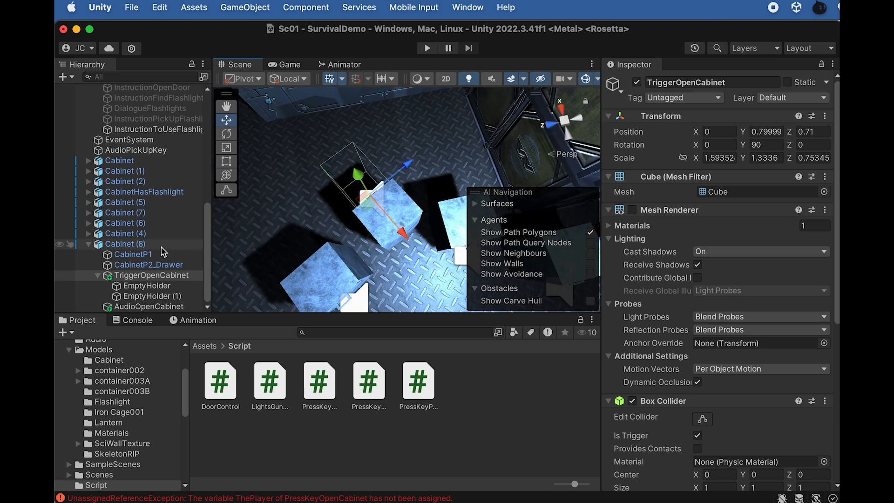
- Collapse Cabinet (8) and nudge it to about X 12.12, Z 37.48
{"action": "left_click", "coordinate": [132, 247]}
{"action": "left_click", "coordinate": [91, 245]}
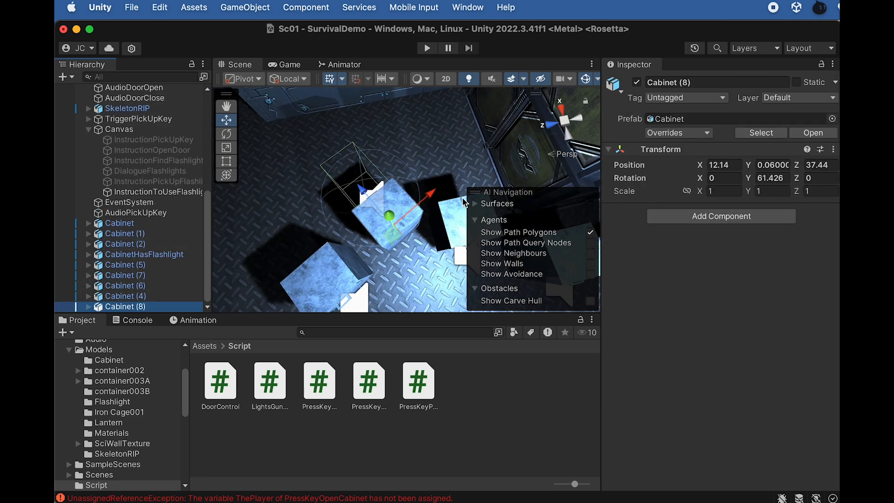
{"action": "left_click_drag", "start_coordinate": [430, 193], "coordinate": [428, 194]}
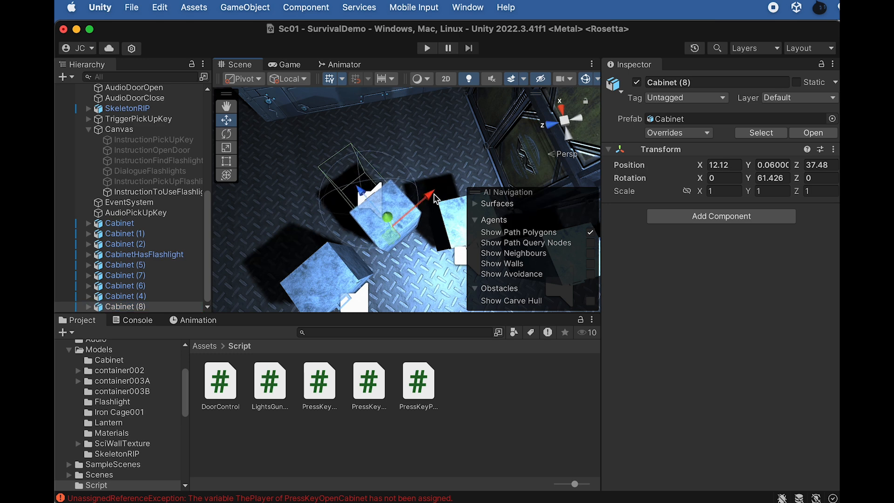
- Check the instruction assigned to Cabinet (8)'s trigger and the text of the existing flashlight instructions in the Canvas
{"action": "left_click", "coordinate": [719, 338]}
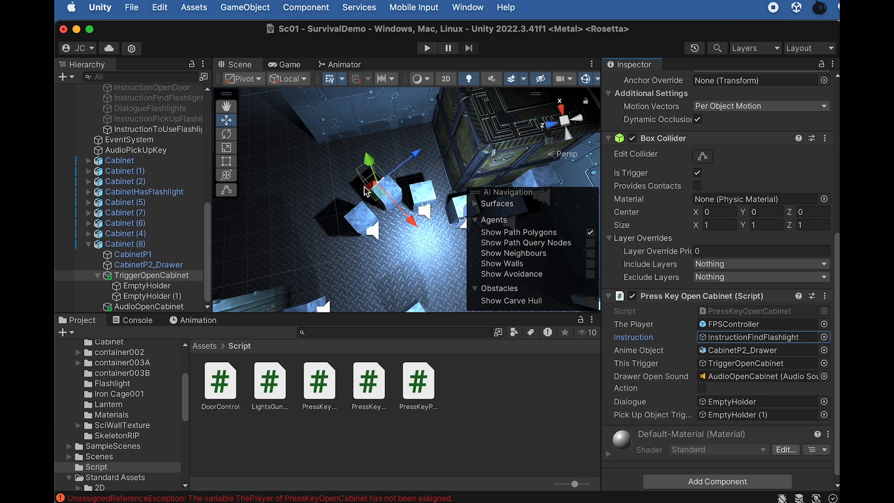
{"action": "left_click_drag", "start_coordinate": [416, 224], "coordinate": [441, 199]}
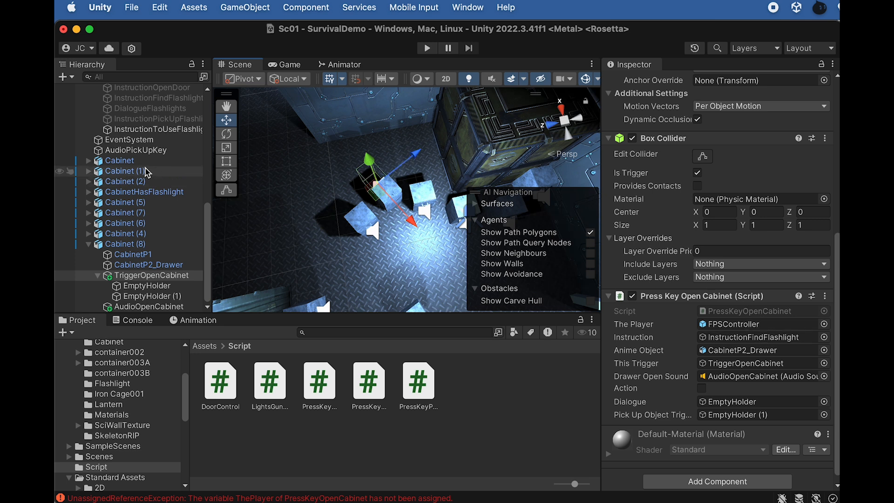
{"action": "left_click", "coordinate": [161, 130]}
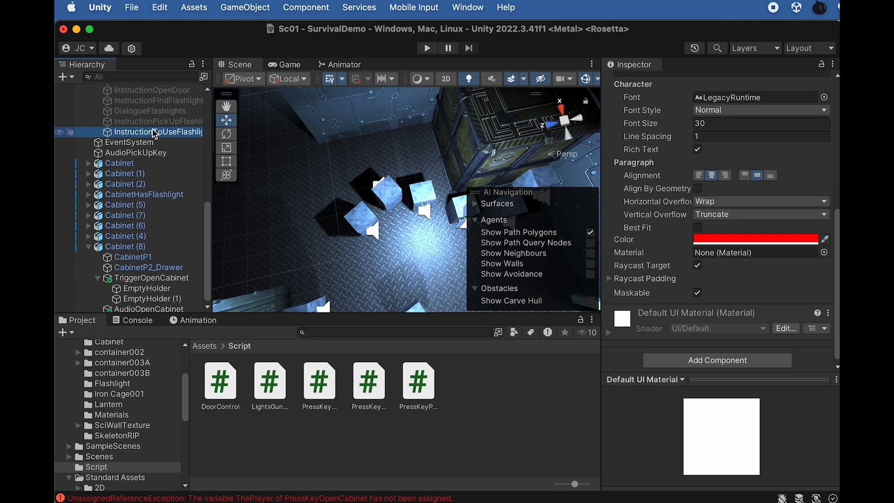
{"action": "scroll", "coordinate": [160, 177], "scroll_direction": "up", "scroll_amount": 2}
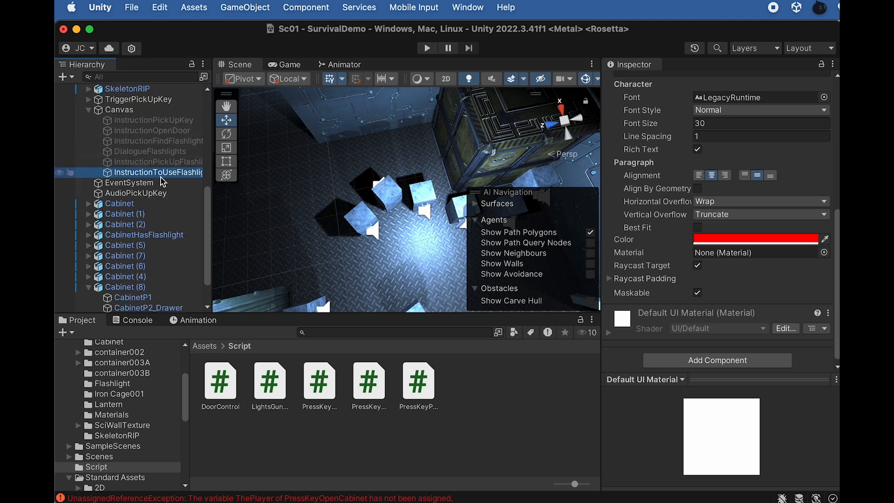
{"action": "left_click", "coordinate": [161, 141]}
{"action": "scroll", "coordinate": [696, 204], "scroll_direction": "up", "scroll_amount": 5}
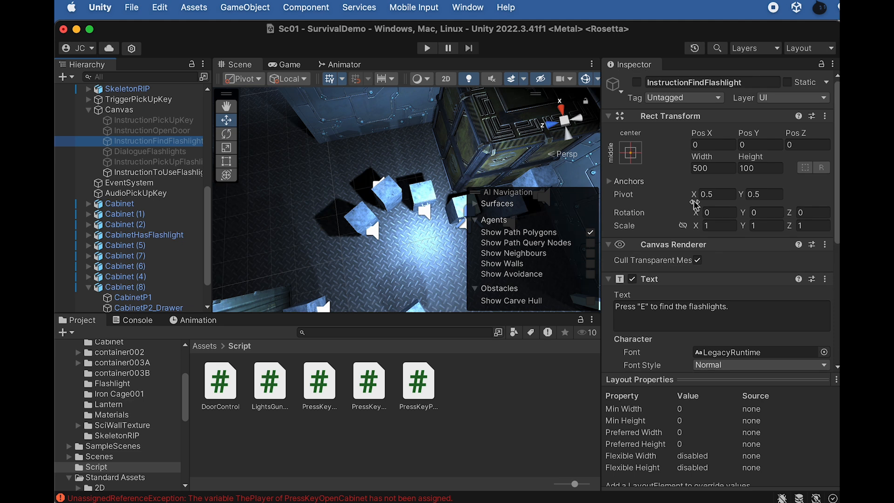
- Duplicate InstructionFindFlashlight, place the copy last in the Canvas, and deactivate InstructionToUseFlashlight
{"action": "left_click", "coordinate": [153, 152]}
{"action": "left_click", "coordinate": [155, 142]}
{"action": "key", "text": "super+d"}
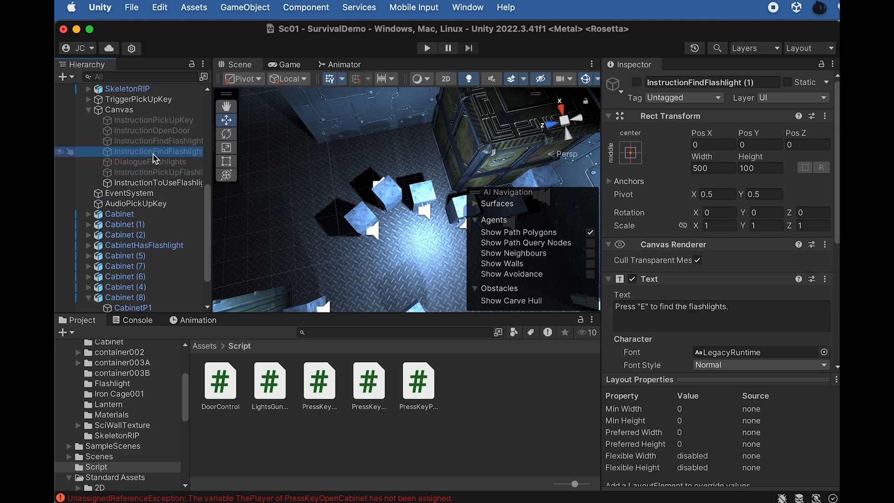
{"action": "left_click_drag", "start_coordinate": [152, 156], "coordinate": [155, 191]}
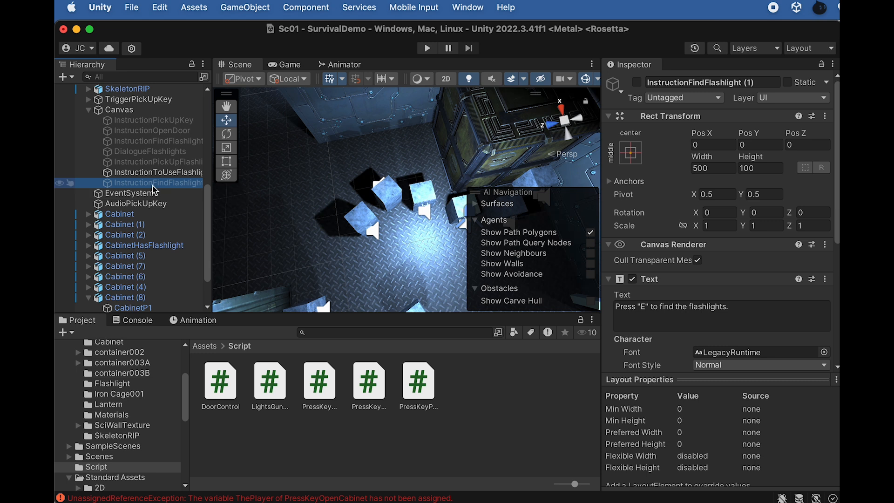
{"action": "left_click", "coordinate": [158, 172]}
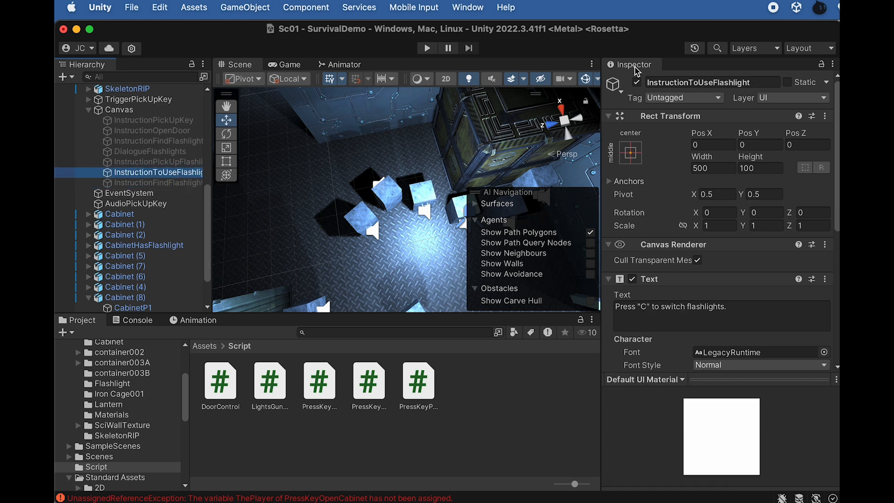
- Rename the duplicated instruction as InstructionFindGun
{"action": "left_click", "coordinate": [177, 185]}
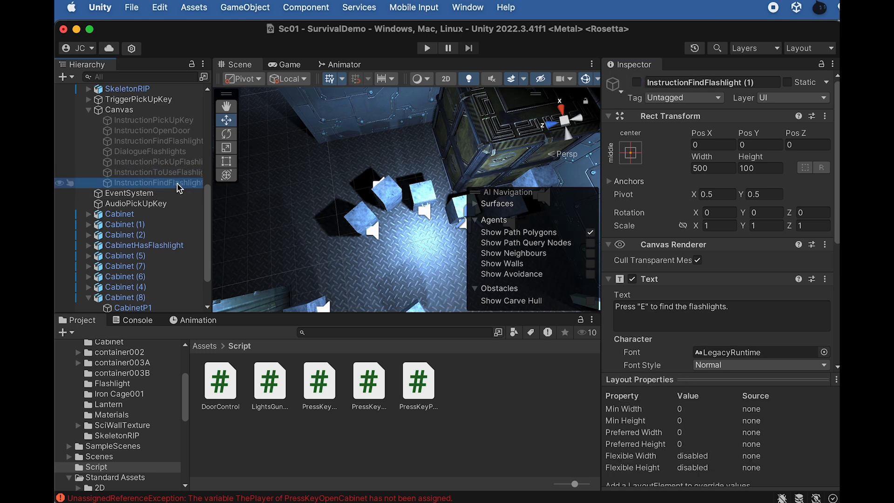
{"action": "left_click", "coordinate": [702, 83]}
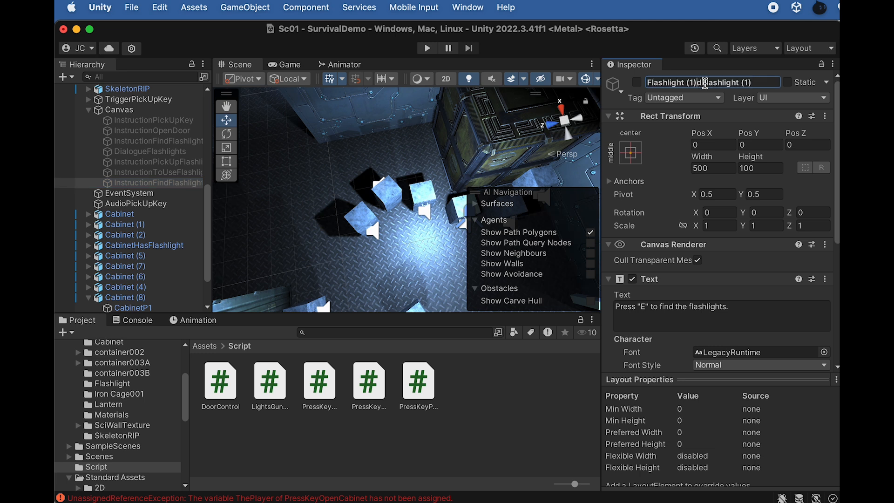
{"action": "left_click", "coordinate": [699, 82]}
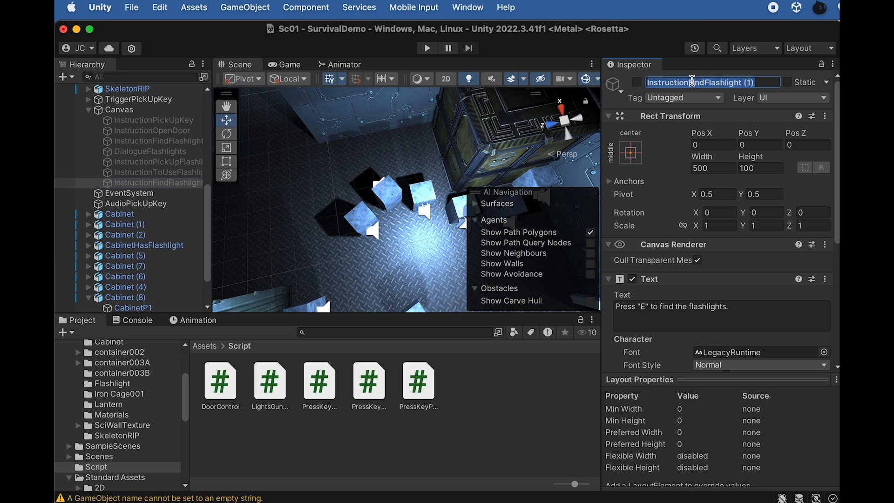
{"action": "left_click", "coordinate": [690, 82]}
{"action": "left_click_drag", "start_coordinate": [707, 82], "coordinate": [770, 81]}
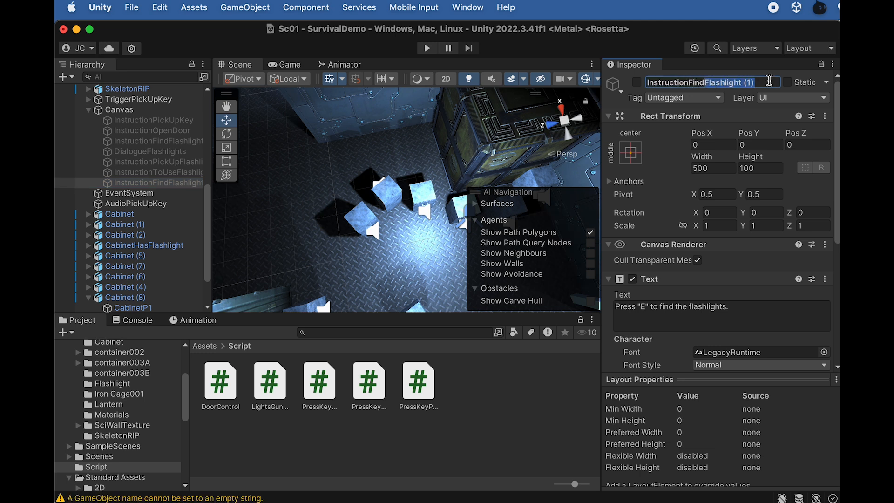
{"action": "type", "text": "Gun"}
- Change the text of InstructionFindGun to: Press "E" to find the gun
{"action": "left_click", "coordinate": [676, 313]}
{"action": "left_click", "coordinate": [682, 316]}
{"action": "left_click_drag", "start_coordinate": [701, 309], "coordinate": [772, 308]}
{"action": "key", "text": "BackSpace"}
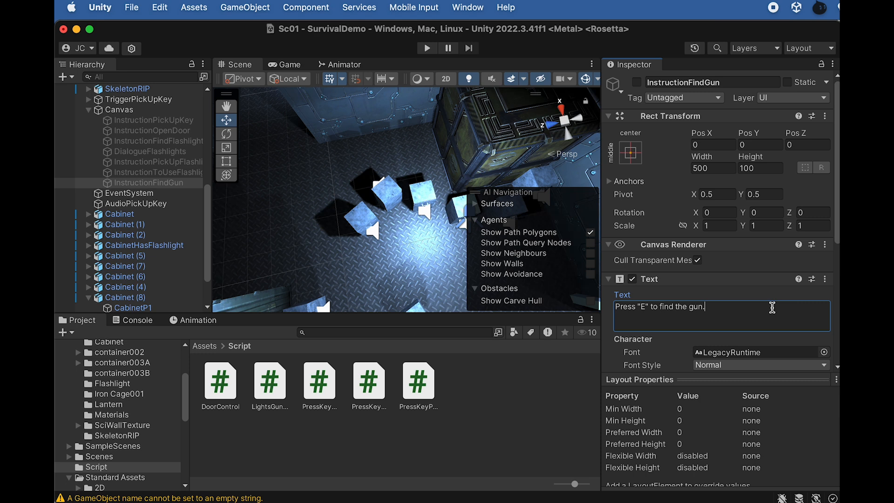
- Activate InstructionFindGun temporarily to preview its text in the Game view, and deactivate it again
{"action": "left_click", "coordinate": [151, 184]}
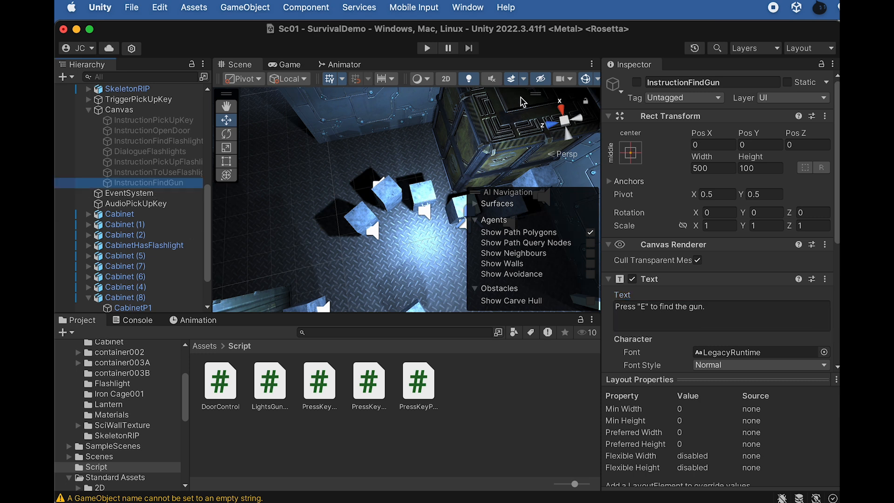
{"action": "left_click", "coordinate": [636, 83]}
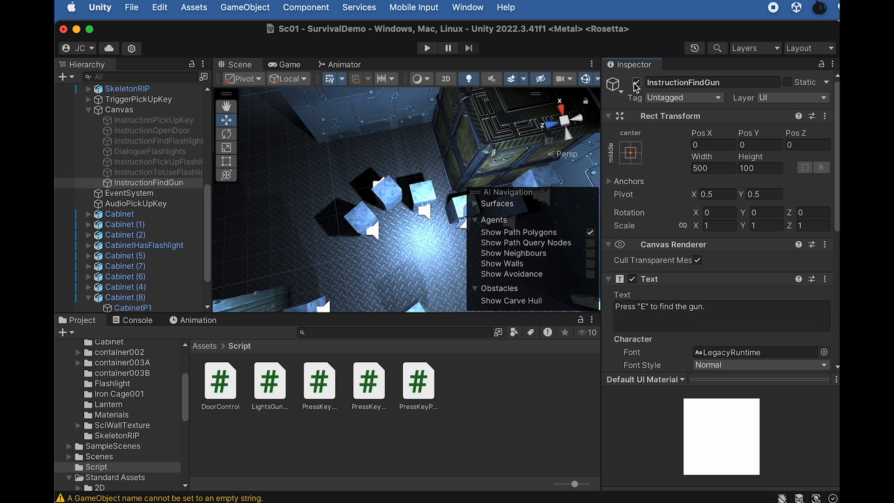
{"action": "left_click", "coordinate": [636, 83]}
{"action": "left_click", "coordinate": [636, 83]}
{"action": "left_click", "coordinate": [301, 66]}
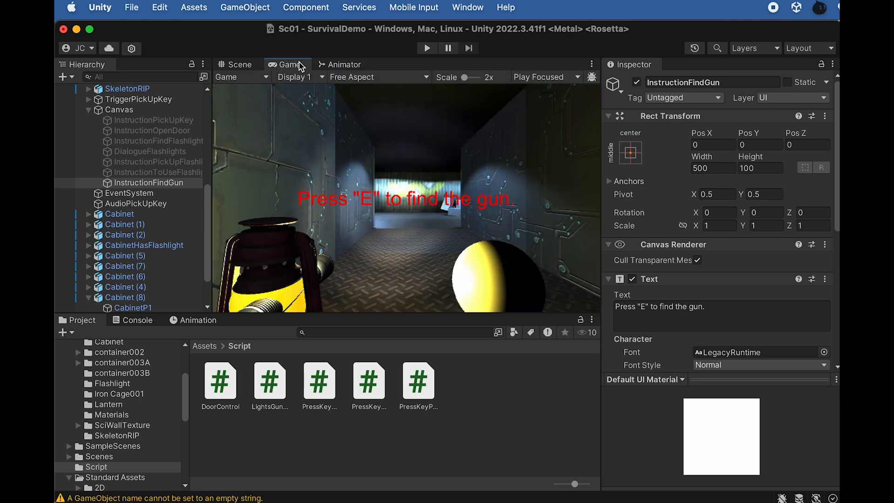
{"action": "left_click", "coordinate": [238, 65]}
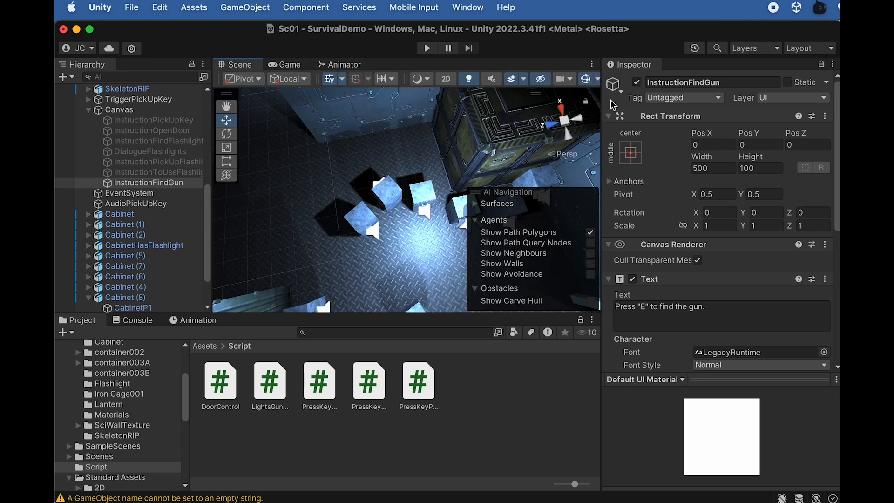
{"action": "left_click", "coordinate": [636, 83]}
- Assign InstructionFindGun as the Instruction in the Press Key Open Cabinet script of Cabinet (8)'s TriggerOpenCabinet
{"action": "left_click", "coordinate": [165, 174]}
{"action": "left_click", "coordinate": [166, 183]}
{"action": "scroll", "coordinate": [168, 201], "scroll_direction": "down", "scroll_amount": 3}
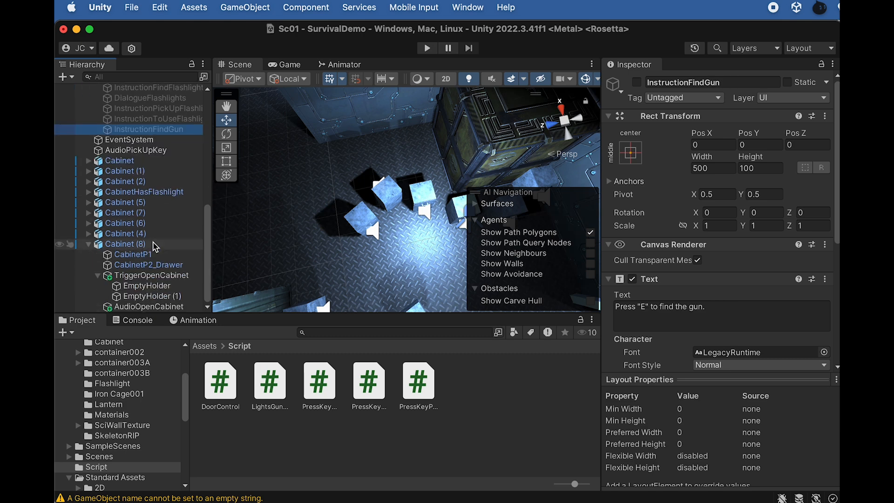
{"action": "left_click", "coordinate": [149, 276]}
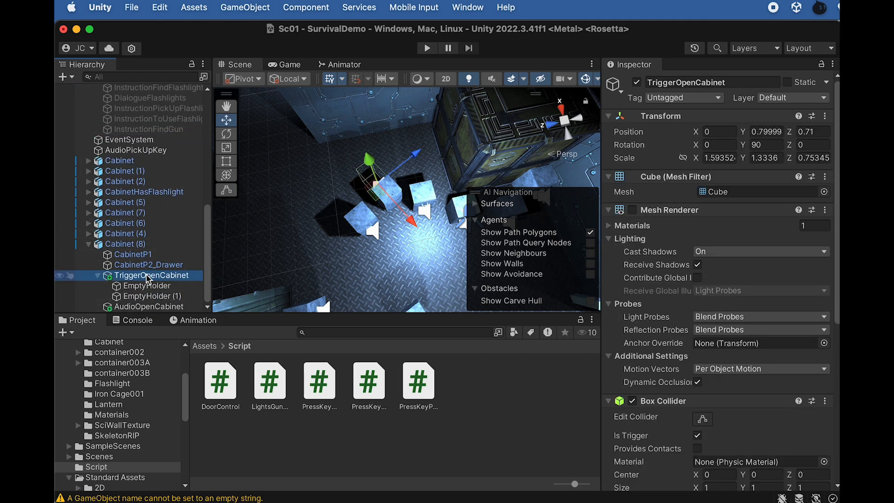
{"action": "scroll", "coordinate": [710, 334], "scroll_direction": "down", "scroll_amount": 10}
{"action": "left_click", "coordinate": [737, 336]}
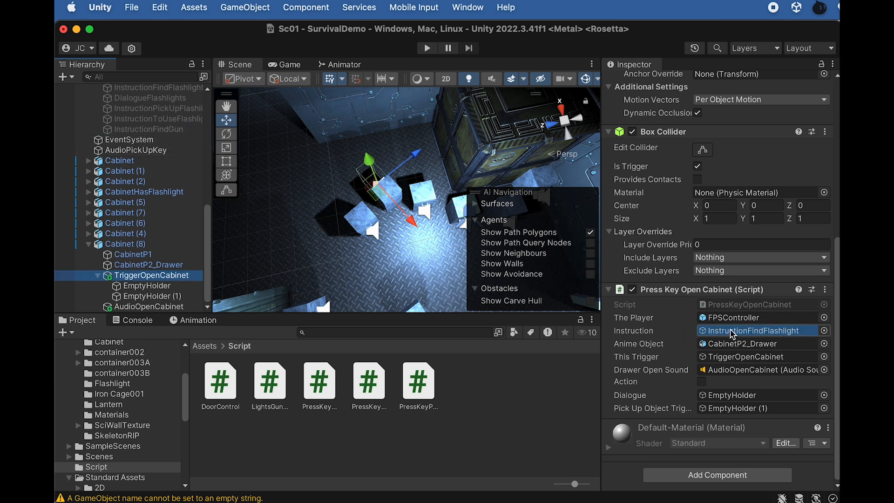
{"action": "left_click_drag", "start_coordinate": [730, 329], "coordinate": [731, 331]}
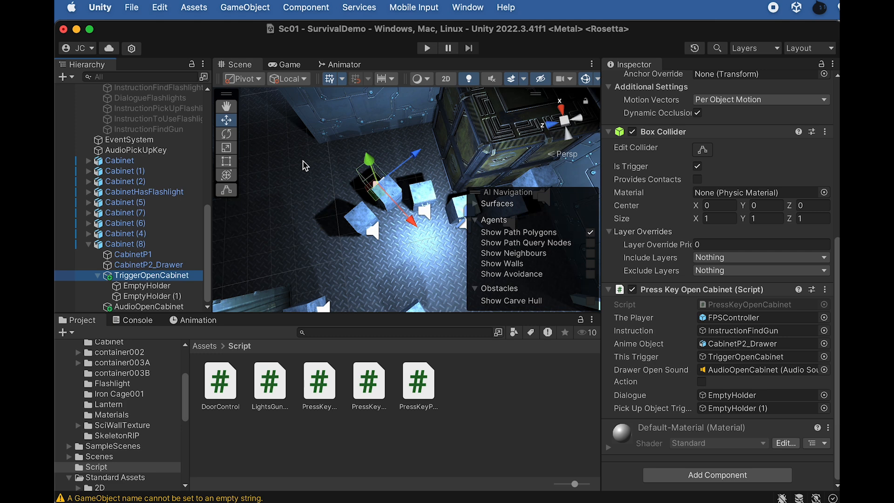
- Duplicate Cabinet (8) and move and rotate the copy to about X 15.01, Z 43.8, with a Y rotation of about -0.35
{"action": "middle_click_drag", "start_coordinate": [285, 189], "coordinate": [337, 164]}
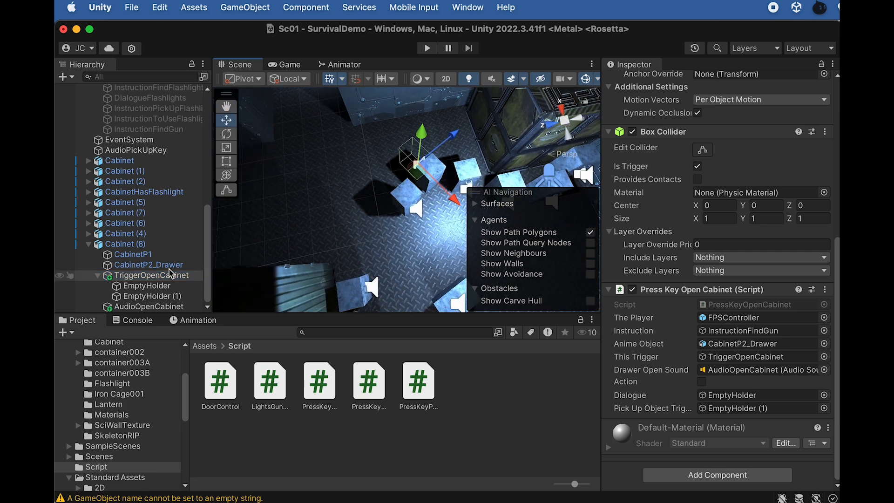
{"action": "left_click", "coordinate": [111, 246]}
{"action": "left_click", "coordinate": [89, 244]}
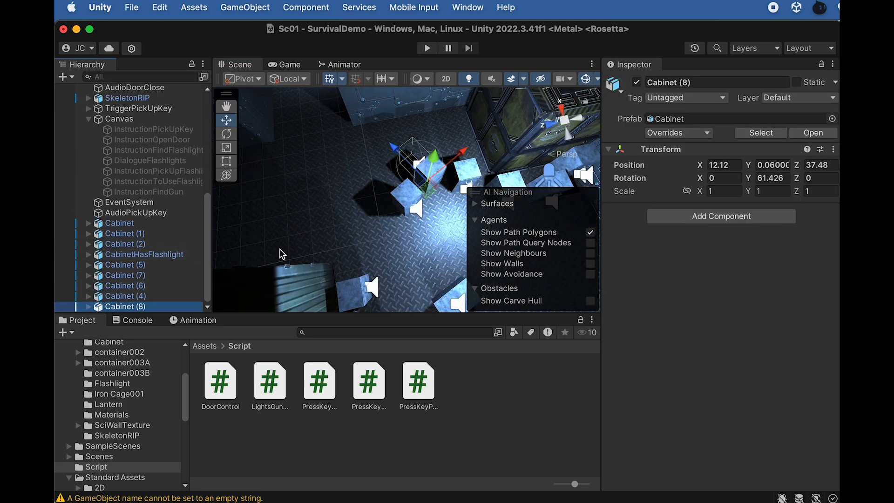
{"action": "key", "text": "super+d"}
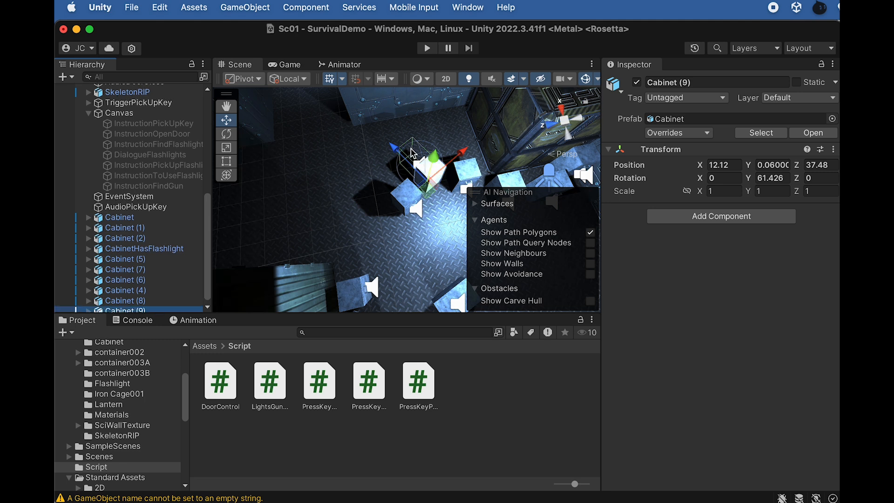
{"action": "left_click_drag", "start_coordinate": [445, 151], "coordinate": [402, 110]}
{"action": "key", "text": "r"}
{"action": "key", "text": "e"}
{"action": "key", "text": "w"}
{"action": "left_click_drag", "start_coordinate": [404, 149], "coordinate": [291, 198]}
- Duplicate Cabinet (9) and move and rotate the copy to its own spot in the dark end of the room
{"action": "key", "text": "super+d"}
{"action": "key", "text": "q"}
{"action": "middle_click_drag", "start_coordinate": [291, 198], "coordinate": [366, 200]}
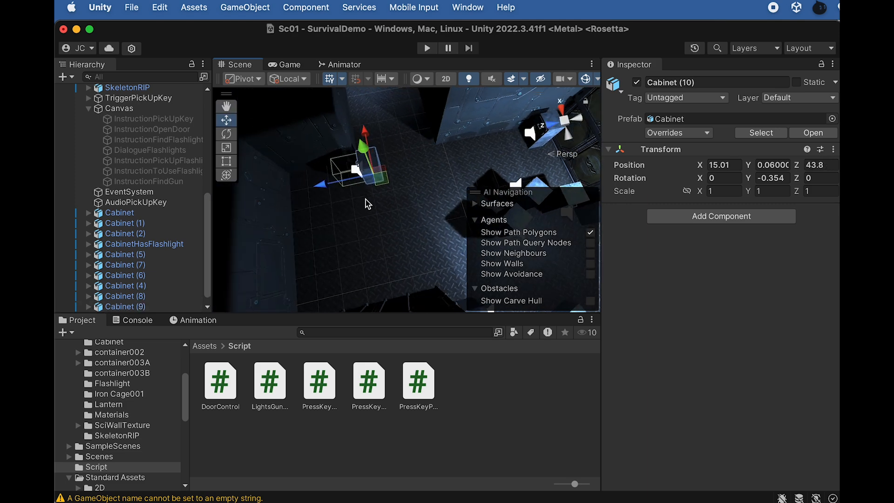
{"action": "left_click_drag", "start_coordinate": [365, 135], "coordinate": [373, 168]}
{"action": "key", "text": "e"}
{"action": "left_click_drag", "start_coordinate": [418, 247], "coordinate": [488, 90]}
{"action": "middle_click_drag", "start_coordinate": [426, 223], "coordinate": [353, 183]}
{"action": "left_click_drag", "start_coordinate": [346, 205], "coordinate": [371, 162]}
{"action": "middle_click_drag", "start_coordinate": [360, 207], "coordinate": [393, 222]}
{"action": "key", "text": "w"}
{"action": "left_click_drag", "start_coordinate": [375, 215], "coordinate": [386, 226]}
{"action": "left_click_drag", "start_coordinate": [313, 234], "coordinate": [288, 264]}
{"action": "key", "text": "e"}
{"action": "left_click_drag", "start_coordinate": [345, 265], "coordinate": [354, 247]}
{"action": "key", "text": "w"}
- Duplicate Cabinet (10) and move and rotate the copy to about X 12.43, Z 46.65, with a Y rotation of about -175.7
{"action": "key", "text": "super+d"}
{"action": "left_click_drag", "start_coordinate": [298, 302], "coordinate": [296, 255]}
{"action": "left_click_drag", "start_coordinate": [353, 191], "coordinate": [332, 194]}
{"action": "left_click_drag", "start_coordinate": [275, 250], "coordinate": [269, 267]}
{"action": "key", "text": "e"}
{"action": "left_click_drag", "start_coordinate": [374, 196], "coordinate": [304, 205], "text": "alt"}
{"action": "left_click_drag", "start_coordinate": [312, 173], "coordinate": [386, 129], "text": "alt"}
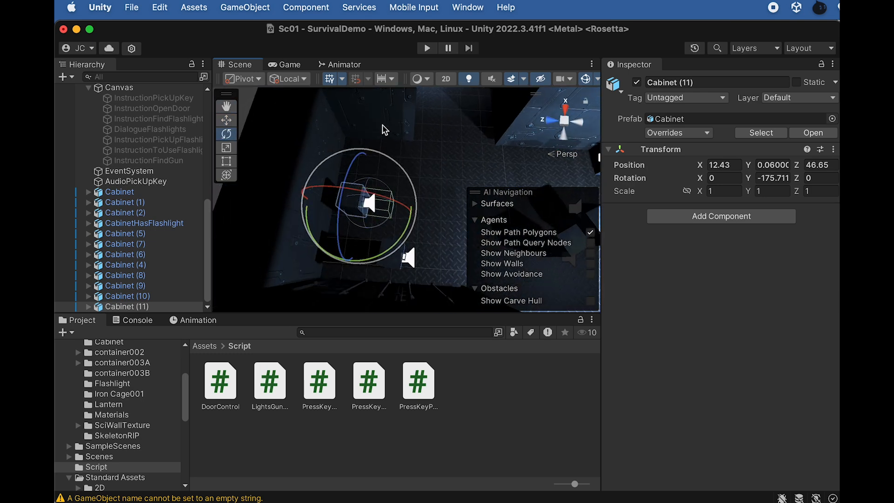
- Duplicate Cabinet (11) and move the copy to about X 15.45, Z 46.93 in the dark corner
{"action": "key", "text": "super+d"}
{"action": "key", "text": "w"}
{"action": "left_click_drag", "start_coordinate": [368, 254], "coordinate": [371, 217]}
{"action": "key", "text": "f"}
{"action": "scroll", "coordinate": [408, 194], "scroll_direction": "down", "scroll_amount": 10}
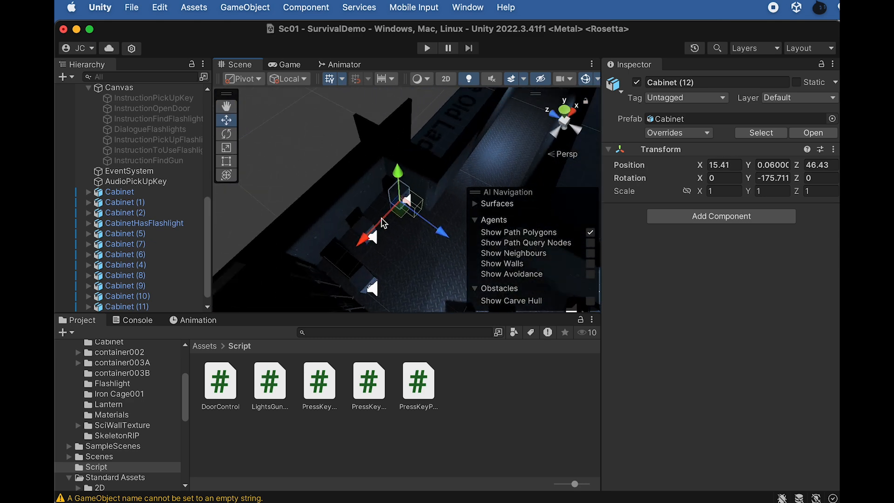
{"action": "scroll", "coordinate": [394, 242], "scroll_direction": "up", "scroll_amount": 3}
{"action": "middle_click_drag", "start_coordinate": [397, 244], "coordinate": [344, 168]}
{"action": "left_click_drag", "start_coordinate": [381, 151], "coordinate": [372, 135]}
{"action": "key", "text": "f"}
{"action": "left_click_drag", "start_coordinate": [384, 223], "coordinate": [375, 171], "text": "alt"}
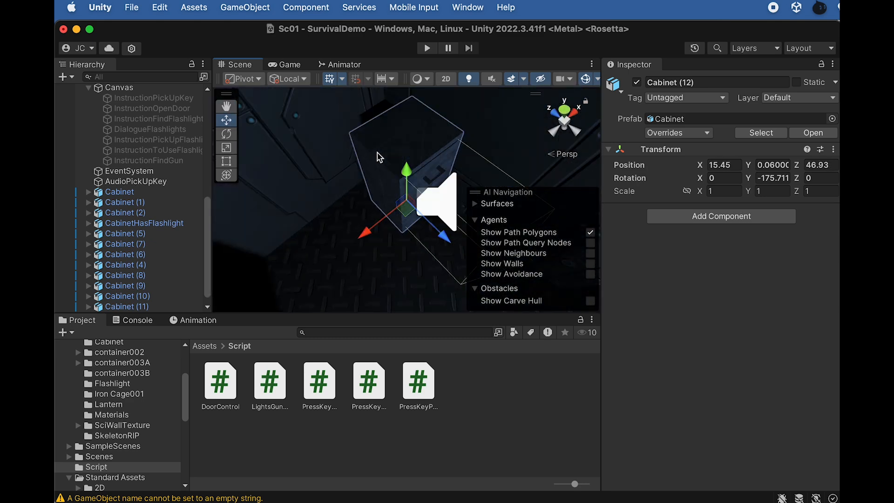
- Move Cabinet (11) to about X 12.38, Z 45.94
{"action": "scroll", "coordinate": [405, 200], "scroll_direction": "down", "scroll_amount": 8}
{"action": "left_click_drag", "start_coordinate": [405, 210], "coordinate": [356, 227], "text": "alt"}
{"action": "middle_click_drag", "start_coordinate": [409, 192], "coordinate": [461, 88]}
{"action": "left_click", "coordinate": [360, 112]}
{"action": "scroll", "coordinate": [360, 111], "scroll_direction": "down", "scroll_amount": 5}
{"action": "left_click", "coordinate": [150, 305]}
{"action": "left_click_drag", "start_coordinate": [411, 212], "coordinate": [379, 227]}
{"action": "scroll", "coordinate": [361, 228], "scroll_direction": "down", "scroll_amount": 5}
- Reposition Cabinet (10) to about X 10.37, Z 44.38
{"action": "left_click", "coordinate": [358, 228]}
{"action": "left_click", "coordinate": [158, 296]}
{"action": "left_click_drag", "start_coordinate": [365, 276], "coordinate": [368, 292]}
{"action": "left_click_drag", "start_coordinate": [368, 292], "coordinate": [447, 243], "text": "alt"}
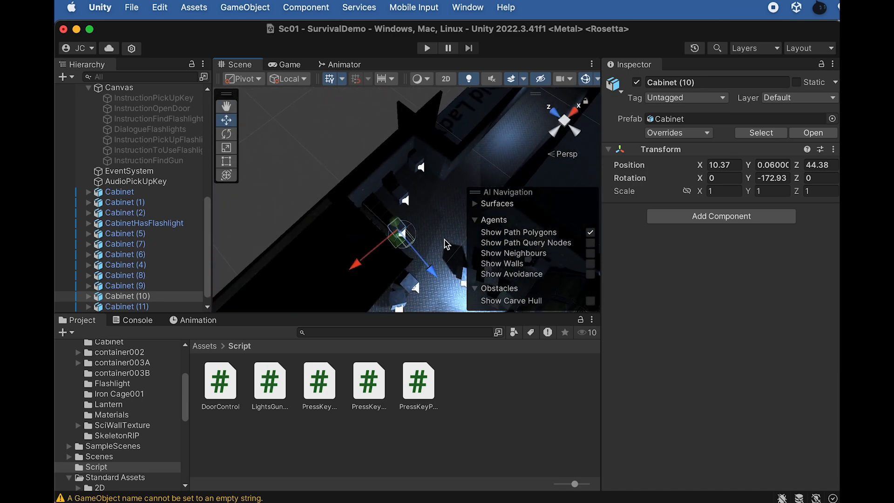
- Duplicate Cabinet (10) and place the copy at about X 14.34, Z 43.62, with a Y rotation of about -132.76
{"action": "scroll", "coordinate": [442, 218], "scroll_direction": "up", "scroll_amount": 5}
{"action": "middle_click_drag", "start_coordinate": [442, 217], "coordinate": [387, 189]}
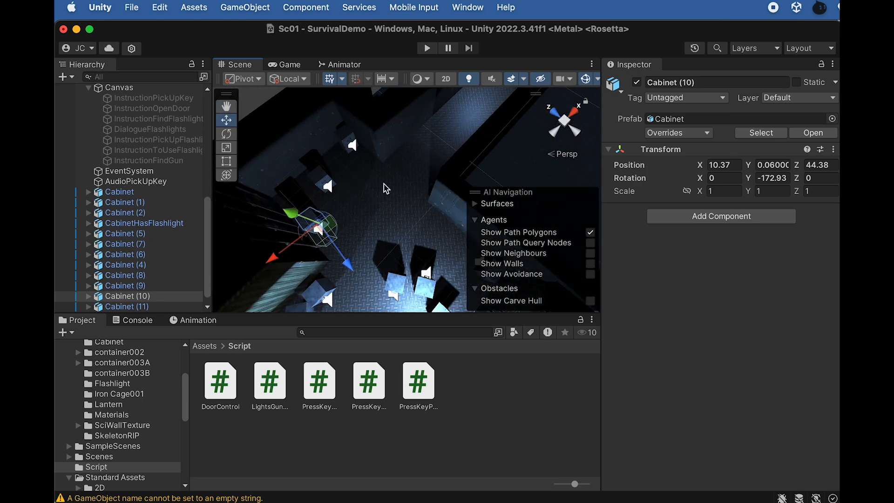
{"action": "left_click", "coordinate": [141, 287]}
{"action": "left_click", "coordinate": [141, 306]}
{"action": "left_click", "coordinate": [143, 298]}
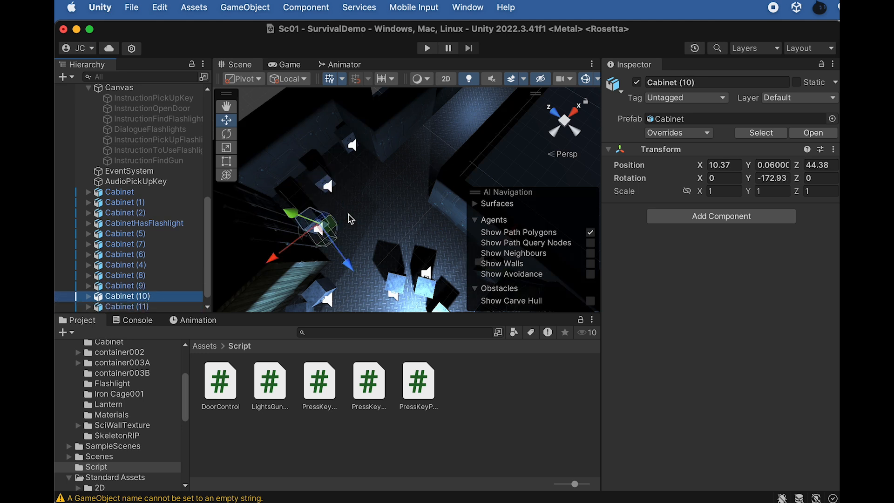
{"action": "key", "text": "super+d"}
{"action": "left_click_drag", "start_coordinate": [286, 250], "coordinate": [339, 211]}
{"action": "key", "text": "e"}
{"action": "left_click_drag", "start_coordinate": [388, 228], "coordinate": [305, 219]}
{"action": "key", "text": "w"}
{"action": "left_click_drag", "start_coordinate": [371, 233], "coordinate": [371, 243]}
{"action": "left_click_drag", "start_coordinate": [374, 195], "coordinate": [466, 203], "text": "alt"}
{"action": "left_click_drag", "start_coordinate": [409, 248], "coordinate": [406, 244]}
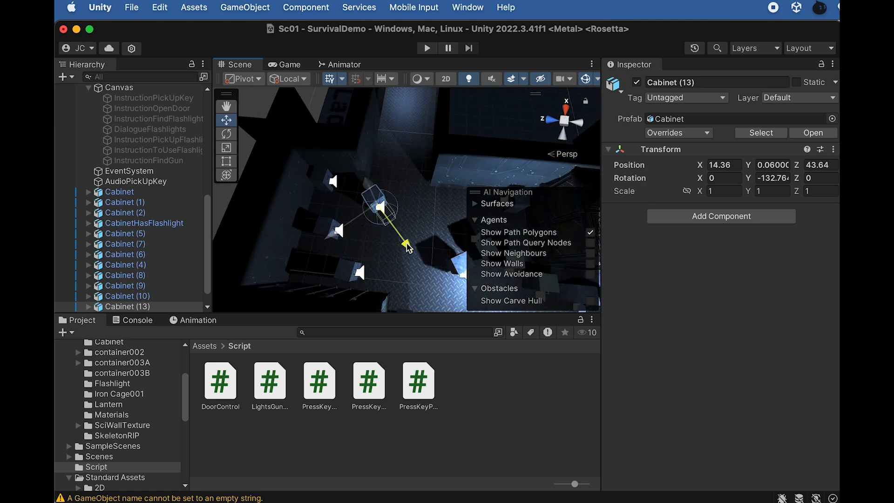
{"action": "left_click_drag", "start_coordinate": [274, 260], "coordinate": [329, 254], "text": "alt"}
- Shift Cabinet (11) back toward the wall to about X 12.45, Z 46.86
{"action": "left_click", "coordinate": [363, 253]}
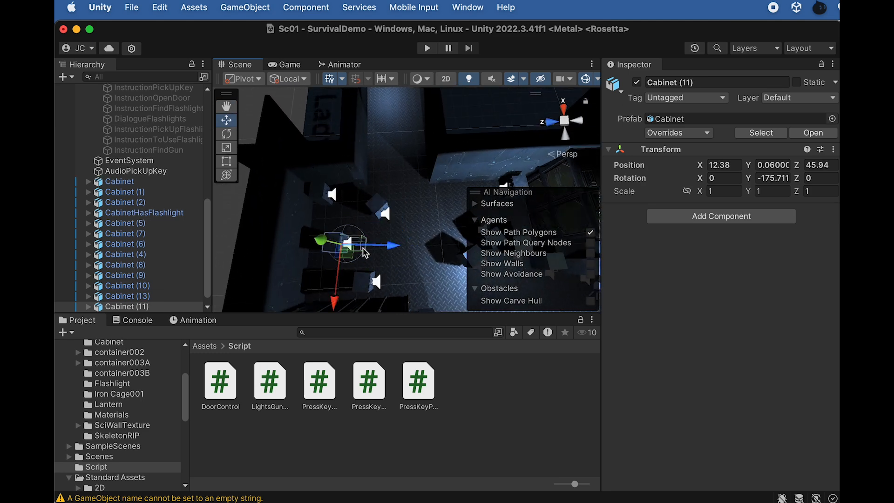
{"action": "left_click_drag", "start_coordinate": [389, 244], "coordinate": [361, 248]}
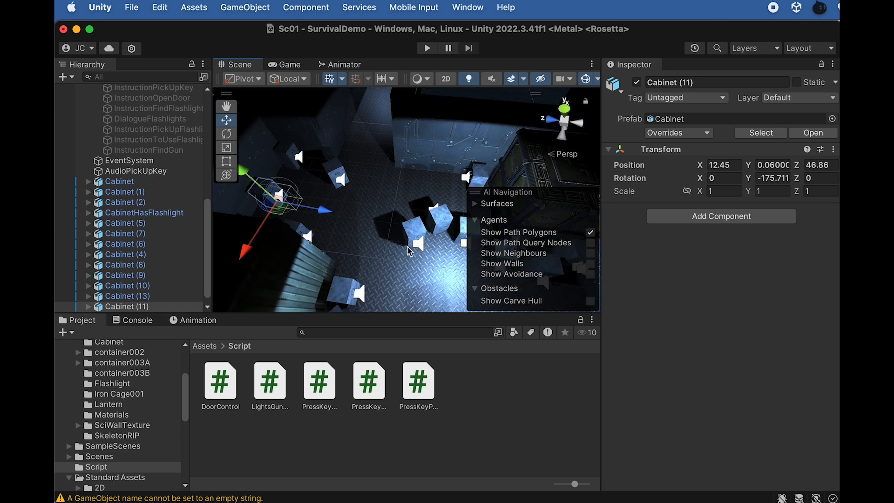
{"action": "left_click_drag", "start_coordinate": [372, 145], "coordinate": [389, 255], "text": "alt"}
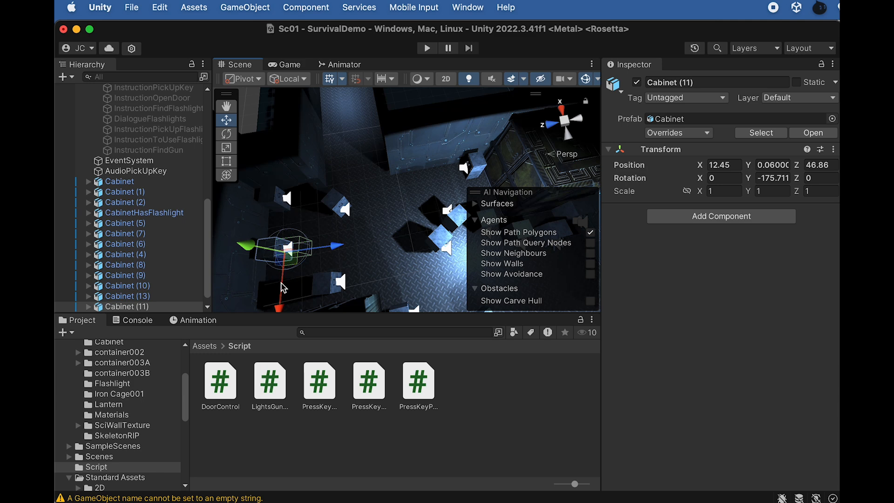
- Add a 3D cube to the scene close to Cabinet (13)
{"action": "left_click", "coordinate": [155, 298]}
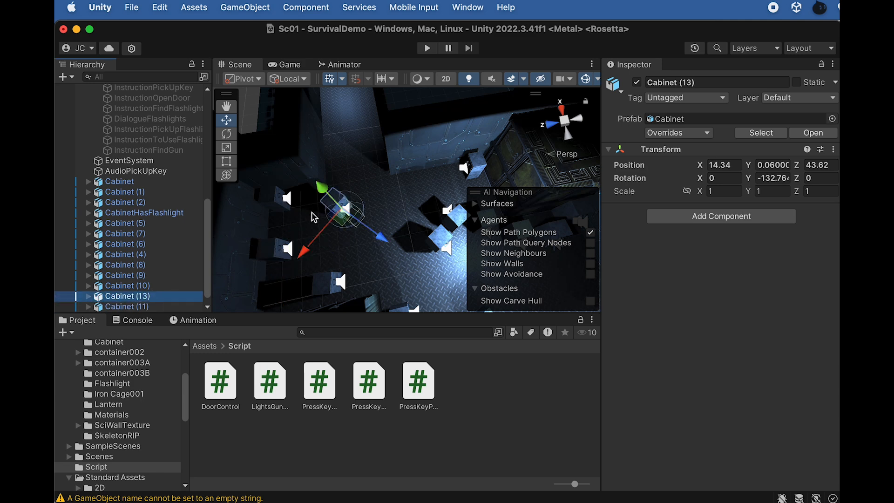
{"action": "key", "text": "f"}
{"action": "scroll", "coordinate": [398, 209], "scroll_direction": "up", "scroll_amount": 5}
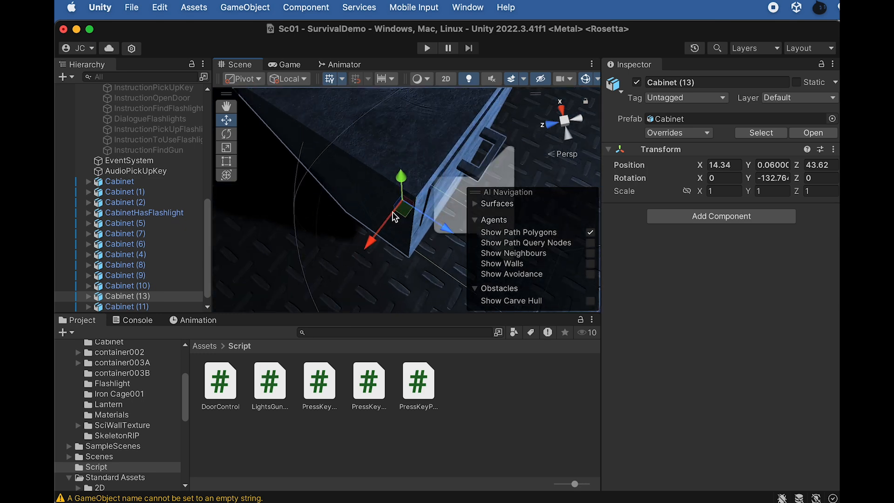
{"action": "scroll", "coordinate": [409, 176], "scroll_direction": "down", "scroll_amount": 5}
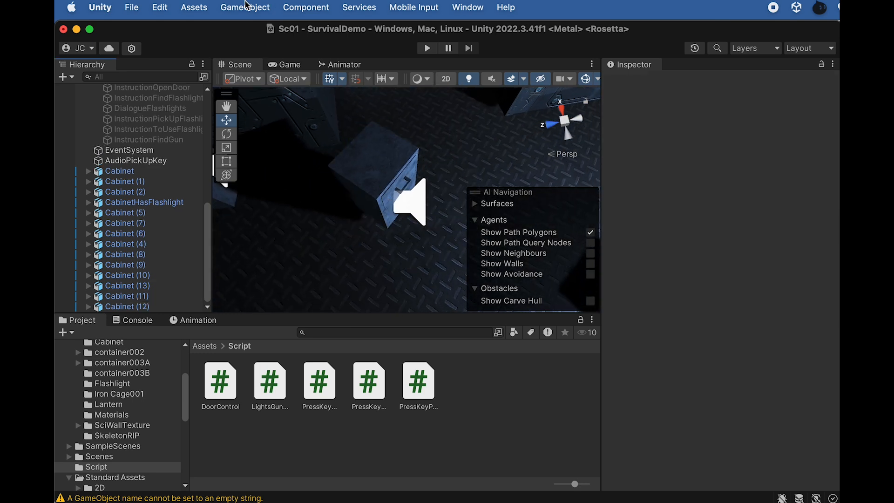
{"action": "left_click", "coordinate": [245, 7]}
{"action": "mouse_move", "coordinate": [255, 75]}
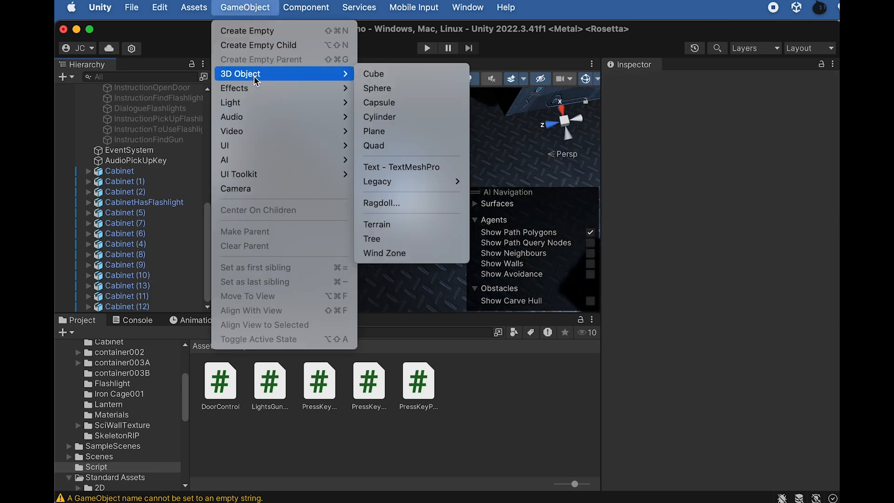
{"action": "left_click", "coordinate": [392, 75]}
{"action": "scroll", "coordinate": [427, 203], "scroll_direction": "down", "scroll_amount": 10}
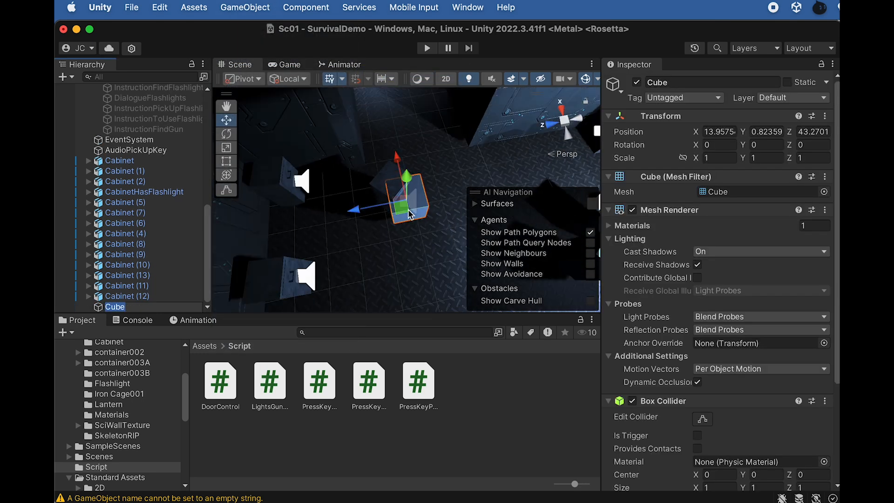
- Scale the cube to about 1.90 × 1.39 × 1.95 and move it to about X 12.38, Y 1.13, Z 42.38
{"action": "left_click_drag", "start_coordinate": [440, 208], "coordinate": [507, 200], "text": "alt"}
{"action": "left_click_drag", "start_coordinate": [378, 227], "coordinate": [391, 229]}
{"action": "left_click_drag", "start_coordinate": [446, 198], "coordinate": [459, 233], "text": "alt"}
{"action": "key", "text": "r"}
{"action": "left_click_drag", "start_coordinate": [337, 205], "coordinate": [310, 205]}
{"action": "left_click_drag", "start_coordinate": [413, 194], "coordinate": [410, 200], "text": "alt"}
{"action": "key", "text": "w"}
{"action": "left_click_drag", "start_coordinate": [340, 206], "coordinate": [345, 206]}
{"action": "left_click_drag", "start_coordinate": [447, 186], "coordinate": [427, 122], "text": "alt"}
{"action": "key", "text": "r"}
{"action": "left_click_drag", "start_coordinate": [427, 140], "coordinate": [389, 205], "text": "alt"}
{"action": "key", "text": "w"}
{"action": "left_click_drag", "start_coordinate": [346, 195], "coordinate": [362, 199]}
{"action": "left_click_drag", "start_coordinate": [420, 187], "coordinate": [344, 81], "text": "alt"}
{"action": "key", "text": "r"}
{"action": "key", "text": "w"}
{"action": "left_click_drag", "start_coordinate": [390, 141], "coordinate": [389, 126]}
{"action": "left_click_drag", "start_coordinate": [389, 125], "coordinate": [582, 218], "text": "alt"}
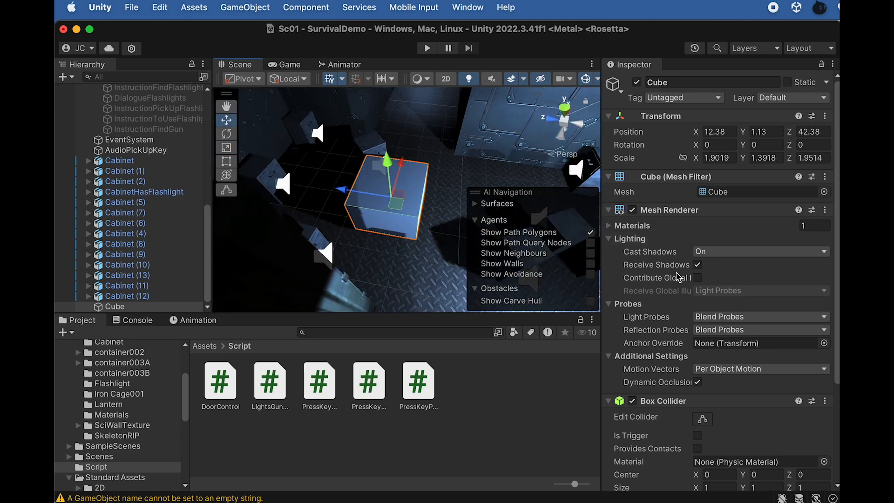
- Make the cube an invisible trigger with its Mesh Renderer disabled, and rename it TriggerShutOffLights
{"action": "left_click", "coordinate": [698, 435]}
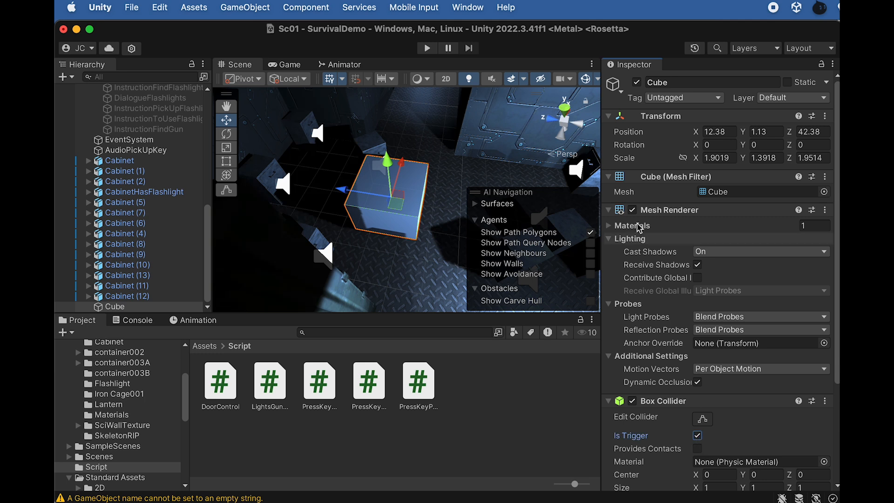
{"action": "left_click", "coordinate": [632, 210]}
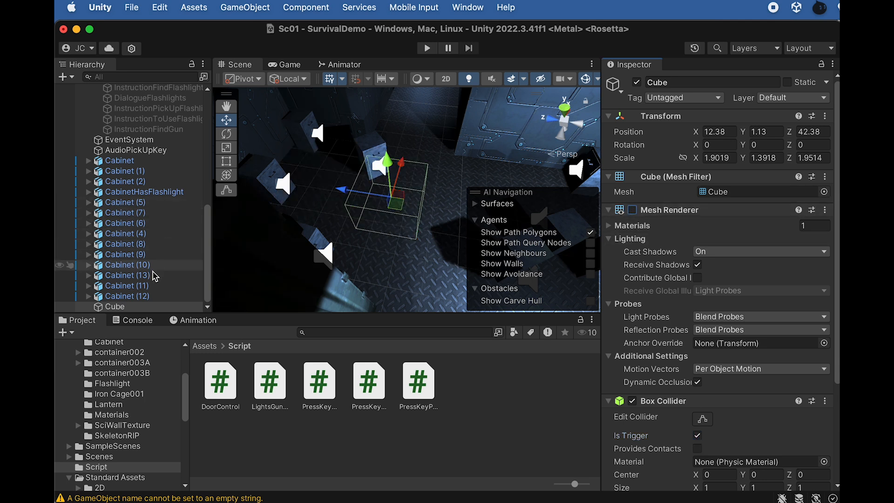
{"action": "left_click", "coordinate": [131, 306]}
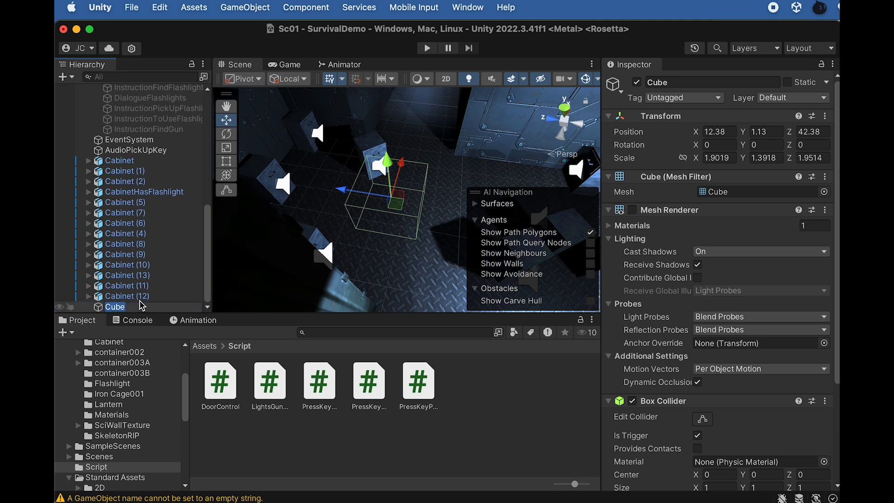
{"action": "type", "text": "TriggerShutOffLights"}
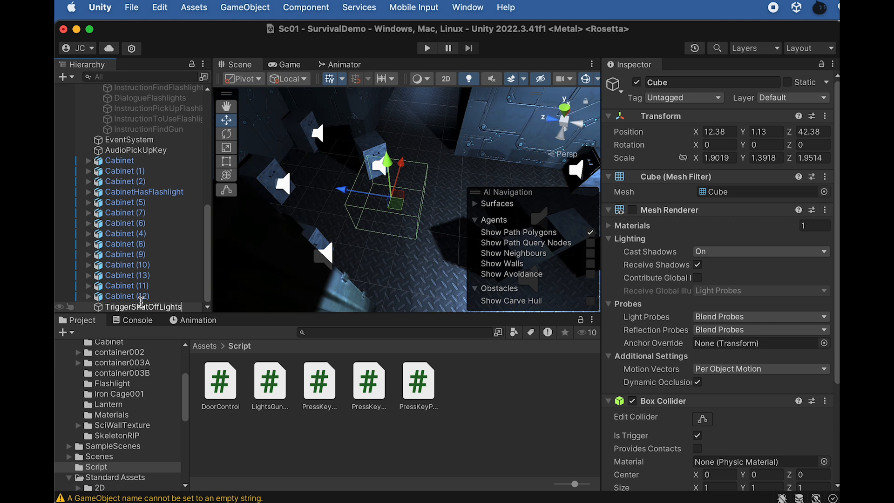
{"action": "key", "text": "Return"}
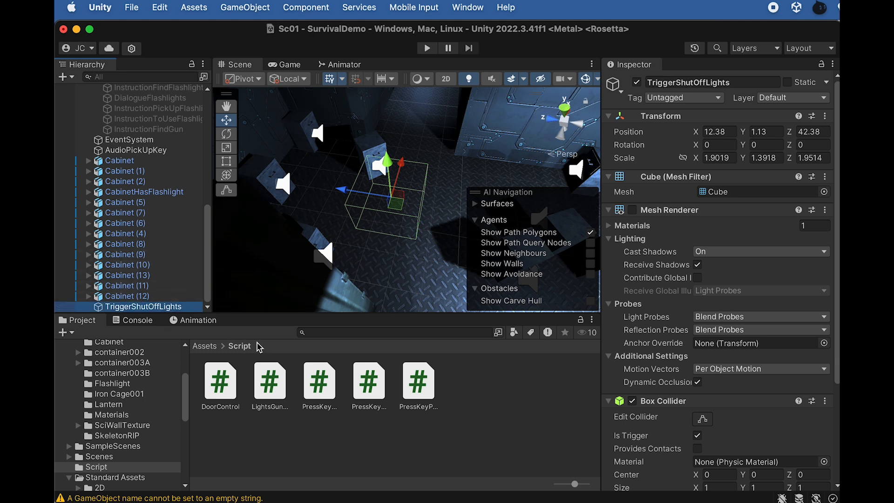
- Import the ShutOffCellingLights.cs script from Finder's Script-Start folder into the project's Script folder
{"action": "left_click", "coordinate": [413, 434]}
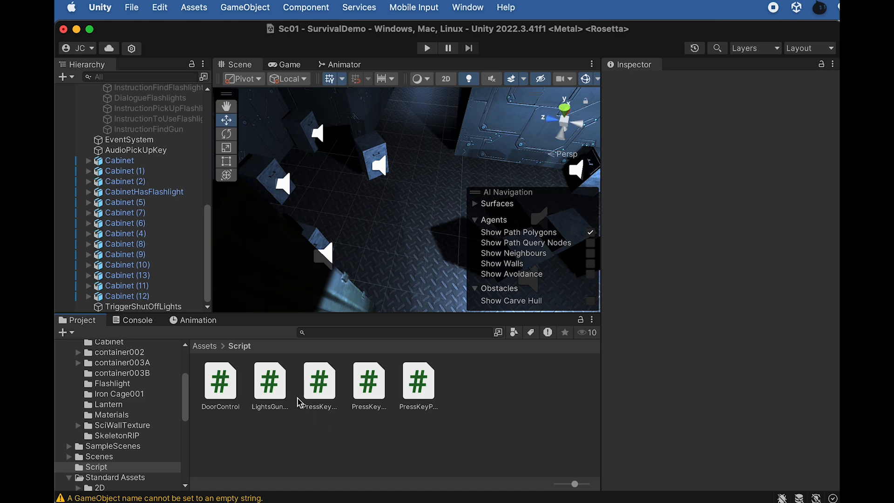
{"action": "key", "text": "super+Tab"}
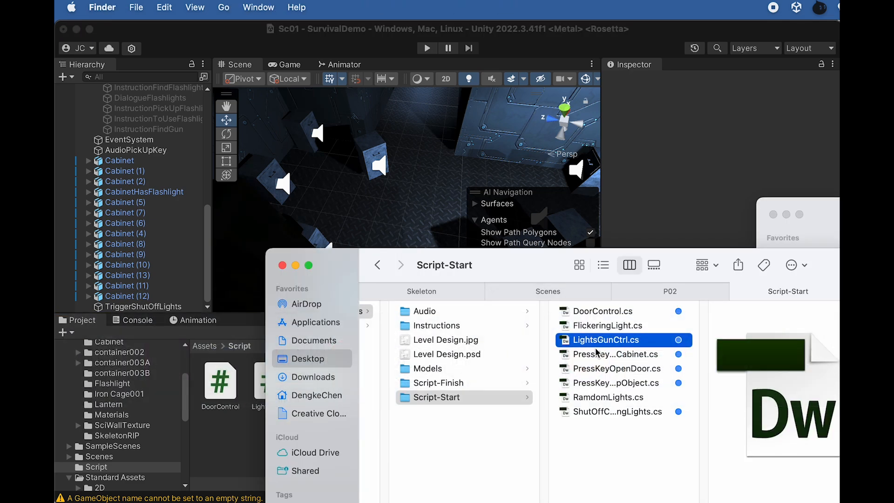
{"action": "left_click", "coordinate": [597, 412]}
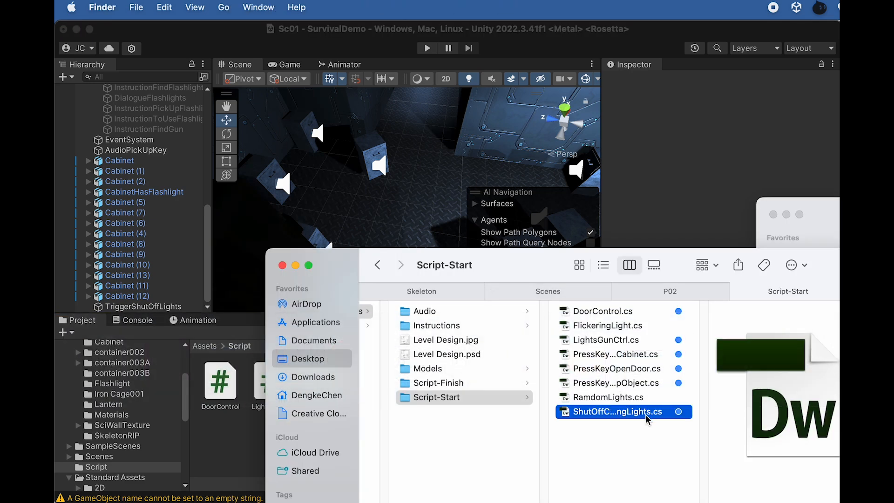
{"action": "left_click_drag", "start_coordinate": [531, 269], "coordinate": [606, 230]}
{"action": "left_click_drag", "start_coordinate": [671, 374], "coordinate": [286, 430]}
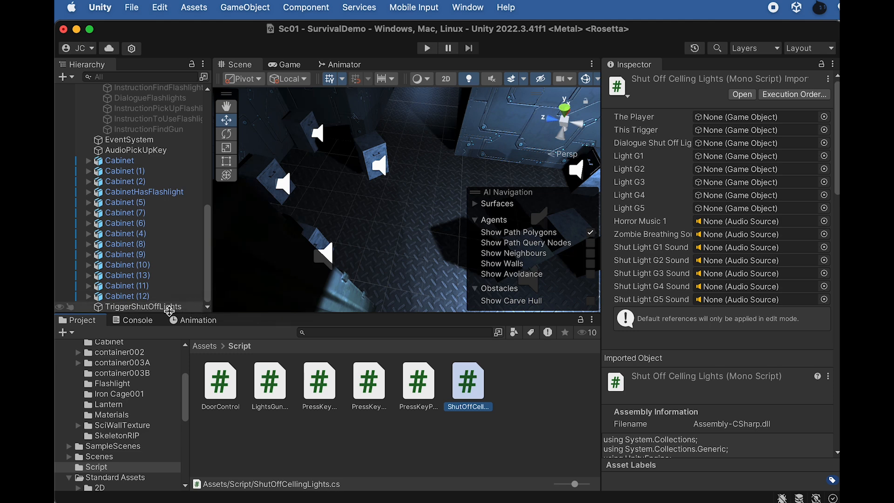
- Attach the ShutOffCellingLights script to TriggerShutOffLights and bring up its reference fields
{"action": "left_click", "coordinate": [173, 296]}
{"action": "left_click", "coordinate": [175, 307]}
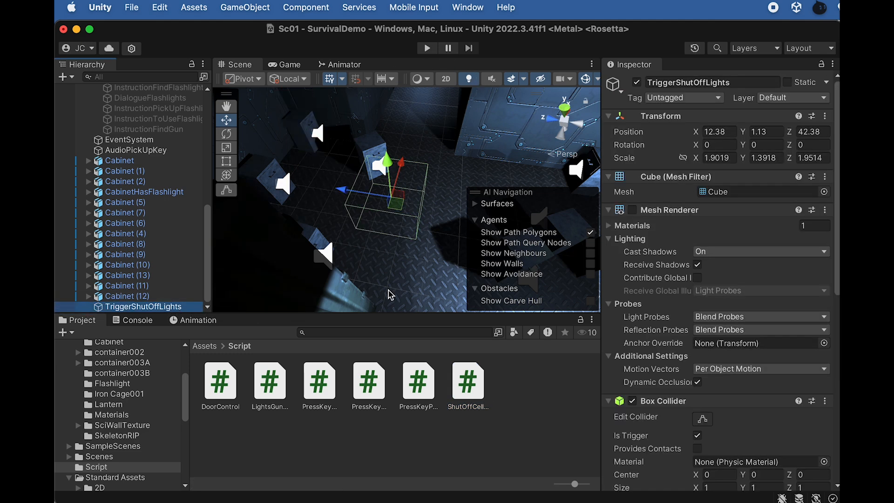
{"action": "scroll", "coordinate": [680, 342], "scroll_direction": "down", "scroll_amount": 10}
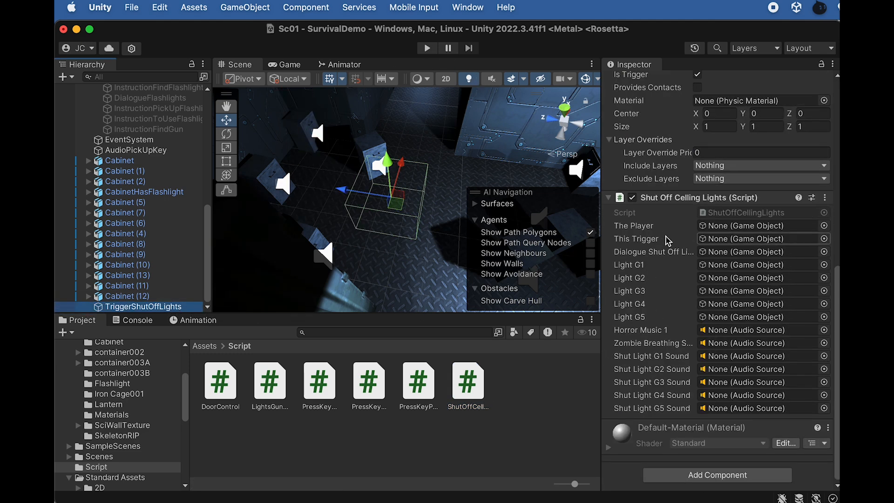
- Switch to ShutOffCellingLights.cs in Dreamweaver and review its variables and the OnTriggerEnter player check, trigger disabling and coroutine call
{"action": "left_click_drag", "start_coordinate": [365, 282], "coordinate": [345, 205], "text": "alt"}
{"action": "key", "text": "super+Tab"}
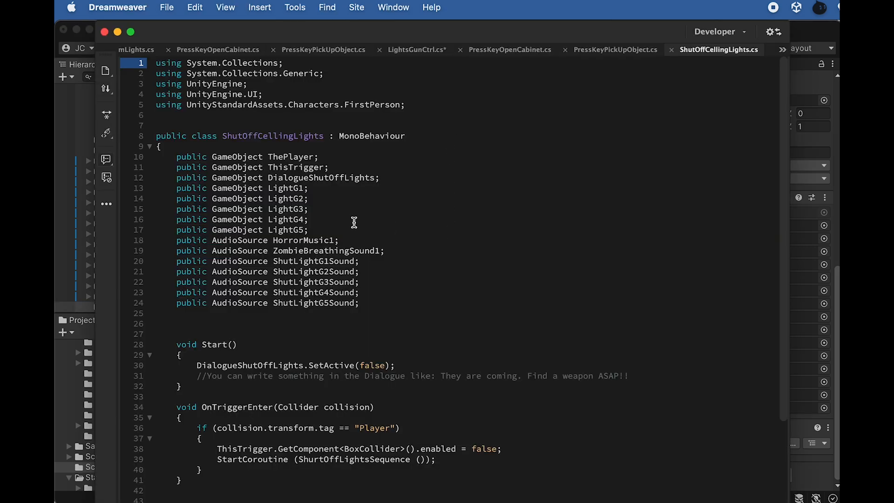
{"action": "scroll", "coordinate": [354, 222], "scroll_direction": "down", "scroll_amount": 10}
{"action": "scroll", "coordinate": [326, 242], "scroll_direction": "up", "scroll_amount": 4}
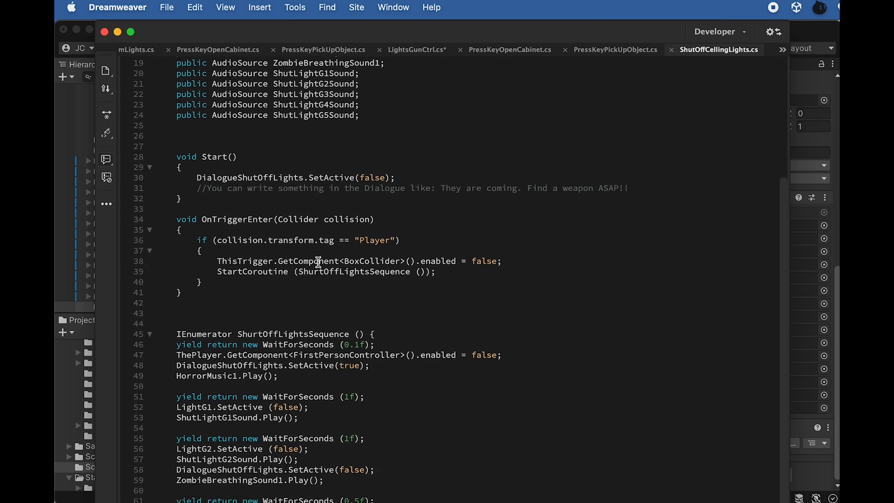
{"action": "left_click_drag", "start_coordinate": [400, 239], "coordinate": [350, 240]}
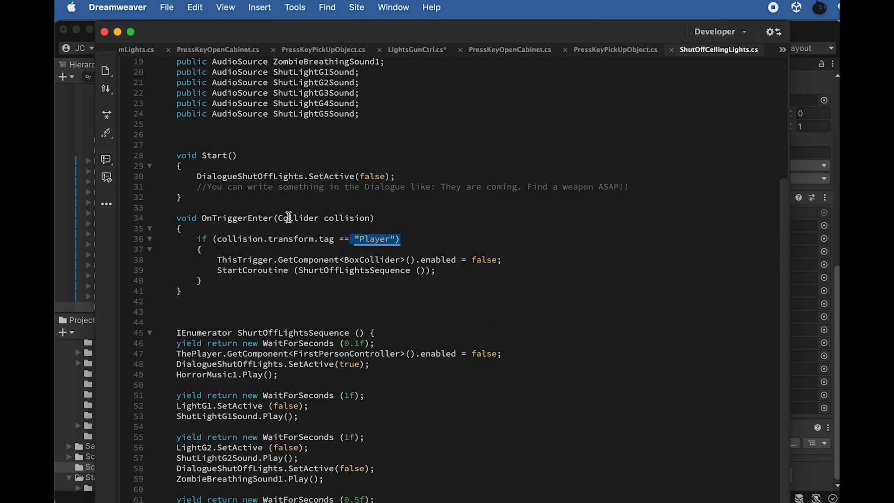
{"action": "scroll", "coordinate": [267, 214], "scroll_direction": "down", "scroll_amount": 2}
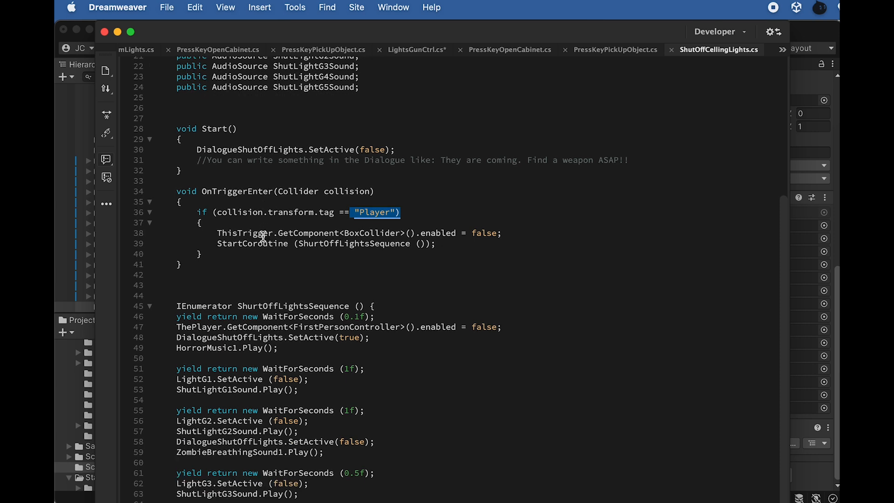
{"action": "left_click_drag", "start_coordinate": [223, 230], "coordinate": [282, 233]}
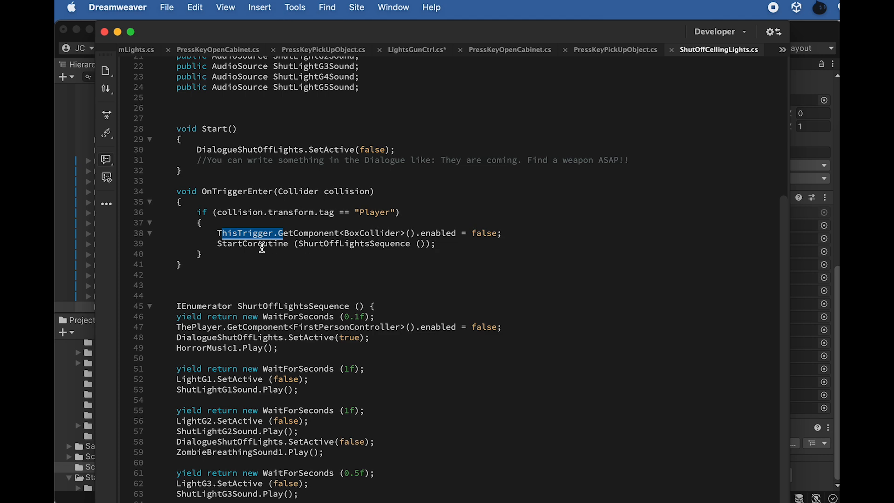
{"action": "left_click_drag", "start_coordinate": [223, 244], "coordinate": [289, 244]}
{"action": "scroll", "coordinate": [248, 237], "scroll_direction": "down", "scroll_amount": 4}
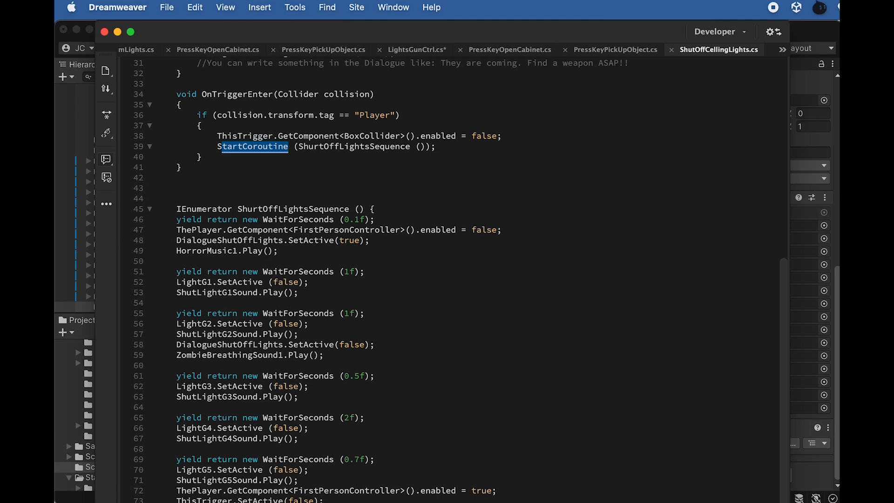
- Review the start of the ShurtOffLightsSequence coroutine, covering the FirstPersonController disabling and the DialogueShutOffLights activation
{"action": "left_click", "coordinate": [240, 209]}
{"action": "key", "text": "Return"}
{"action": "key", "text": "Return"}
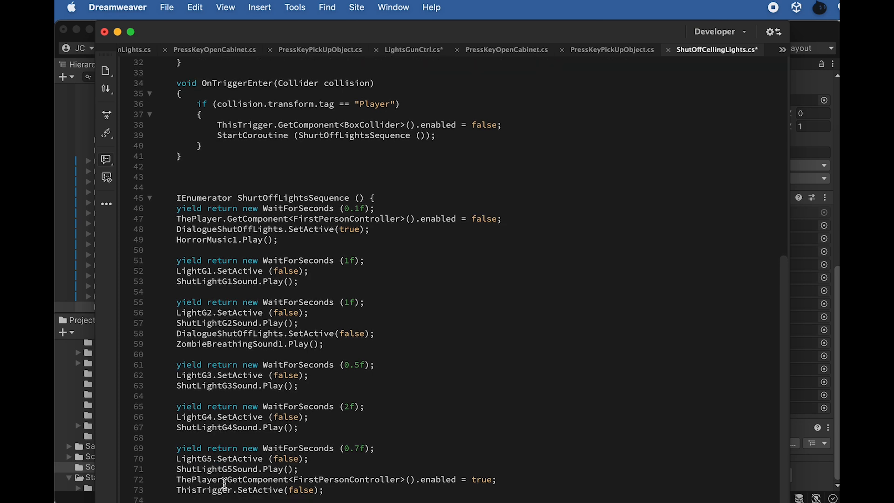
{"action": "scroll", "coordinate": [225, 482], "scroll_direction": "down", "scroll_amount": 1}
{"action": "scroll", "coordinate": [273, 473], "scroll_direction": "down", "scroll_amount": 5}
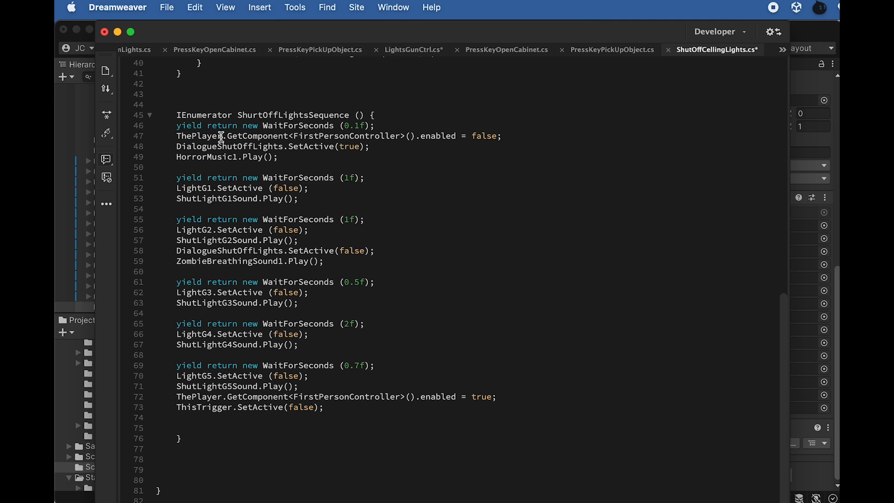
{"action": "left_click_drag", "start_coordinate": [191, 136], "coordinate": [218, 136]}
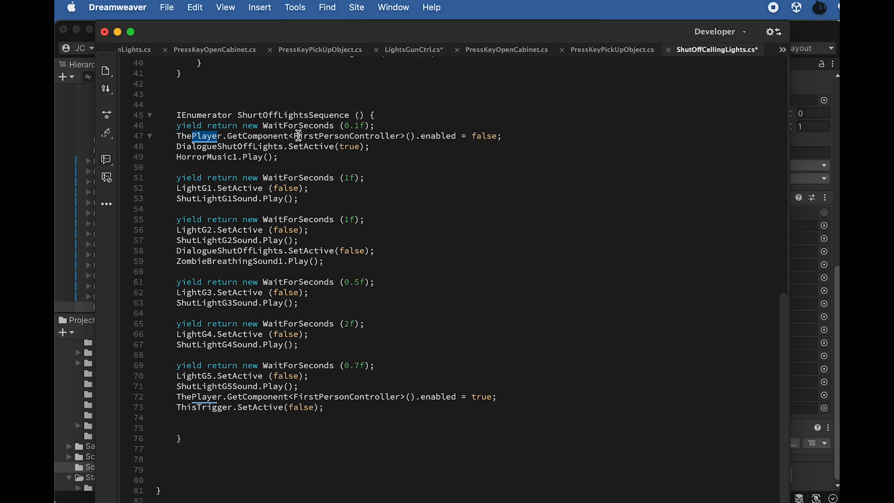
{"action": "left_click_drag", "start_coordinate": [177, 147], "coordinate": [223, 152]}
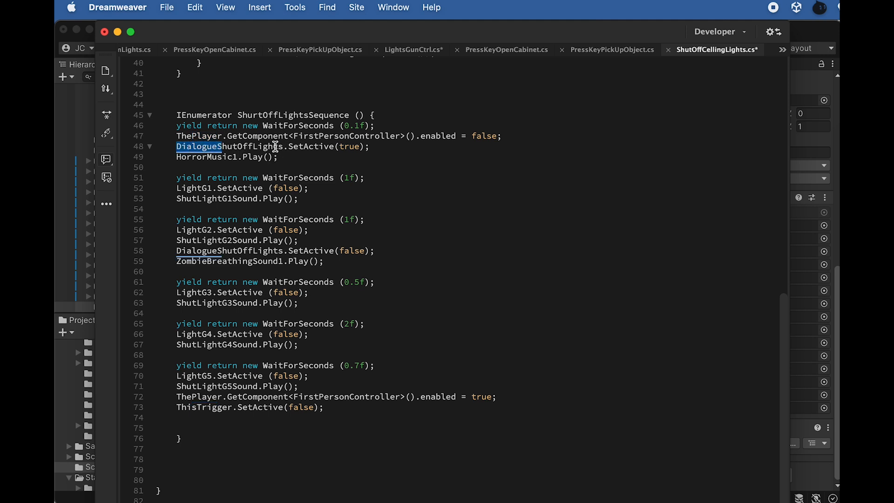
{"action": "left_click_drag", "start_coordinate": [277, 146], "coordinate": [182, 148]}
{"action": "scroll", "coordinate": [188, 150], "scroll_direction": "up", "scroll_amount": 6}
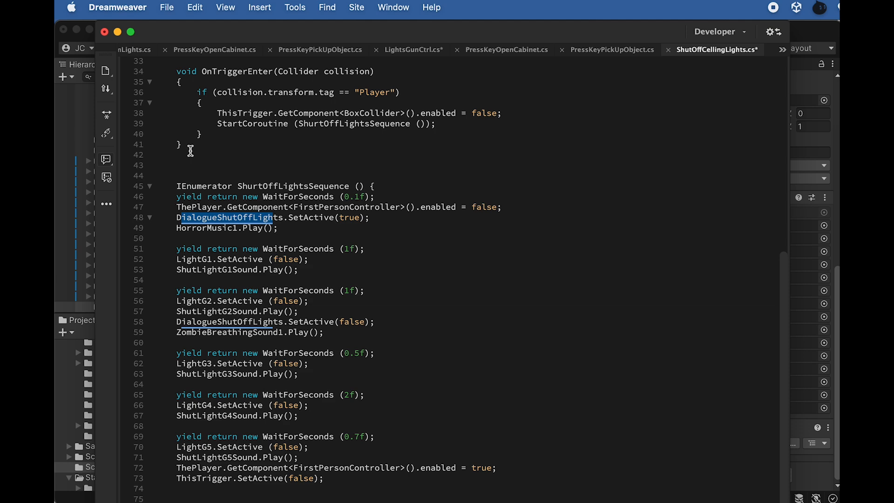
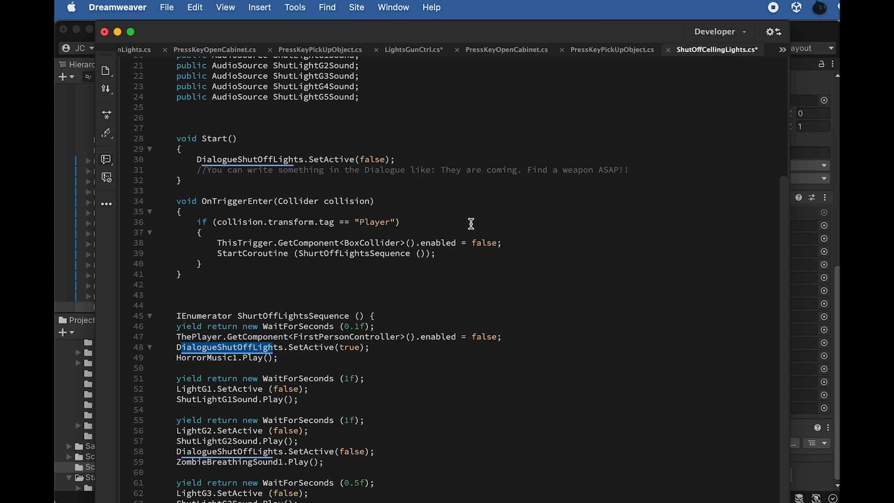
- Compare the dialogue comment in Start with the coroutine, and examine the HorrorMusic1 call, first 1f wait and LightG1 deactivation
{"action": "scroll", "coordinate": [534, 203], "scroll_direction": "down", "scroll_amount": 2}
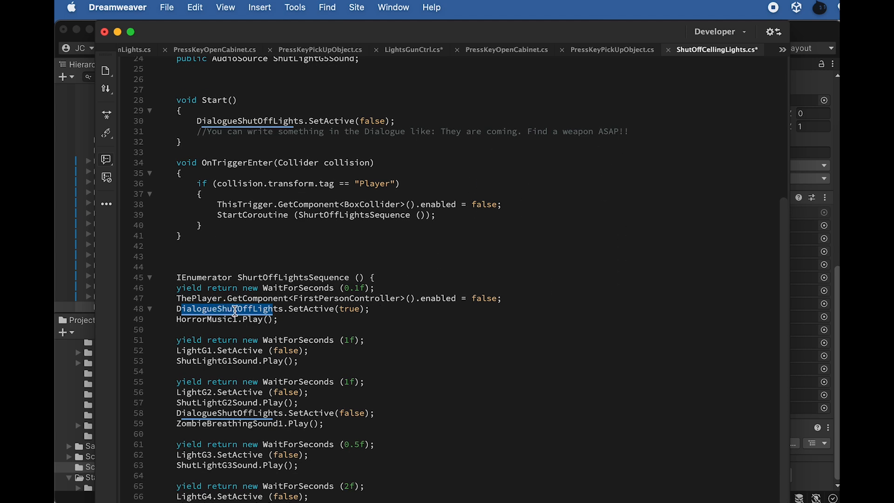
{"action": "scroll", "coordinate": [236, 311], "scroll_direction": "down", "scroll_amount": 2}
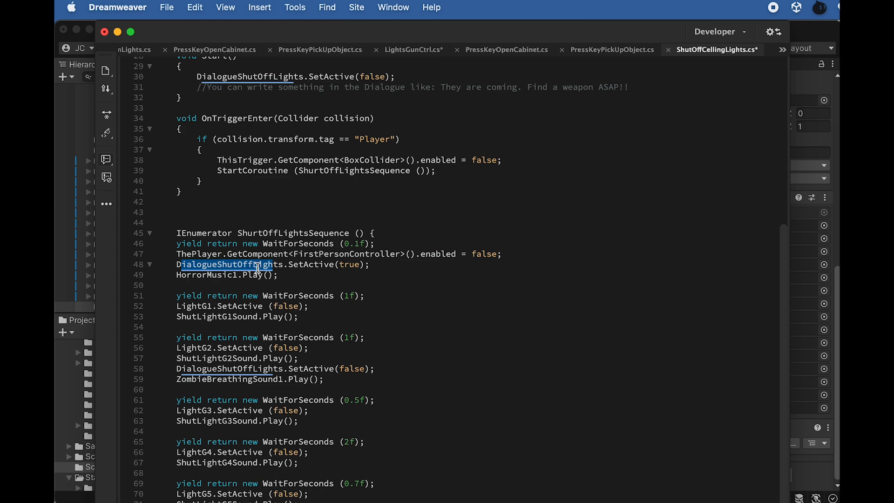
{"action": "scroll", "coordinate": [256, 267], "scroll_direction": "down", "scroll_amount": 2}
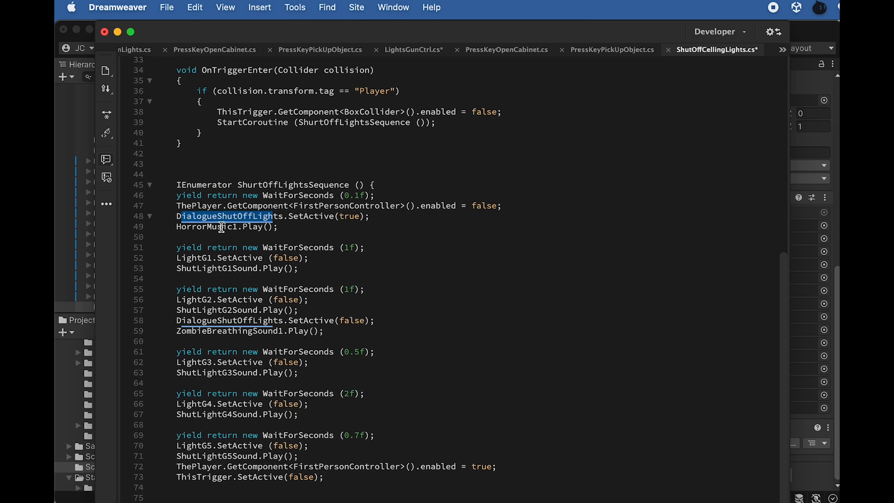
{"action": "left_click_drag", "start_coordinate": [229, 227], "coordinate": [183, 229]}
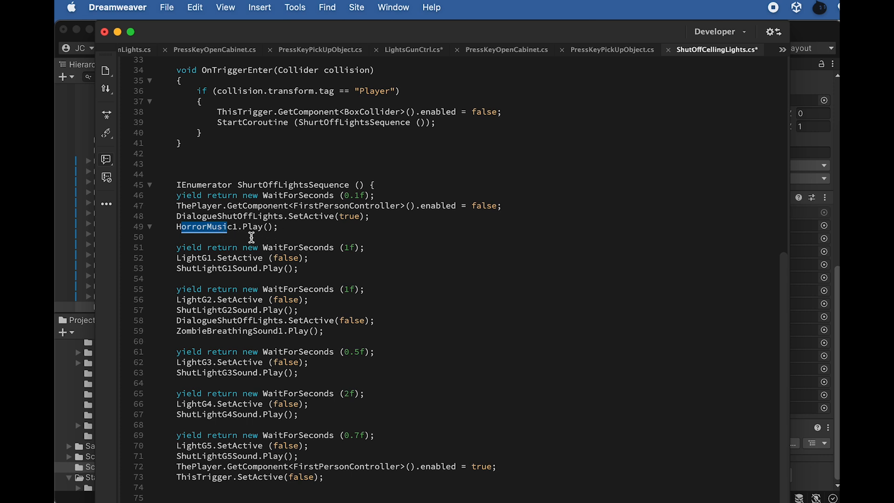
{"action": "scroll", "coordinate": [243, 220], "scroll_direction": "down", "scroll_amount": 5}
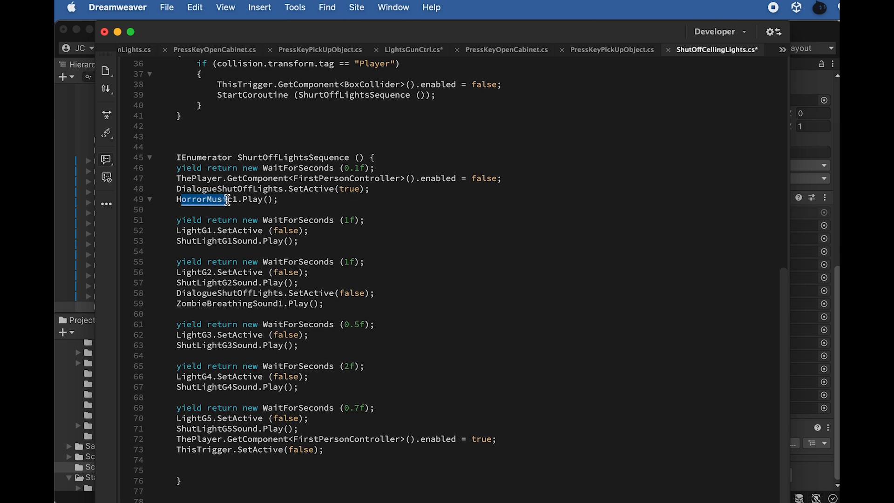
{"action": "left_click", "coordinate": [370, 198]}
{"action": "left_click_drag", "start_coordinate": [370, 200], "coordinate": [334, 199]}
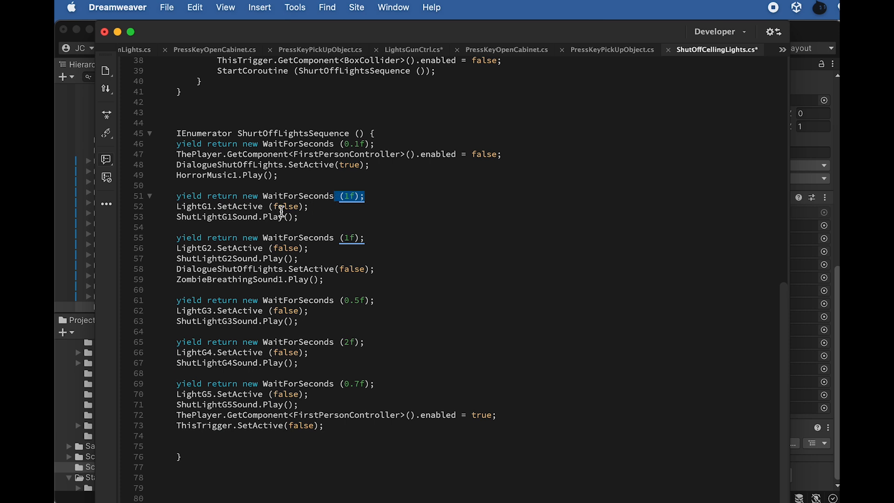
{"action": "double_click", "coordinate": [179, 206]}
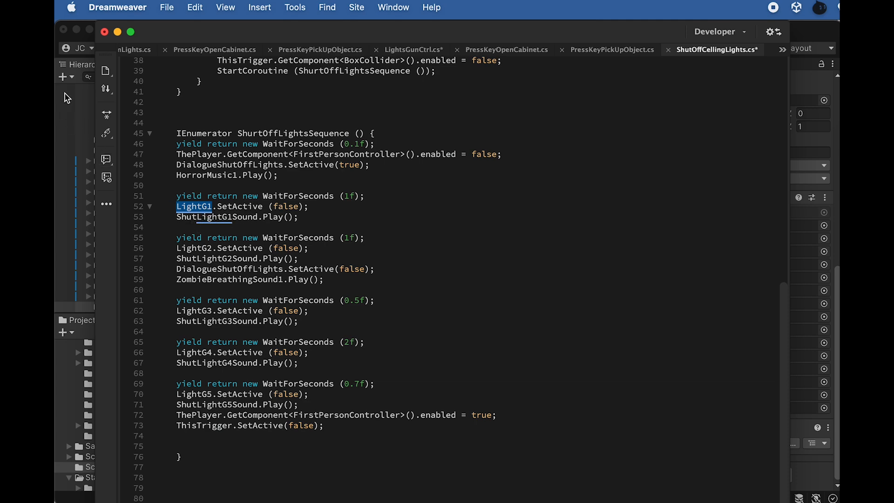
- Switch to Unity and examine the layout of the ceiling light groups across the rooms from above
{"action": "left_click", "coordinate": [64, 46]}
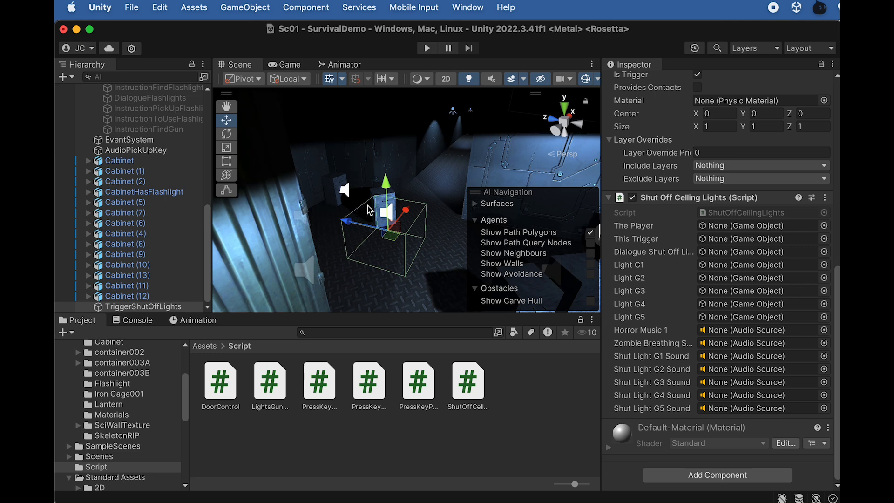
{"action": "scroll", "coordinate": [370, 210], "scroll_direction": "down", "scroll_amount": 10}
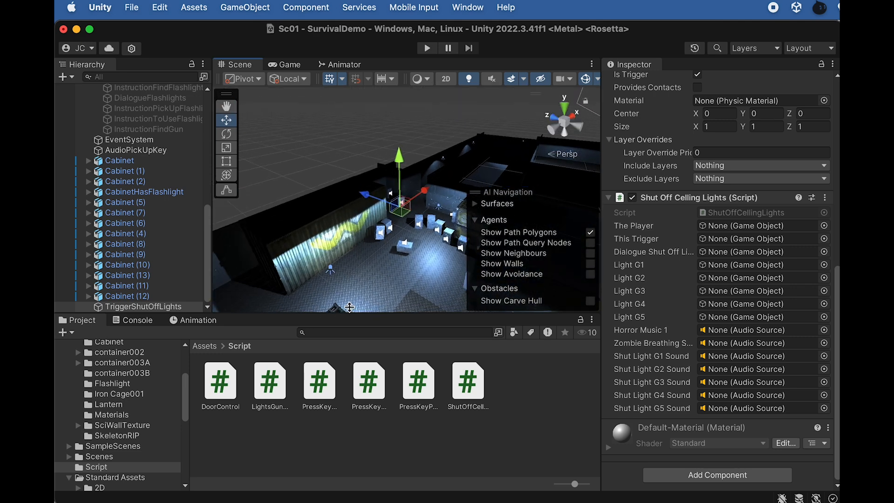
{"action": "scroll", "coordinate": [397, 286], "scroll_direction": "down", "scroll_amount": 5}
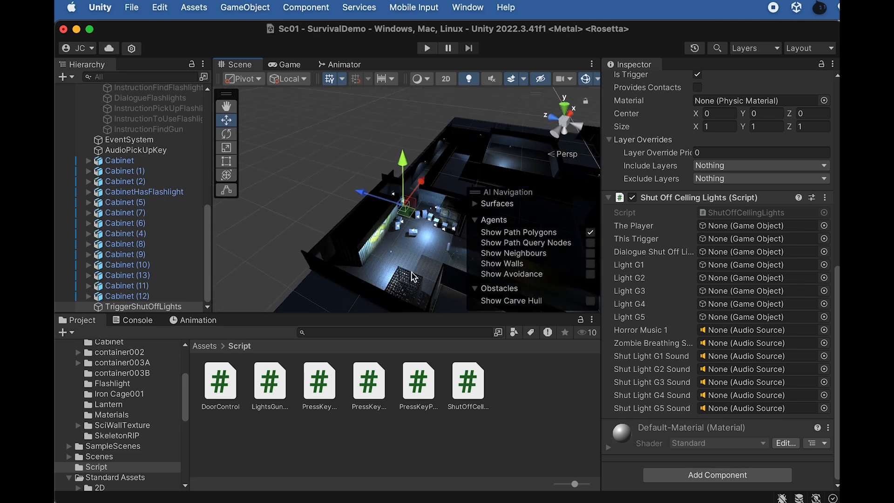
{"action": "middle_click_drag", "start_coordinate": [421, 246], "coordinate": [366, 245]}
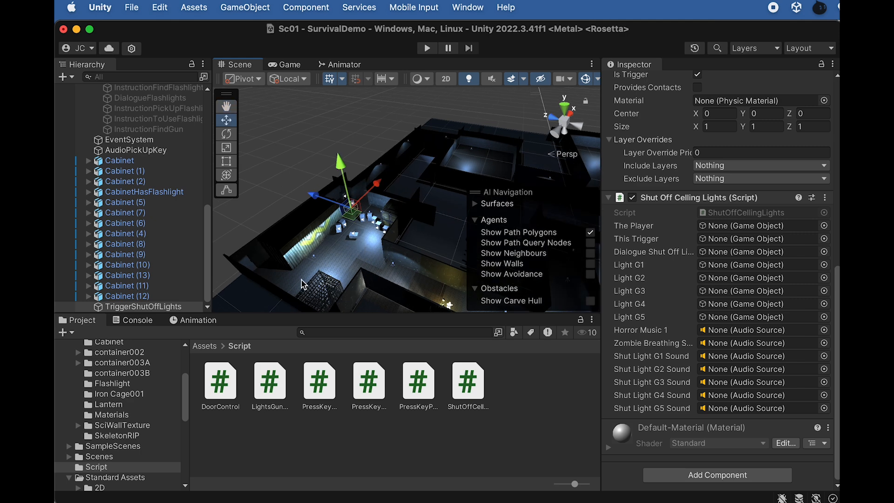
{"action": "left_click_drag", "start_coordinate": [361, 236], "coordinate": [408, 246], "text": "alt"}
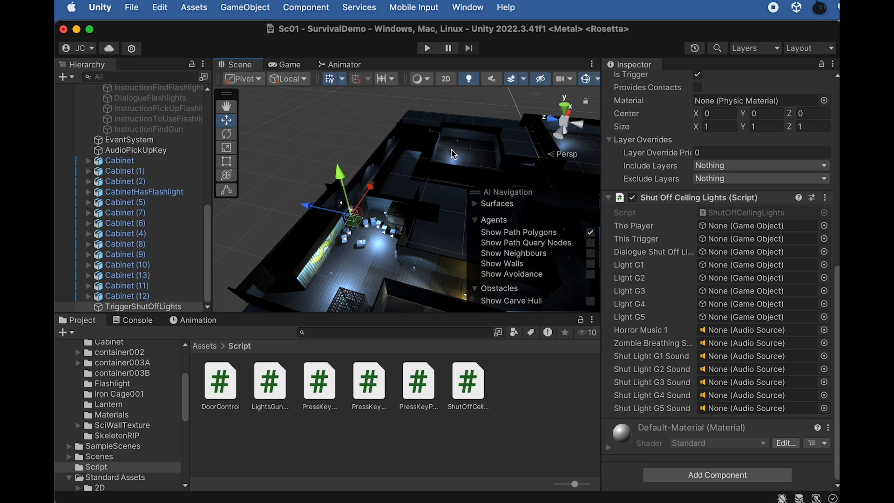
- Return to ShutOffCellingLights.cs in Dreamweaver and review the LightG2 to LightG5 shut-off blocks, the dialogue hiding, ZombieBreathingSound1 and the player re-enabling
{"action": "key", "text": "super+Tab"}
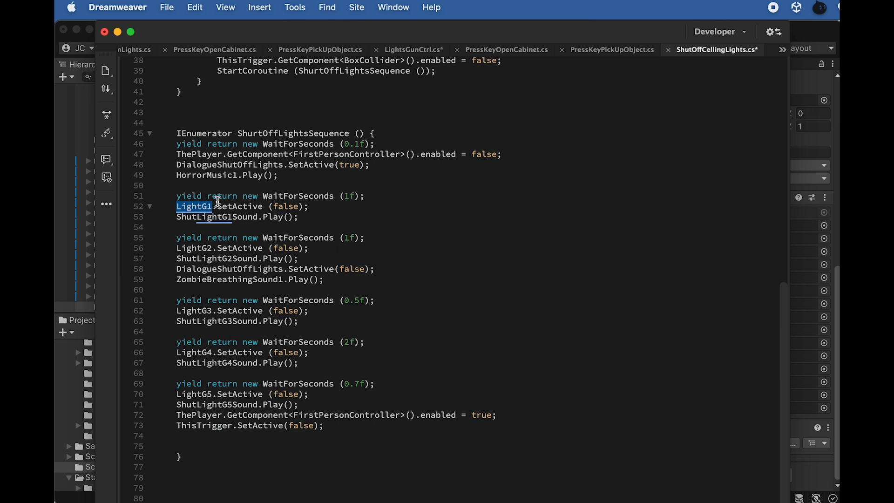
{"action": "left_click_drag", "start_coordinate": [360, 238], "coordinate": [319, 238]}
{"action": "left_click_drag", "start_coordinate": [222, 250], "coordinate": [177, 252]}
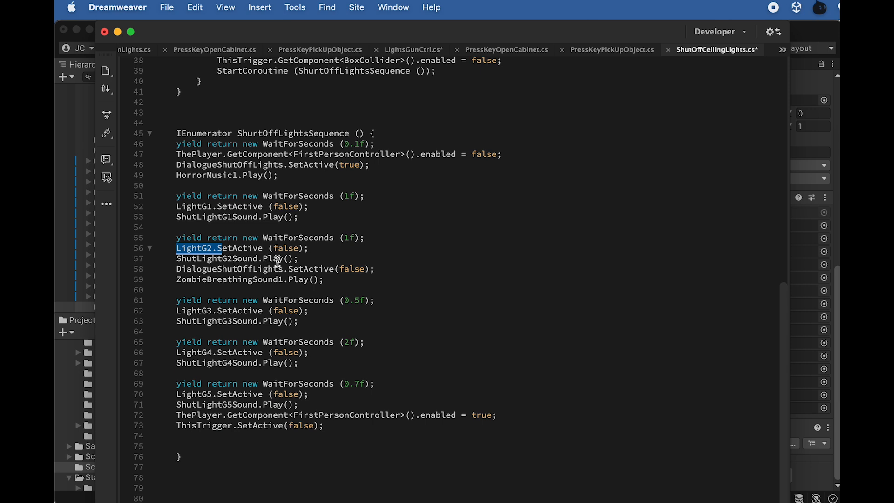
{"action": "left_click_drag", "start_coordinate": [370, 270], "coordinate": [177, 269]}
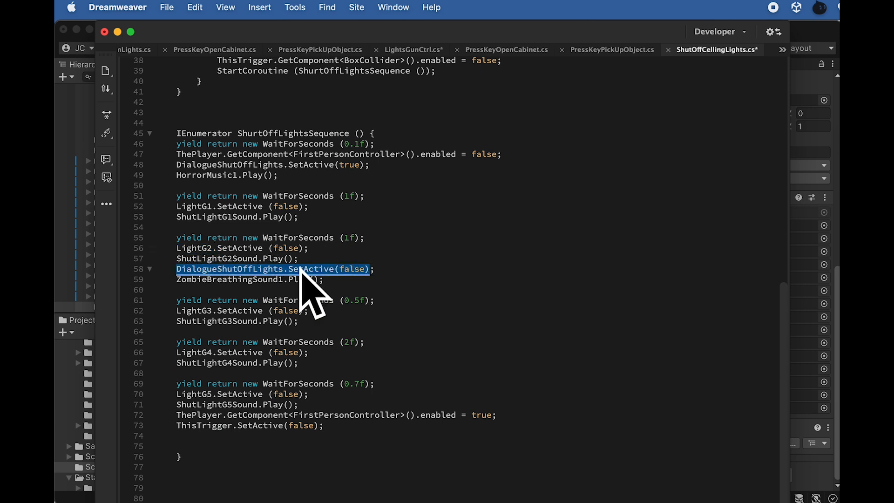
{"action": "left_click_drag", "start_coordinate": [181, 279], "coordinate": [259, 280]}
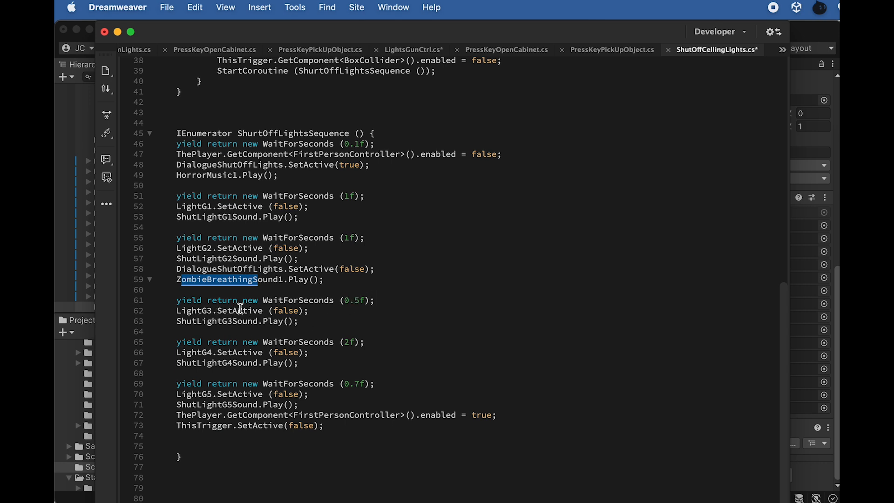
{"action": "left_click_drag", "start_coordinate": [227, 352], "coordinate": [196, 354]}
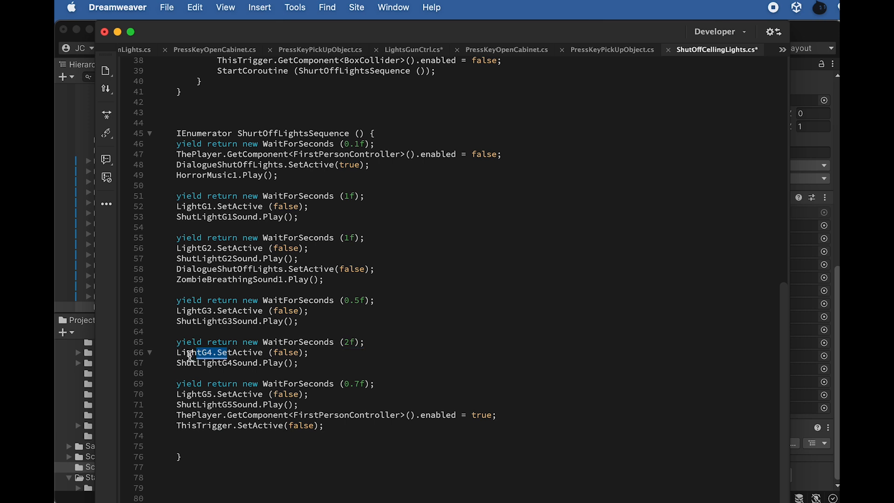
{"action": "left_click_drag", "start_coordinate": [371, 386], "coordinate": [339, 384]}
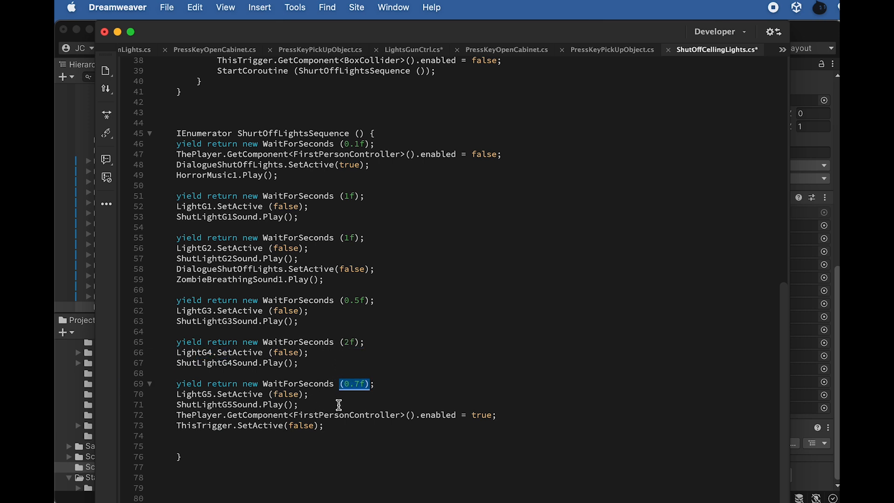
{"action": "left_click_drag", "start_coordinate": [214, 393], "coordinate": [189, 396]}
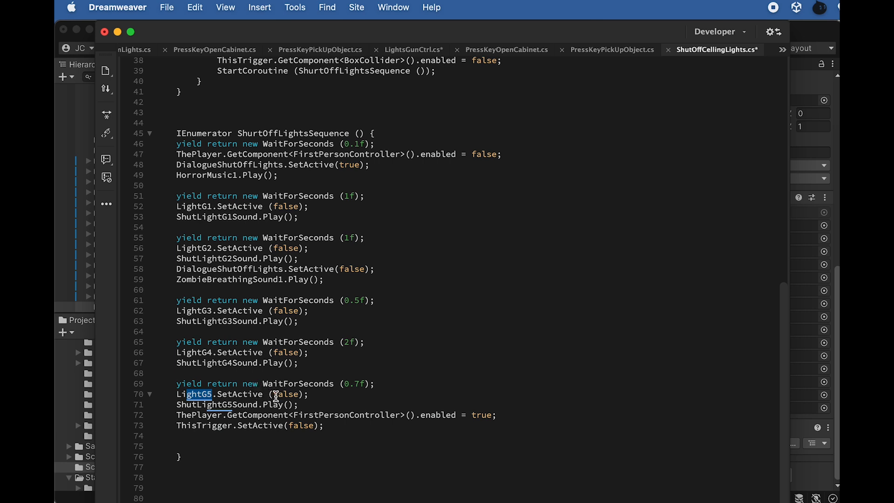
{"action": "left_click_drag", "start_coordinate": [183, 418], "coordinate": [253, 417]}
{"action": "left_click_drag", "start_coordinate": [498, 417], "coordinate": [433, 416]}
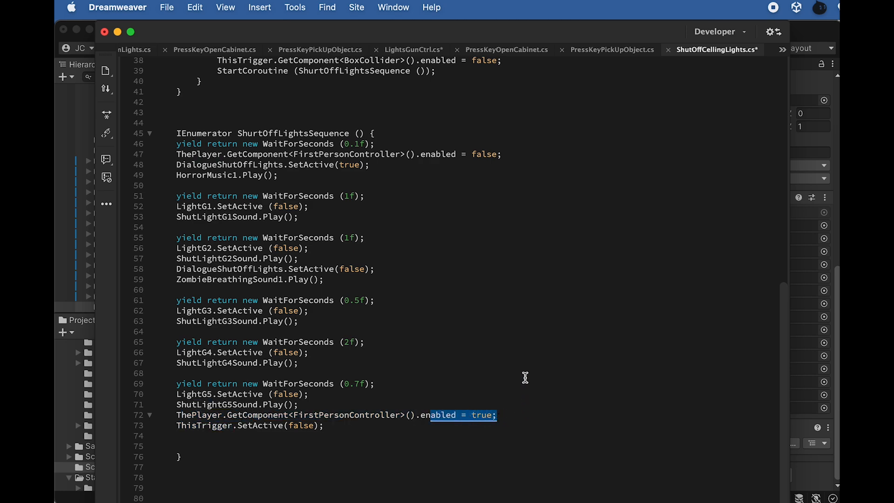
{"action": "scroll", "coordinate": [536, 354], "scroll_direction": "up", "scroll_amount": 10}
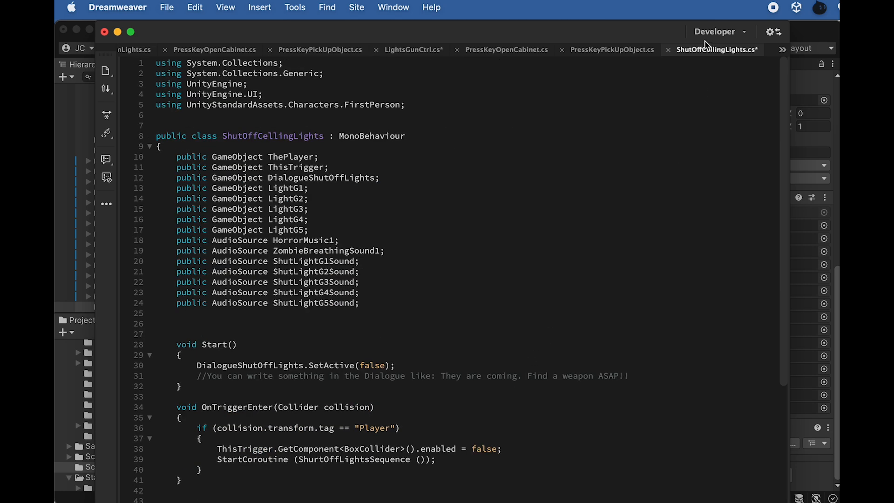
- Switch to Unity and assign FPSController to The Player and TriggerShutOffLights to This Trigger in the Shut Off Celling Lights script
{"action": "key", "text": "super+Tab"}
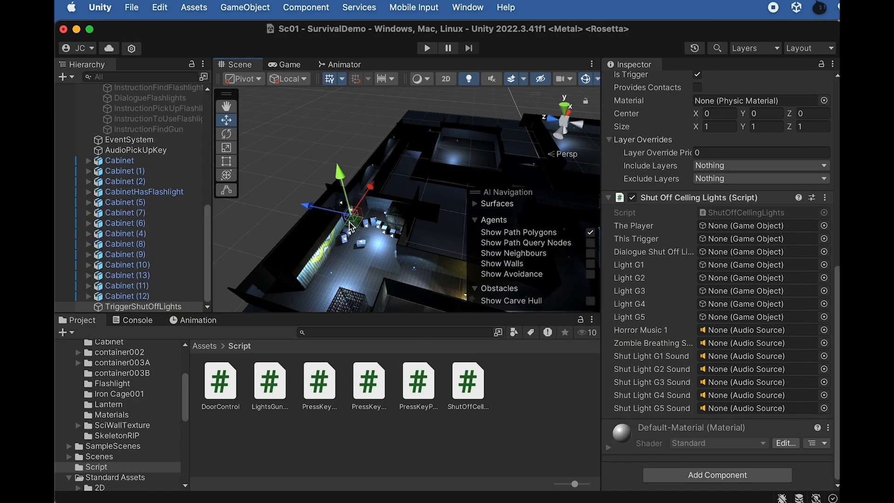
{"action": "scroll", "coordinate": [384, 226], "scroll_direction": "up", "scroll_amount": 10}
{"action": "scroll", "coordinate": [381, 238], "scroll_direction": "down", "scroll_amount": 8}
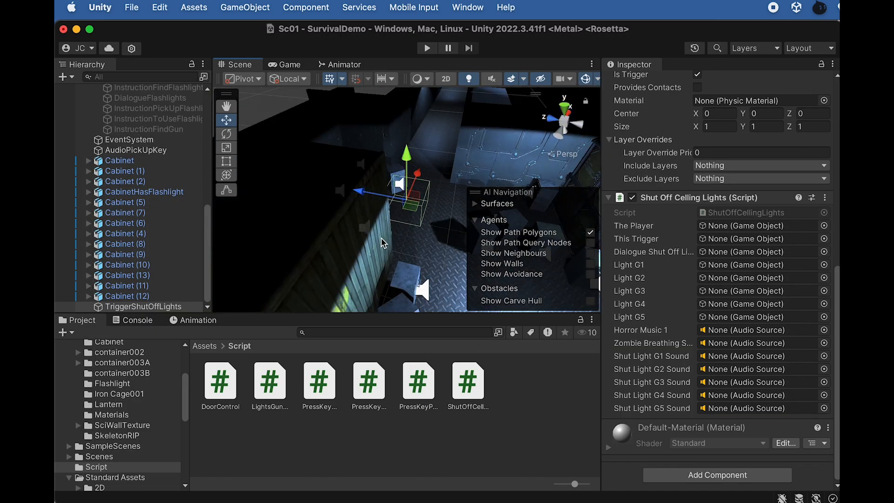
{"action": "right_click_drag", "start_coordinate": [381, 237], "coordinate": [379, 236]}
{"action": "left_click_drag", "start_coordinate": [379, 236], "coordinate": [416, 251], "text": "alt"}
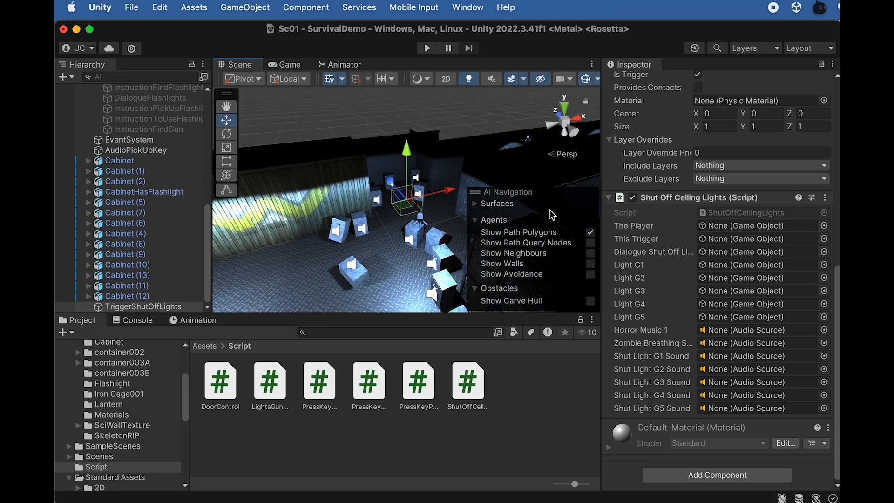
{"action": "scroll", "coordinate": [140, 195], "scroll_direction": "up", "scroll_amount": 10}
{"action": "left_click_drag", "start_coordinate": [125, 130], "coordinate": [736, 226]}
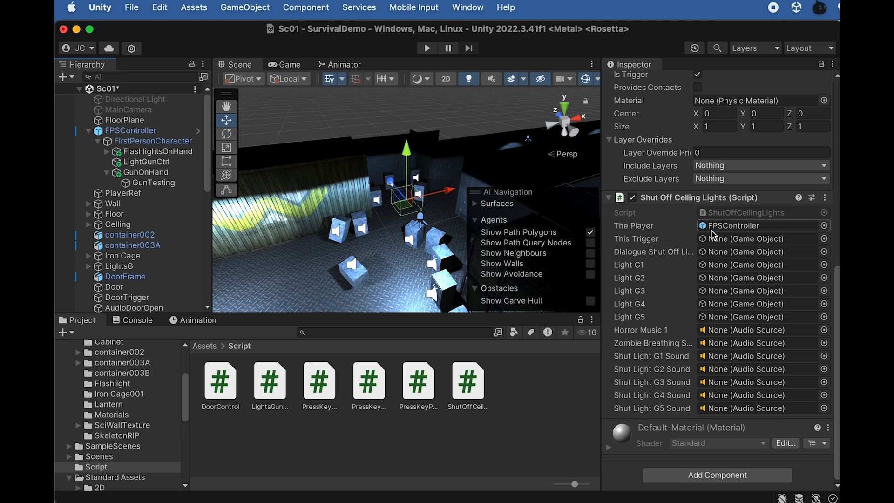
{"action": "scroll", "coordinate": [154, 233], "scroll_direction": "down", "scroll_amount": 10}
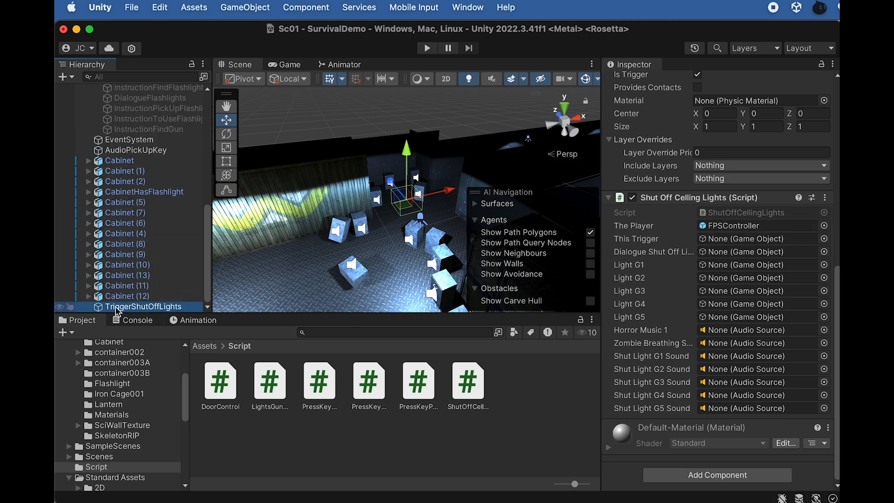
{"action": "left_click_drag", "start_coordinate": [128, 311], "coordinate": [723, 247]}
{"action": "left_click_drag", "start_coordinate": [122, 307], "coordinate": [706, 241]}
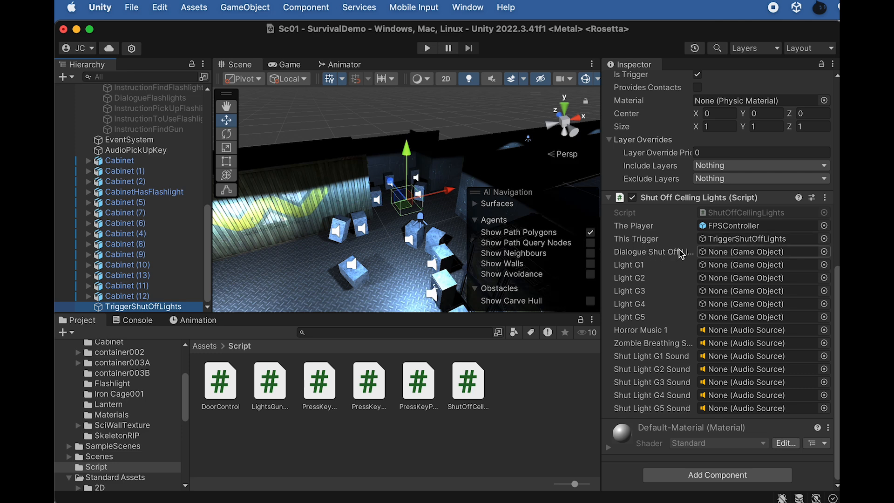
- Duplicate the InstructionFindGun text object and rename the copy DialogueShutOffLights
{"action": "scroll", "coordinate": [147, 140], "scroll_direction": "up", "scroll_amount": 1}
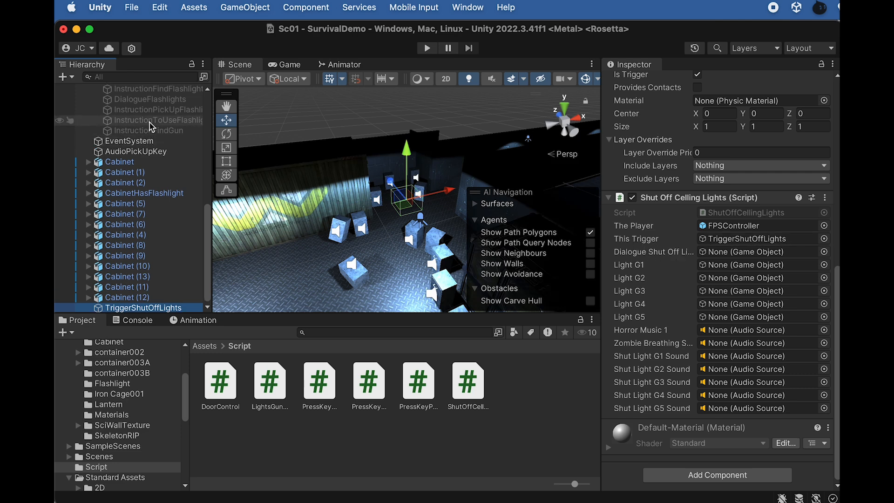
{"action": "left_click", "coordinate": [144, 110]}
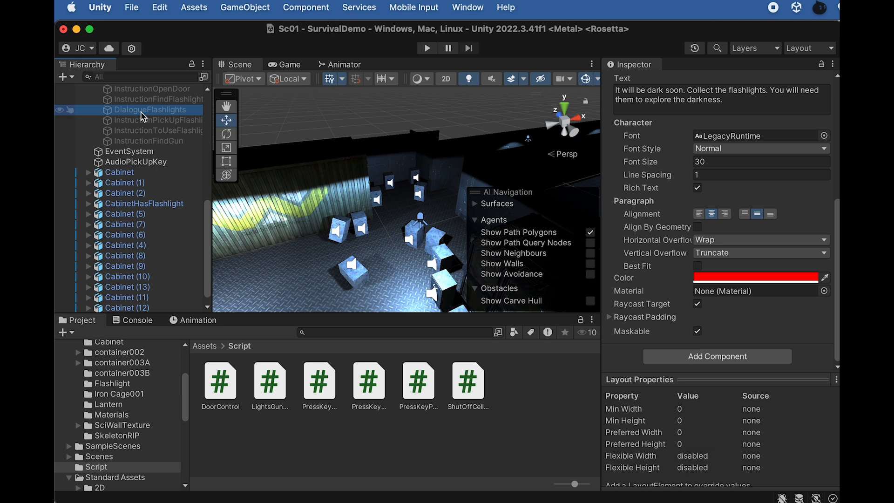
{"action": "left_click", "coordinate": [149, 140]}
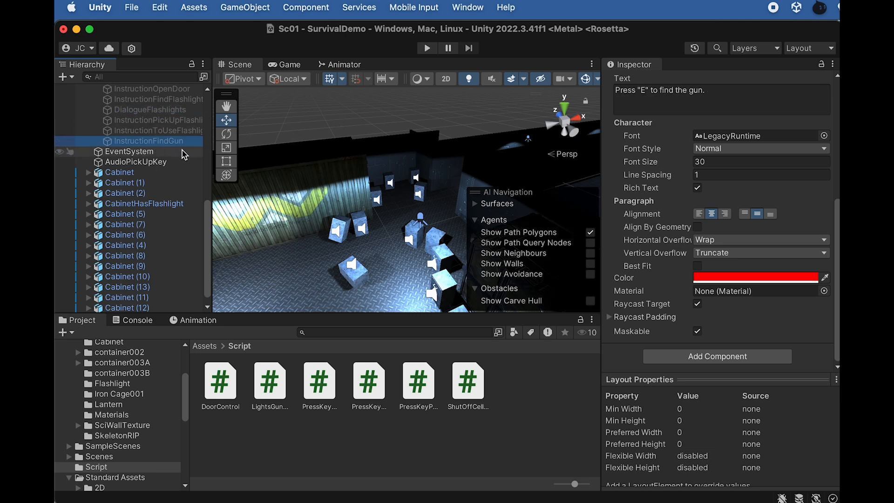
{"action": "key", "text": "super+d"}
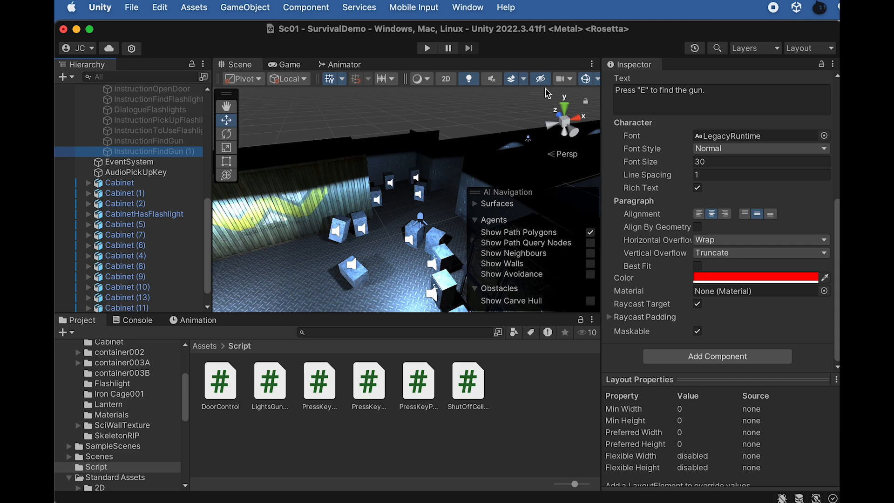
{"action": "scroll", "coordinate": [636, 103], "scroll_direction": "up", "scroll_amount": 5}
{"action": "left_click", "coordinate": [638, 83]}
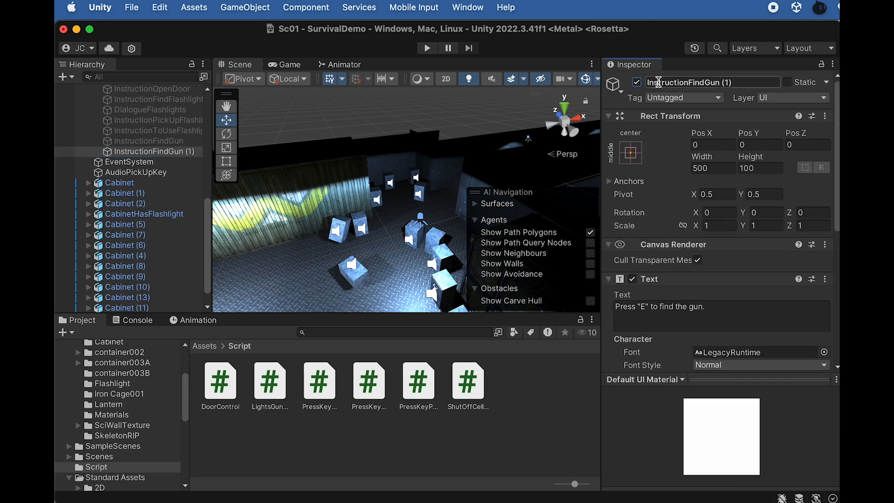
{"action": "left_click", "coordinate": [742, 81]}
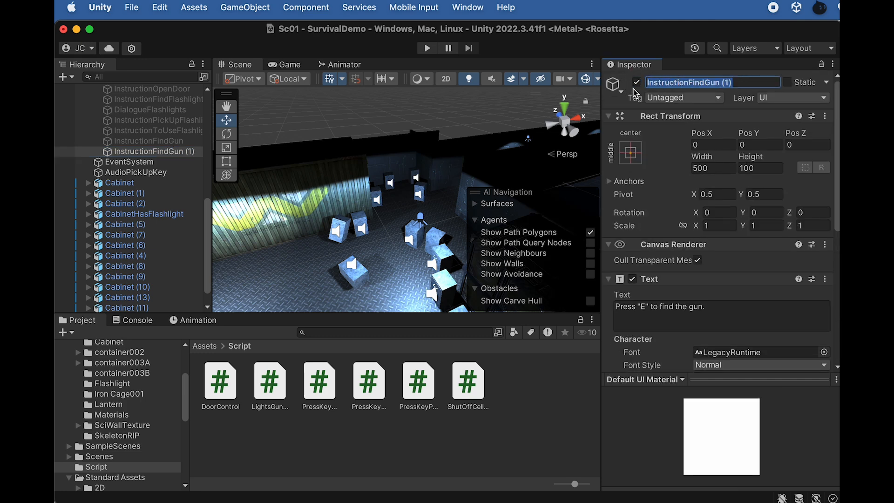
{"action": "type", "text": "DialogueShut"}
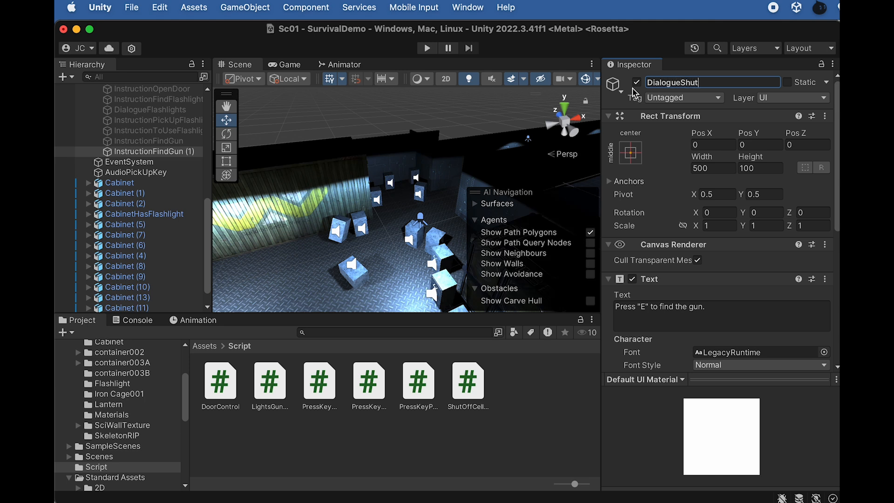
{"action": "type", "text": "OffLights"}
{"action": "key", "text": "Return"}
- Replace the DialogueShutOffLights text with "They are coming. Find a weapon ASAP!!", copied from the Start comment of ShutOffCellingLights.cs in Dreamweaver
{"action": "scroll", "coordinate": [677, 252], "scroll_direction": "down", "scroll_amount": 5}
{"action": "left_click", "coordinate": [687, 242]}
{"action": "left_click", "coordinate": [558, 502]}
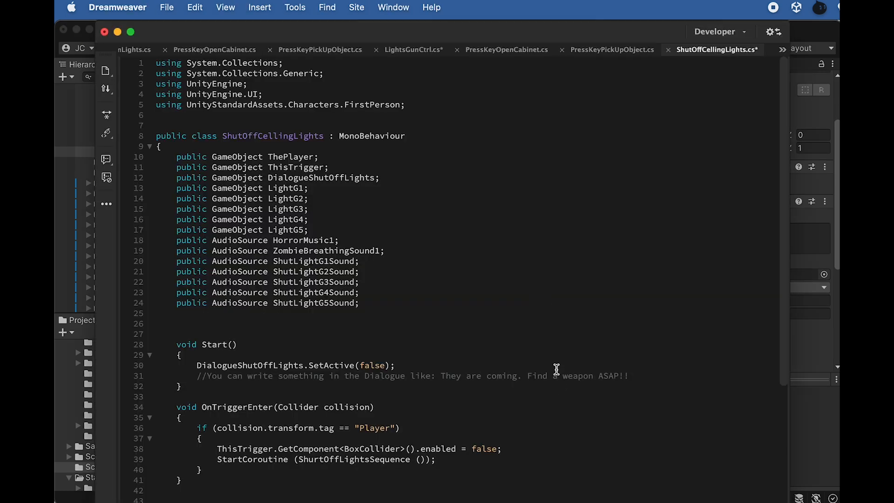
{"action": "left_click_drag", "start_coordinate": [657, 379], "coordinate": [441, 373]}
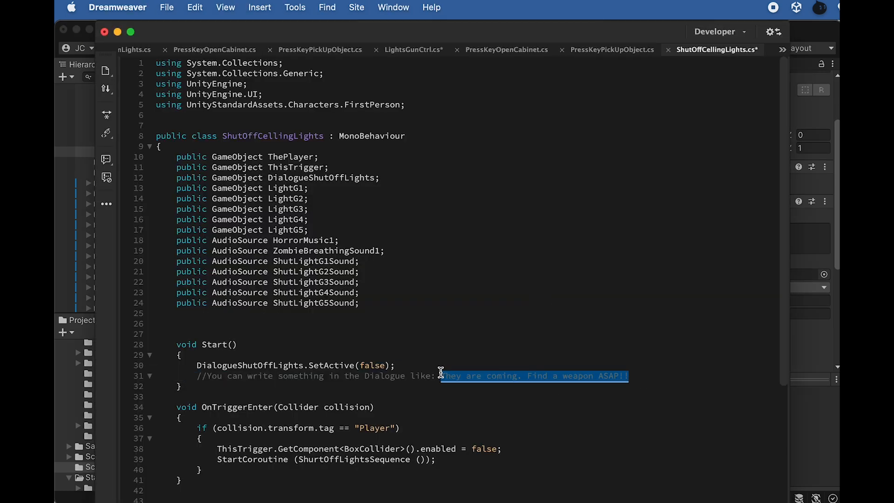
{"action": "key", "text": "super+c"}
{"action": "key", "text": "super+Tab"}
{"action": "key", "text": "super+a"}
{"action": "key", "text": "super+v"}
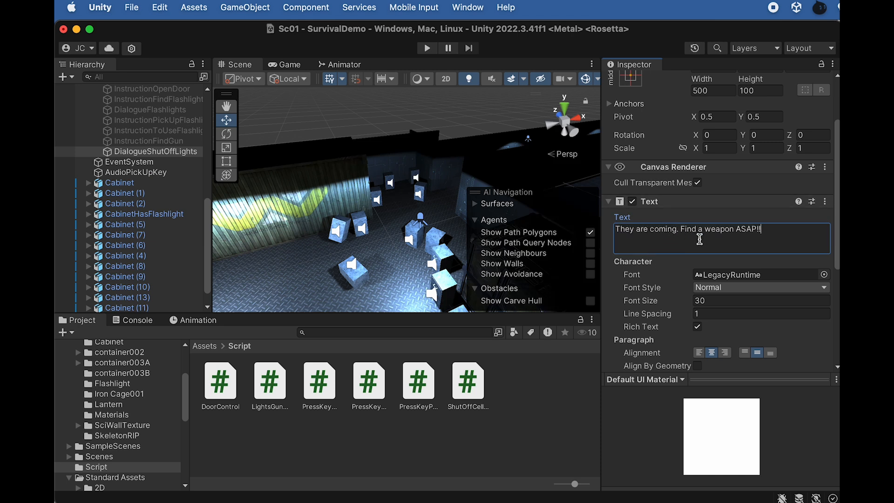
- Assign DialogueShutOffLights to the matching dialogue reference in TriggerShutOffLights' Shut Off Celling Lights script
{"action": "scroll", "coordinate": [132, 270], "scroll_direction": "down", "scroll_amount": 2}
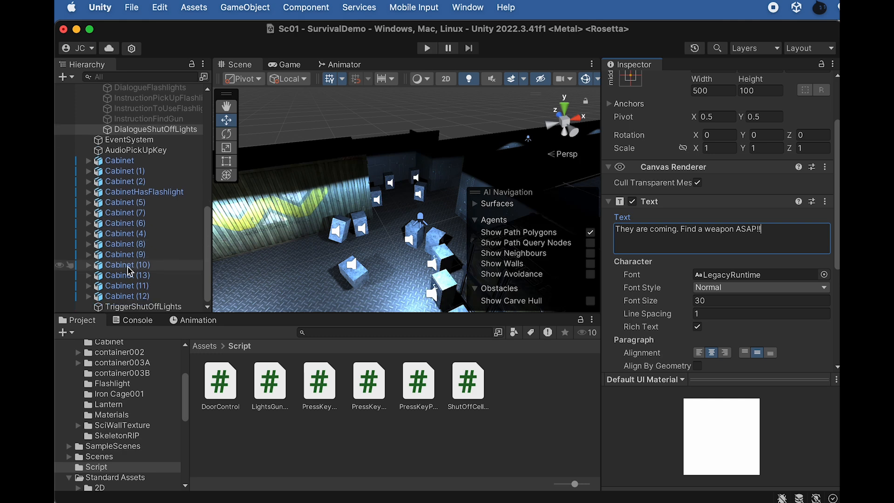
{"action": "triple_click", "coordinate": [675, 246]}
{"action": "left_click", "coordinate": [146, 140]}
{"action": "left_click", "coordinate": [154, 129]}
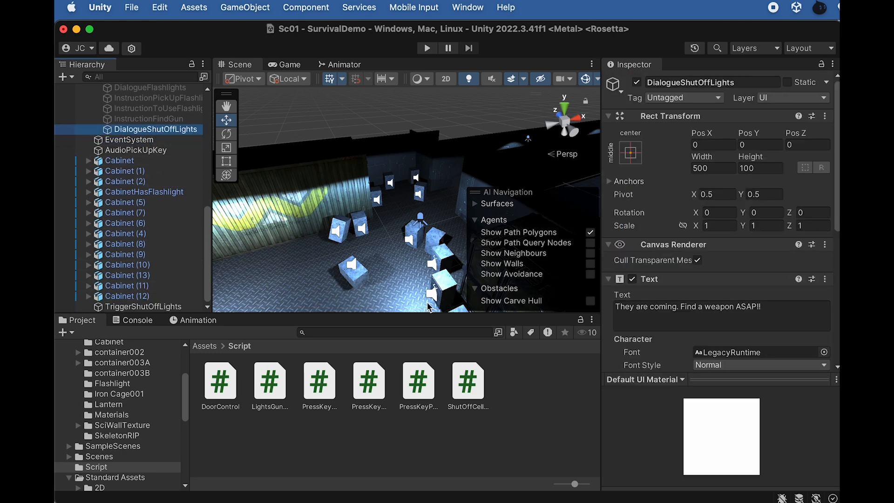
{"action": "left_click", "coordinate": [154, 307]}
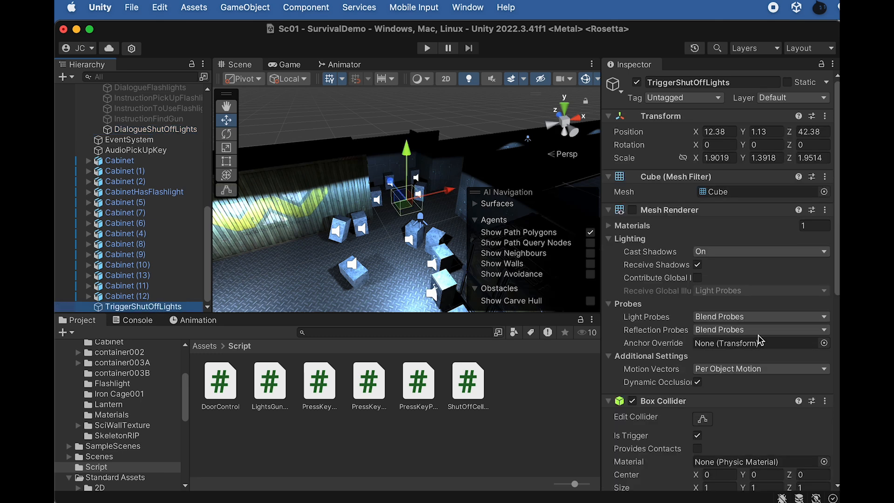
{"action": "scroll", "coordinate": [694, 359], "scroll_direction": "down", "scroll_amount": 10}
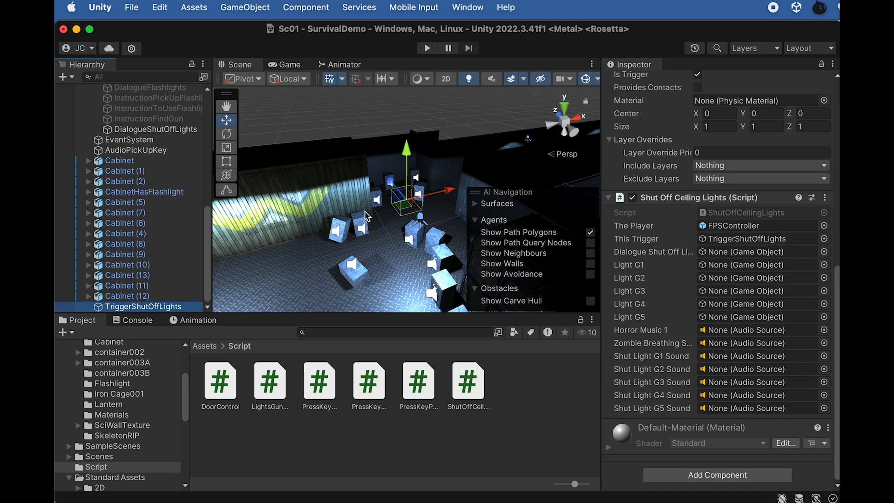
{"action": "left_click_drag", "start_coordinate": [168, 128], "coordinate": [725, 257]}
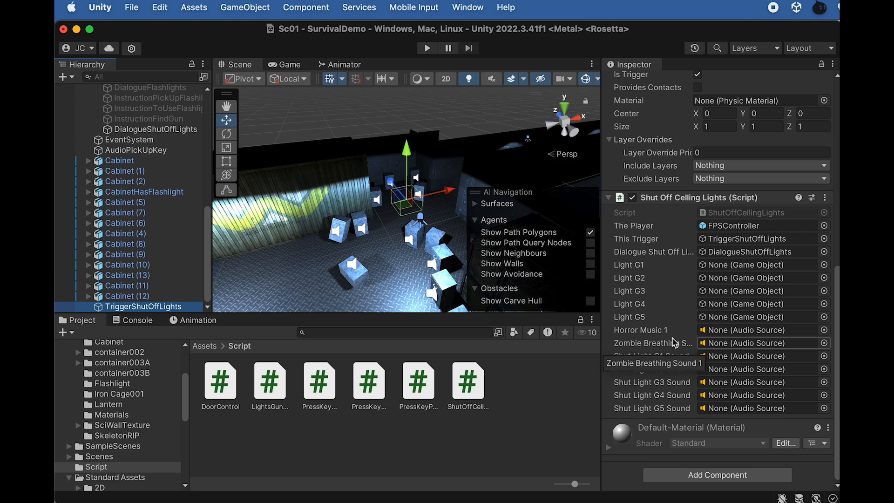
- Import AudioShutOffLight.wav, the first zombie breathing WAV and BG Music Horror1.mp3 from the Lesson02 project files into Assets/Audio
{"action": "left_click", "coordinate": [212, 347]}
{"action": "double_click", "coordinate": [271, 372]}
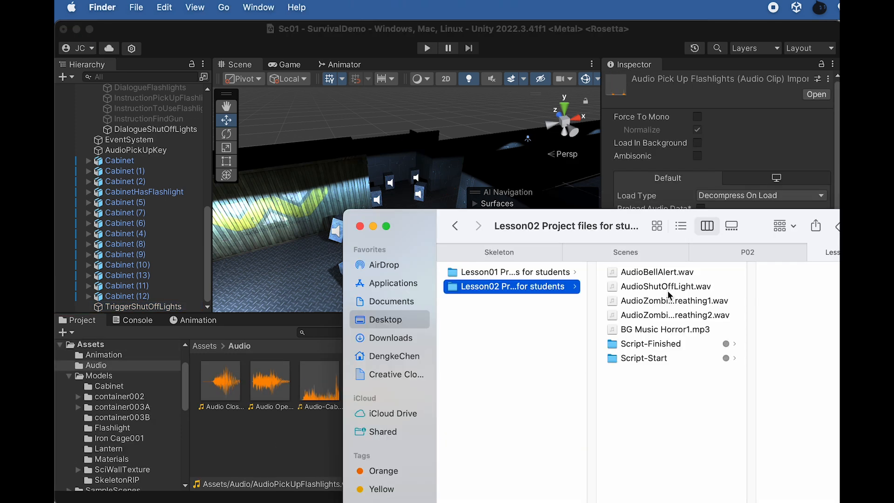
{"action": "left_click", "coordinate": [665, 289]}
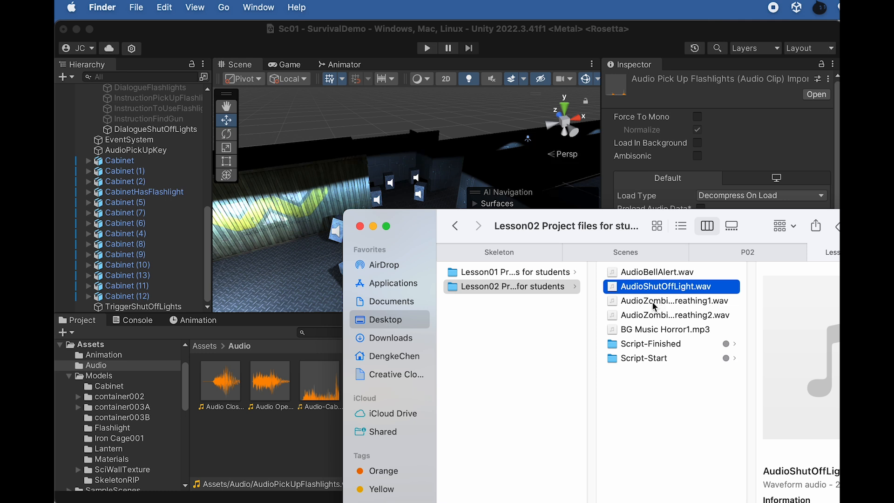
{"action": "left_click", "coordinate": [679, 303], "text": "super"}
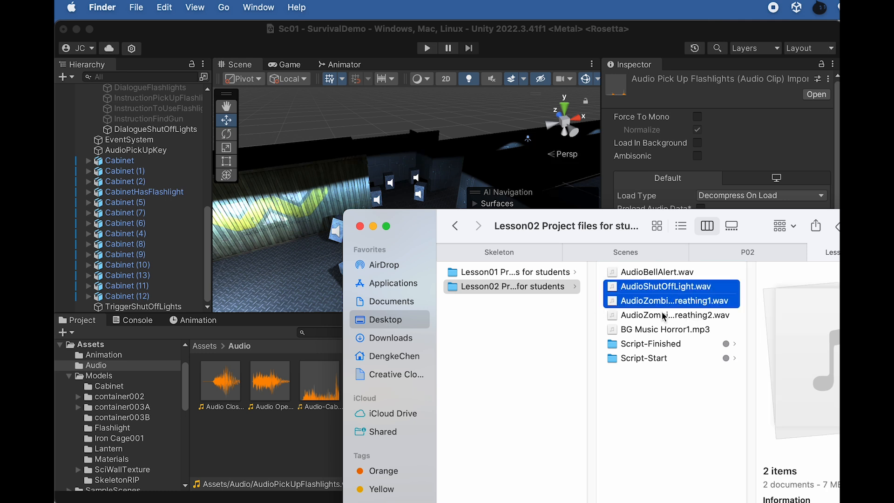
{"action": "left_click", "coordinate": [654, 330], "text": "super"}
{"action": "left_click_drag", "start_coordinate": [654, 331], "coordinate": [266, 453]}
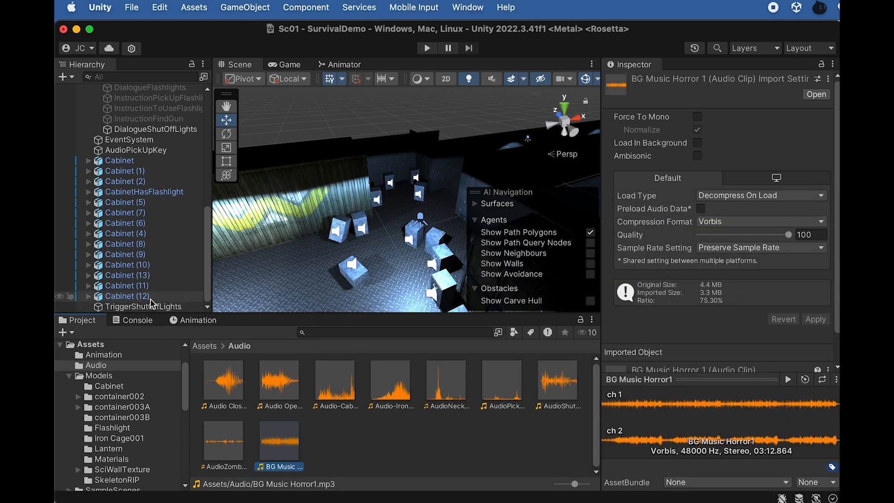
- Create an empty game object at the TriggerShutOffLights position and name it BG MusicHorror1
{"action": "left_click", "coordinate": [175, 307]}
{"action": "scroll", "coordinate": [639, 312], "scroll_direction": "down", "scroll_amount": 10}
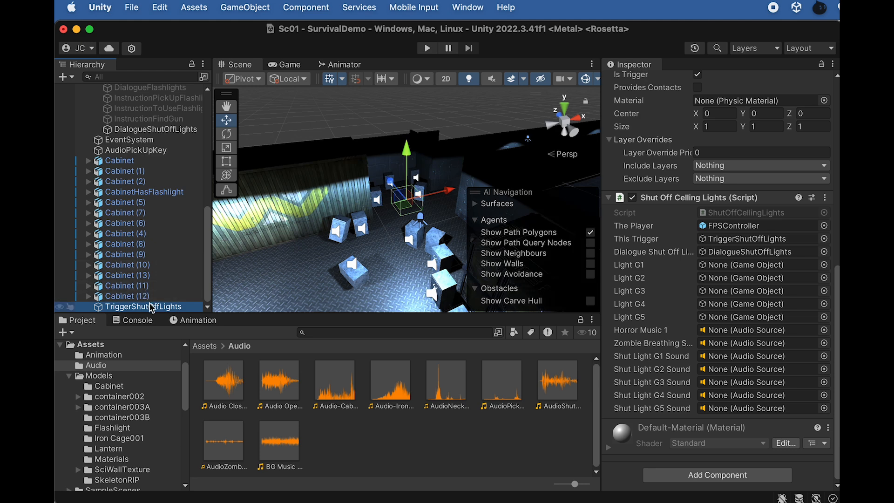
{"action": "left_click", "coordinate": [170, 296]}
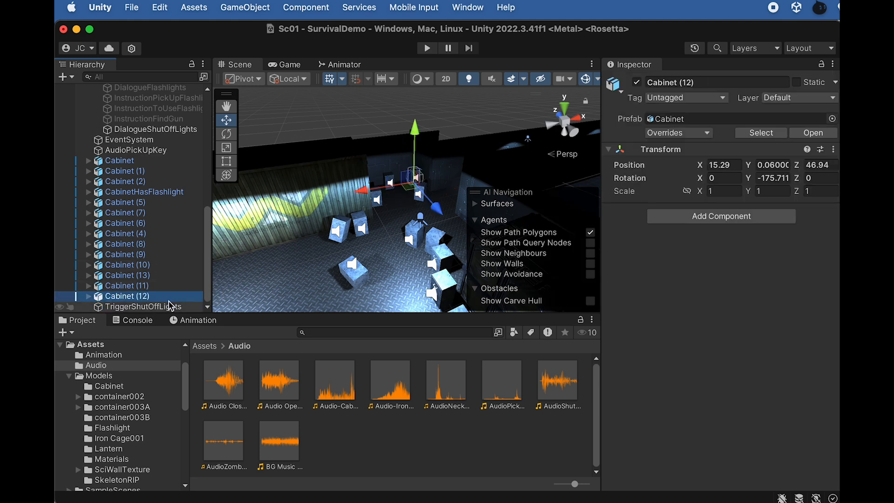
{"action": "left_click", "coordinate": [173, 306]}
{"action": "left_click", "coordinate": [259, 10]}
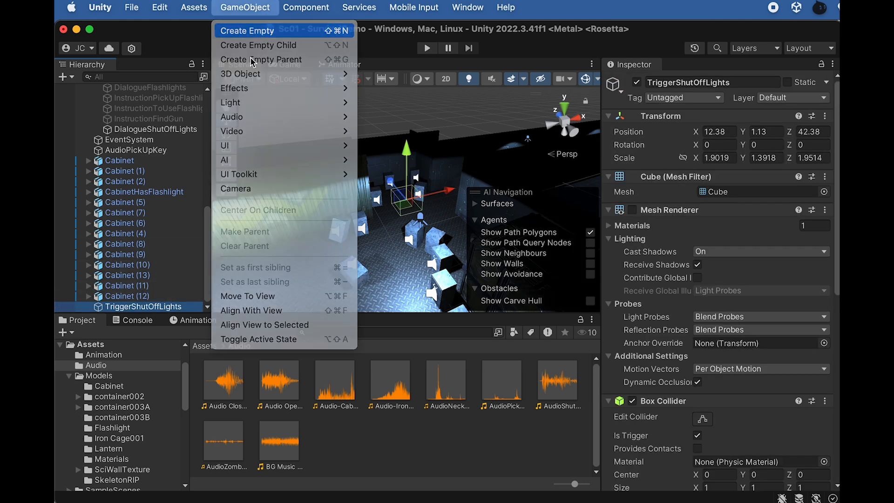
{"action": "left_click", "coordinate": [252, 30]}
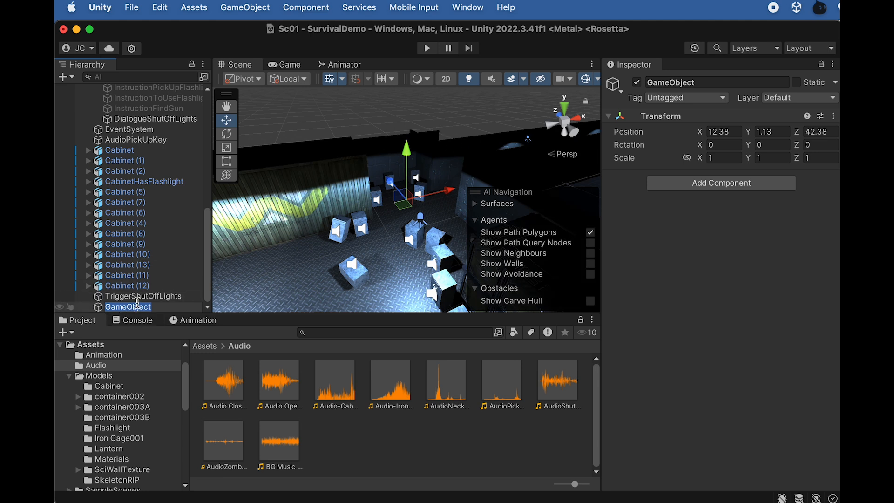
{"action": "type", "text": "BG MusicHorror1"}
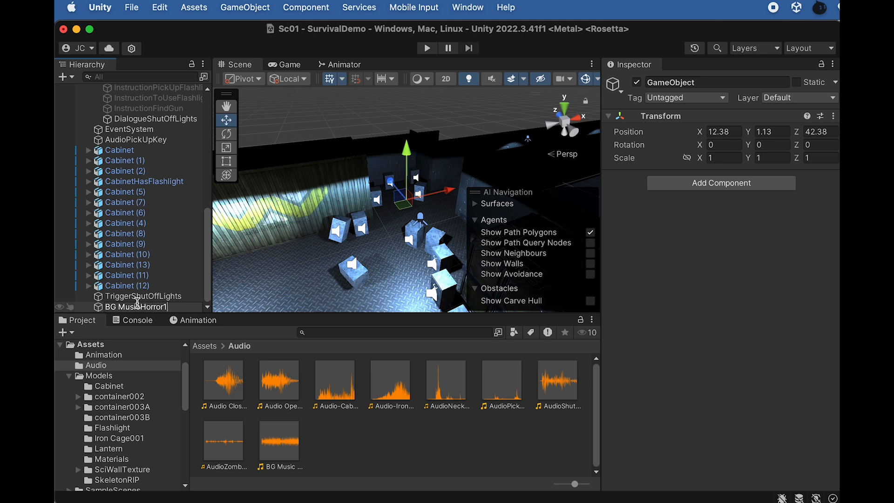
{"action": "key", "text": "Return"}
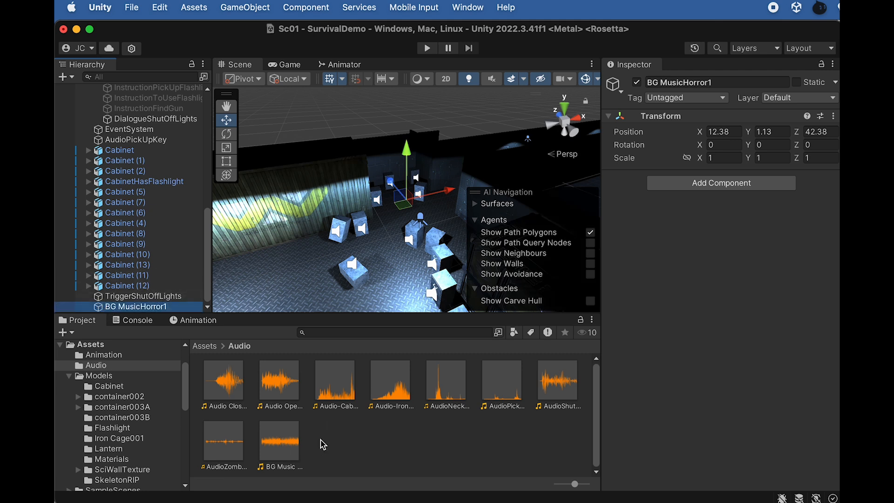
- Give BG MusicHorror1 an audio source with the BG Music Horror1 clip, Play On Awake off, Loop on and volume 0.3
{"action": "left_click_drag", "start_coordinate": [284, 449], "coordinate": [124, 311]}
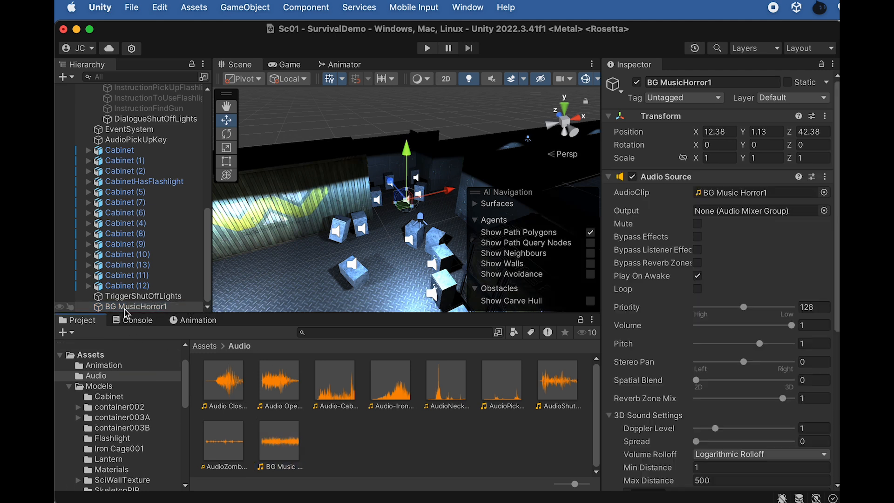
{"action": "left_click", "coordinate": [698, 290]}
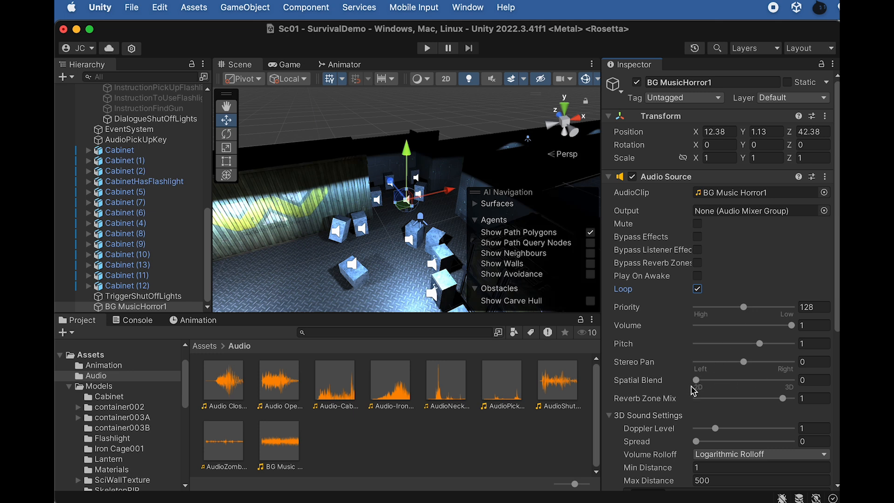
{"action": "scroll", "coordinate": [699, 386], "scroll_direction": "down", "scroll_amount": 3}
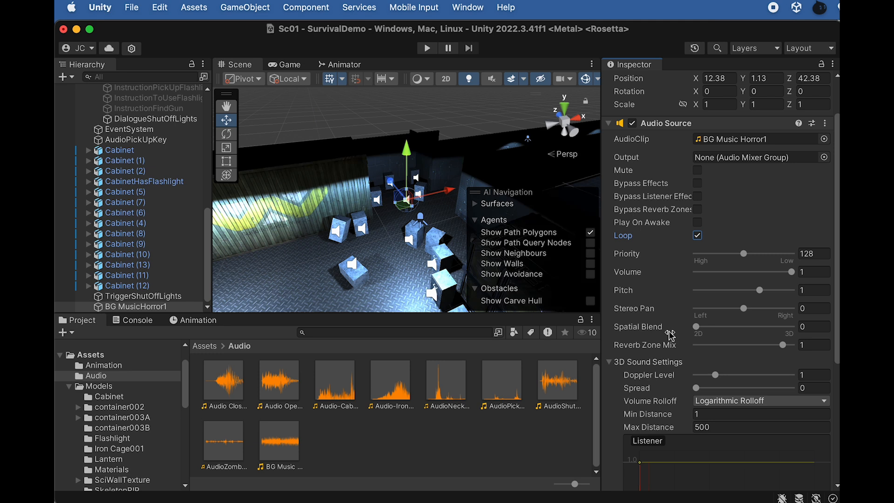
{"action": "scroll", "coordinate": [668, 400], "scroll_direction": "down", "scroll_amount": 2}
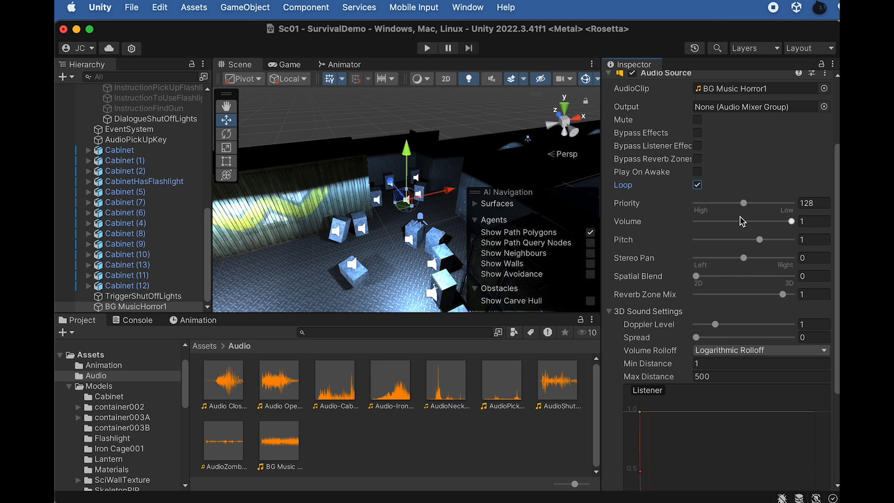
{"action": "left_click_drag", "start_coordinate": [792, 222], "coordinate": [729, 224]}
{"action": "left_click", "coordinate": [819, 222]}
{"action": "left_click_drag", "start_coordinate": [808, 223], "coordinate": [838, 232]}
{"action": "type", "text": "3"}
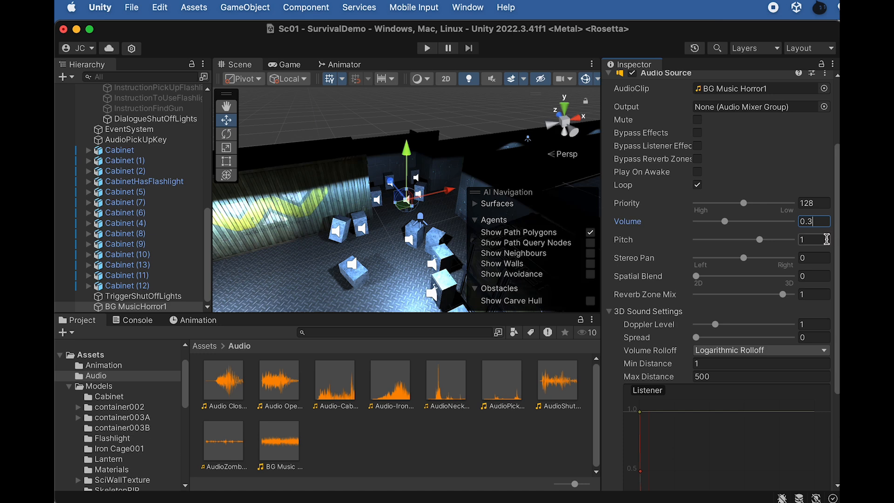
- Assign BG MusicHorror1 to Horror Music 1 in TriggerShutOffLights' Shut Off Celling Lights script
{"action": "left_click", "coordinate": [166, 308]}
{"action": "left_click", "coordinate": [166, 297]}
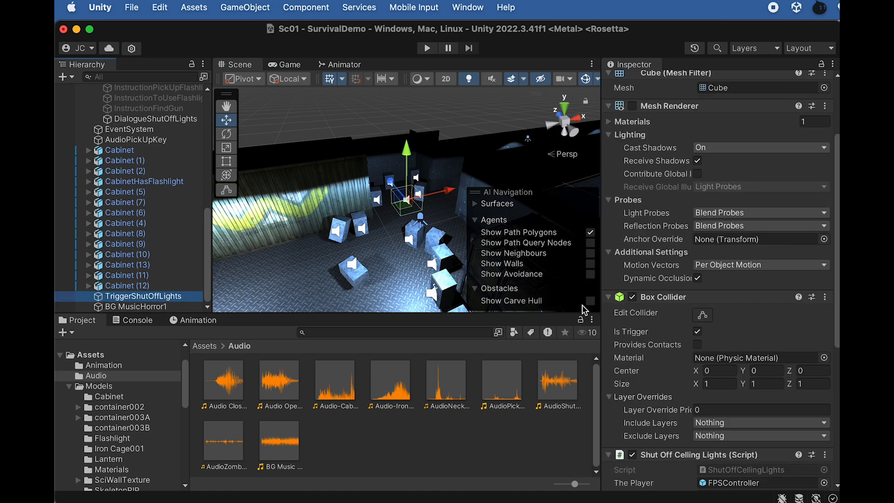
{"action": "scroll", "coordinate": [677, 403], "scroll_direction": "down", "scroll_amount": 10}
{"action": "left_click_drag", "start_coordinate": [160, 307], "coordinate": [717, 333]}
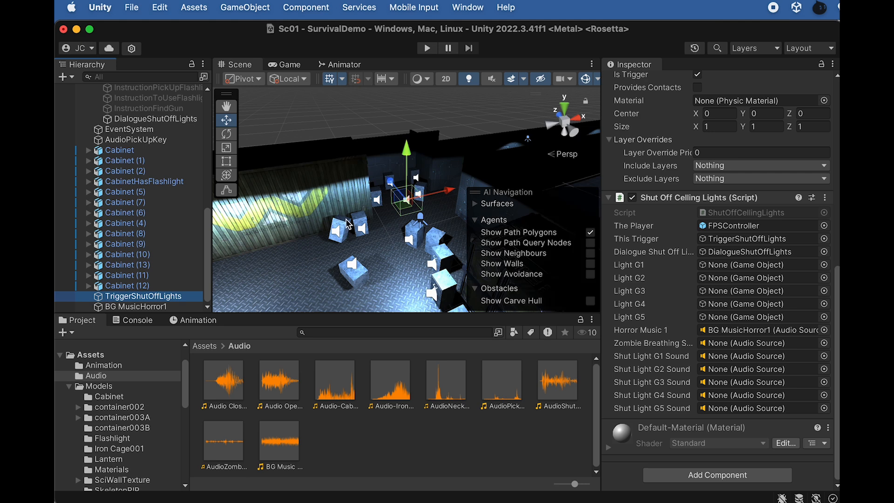
- Create an empty game object at Spot Light (8) in the corridor and name it AudioZombieBreathing1
{"action": "scroll", "coordinate": [349, 232], "scroll_direction": "down", "scroll_amount": 5}
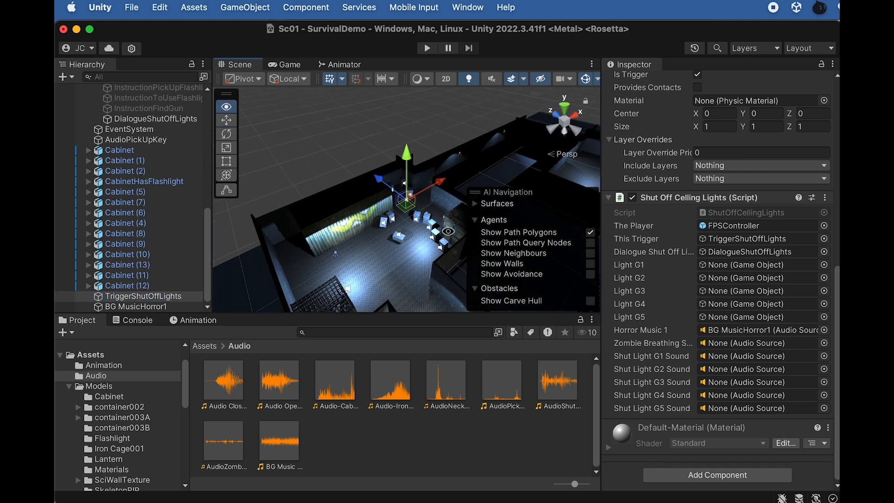
{"action": "scroll", "coordinate": [400, 229], "scroll_direction": "up", "scroll_amount": 6}
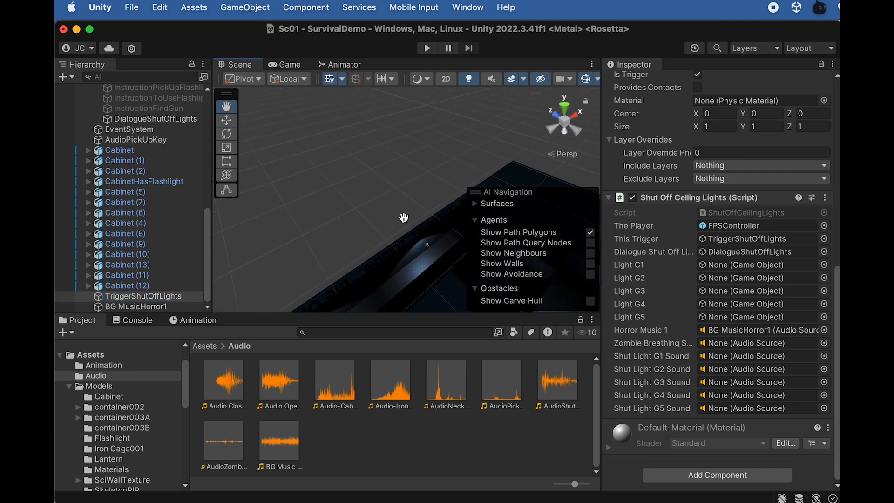
{"action": "scroll", "coordinate": [386, 236], "scroll_direction": "up", "scroll_amount": 2}
{"action": "left_click_drag", "start_coordinate": [391, 239], "coordinate": [544, 271], "text": "alt"}
{"action": "scroll", "coordinate": [329, 295], "scroll_direction": "up", "scroll_amount": 1}
{"action": "scroll", "coordinate": [333, 291], "scroll_direction": "up", "scroll_amount": 2}
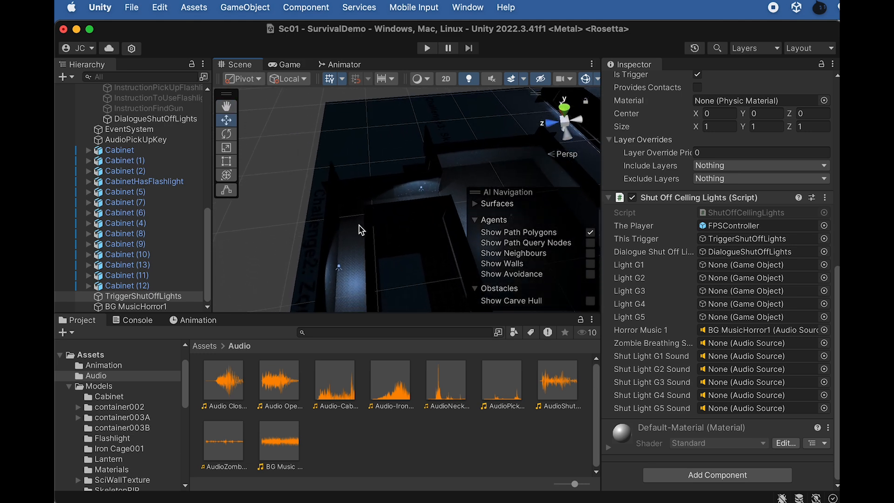
{"action": "left_click", "coordinate": [145, 308]}
{"action": "left_click", "coordinate": [342, 269]}
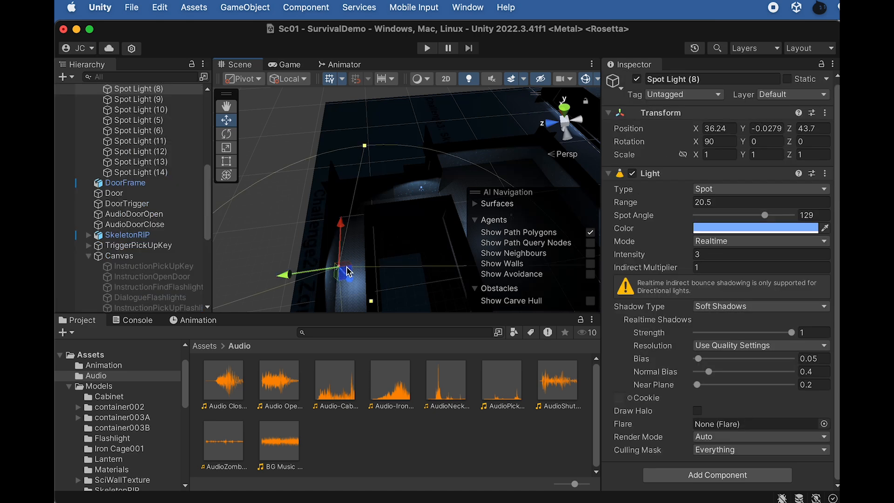
{"action": "key", "text": "f"}
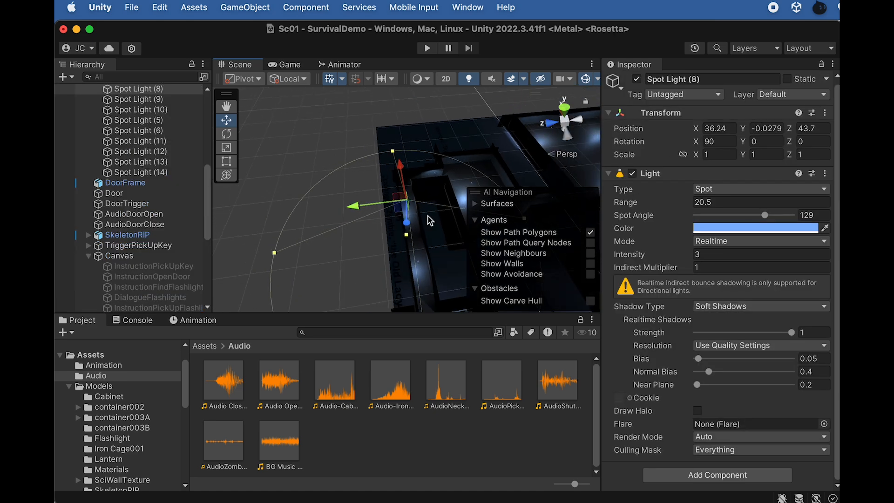
{"action": "scroll", "coordinate": [427, 221], "scroll_direction": "up", "scroll_amount": 10}
{"action": "left_click_drag", "start_coordinate": [439, 177], "coordinate": [224, 174], "text": "alt"}
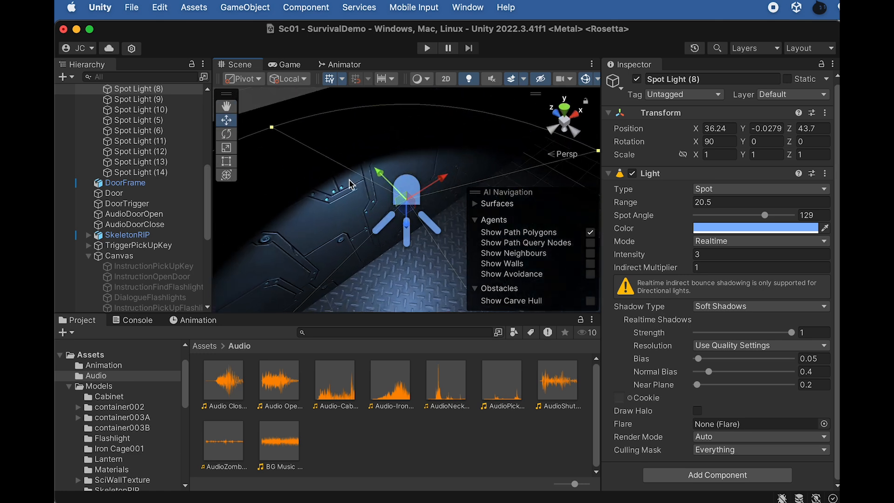
{"action": "scroll", "coordinate": [350, 180], "scroll_direction": "down", "scroll_amount": 2}
{"action": "left_click", "coordinate": [245, 7]}
{"action": "left_click", "coordinate": [252, 32]}
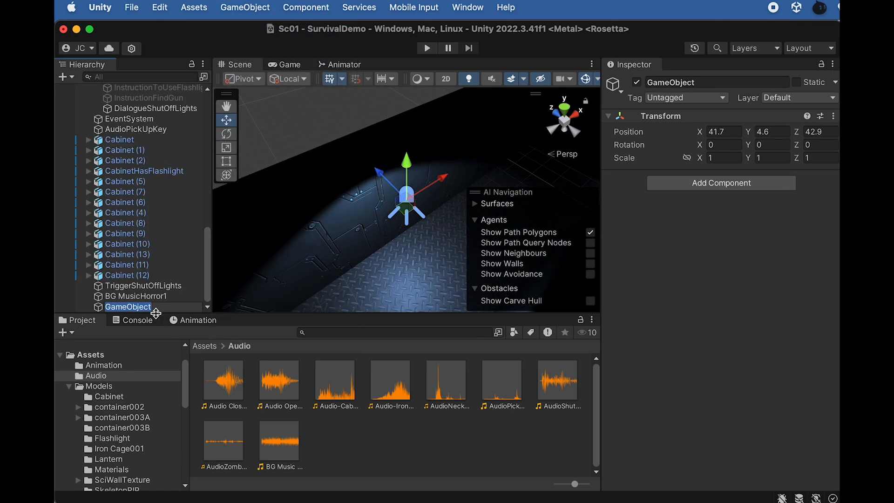
{"action": "type", "text": "ZombieBreathing1"}
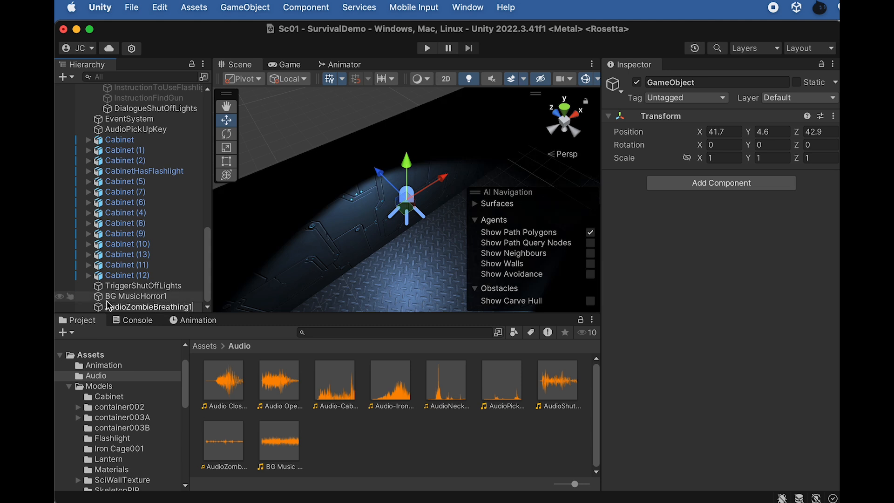
{"action": "key", "text": "Return"}
- Give AudioZombieBreathing1 an audio source with the zombie breathing clip, Play On Awake off and Loop on
{"action": "left_click_drag", "start_coordinate": [223, 441], "coordinate": [149, 309]}
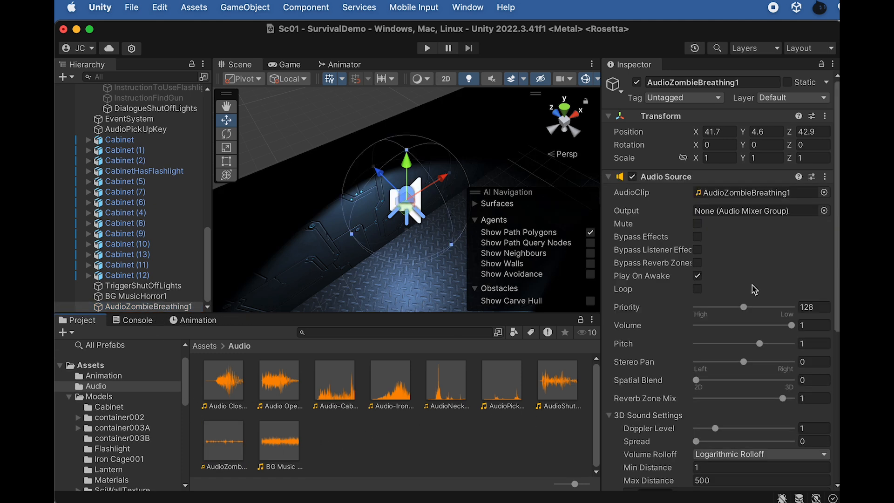
{"action": "left_click", "coordinate": [697, 276]}
{"action": "scroll", "coordinate": [657, 312], "scroll_direction": "down", "scroll_amount": 3}
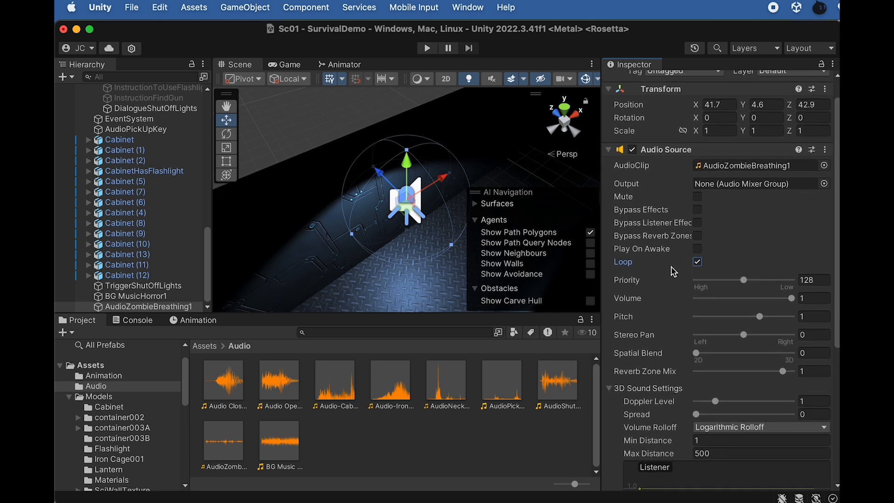
- Make AudioZombieBreathing1's sound fully 3D with Spatial Blend 1 and set its Volume Rolloff to Linear Rolloff
{"action": "scroll", "coordinate": [699, 263], "scroll_direction": "down", "scroll_amount": 2}
{"action": "left_click_drag", "start_coordinate": [696, 335], "coordinate": [804, 351]}
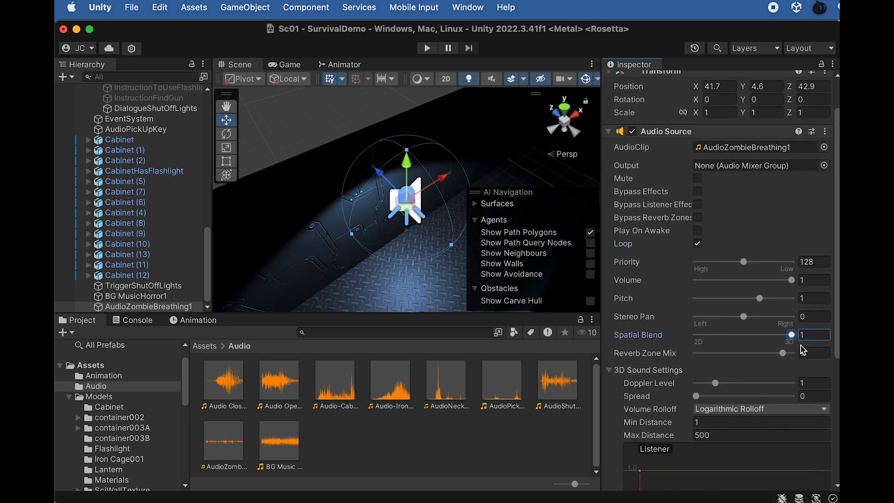
{"action": "scroll", "coordinate": [754, 330], "scroll_direction": "down", "scroll_amount": 8}
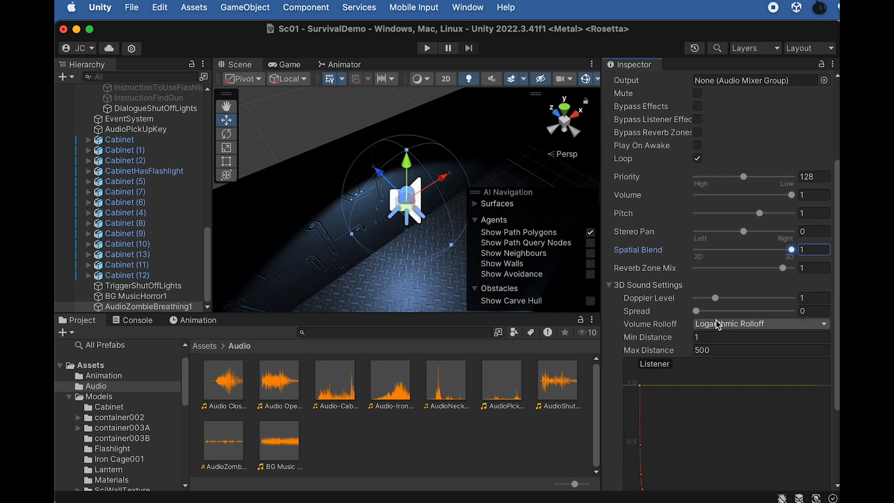
{"action": "scroll", "coordinate": [718, 324], "scroll_direction": "down", "scroll_amount": 8}
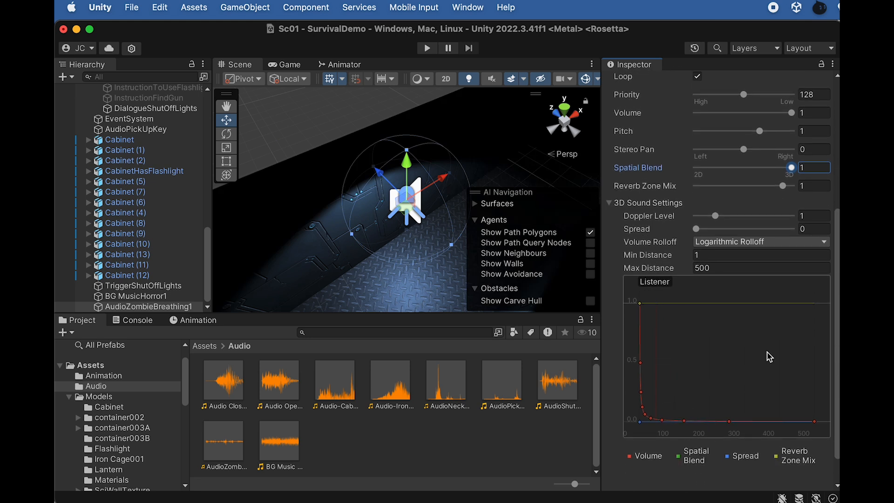
{"action": "left_click", "coordinate": [756, 242]}
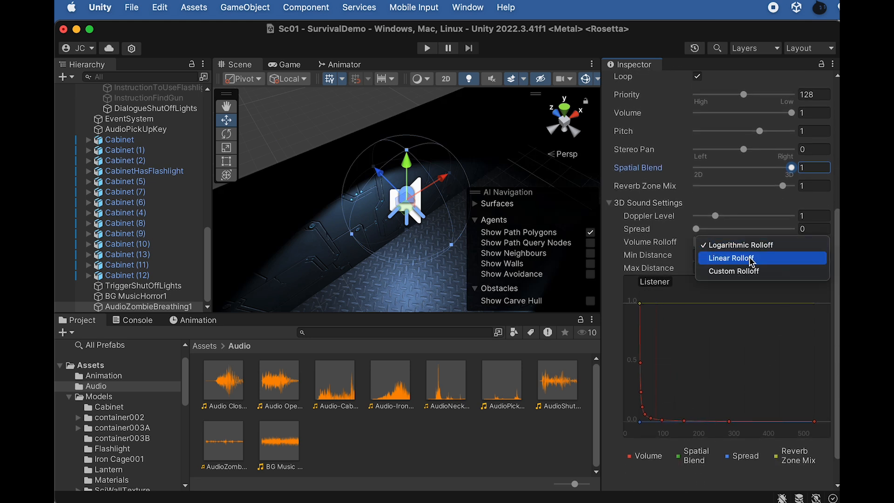
{"action": "left_click", "coordinate": [752, 259]}
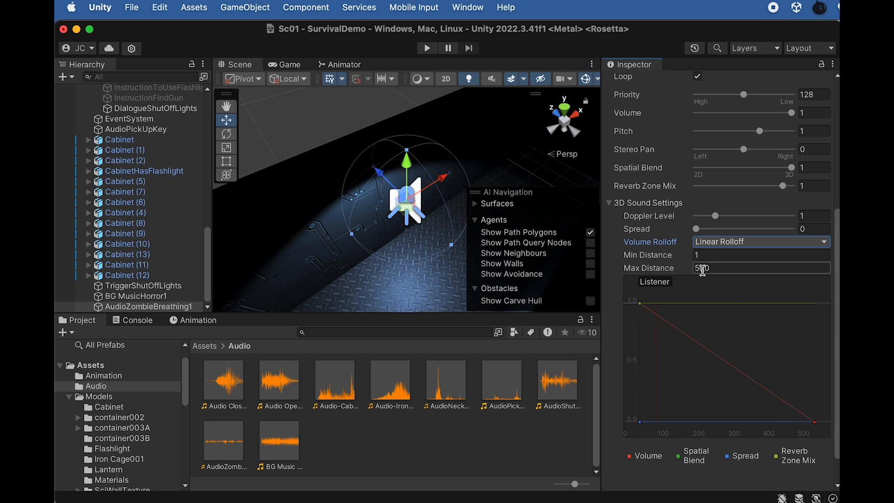
- Set the max distance of AudioZombieBreathing1's audio source to 300
{"action": "left_click", "coordinate": [674, 269]}
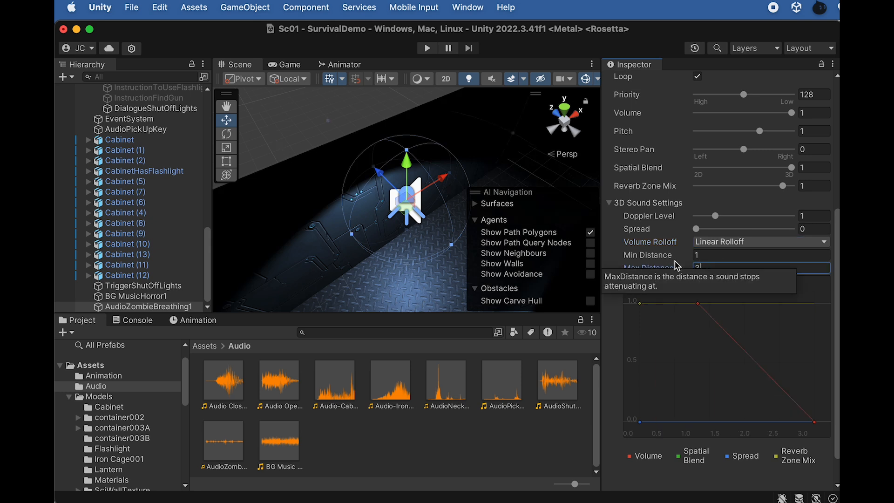
{"action": "type", "text": "300"}
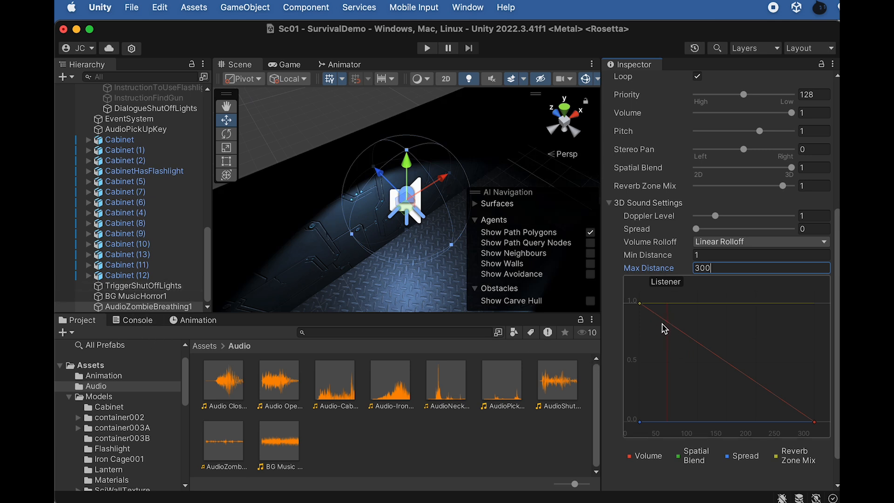
{"action": "left_click", "coordinate": [179, 306]}
- Assign AudioZombieBreathing1 to the Zombie Breathing Sound slot of TriggerShutOffLights' Shut Off Celling Lights script
{"action": "left_click", "coordinate": [179, 296]}
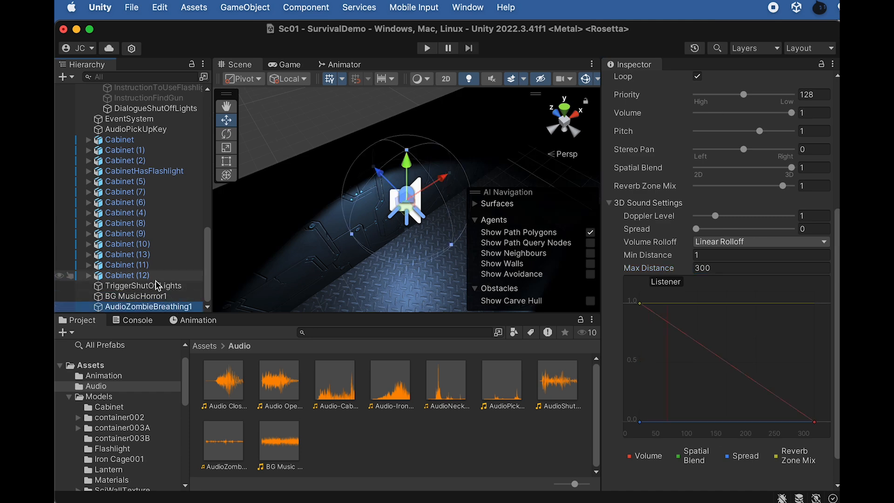
{"action": "left_click", "coordinate": [187, 284]}
{"action": "scroll", "coordinate": [642, 347], "scroll_direction": "down", "scroll_amount": 5}
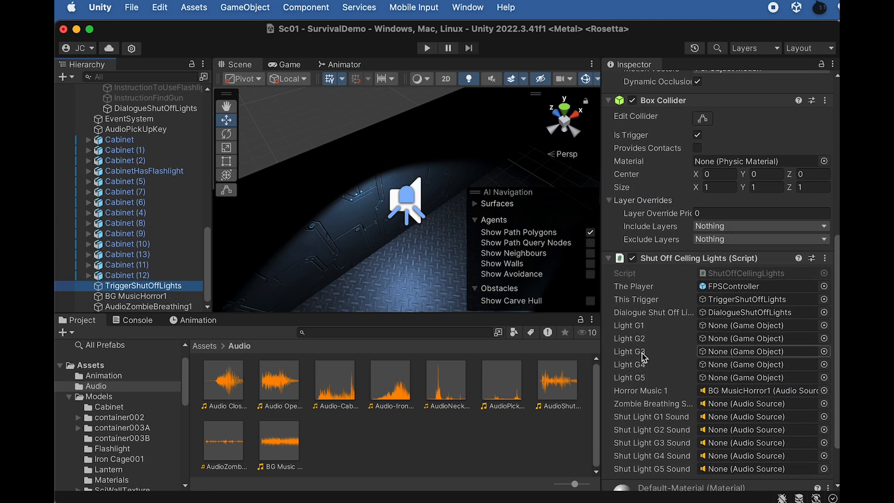
{"action": "scroll", "coordinate": [644, 376], "scroll_direction": "down", "scroll_amount": 2}
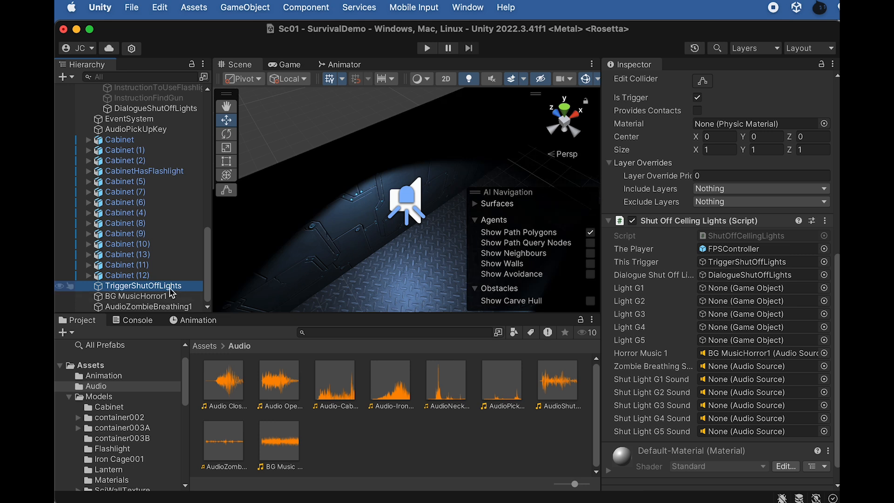
{"action": "left_click_drag", "start_coordinate": [163, 308], "coordinate": [739, 367]}
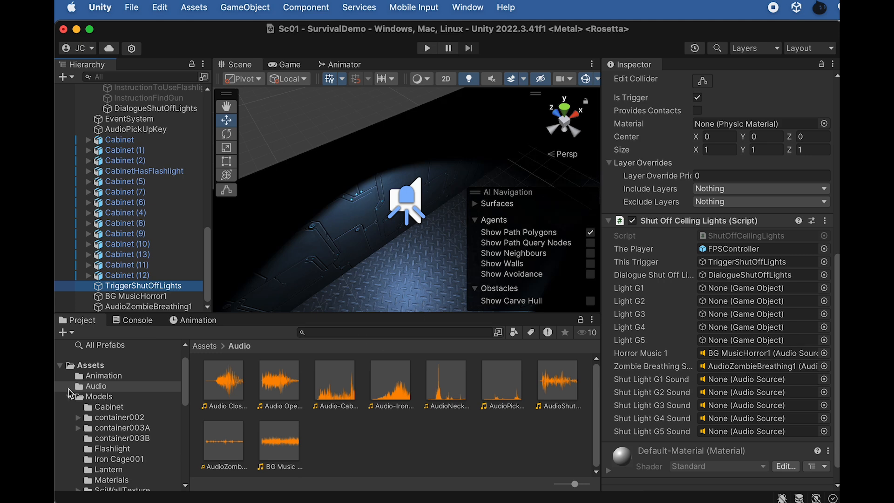
- Find and select Spot Light (5), the ceiling light beside the corrugated container wall near the cage
{"action": "scroll", "coordinate": [140, 186], "scroll_direction": "up", "scroll_amount": 8}
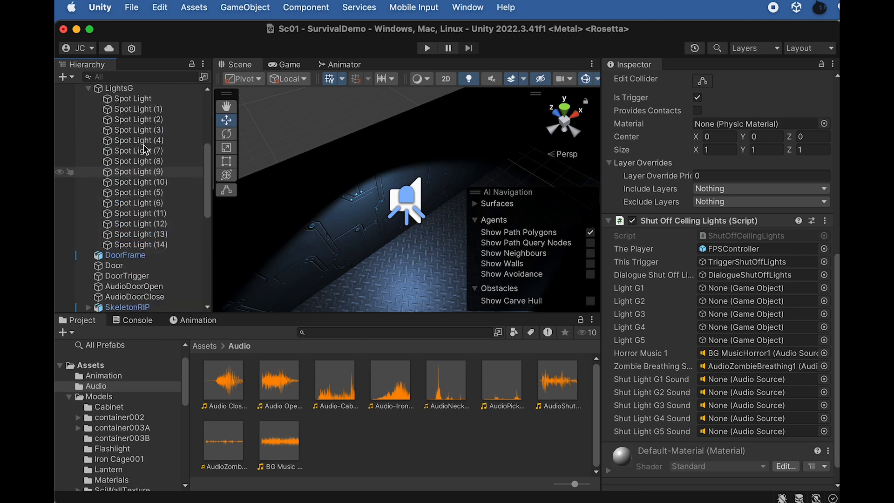
{"action": "left_click", "coordinate": [140, 100]}
{"action": "scroll", "coordinate": [359, 205], "scroll_direction": "down", "scroll_amount": 10}
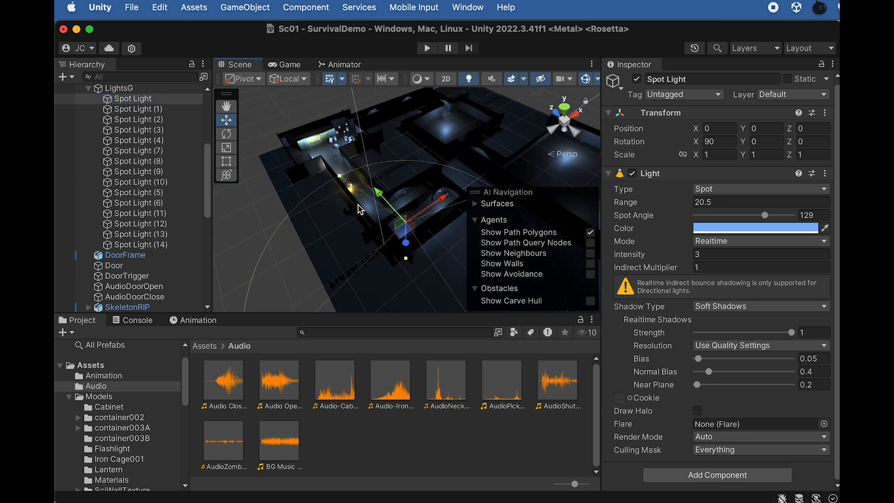
{"action": "scroll", "coordinate": [328, 186], "scroll_direction": "up", "scroll_amount": 3}
{"action": "left_click_drag", "start_coordinate": [286, 185], "coordinate": [446, 253], "text": "alt"}
{"action": "middle_click_drag", "start_coordinate": [446, 253], "coordinate": [561, 251]}
{"action": "left_click_drag", "start_coordinate": [442, 233], "coordinate": [316, 214], "text": "alt"}
{"action": "middle_click_drag", "start_coordinate": [359, 187], "coordinate": [310, 173]}
{"action": "scroll", "coordinate": [310, 174], "scroll_direction": "up", "scroll_amount": 10}
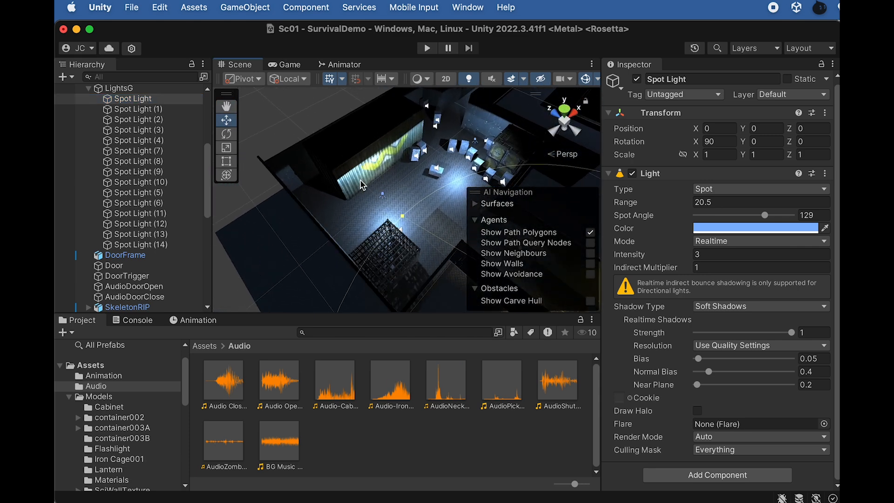
{"action": "left_click", "coordinate": [306, 186]}
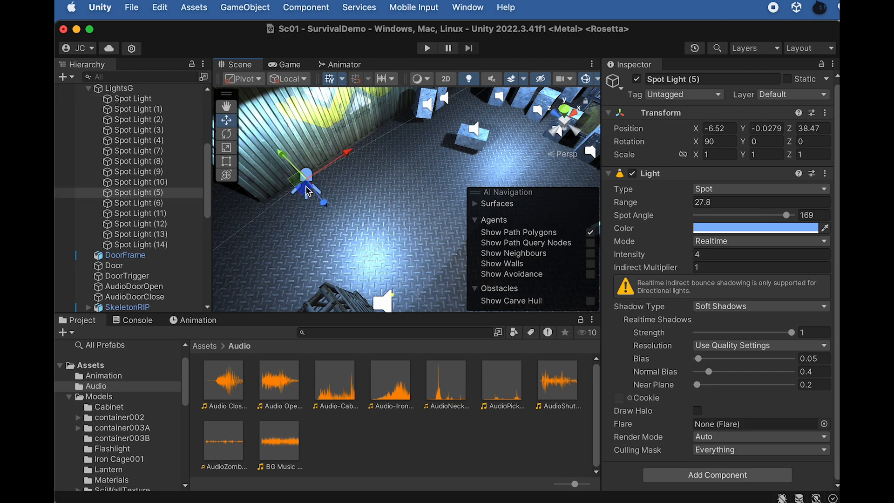
- Create an empty child object under Spot Light (5) and name it LightG1
{"action": "scroll", "coordinate": [340, 228], "scroll_direction": "down", "scroll_amount": 5}
{"action": "left_click_drag", "start_coordinate": [340, 229], "coordinate": [311, 202], "text": "alt"}
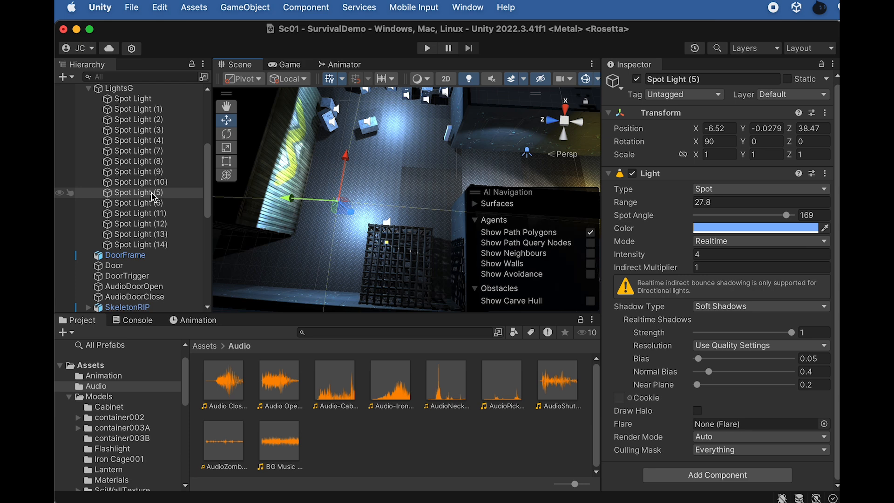
{"action": "right_click", "coordinate": [154, 198]}
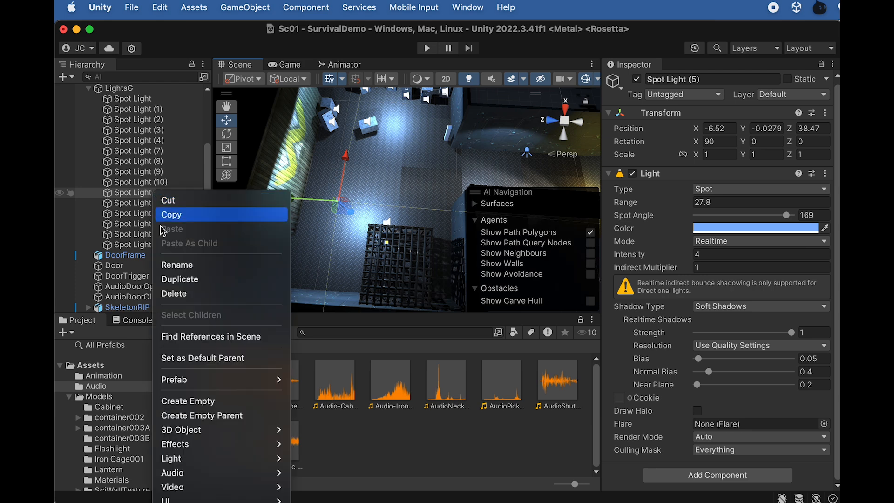
{"action": "left_click", "coordinate": [179, 401]}
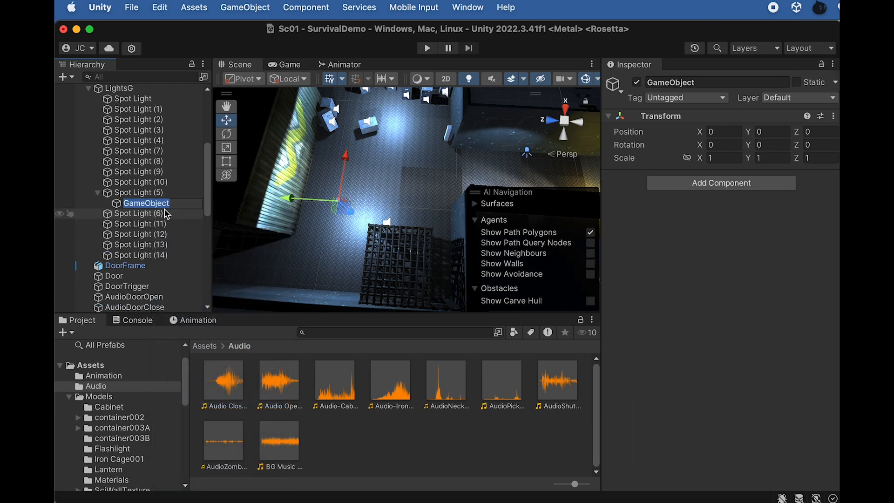
{"action": "type", "text": "LightG"}
{"action": "type", "text": "1"}
{"action": "key", "text": "Return"}
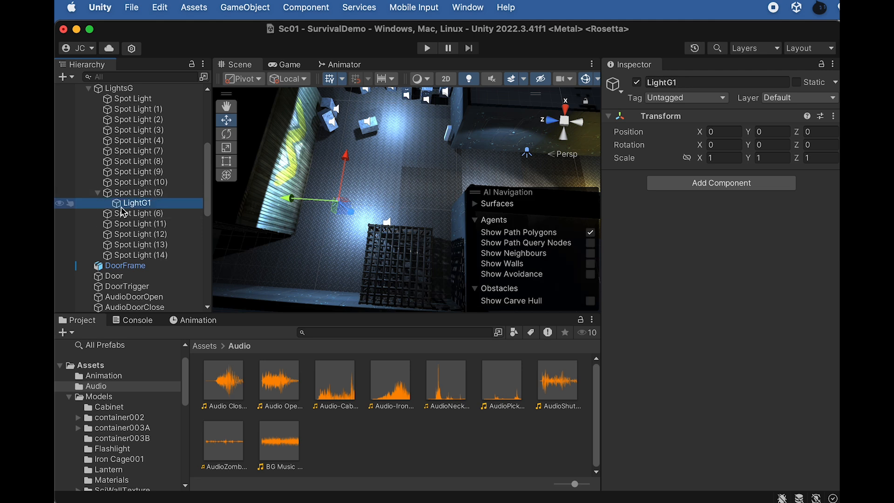
- Move LightG1 out of Spot Light (5) into LightsG and make Spot Light (5) its child
{"action": "left_click_drag", "start_coordinate": [146, 208], "coordinate": [124, 195]}
{"action": "left_click", "coordinate": [139, 206]}
{"action": "left_click", "coordinate": [128, 193]}
- Toggle LightG1 inactive and active again to check which light it switches in the scene
{"action": "left_click", "coordinate": [637, 83]}
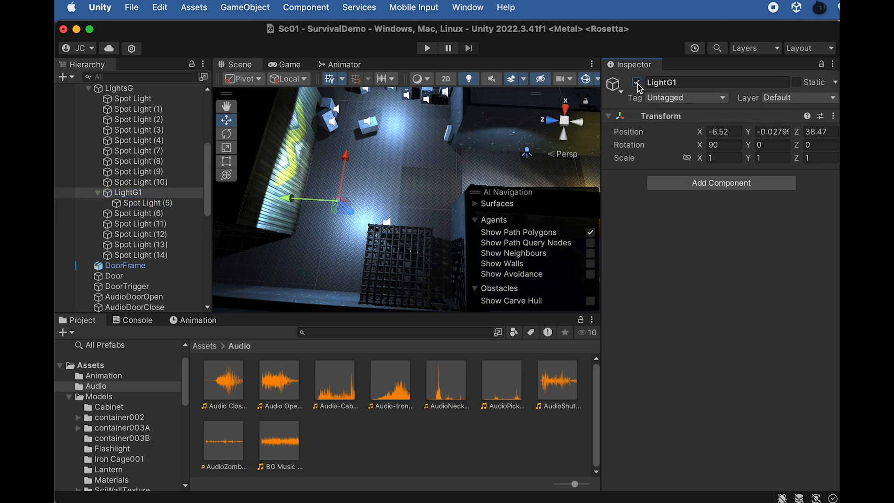
{"action": "left_click", "coordinate": [637, 83]}
{"action": "left_click", "coordinate": [637, 82]}
{"action": "left_click", "coordinate": [637, 83]}
- Identify Spot Light (4), the neighbouring corridor light, and move it into the LightG1 group
{"action": "middle_click_drag", "start_coordinate": [417, 163], "coordinate": [345, 174]}
{"action": "right_click_drag", "start_coordinate": [345, 174], "coordinate": [403, 174]}
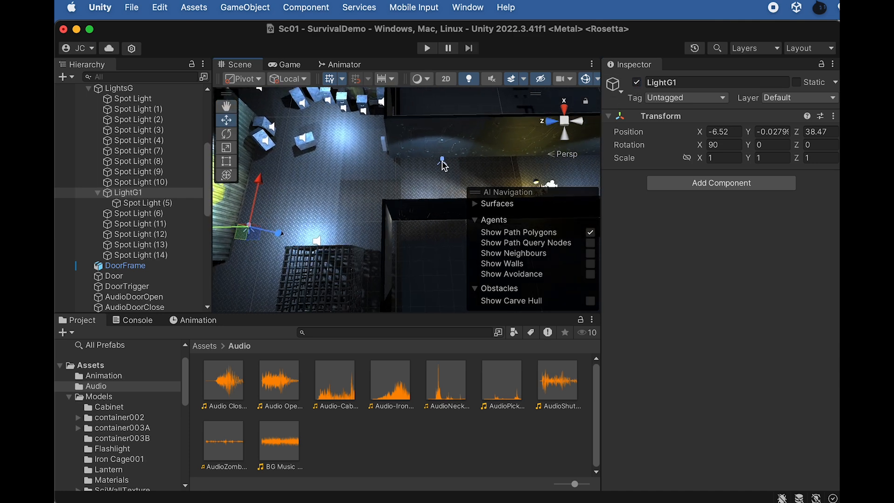
{"action": "left_click", "coordinate": [159, 140]}
{"action": "left_click_drag", "start_coordinate": [147, 143], "coordinate": [155, 200]}
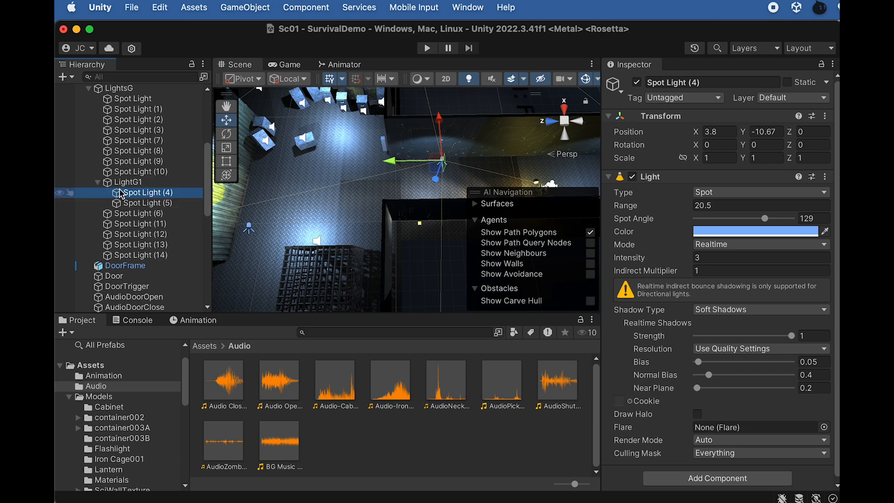
- Create an empty object named AudioShutOffLightG1 at LightG1's position and move it out of that group into LightsG
{"action": "left_click", "coordinate": [139, 183]}
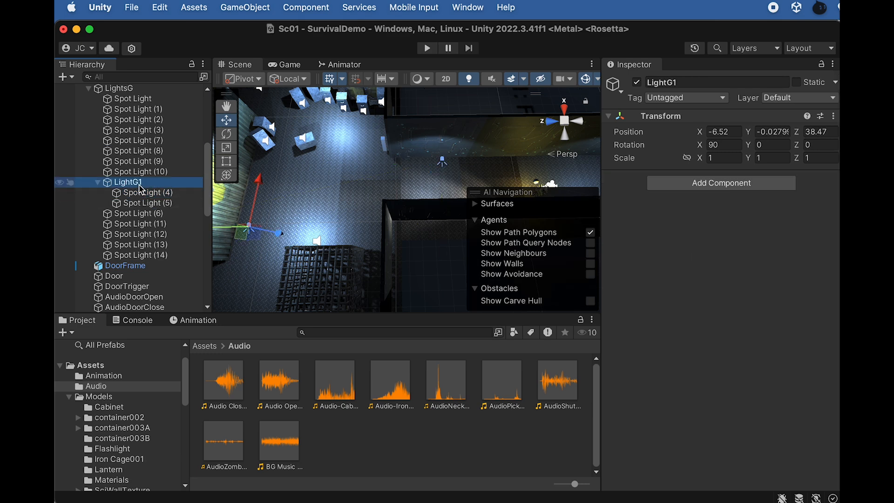
{"action": "middle_click_drag", "start_coordinate": [269, 224], "coordinate": [295, 229]}
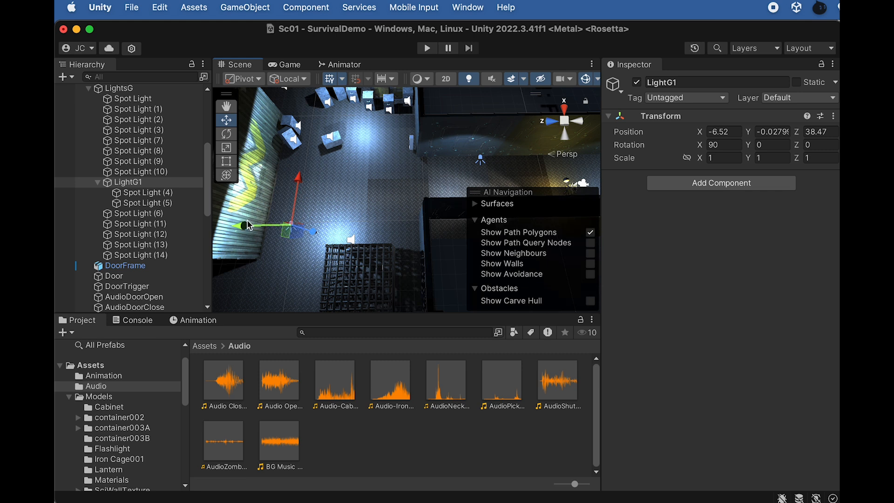
{"action": "right_click", "coordinate": [130, 185]}
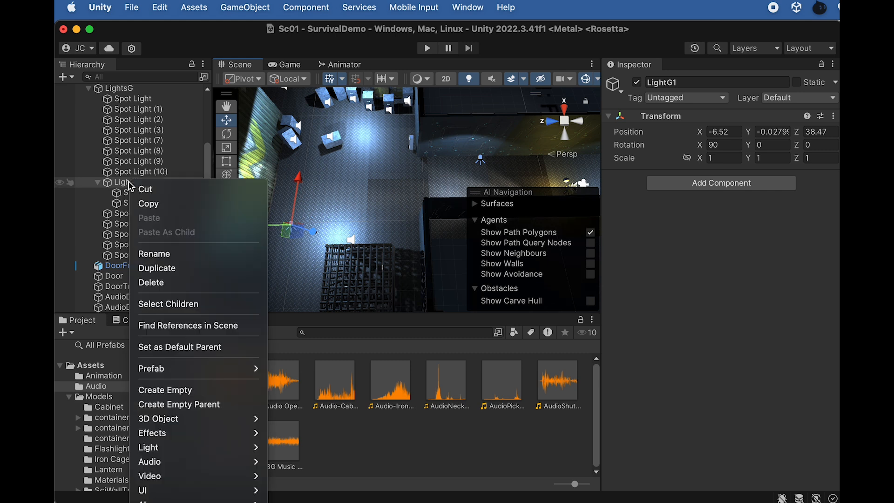
{"action": "left_click", "coordinate": [182, 390]}
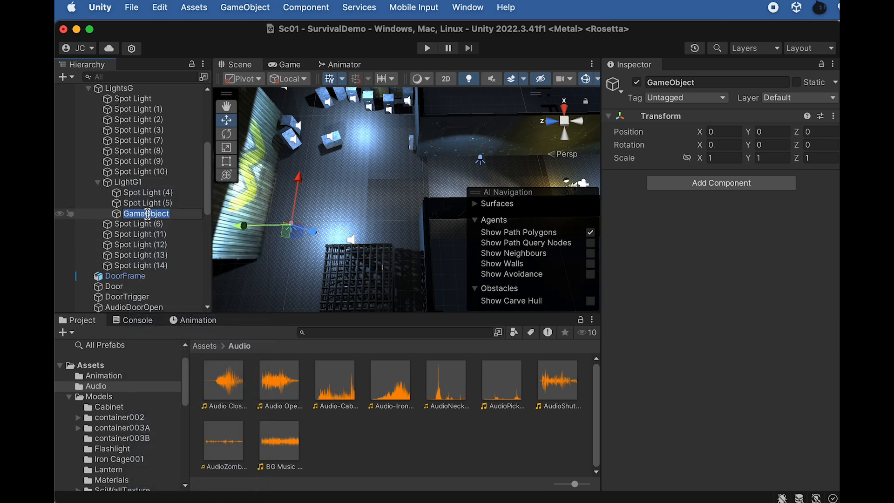
{"action": "type", "text": "S"}
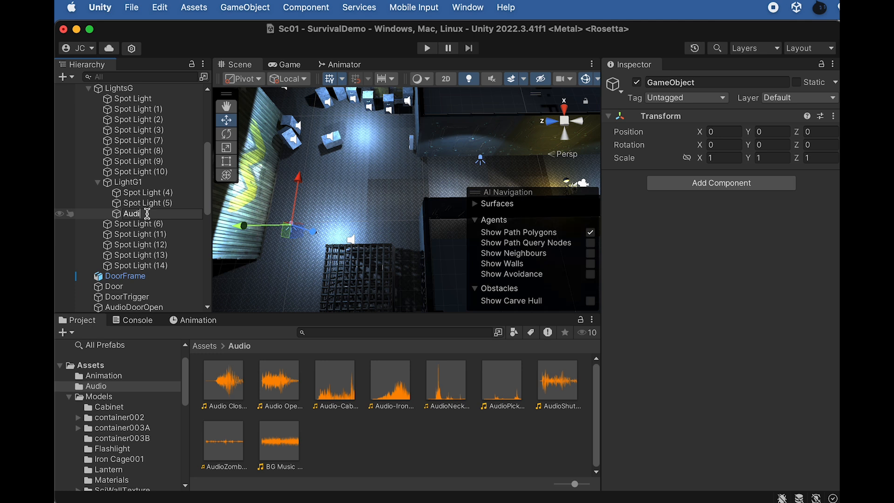
{"action": "type", "text": "udio"}
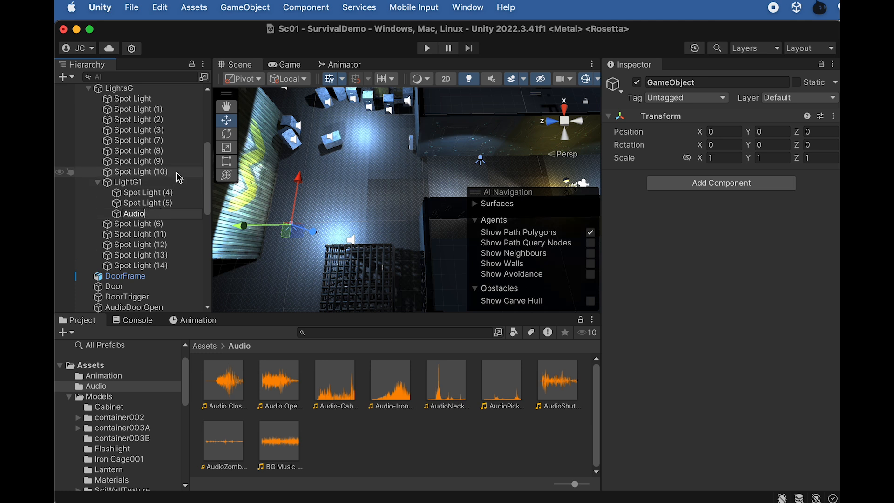
{"action": "type", "text": "ShutOffLightG1"}
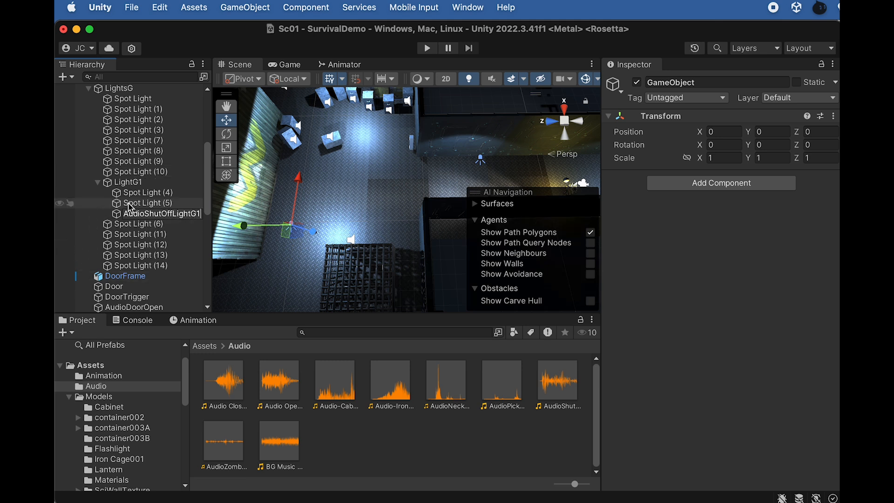
{"action": "left_click", "coordinate": [128, 217]}
{"action": "left_click_drag", "start_coordinate": [145, 216], "coordinate": [142, 178]}
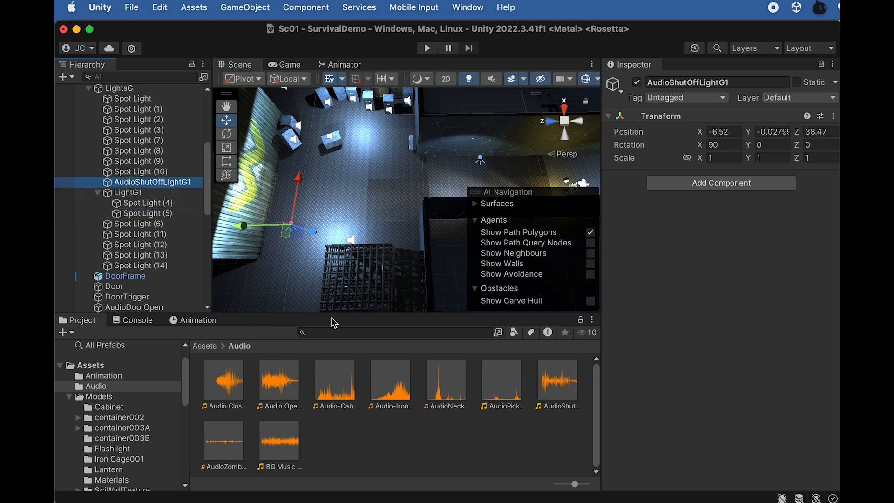
- Add the AudioShutOffLight clip to AudioShutOffLightG1 as an audio source and disable Play On Awake
{"action": "left_click_drag", "start_coordinate": [573, 397], "coordinate": [185, 182]}
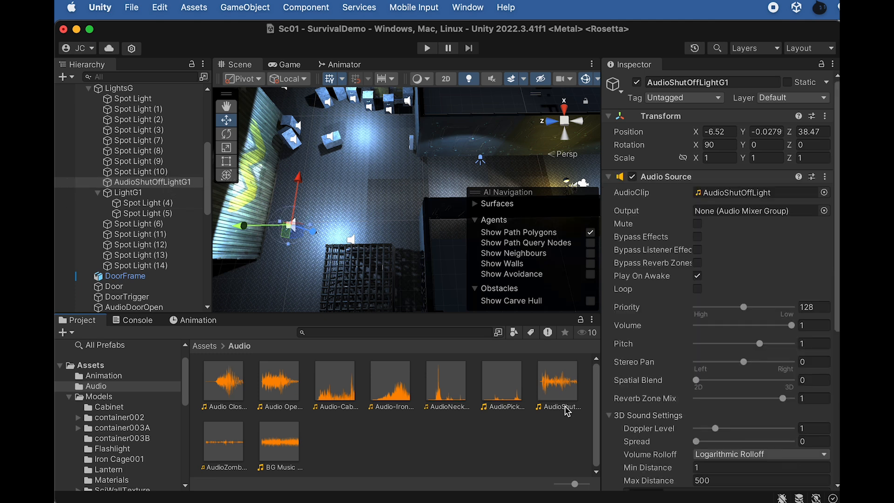
{"action": "left_click", "coordinate": [170, 183]}
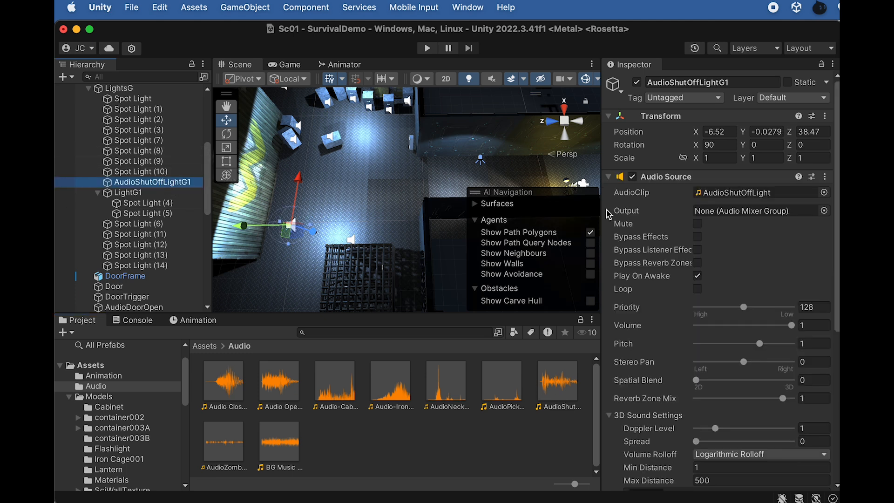
{"action": "left_click", "coordinate": [698, 277]}
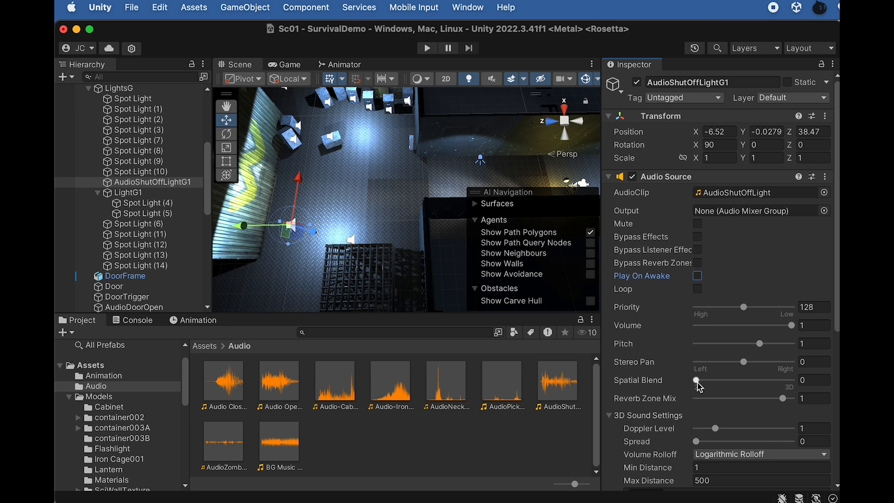
- Set the audio source's spatial blend to 1 (full 3D) and its volume rolloff to Linear Rolloff
{"action": "left_click_drag", "start_coordinate": [697, 380], "coordinate": [804, 393]}
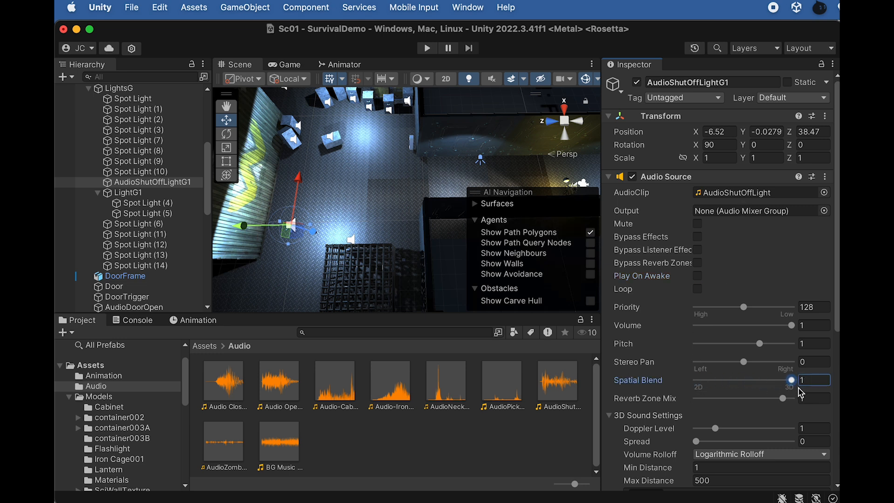
{"action": "scroll", "coordinate": [747, 388], "scroll_direction": "down", "scroll_amount": 10}
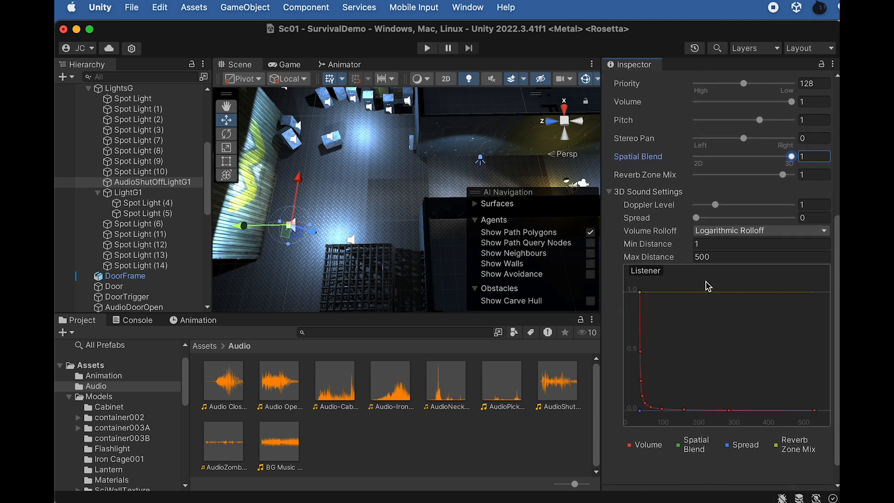
{"action": "left_click", "coordinate": [725, 231]}
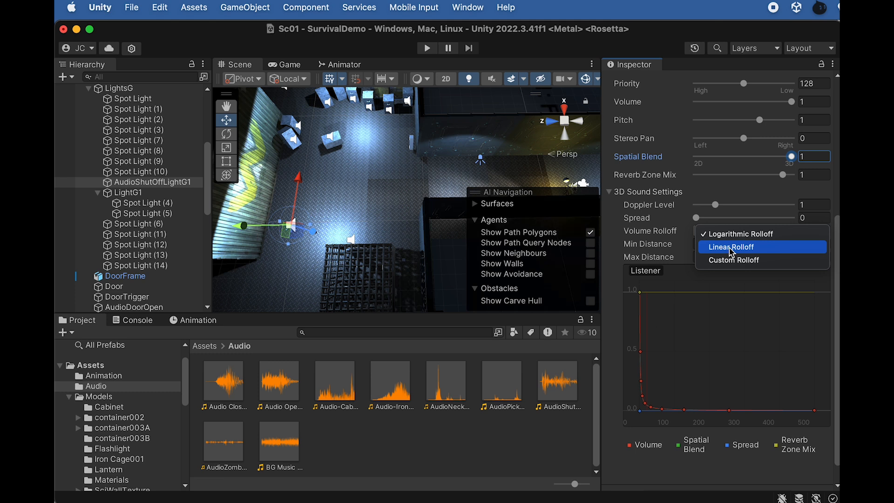
{"action": "left_click", "coordinate": [732, 248]}
- Switch the volume rolloff to Logarithmic Rolloff and back to Linear Rolloff
{"action": "left_click", "coordinate": [733, 218]}
{"action": "key", "text": "super+z"}
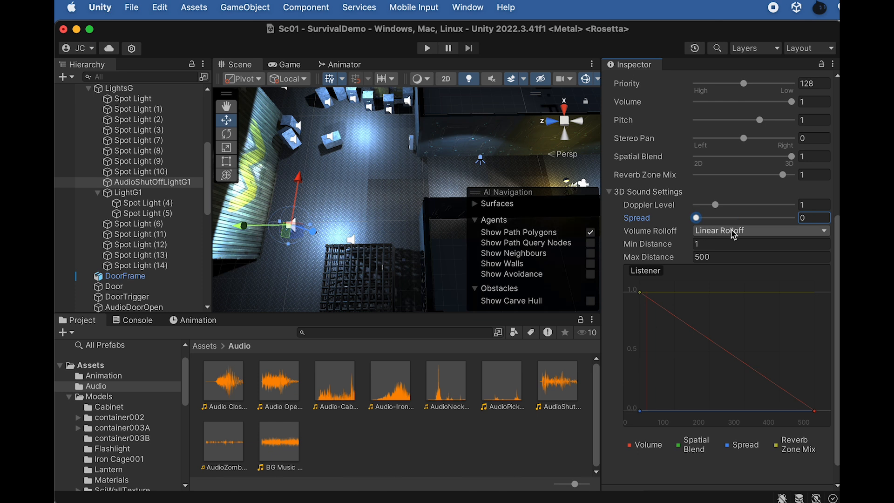
{"action": "left_click", "coordinate": [729, 233]}
{"action": "left_click", "coordinate": [732, 225]}
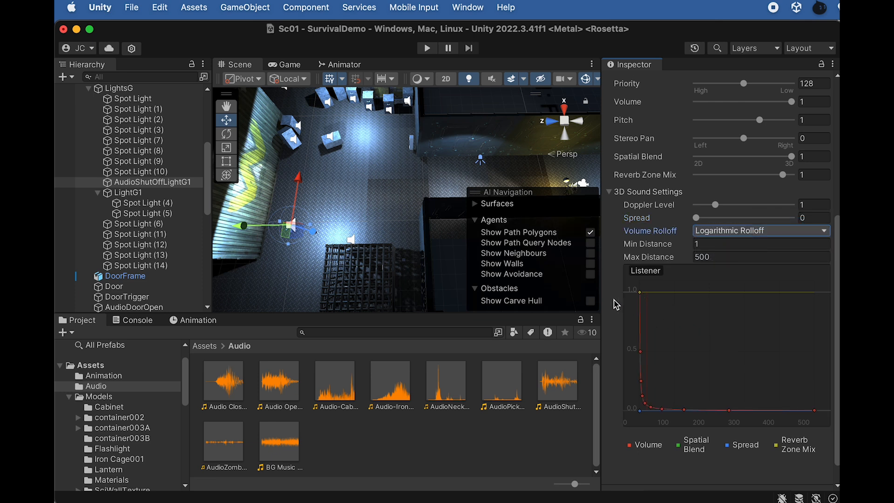
{"action": "left_click", "coordinate": [752, 231]}
{"action": "left_click", "coordinate": [730, 247]}
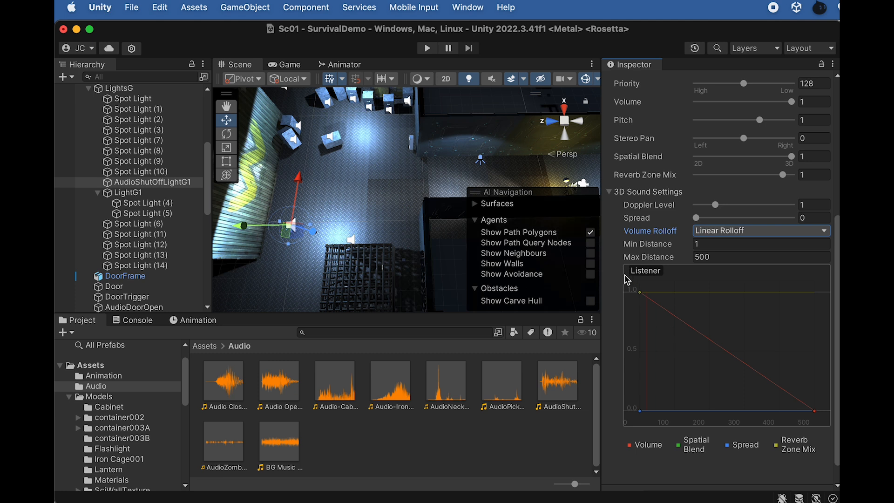
- Set the maximum distance of AudioShutOffLightG1's audio source to 200
{"action": "left_click_drag", "start_coordinate": [663, 258], "coordinate": [548, 258]}
{"action": "left_click_drag", "start_coordinate": [727, 257], "coordinate": [635, 257]}
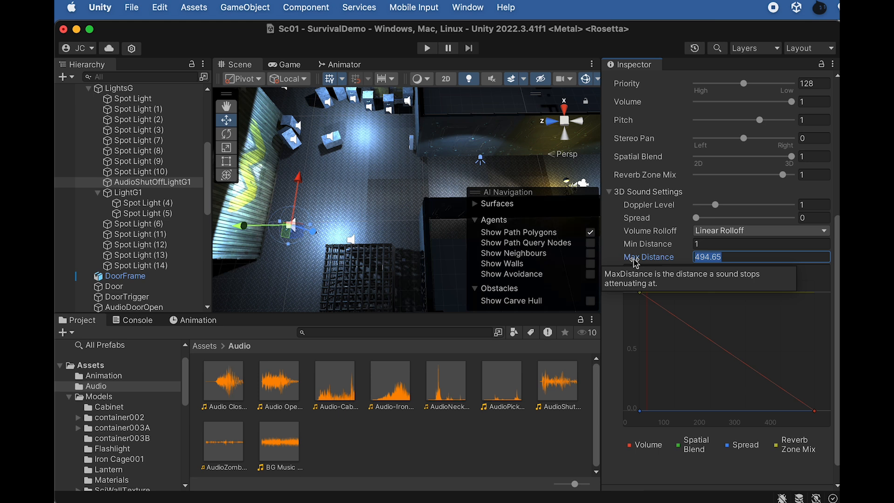
{"action": "type", "text": "200"}
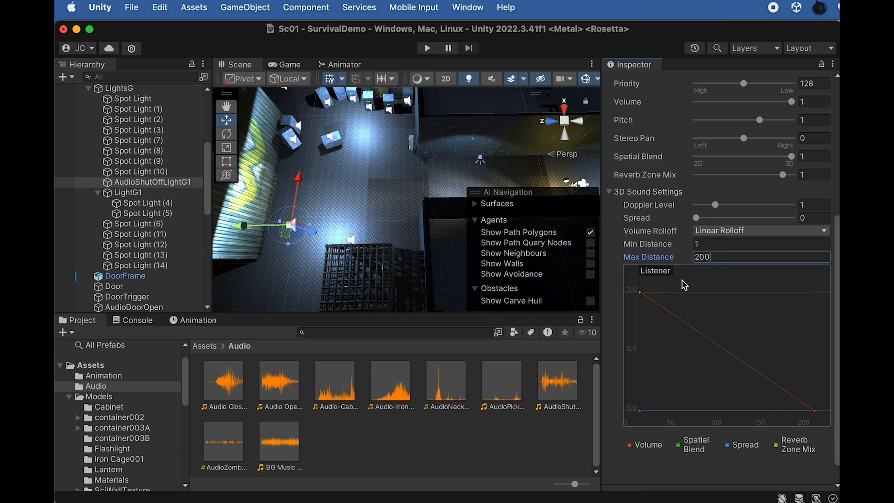
- Examine where LightG1, AudioShutOffLightG1 and Spot Light (6) sit in the room
{"action": "left_click_drag", "start_coordinate": [429, 207], "coordinate": [382, 113], "text": "alt"}
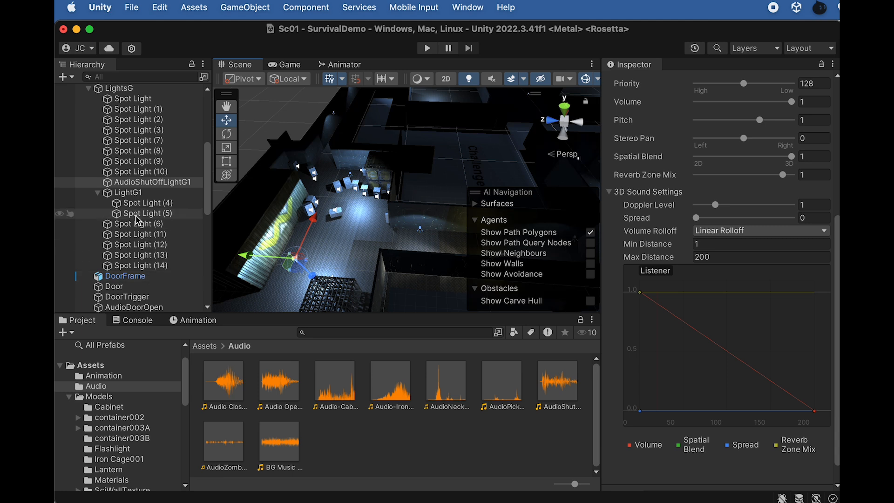
{"action": "left_click", "coordinate": [129, 193]}
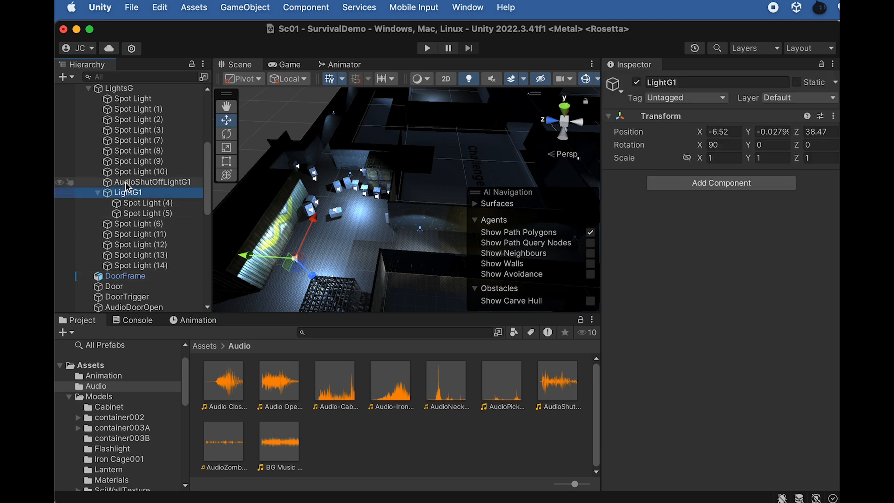
{"action": "left_click", "coordinate": [149, 182]}
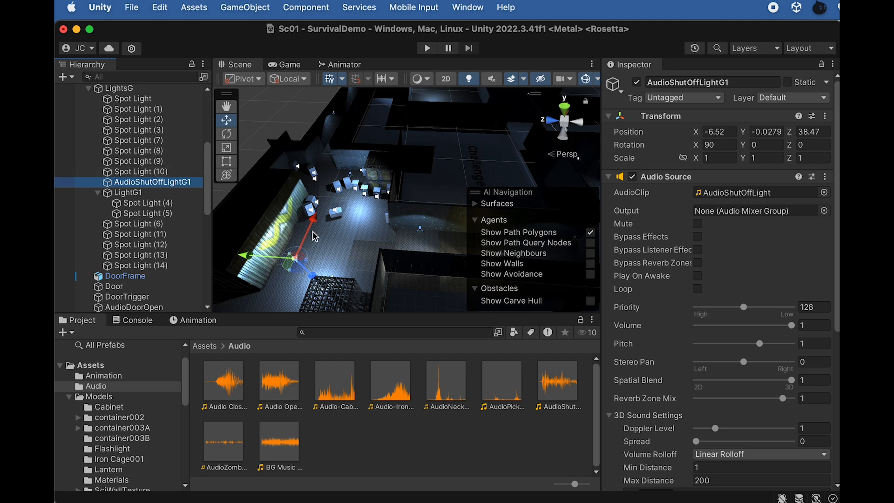
{"action": "scroll", "coordinate": [310, 233], "scroll_direction": "up", "scroll_amount": 3}
{"action": "left_click_drag", "start_coordinate": [310, 233], "coordinate": [317, 279], "text": "alt"}
{"action": "scroll", "coordinate": [322, 245], "scroll_direction": "up", "scroll_amount": 2}
{"action": "scroll", "coordinate": [322, 205], "scroll_direction": "up", "scroll_amount": 2}
{"action": "middle_click_drag", "start_coordinate": [326, 186], "coordinate": [373, 226]}
{"action": "scroll", "coordinate": [374, 227], "scroll_direction": "up", "scroll_amount": 3}
{"action": "scroll", "coordinate": [374, 227], "scroll_direction": "up", "scroll_amount": 2}
{"action": "left_click", "coordinate": [342, 219]}
{"action": "left_click_drag", "start_coordinate": [344, 222], "coordinate": [327, 230], "text": "alt"}
{"action": "scroll", "coordinate": [322, 226], "scroll_direction": "down", "scroll_amount": 3}
{"action": "left_click_drag", "start_coordinate": [340, 197], "coordinate": [185, 180], "text": "alt"}
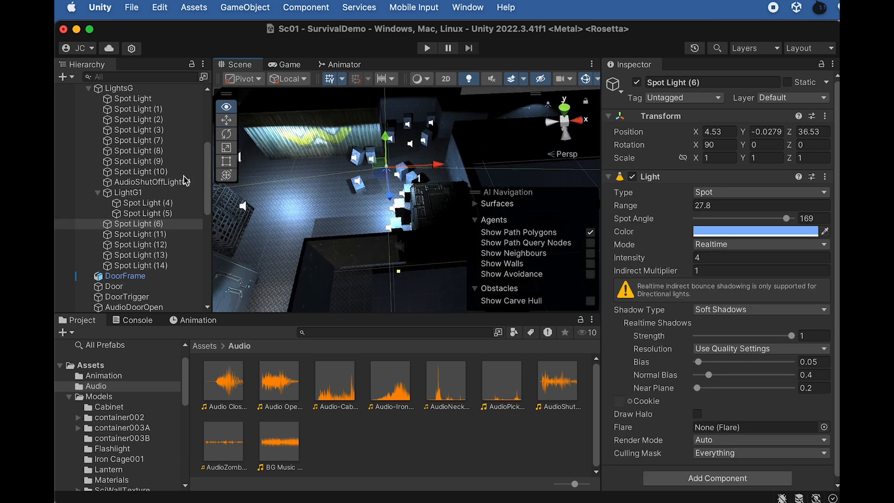
{"action": "scroll", "coordinate": [292, 208], "scroll_direction": "up", "scroll_amount": 2}
{"action": "middle_click_drag", "start_coordinate": [292, 208], "coordinate": [371, 202]}
{"action": "left_click_drag", "start_coordinate": [371, 202], "coordinate": [475, 158], "text": "alt"}
- Deactivate the LightG1 group and inspect the room's lighting without it
{"action": "left_click", "coordinate": [129, 192]}
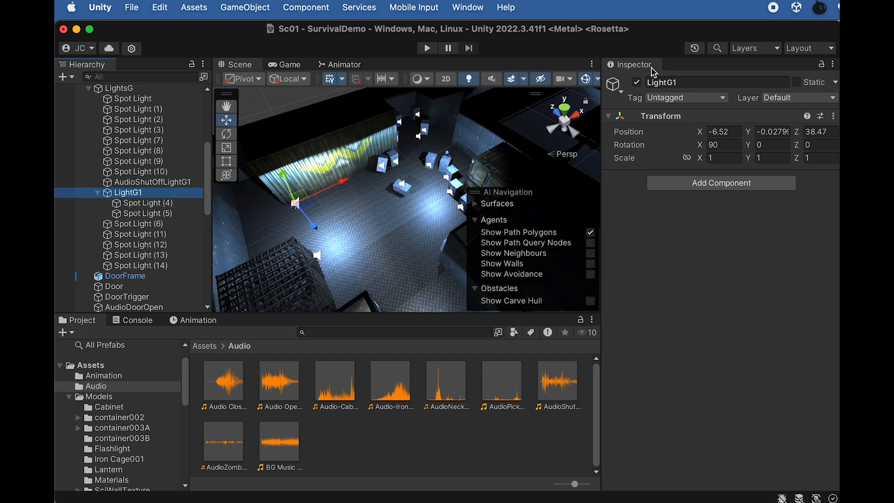
{"action": "left_click", "coordinate": [637, 82]}
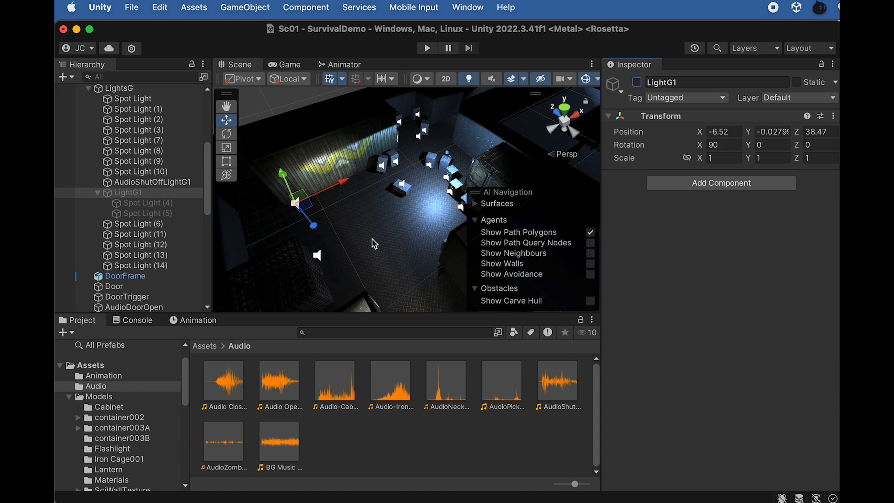
{"action": "left_click_drag", "start_coordinate": [384, 228], "coordinate": [344, 247], "text": "alt"}
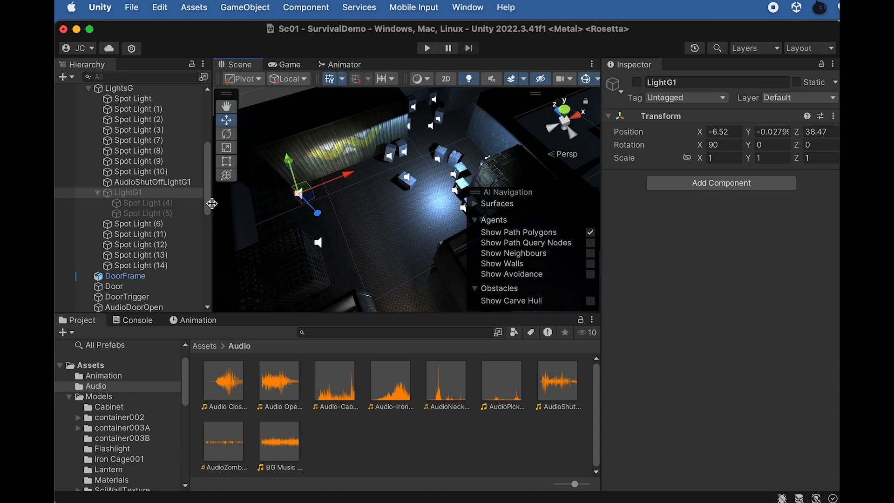
{"action": "left_click_drag", "start_coordinate": [405, 189], "coordinate": [550, 218], "text": "alt"}
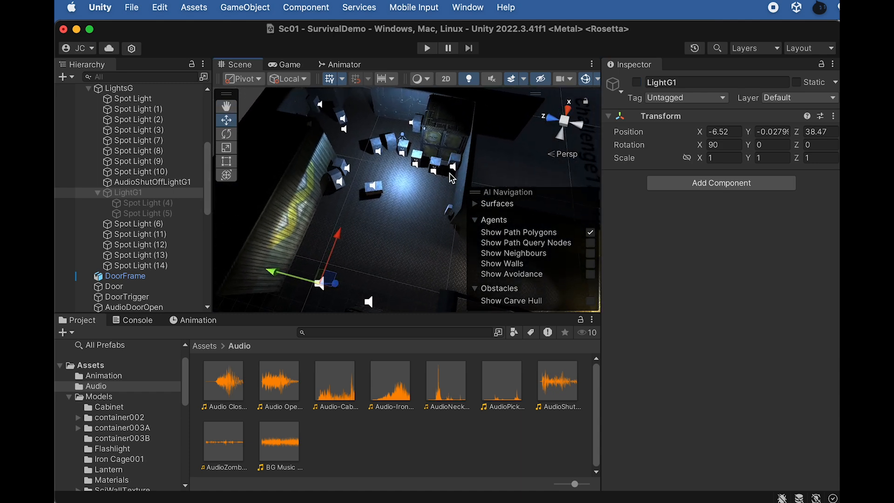
{"action": "left_click_drag", "start_coordinate": [436, 173], "coordinate": [441, 187], "text": "alt"}
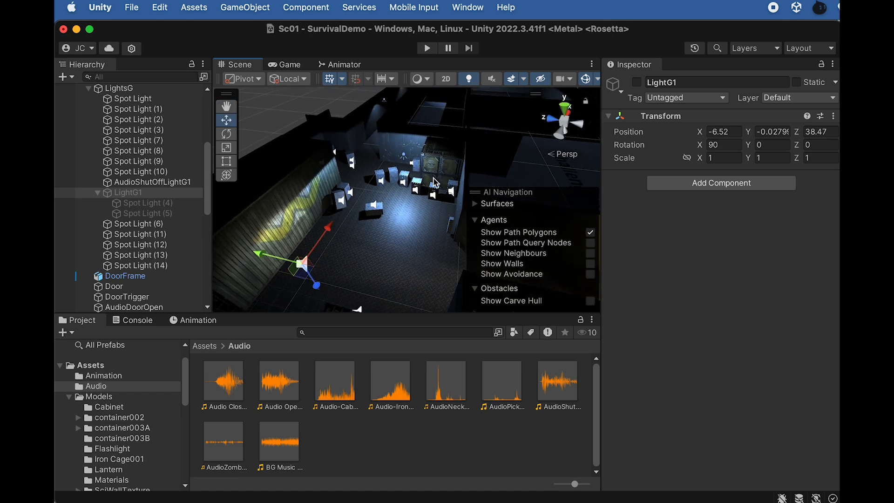
- Toggle Spot Light (6) off and back on to preview the room without its light
{"action": "left_click", "coordinate": [412, 161]}
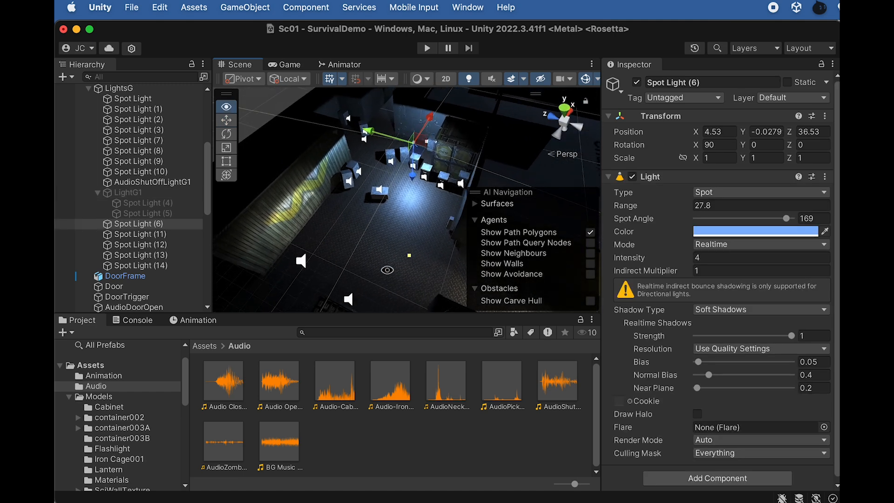
{"action": "left_click", "coordinate": [636, 82]}
{"action": "left_click", "coordinate": [637, 82]}
{"action": "left_click", "coordinate": [637, 82]}
{"action": "left_click_drag", "start_coordinate": [356, 205], "coordinate": [240, 197], "text": "alt"}
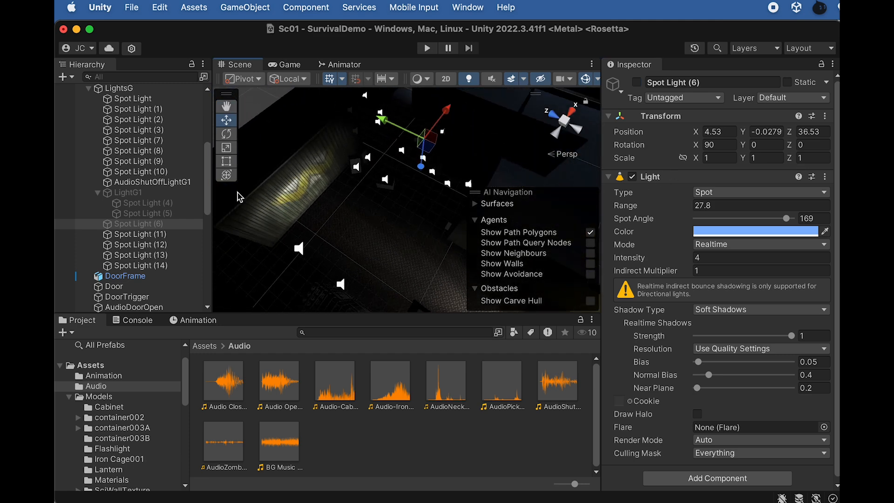
{"action": "left_click", "coordinate": [639, 83]}
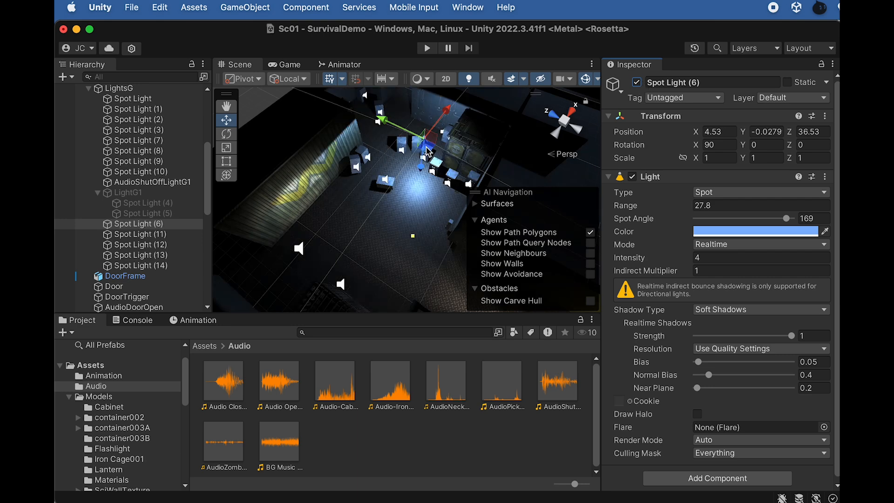
- Create an empty object named LightG2 at Spot Light (6)'s position and make that spot light its child
{"action": "left_click_drag", "start_coordinate": [418, 184], "coordinate": [488, 229], "text": "alt"}
{"action": "right_click", "coordinate": [158, 228]}
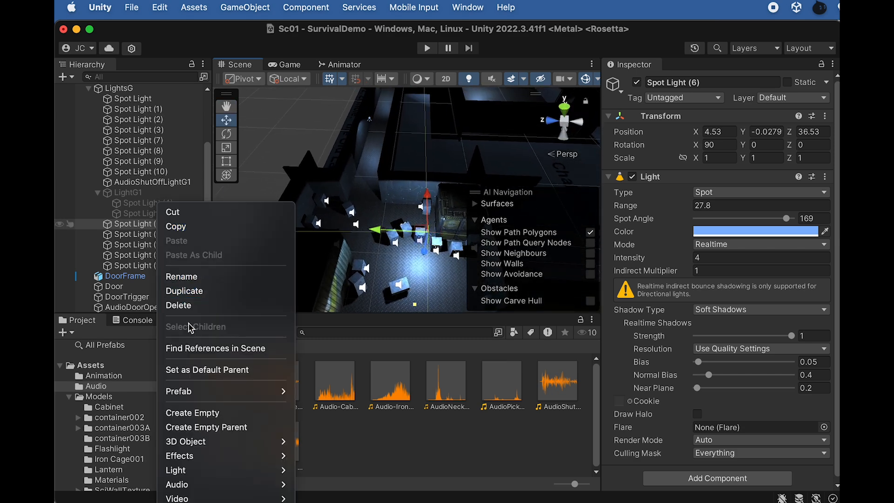
{"action": "left_click", "coordinate": [198, 414]}
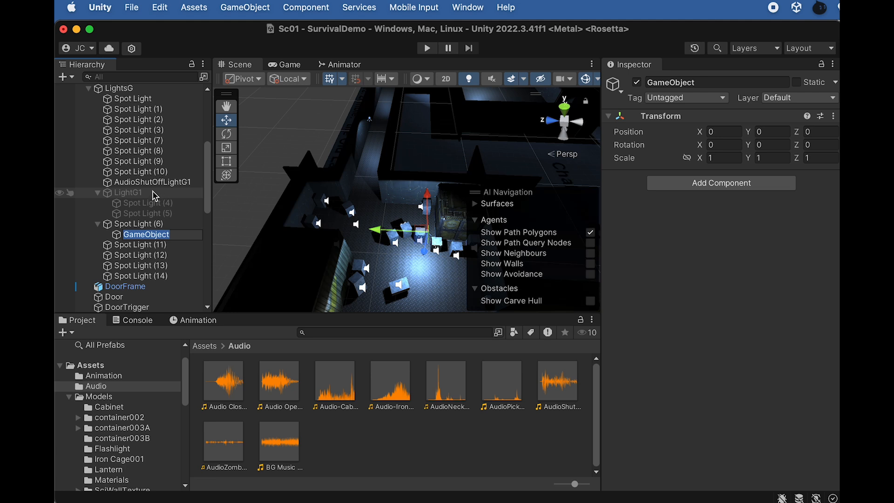
{"action": "type", "text": "LightG2"}
{"action": "key", "text": "Return"}
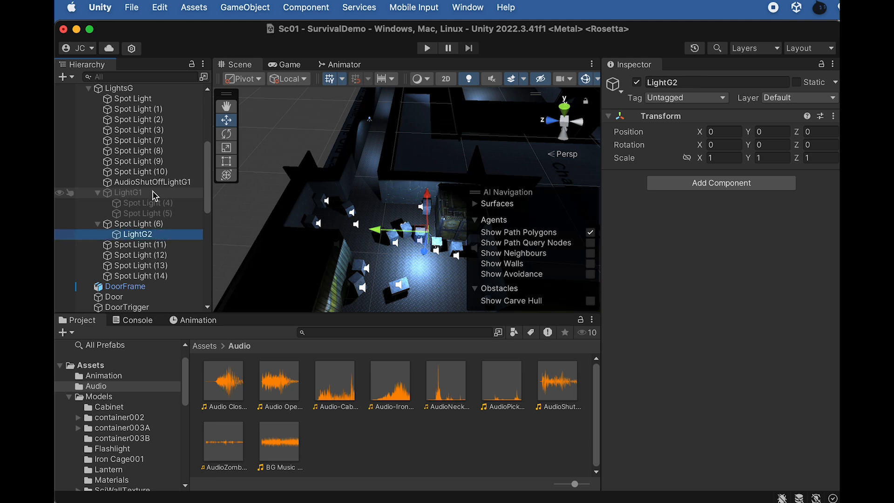
{"action": "mouse_move", "coordinate": [140, 234]}
{"action": "left_mouse_down"}
{"action": "mouse_move", "coordinate": [116, 220]}
{"action": "mouse_move", "coordinate": [140, 224]}
{"action": "left_mouse_up"}
{"action": "left_click", "coordinate": [140, 235]}
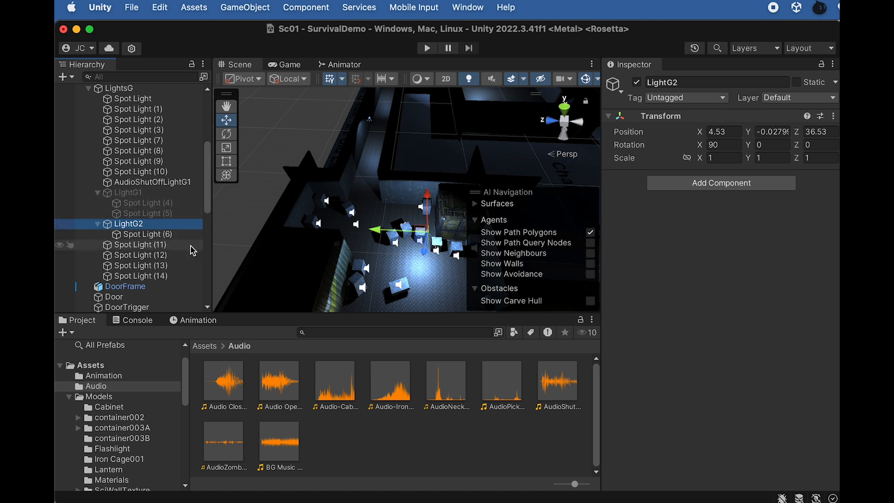
- Create an empty child object inside LightG2
{"action": "right_click", "coordinate": [136, 226]}
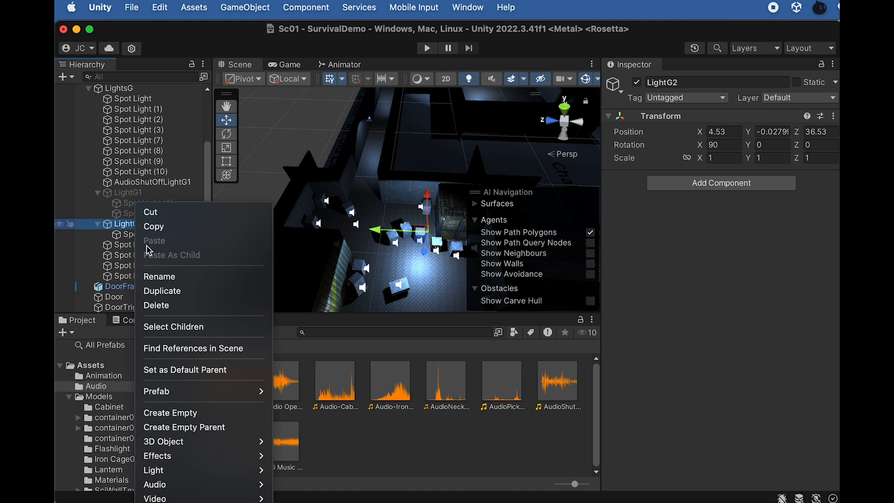
{"action": "key", "text": "Escape"}
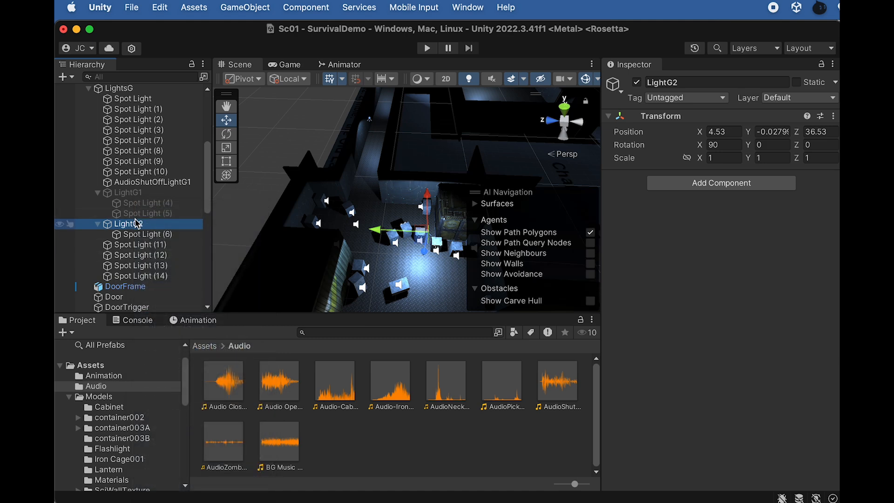
{"action": "right_click", "coordinate": [135, 226]}
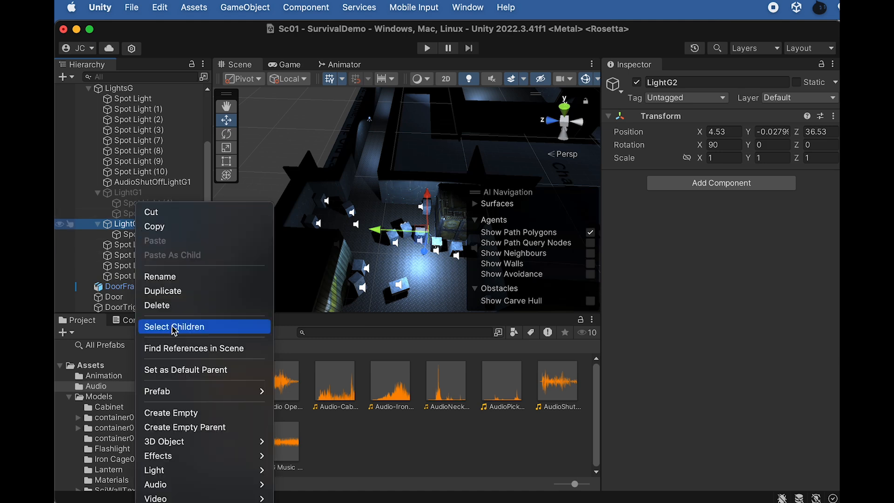
{"action": "left_click", "coordinate": [185, 413]}
- Name the new empty object AudioShutOffLightG2 and move it out of LightG2 to directly below AudioShutOffLightG1 in LightsG
{"action": "left_click", "coordinate": [156, 183]}
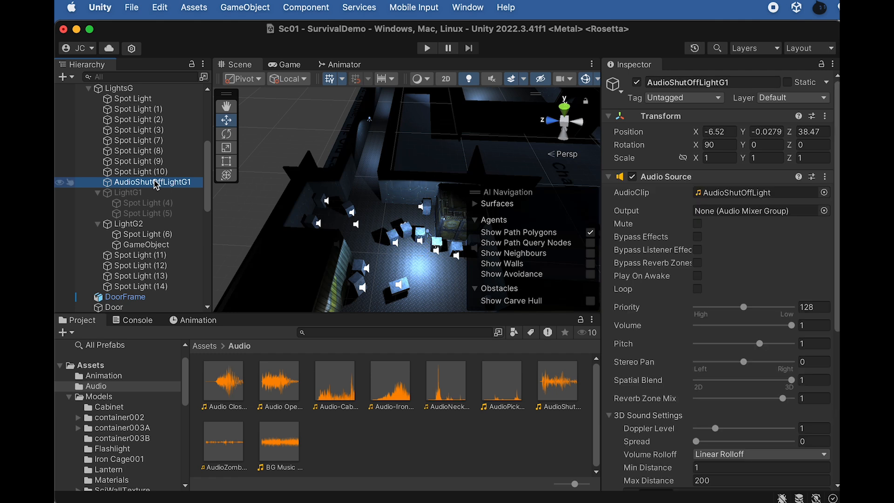
{"action": "left_click", "coordinate": [155, 183]}
{"action": "key", "text": "super+c"}
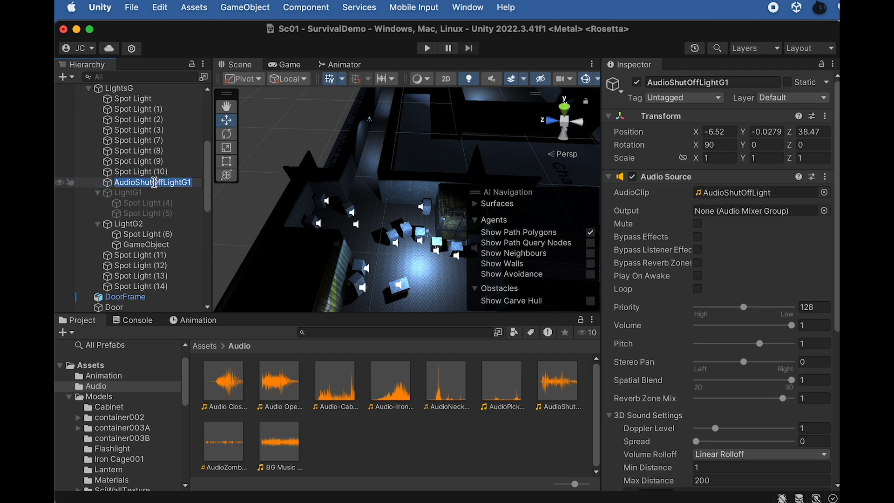
{"action": "left_click", "coordinate": [153, 246]}
{"action": "left_click", "coordinate": [153, 247]}
{"action": "key", "text": "super+v"}
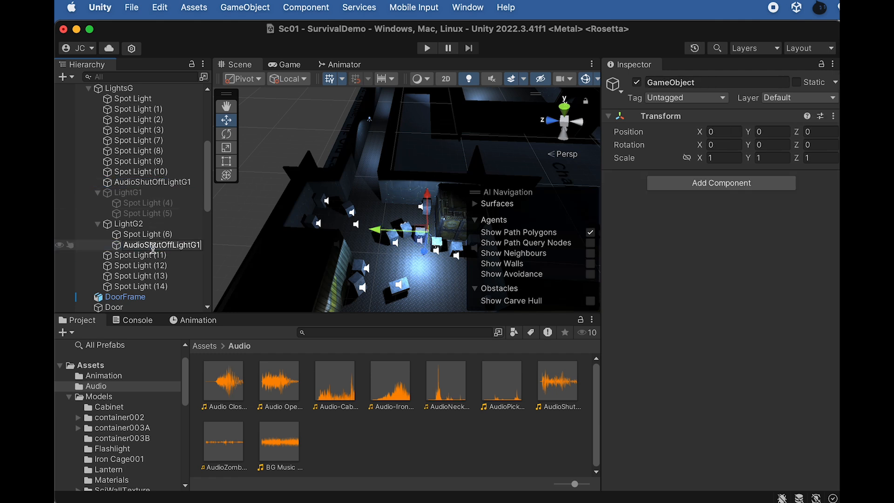
{"action": "key", "text": "Return"}
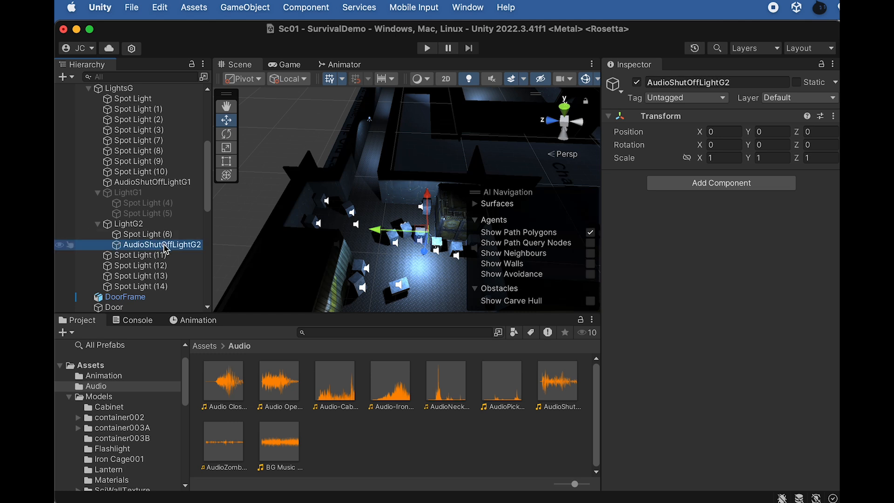
{"action": "left_click_drag", "start_coordinate": [165, 250], "coordinate": [130, 195]}
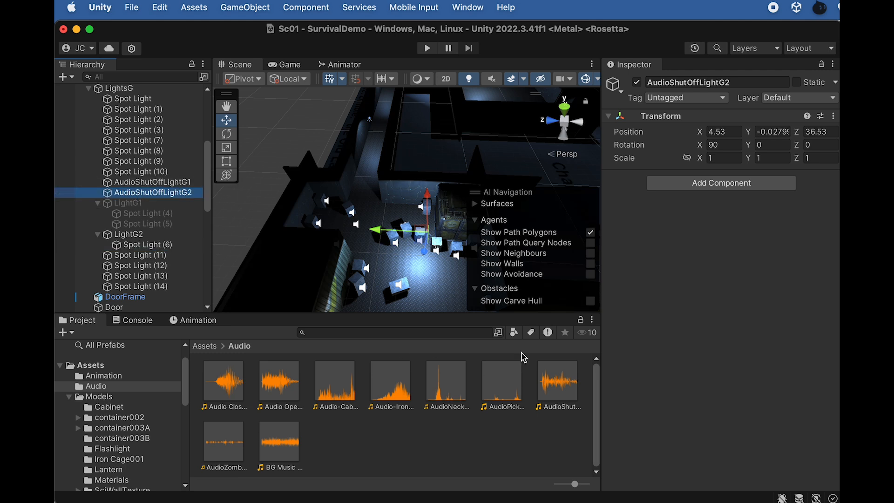
- Add the AudioShutOffLight clip to AudioShutOffLightG2 as an audio source and disable Play On Awake
{"action": "left_click", "coordinate": [661, 165]}
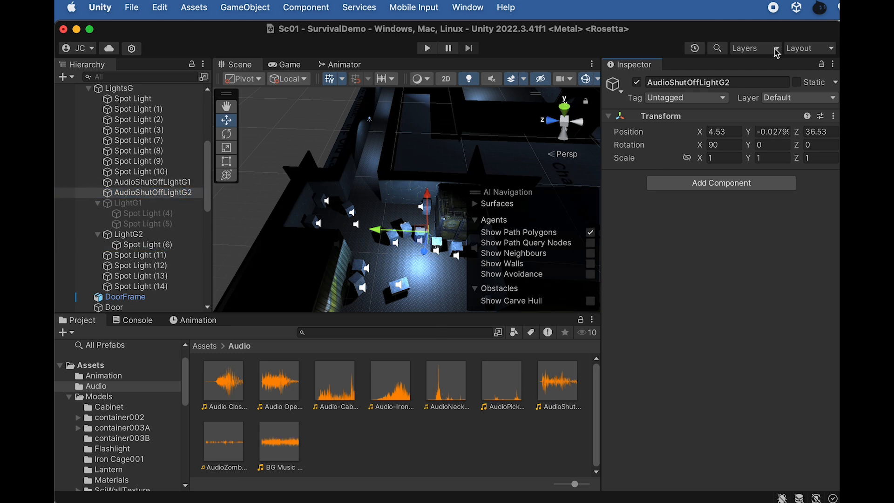
{"action": "left_click_drag", "start_coordinate": [569, 394], "coordinate": [650, 303]}
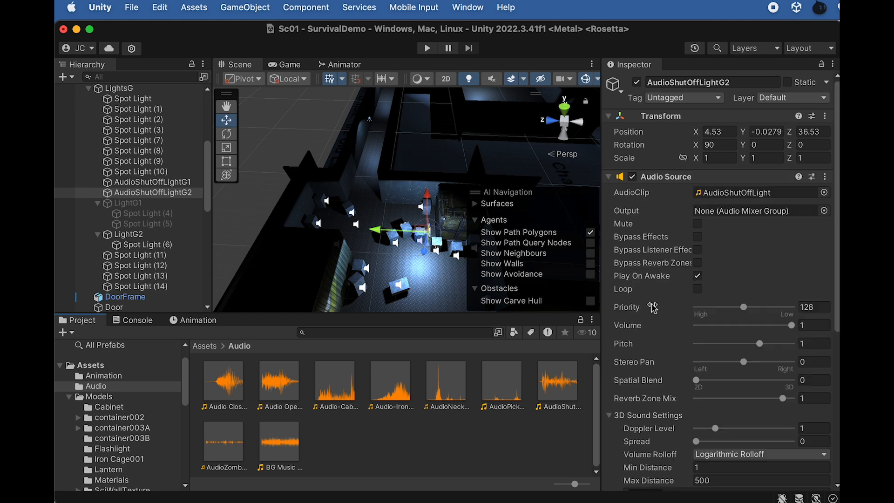
{"action": "left_click", "coordinate": [698, 277]}
- Give AudioShutOffLightG2's audio source a spatial blend of 1 and a Linear Rolloff with a maximum distance of 200
{"action": "scroll", "coordinate": [700, 287], "scroll_direction": "down", "scroll_amount": 3}
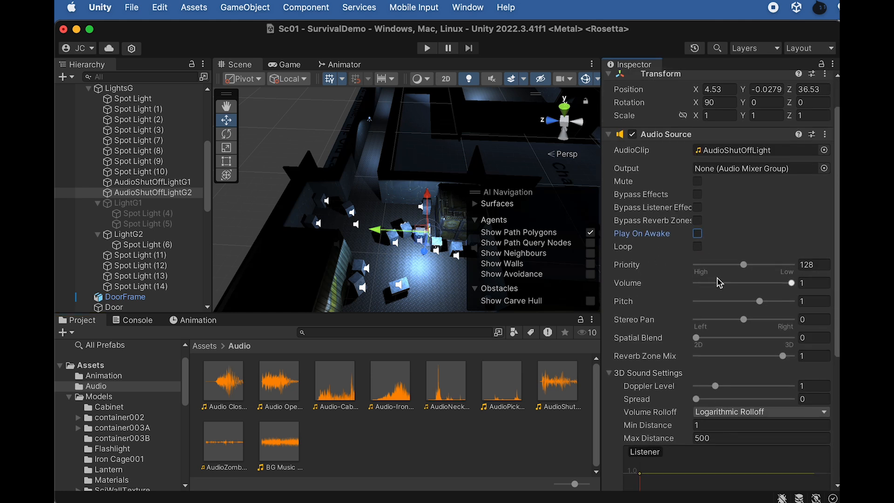
{"action": "left_click_drag", "start_coordinate": [698, 323], "coordinate": [797, 332]}
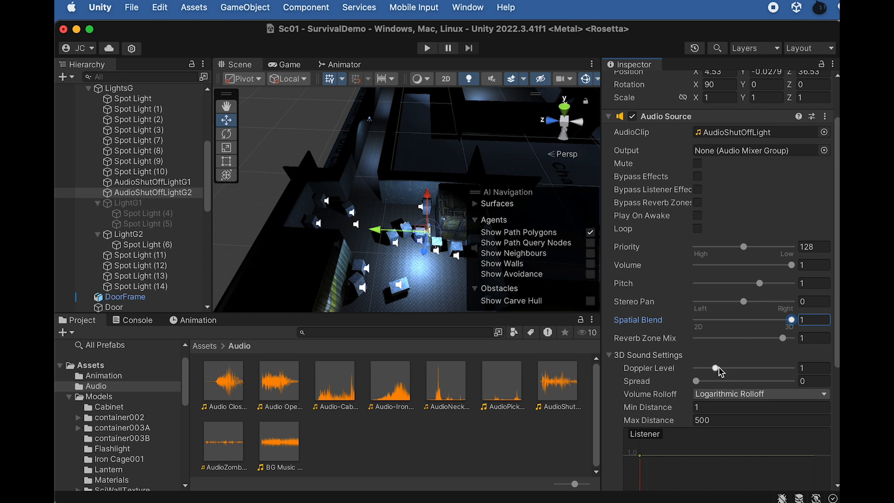
{"action": "left_click", "coordinate": [703, 401]}
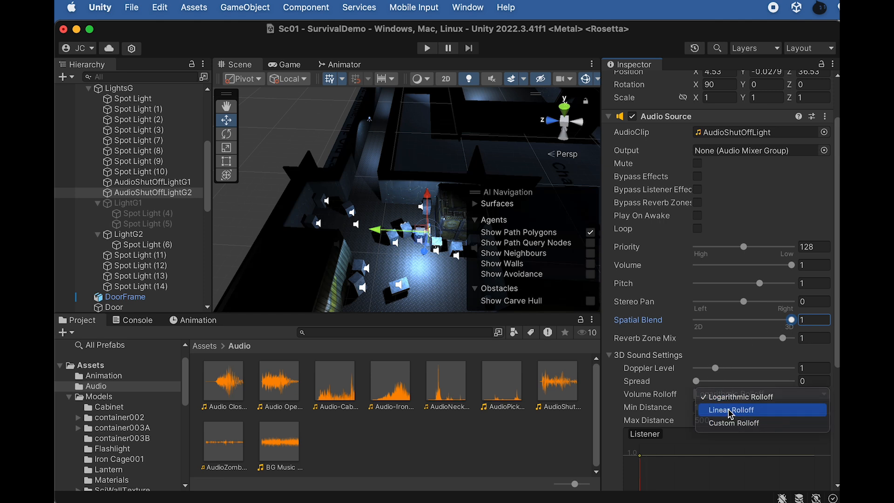
{"action": "left_click", "coordinate": [726, 410]}
{"action": "left_click", "coordinate": [713, 420]}
{"action": "type", "text": "200"}
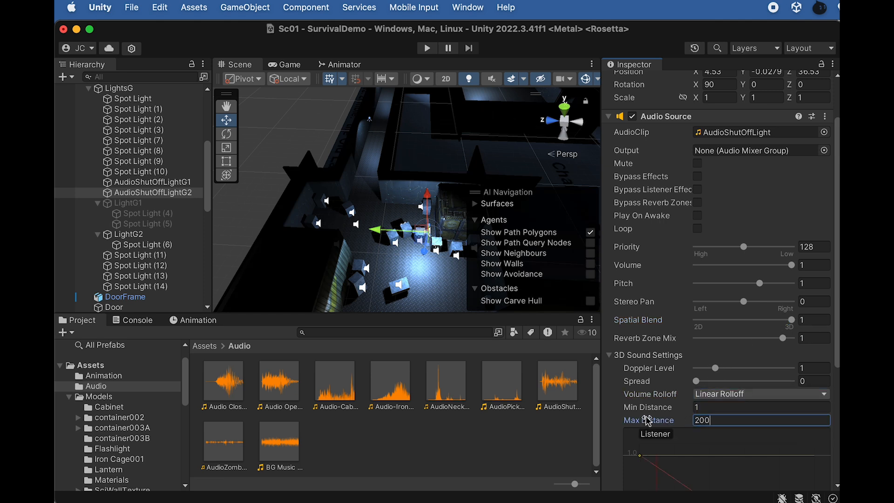
- Compare the scene positions and audio settings of AudioShutOffLightG1 and AudioShutOffLightG2
{"action": "left_click", "coordinate": [185, 192]}
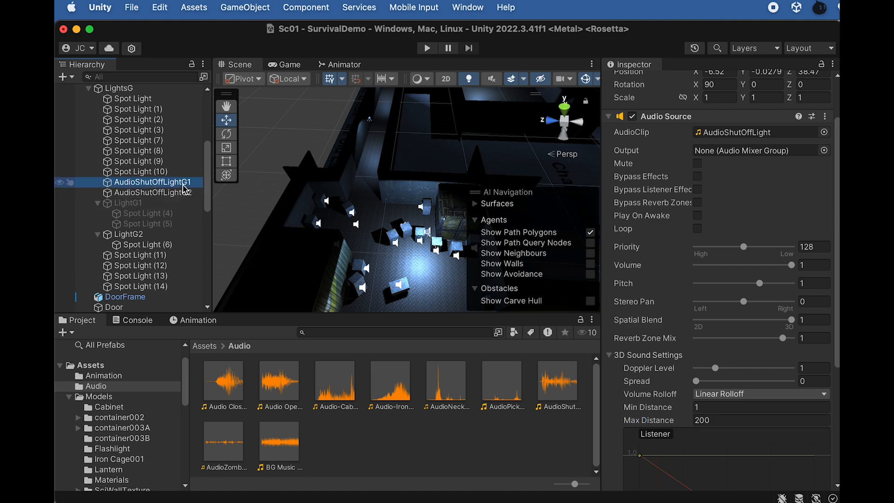
{"action": "left_click_drag", "start_coordinate": [365, 218], "coordinate": [279, 215], "text": "alt"}
{"action": "middle_click_drag", "start_coordinate": [372, 172], "coordinate": [390, 143]}
{"action": "left_click_drag", "start_coordinate": [390, 143], "coordinate": [344, 143], "text": "alt"}
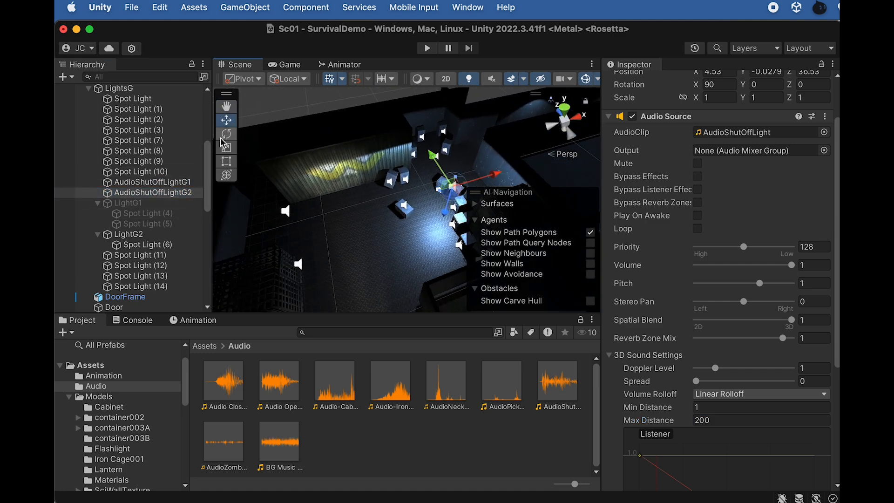
{"action": "left_click", "coordinate": [188, 182]}
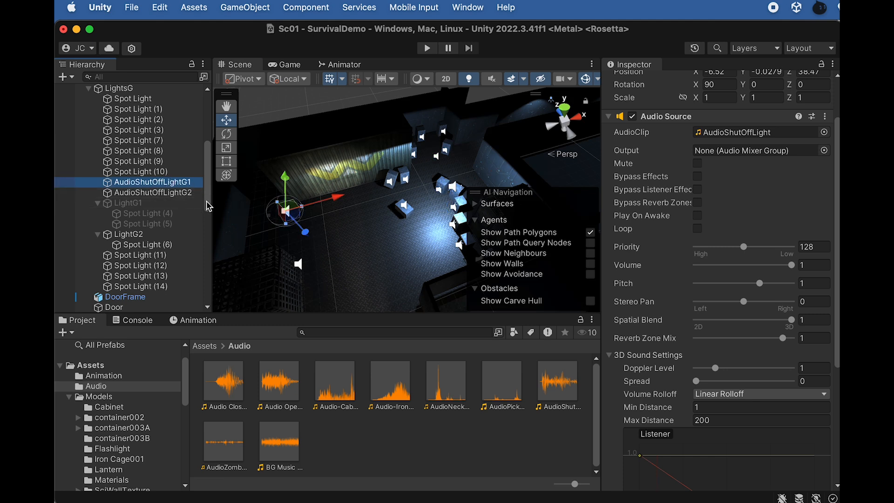
- Deactivate the LightG2 light group
{"action": "key", "text": "Down"}
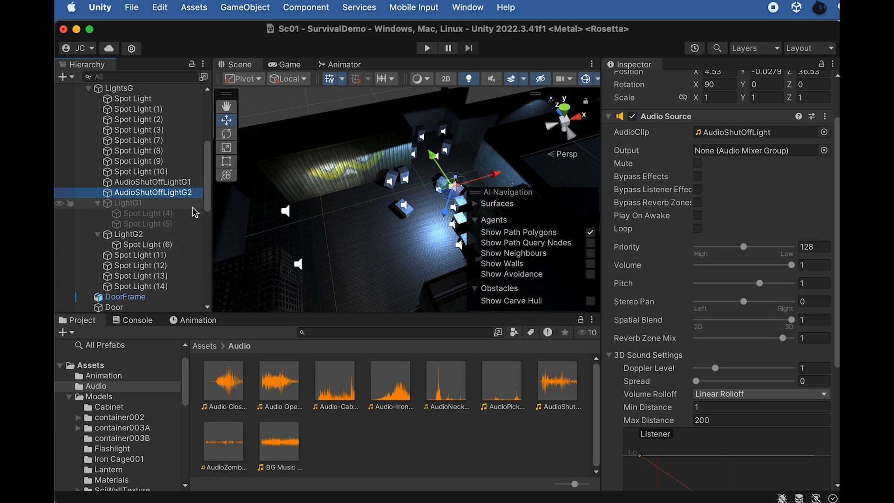
{"action": "left_click", "coordinate": [139, 234]}
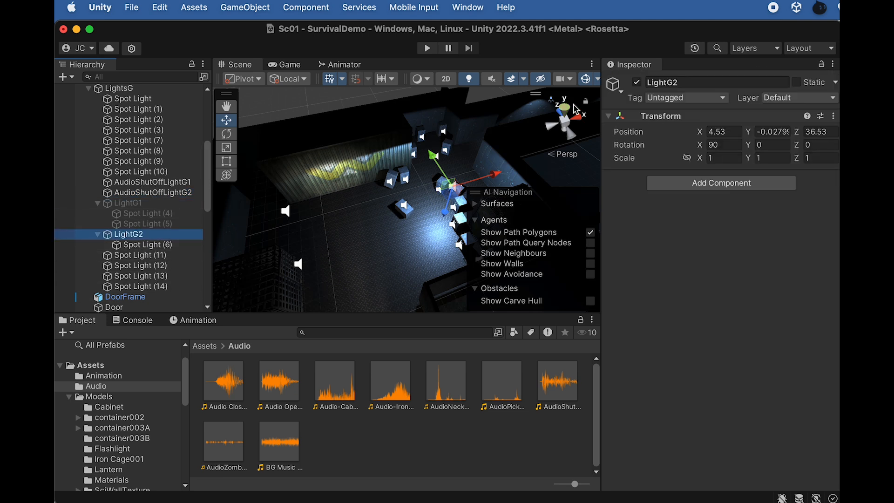
{"action": "left_click", "coordinate": [637, 82]}
- Create an empty object named LightG3 at Spot Light (7) and make it that spot light's parent within LightsG
{"action": "middle_click_drag", "start_coordinate": [454, 160], "coordinate": [262, 256]}
{"action": "left_click_drag", "start_coordinate": [421, 167], "coordinate": [402, 200], "text": "alt"}
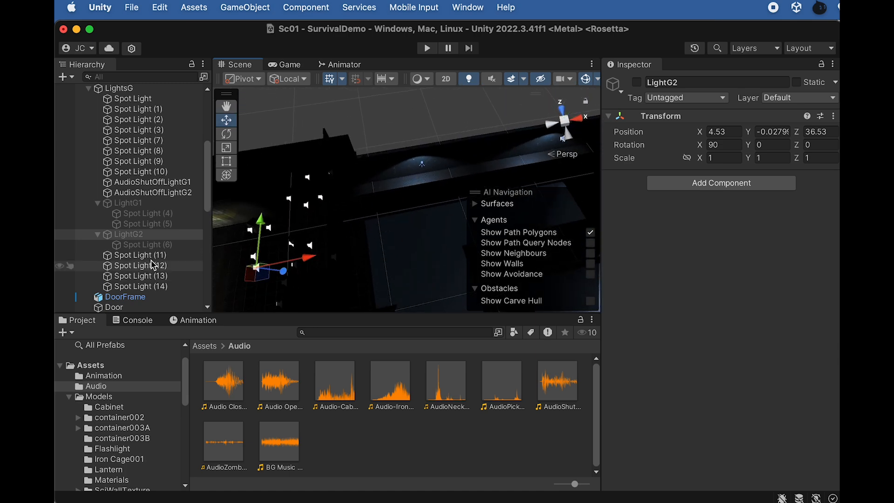
{"action": "left_click", "coordinate": [423, 169]}
{"action": "scroll", "coordinate": [421, 145], "scroll_direction": "up", "scroll_amount": 3}
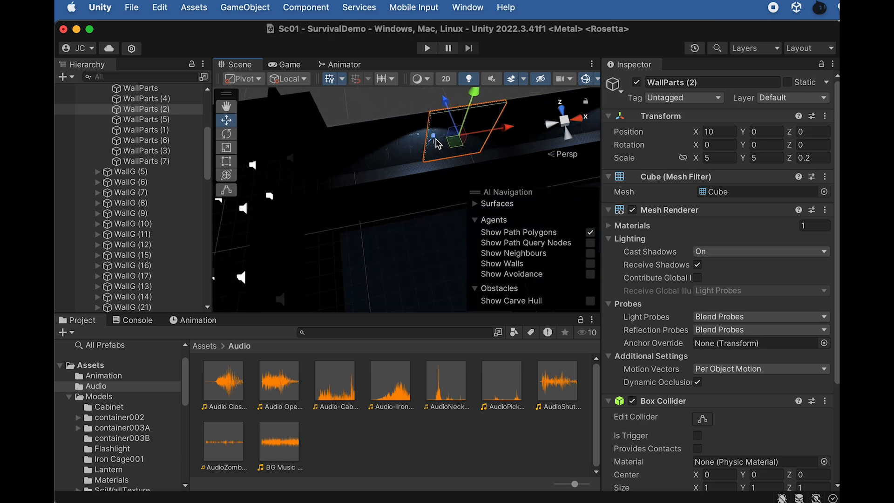
{"action": "left_click", "coordinate": [436, 141]}
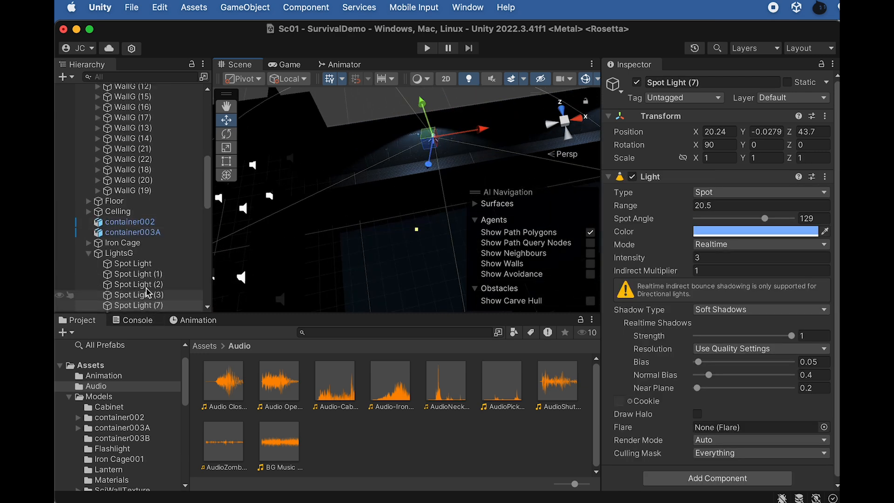
{"action": "scroll", "coordinate": [148, 295], "scroll_direction": "down", "scroll_amount": 5}
{"action": "left_click", "coordinate": [137, 187]}
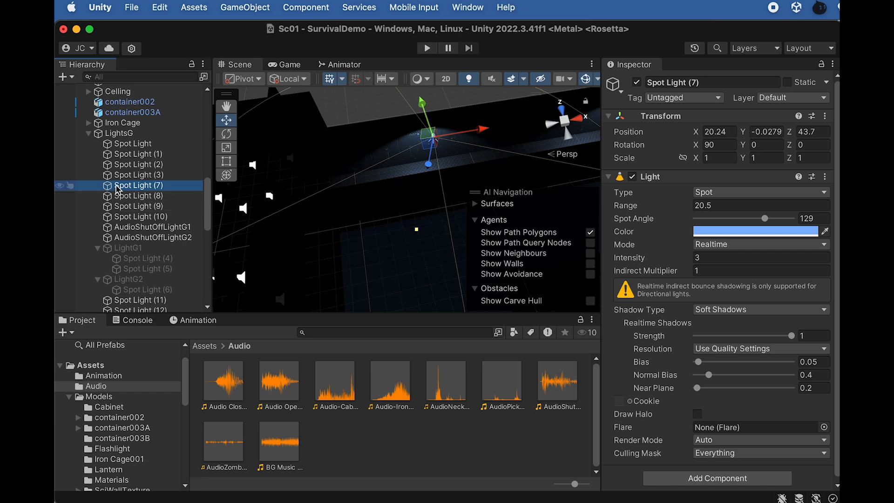
{"action": "right_click", "coordinate": [118, 190]}
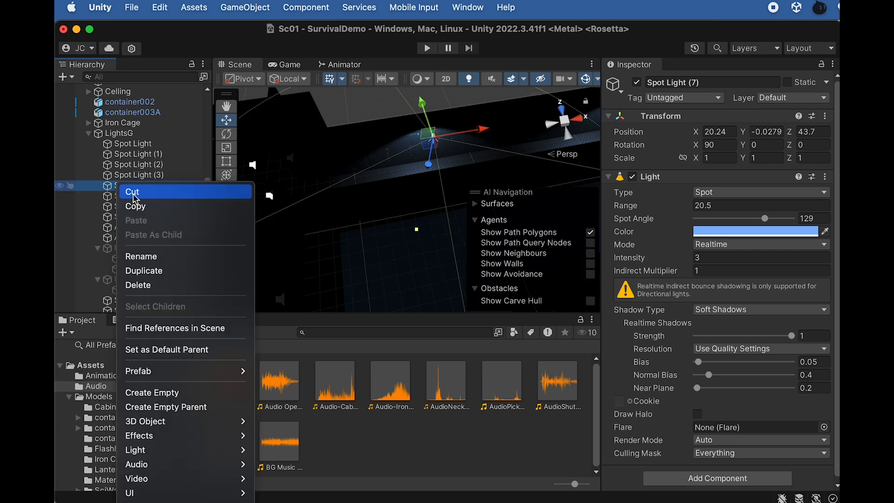
{"action": "left_click", "coordinate": [161, 391]}
{"action": "key", "text": "BackSpace"}
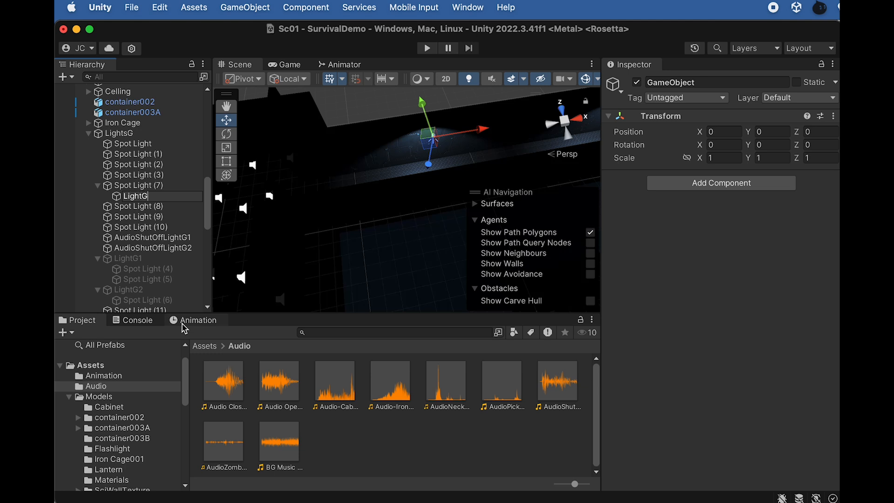
{"action": "key", "text": "Return"}
{"action": "left_click", "coordinate": [139, 186]}
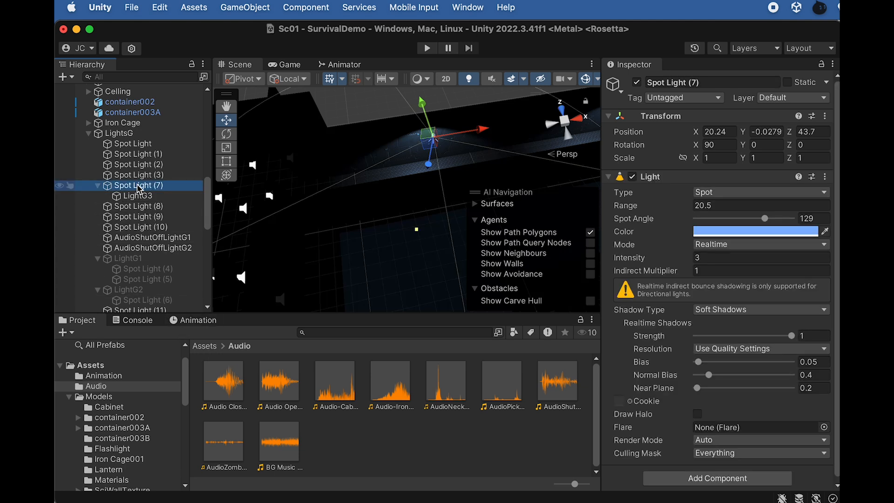
{"action": "mouse_move", "coordinate": [146, 198]}
{"action": "left_mouse_down"}
{"action": "mouse_move", "coordinate": [135, 183]}
{"action": "mouse_move", "coordinate": [125, 186]}
{"action": "mouse_move", "coordinate": [135, 194]}
{"action": "mouse_move", "coordinate": [132, 186]}
{"action": "left_mouse_up"}
- Create an empty object named AudioShutOffLightG3 inside LightG3 and move it out to directly below AudioShutOffLightG2
{"action": "left_click", "coordinate": [134, 186]}
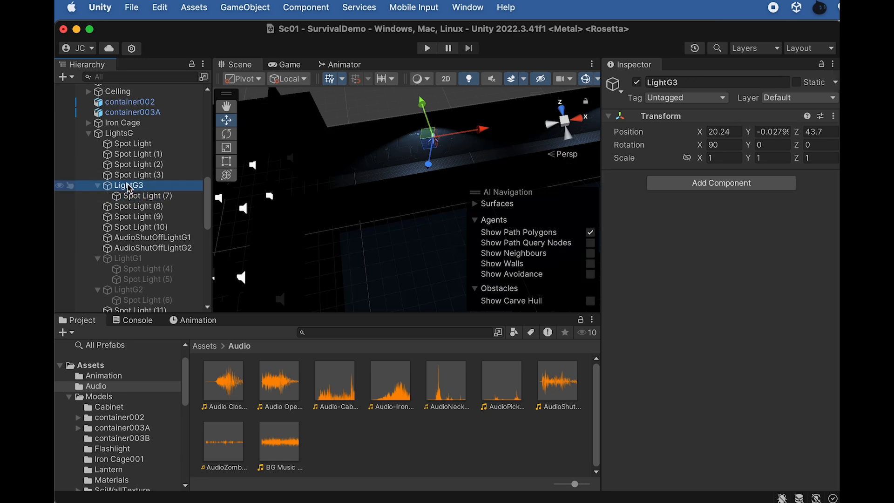
{"action": "right_click", "coordinate": [131, 186]}
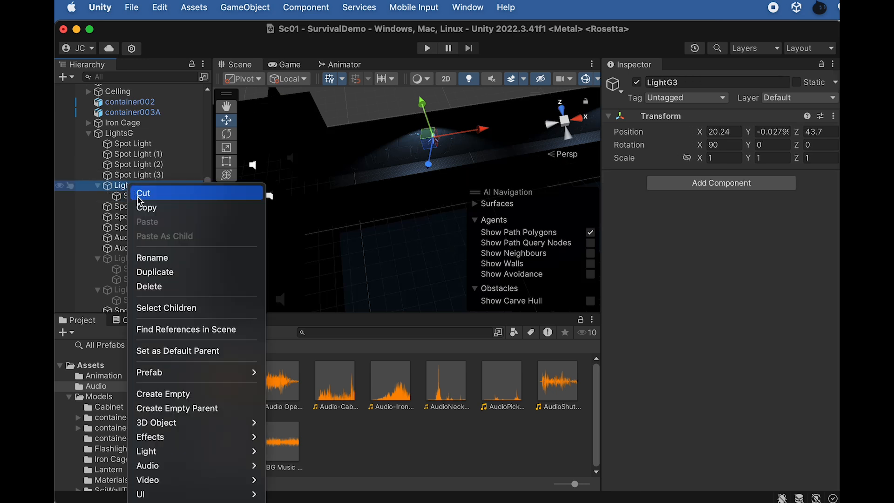
{"action": "left_click", "coordinate": [164, 394]}
{"action": "left_click", "coordinate": [178, 259]}
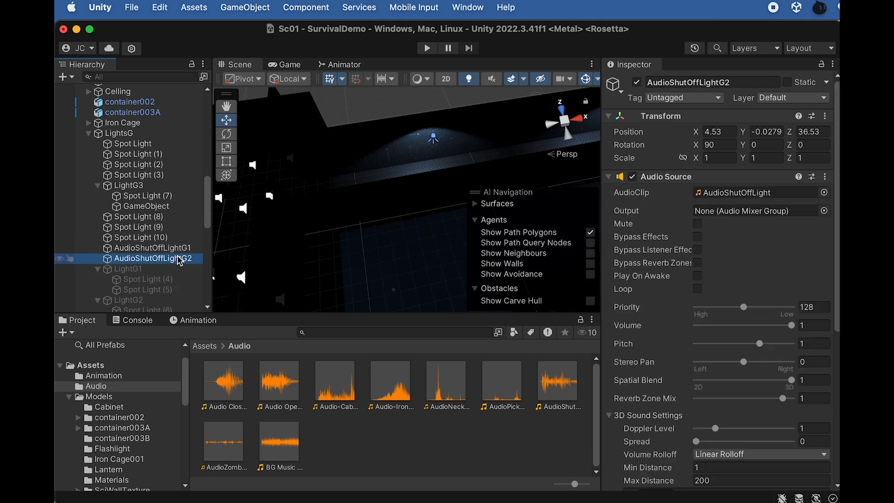
{"action": "left_click", "coordinate": [165, 207]}
{"action": "key", "text": "Return"}
{"action": "type", "text": "AudioShutOffLightG2"}
{"action": "type", "text": "3"}
{"action": "left_click", "coordinate": [161, 217]}
{"action": "left_click_drag", "start_coordinate": [158, 207], "coordinate": [135, 264]}
- Give AudioShutOffLightG3 the AudioShutOffLight clip with Play On Awake off, spatial blend 1, Linear Rolloff and a maximum distance of 200
{"action": "left_click_drag", "start_coordinate": [555, 385], "coordinate": [672, 285]}
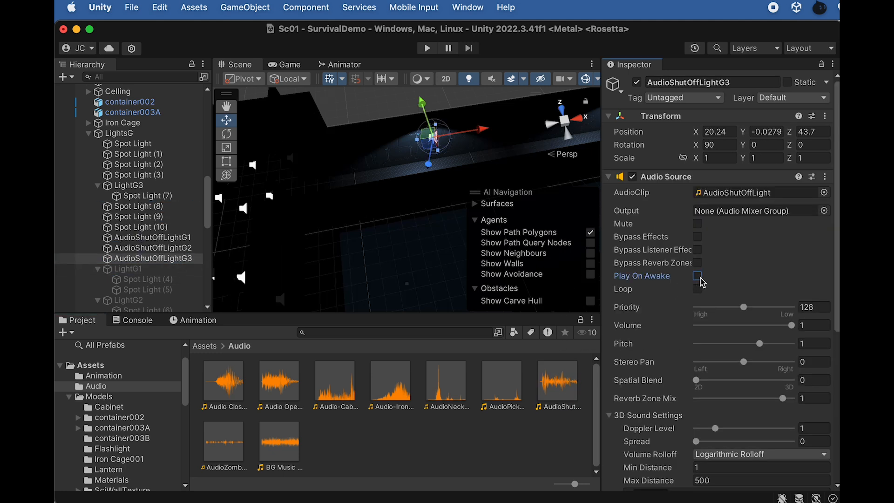
{"action": "left_click_drag", "start_coordinate": [695, 381], "coordinate": [794, 381]}
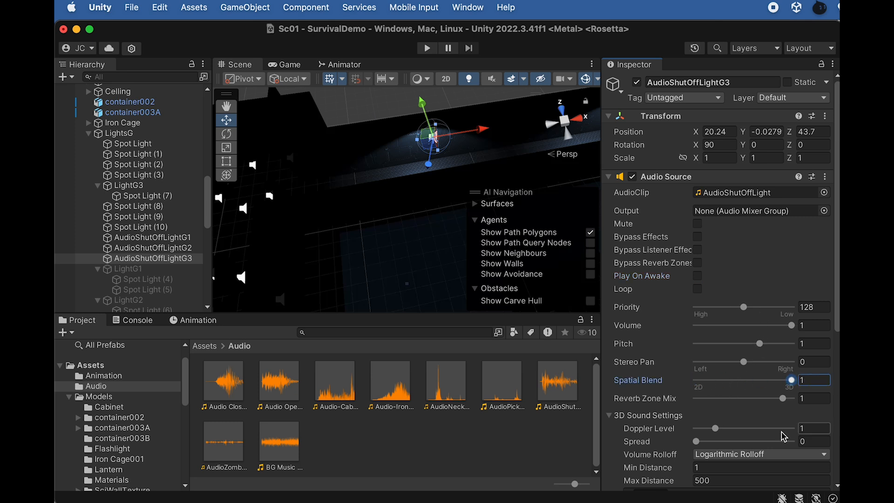
{"action": "left_click", "coordinate": [737, 455]}
{"action": "left_click", "coordinate": [729, 471]}
{"action": "scroll", "coordinate": [732, 443], "scroll_direction": "down", "scroll_amount": 3}
{"action": "scroll", "coordinate": [732, 443], "scroll_direction": "down", "scroll_amount": 3}
{"action": "left_click_drag", "start_coordinate": [701, 375], "coordinate": [680, 381]}
{"action": "type", "text": "2"}
{"action": "left_click", "coordinate": [168, 238]}
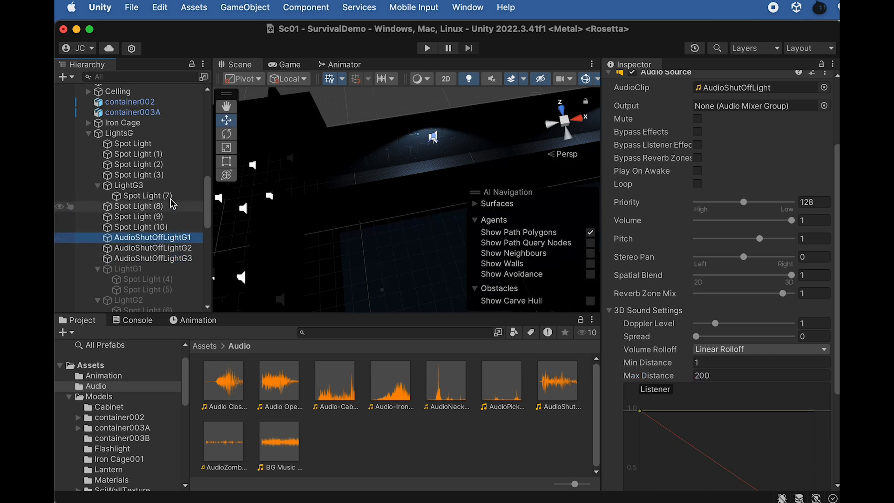
- Collapse the three light groups, then deactivate LightG3 and move it directly below LightG2 in LightsG
{"action": "left_click", "coordinate": [97, 186]}
{"action": "left_click", "coordinate": [117, 186]}
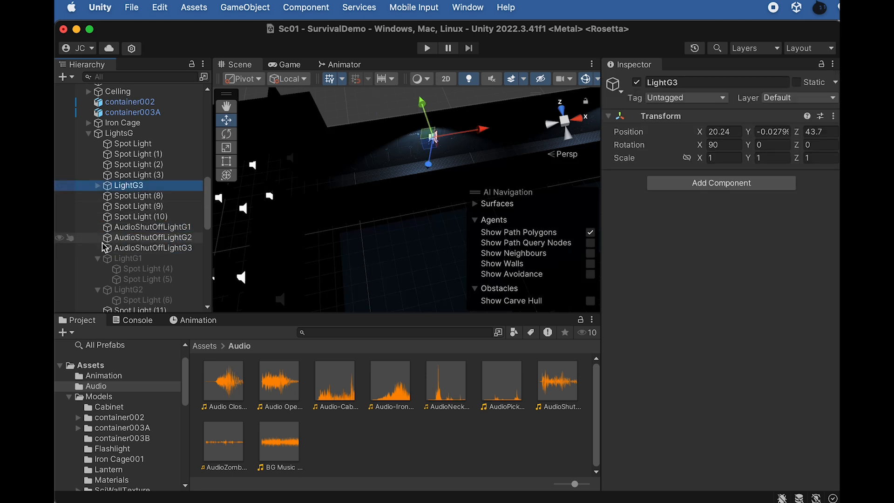
{"action": "left_click", "coordinate": [97, 258]}
{"action": "left_click", "coordinate": [97, 269]}
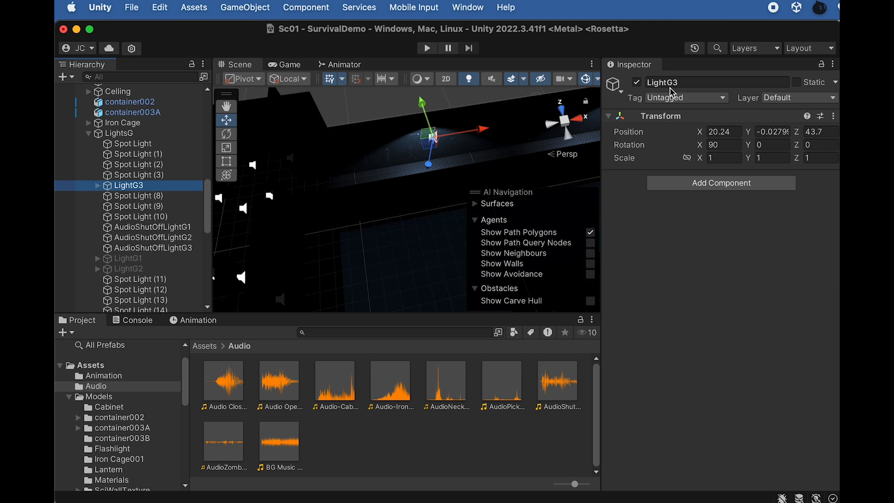
{"action": "left_click", "coordinate": [637, 82]}
{"action": "left_click_drag", "start_coordinate": [140, 185], "coordinate": [134, 274]}
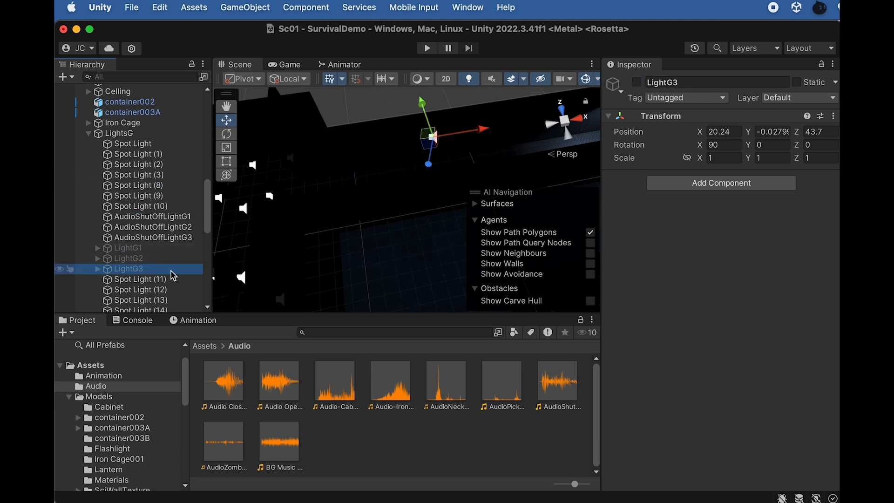
- Create an empty object named LightG4 at Spot Light (8) and make it that spot light's parent within LightsG
{"action": "scroll", "coordinate": [409, 180], "scroll_direction": "down", "scroll_amount": 3}
{"action": "middle_click_drag", "start_coordinate": [440, 164], "coordinate": [280, 213]}
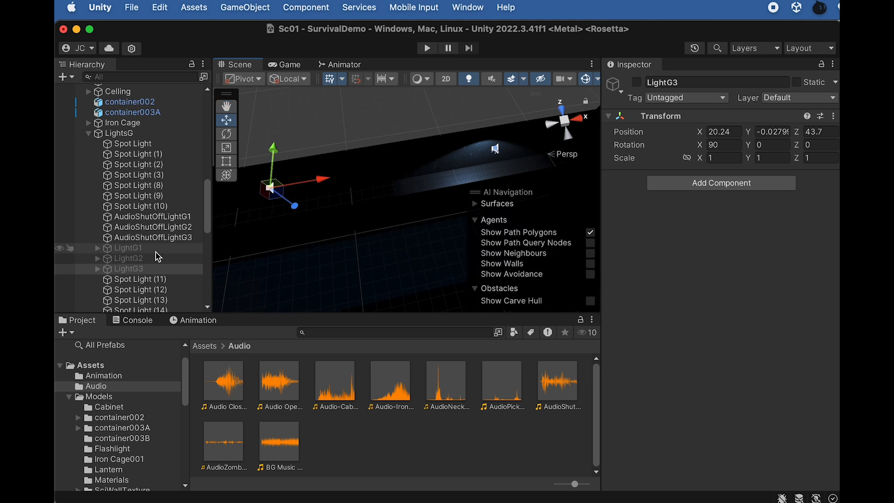
{"action": "scroll", "coordinate": [521, 142], "scroll_direction": "up", "scroll_amount": 2}
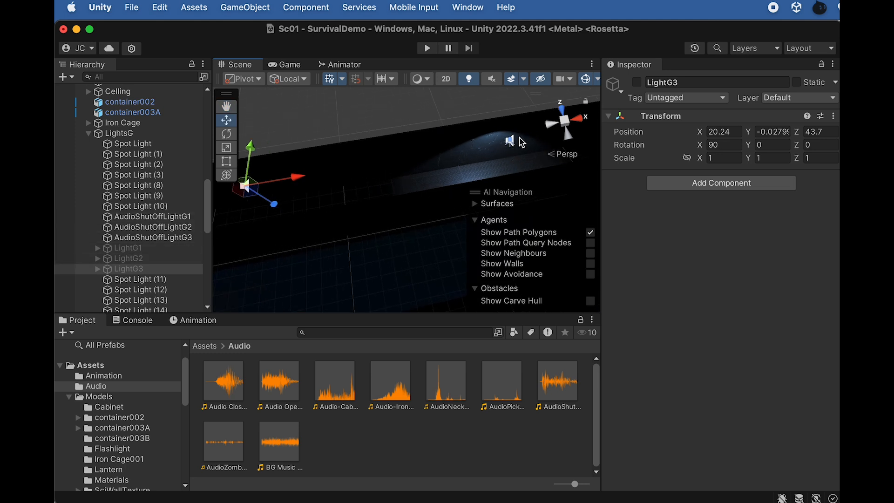
{"action": "middle_click_drag", "start_coordinate": [516, 115], "coordinate": [386, 186]}
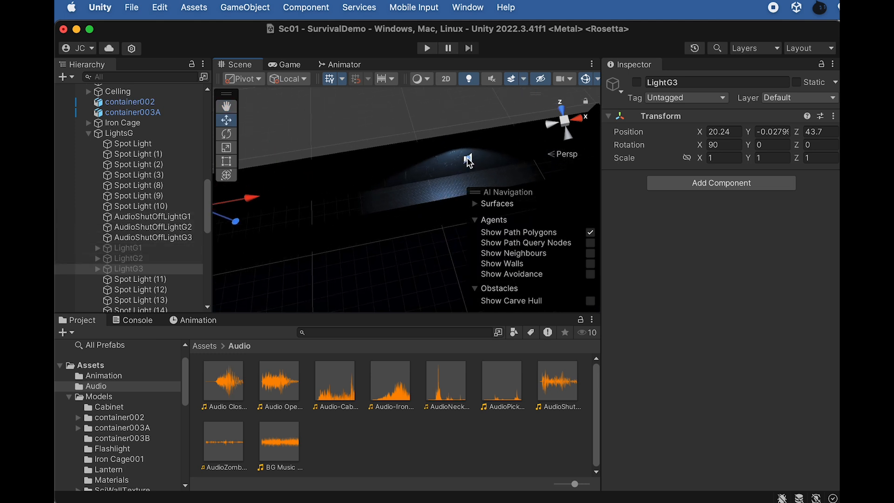
{"action": "left_click", "coordinate": [468, 161]}
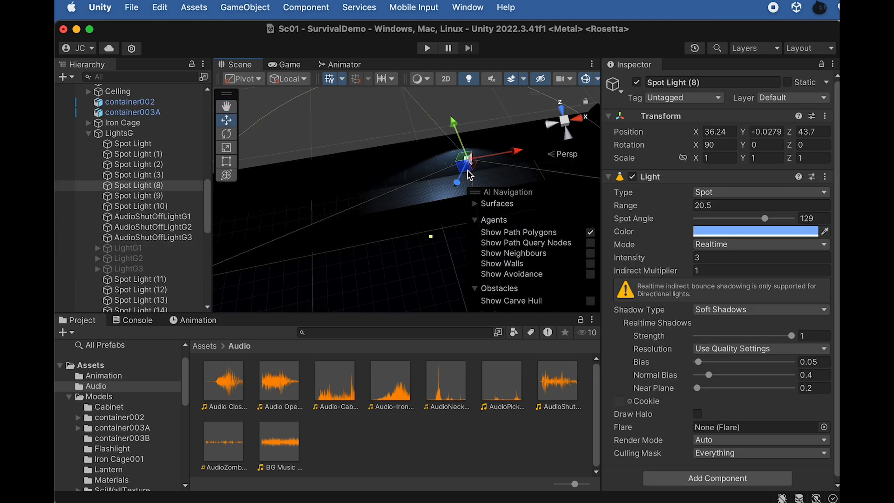
{"action": "right_click", "coordinate": [146, 185]}
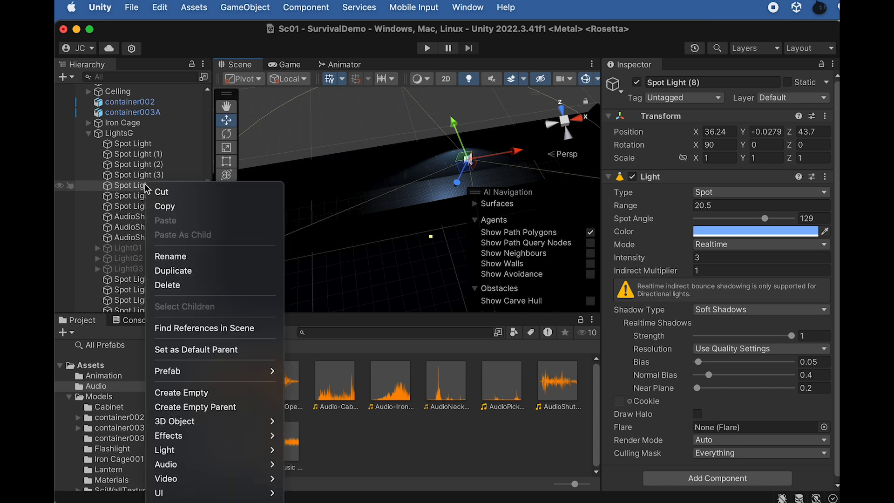
{"action": "left_click", "coordinate": [183, 393]}
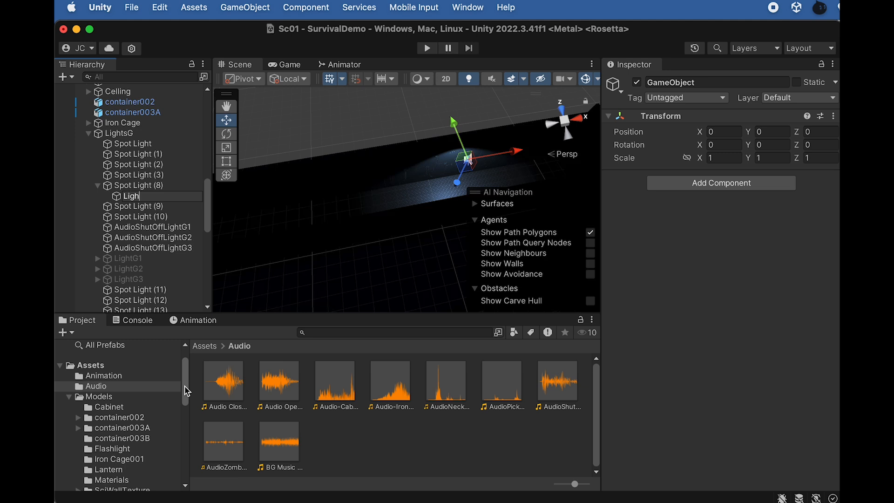
{"action": "type", "text": "LightG4"}
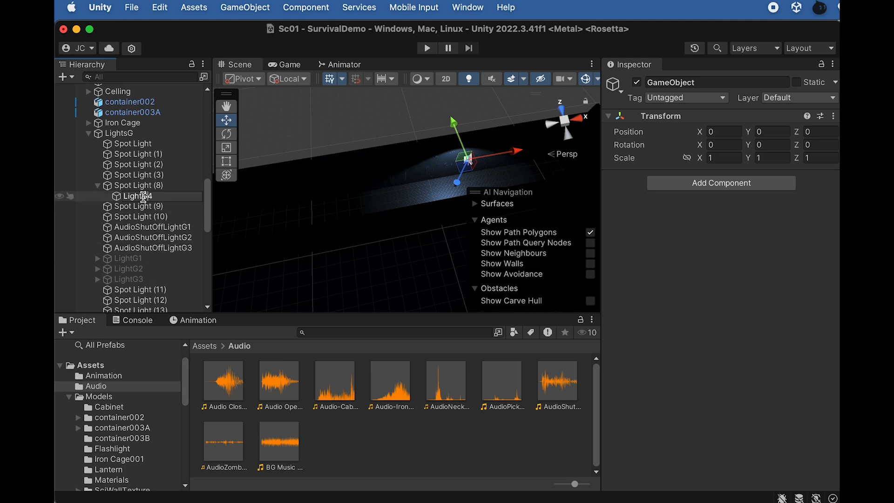
{"action": "key", "text": "Return"}
{"action": "left_click_drag", "start_coordinate": [144, 196], "coordinate": [144, 185]}
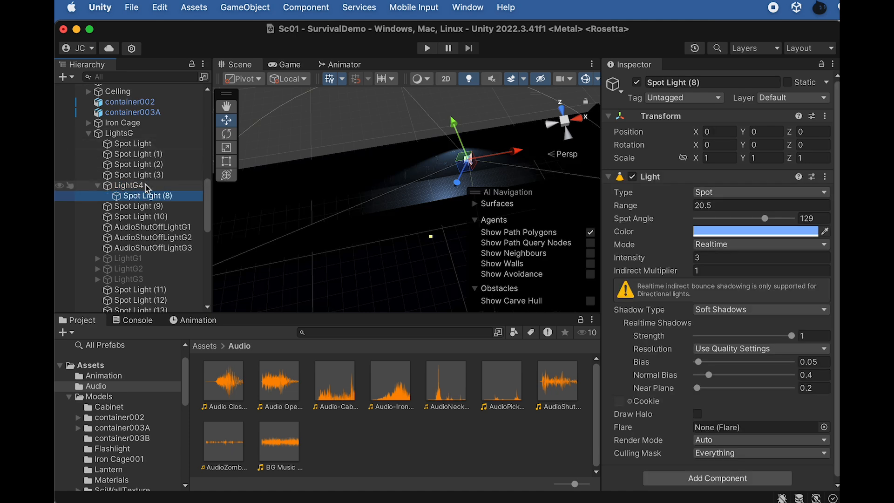
- Create an empty object named AudioShutOffLightG4 inside LightG4 and move it out to directly below AudioShutOffLightG3
{"action": "left_click", "coordinate": [144, 184]}
{"action": "right_click", "coordinate": [136, 187]}
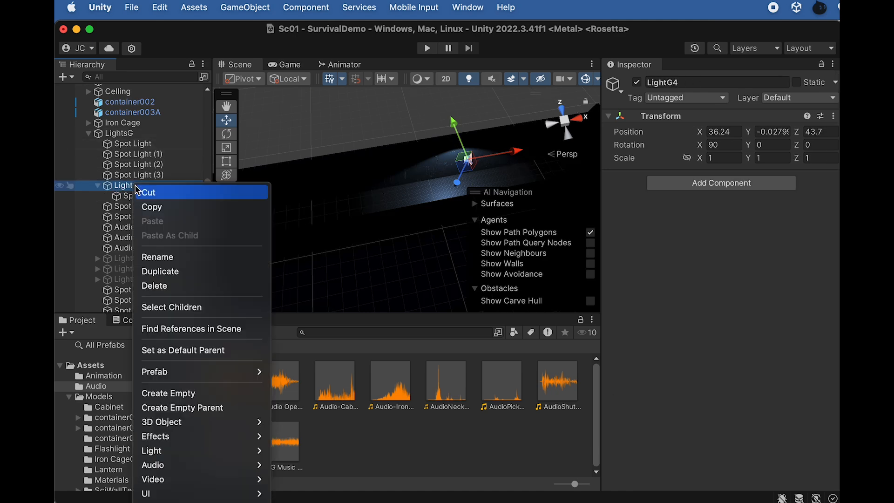
{"action": "left_click", "coordinate": [181, 394]}
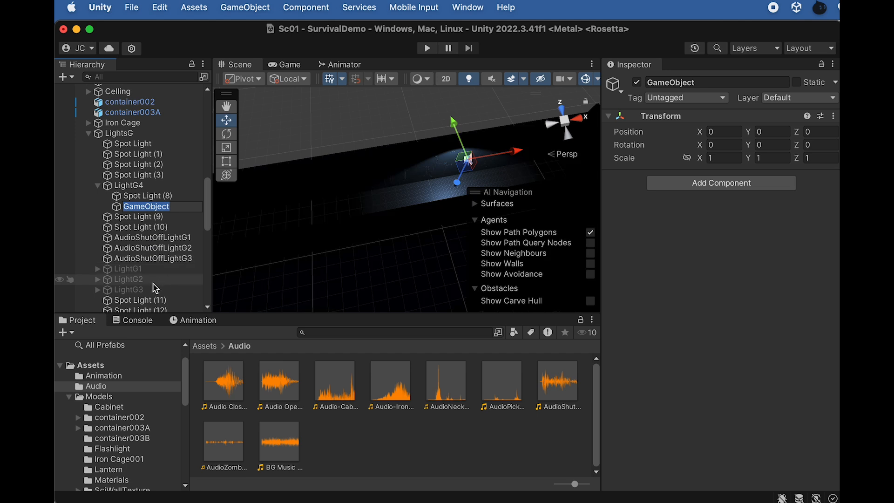
{"action": "left_click", "coordinate": [151, 258]}
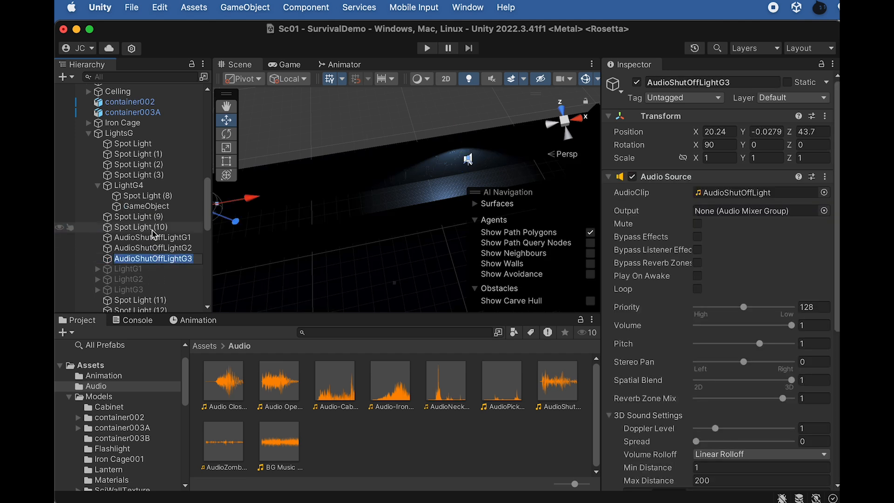
{"action": "left_click", "coordinate": [156, 208]}
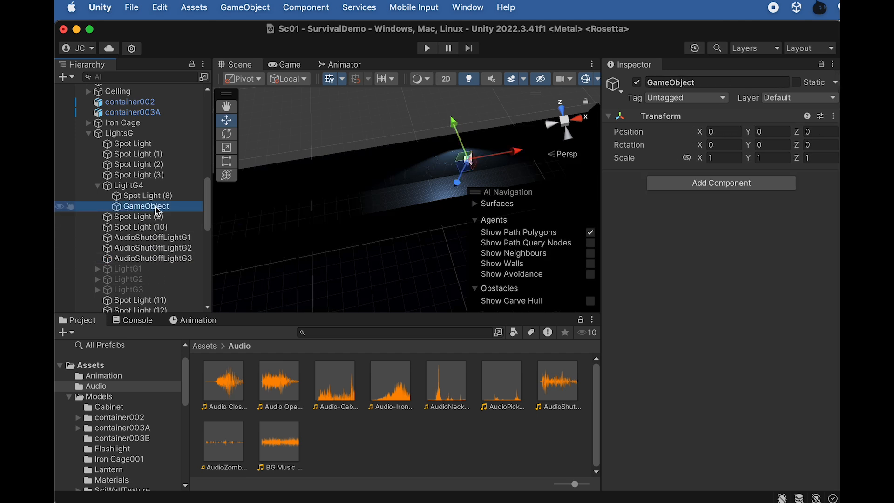
{"action": "left_click", "coordinate": [156, 208]}
{"action": "type", "text": "AudioShutOffLightG3"}
{"action": "left_click", "coordinate": [134, 237]}
{"action": "left_click", "coordinate": [139, 209]}
{"action": "left_click_drag", "start_coordinate": [144, 209], "coordinate": [145, 265]}
- Add the AudioShutOffLight clip to AudioShutOffLightG4 as an audio source and disable Play On Awake
{"action": "left_click", "coordinate": [567, 393]}
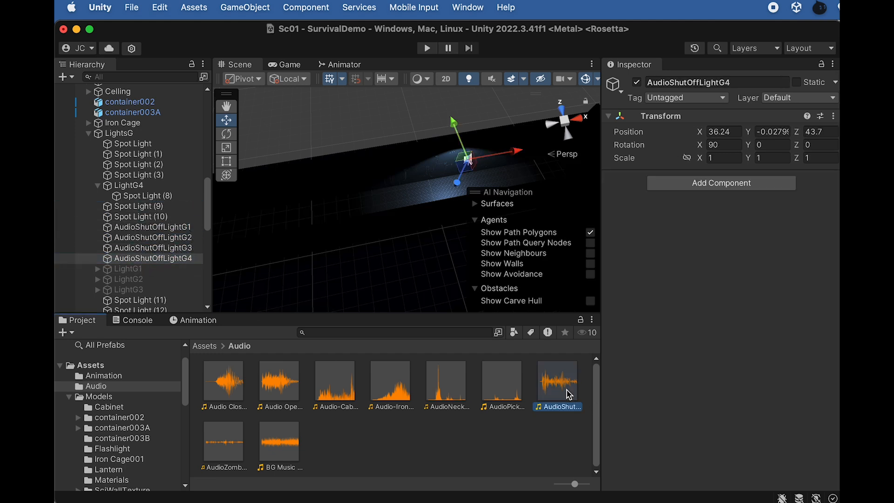
{"action": "left_click_drag", "start_coordinate": [568, 394], "coordinate": [658, 298]}
{"action": "left_click", "coordinate": [697, 276]}
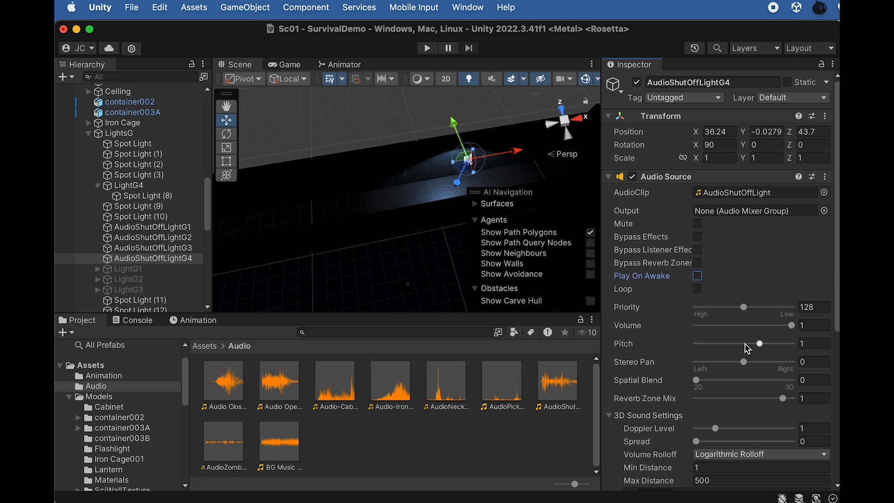
- Give AudioShutOffLightG4's audio source a spatial blend of 1 and a Linear Rolloff with a maximum distance of 200
{"action": "left_click_drag", "start_coordinate": [697, 381], "coordinate": [811, 377]}
{"action": "scroll", "coordinate": [726, 401], "scroll_direction": "down", "scroll_amount": 2}
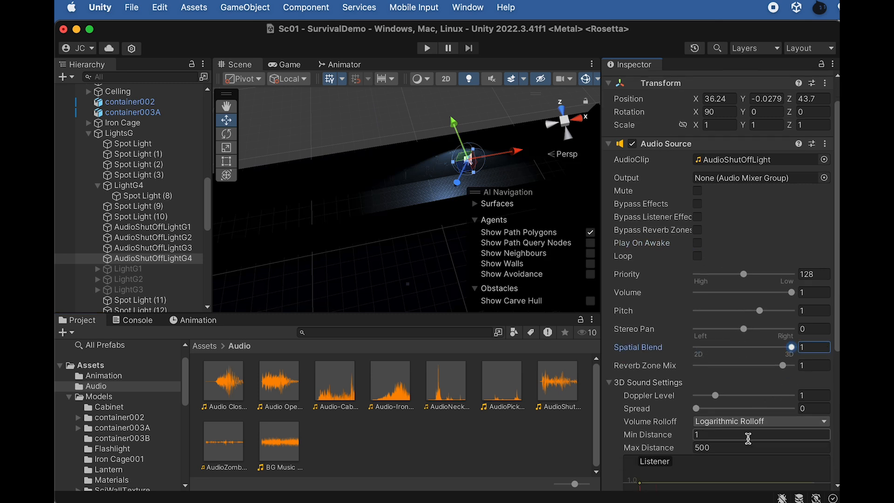
{"action": "left_click", "coordinate": [722, 410]}
{"action": "left_click", "coordinate": [726, 419]}
{"action": "left_click", "coordinate": [655, 428]}
{"action": "type", "text": "200"}
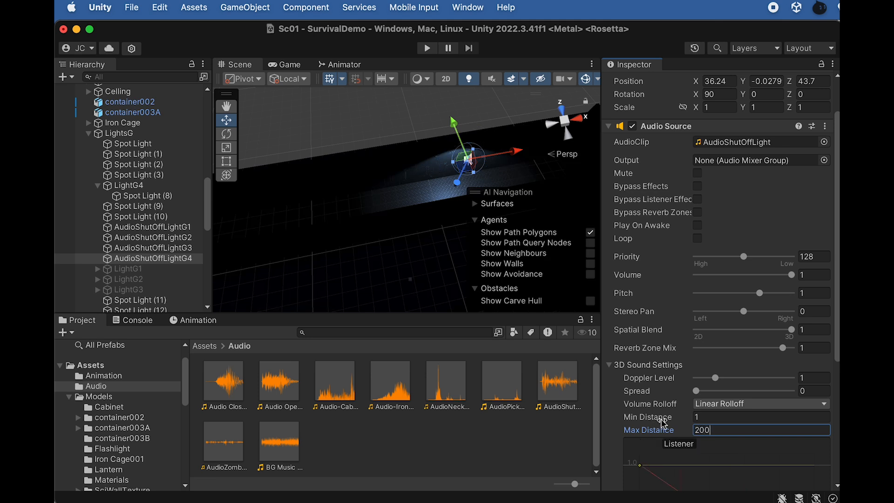
{"action": "left_click", "coordinate": [191, 258]}
{"action": "scroll", "coordinate": [670, 474], "scroll_direction": "down", "scroll_amount": 5}
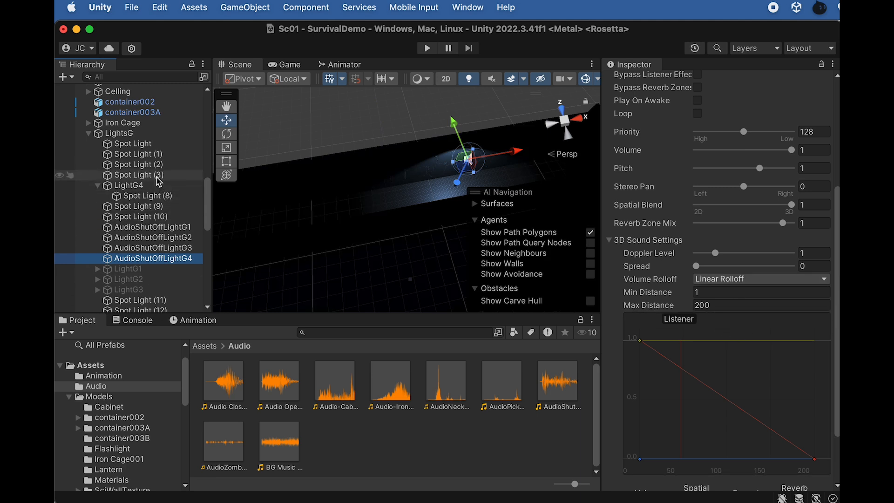
- Deactivate the LightG4 group and move it directly below LightG3 within LightsG
{"action": "left_click", "coordinate": [108, 185]}
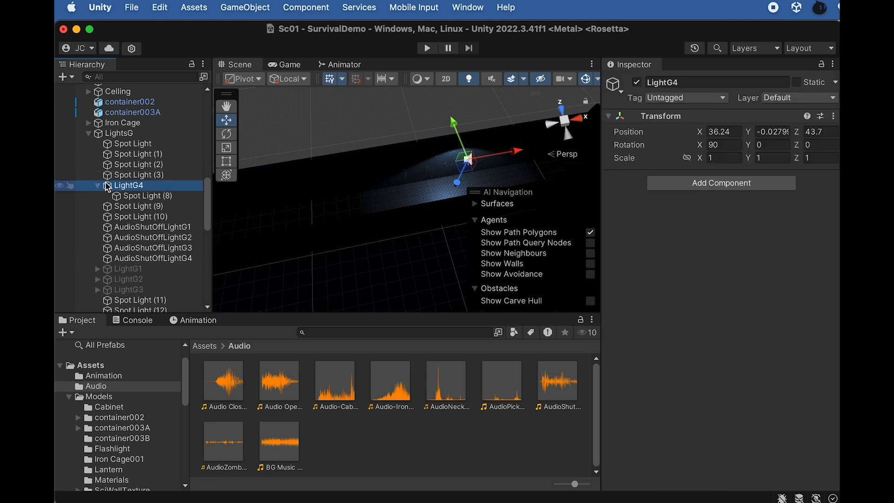
{"action": "left_click", "coordinate": [98, 185]}
{"action": "left_click", "coordinate": [637, 82]}
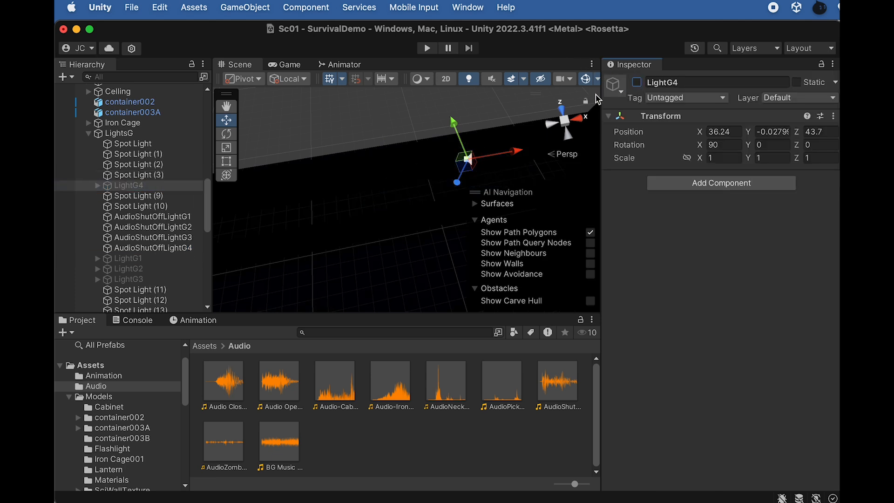
{"action": "left_click_drag", "start_coordinate": [158, 195], "coordinate": [158, 284]}
- Duplicate Spot Light (9) and move the copy along the corridor to the corner, at about Z 42.35
{"action": "scroll", "coordinate": [478, 144], "scroll_direction": "down", "scroll_amount": 2}
{"action": "middle_click_drag", "start_coordinate": [422, 145], "coordinate": [287, 171]}
{"action": "middle_click_drag", "start_coordinate": [347, 125], "coordinate": [337, 106]}
{"action": "scroll", "coordinate": [337, 105], "scroll_direction": "down", "scroll_amount": 2}
{"action": "left_click_drag", "start_coordinate": [392, 165], "coordinate": [360, 219], "text": "alt"}
{"action": "scroll", "coordinate": [363, 216], "scroll_direction": "up", "scroll_amount": 5}
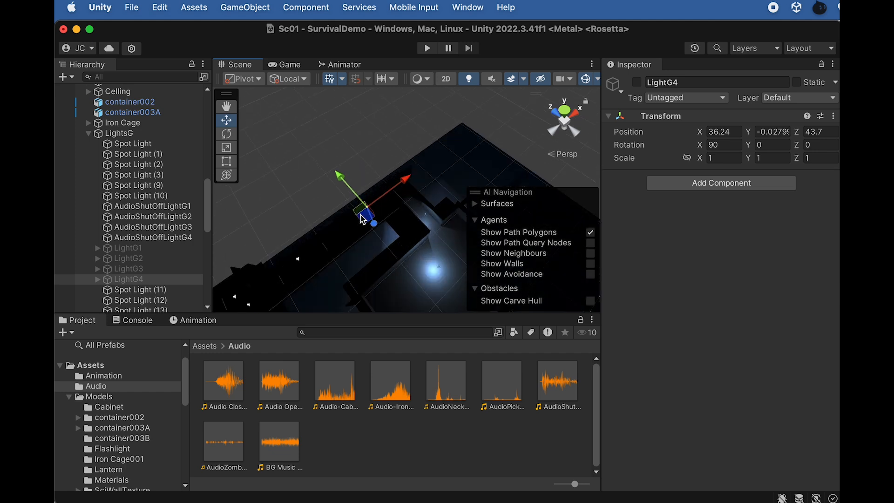
{"action": "left_click_drag", "start_coordinate": [368, 213], "coordinate": [407, 223], "text": "alt"}
{"action": "left_click_drag", "start_coordinate": [410, 191], "coordinate": [449, 205], "text": "alt"}
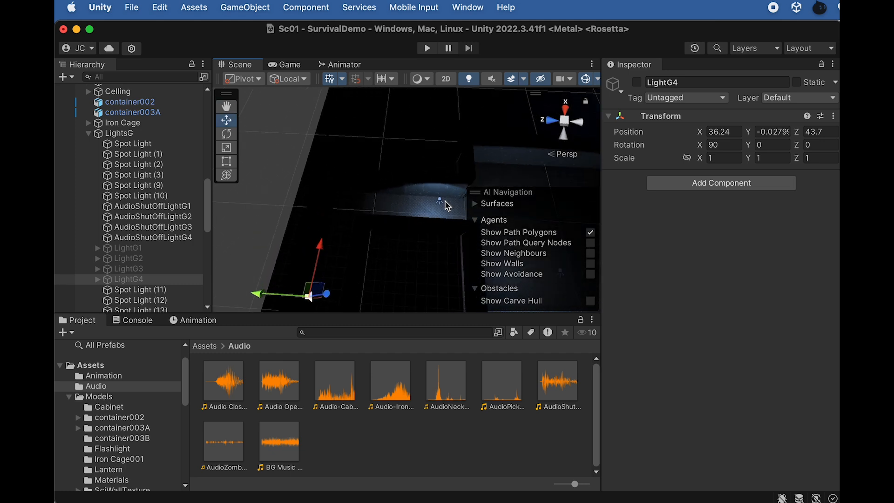
{"action": "left_click", "coordinate": [440, 201]}
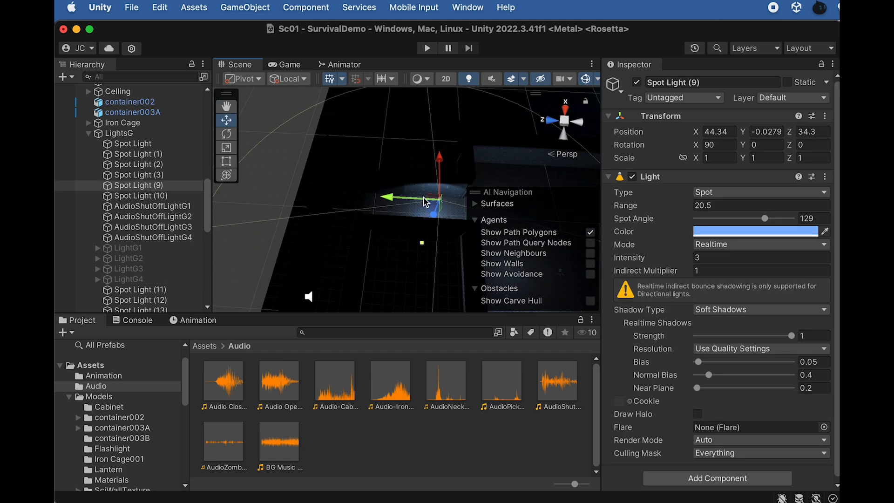
{"action": "key", "text": "super+d"}
{"action": "left_click_drag", "start_coordinate": [386, 197], "coordinate": [300, 196]}
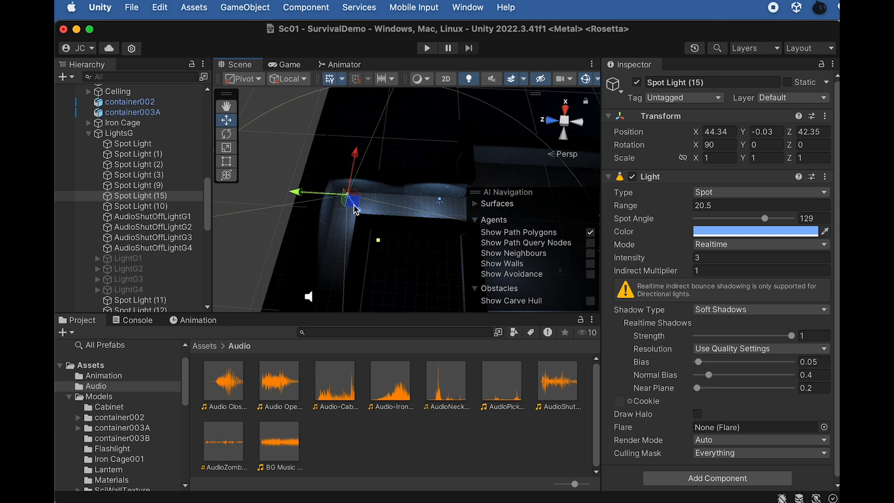
- Create an empty object named LightG5 at Spot Light (15) and make it that spot light's parent within LightsG
{"action": "scroll", "coordinate": [340, 250], "scroll_direction": "down", "scroll_amount": 4}
{"action": "left_click_drag", "start_coordinate": [358, 266], "coordinate": [168, 295], "text": "alt"}
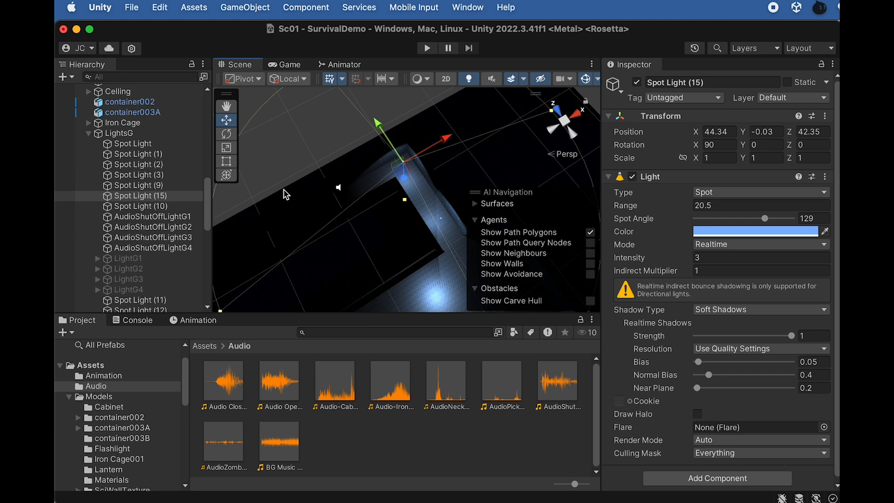
{"action": "left_click", "coordinate": [160, 196]}
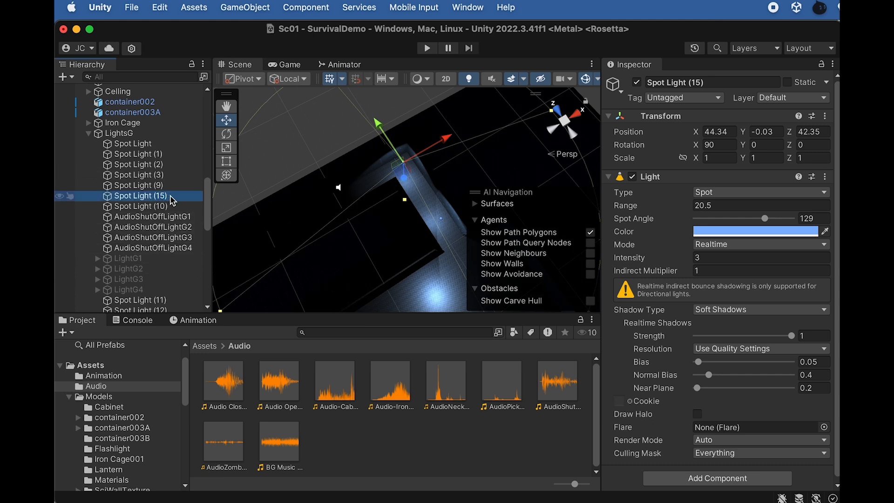
{"action": "right_click", "coordinate": [172, 200]}
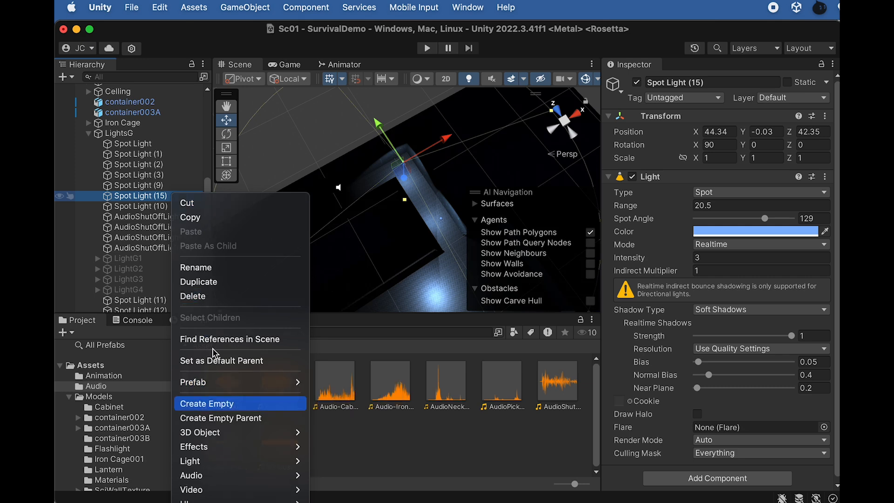
{"action": "left_click", "coordinate": [216, 403]}
{"action": "type", "text": "L"}
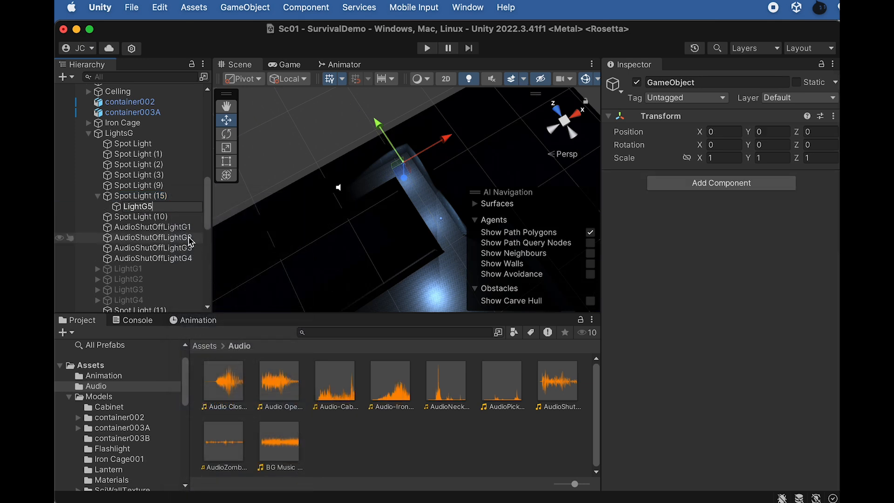
{"action": "type", "text": "ightG5"}
{"action": "key", "text": "Return"}
{"action": "left_click_drag", "start_coordinate": [126, 206], "coordinate": [122, 196]}
{"action": "left_click", "coordinate": [121, 196]}
- Create an empty object named AudioShutOffLightG5 inside LightG5 and move it out to directly below AudioShutOffLightG4
{"action": "right_click", "coordinate": [126, 196]}
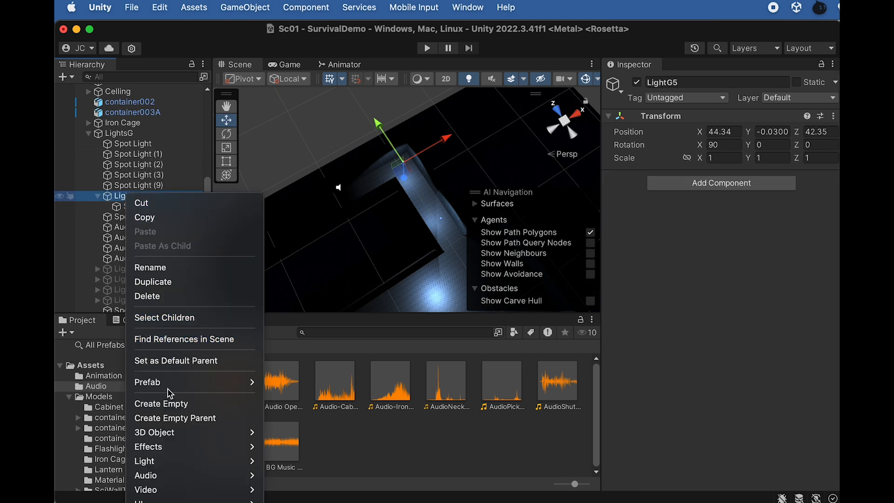
{"action": "left_click", "coordinate": [170, 404]}
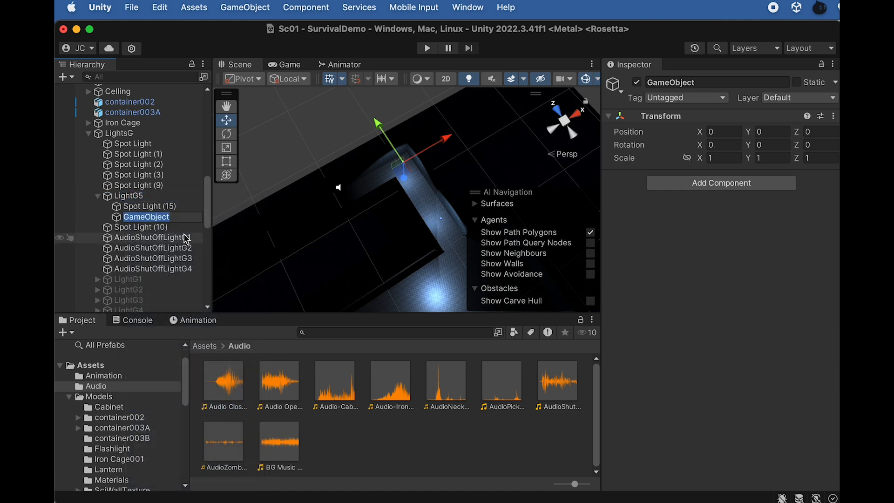
{"action": "left_click", "coordinate": [177, 269]}
{"action": "left_click", "coordinate": [148, 217]}
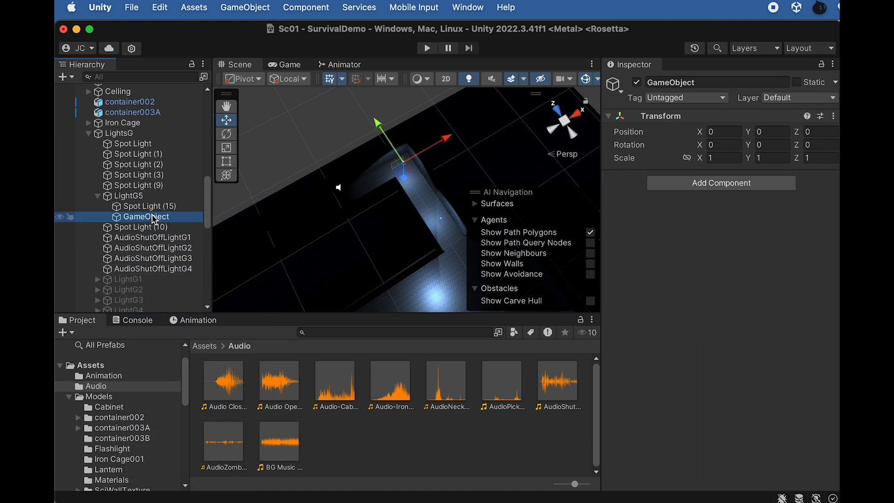
{"action": "key", "text": "Return"}
{"action": "type", "text": "AudioShutOffLightG4"}
{"action": "key", "text": "BackSpace"}
{"action": "type", "text": "5"}
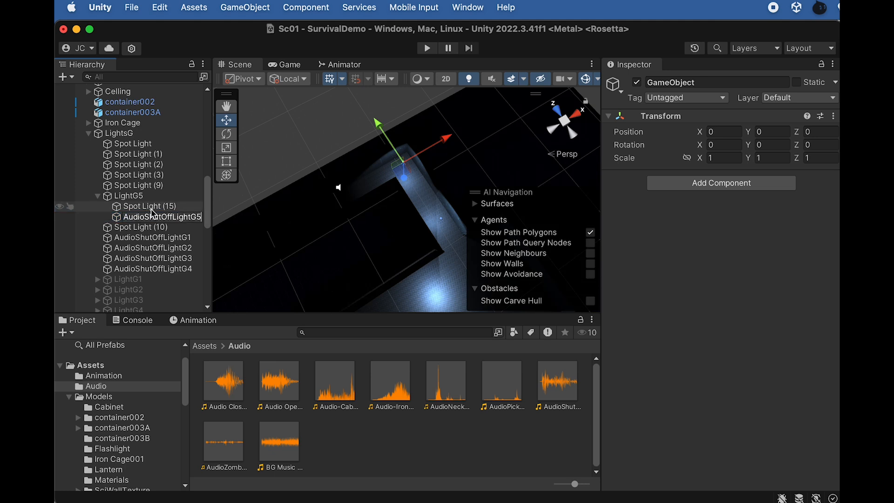
{"action": "left_click", "coordinate": [145, 207]}
{"action": "left_click", "coordinate": [143, 216]}
{"action": "left_click_drag", "start_coordinate": [148, 218], "coordinate": [163, 274]}
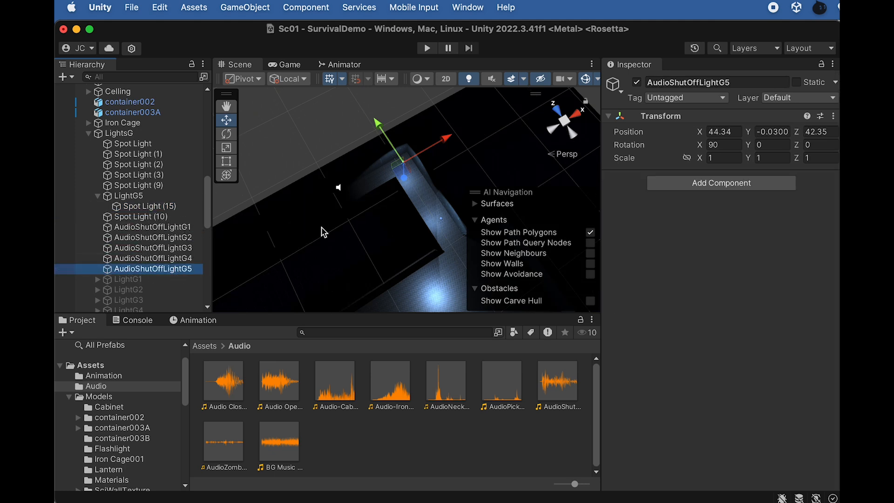
{"action": "key", "text": "Return"}
- Add the AudioShutOffLight clip to AudioShutOffLightG5 as an audio source, with Play On Awake disabled and a spatial blend of 1
{"action": "left_click_drag", "start_coordinate": [557, 383], "coordinate": [718, 254]}
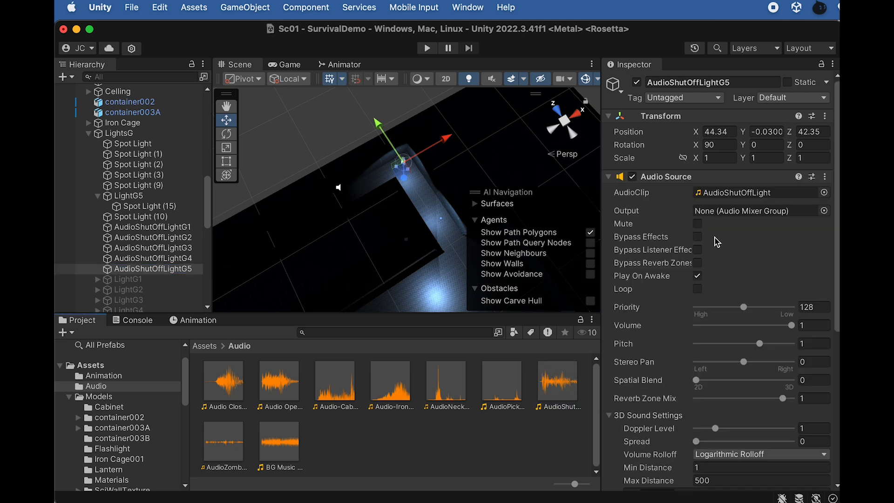
{"action": "left_click", "coordinate": [697, 276]}
{"action": "left_click_drag", "start_coordinate": [693, 381], "coordinate": [793, 379]}
- Give AudioShutOffLightG5's audio source a Linear Rolloff with a maximum distance of 200
{"action": "left_click", "coordinate": [746, 455]}
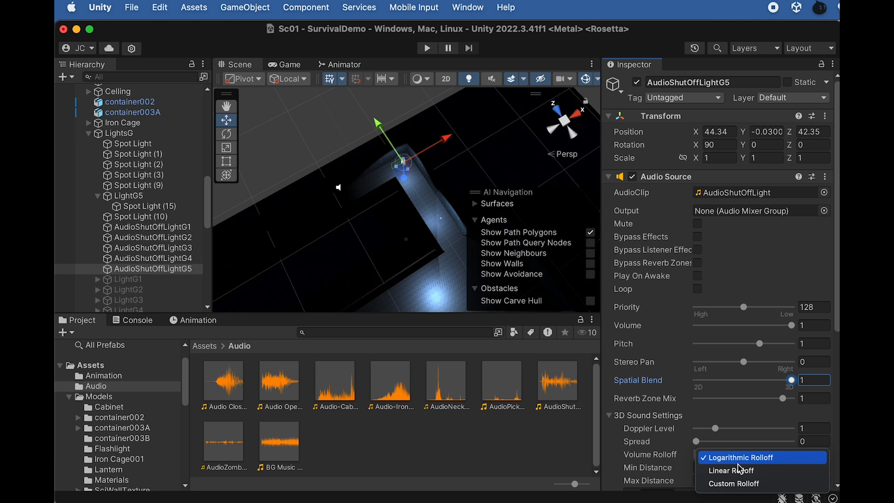
{"action": "left_click", "coordinate": [740, 471]}
{"action": "scroll", "coordinate": [724, 467], "scroll_direction": "down", "scroll_amount": 1}
{"action": "left_click", "coordinate": [686, 459]}
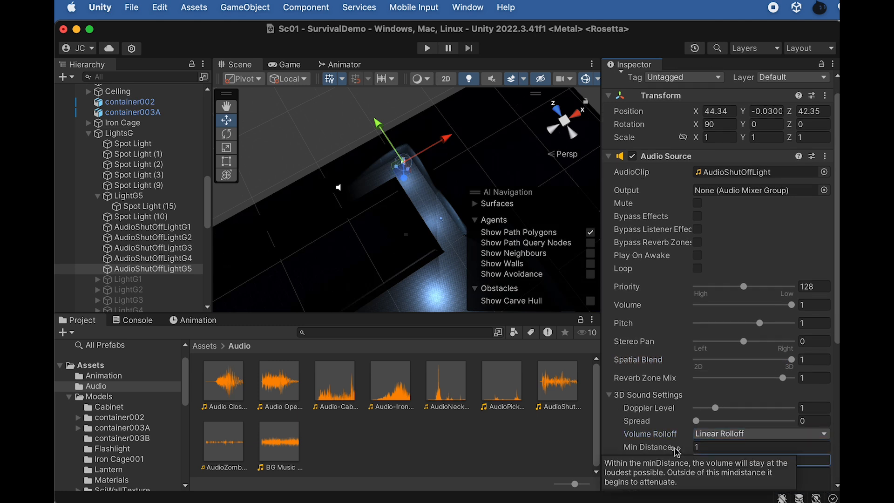
{"action": "left_click_drag", "start_coordinate": [716, 451], "coordinate": [676, 452]}
{"action": "left_click", "coordinate": [711, 458]}
{"action": "left_click", "coordinate": [186, 270]}
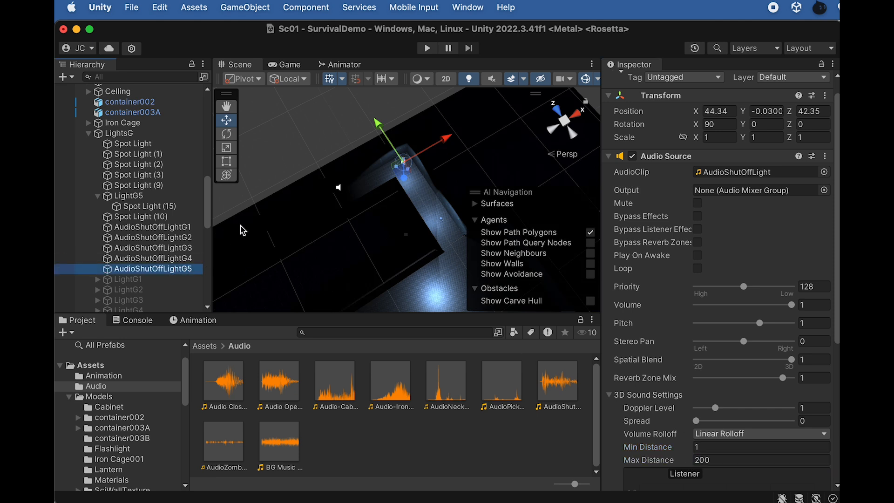
- Move the FPSController near the shut-off trigger, to about X 13.04 and Z 40.99
{"action": "scroll", "coordinate": [429, 190], "scroll_direction": "down", "scroll_amount": 2}
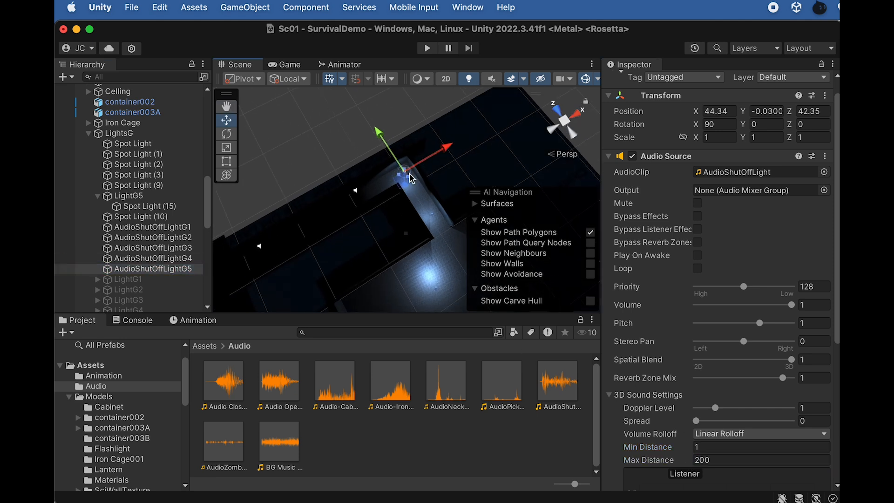
{"action": "left_click_drag", "start_coordinate": [429, 201], "coordinate": [330, 195], "text": "alt"}
{"action": "middle_click_drag", "start_coordinate": [329, 196], "coordinate": [385, 148]}
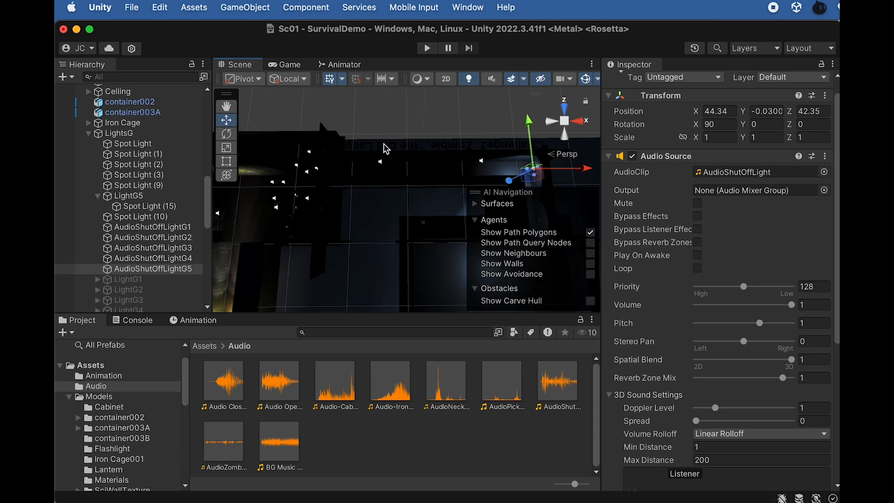
{"action": "scroll", "coordinate": [373, 159], "scroll_direction": "down", "scroll_amount": 2}
{"action": "scroll", "coordinate": [285, 261], "scroll_direction": "down", "scroll_amount": 1}
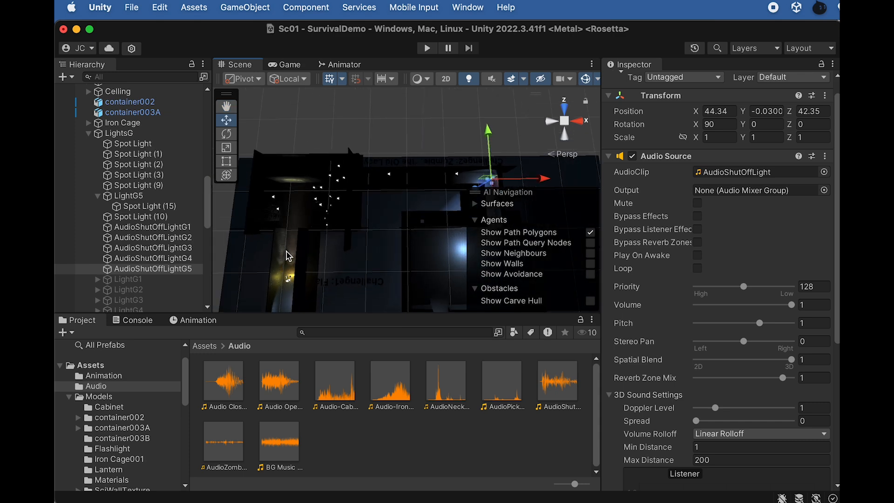
{"action": "scroll", "coordinate": [130, 138], "scroll_direction": "up", "scroll_amount": 15}
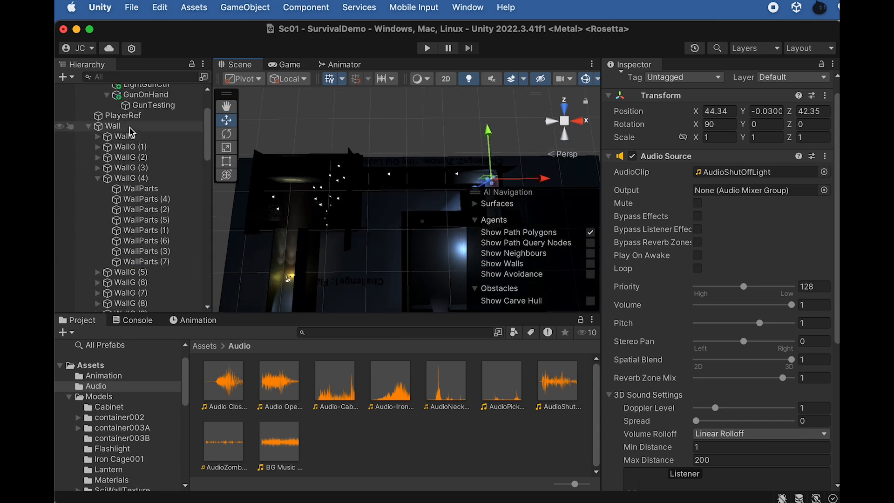
{"action": "left_click", "coordinate": [130, 131]}
{"action": "left_click_drag", "start_coordinate": [291, 232], "coordinate": [300, 156]}
{"action": "left_click_drag", "start_coordinate": [342, 200], "coordinate": [367, 201]}
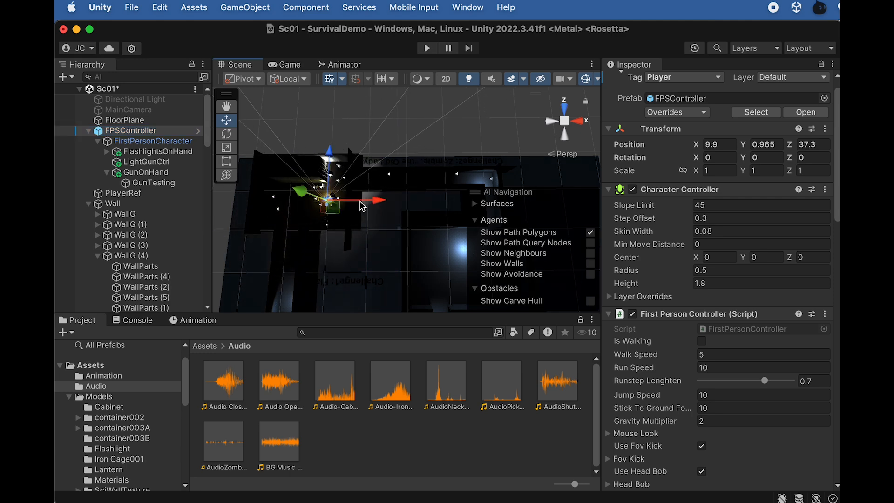
{"action": "key", "text": "f"}
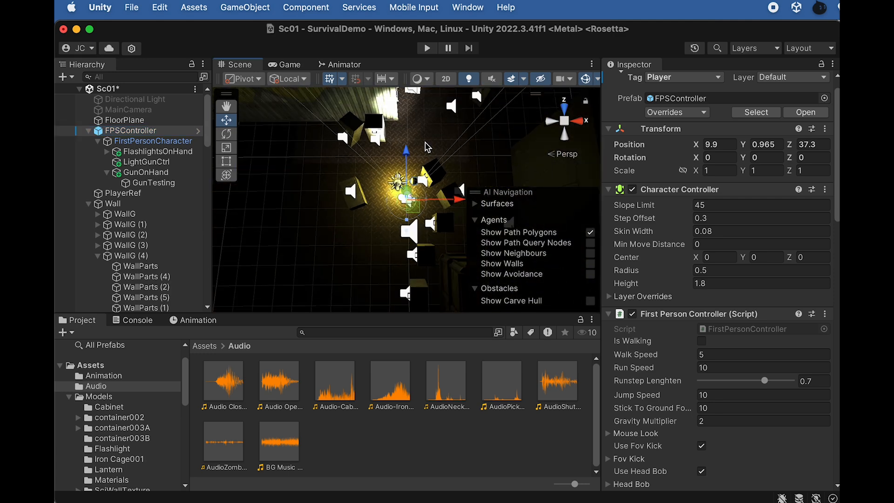
{"action": "left_click_drag", "start_coordinate": [407, 158], "coordinate": [407, 113]}
{"action": "middle_click_drag", "start_coordinate": [466, 112], "coordinate": [301, 229]}
{"action": "left_click_drag", "start_coordinate": [329, 219], "coordinate": [374, 219]}
{"action": "left_click_drag", "start_coordinate": [328, 173], "coordinate": [329, 158]}
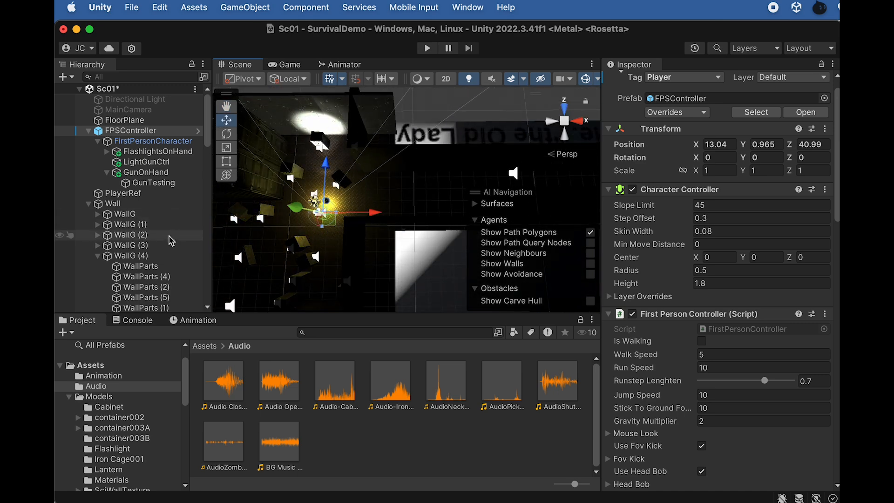
- Select TriggerShutOffLights to check where it lies relative to the FPSController
{"action": "scroll", "coordinate": [169, 237], "scroll_direction": "down", "scroll_amount": 15}
{"action": "scroll", "coordinate": [163, 275], "scroll_direction": "down", "scroll_amount": 12}
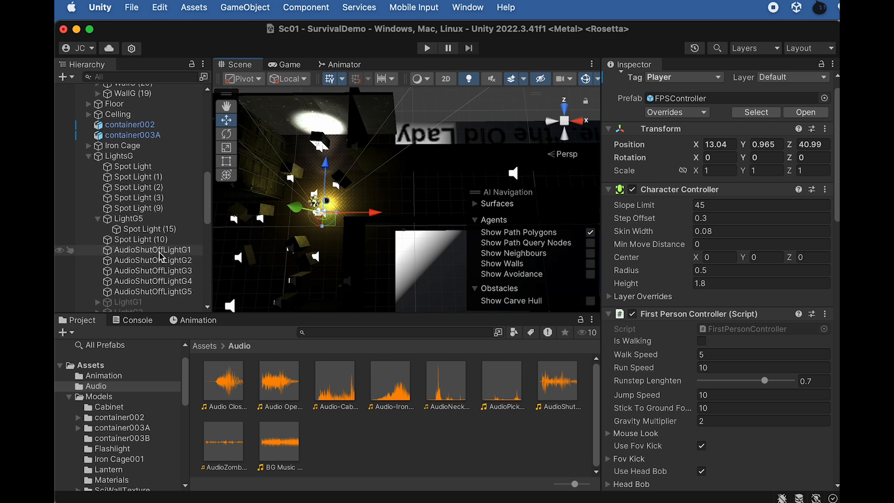
{"action": "scroll", "coordinate": [160, 262], "scroll_direction": "down", "scroll_amount": 3}
{"action": "left_click", "coordinate": [153, 285]}
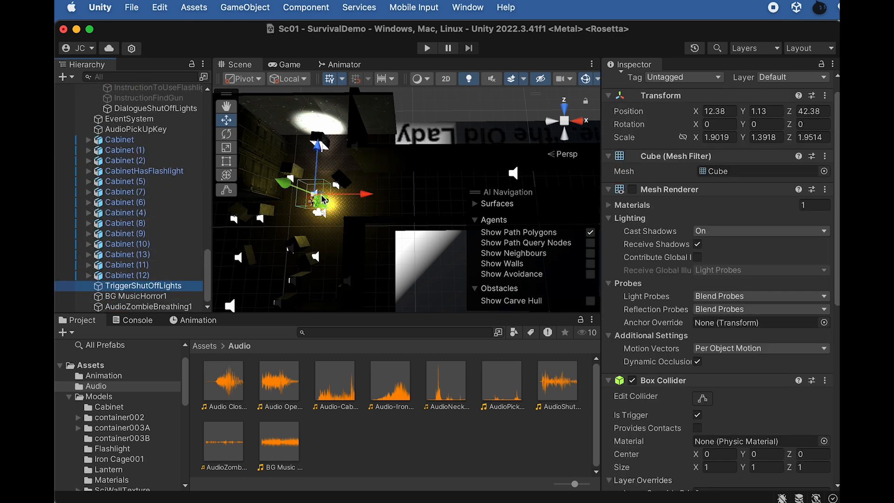
- Try a maximum distance of 60 for AudioShutOffLightG5's audio source and settle on 50
{"action": "scroll", "coordinate": [163, 228], "scroll_direction": "up", "scroll_amount": 15}
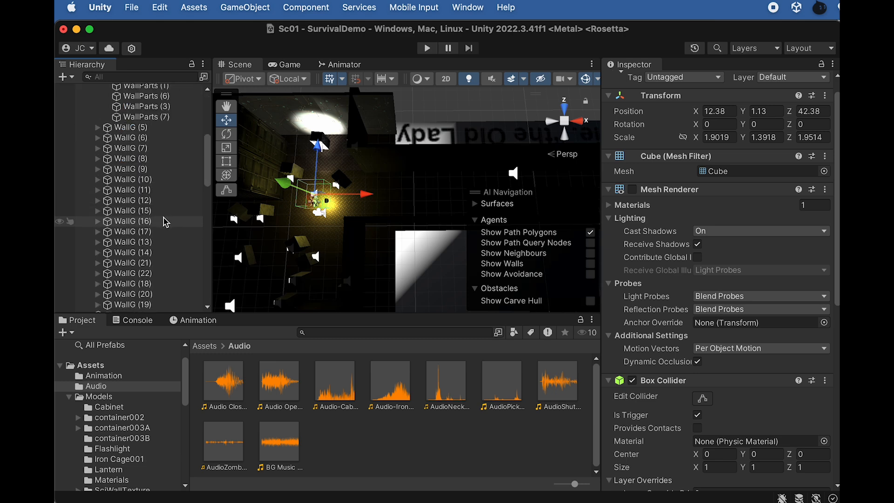
{"action": "scroll", "coordinate": [162, 227], "scroll_direction": "down", "scroll_amount": 5}
{"action": "left_click", "coordinate": [158, 260]}
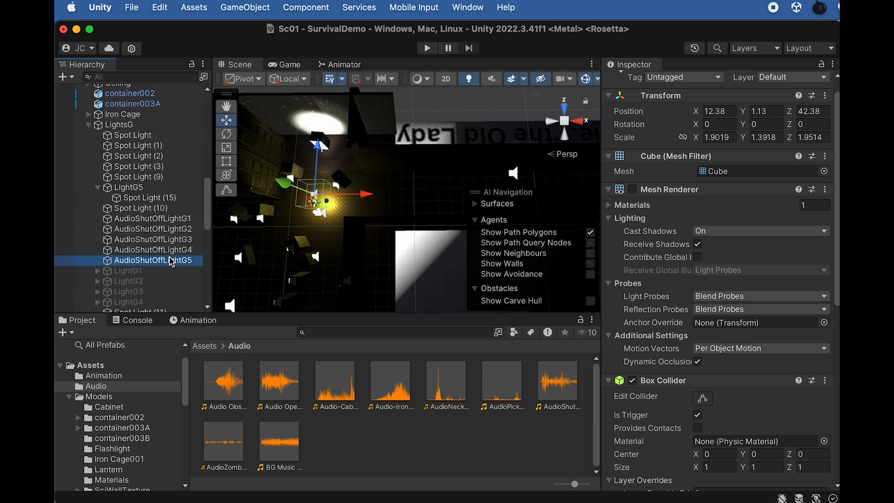
{"action": "key", "text": "f"}
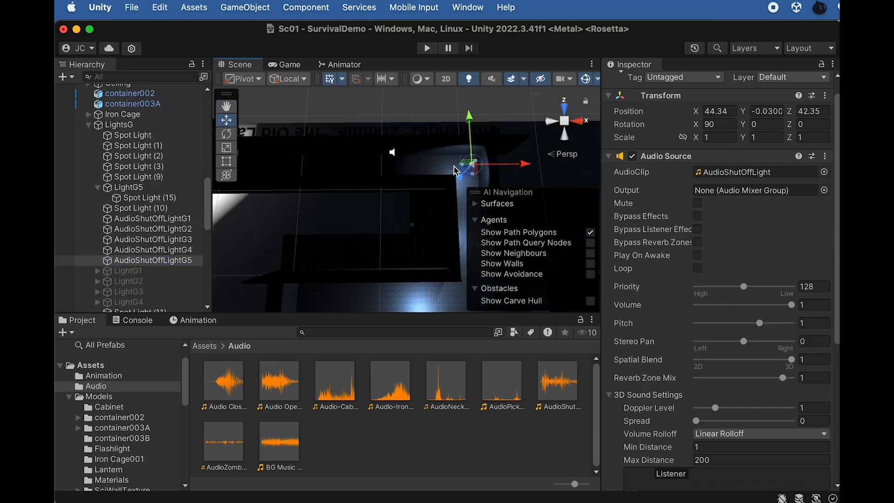
{"action": "scroll", "coordinate": [614, 298], "scroll_direction": "down", "scroll_amount": 10}
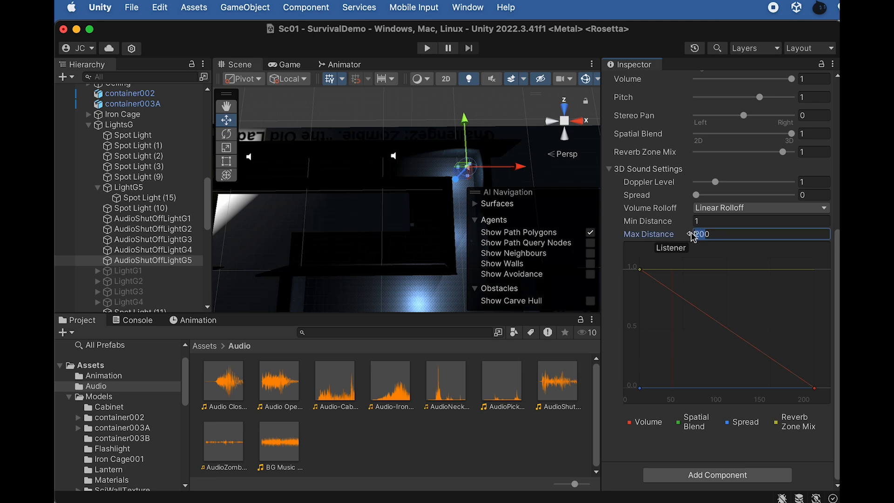
{"action": "type", "text": "60"}
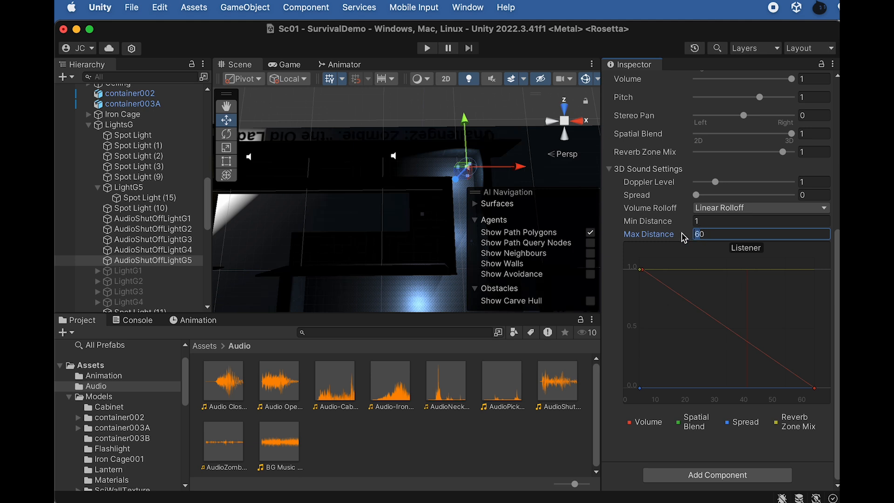
{"action": "type", "text": "5"}
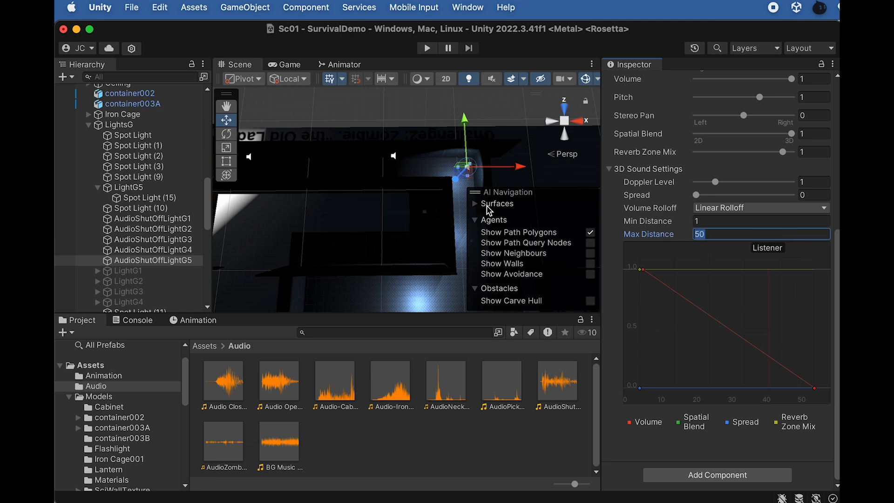
{"action": "scroll", "coordinate": [356, 172], "scroll_direction": "down", "scroll_amount": 5}
{"action": "middle_click_drag", "start_coordinate": [332, 178], "coordinate": [392, 175]}
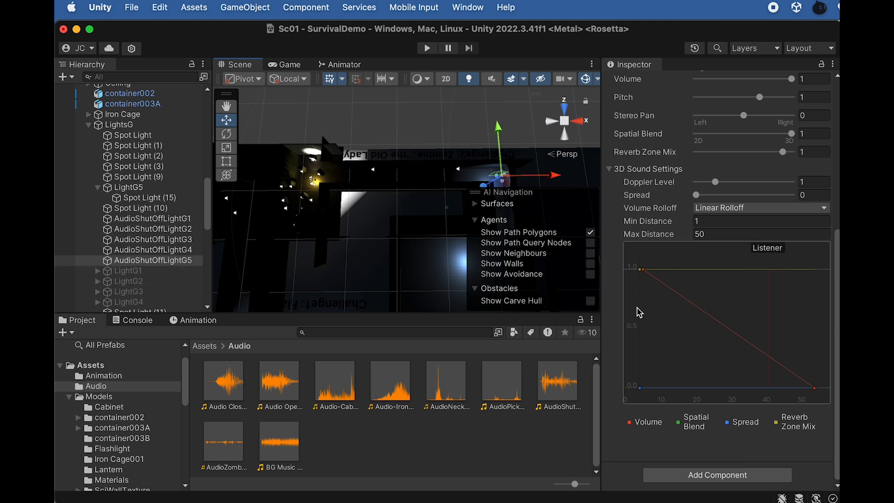
- Set the maximum distance of the audio sources on AudioShutOffLightG1 through AudioShutOffLightG4 to 50
{"action": "left_click", "coordinate": [178, 252]}
{"action": "left_click", "coordinate": [186, 219], "text": "shift"}
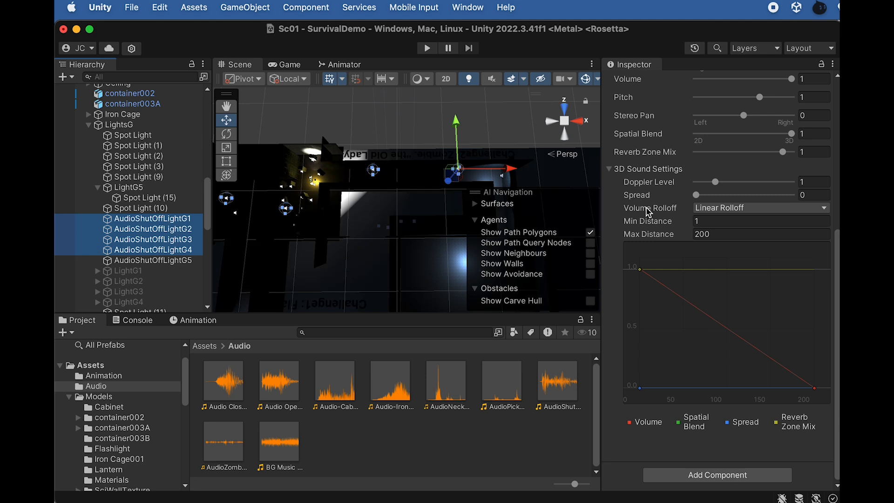
{"action": "left_click", "coordinate": [667, 234]}
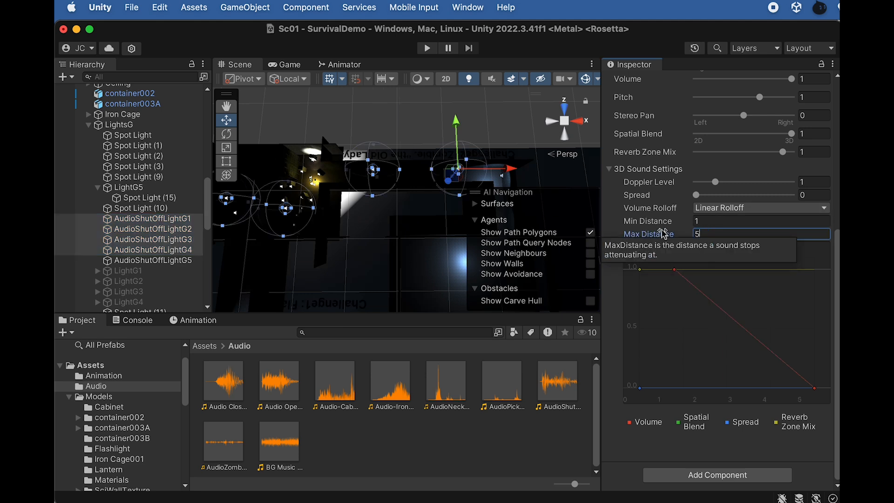
{"action": "type", "text": "50"}
- Check where the listener falls on the rolloff curve of each audio source from AudioShutOffLightG1 to AudioShutOffLightG5
{"action": "left_click", "coordinate": [187, 222]}
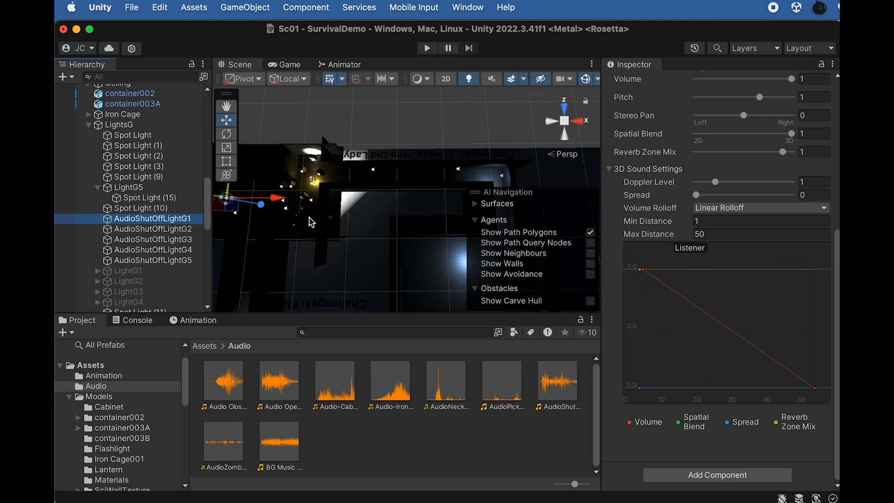
{"action": "left_click", "coordinate": [191, 229]}
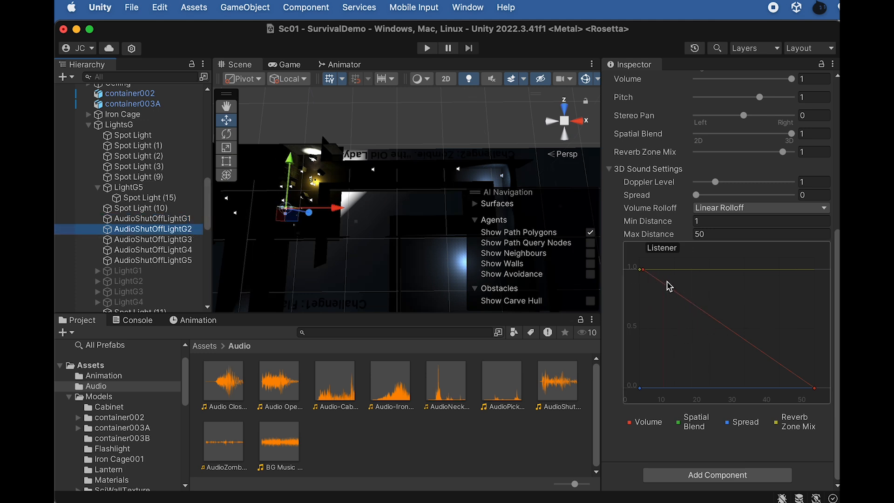
{"action": "left_click", "coordinate": [191, 239]}
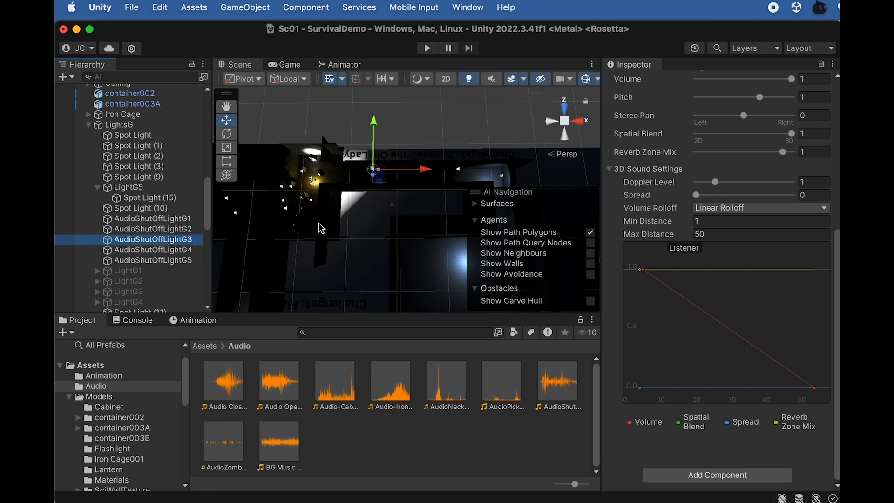
{"action": "left_click", "coordinate": [192, 250]}
{"action": "key", "text": "Down"}
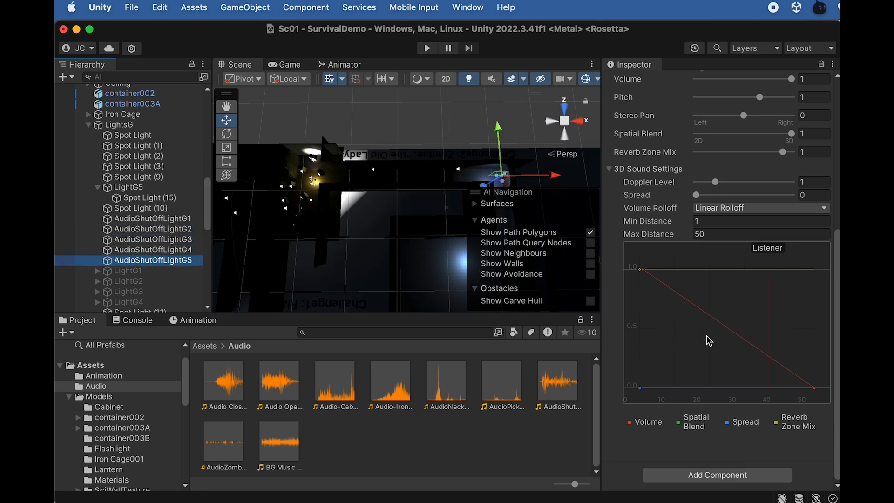
- Collapse the LightG5 group and place it directly after LightG4 in the LightsG hierarchy
{"action": "left_click", "coordinate": [97, 187]}
{"action": "left_click", "coordinate": [131, 189]}
{"action": "left_click_drag", "start_coordinate": [130, 191], "coordinate": [147, 294]}
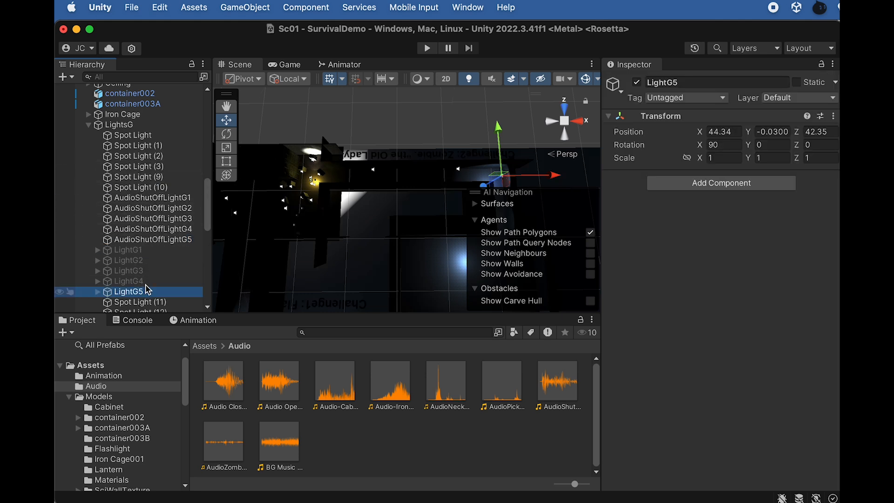
- Reactivate the LightG1, LightG2, LightG3 and LightG4 groups together
{"action": "left_click", "coordinate": [137, 281]}
{"action": "left_click", "coordinate": [131, 250], "text": "shift"}
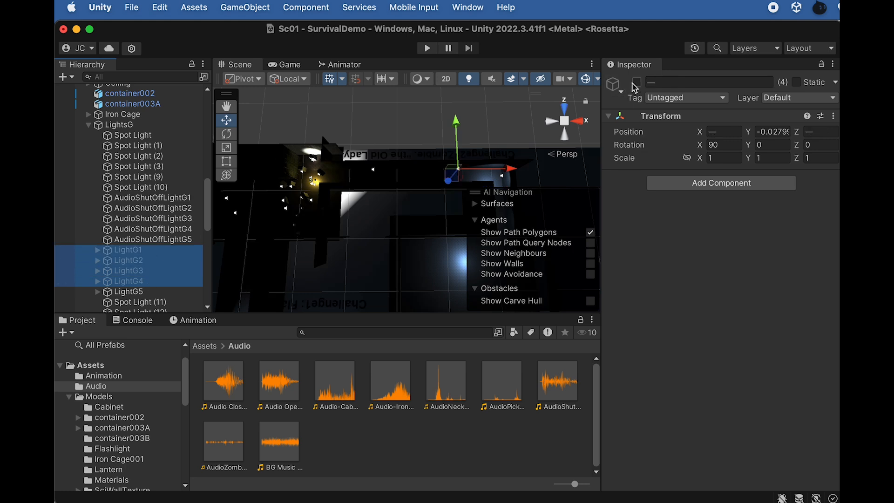
{"action": "left_click", "coordinate": [139, 197]}
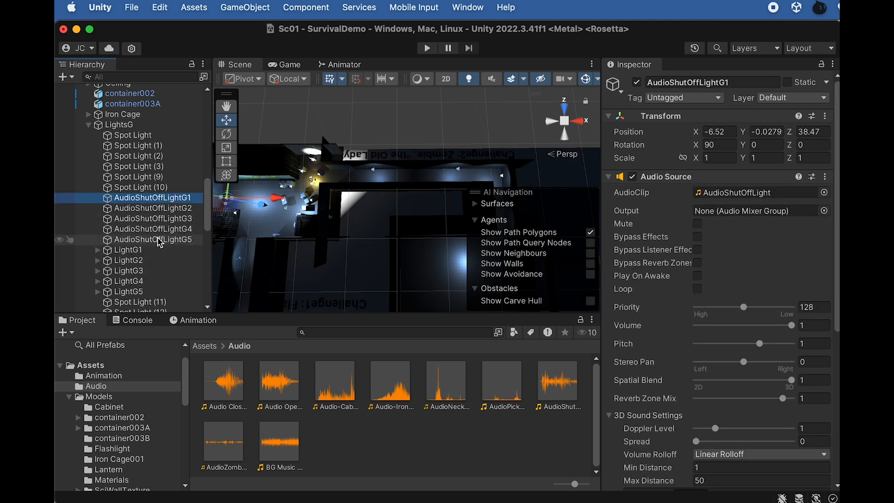
{"action": "left_click", "coordinate": [158, 240]}
- Assign the LightG1 to LightG5 groups to the matching Light G1 to G5 slots of the Shut Off Celling Lights script on TriggerShutOffLights
{"action": "scroll", "coordinate": [156, 232], "scroll_direction": "down", "scroll_amount": 5}
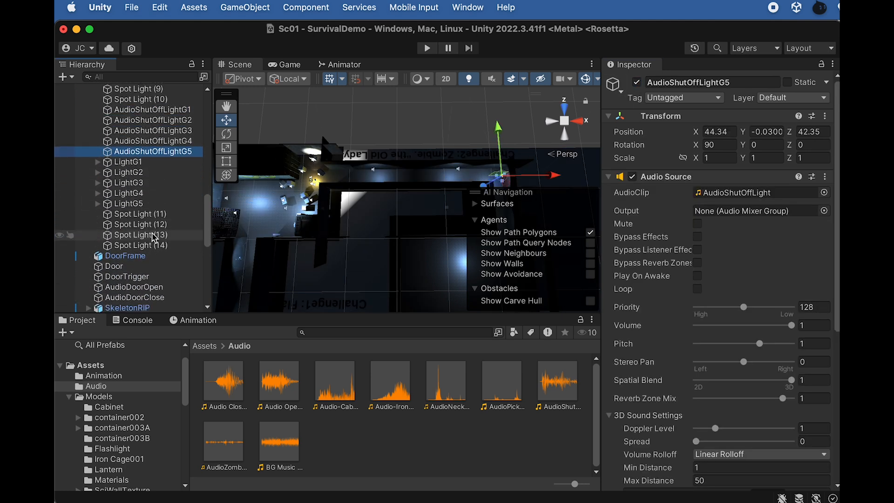
{"action": "scroll", "coordinate": [154, 238], "scroll_direction": "down", "scroll_amount": 6}
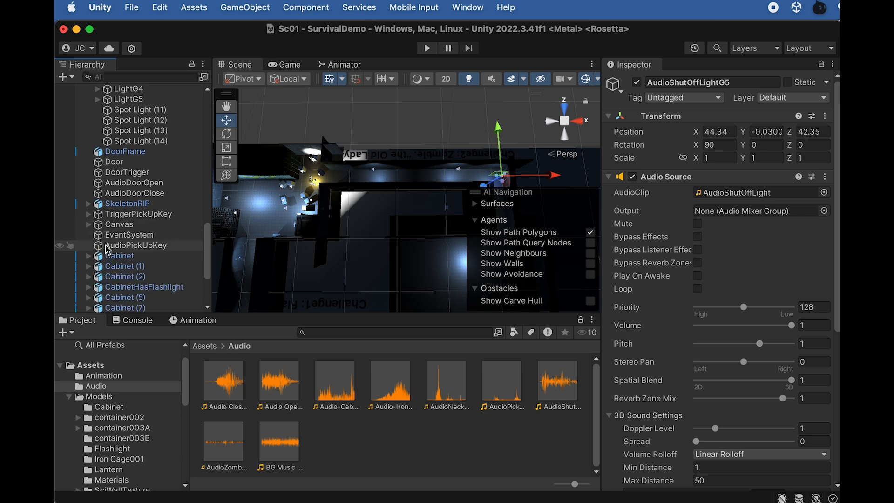
{"action": "scroll", "coordinate": [135, 257], "scroll_direction": "down", "scroll_amount": 7}
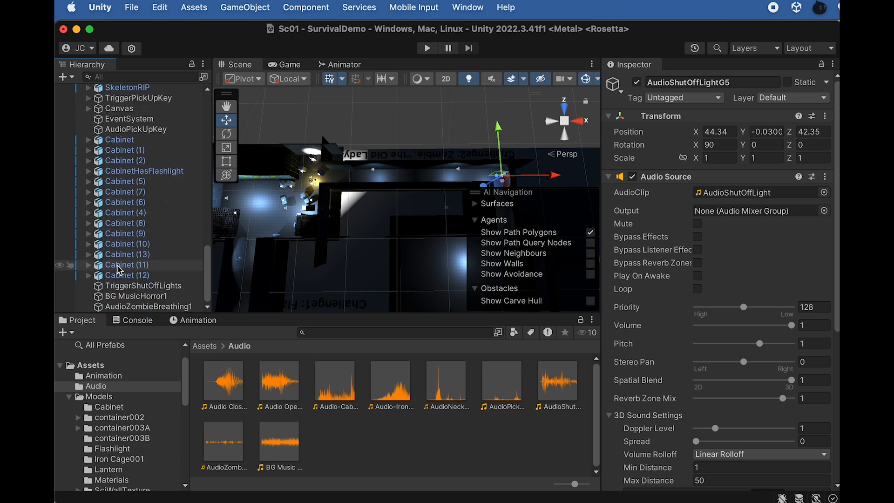
{"action": "left_click", "coordinate": [156, 278]}
{"action": "left_click", "coordinate": [159, 286]}
{"action": "key", "text": "f"}
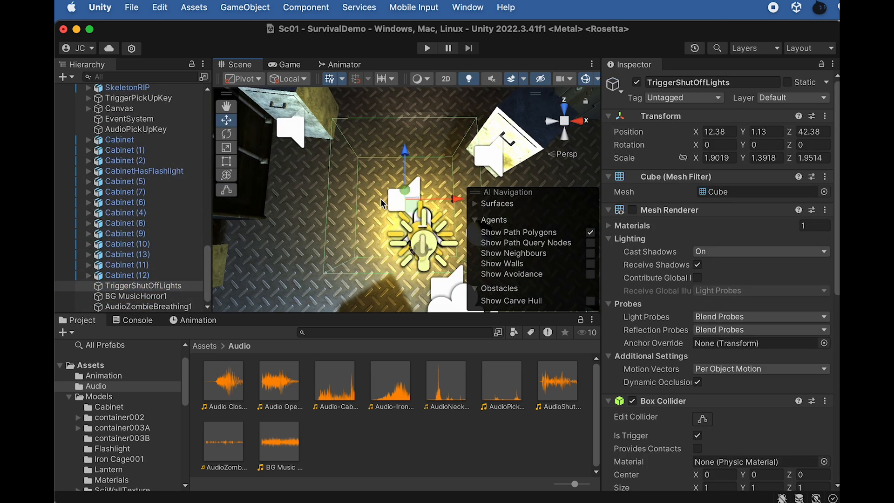
{"action": "scroll", "coordinate": [183, 200], "scroll_direction": "up", "scroll_amount": 8}
{"action": "scroll", "coordinate": [183, 200], "scroll_direction": "up", "scroll_amount": 8}
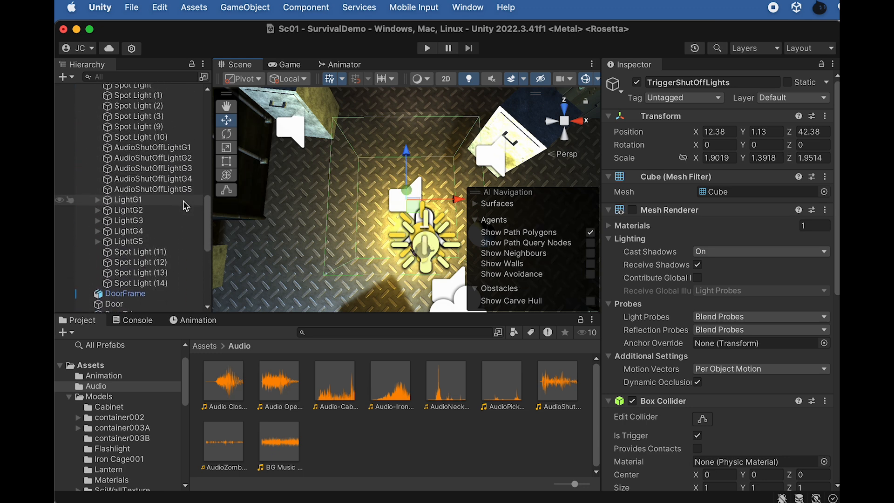
{"action": "scroll", "coordinate": [708, 321], "scroll_direction": "down", "scroll_amount": 15}
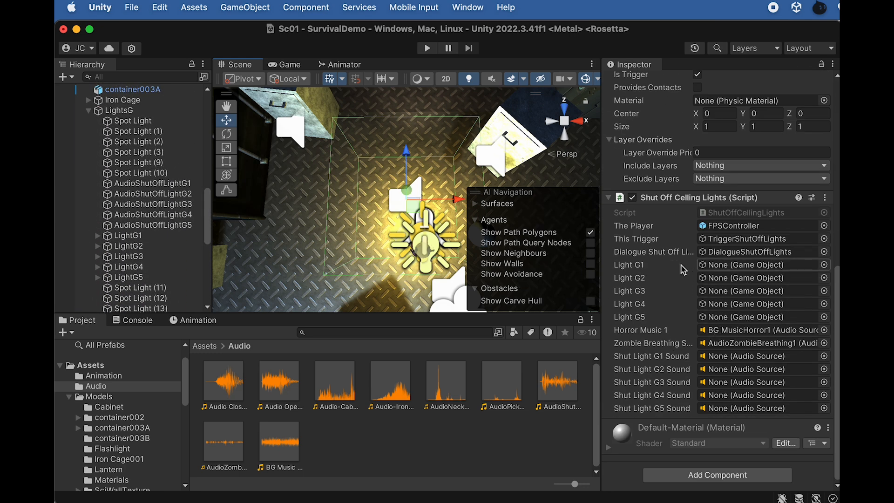
{"action": "scroll", "coordinate": [150, 243], "scroll_direction": "down", "scroll_amount": 1}
{"action": "scroll", "coordinate": [150, 243], "scroll_direction": "down", "scroll_amount": 1}
{"action": "left_click_drag", "start_coordinate": [122, 215], "coordinate": [738, 263]}
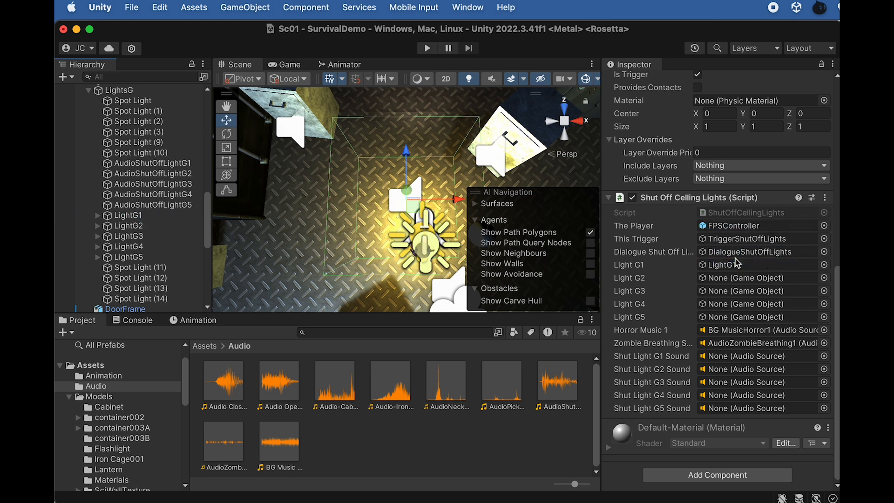
{"action": "left_click_drag", "start_coordinate": [122, 226], "coordinate": [765, 279]}
{"action": "left_click_drag", "start_coordinate": [122, 236], "coordinate": [725, 295]}
{"action": "left_click_drag", "start_coordinate": [122, 246], "coordinate": [733, 321]}
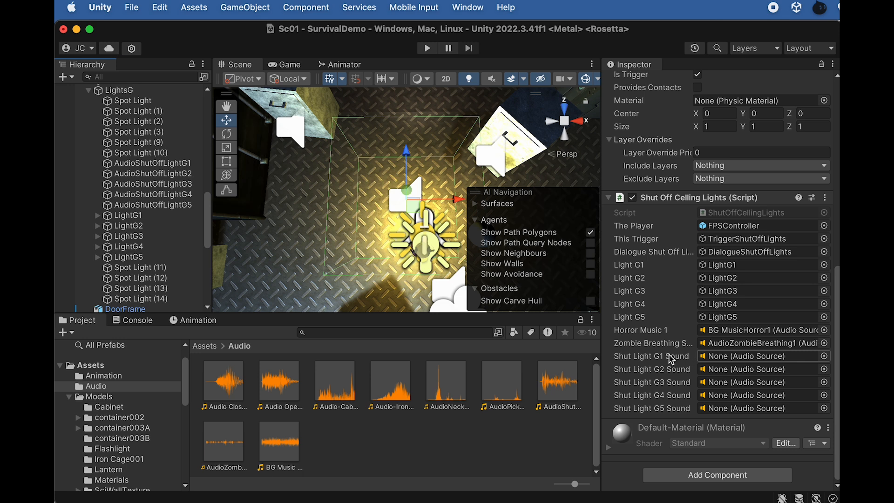
- Assign AudioShutOffLightG1 to AudioShutOffLightG5 to the script's matching Shut Light G1 to G5 Sound slots
{"action": "left_click_drag", "start_coordinate": [131, 163], "coordinate": [717, 358]}
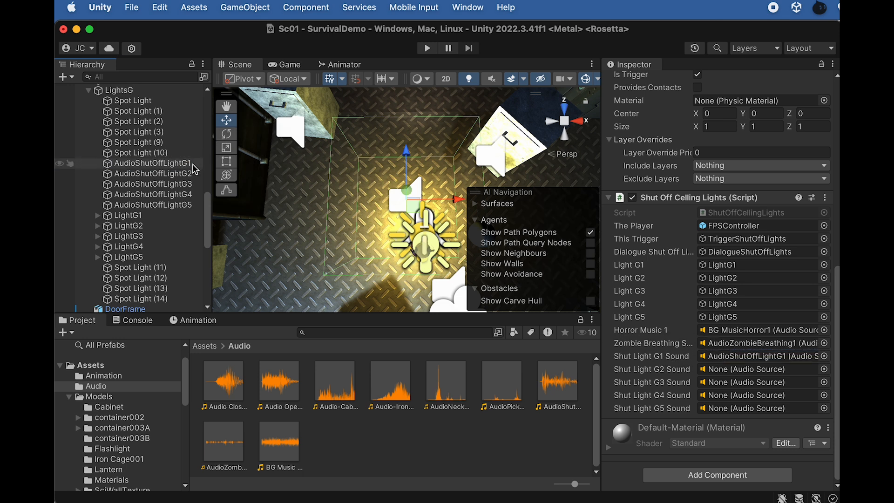
{"action": "left_click_drag", "start_coordinate": [186, 173], "coordinate": [731, 369]}
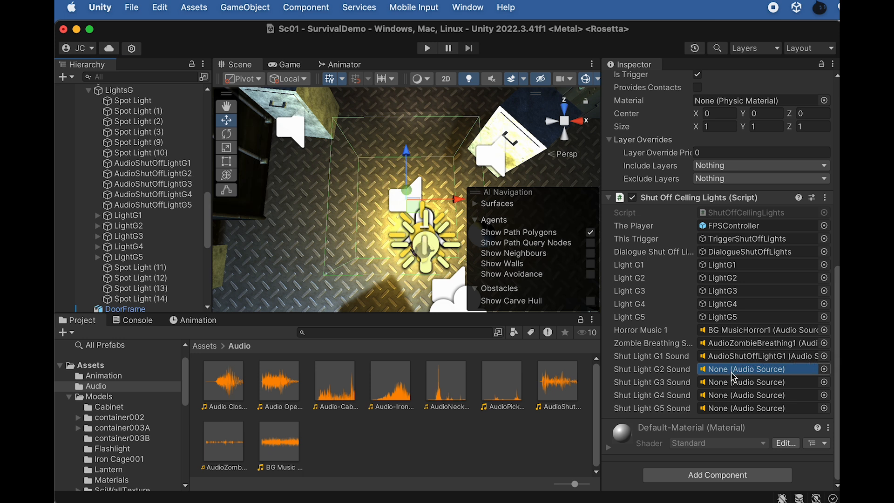
{"action": "left_click_drag", "start_coordinate": [173, 188], "coordinate": [727, 381]}
{"action": "left_click_drag", "start_coordinate": [181, 194], "coordinate": [745, 395]}
{"action": "left_click_drag", "start_coordinate": [153, 205], "coordinate": [721, 408]}
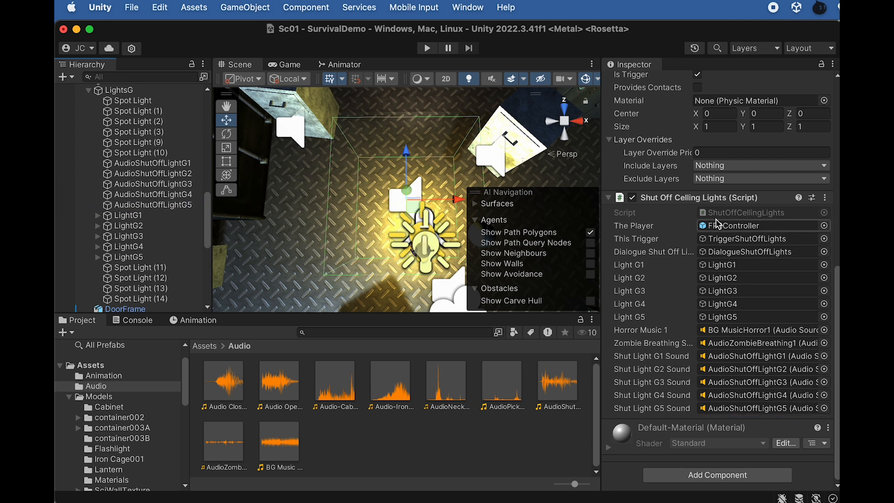
- Deactivate LightG1 to LightG4 to check which ceiling lights in the level are still lit
{"action": "left_click", "coordinate": [135, 257]}
{"action": "key", "text": "f"}
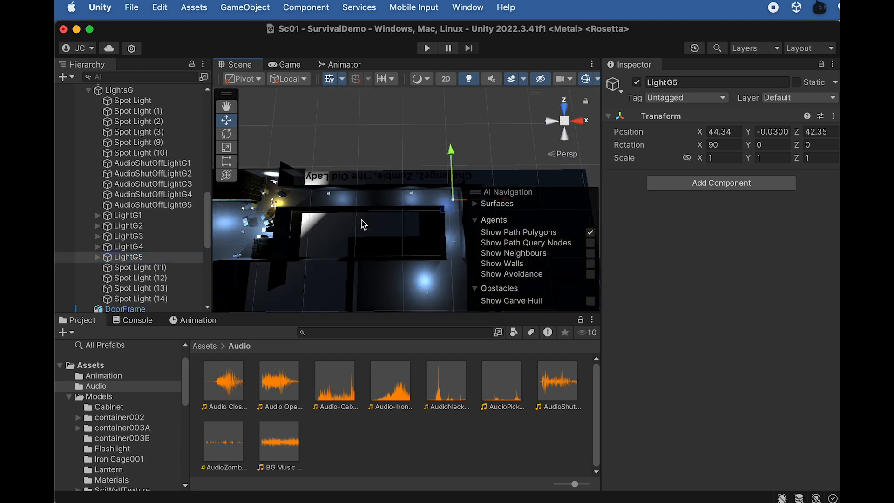
{"action": "left_click", "coordinate": [141, 216]}
{"action": "left_click", "coordinate": [145, 247], "text": "shift"}
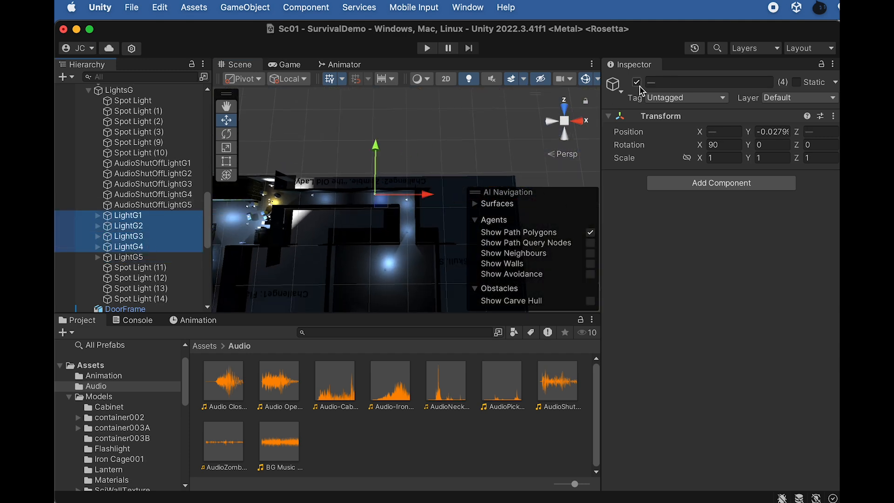
{"action": "left_click", "coordinate": [637, 82]}
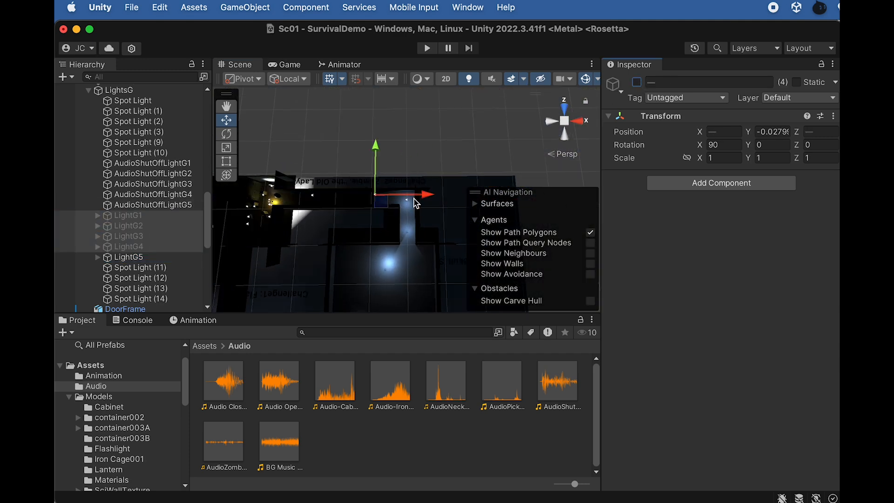
{"action": "left_click", "coordinate": [128, 257]}
{"action": "right_click_drag", "start_coordinate": [412, 226], "coordinate": [315, 242], "text": "alt"}
{"action": "left_click_drag", "start_coordinate": [315, 242], "coordinate": [429, 264], "text": "alt"}
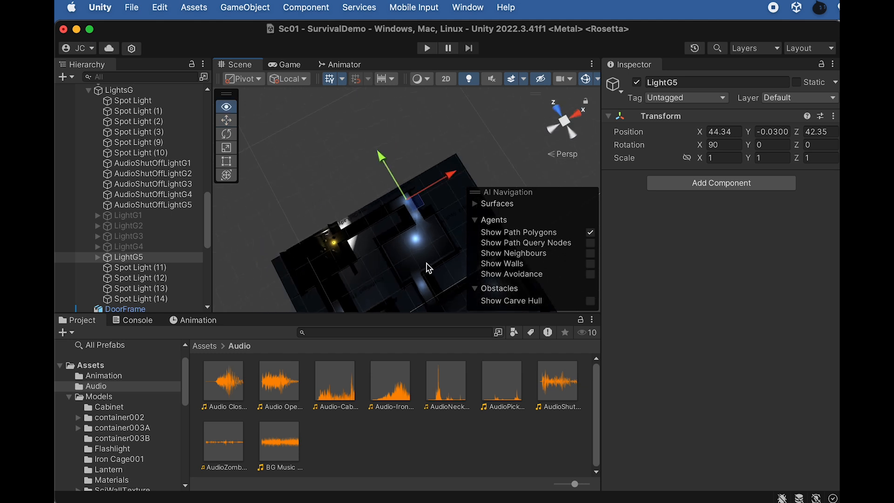
{"action": "middle_click_drag", "start_coordinate": [429, 263], "coordinate": [361, 194]}
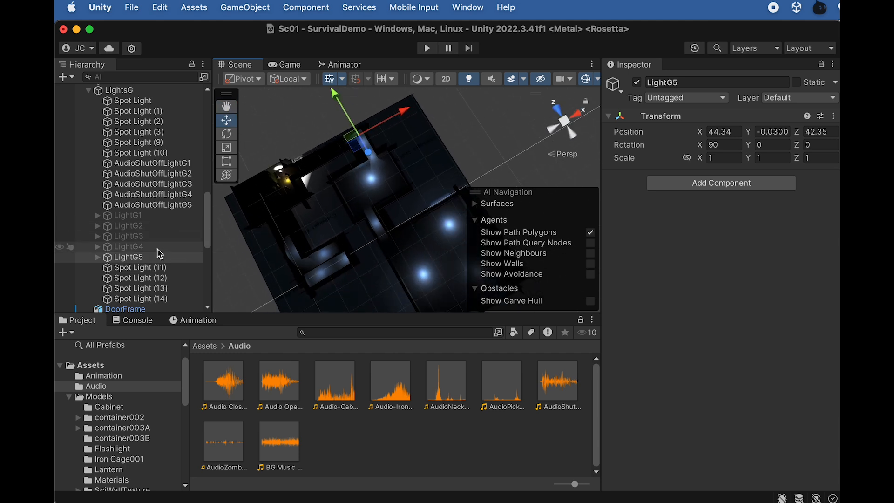
- Move Spot Light (11) to (14), Spot Light, and Spot Light (1), (2), (3), (9) and (10) into the LightG5 group
{"action": "left_click", "coordinate": [153, 271]}
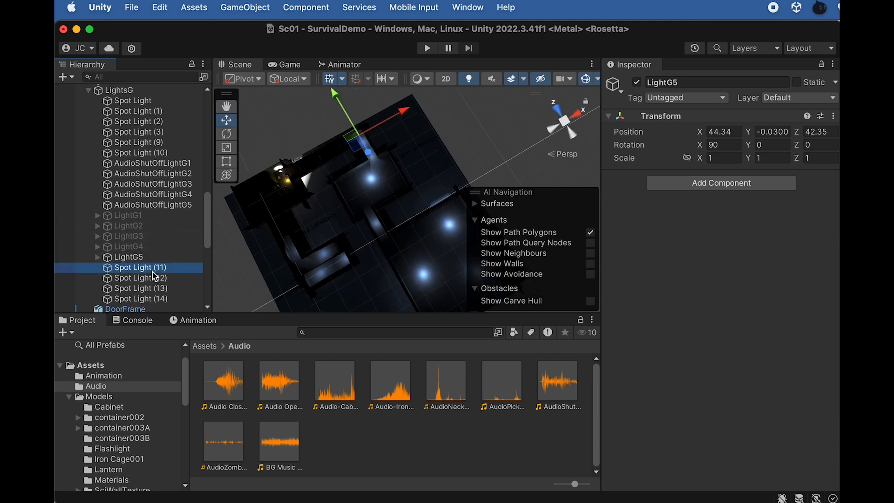
{"action": "left_click", "coordinate": [153, 298], "text": "shift"}
{"action": "left_click_drag", "start_coordinate": [133, 260], "coordinate": [133, 257]}
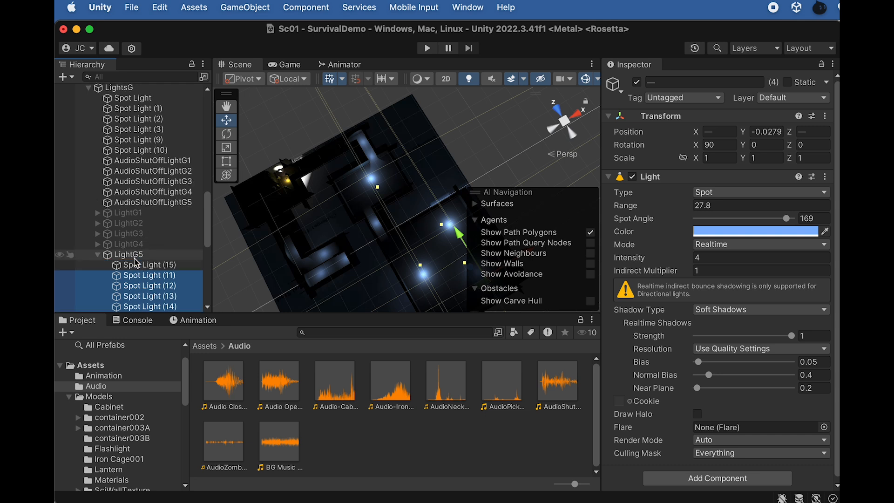
{"action": "left_click", "coordinate": [148, 150]}
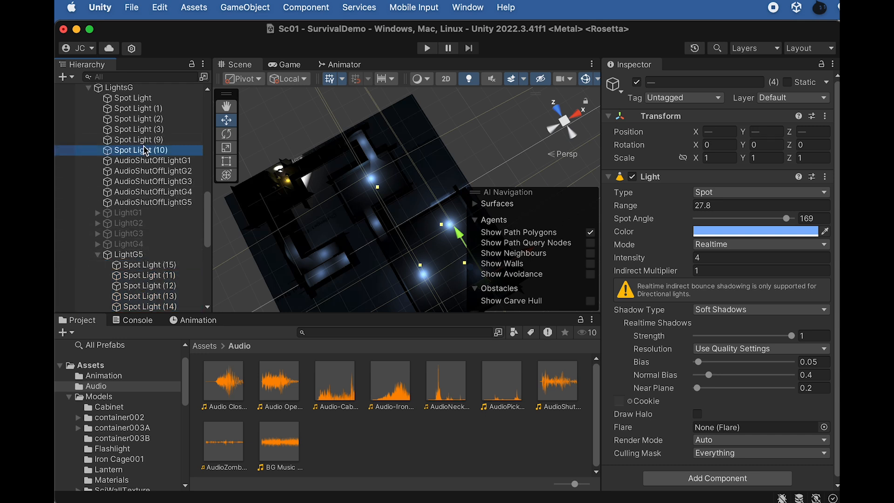
{"action": "left_click", "coordinate": [145, 98], "text": "shift"}
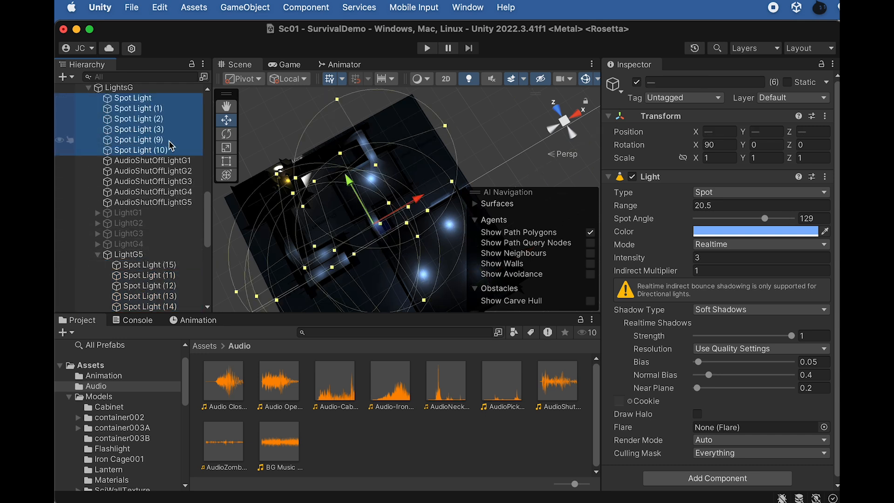
{"action": "left_click_drag", "start_coordinate": [145, 273], "coordinate": [138, 254]}
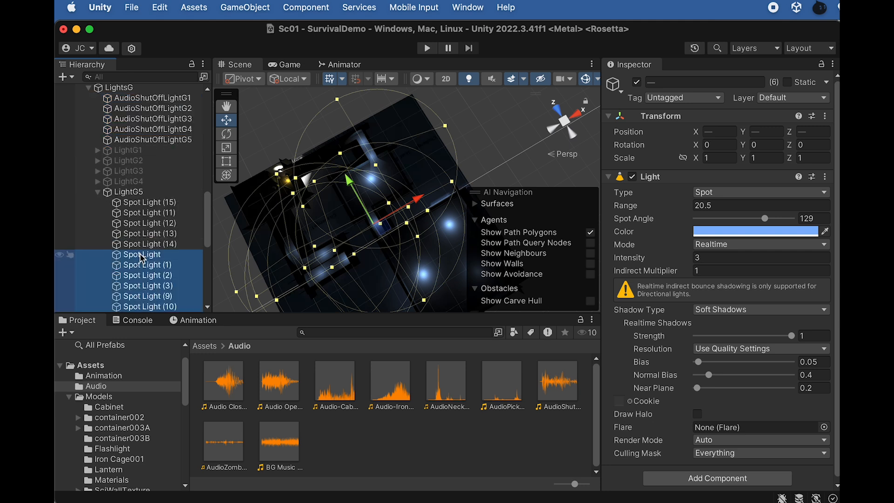
- Toggle LightG5 off and on to check that it controls all the remaining ceiling lights, leaving it active and collapsed
{"action": "left_click", "coordinate": [147, 194]}
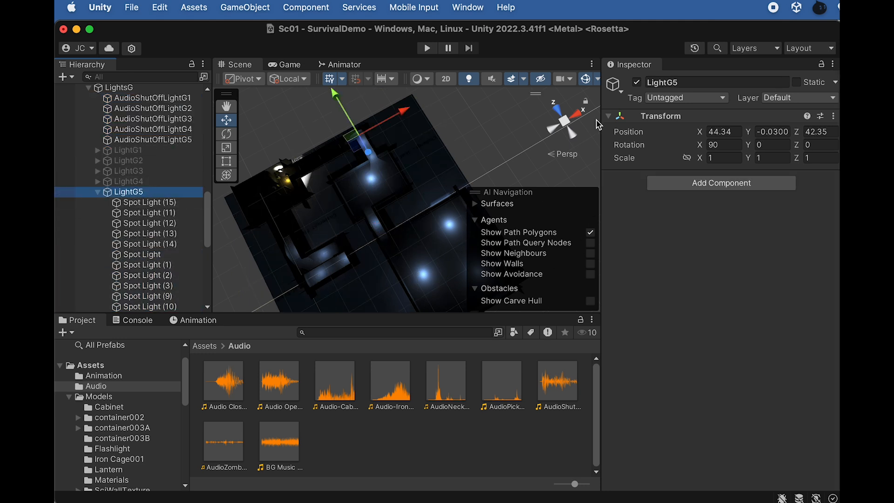
{"action": "left_click", "coordinate": [636, 83]}
{"action": "left_click", "coordinate": [637, 83]}
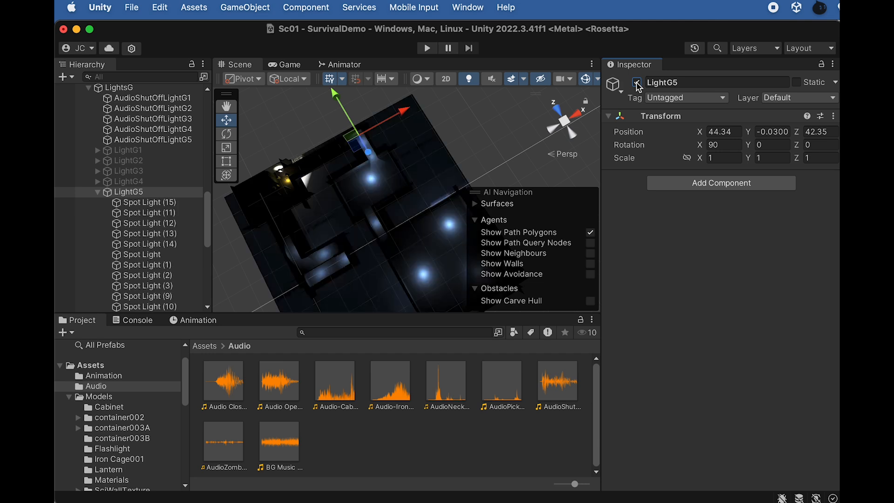
{"action": "left_click", "coordinate": [638, 83]}
{"action": "left_click", "coordinate": [637, 84]}
{"action": "left_click_drag", "start_coordinate": [288, 173], "coordinate": [508, 138], "text": "alt"}
{"action": "left_click", "coordinate": [636, 82]}
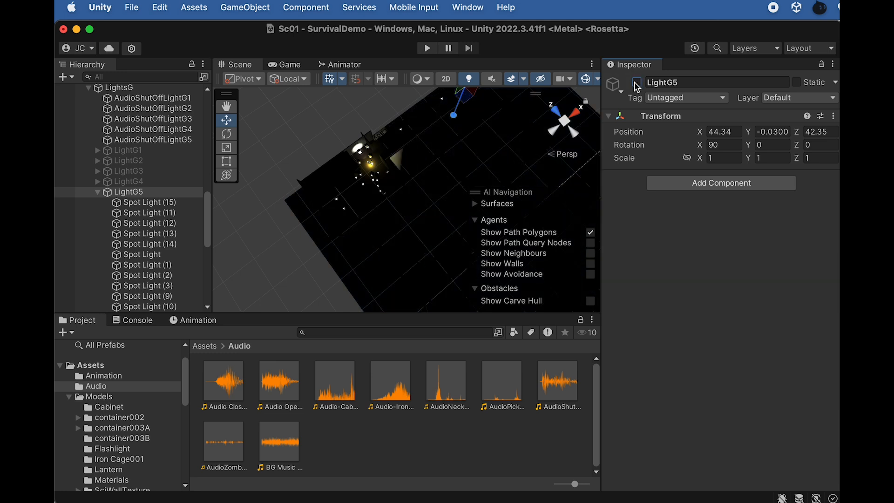
{"action": "left_click", "coordinate": [636, 82]}
{"action": "left_click", "coordinate": [97, 192]}
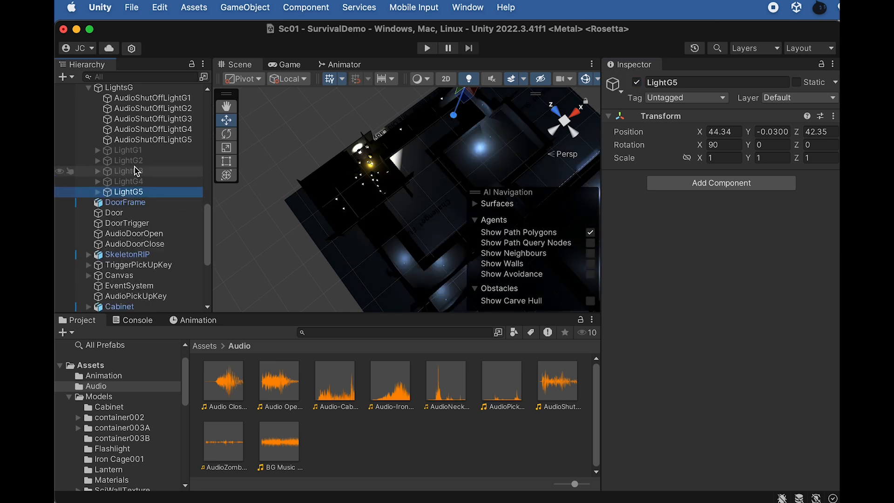
- Turn the LightG1 to LightG4 groups back on
{"action": "left_click", "coordinate": [123, 150]}
{"action": "left_click", "coordinate": [123, 182], "text": "shift"}
{"action": "left_click", "coordinate": [636, 83]}
- Select BG MusicHorror1 to examine its audio source settings
{"action": "scroll", "coordinate": [191, 142], "scroll_direction": "up", "scroll_amount": 5}
{"action": "scroll", "coordinate": [191, 142], "scroll_direction": "down", "scroll_amount": 10}
{"action": "left_click", "coordinate": [160, 297]}
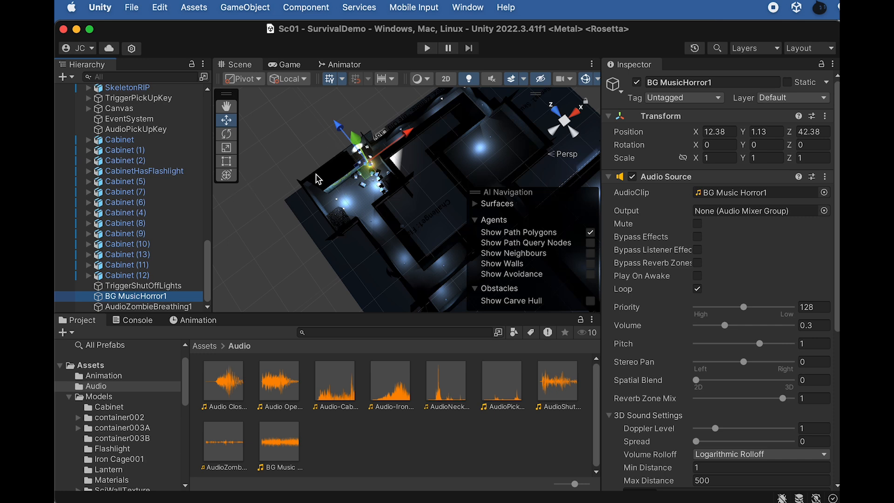
- Move the FPSController into the open area of the first room at about X 1.95, Z 34.01, and save the scene
{"action": "scroll", "coordinate": [197, 211], "scroll_direction": "up", "scroll_amount": 5}
{"action": "key", "text": "f"}
{"action": "left_click_drag", "start_coordinate": [384, 252], "coordinate": [515, 77], "text": "alt"}
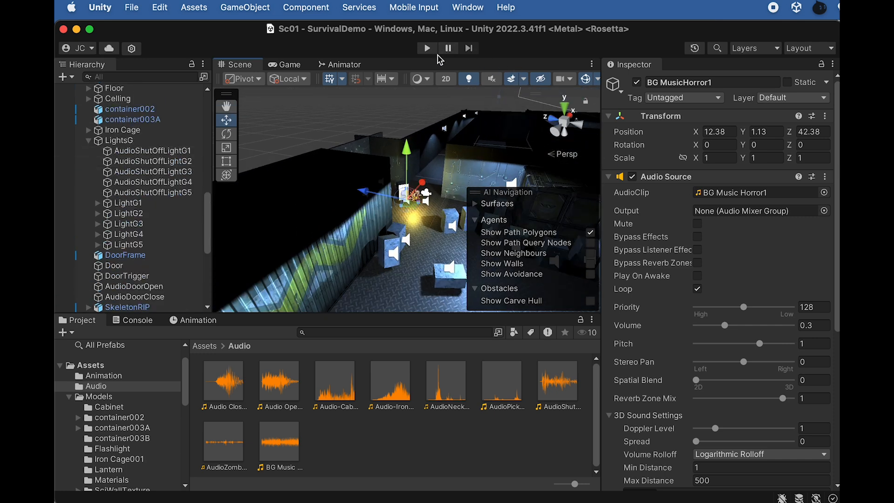
{"action": "scroll", "coordinate": [144, 131], "scroll_direction": "up", "scroll_amount": 10}
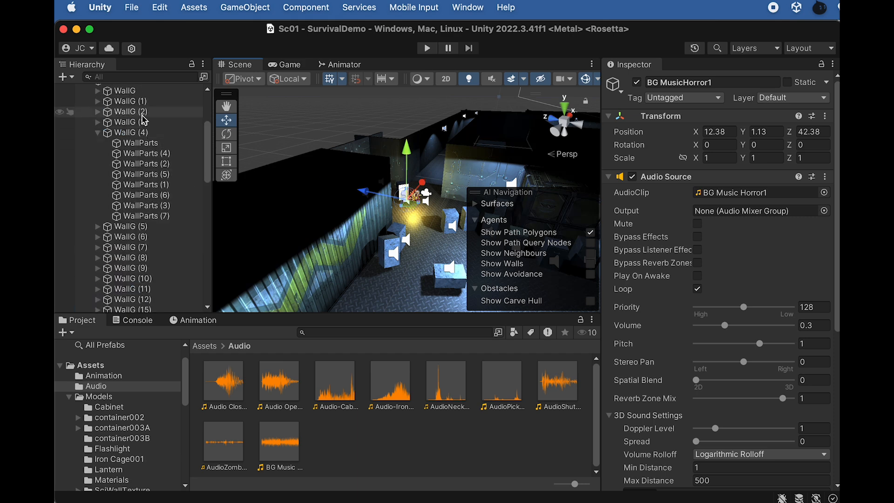
{"action": "left_click", "coordinate": [138, 130]}
{"action": "left_click_drag", "start_coordinate": [455, 183], "coordinate": [398, 245], "text": "alt"}
{"action": "left_click_drag", "start_coordinate": [464, 215], "coordinate": [301, 232]}
{"action": "left_click_drag", "start_coordinate": [314, 191], "coordinate": [312, 254]}
{"action": "scroll", "coordinate": [338, 239], "scroll_direction": "down", "scroll_amount": 5}
{"action": "left_click_drag", "start_coordinate": [349, 224], "coordinate": [351, 225]}
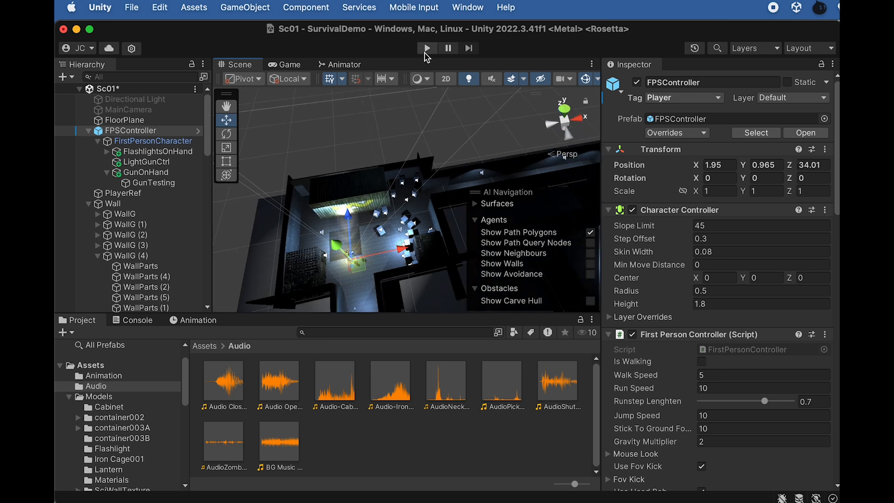
{"action": "key", "text": "super+s"}
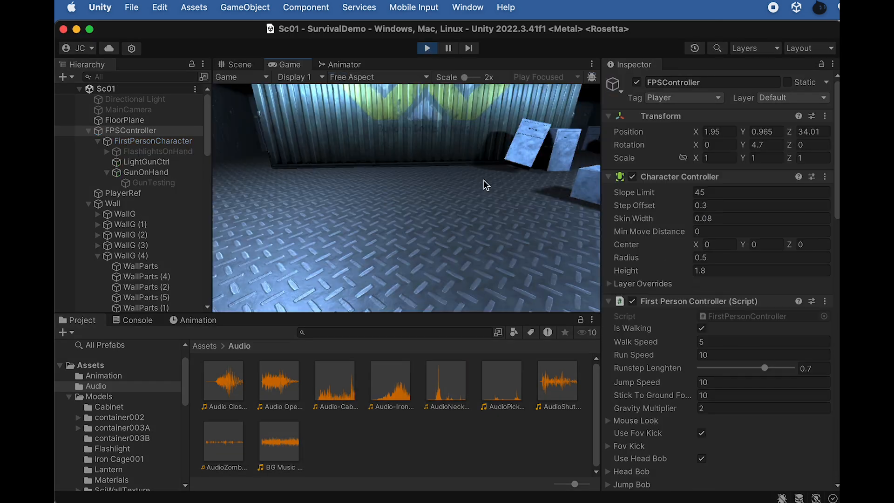
- Play-test the scene by walking to the flashlight cabinet, opening its drawer and picking up the flashlight
{"action": "left_click", "coordinate": [485, 185]}
{"action": "key", "text": "w"}
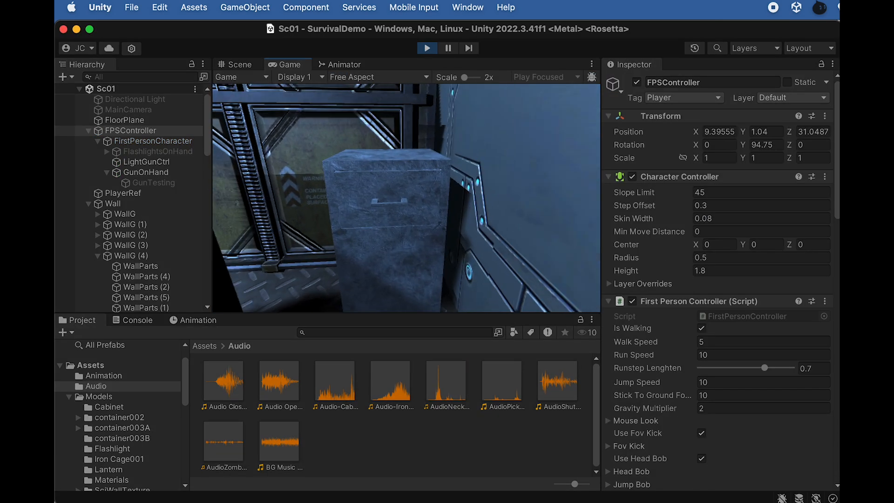
{"action": "key", "text": "e"}
{"action": "key", "text": "s"}
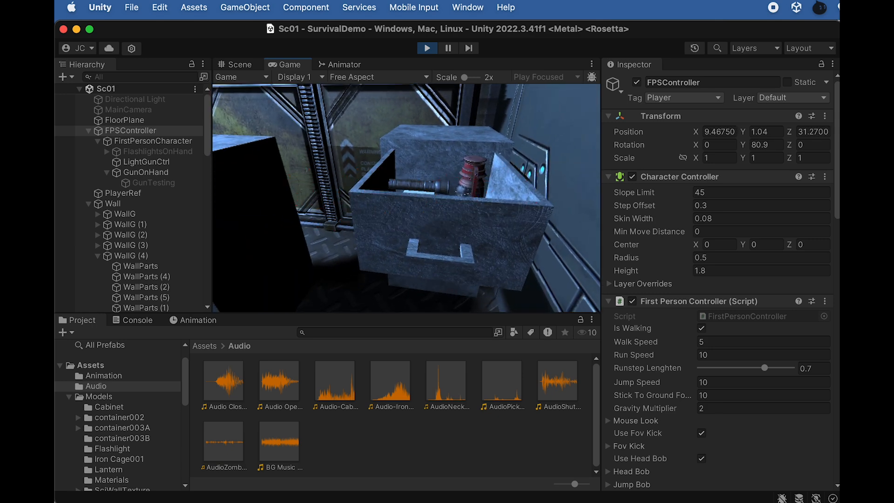
{"action": "key", "text": "e"}
{"action": "key", "text": "a"}
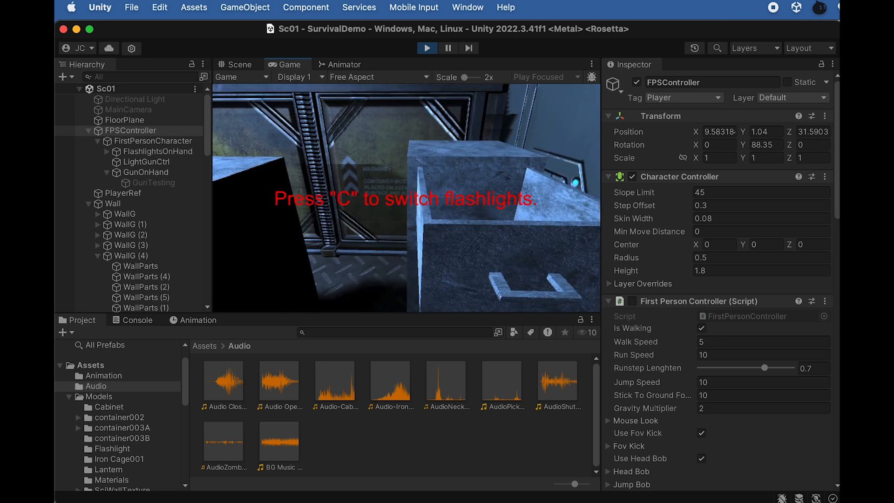
- Walk past the cabinets into the light shut-off trigger to test the blackout and its sounds, and stop the play-test
{"action": "key", "text": "a"}
{"action": "key", "text": "w"}
{"action": "key", "text": "a"}
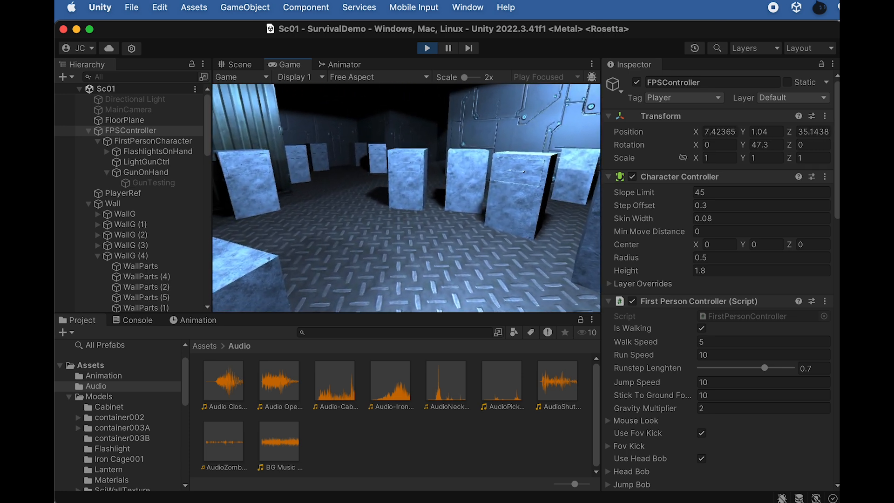
{"action": "key", "text": "w"}
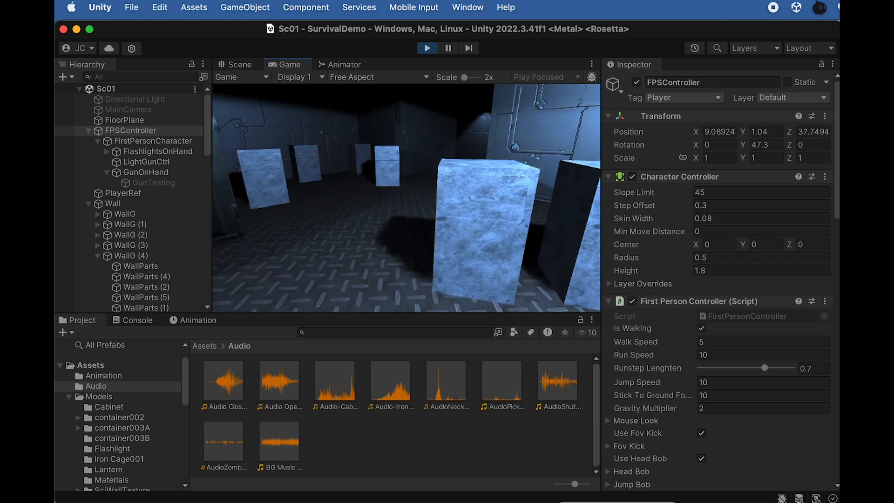
{"action": "key", "text": "w"}
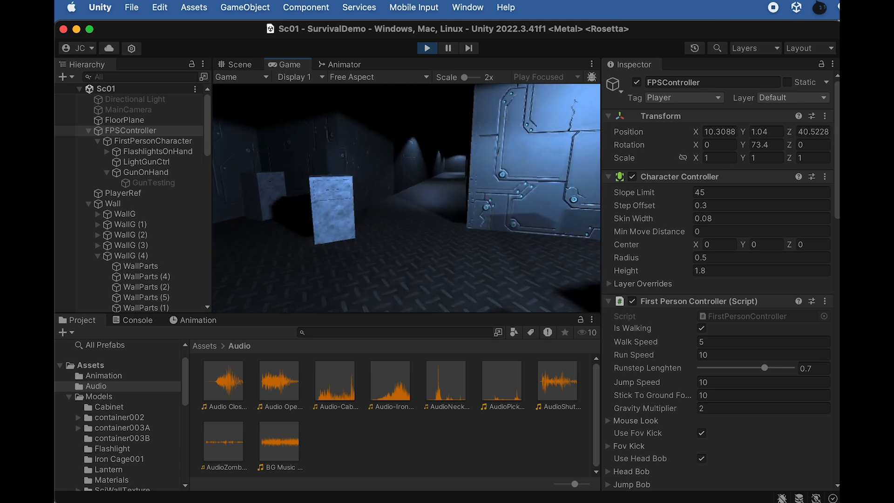
{"action": "key", "text": "w"}
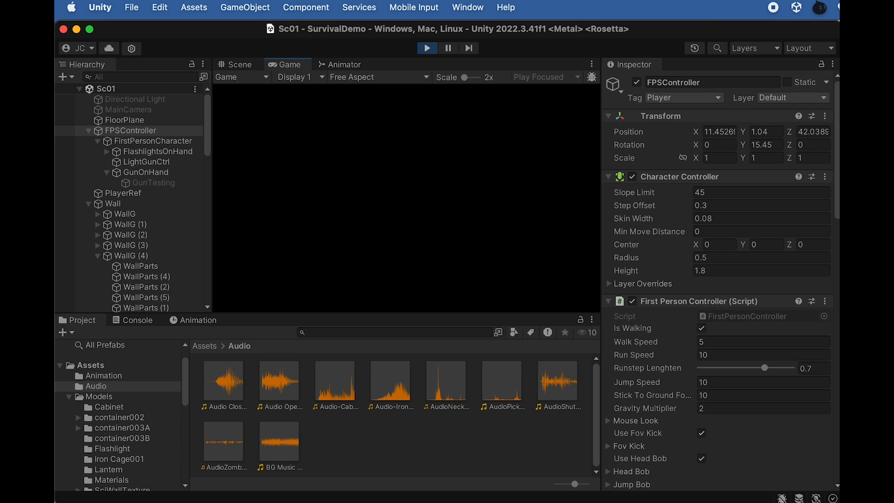
{"action": "left_click", "coordinate": [435, 48]}
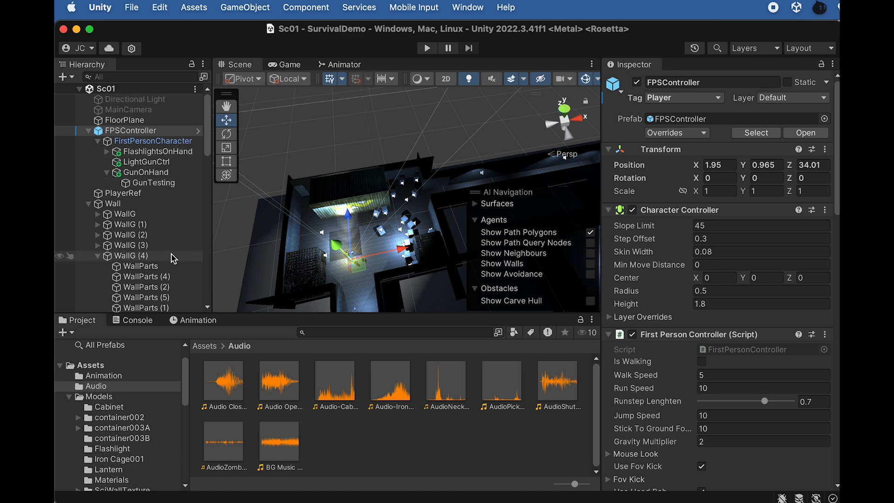
- Examine the 3D rolloff settings of AudioShutOffLightG1 to G5 and the listener's place on the curve of AudioShutOffLightG5
{"action": "scroll", "coordinate": [170, 260], "scroll_direction": "down", "scroll_amount": 10}
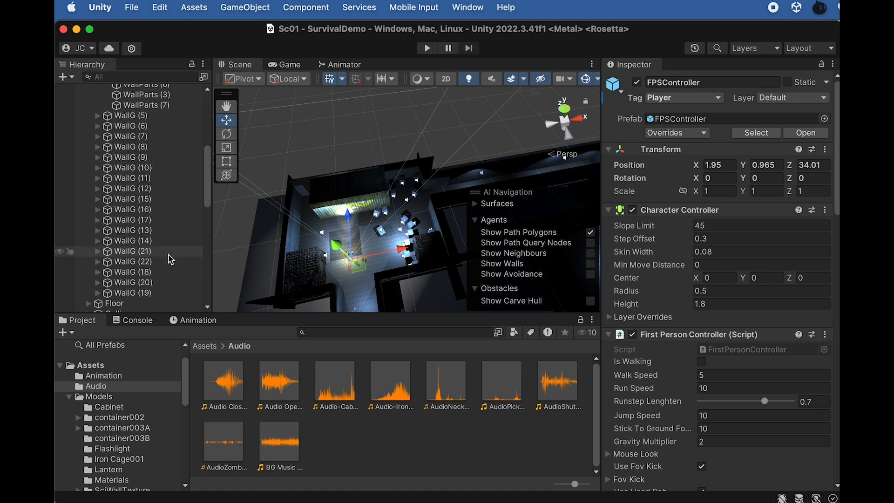
{"action": "scroll", "coordinate": [170, 269], "scroll_direction": "down", "scroll_amount": 8}
{"action": "scroll", "coordinate": [165, 233], "scroll_direction": "up", "scroll_amount": 10}
{"action": "left_click", "coordinate": [163, 221]}
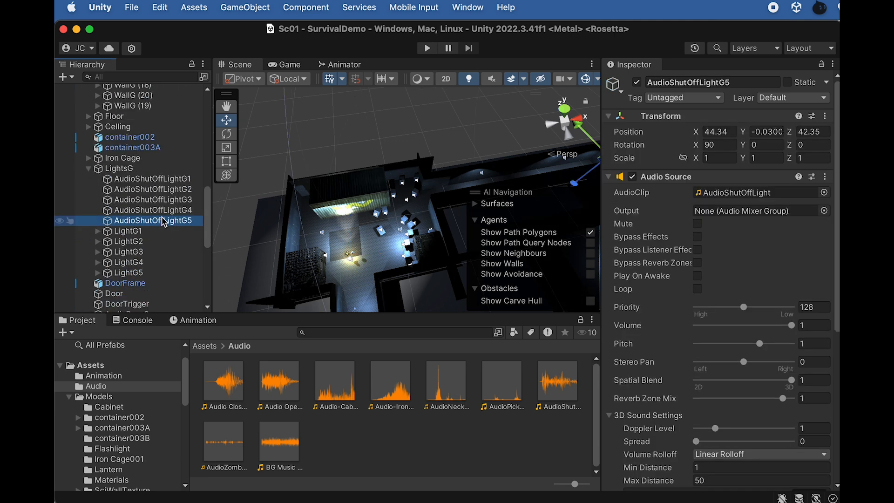
{"action": "left_click", "coordinate": [172, 180], "text": "shift"}
{"action": "scroll", "coordinate": [701, 392], "scroll_direction": "down", "scroll_amount": 5}
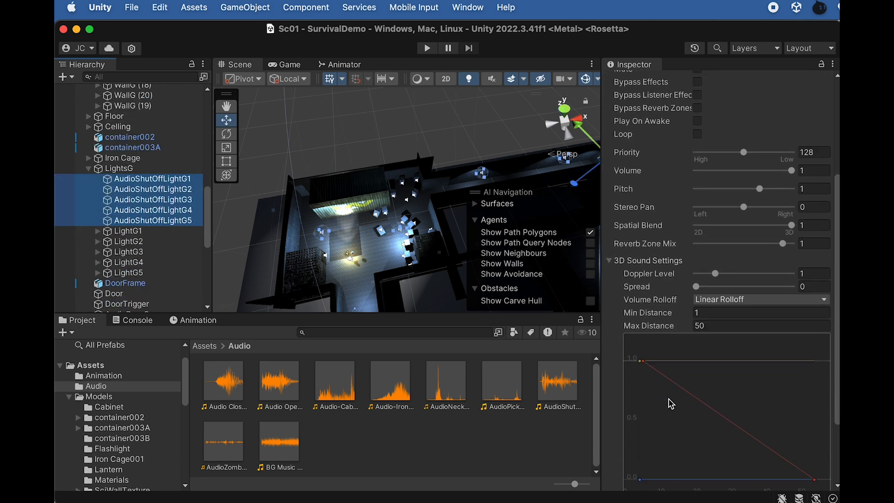
{"action": "left_click", "coordinate": [181, 223]}
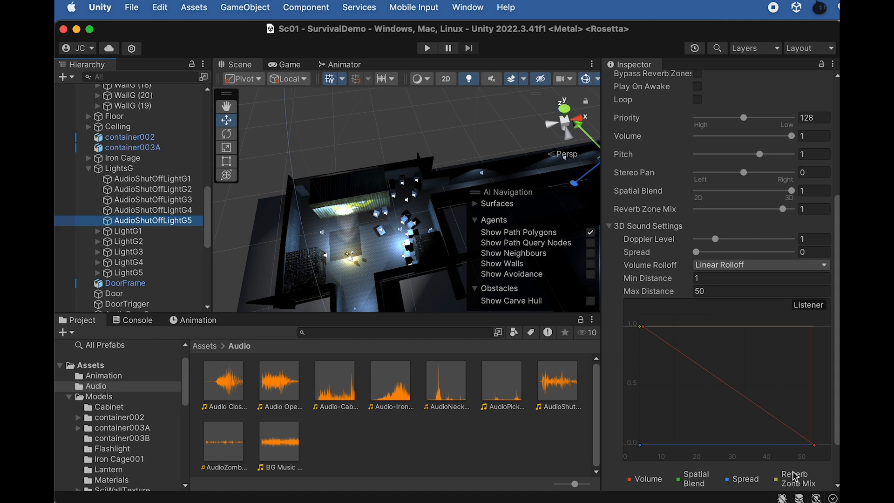
{"action": "key", "text": "super+z"}
- Move the FPSController among the cabinets to about X 10.77, Z 41.07
{"action": "left_click", "coordinate": [159, 149]}
{"action": "scroll", "coordinate": [156, 158], "scroll_direction": "up", "scroll_amount": 15}
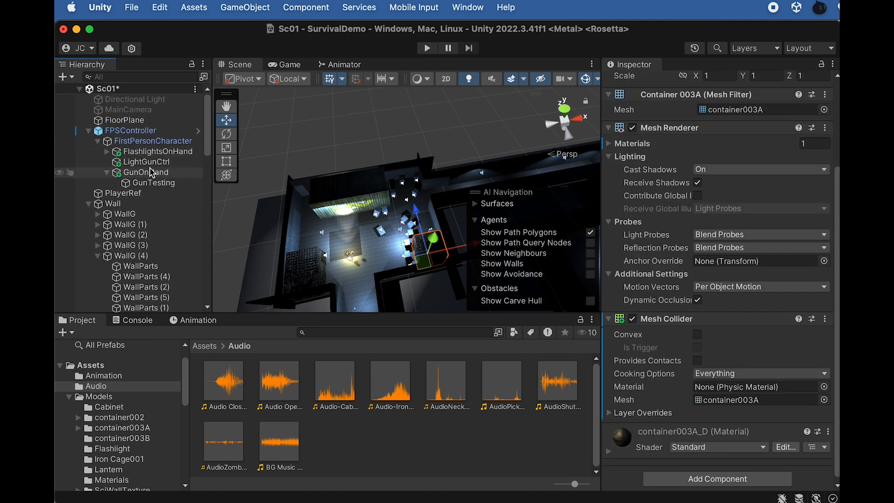
{"action": "left_click", "coordinate": [149, 141]}
{"action": "left_click", "coordinate": [131, 130]}
{"action": "left_click_drag", "start_coordinate": [402, 248], "coordinate": [395, 176]}
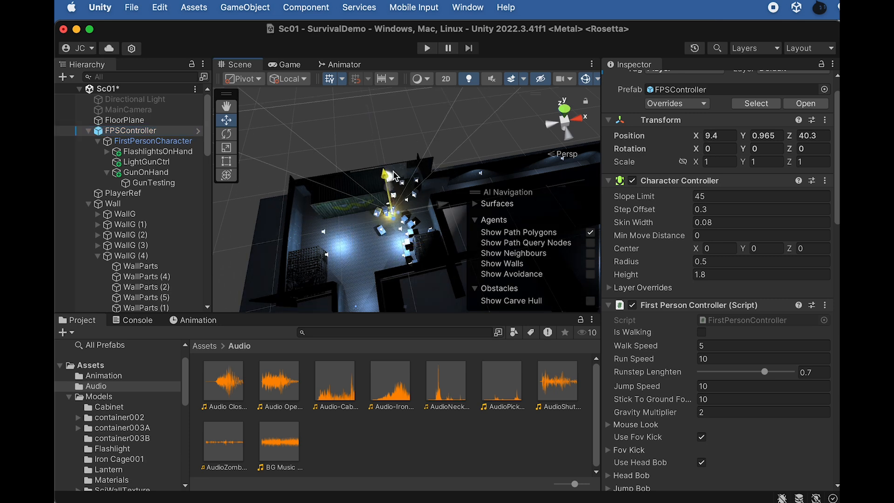
{"action": "scroll", "coordinate": [396, 178], "scroll_direction": "up", "scroll_amount": 10}
{"action": "scroll", "coordinate": [453, 175], "scroll_direction": "down", "scroll_amount": 2}
{"action": "middle_click_drag", "start_coordinate": [446, 163], "coordinate": [294, 223]}
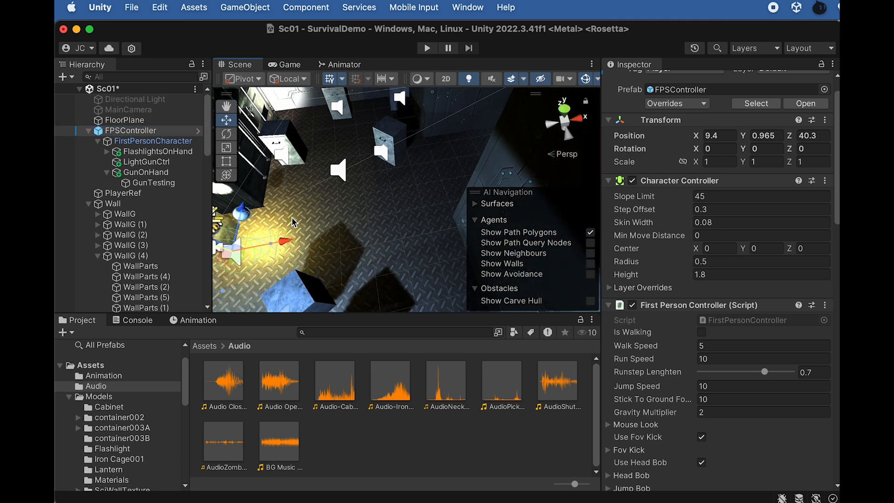
{"action": "left_click_drag", "start_coordinate": [288, 241], "coordinate": [336, 167]}
- Set the Max Distance of AudioShutOffLightG1 to G5 to 40 and play-test the light shut-off sequence
{"action": "left_click", "coordinate": [181, 191], "text": "shift"}
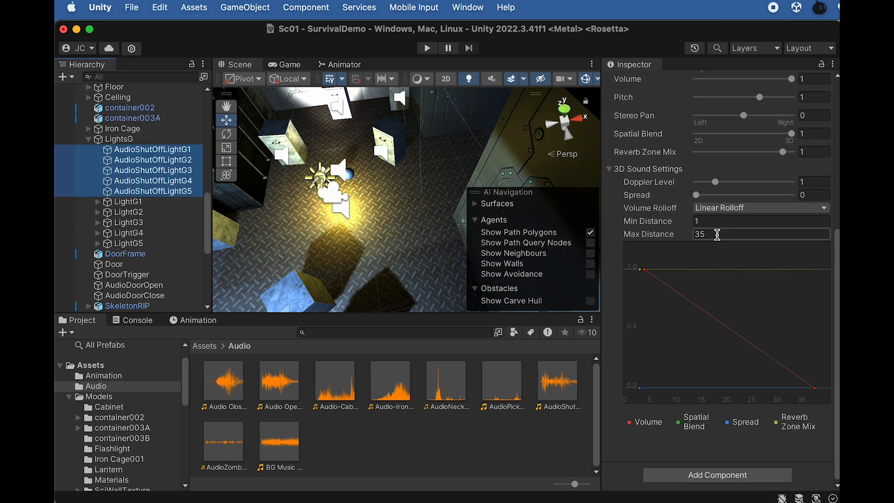
{"action": "left_click", "coordinate": [665, 236]}
{"action": "type", "text": "40"}
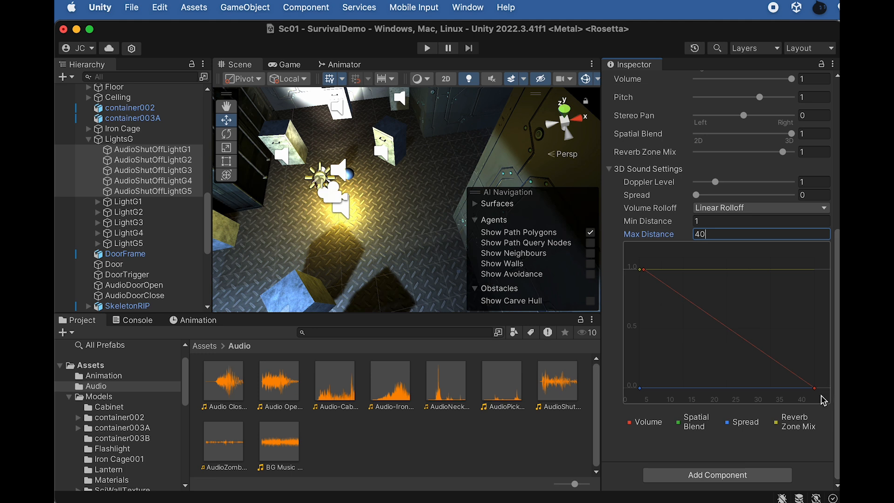
{"action": "left_click", "coordinate": [152, 191]}
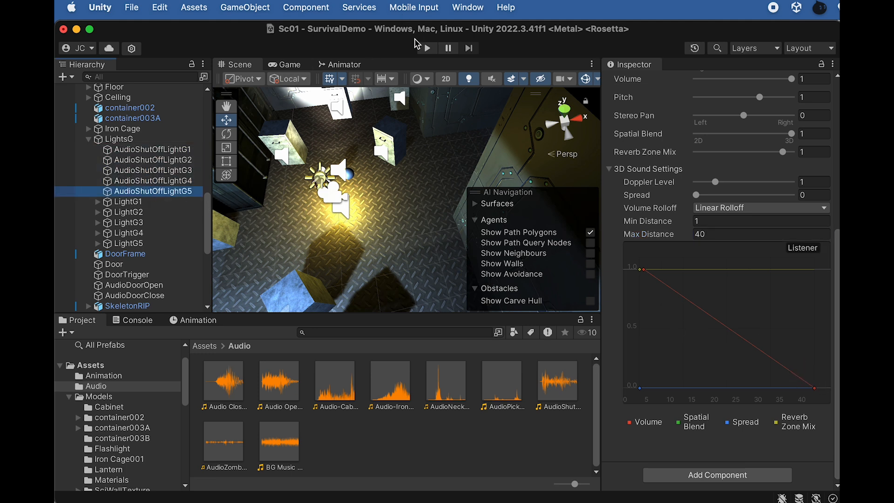
{"action": "left_click", "coordinate": [427, 49]}
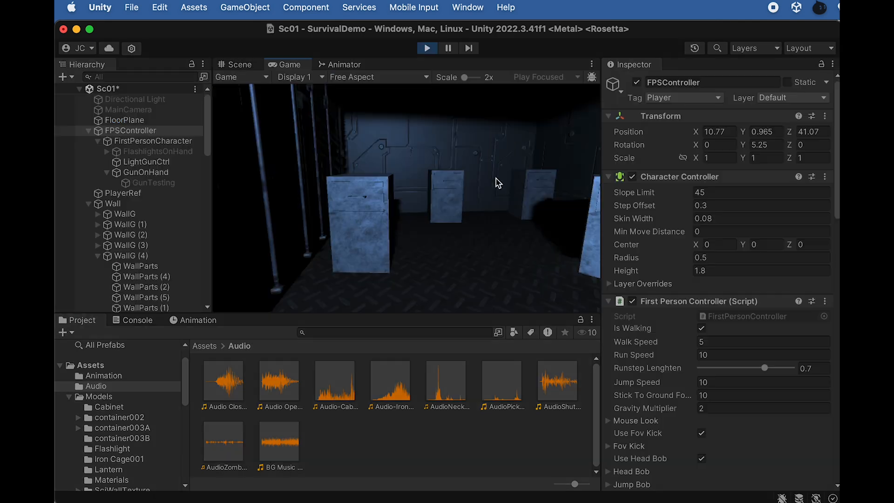
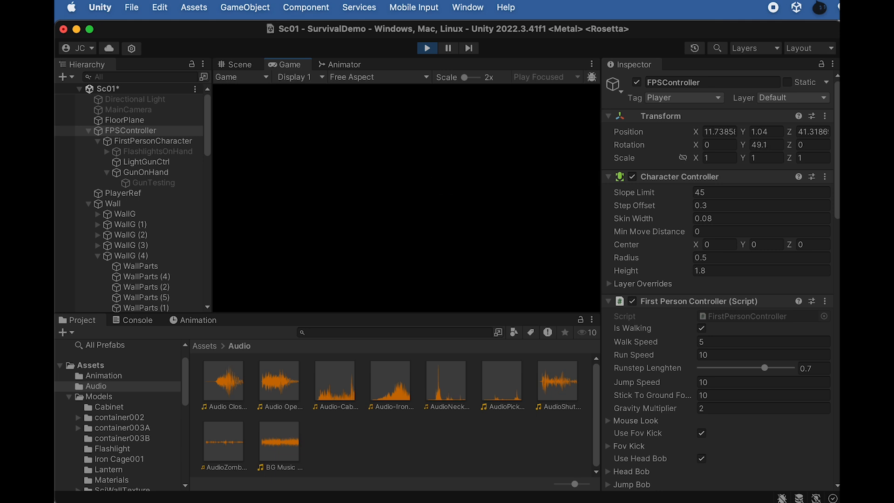
{"action": "left_click", "coordinate": [427, 52]}
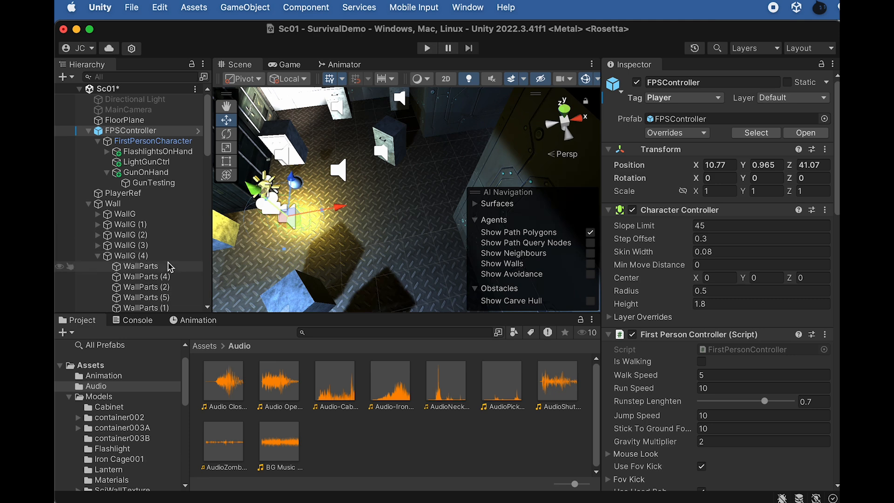
- Set the volume of all five AudioShutOffLight sources, G1 to G5, to 0.45
{"action": "scroll", "coordinate": [169, 260], "scroll_direction": "down", "scroll_amount": 5}
{"action": "scroll", "coordinate": [170, 205], "scroll_direction": "up", "scroll_amount": 5}
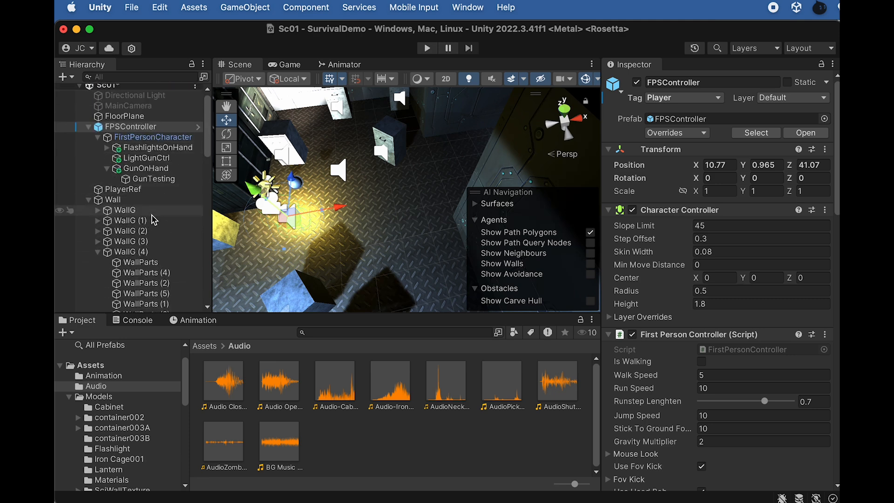
{"action": "scroll", "coordinate": [168, 205], "scroll_direction": "down", "scroll_amount": 10}
{"action": "left_click", "coordinate": [158, 212]}
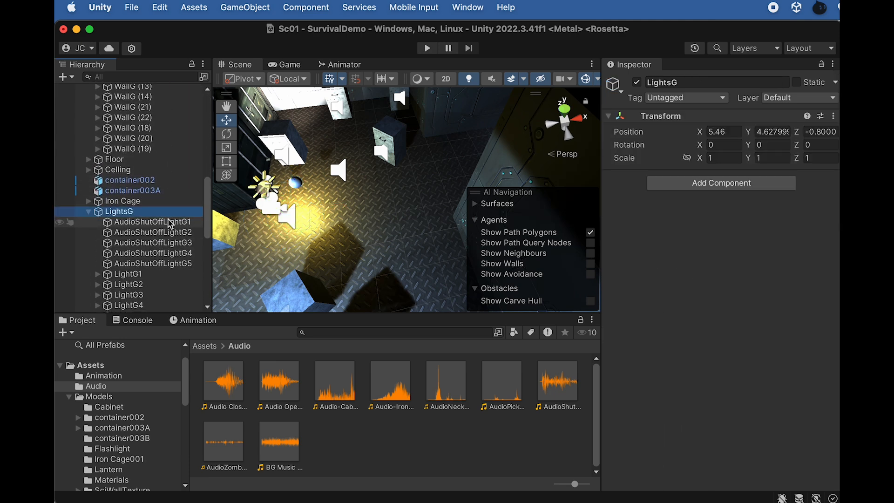
{"action": "left_click", "coordinate": [159, 222]}
{"action": "left_click", "coordinate": [153, 264], "text": "shift"}
{"action": "left_click", "coordinate": [792, 328]}
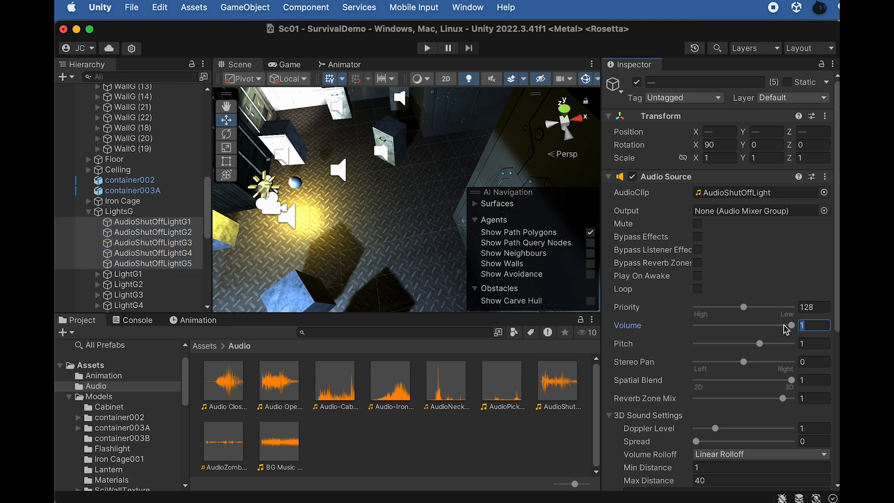
{"action": "type", "text": "45"}
{"action": "left_click", "coordinate": [157, 232]}
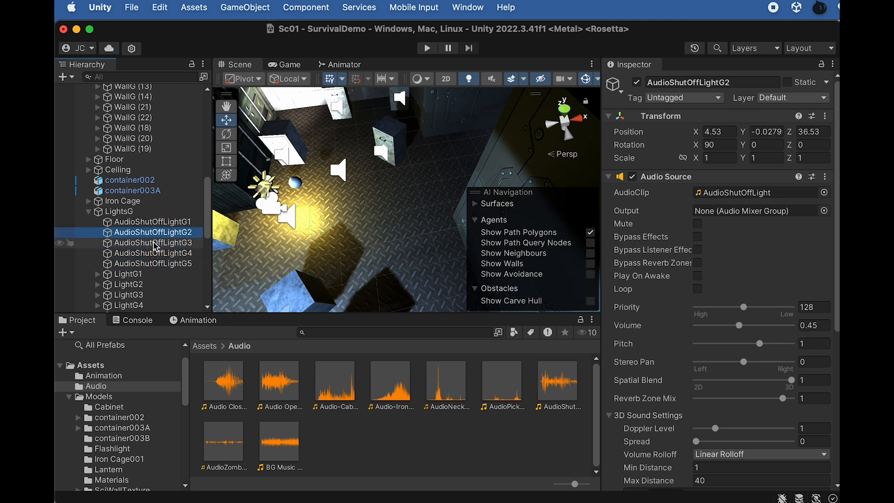
- Set the volume of AudioZombieBreathing1 to 0.6 and play-test the light shut-off sequence
{"action": "scroll", "coordinate": [156, 254], "scroll_direction": "down", "scroll_amount": 5}
{"action": "scroll", "coordinate": [156, 255], "scroll_direction": "down", "scroll_amount": 8}
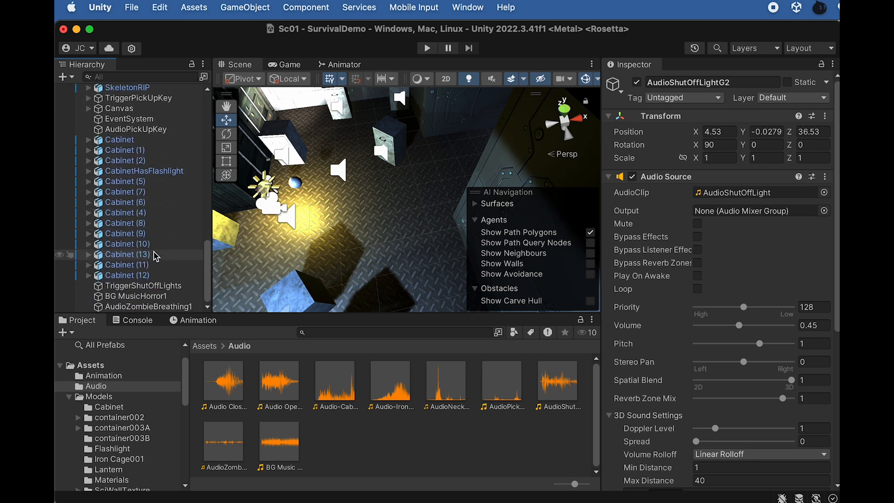
{"action": "left_click", "coordinate": [163, 307]}
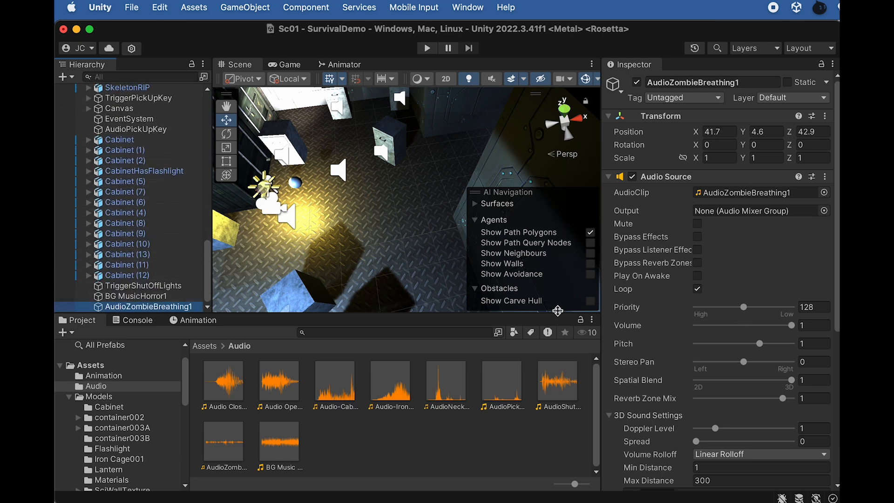
{"action": "scroll", "coordinate": [671, 334], "scroll_direction": "down", "scroll_amount": 5}
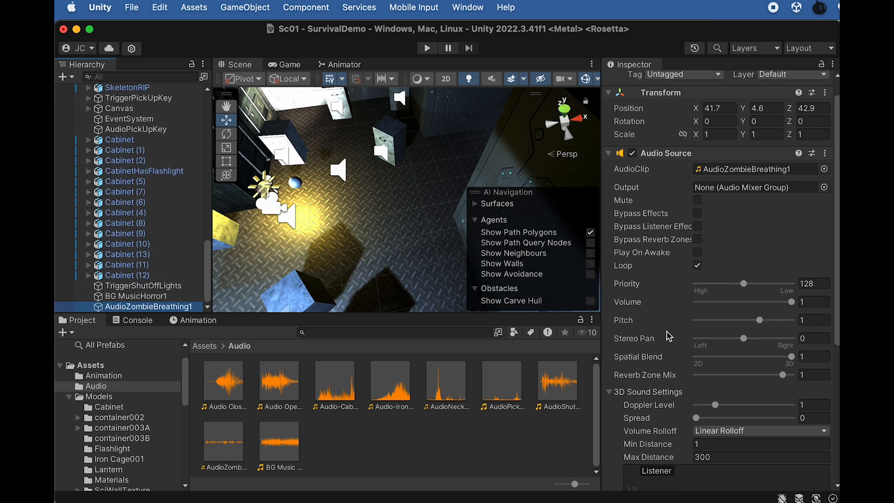
{"action": "scroll", "coordinate": [666, 335], "scroll_direction": "up", "scroll_amount": 2}
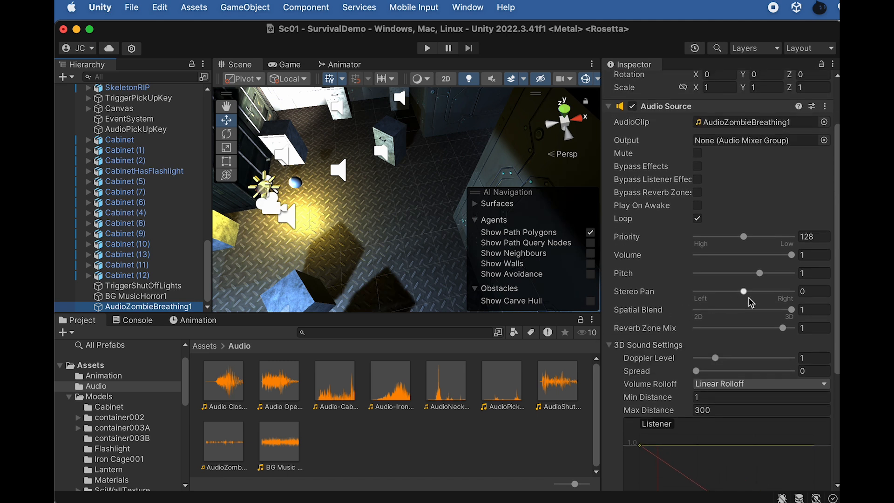
{"action": "left_click", "coordinate": [814, 257]}
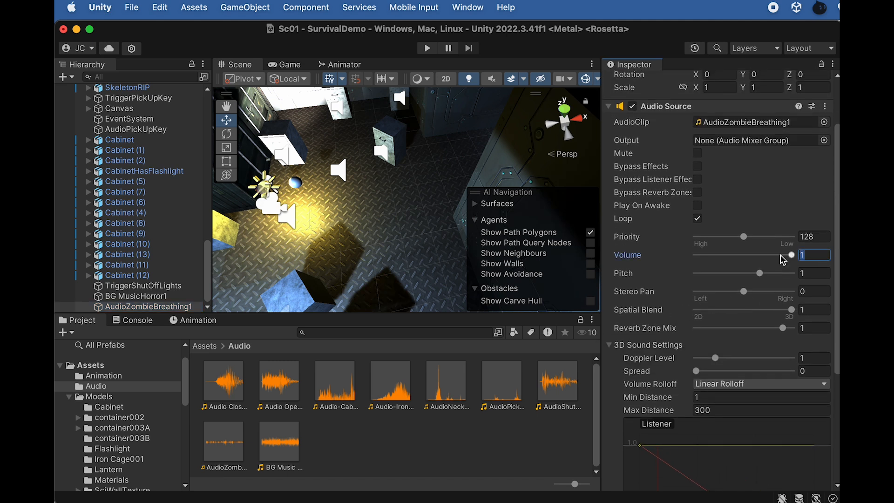
{"action": "type", "text": "0.6"}
{"action": "left_click", "coordinate": [184, 223]}
{"action": "left_click", "coordinate": [427, 48]}
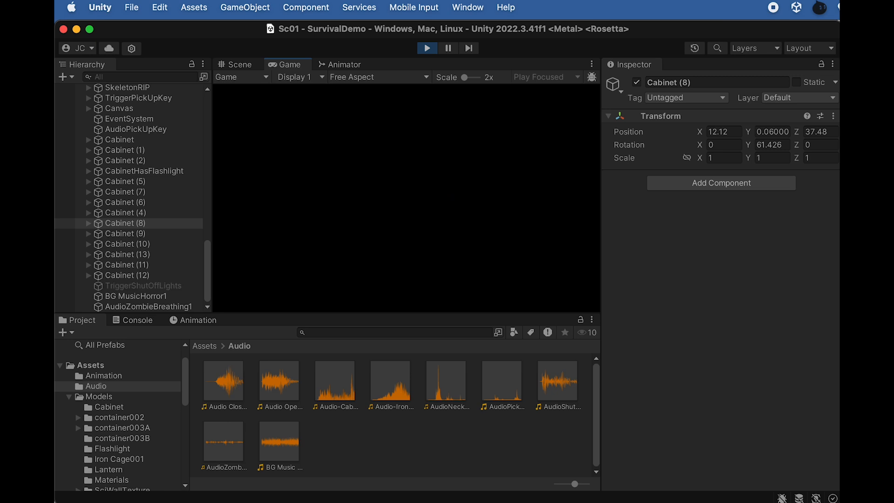
- Stop the play-test and rename Cabinet (12) as CabinetHasGun
{"action": "left_click", "coordinate": [424, 48]}
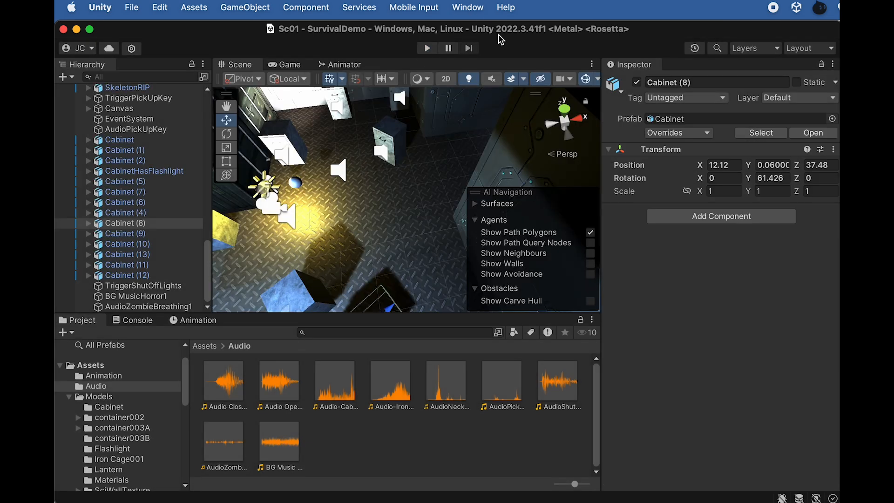
{"action": "left_click_drag", "start_coordinate": [296, 197], "coordinate": [318, 182], "text": "alt"}
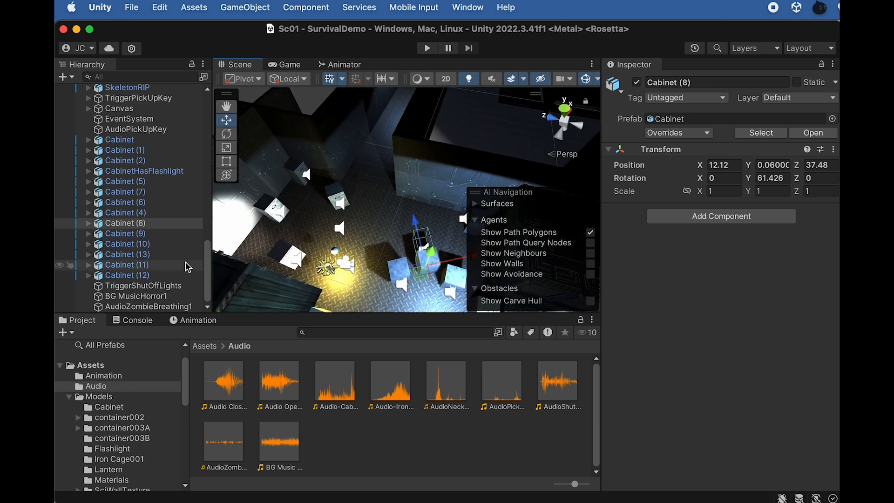
{"action": "left_click", "coordinate": [301, 176]}
{"action": "left_click", "coordinate": [177, 277]}
{"action": "key", "text": "Return"}
{"action": "key", "text": "Right"}
{"action": "key", "text": "BackSpace"}
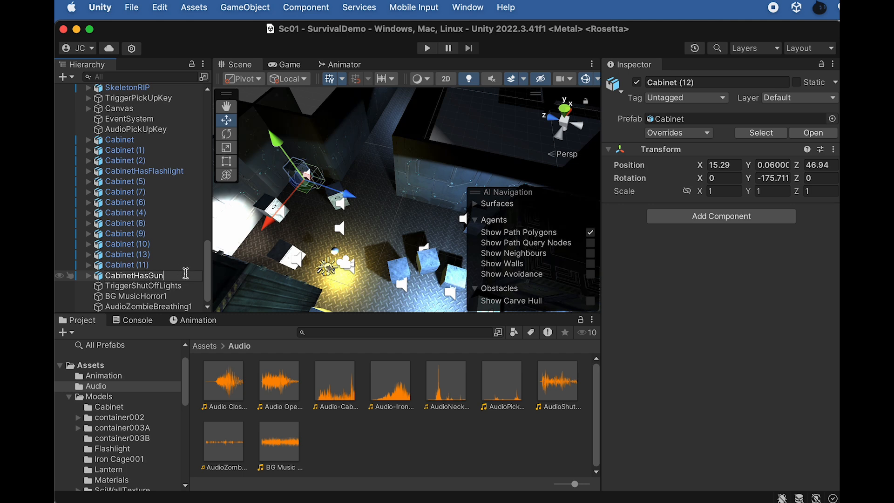
{"action": "left_click", "coordinate": [138, 269]}
{"action": "left_click", "coordinate": [123, 276]}
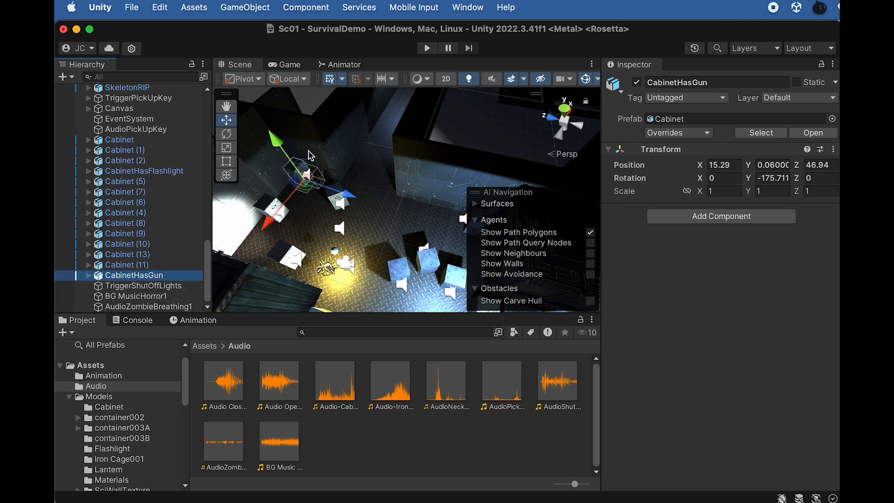
- Deactivate the CabinetP1 body of CabinetHasGun to expose its drawer
{"action": "key", "text": "f"}
{"action": "left_click", "coordinate": [89, 275]}
{"action": "left_click", "coordinate": [135, 286]}
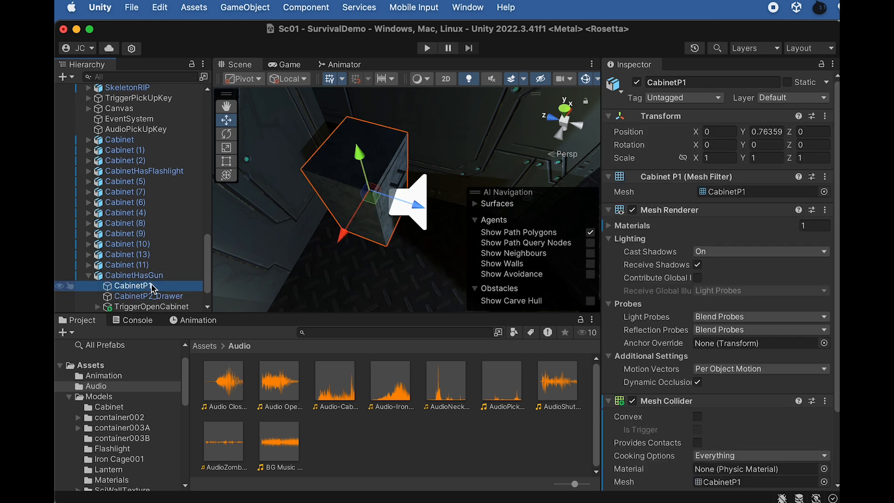
{"action": "left_click", "coordinate": [637, 83]}
- Add a cube at the position of CabinetHasGun's CabinetP2_Drawer
{"action": "scroll", "coordinate": [402, 152], "scroll_direction": "up", "scroll_amount": 5}
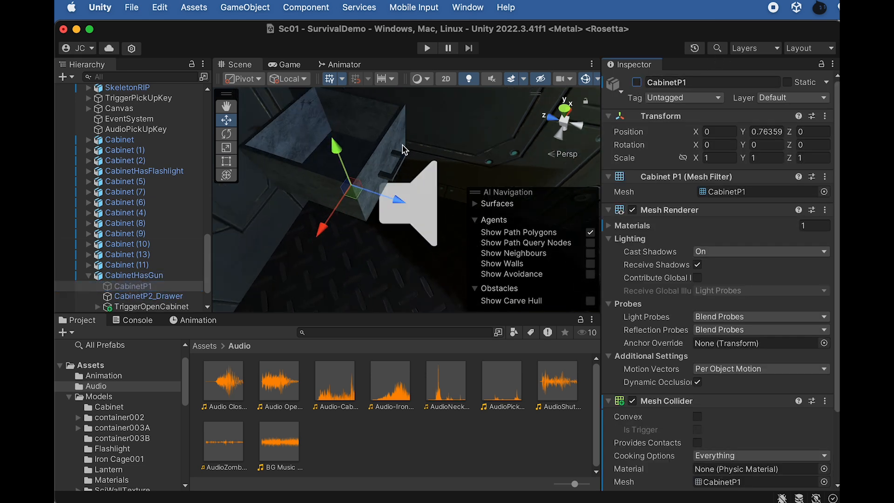
{"action": "middle_click_drag", "start_coordinate": [404, 150], "coordinate": [443, 173]}
{"action": "scroll", "coordinate": [443, 172], "scroll_direction": "up", "scroll_amount": 5}
{"action": "left_click_drag", "start_coordinate": [441, 181], "coordinate": [275, 213], "text": "alt"}
{"action": "left_click_drag", "start_coordinate": [377, 227], "coordinate": [497, 114], "text": "alt"}
{"action": "scroll", "coordinate": [412, 203], "scroll_direction": "down", "scroll_amount": 5}
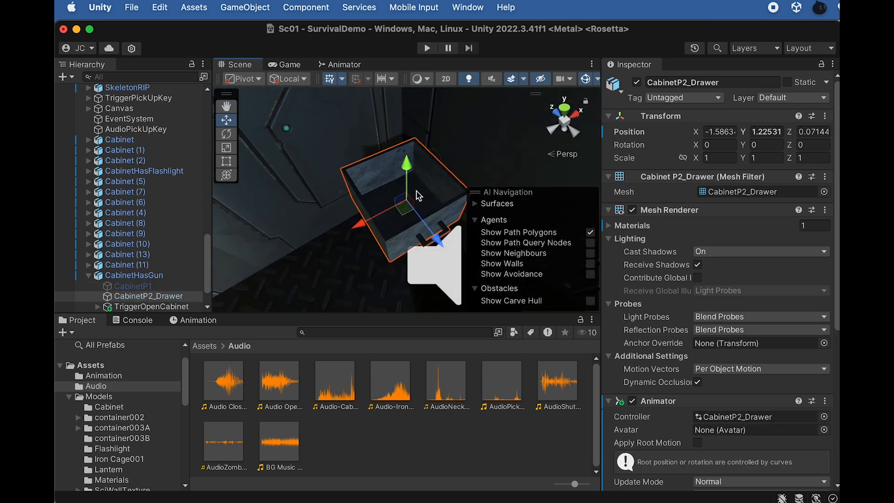
{"action": "scroll", "coordinate": [416, 195], "scroll_direction": "up", "scroll_amount": 5}
{"action": "left_click_drag", "start_coordinate": [418, 198], "coordinate": [358, 163], "text": "alt"}
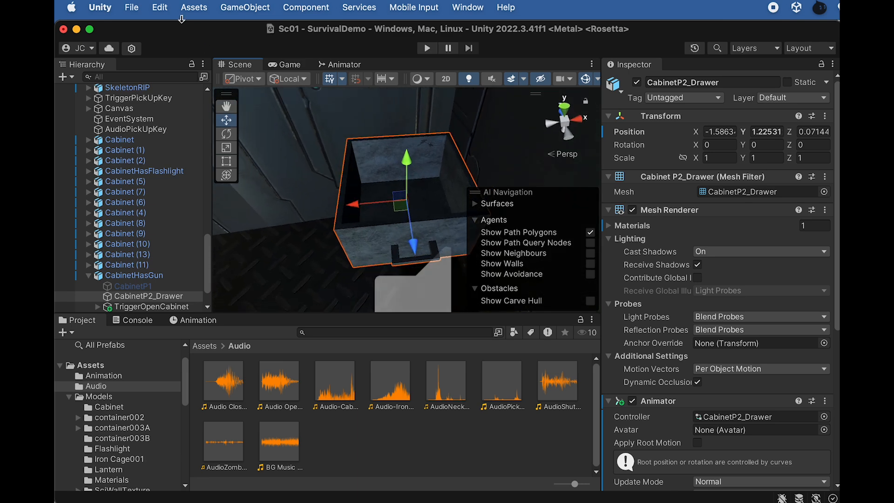
{"action": "left_click", "coordinate": [224, 10]}
{"action": "mouse_move", "coordinate": [279, 74]}
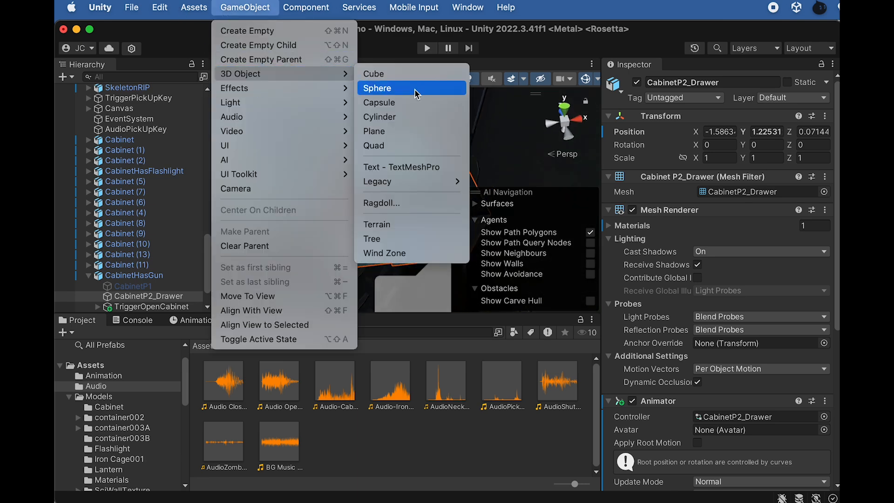
{"action": "left_click", "coordinate": [401, 73]}
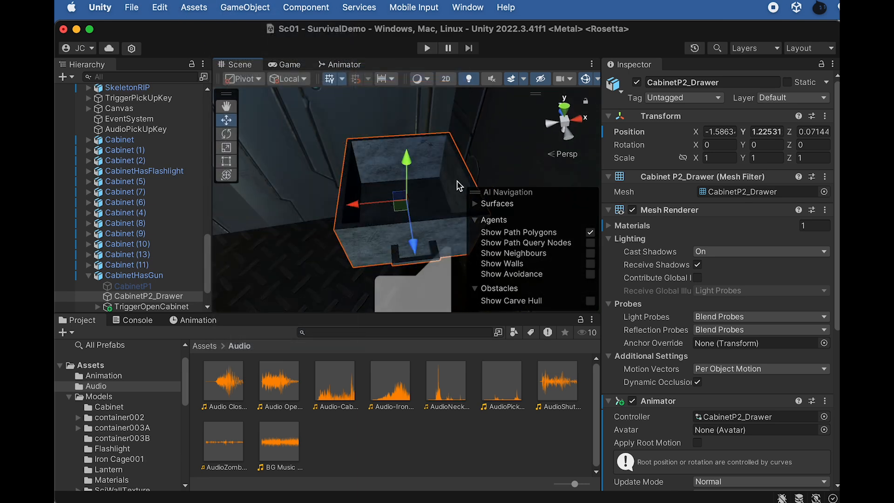
{"action": "key", "text": "Return"}
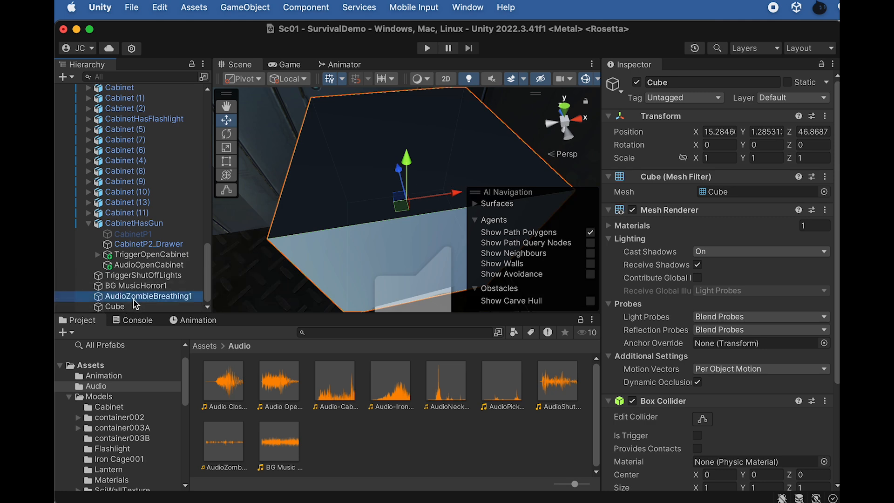
- Scale the cube to about 0.25, place it in the drawer at about Y 1.211, Z 46.915, and rotate it about 4.4° around Y
{"action": "key", "text": "r"}
{"action": "left_click_drag", "start_coordinate": [406, 201], "coordinate": [418, 230]}
{"action": "key", "text": "w"}
{"action": "left_click_drag", "start_coordinate": [410, 161], "coordinate": [410, 171]}
{"action": "scroll", "coordinate": [406, 182], "scroll_direction": "up", "scroll_amount": 5}
{"action": "left_click_drag", "start_coordinate": [354, 200], "coordinate": [412, 205], "text": "alt"}
{"action": "left_click_drag", "start_coordinate": [404, 168], "coordinate": [403, 172]}
{"action": "left_click_drag", "start_coordinate": [391, 177], "coordinate": [191, 224], "text": "alt"}
{"action": "left_click_drag", "start_coordinate": [399, 160], "coordinate": [397, 145]}
{"action": "key", "text": "e"}
{"action": "left_click_drag", "start_coordinate": [434, 234], "coordinate": [376, 68]}
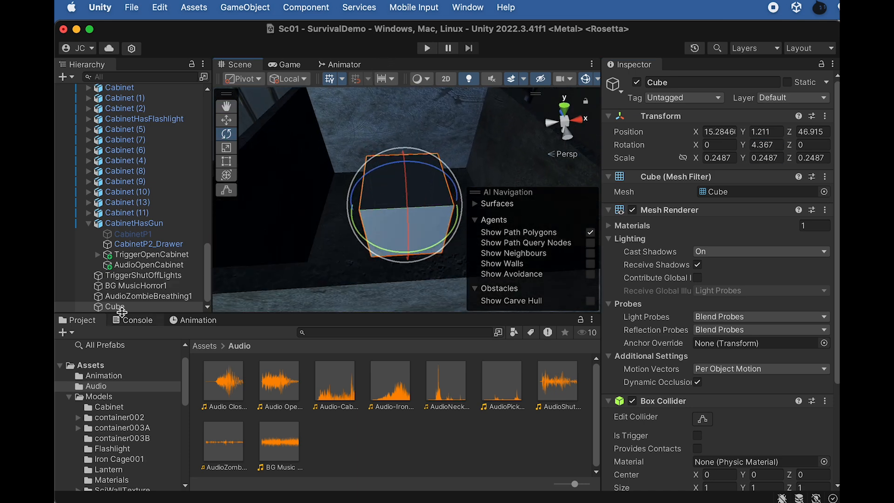
- Import the GunColt1911 folder from Finder into the project's Models folder and open it
{"action": "left_click", "coordinate": [210, 348]}
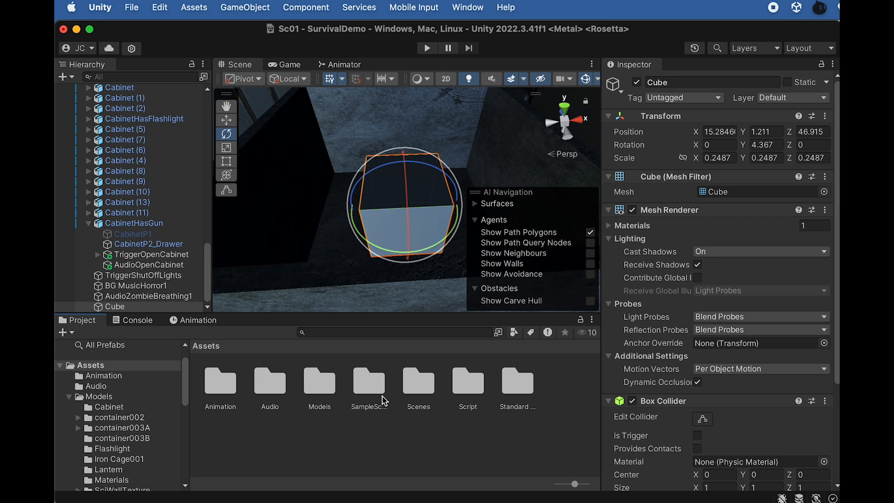
{"action": "double_click", "coordinate": [319, 392]}
{"action": "key", "text": "super+Tab"}
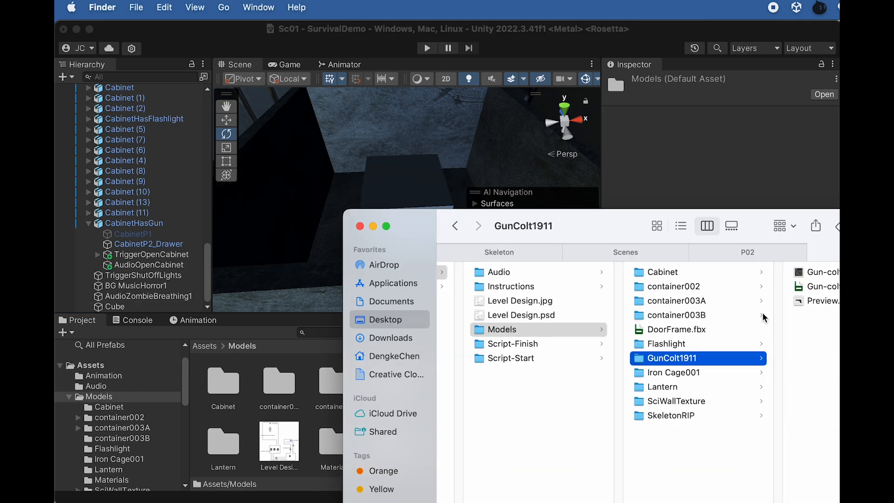
{"action": "left_click_drag", "start_coordinate": [640, 212], "coordinate": [580, 214]}
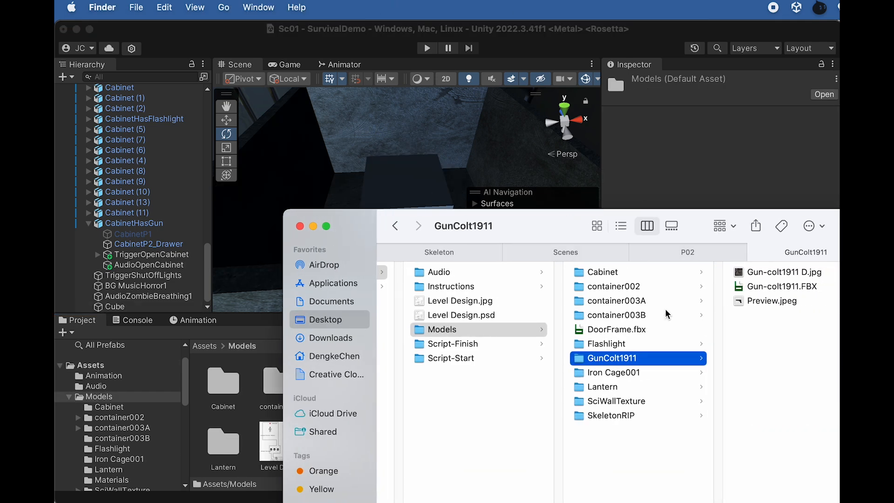
{"action": "left_click_drag", "start_coordinate": [610, 362], "coordinate": [408, 171]}
{"action": "double_click", "coordinate": [561, 385]}
- Place the Gun-colt1911 model in the scene and move it onto the cube in the open drawer
{"action": "left_click_drag", "start_coordinate": [378, 123], "coordinate": [311, 186]}
{"action": "left_click_drag", "start_coordinate": [442, 194], "coordinate": [373, 177]}
{"action": "key", "text": "f"}
{"action": "mouse_move", "coordinate": [374, 183]}
{"action": "left_mouse_down", "text": "alt"}
{"action": "mouse_move", "coordinate": [384, 180]}
{"action": "mouse_move", "coordinate": [377, 169]}
{"action": "left_mouse_up", "text": "alt"}
{"action": "left_click_drag", "start_coordinate": [370, 161], "coordinate": [369, 161]}
- Scale the gun to about 0.061 × 0.044 × 0.061 and position it over the cube at about X 15.298, Y 1.348, Z 46.953
{"action": "key", "text": "r"}
{"action": "left_click_drag", "start_coordinate": [406, 200], "coordinate": [423, 195]}
{"action": "mouse_move", "coordinate": [419, 191]}
{"action": "left_mouse_down", "text": "alt"}
{"action": "mouse_move", "coordinate": [414, 212]}
{"action": "mouse_move", "coordinate": [409, 198]}
{"action": "left_mouse_up", "text": "alt"}
{"action": "scroll", "coordinate": [413, 207], "scroll_direction": "down", "scroll_amount": 5}
{"action": "key", "text": "w"}
{"action": "left_click_drag", "start_coordinate": [407, 233], "coordinate": [407, 226]}
{"action": "scroll", "coordinate": [422, 178], "scroll_direction": "down", "scroll_amount": 2}
{"action": "left_click_drag", "start_coordinate": [440, 182], "coordinate": [429, 161], "text": "alt"}
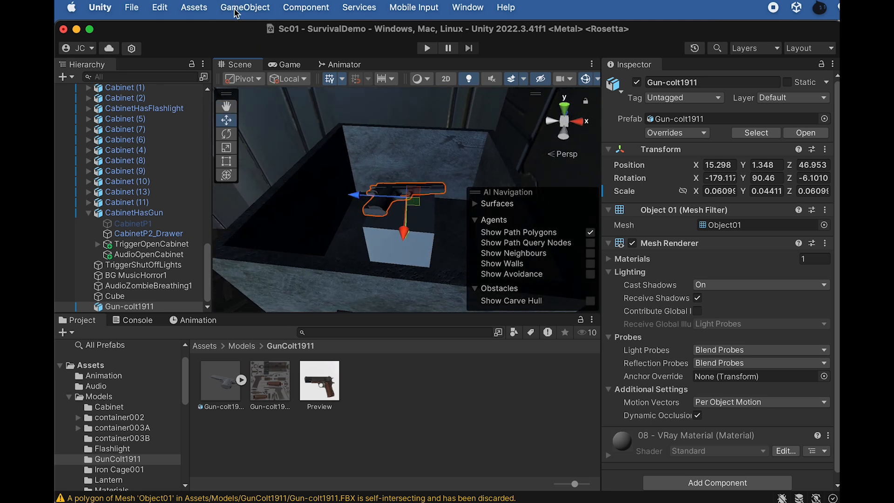
- Add a point light at the gun and raise it to about Y 1.483
{"action": "left_click", "coordinate": [130, 307]}
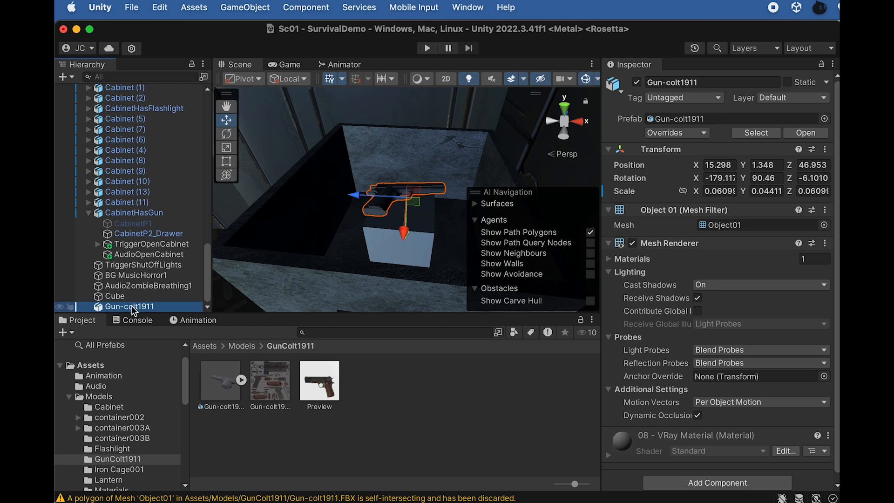
{"action": "left_click", "coordinate": [242, 8]}
{"action": "mouse_move", "coordinate": [293, 103]}
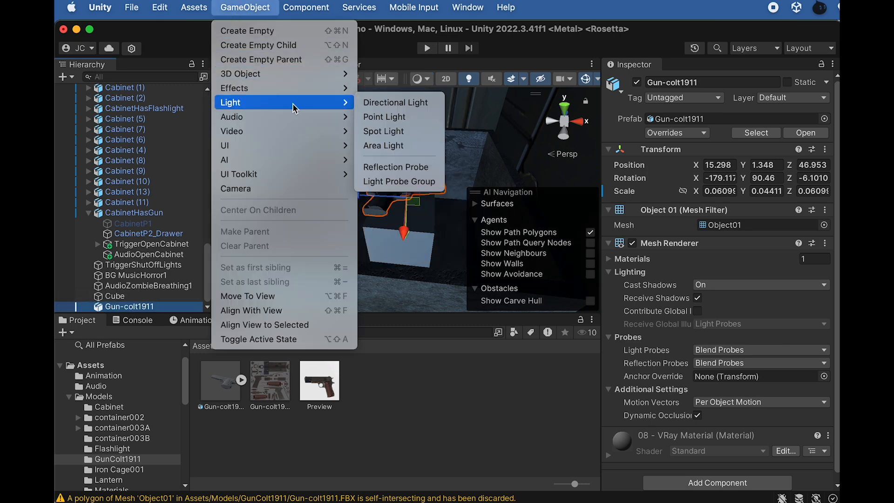
{"action": "left_click", "coordinate": [387, 116]}
{"action": "left_click_drag", "start_coordinate": [408, 135], "coordinate": [408, 120]}
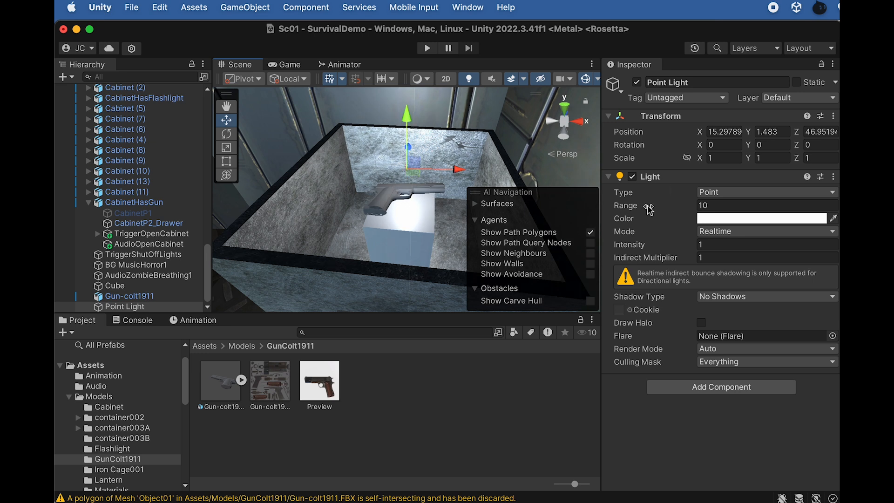
- Raise the point light's intensity and position, and set its range to 0.1
{"action": "left_click", "coordinate": [651, 208]}
{"action": "type", "text": "0.3"}
{"action": "left_click_drag", "start_coordinate": [633, 247], "coordinate": [663, 249]}
{"action": "left_click_drag", "start_coordinate": [629, 205], "coordinate": [625, 209]}
{"action": "left_click_drag", "start_coordinate": [407, 116], "coordinate": [404, 109]}
{"action": "left_click", "coordinate": [703, 205]}
{"action": "type", "text": "0.1"}
{"action": "key", "text": "Return"}
- Move the point light closer over the gun in the drawer
{"action": "key", "text": "f"}
{"action": "left_click_drag", "start_coordinate": [459, 158], "coordinate": [424, 162]}
{"action": "left_click_drag", "start_coordinate": [423, 162], "coordinate": [380, 114], "text": "alt"}
{"action": "left_click_drag", "start_coordinate": [371, 107], "coordinate": [371, 112]}
{"action": "left_click_drag", "start_coordinate": [378, 119], "coordinate": [387, 168], "text": "alt"}
- Pick a new colour for the point light, fine-tune its range and increase its intensity
{"action": "left_click_drag", "start_coordinate": [622, 246], "coordinate": [645, 248]}
{"action": "left_click", "coordinate": [721, 219]}
{"action": "left_click", "coordinate": [735, 333]}
{"action": "left_click_drag", "start_coordinate": [788, 298], "coordinate": [778, 275]}
{"action": "left_click", "coordinate": [729, 209]}
{"action": "left_click_drag", "start_coordinate": [630, 246], "coordinate": [671, 249]}
{"action": "left_click_drag", "start_coordinate": [396, 112], "coordinate": [396, 139], "text": "alt"}
- Create a material named M-Gun with the gun texture as its albedo map and apply it to the gun
{"action": "right_click", "coordinate": [380, 388]}
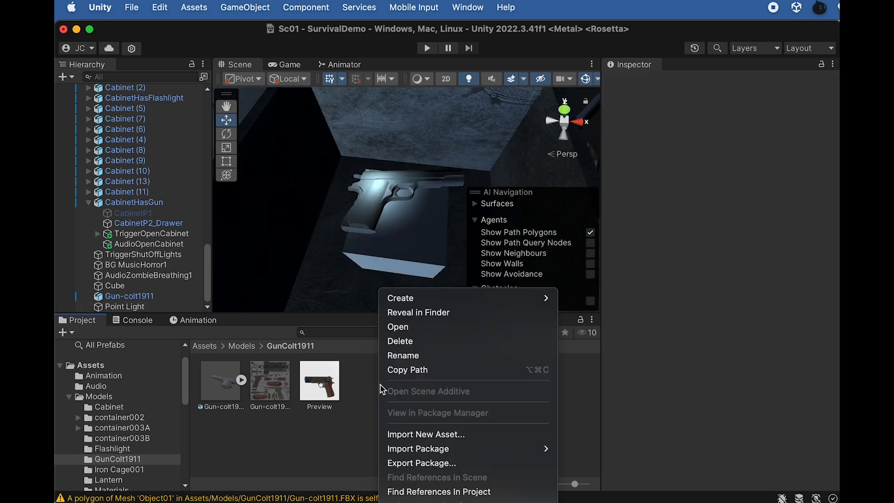
{"action": "mouse_move", "coordinate": [525, 298]}
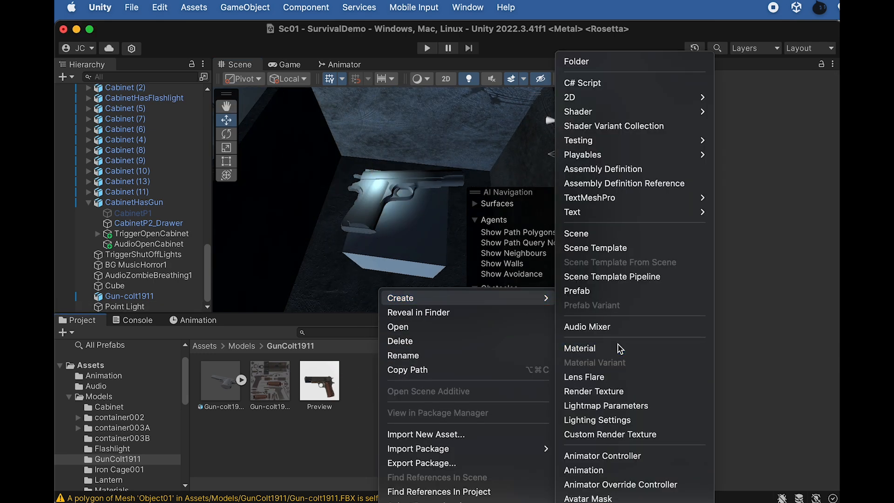
{"action": "left_click", "coordinate": [628, 348]}
{"action": "type", "text": "M-Gun"}
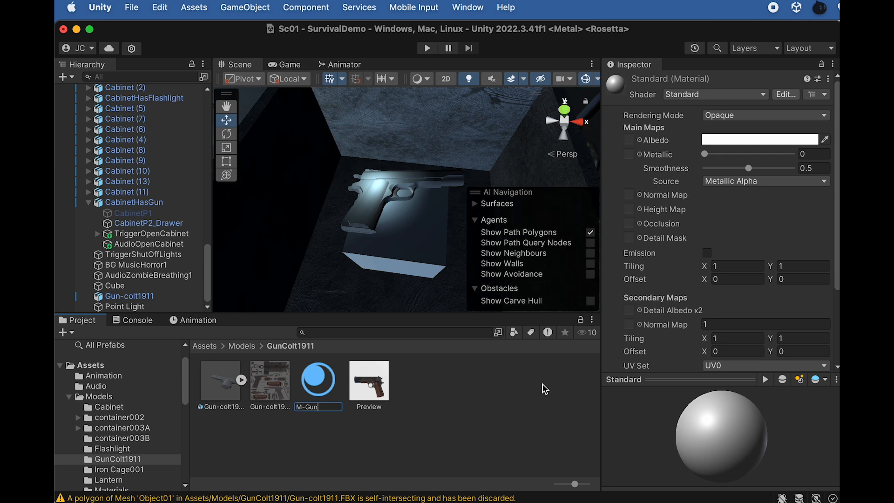
{"action": "key", "text": "Return"}
{"action": "left_click_drag", "start_coordinate": [270, 380], "coordinate": [629, 140]}
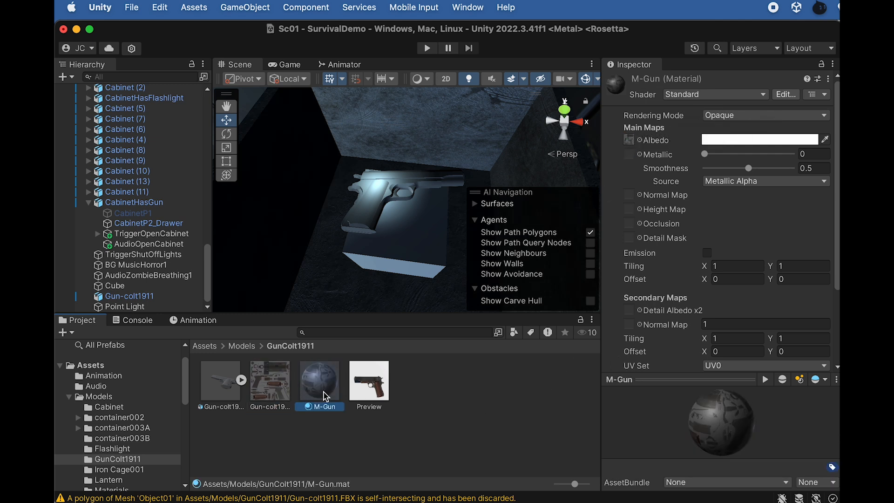
{"action": "left_click_drag", "start_coordinate": [323, 381], "coordinate": [475, 148]}
- Create an empty object at the gun and name it GunInDrawer
{"action": "left_click", "coordinate": [131, 306]}
{"action": "left_click", "coordinate": [131, 297], "text": "shift"}
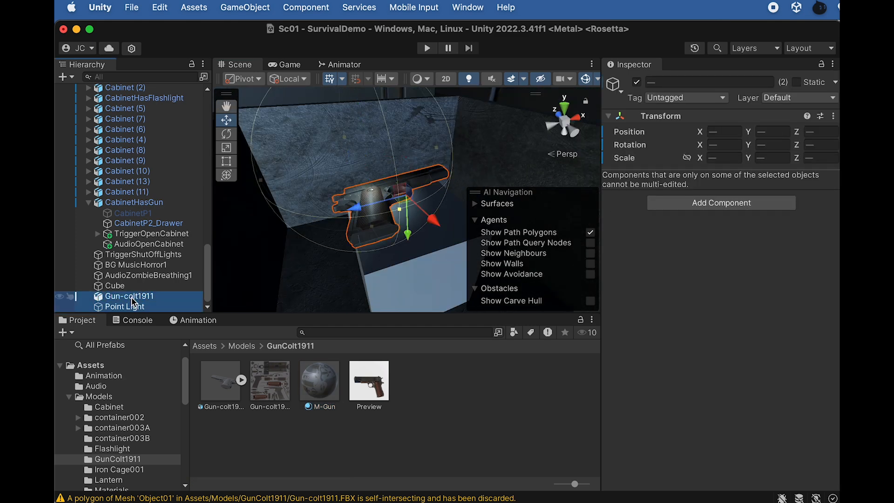
{"action": "left_click", "coordinate": [130, 286]}
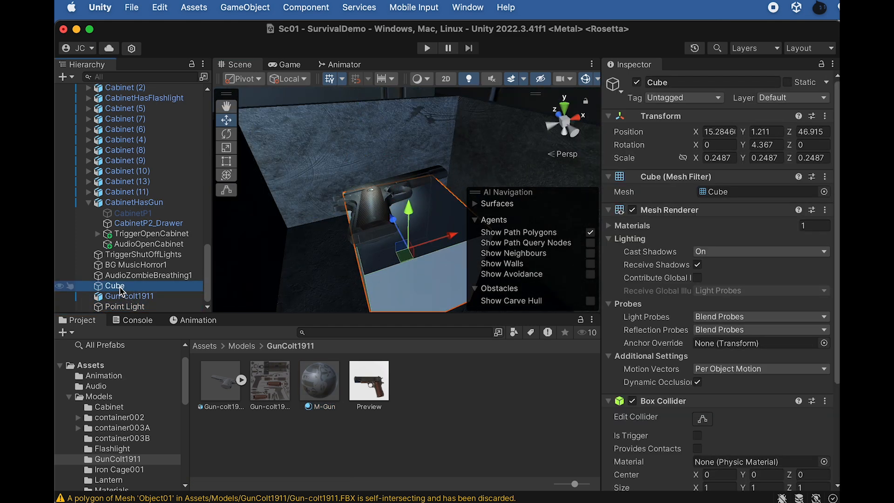
{"action": "left_click", "coordinate": [245, 7]}
{"action": "left_click", "coordinate": [255, 32]}
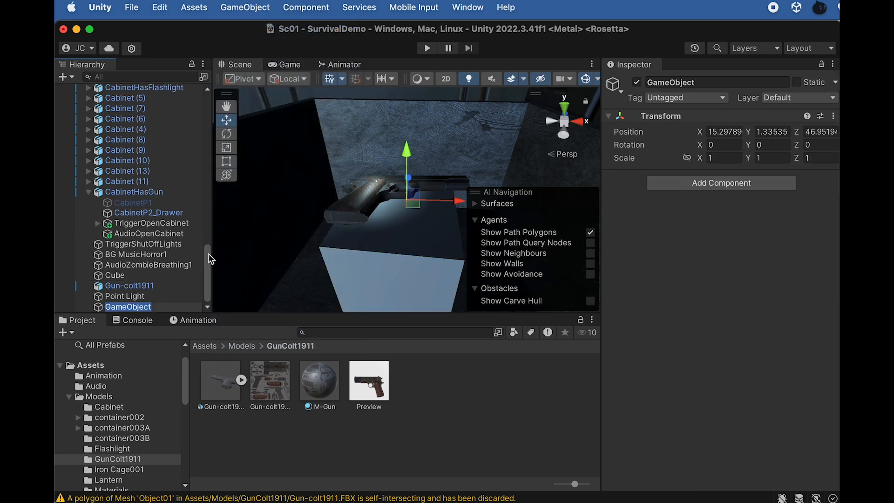
{"action": "type", "text": "GunOn"}
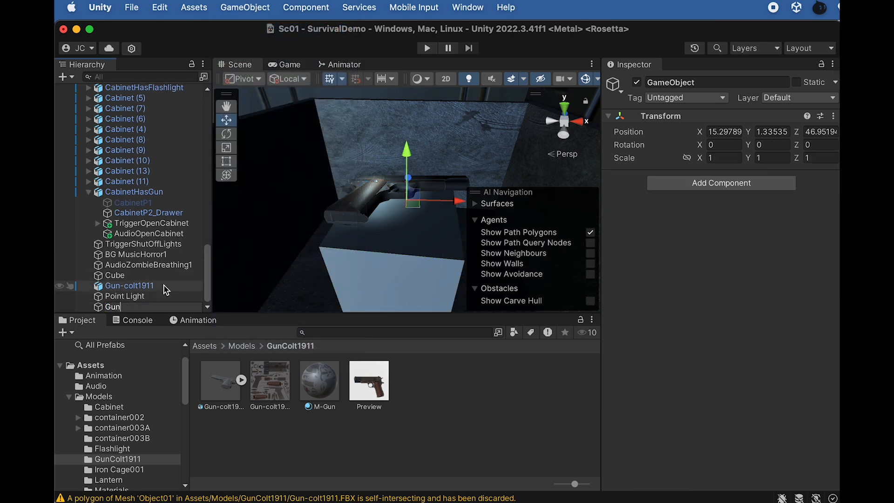
{"action": "key", "text": "BackSpace"}
{"action": "key", "text": "BackSpace"}
{"action": "type", "text": "Ind"}
{"action": "key", "text": "BackSpace"}
{"action": "type", "text": "Dr"}
- Parent Cube, Gun-colt1911 and Point Light under GunInDrawer
{"action": "left_click", "coordinate": [132, 276]}
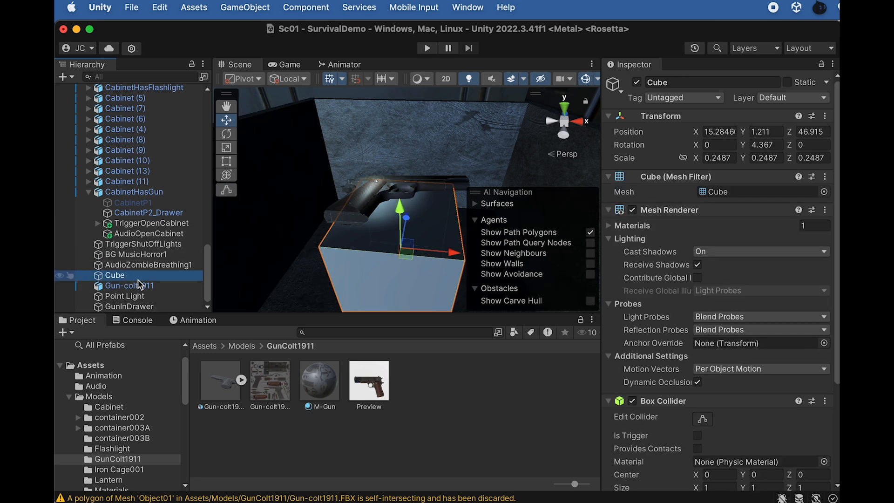
{"action": "left_click", "coordinate": [150, 296], "text": "shift"}
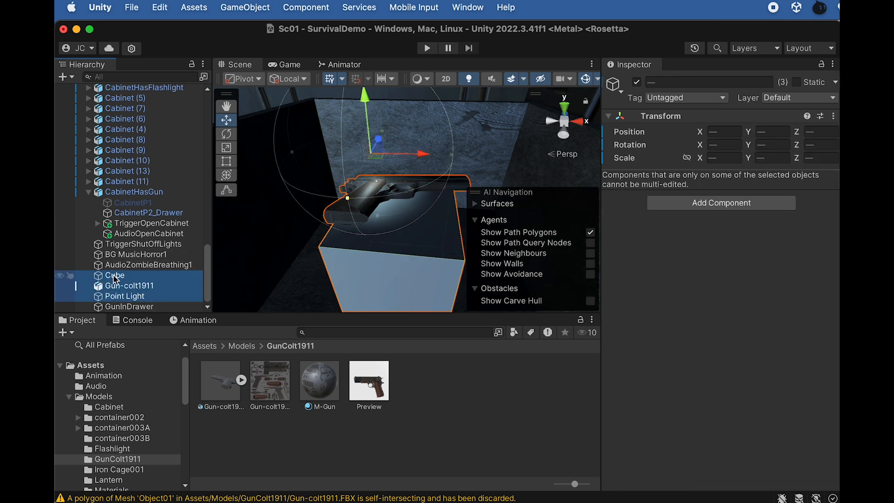
{"action": "left_click_drag", "start_coordinate": [111, 278], "coordinate": [129, 309]}
- Toggle GunInDrawer off and on to check that the cube, gun and light switch together
{"action": "left_click", "coordinate": [125, 276]}
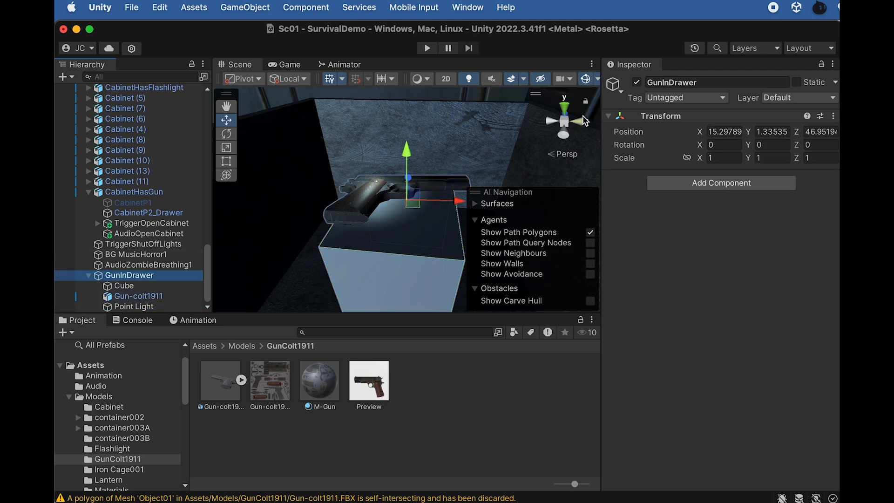
{"action": "left_click", "coordinate": [637, 82]}
{"action": "left_click", "coordinate": [637, 83]}
{"action": "left_click", "coordinate": [637, 83]}
{"action": "left_click", "coordinate": [637, 83]}
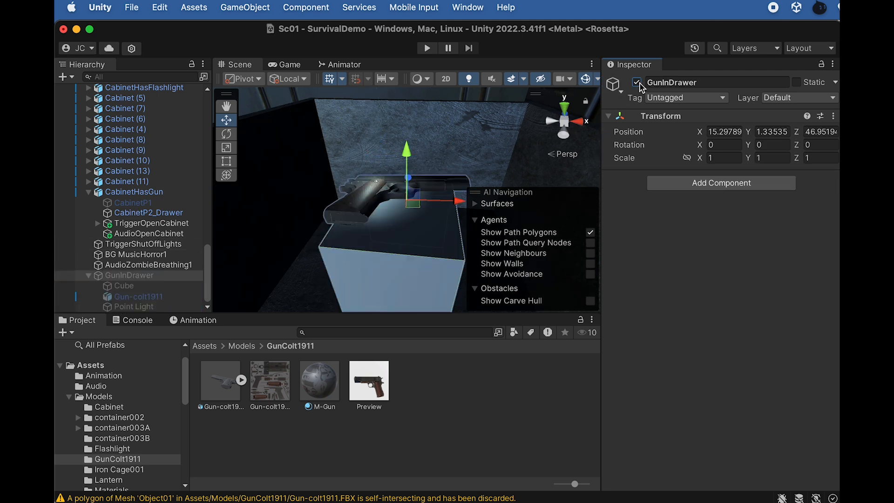
- Parent GunInDrawer under CabinetP2_Drawer and reactivate the CabinetP1 body
{"action": "left_click", "coordinate": [89, 276]}
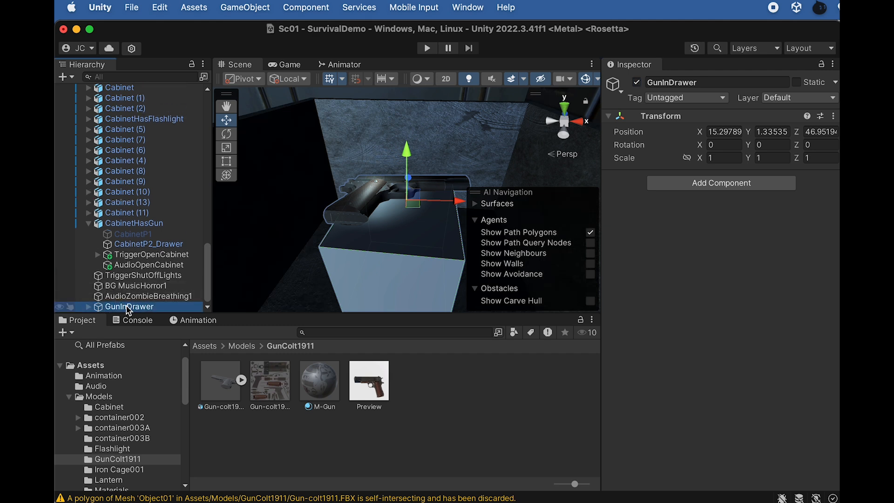
{"action": "left_click_drag", "start_coordinate": [138, 304], "coordinate": [148, 246]}
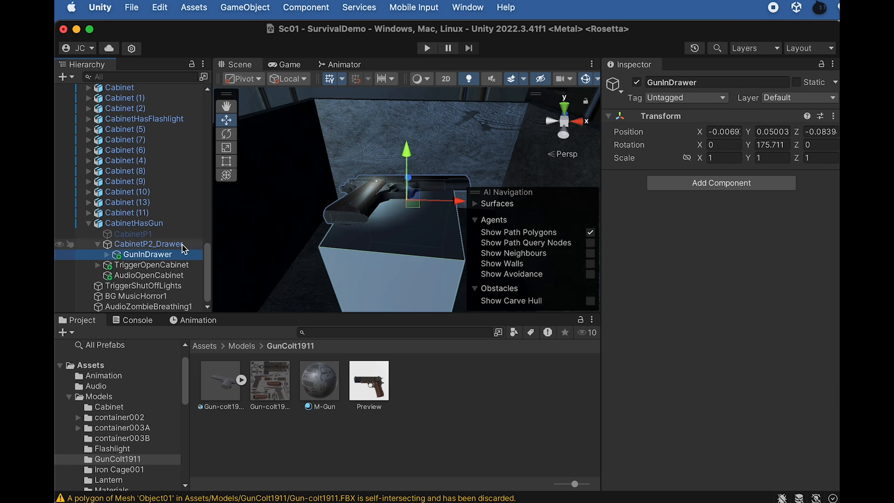
{"action": "left_click", "coordinate": [135, 234]}
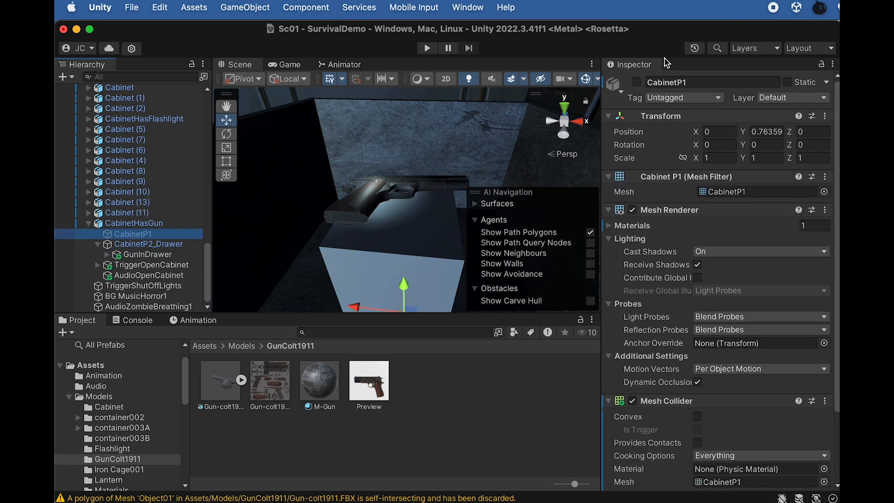
{"action": "left_click", "coordinate": [637, 83]}
{"action": "key", "text": "f"}
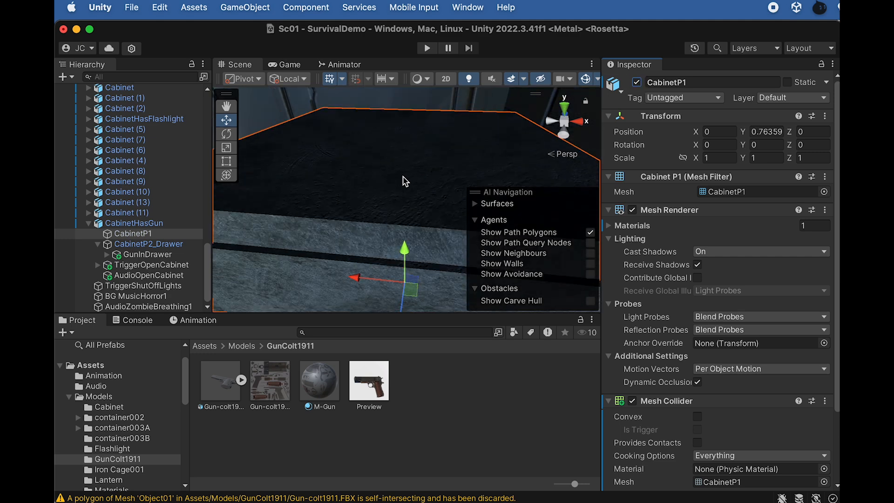
- Remove the Press Key Open Cabinet script component from TriggerOpenCabinet under CabinetHasGun
{"action": "left_click_drag", "start_coordinate": [406, 180], "coordinate": [528, 147], "text": "alt"}
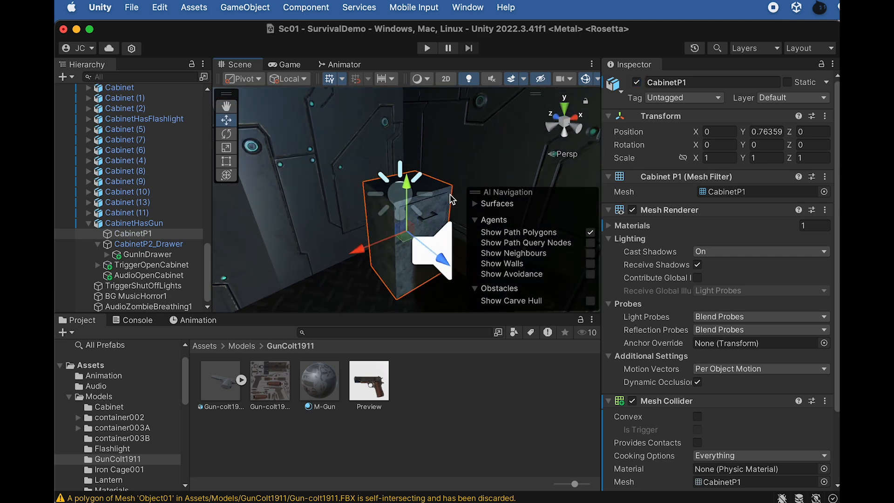
{"action": "left_click", "coordinate": [92, 224]}
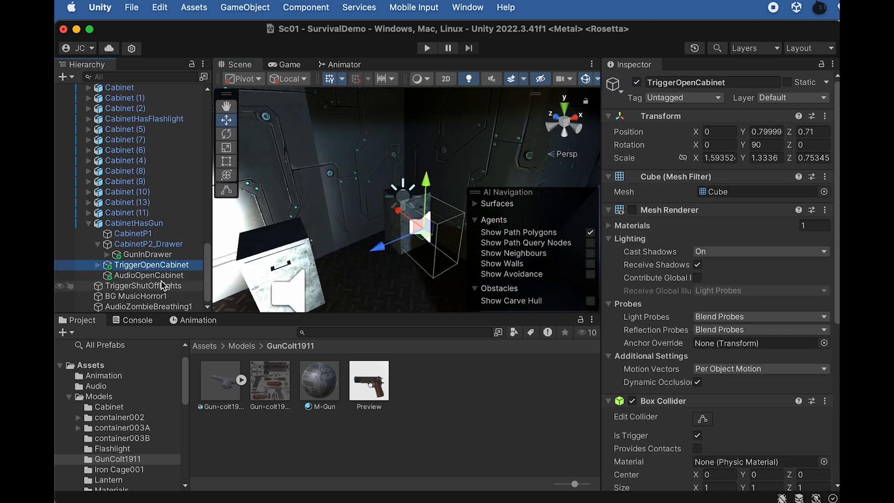
{"action": "left_click", "coordinate": [160, 255]}
{"action": "left_click", "coordinate": [165, 265]}
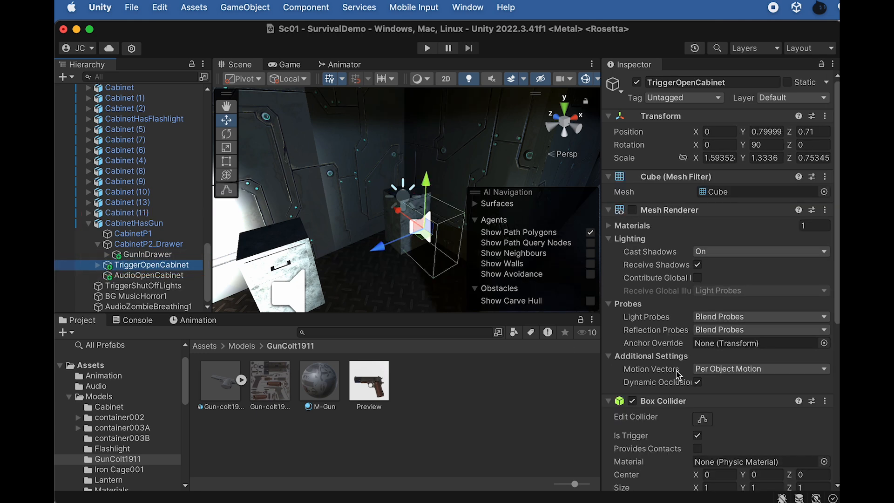
{"action": "scroll", "coordinate": [660, 415], "scroll_direction": "down", "scroll_amount": 10}
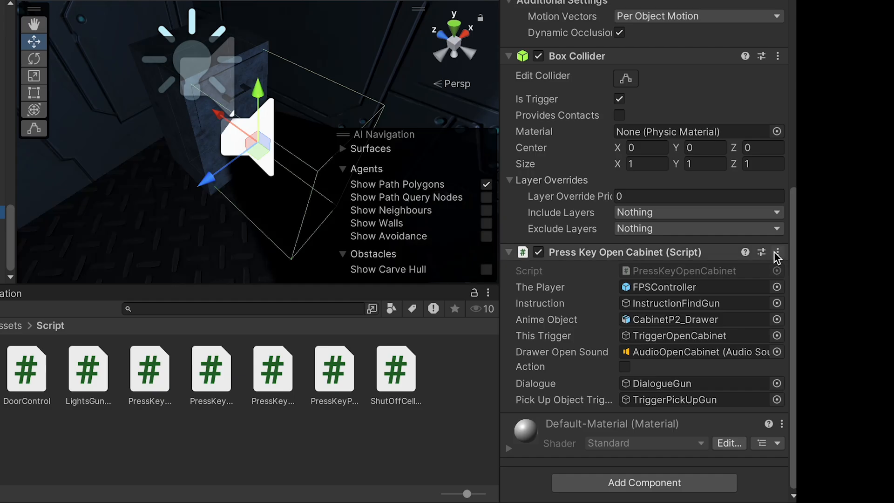
{"action": "left_click", "coordinate": [776, 254]}
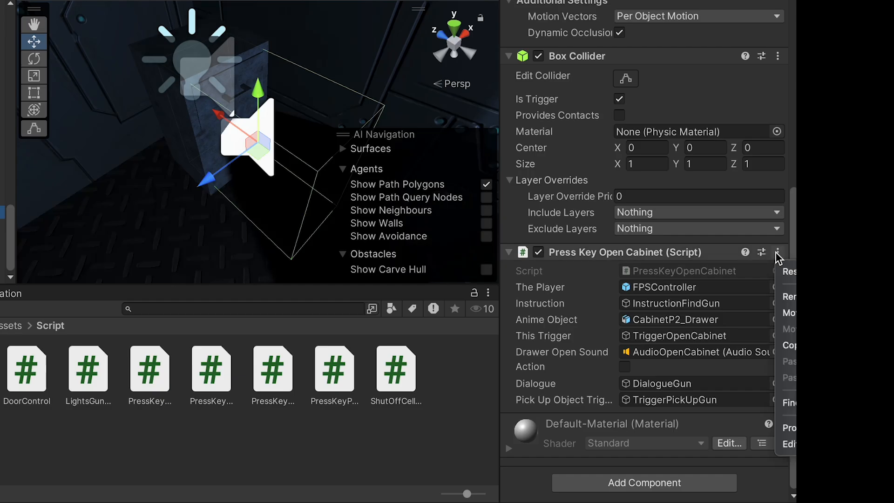
{"action": "left_click", "coordinate": [789, 297]}
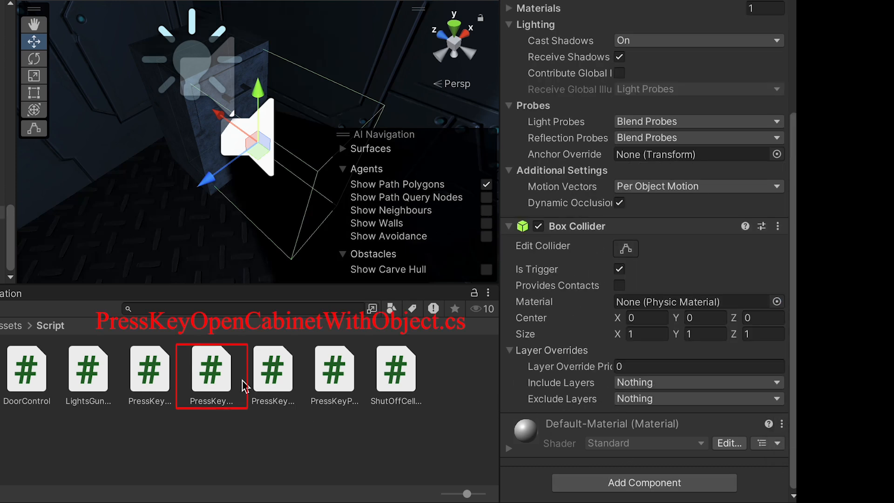
- Attach the PressKeyOpenCabinetWithObject script from the Script folder to TriggerOpenCabinet under CabinetHasGun
{"action": "left_click", "coordinate": [209, 379]}
{"action": "left_click", "coordinate": [152, 387]}
{"action": "left_click", "coordinate": [219, 384]}
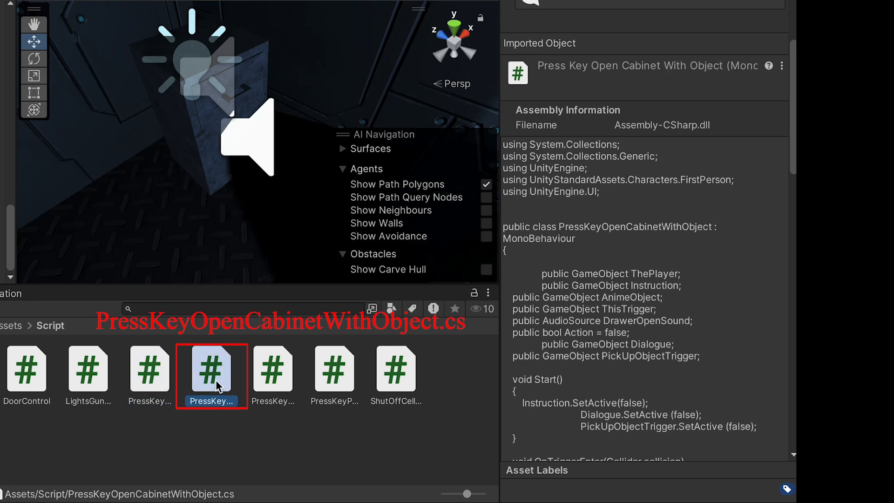
{"action": "left_click_drag", "start_coordinate": [221, 376], "coordinate": [0, 213]}
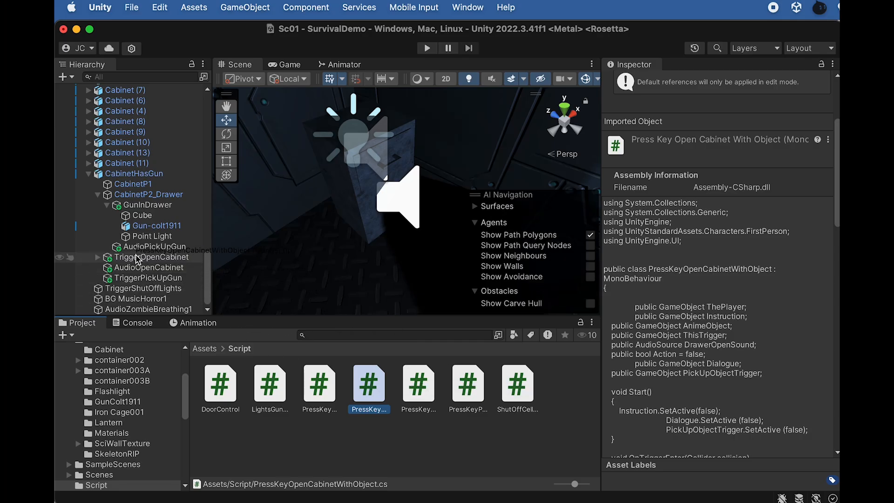
{"action": "left_click_drag", "start_coordinate": [137, 259], "coordinate": [137, 260]}
{"action": "left_click", "coordinate": [142, 257]}
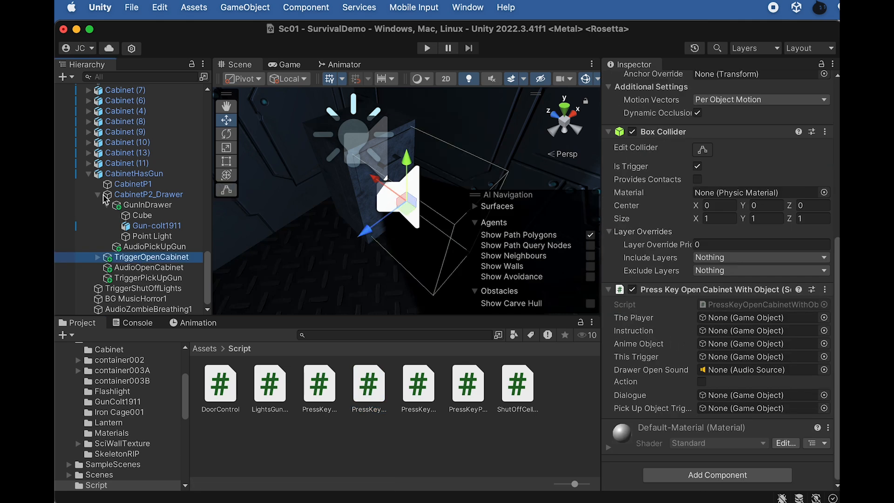
- Assign FPSController as The Player and InstructionFindGun as the Instruction in TriggerOpenCabinet's script
{"action": "scroll", "coordinate": [160, 144], "scroll_direction": "down", "scroll_amount": 10}
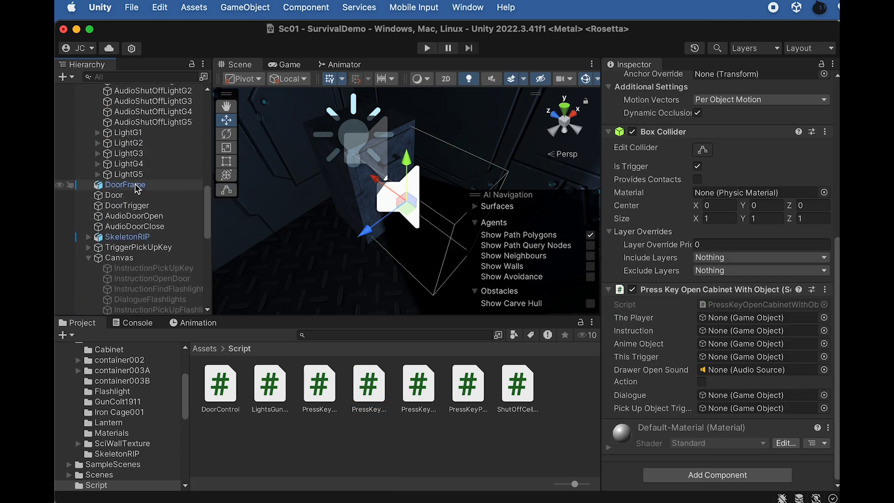
{"action": "scroll", "coordinate": [137, 188], "scroll_direction": "up", "scroll_amount": 10}
{"action": "left_click_drag", "start_coordinate": [131, 130], "coordinate": [717, 319]}
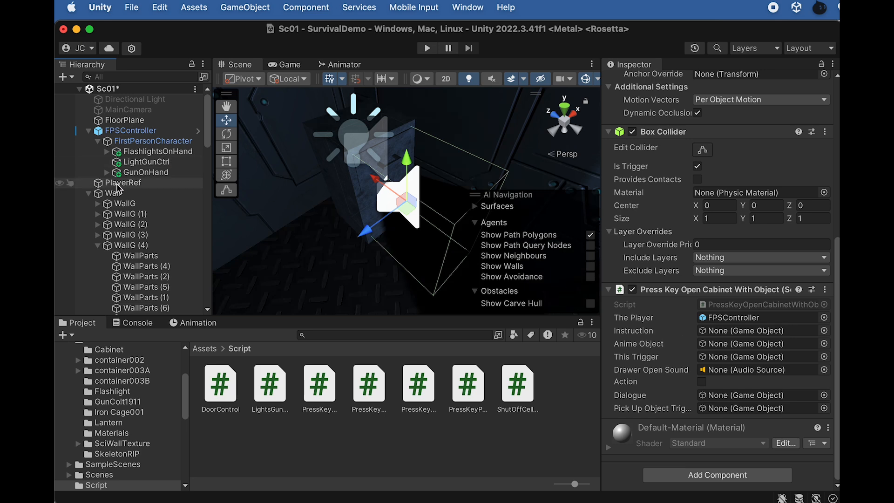
{"action": "scroll", "coordinate": [177, 190], "scroll_direction": "down", "scroll_amount": 10}
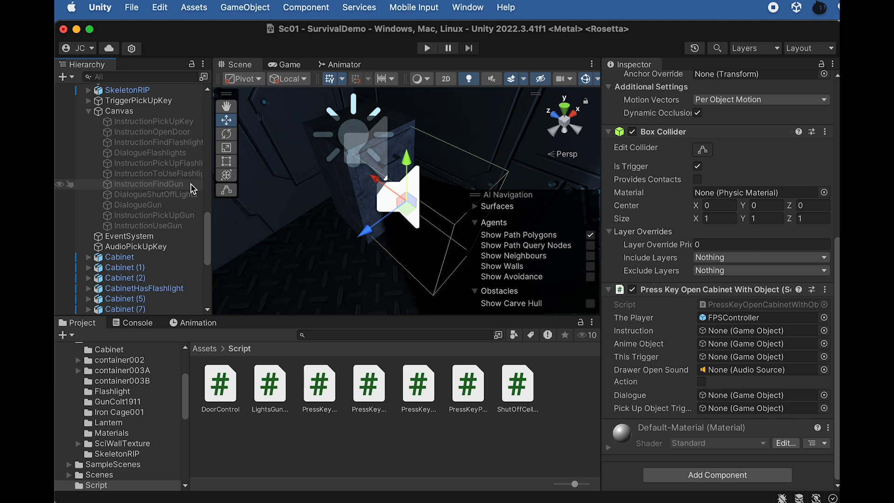
{"action": "left_click_drag", "start_coordinate": [170, 185], "coordinate": [721, 334]}
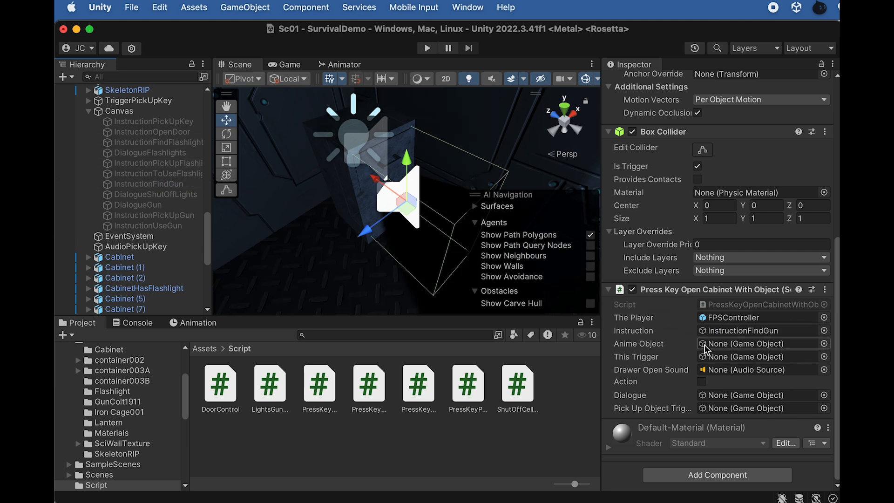
- Assign CabinetP2_Drawer as Anime Object, TriggerOpenCabinet as This Trigger and AudioOpenCabinet as Drawer Open Sound in the script
{"action": "scroll", "coordinate": [139, 242], "scroll_direction": "down", "scroll_amount": 7}
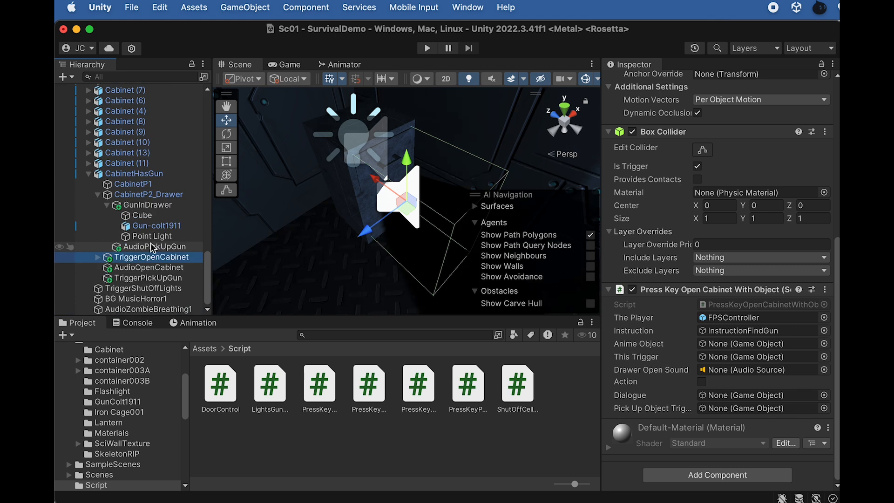
{"action": "left_click", "coordinate": [148, 194]}
{"action": "left_click_drag", "start_coordinate": [239, 198], "coordinate": [720, 346]}
{"action": "left_click_drag", "start_coordinate": [163, 259], "coordinate": [734, 358]}
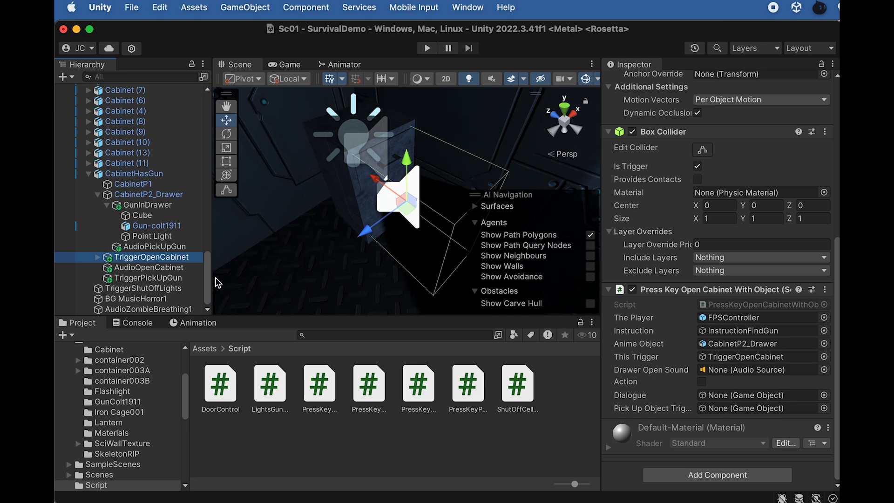
{"action": "left_click_drag", "start_coordinate": [148, 268], "coordinate": [736, 377]}
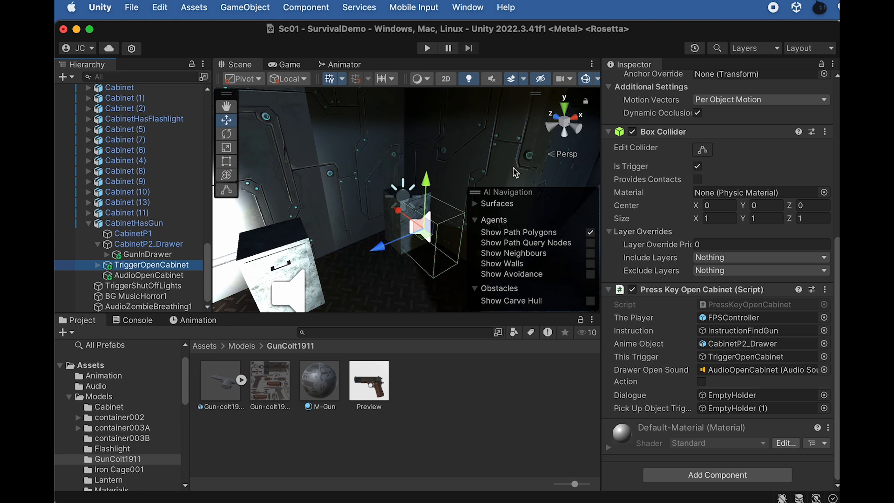
- Duplicate the DialogueShutOffLights text in the Canvas and deactivate the original
{"action": "scroll", "coordinate": [93, 159], "scroll_direction": "up", "scroll_amount": 10}
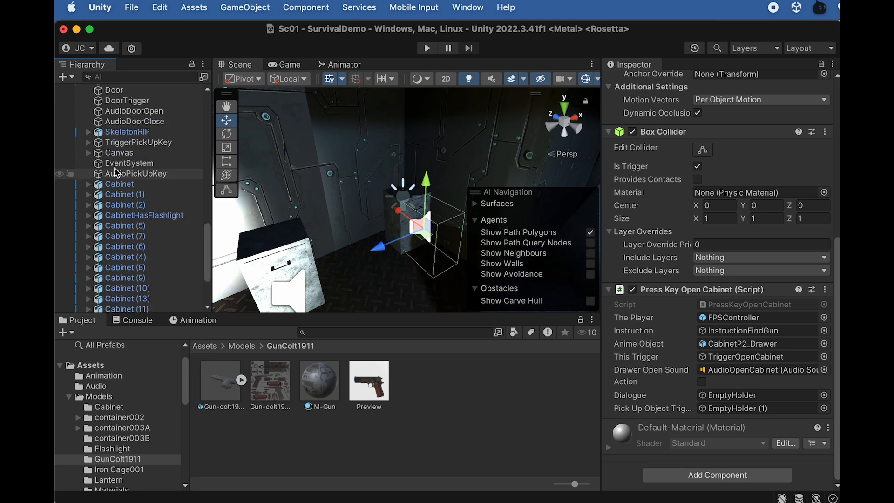
{"action": "scroll", "coordinate": [93, 158], "scroll_direction": "down", "scroll_amount": 3}
{"action": "left_click", "coordinate": [170, 237]}
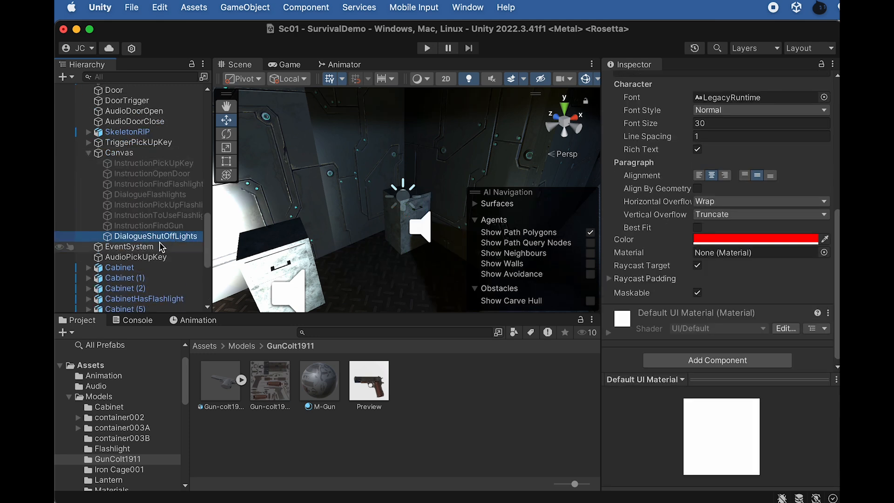
{"action": "key", "text": "super+d"}
{"action": "left_click", "coordinate": [150, 237]}
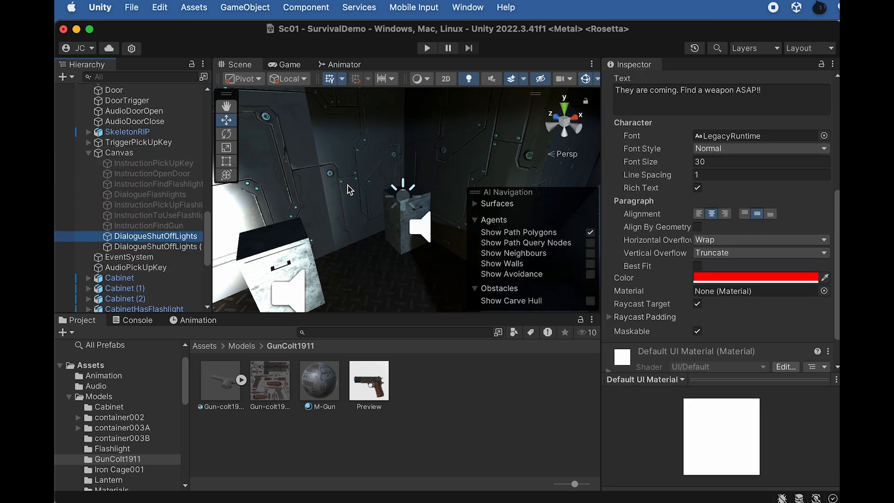
{"action": "scroll", "coordinate": [611, 80], "scroll_direction": "up", "scroll_amount": 10}
{"action": "left_click", "coordinate": [637, 82]}
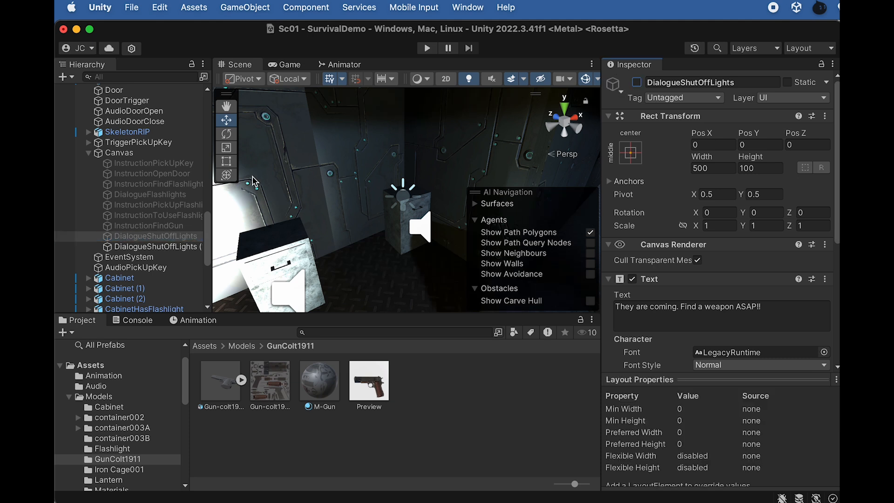
- Rename the duplicate DialogueGun and set its text to "Here is the gun! You will need it to survive in the wildness!"
{"action": "left_click", "coordinate": [159, 247]}
{"action": "left_click", "coordinate": [691, 85]}
{"action": "left_click", "coordinate": [691, 85]}
{"action": "left_click_drag", "start_coordinate": [683, 83], "coordinate": [795, 87]}
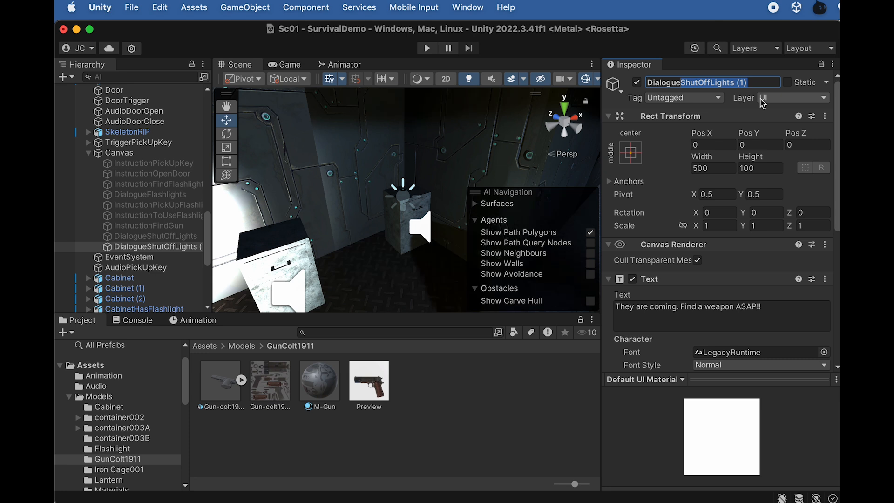
{"action": "type", "text": "Gun"}
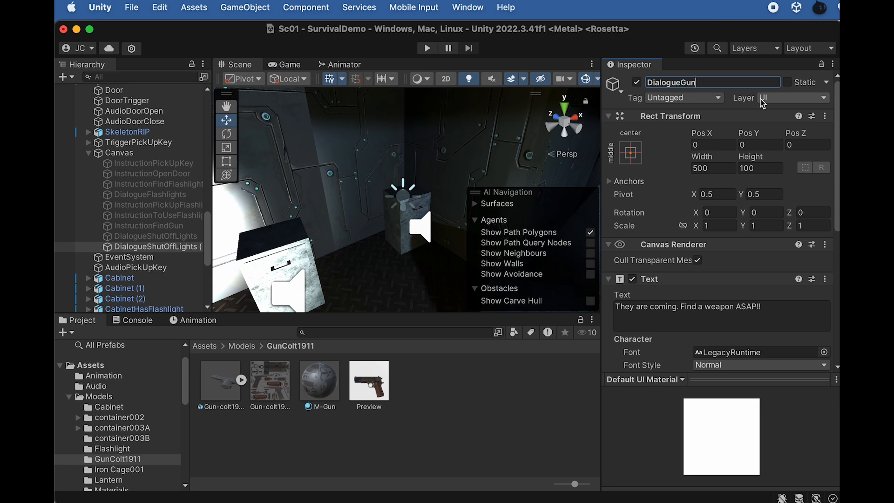
{"action": "left_click", "coordinate": [697, 307]}
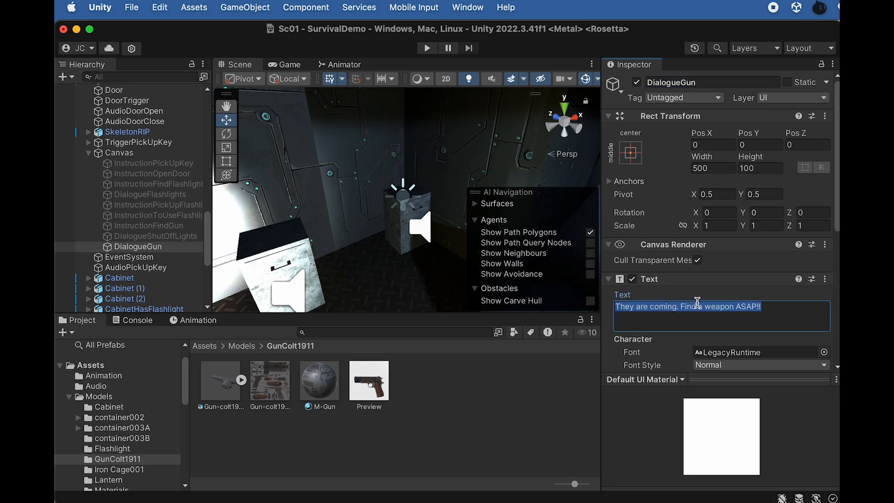
{"action": "type", "text": "Pick"}
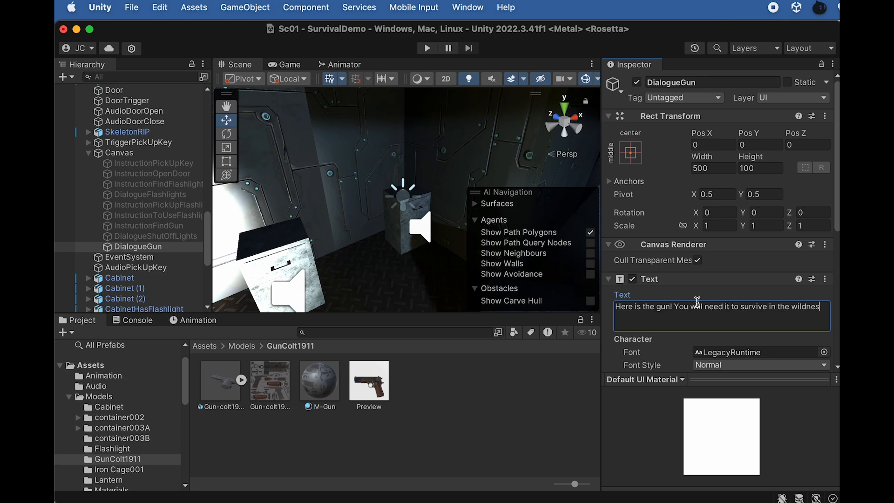
{"action": "type", "text": "s!"}
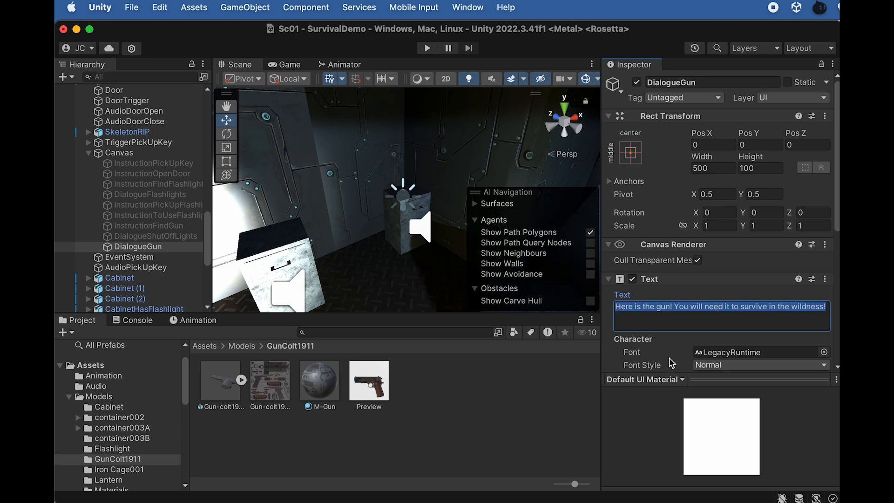
- Assign DialogueGun as the Dialogue in TriggerOpenCabinet's script and deactivate DialogueGun
{"action": "left_click", "coordinate": [164, 249]}
{"action": "scroll", "coordinate": [164, 270], "scroll_direction": "down", "scroll_amount": 8}
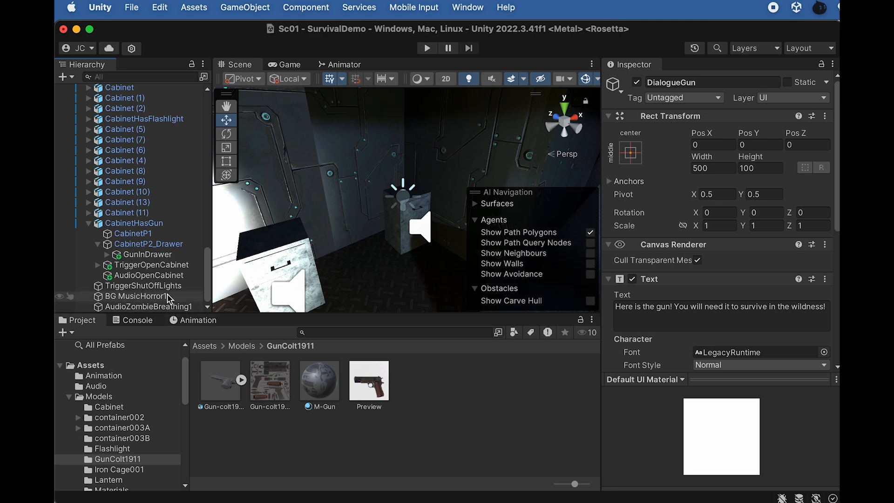
{"action": "left_click", "coordinate": [162, 265]}
{"action": "scroll", "coordinate": [667, 347], "scroll_direction": "down", "scroll_amount": 5}
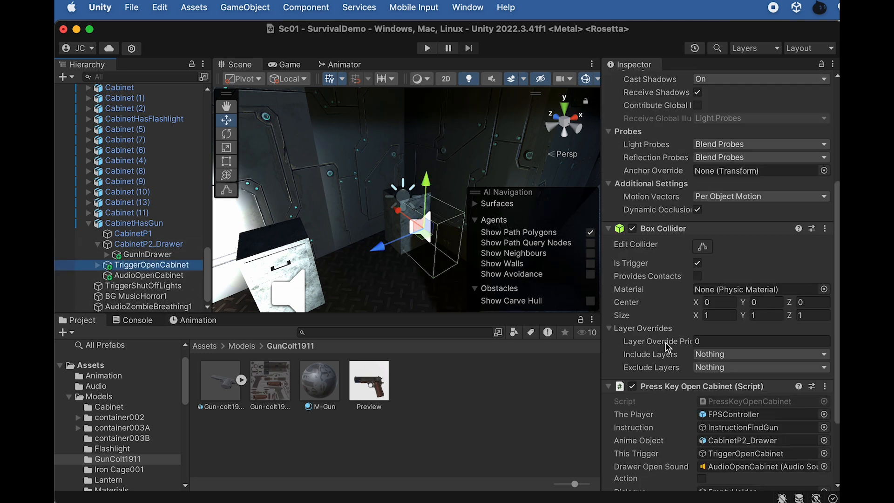
{"action": "scroll", "coordinate": [668, 347], "scroll_direction": "down", "scroll_amount": 4}
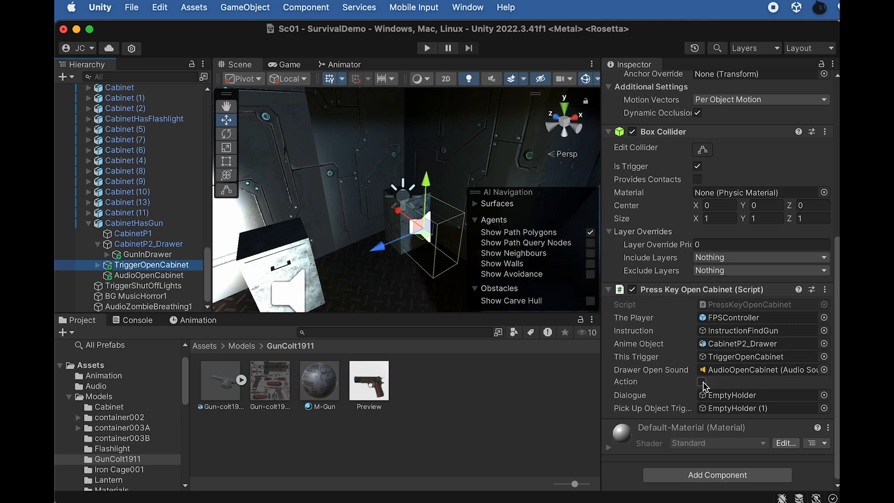
{"action": "scroll", "coordinate": [197, 220], "scroll_direction": "up", "scroll_amount": 5}
{"action": "scroll", "coordinate": [197, 220], "scroll_direction": "up", "scroll_amount": 4}
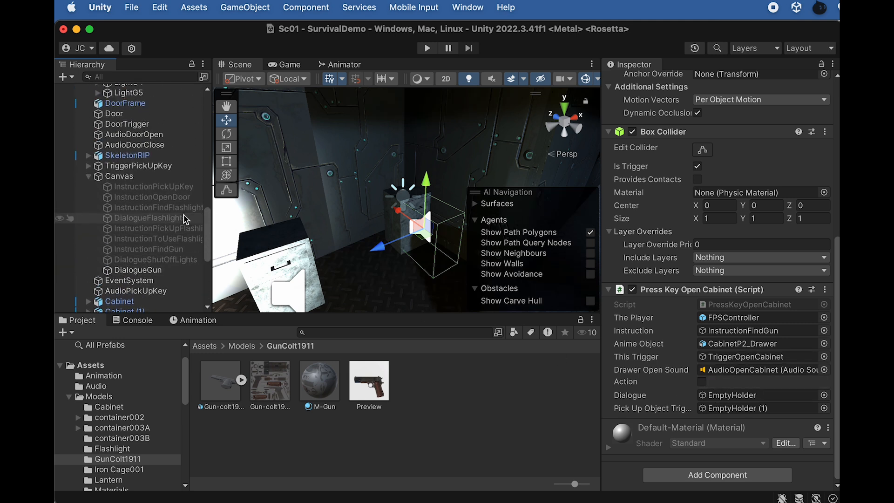
{"action": "left_click_drag", "start_coordinate": [153, 272], "coordinate": [745, 394]}
{"action": "left_click", "coordinate": [159, 272]}
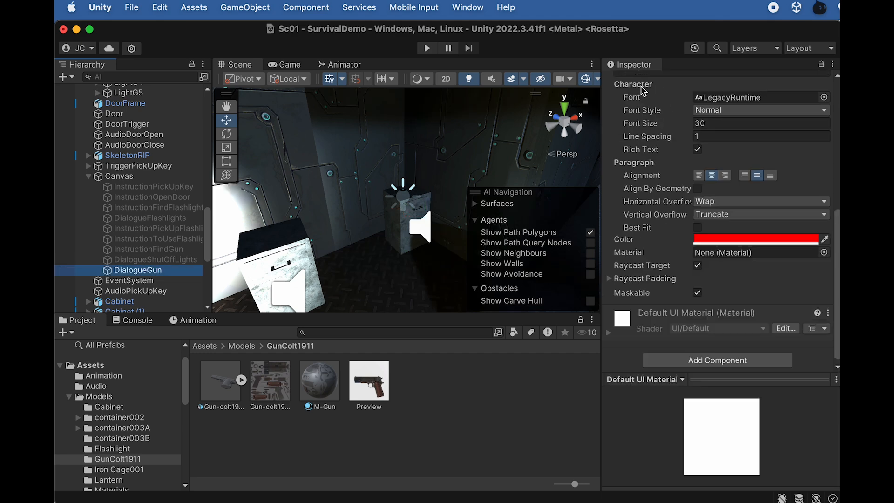
{"action": "scroll", "coordinate": [154, 289], "scroll_direction": "down", "scroll_amount": 10}
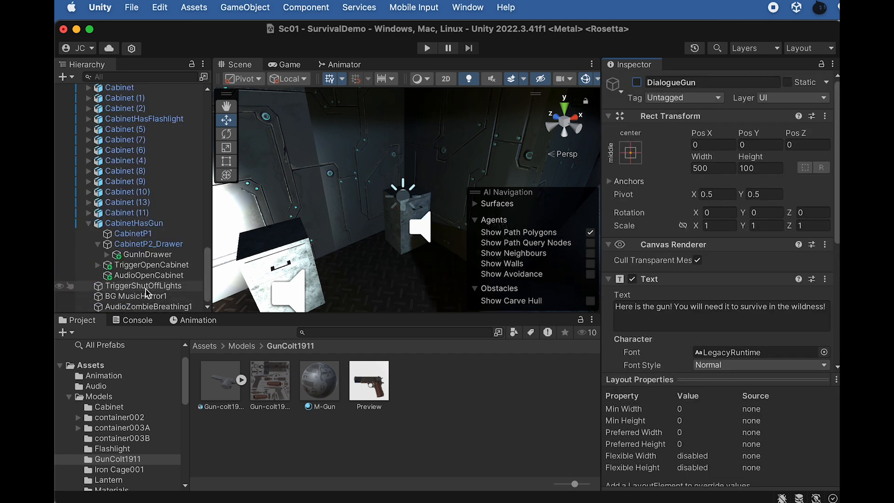
- Focus the view on CabinetHasGun and create a 3D cube at the front of the cabinet
{"action": "left_click", "coordinate": [135, 224]}
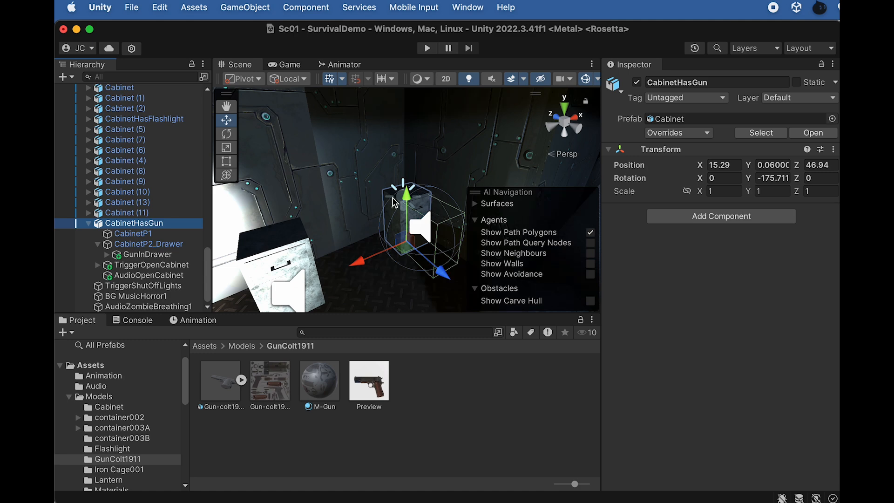
{"action": "key", "text": "f"}
{"action": "left_click_drag", "start_coordinate": [421, 175], "coordinate": [296, 250], "text": "alt"}
{"action": "left_click", "coordinate": [240, 12]}
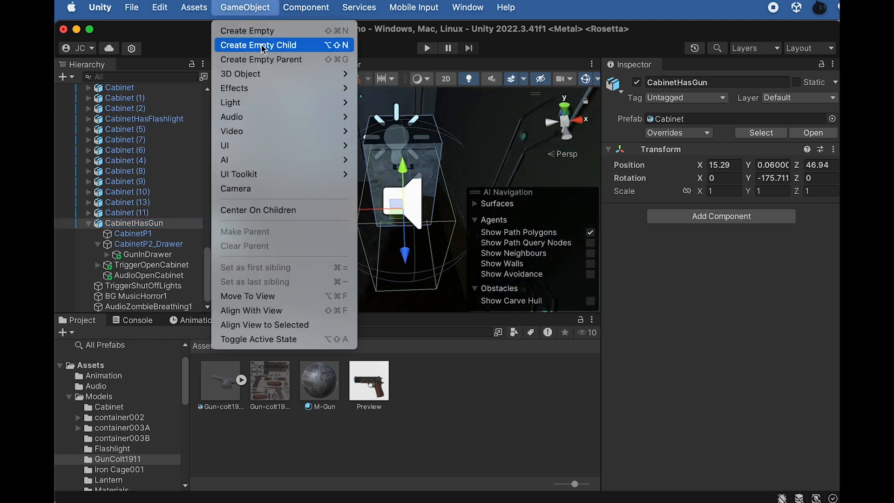
{"action": "mouse_move", "coordinate": [270, 74]}
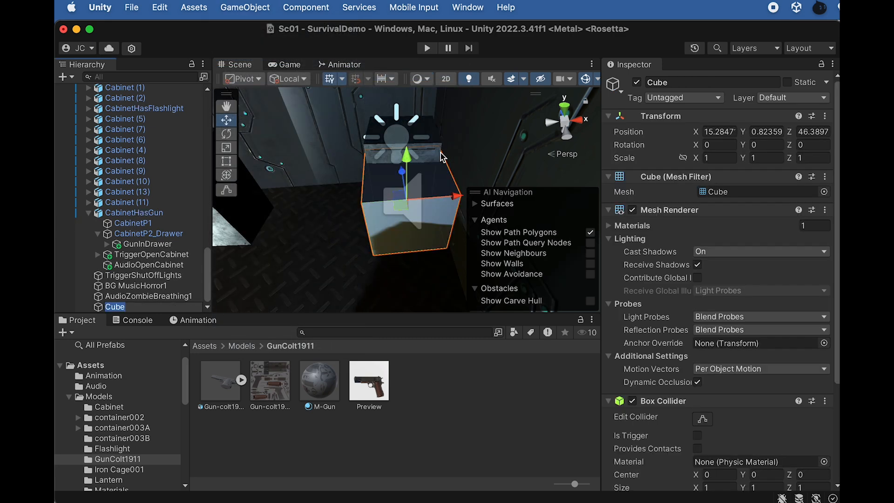
- Scale the cube to about 1.48 in Y and 1.90 in Z, and move it to about Z 46.0
{"action": "left_click_drag", "start_coordinate": [418, 212], "coordinate": [741, 182], "text": "alt"}
{"action": "key", "text": "r"}
{"action": "left_click_drag", "start_coordinate": [363, 196], "coordinate": [453, 106]}
{"action": "key", "text": "w"}
{"action": "key", "text": "r"}
{"action": "left_click_drag", "start_coordinate": [437, 142], "coordinate": [440, 114]}
{"action": "left_click_drag", "start_coordinate": [440, 114], "coordinate": [593, 190], "text": "alt"}
- Rename the new cube in the scene as TriggerPickUpGun
{"action": "left_click", "coordinate": [135, 306]}
{"action": "key", "text": "Return"}
{"action": "type", "text": "TriggerPick"}
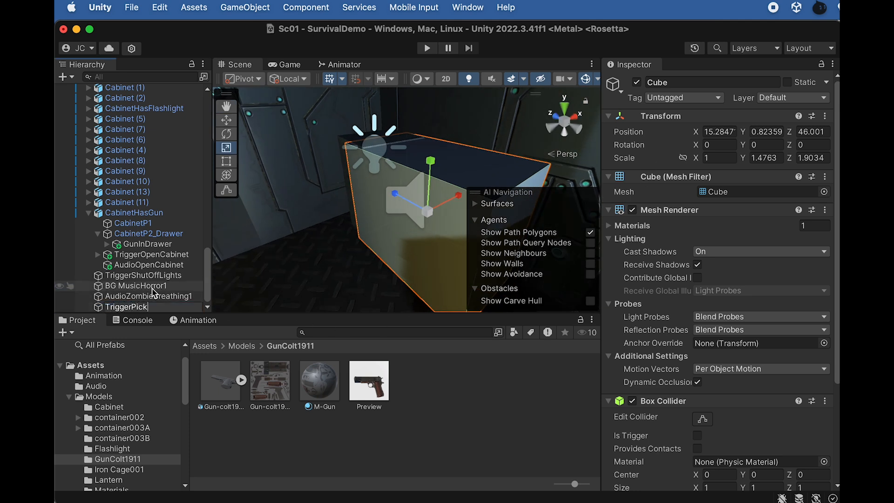
{"action": "type", "text": "n"}
{"action": "key", "text": "Return"}
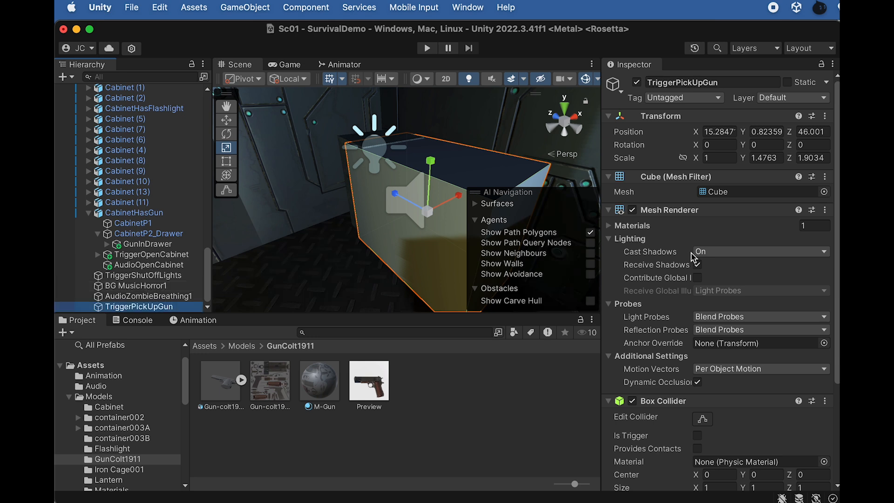
- Disable TriggerPickUpGun's Mesh Renderer and set its Box Collider as a trigger
{"action": "left_click", "coordinate": [633, 210]}
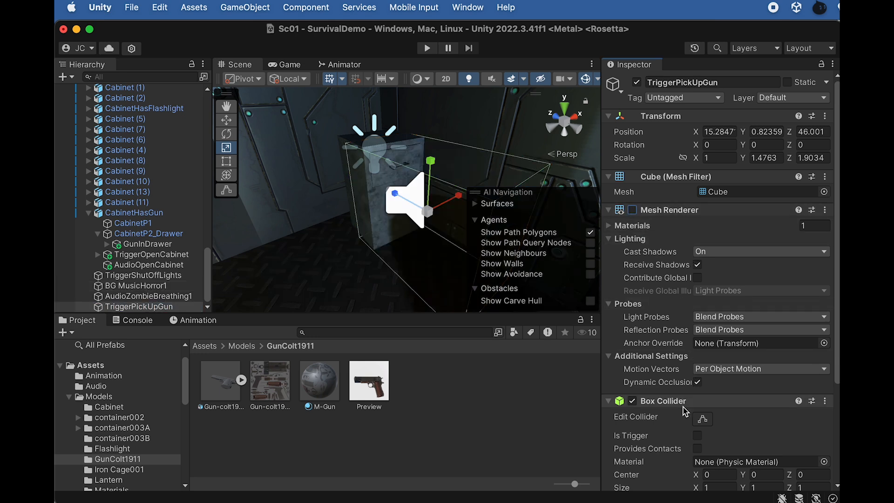
{"action": "left_click", "coordinate": [697, 436]}
{"action": "scroll", "coordinate": [670, 373], "scroll_direction": "down", "scroll_amount": 5}
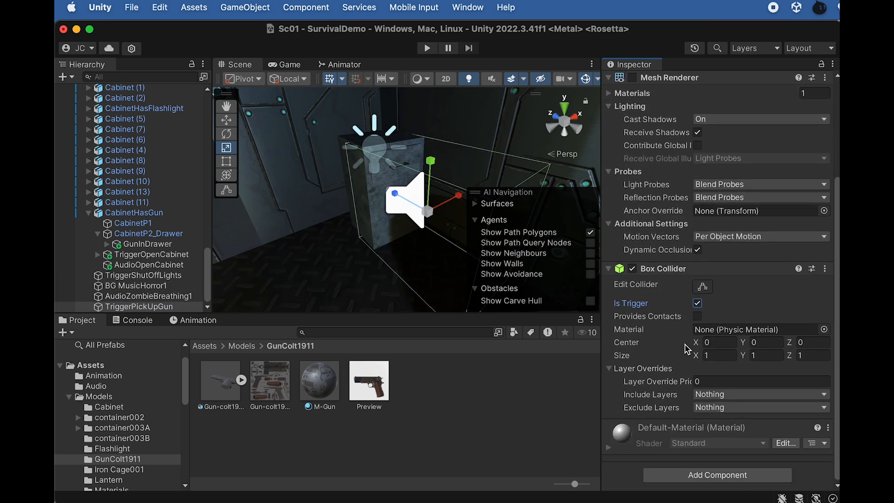
- Attach the PressKeyPickUpObject script to TriggerPickUpGun and assign FPSController as The Player
{"action": "left_click", "coordinate": [209, 346]}
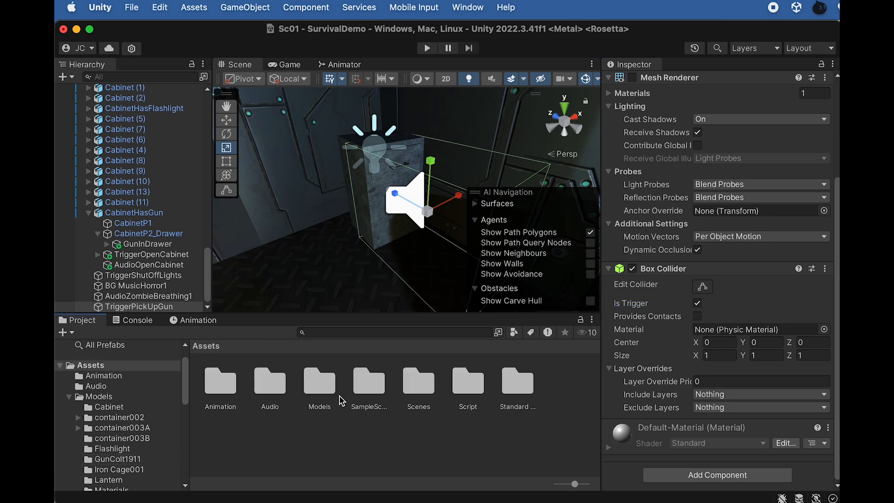
{"action": "double_click", "coordinate": [468, 389]}
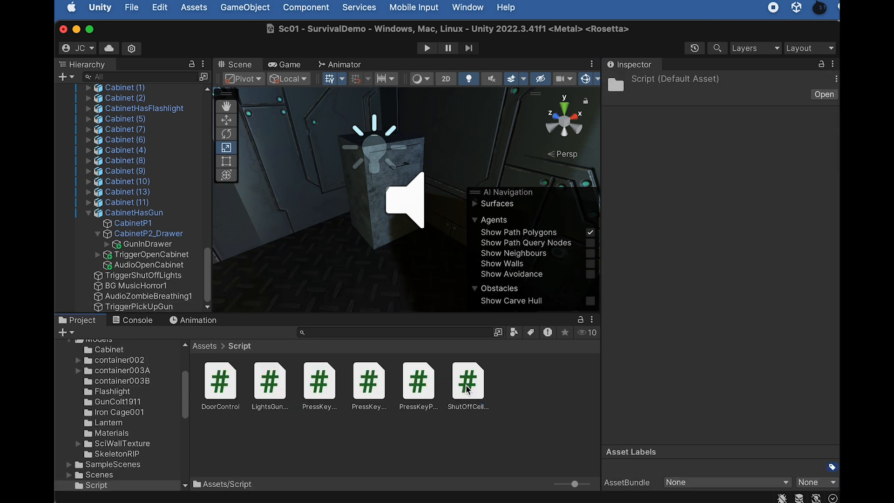
{"action": "left_click", "coordinate": [371, 403]}
{"action": "left_click", "coordinate": [317, 393]}
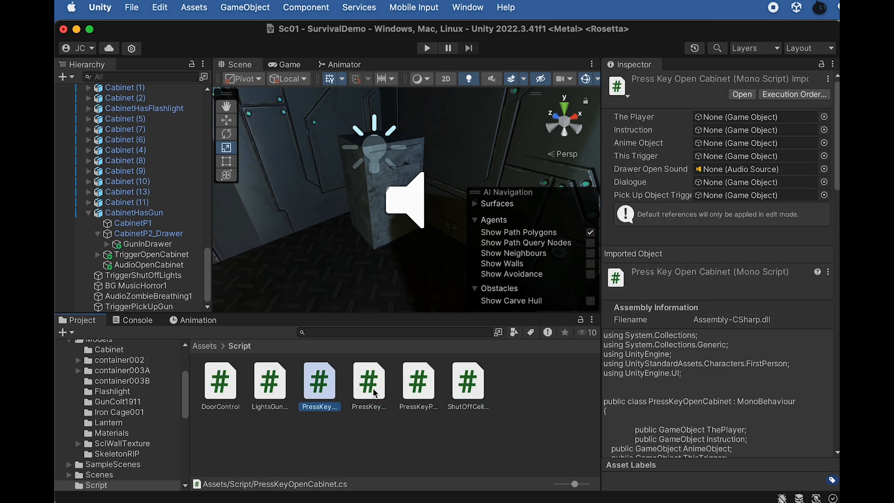
{"action": "left_click", "coordinate": [417, 397]}
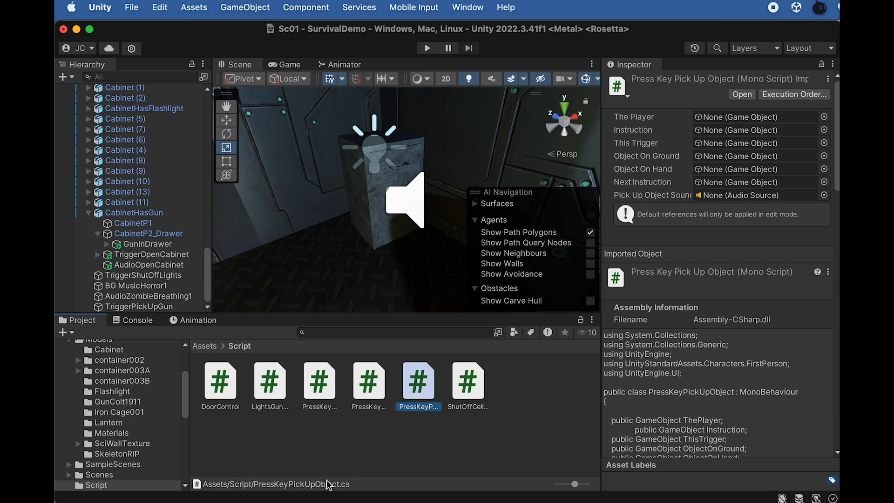
{"action": "left_click", "coordinate": [157, 307]}
{"action": "scroll", "coordinate": [694, 386], "scroll_direction": "down", "scroll_amount": 10}
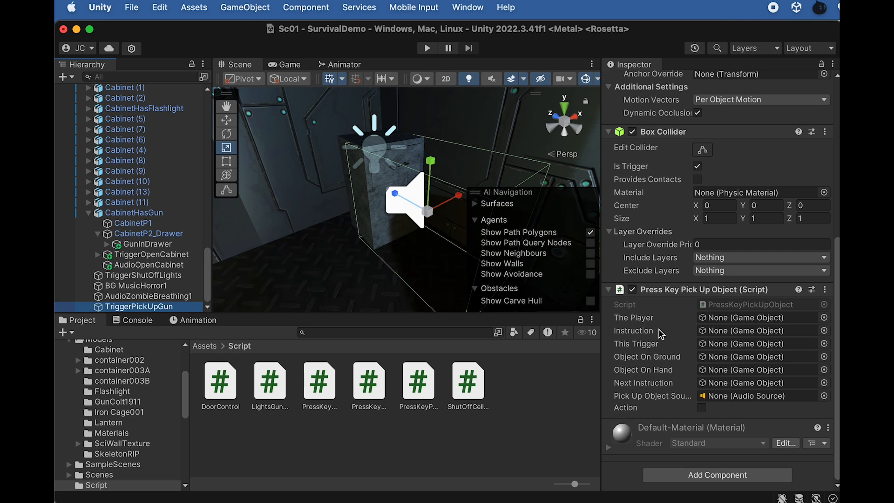
{"action": "scroll", "coordinate": [155, 191], "scroll_direction": "up", "scroll_amount": 15}
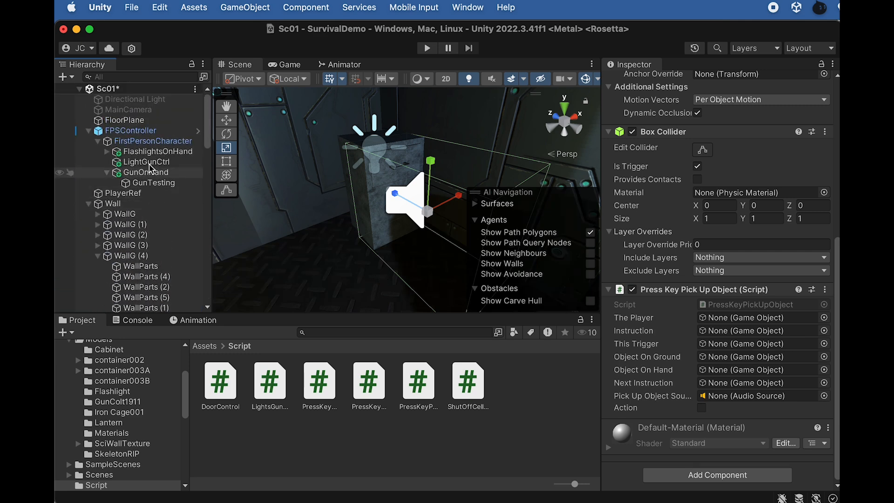
{"action": "left_click_drag", "start_coordinate": [133, 134], "coordinate": [701, 320]}
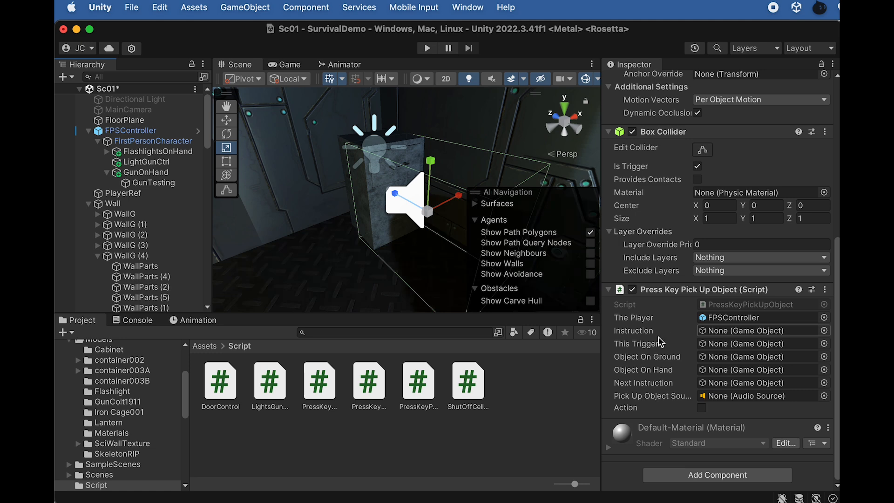
- Duplicate DialogueGun under the Canvas and rename the copy InstructionPickUpGun
{"action": "scroll", "coordinate": [186, 244], "scroll_direction": "down", "scroll_amount": 12}
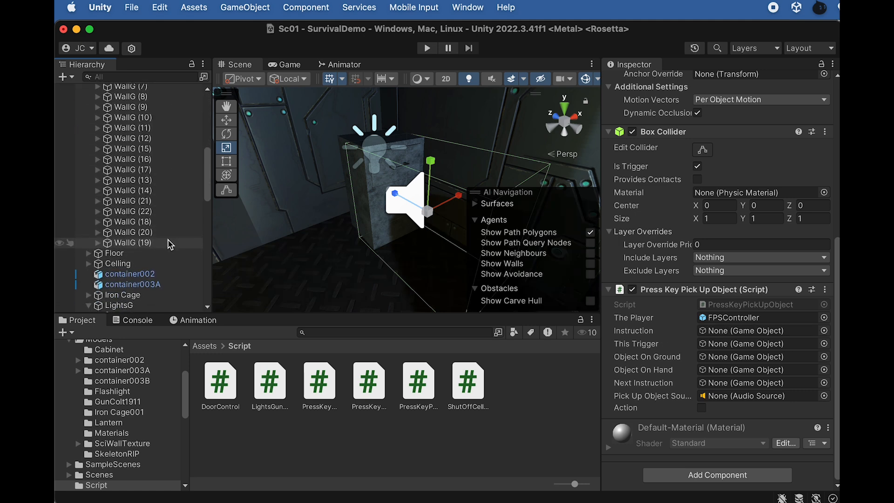
{"action": "scroll", "coordinate": [169, 243], "scroll_direction": "down", "scroll_amount": 10}
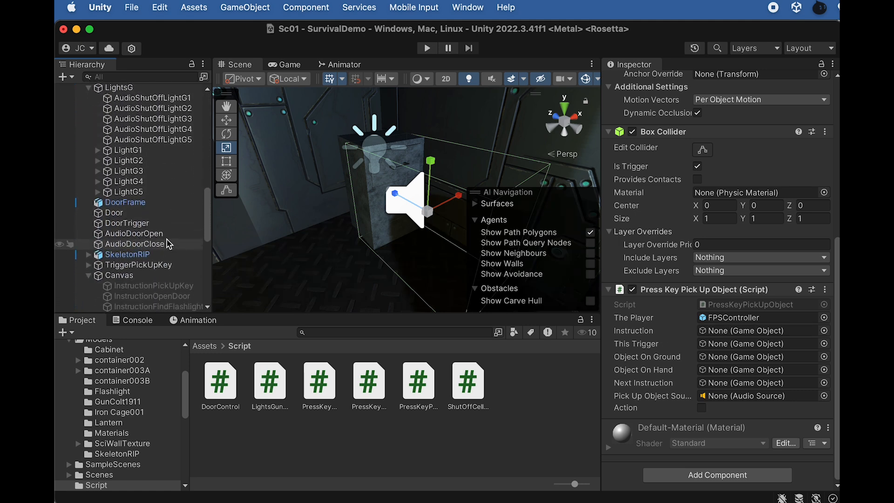
{"action": "left_click", "coordinate": [140, 239]}
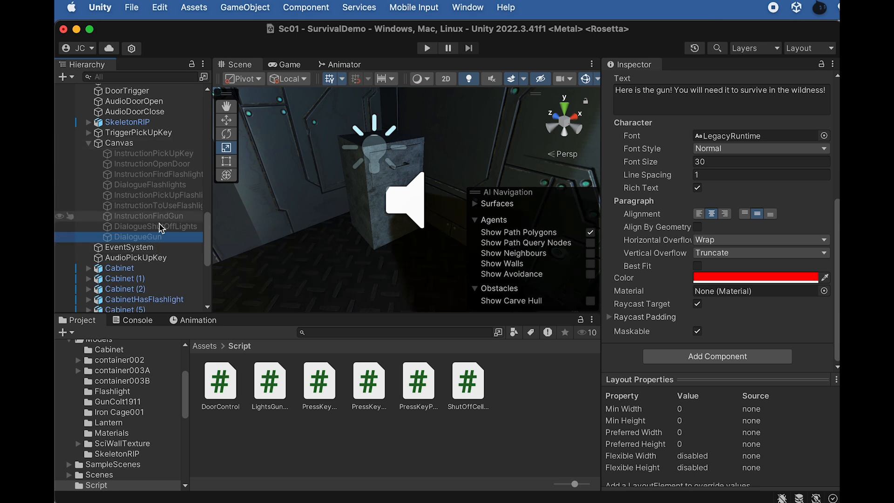
{"action": "key", "text": "super+d"}
{"action": "left_click", "coordinate": [152, 252]}
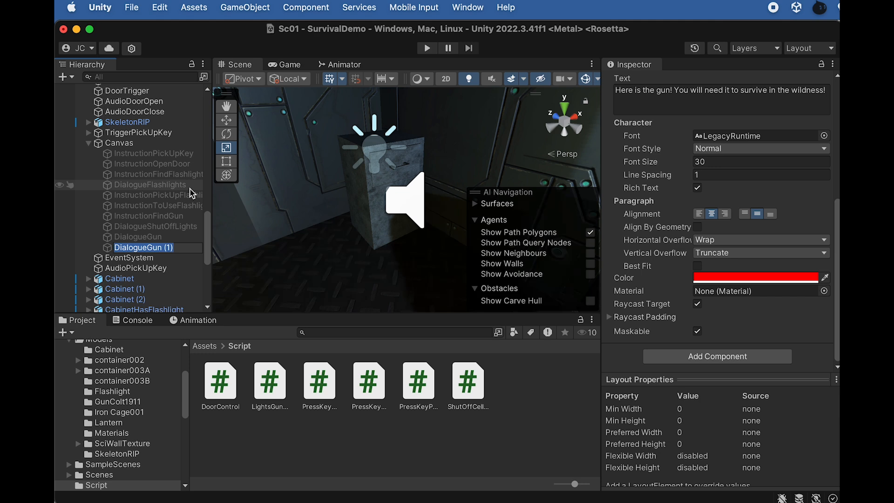
{"action": "key", "text": "BackSpace"}
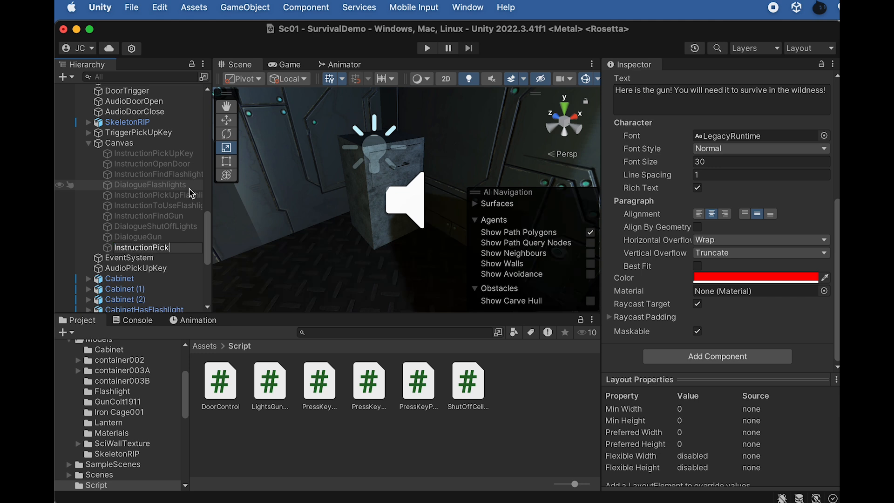
{"action": "type", "text": "InstructionPickUpGun"}
- Set InstructionPickUpGun's text to "Press "E" to pick up the gun!"
{"action": "left_click", "coordinate": [678, 105]}
{"action": "scroll", "coordinate": [679, 106], "scroll_direction": "up", "scroll_amount": 3}
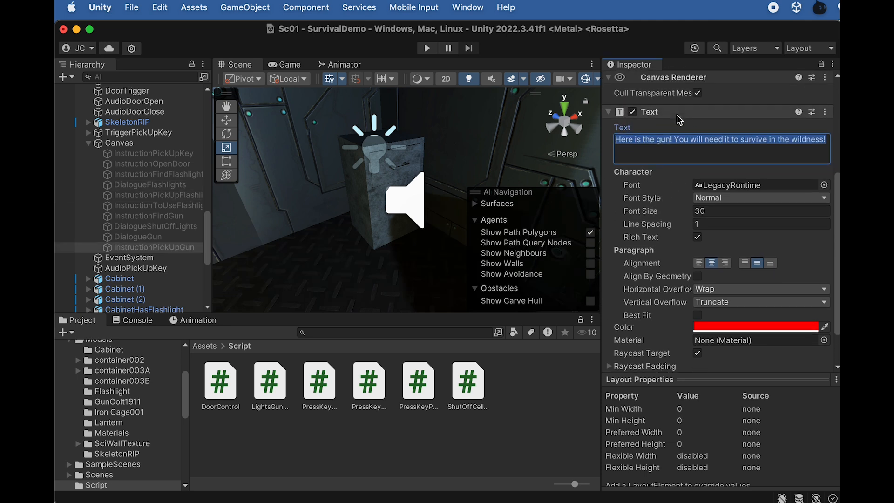
{"action": "type", "text": "Press \"E\" to pick up the gun!"}
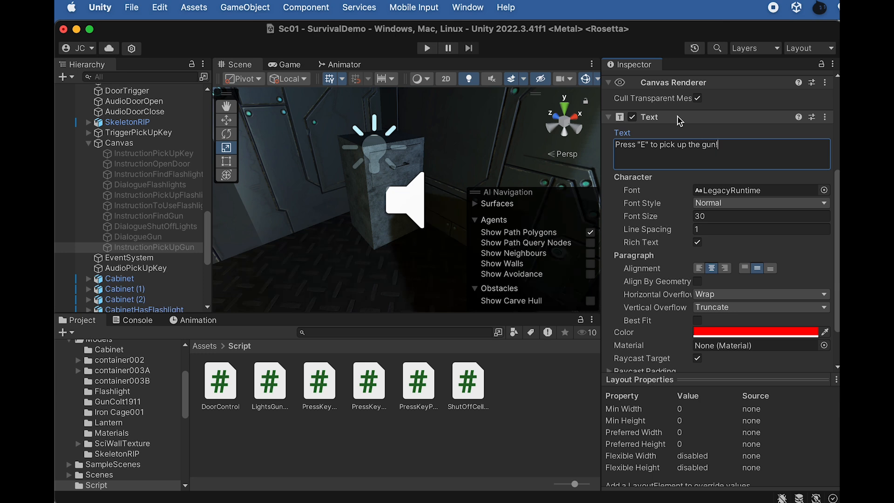
{"action": "left_click", "coordinate": [163, 251]}
- In TriggerPickUpGun's pick-up script, assign InstructionPickUpGun as the Instruction and TriggerPickUpGun as This Trigger
{"action": "scroll", "coordinate": [170, 266], "scroll_direction": "down", "scroll_amount": 10}
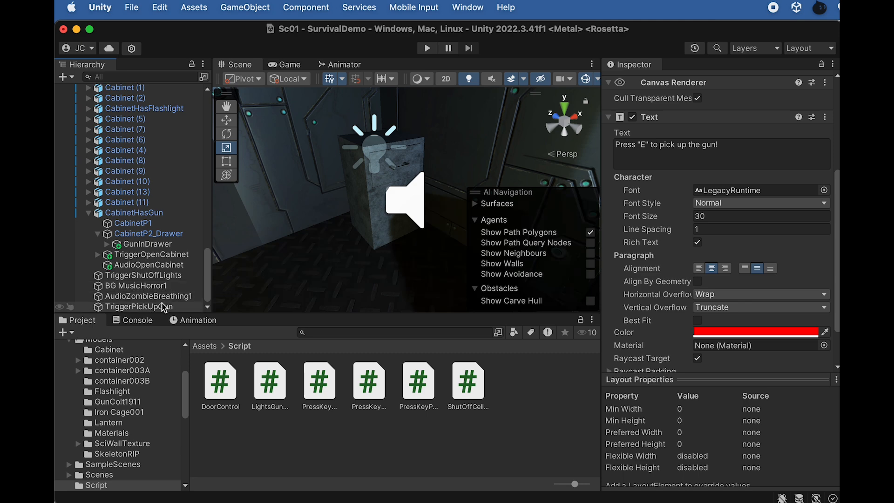
{"action": "left_click_drag", "start_coordinate": [155, 311], "coordinate": [155, 314]}
{"action": "left_click", "coordinate": [155, 308]}
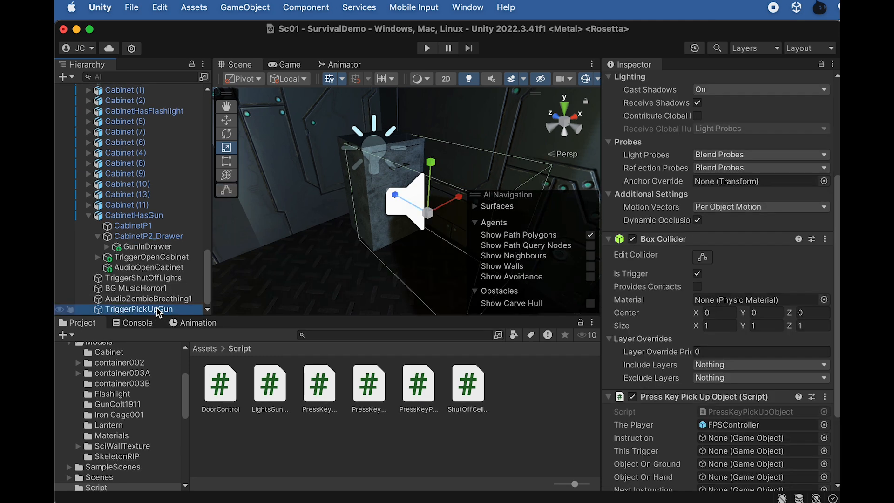
{"action": "scroll", "coordinate": [724, 408], "scroll_direction": "down", "scroll_amount": 2}
{"action": "scroll", "coordinate": [152, 192], "scroll_direction": "up", "scroll_amount": 7}
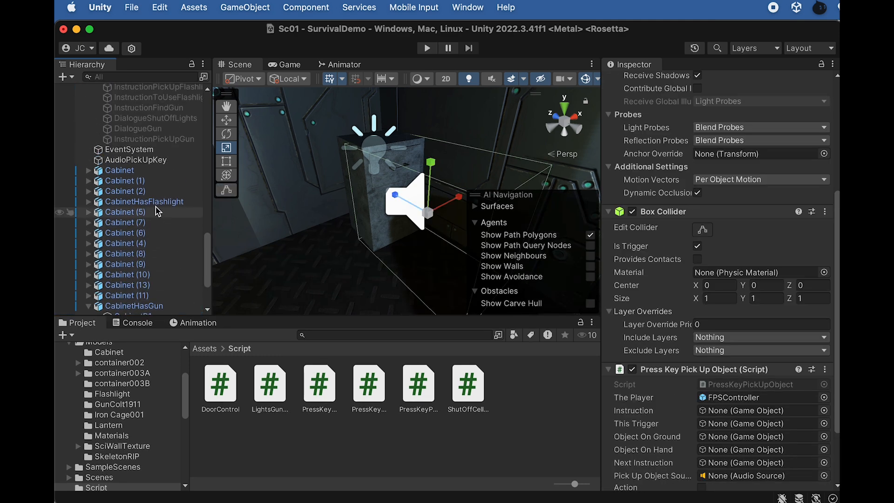
{"action": "left_click_drag", "start_coordinate": [152, 191], "coordinate": [763, 410]}
{"action": "scroll", "coordinate": [151, 310], "scroll_direction": "down", "scroll_amount": 7}
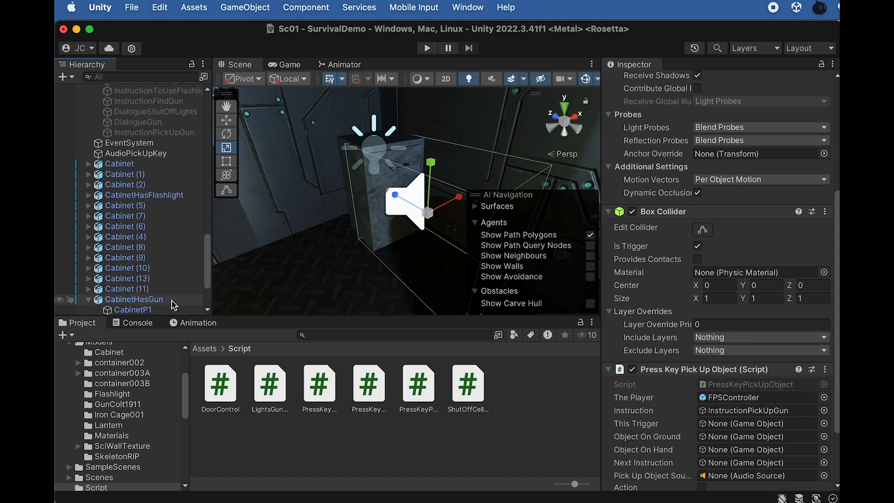
{"action": "left_click_drag", "start_coordinate": [139, 311], "coordinate": [723, 429]}
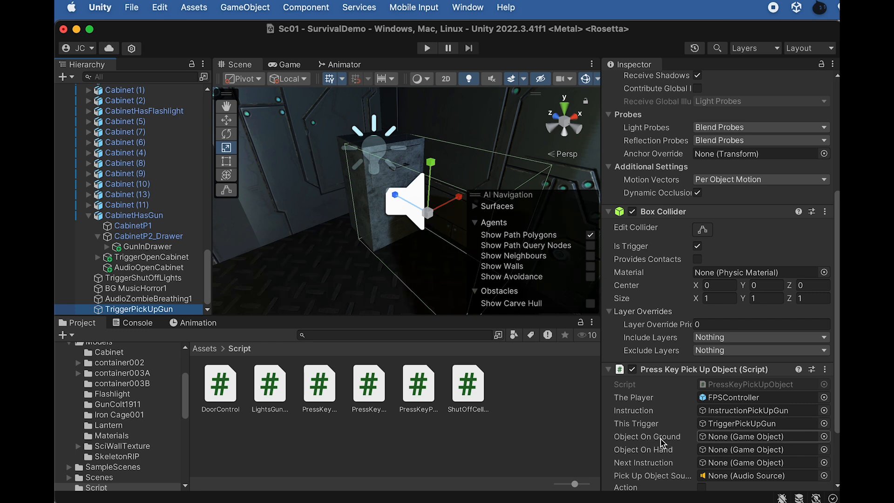
- Assign GunInDrawer as Object On Ground and GunOnHand as Object On Hand in TriggerPickUpGun's script
{"action": "left_click", "coordinate": [107, 247]}
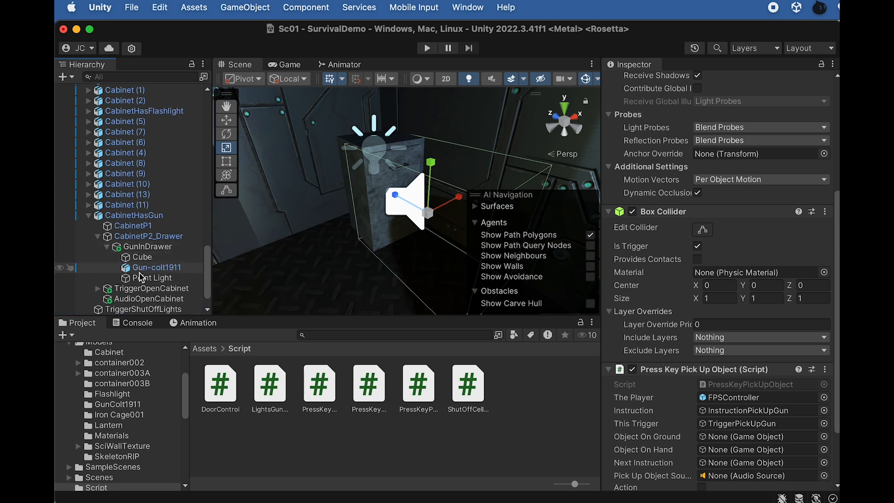
{"action": "left_click", "coordinate": [106, 248]}
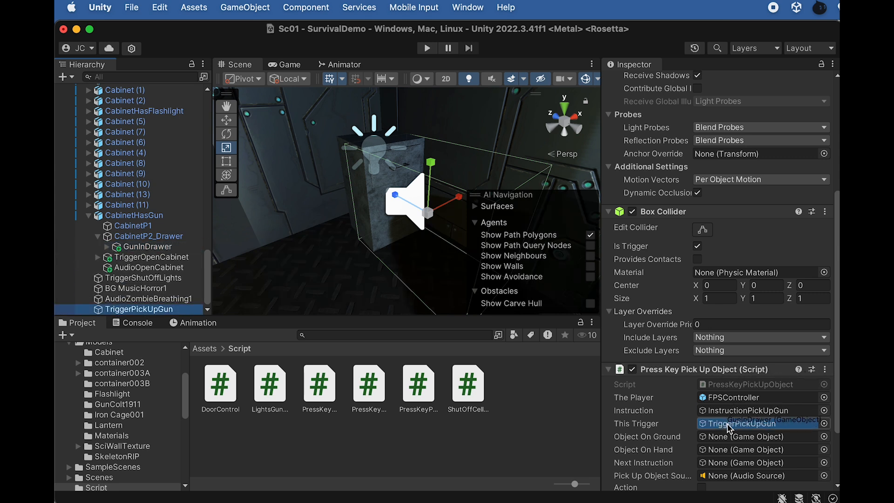
{"action": "left_click_drag", "start_coordinate": [726, 430], "coordinate": [725, 437]}
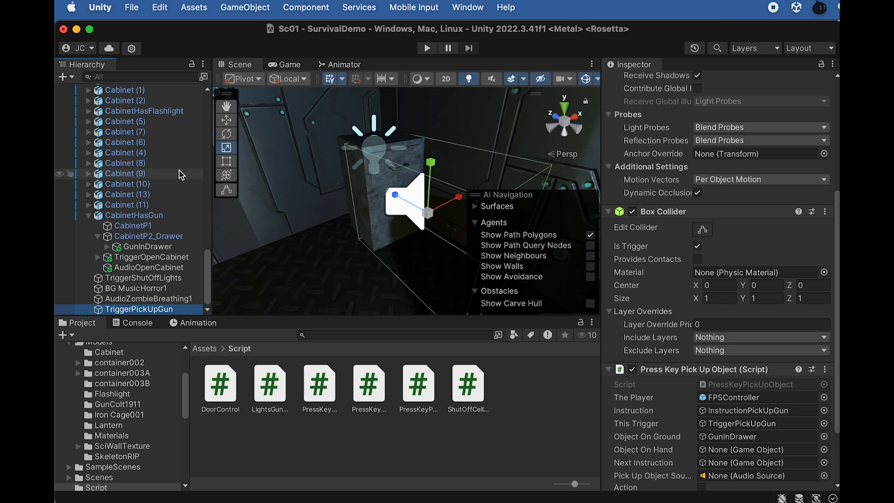
{"action": "scroll", "coordinate": [180, 174], "scroll_direction": "up", "scroll_amount": 5}
{"action": "scroll", "coordinate": [180, 174], "scroll_direction": "up", "scroll_amount": 10}
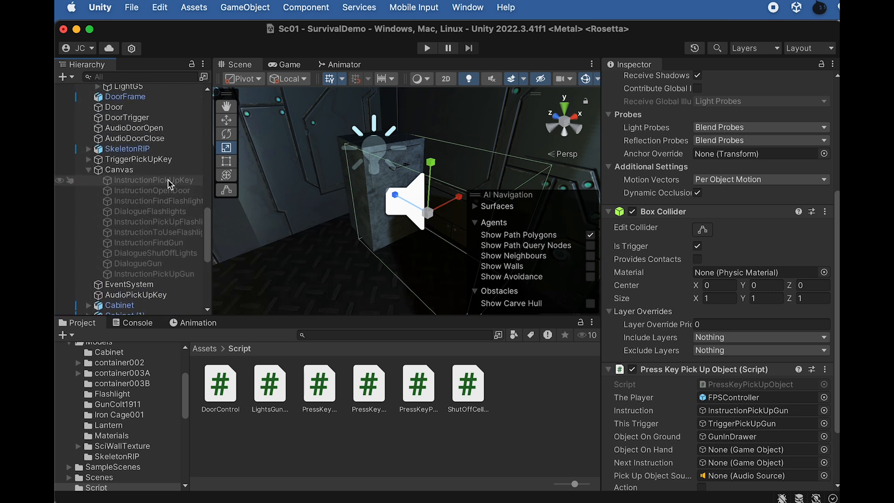
{"action": "scroll", "coordinate": [169, 185], "scroll_direction": "up", "scroll_amount": 5}
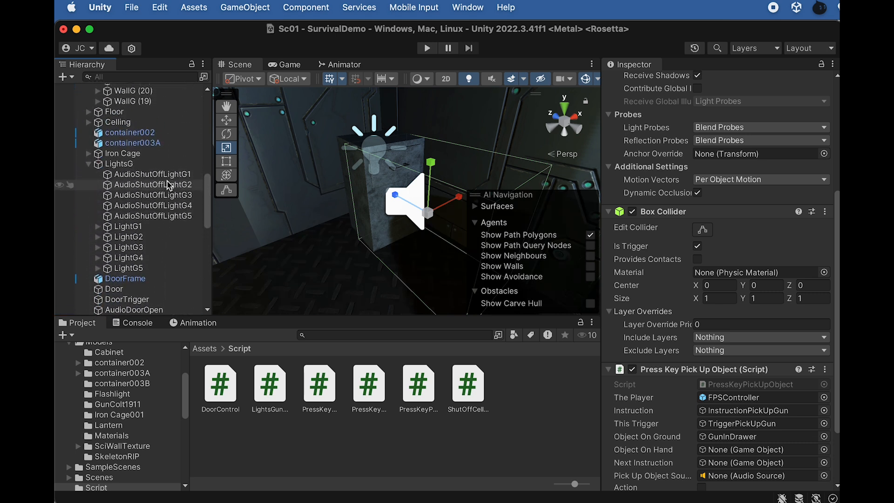
{"action": "scroll", "coordinate": [169, 182], "scroll_direction": "up", "scroll_amount": 4}
{"action": "scroll", "coordinate": [166, 182], "scroll_direction": "up", "scroll_amount": 15}
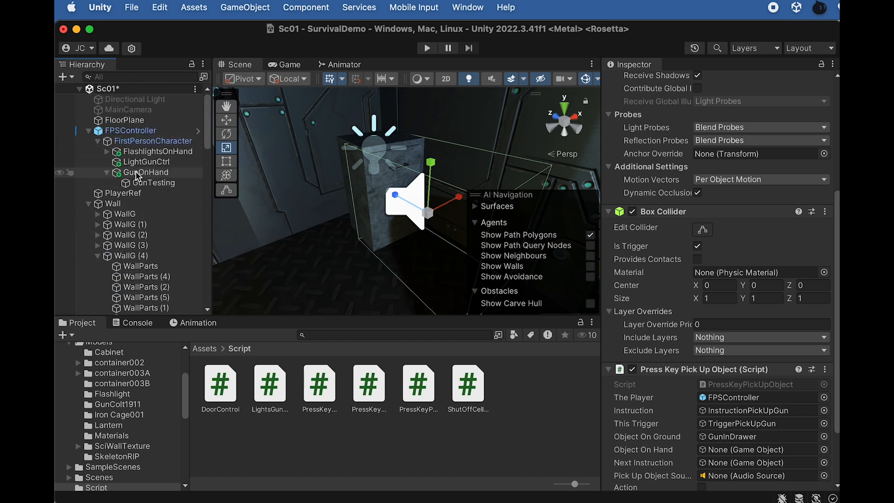
{"action": "left_click", "coordinate": [106, 173]}
{"action": "left_click_drag", "start_coordinate": [148, 174], "coordinate": [726, 456]}
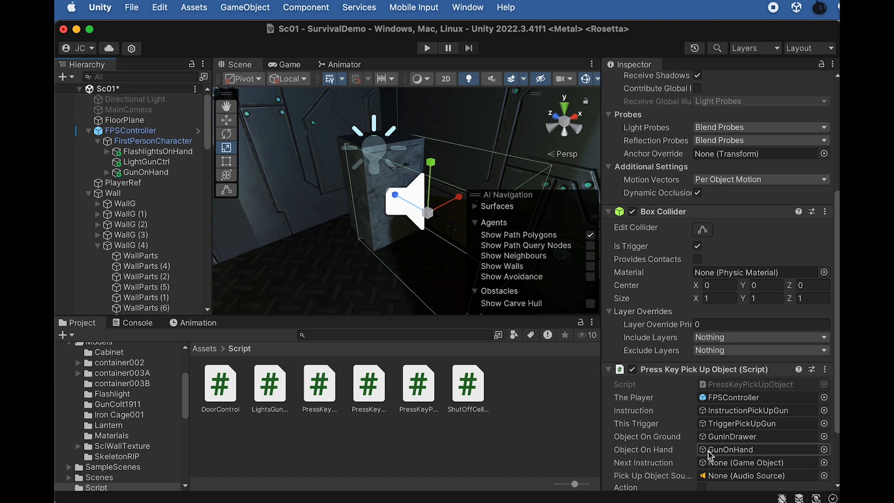
- Duplicate InstructionPickUpGun under the Canvas and rename the copy InstructionUseGun
{"action": "scroll", "coordinate": [722, 453], "scroll_direction": "down", "scroll_amount": 2}
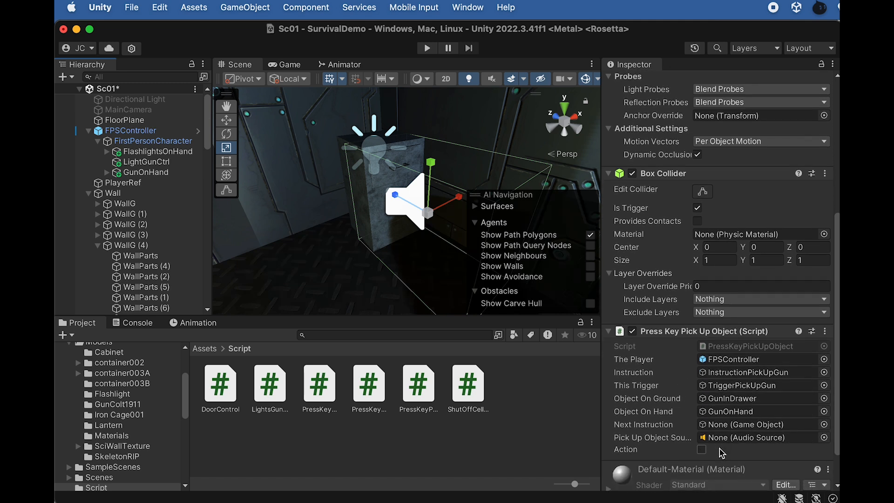
{"action": "scroll", "coordinate": [722, 453], "scroll_direction": "down", "scroll_amount": 3}
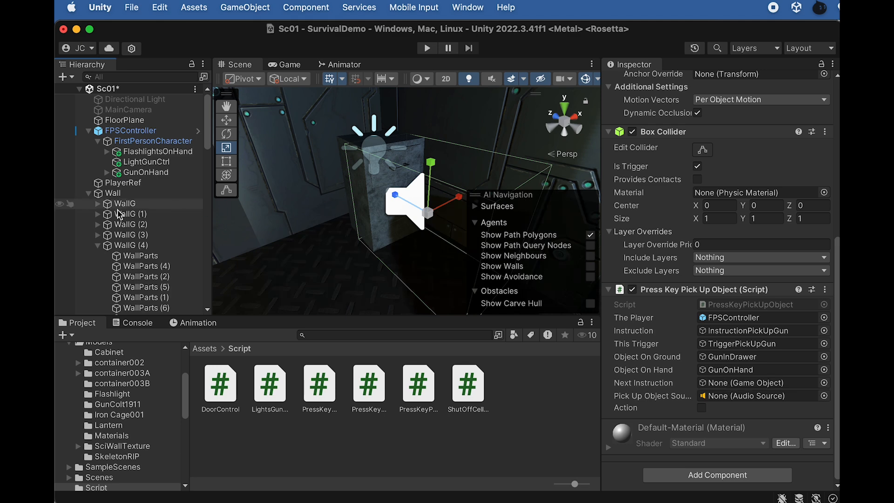
{"action": "scroll", "coordinate": [154, 201], "scroll_direction": "down", "scroll_amount": 15}
{"action": "scroll", "coordinate": [153, 201], "scroll_direction": "up", "scroll_amount": 4}
{"action": "scroll", "coordinate": [153, 198], "scroll_direction": "up", "scroll_amount": 1}
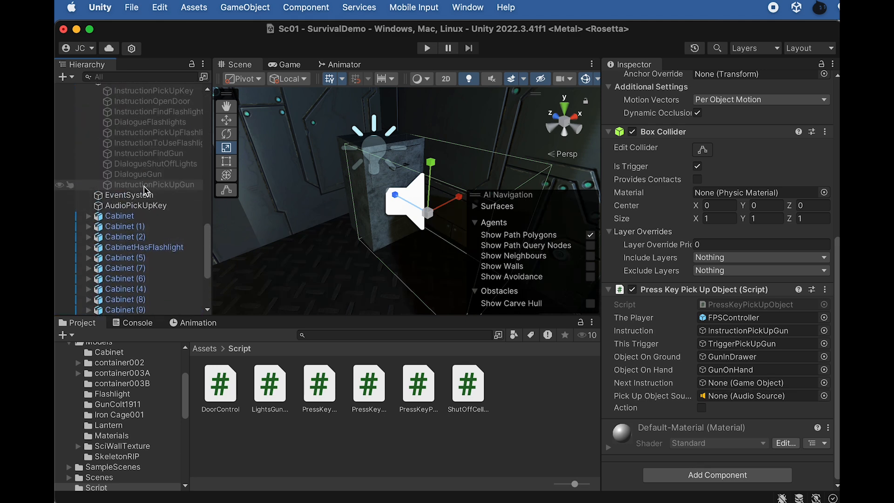
{"action": "left_click", "coordinate": [146, 185]}
{"action": "key", "text": "super+d"}
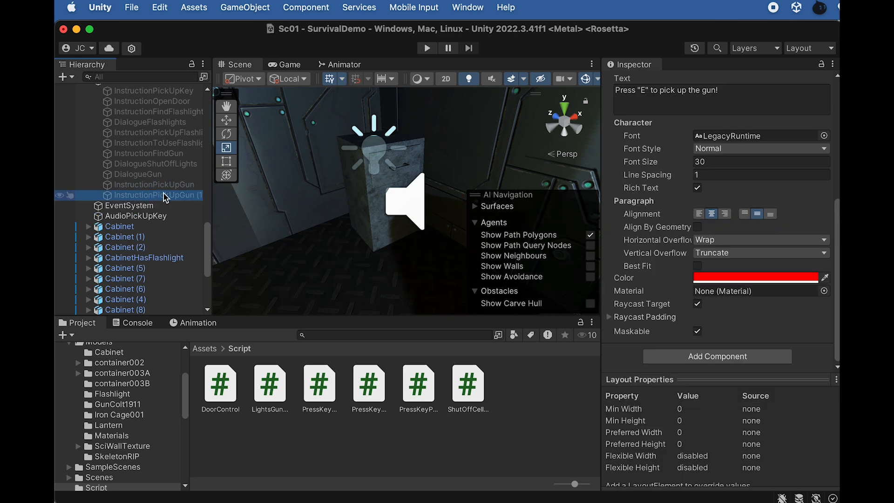
{"action": "key", "text": "Return"}
{"action": "left_click", "coordinate": [164, 189]}
{"action": "left_click", "coordinate": [161, 194]}
{"action": "key", "text": "Return"}
{"action": "triple_click", "coordinate": [159, 195]}
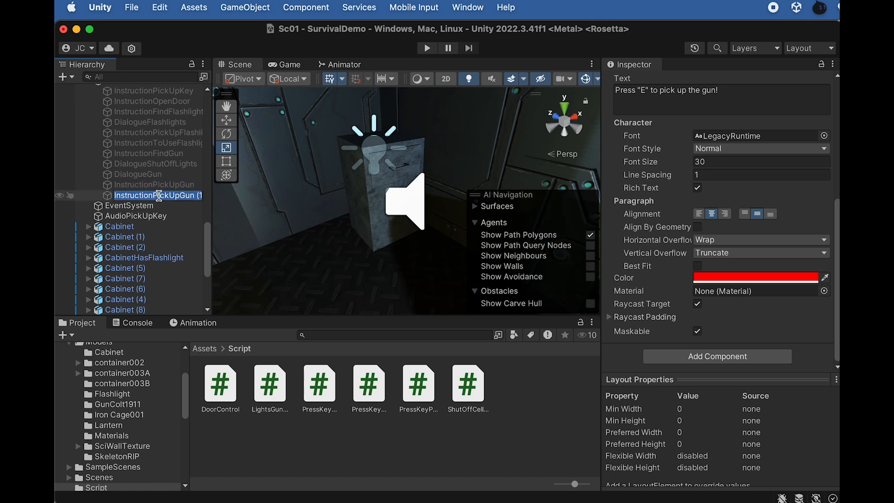
{"action": "left_click", "coordinate": [158, 195]}
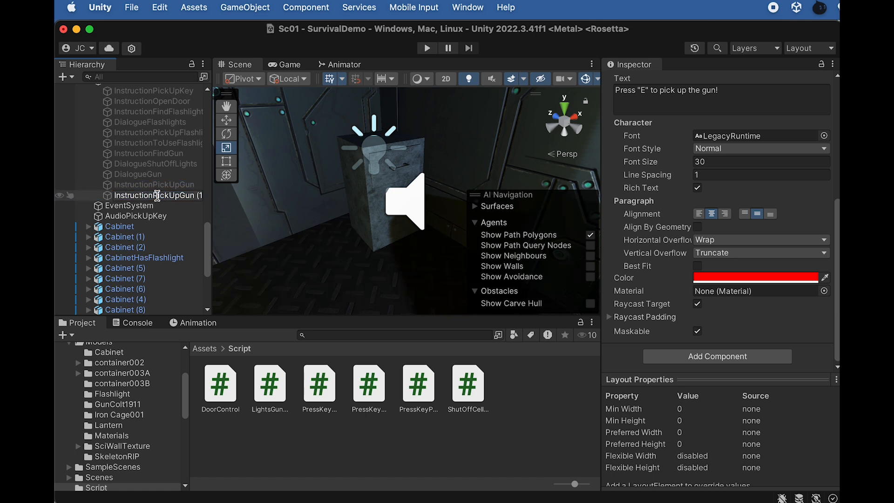
{"action": "left_click_drag", "start_coordinate": [154, 196], "coordinate": [346, 224]}
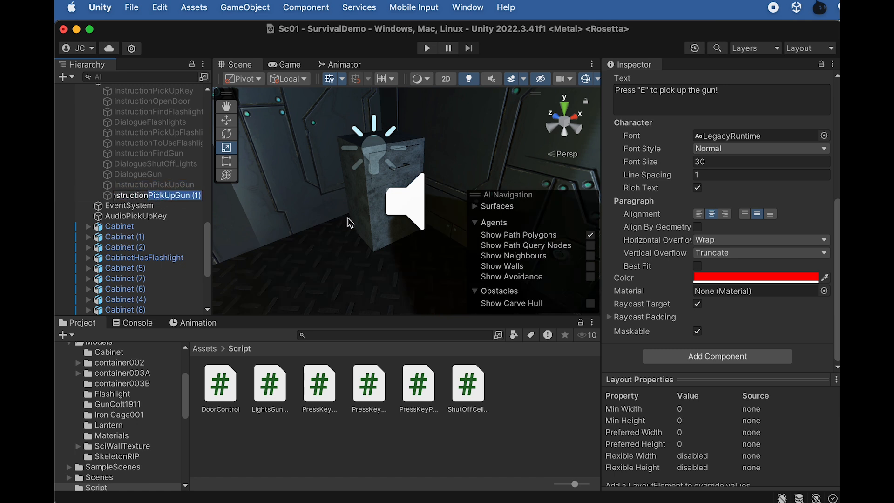
{"action": "type", "text": "Use"}
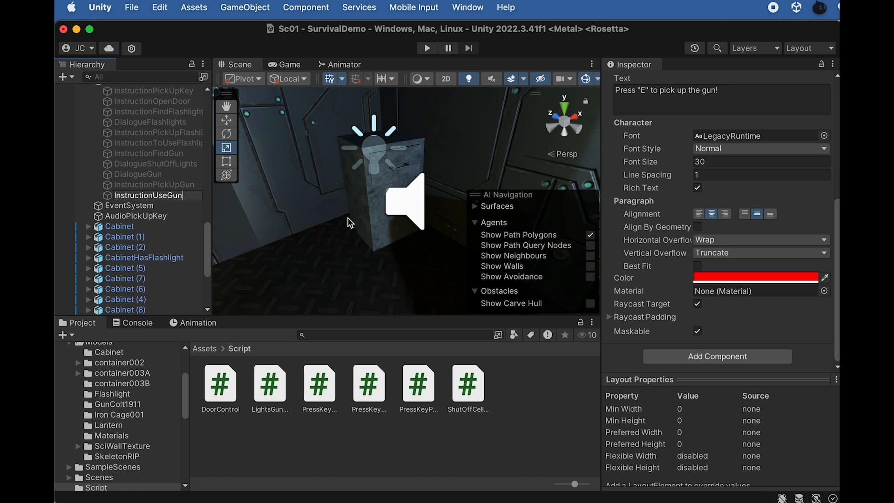
- Set InstructionUseGun's text to "This will show you how to use the gun!"
{"action": "left_click", "coordinate": [679, 97]}
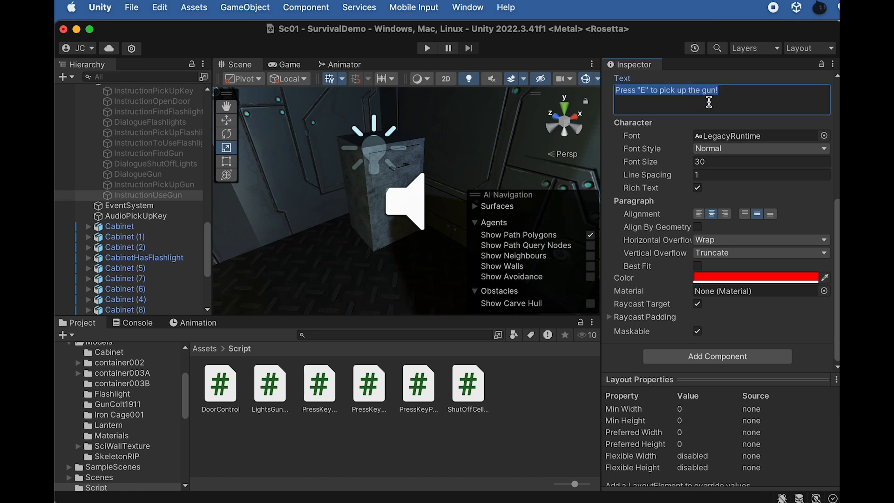
{"action": "type", "text": "This will show you how to u"}
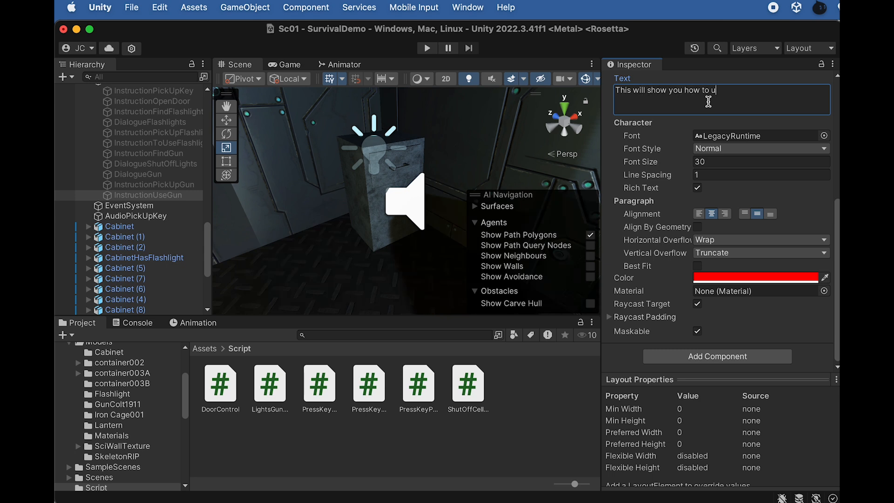
{"action": "type", "text": "!"}
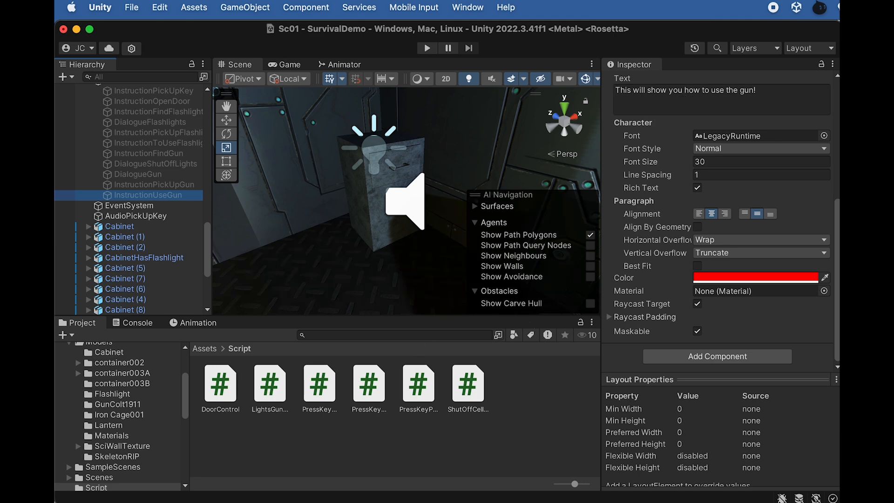
- Switch to Dreamweaver and examine LightsGunCtrl.cs for the key that switches the gun, then return to Unity
{"action": "left_click", "coordinate": [409, 502]}
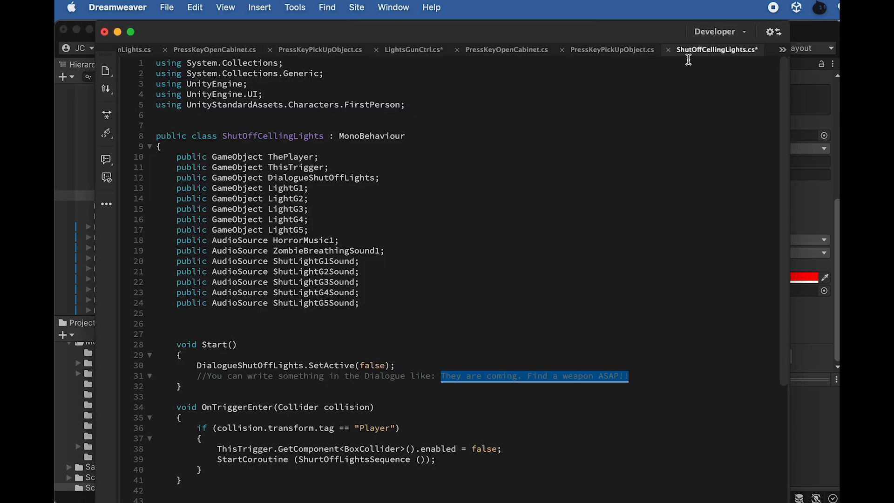
{"action": "left_click", "coordinate": [634, 51]}
{"action": "left_click", "coordinate": [469, 47]}
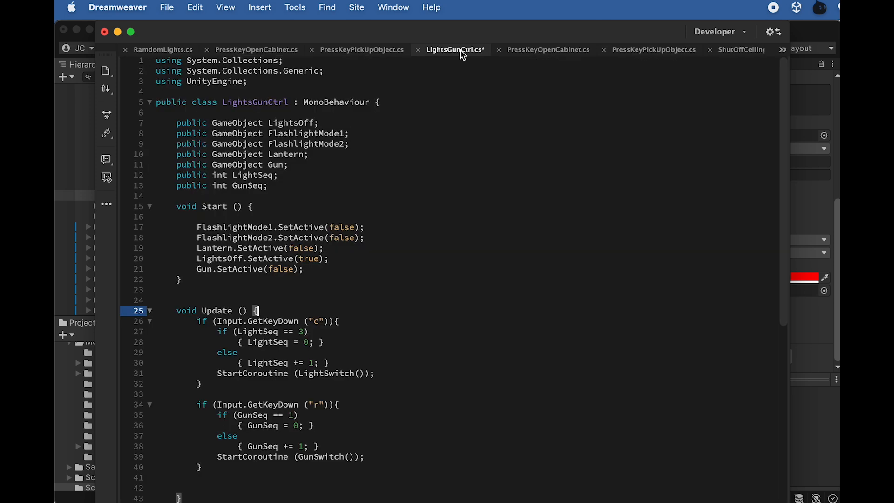
{"action": "scroll", "coordinate": [340, 212], "scroll_direction": "down", "scroll_amount": 2}
{"action": "scroll", "coordinate": [325, 232], "scroll_direction": "down", "scroll_amount": 10}
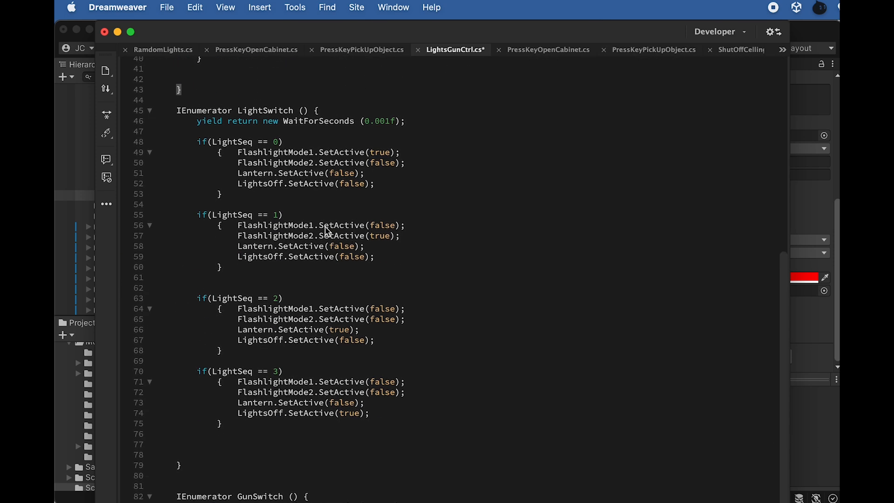
{"action": "scroll", "coordinate": [296, 255], "scroll_direction": "up", "scroll_amount": 7}
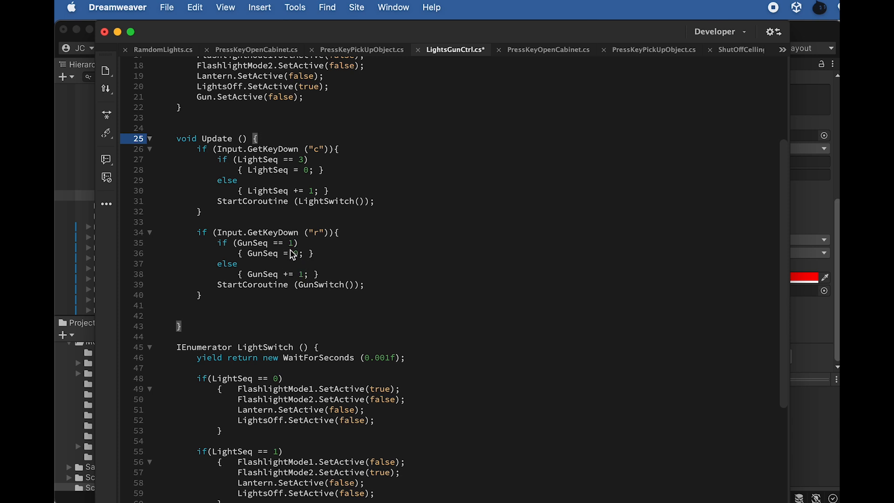
{"action": "key", "text": "super+Tab"}
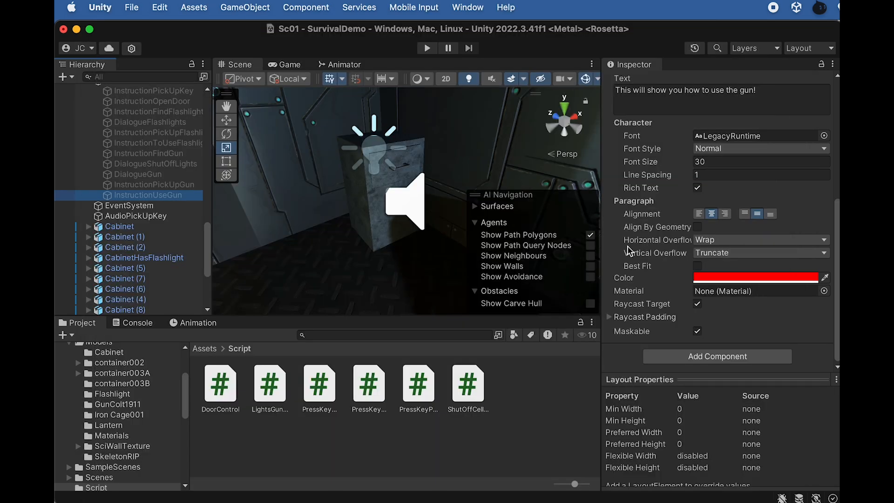
- Set InstructionUseGun's text to "Use "R" to switch gun"
{"action": "scroll", "coordinate": [664, 141], "scroll_direction": "up", "scroll_amount": 3}
{"action": "scroll", "coordinate": [664, 141], "scroll_direction": "up", "scroll_amount": 1}
{"action": "left_click", "coordinate": [781, 158]}
{"action": "type", "text": "Use \"R\" to switch gun"}
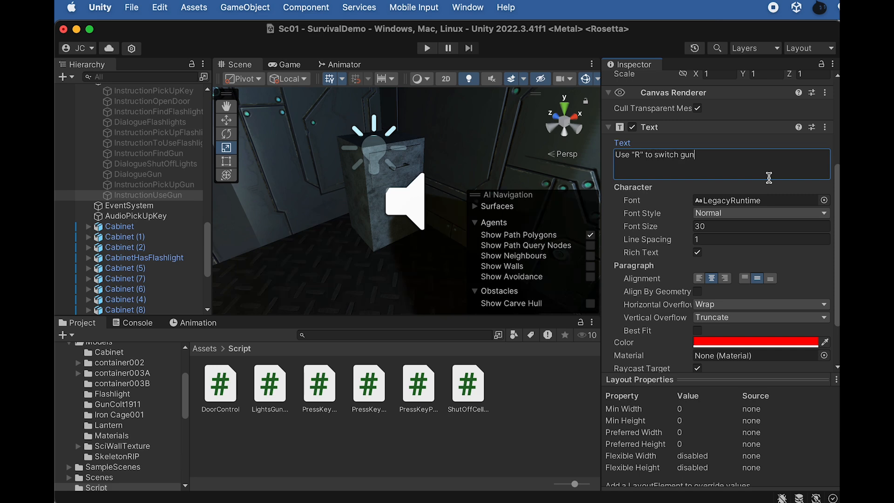
{"action": "left_click", "coordinate": [128, 205]}
- Assign InstructionUseGun as the Next Instruction in TriggerPickUpGun's pick-up script
{"action": "scroll", "coordinate": [139, 233], "scroll_direction": "down", "scroll_amount": 5}
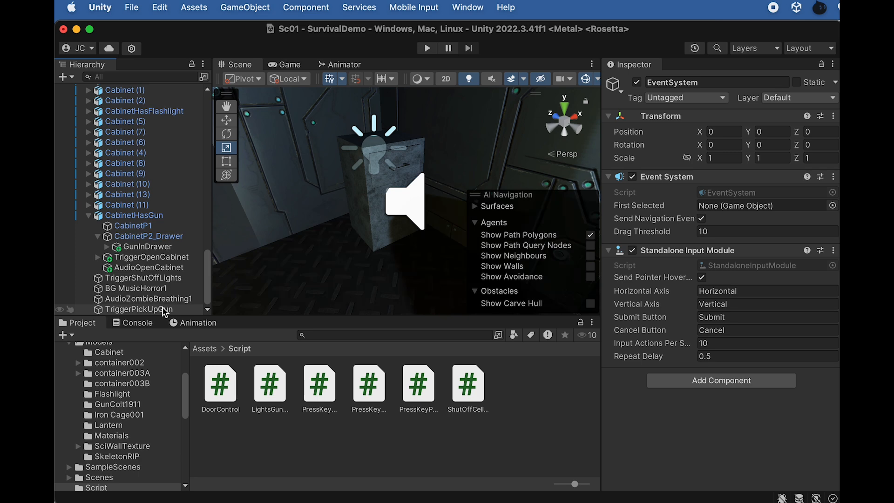
{"action": "left_click", "coordinate": [166, 309]}
{"action": "scroll", "coordinate": [708, 396], "scroll_direction": "down", "scroll_amount": 10}
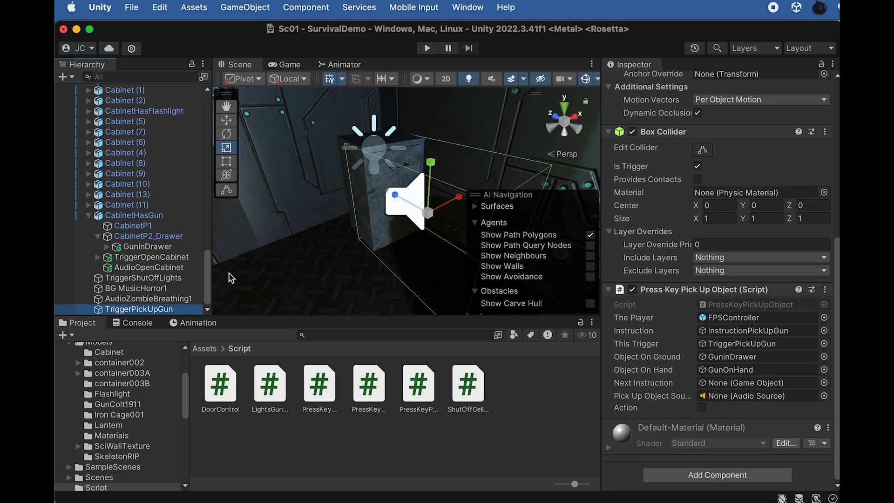
{"action": "scroll", "coordinate": [140, 205], "scroll_direction": "up", "scroll_amount": 5}
{"action": "left_click_drag", "start_coordinate": [154, 197], "coordinate": [713, 382]}
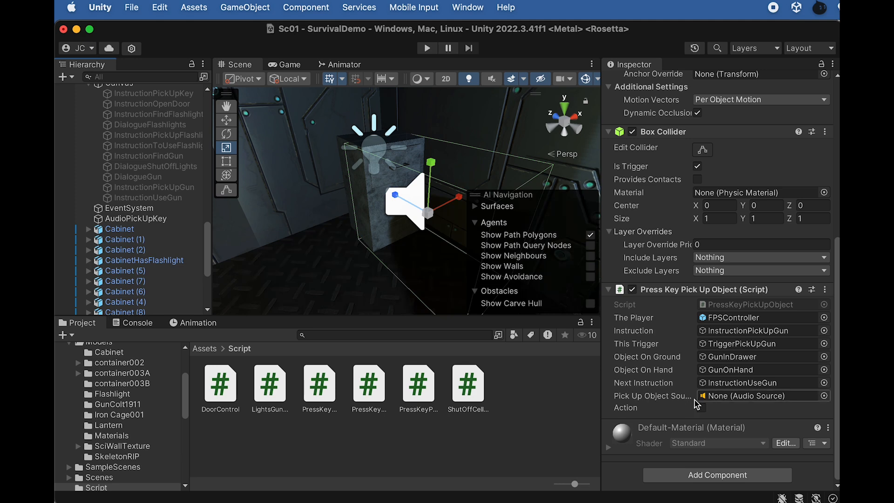
- Import AudioPickUpGun.wav from Finder's Audio folder into the project's Audio assets folder
{"action": "left_click", "coordinate": [213, 349]}
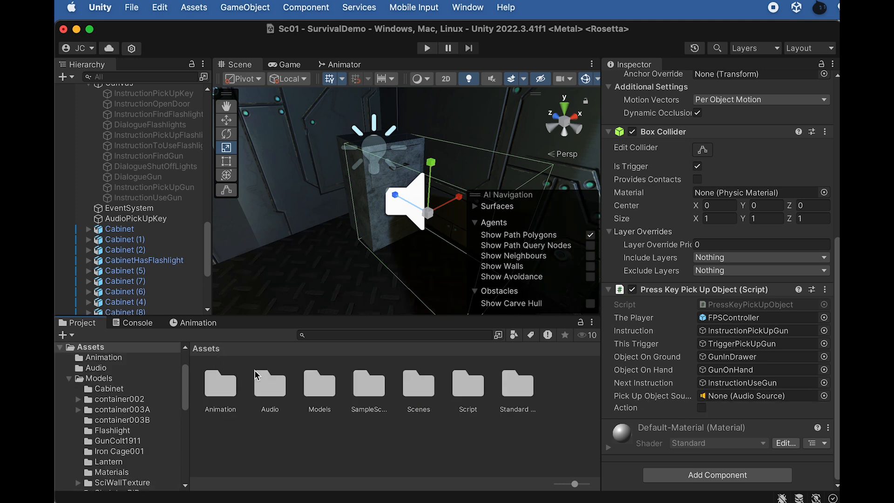
{"action": "double_click", "coordinate": [283, 390]}
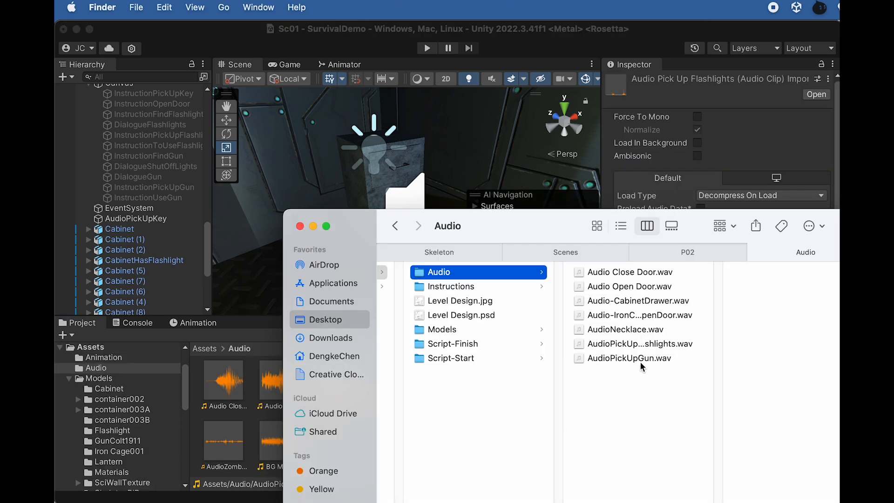
{"action": "left_click", "coordinate": [640, 359]}
{"action": "left_click_drag", "start_coordinate": [544, 255], "coordinate": [696, 255]}
{"action": "left_click_drag", "start_coordinate": [792, 361], "coordinate": [240, 456]}
{"action": "left_click", "coordinate": [558, 389]}
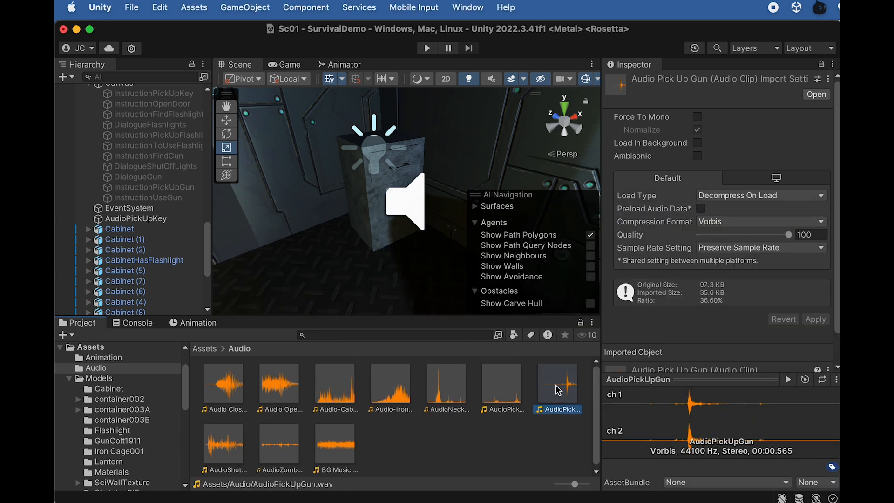
- Create an empty child object under CabinetHasGun's CabinetP2_Drawer and name it AudioPickUpGun
{"action": "scroll", "coordinate": [140, 209], "scroll_direction": "down", "scroll_amount": 5}
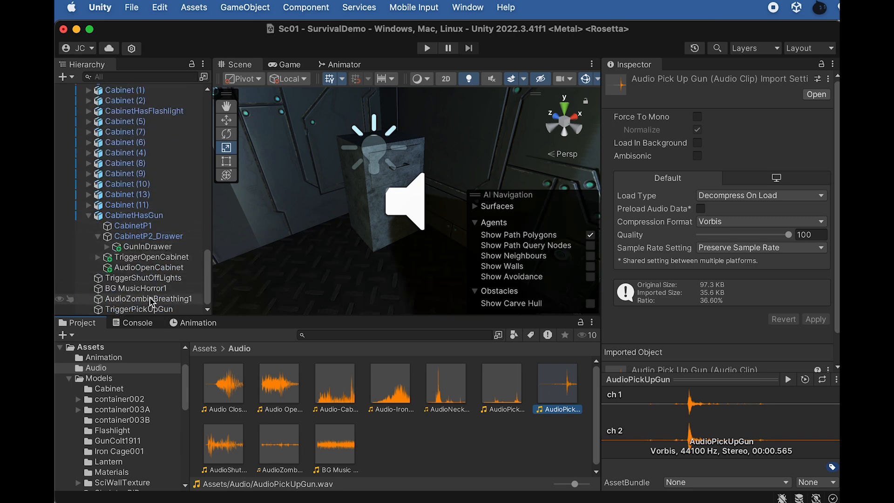
{"action": "left_click", "coordinate": [139, 309]}
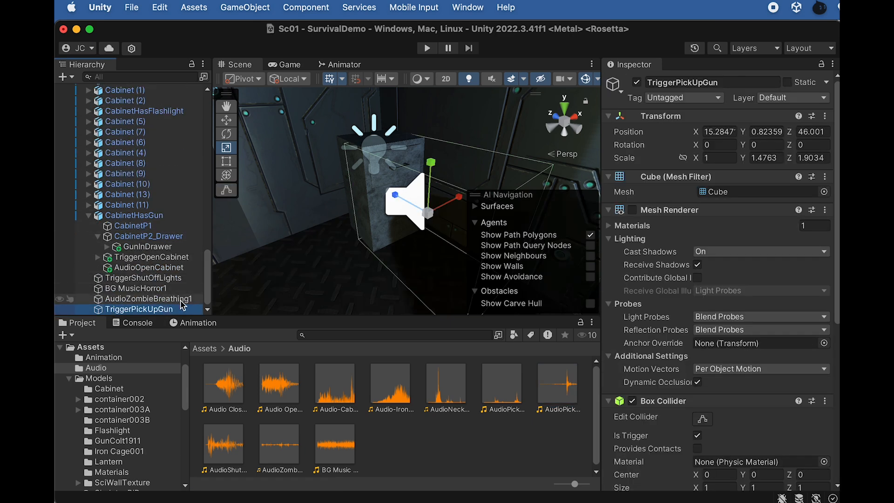
{"action": "left_click", "coordinate": [158, 237]}
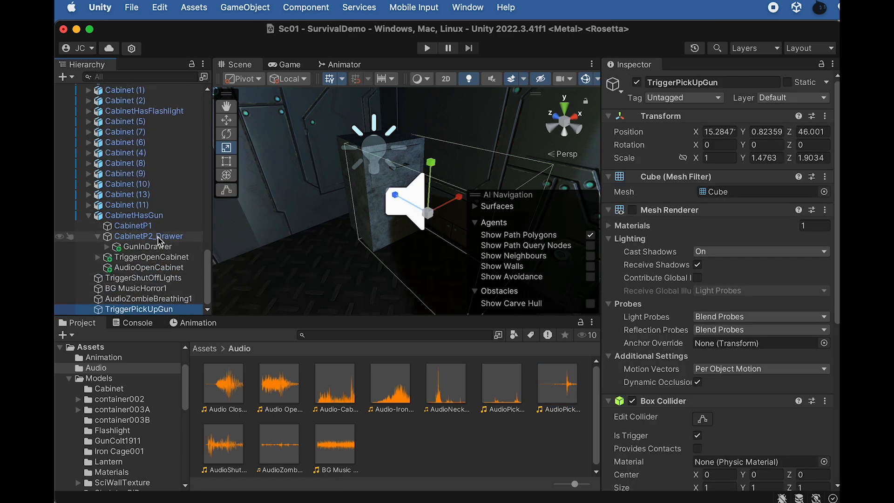
{"action": "left_click", "coordinate": [160, 250]}
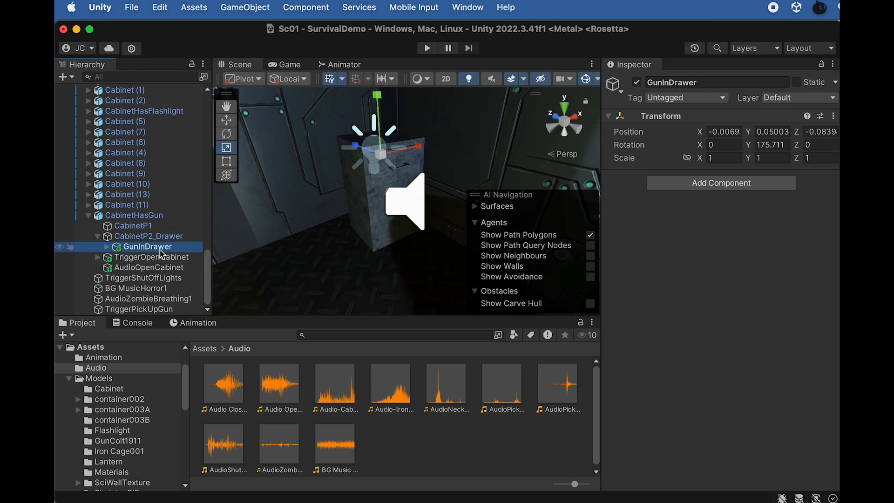
{"action": "left_click", "coordinate": [106, 246]}
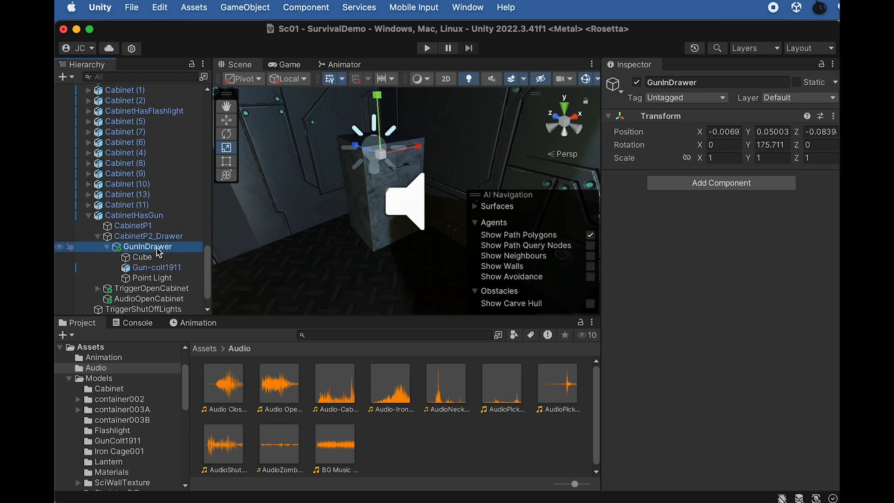
{"action": "left_click", "coordinate": [148, 236]}
{"action": "key", "text": "f"}
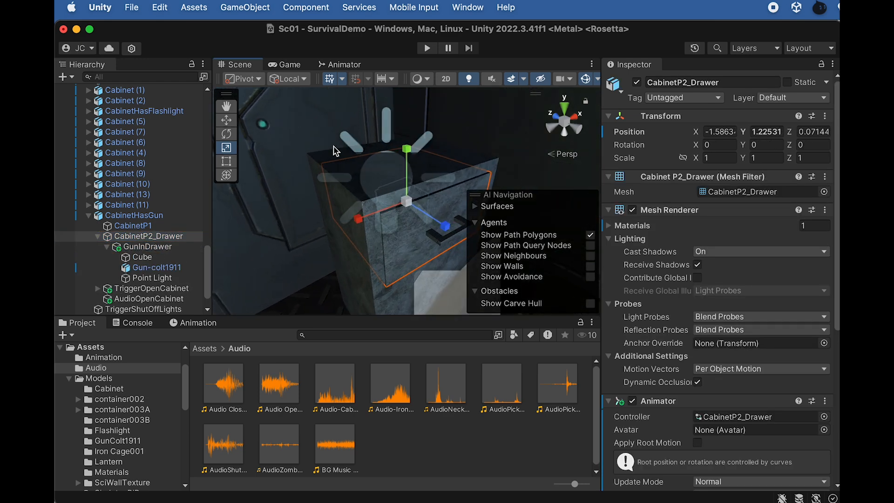
{"action": "right_click", "coordinate": [152, 236]}
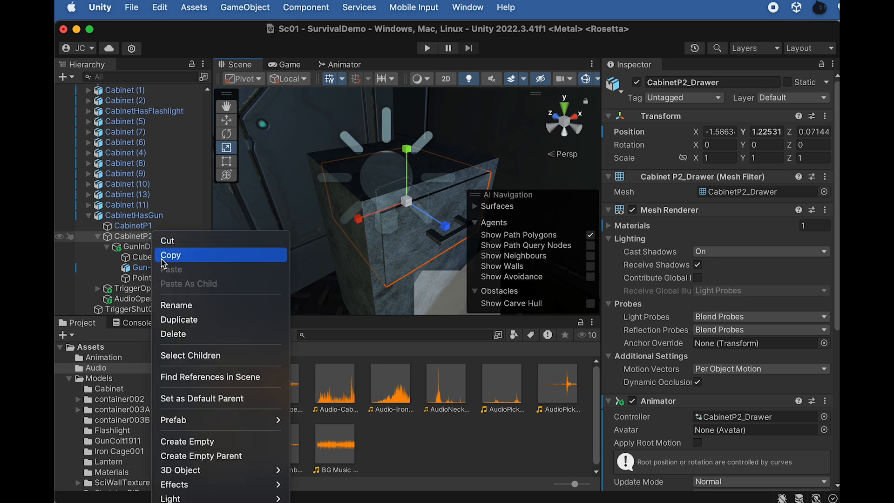
{"action": "left_click", "coordinate": [182, 442]}
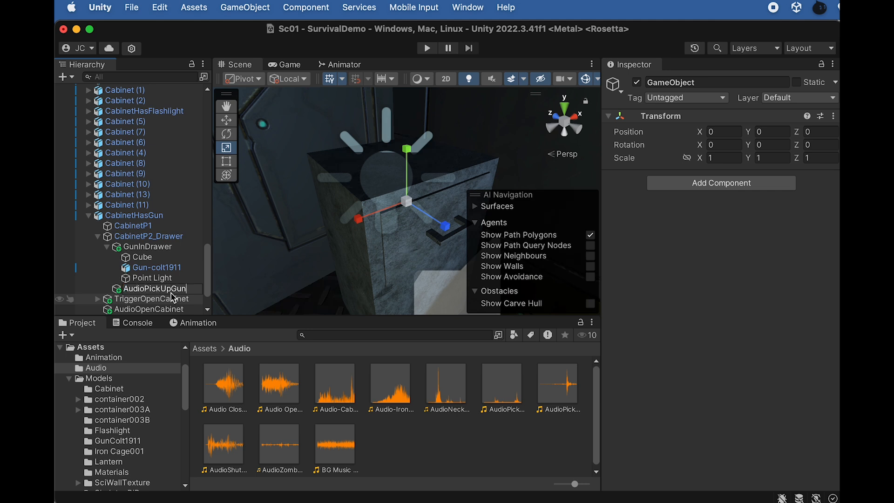
{"action": "key", "text": "Return"}
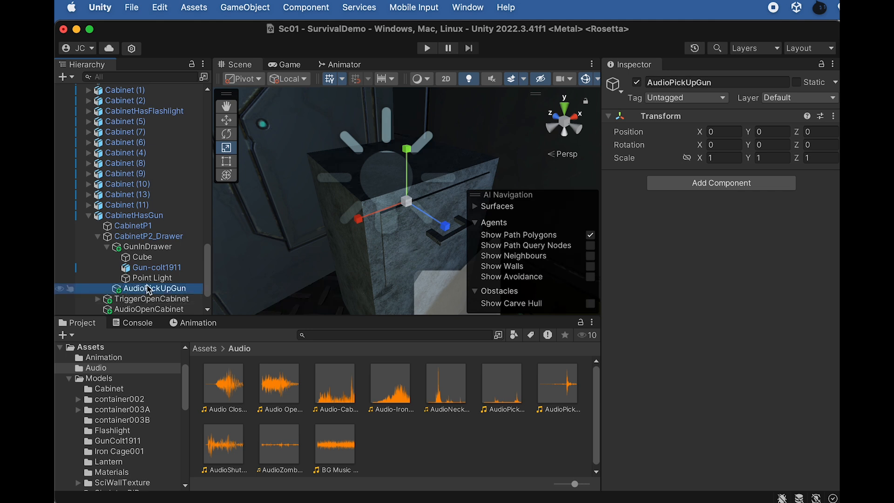
- Add the AudioPickUpGun clip to the AudioPickUpGun object as an Audio Source and turn off Play On Awake
{"action": "left_click_drag", "start_coordinate": [556, 392], "coordinate": [154, 288]}
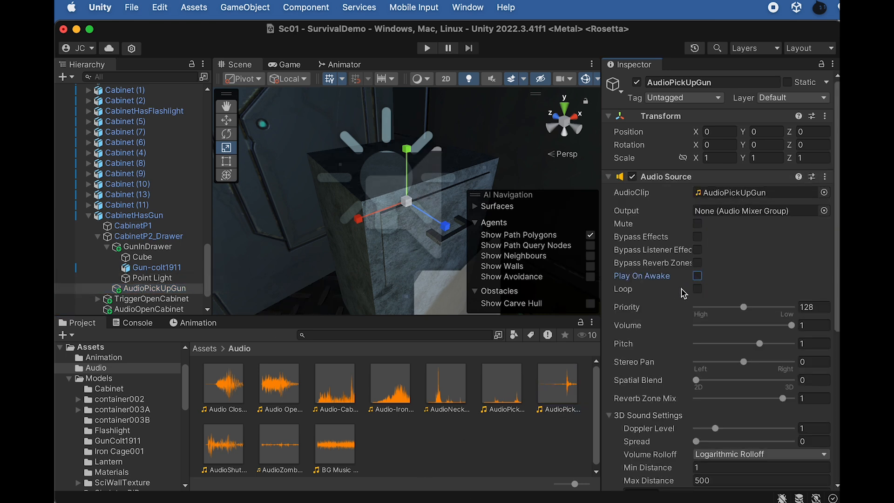
{"action": "scroll", "coordinate": [650, 254], "scroll_direction": "down", "scroll_amount": 3}
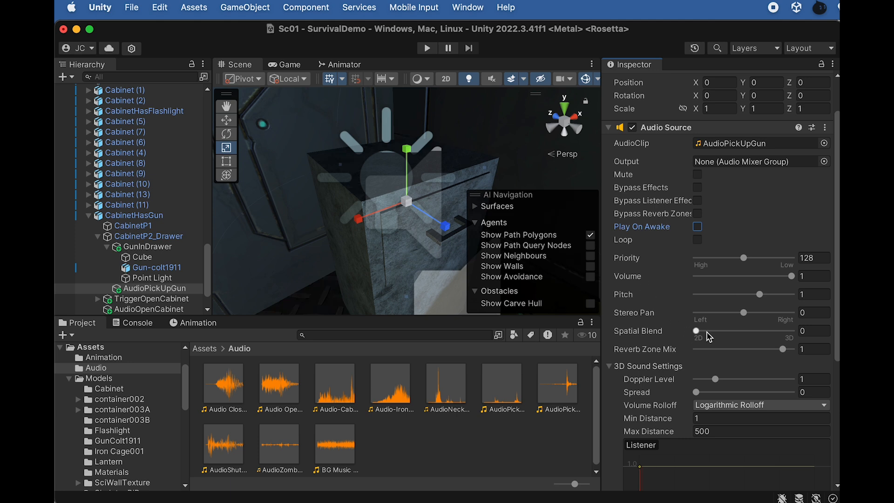
{"action": "scroll", "coordinate": [698, 335], "scroll_direction": "down", "scroll_amount": 1}
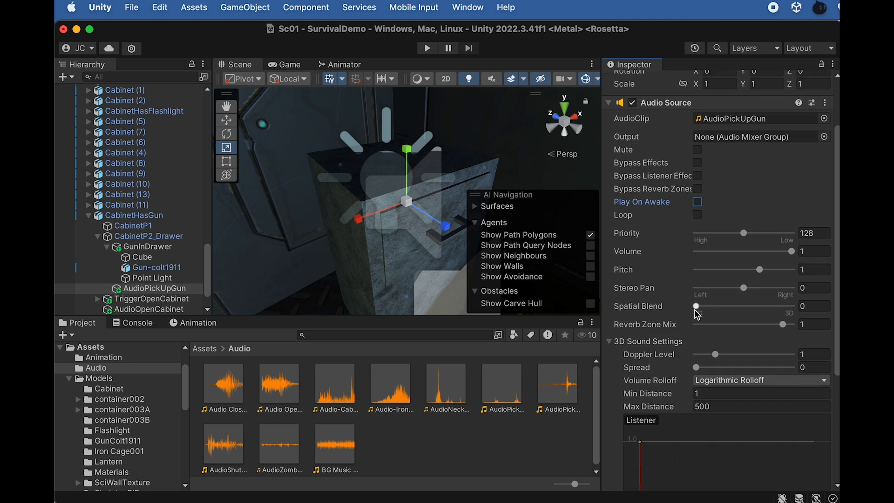
{"action": "scroll", "coordinate": [728, 316], "scroll_direction": "down", "scroll_amount": 3}
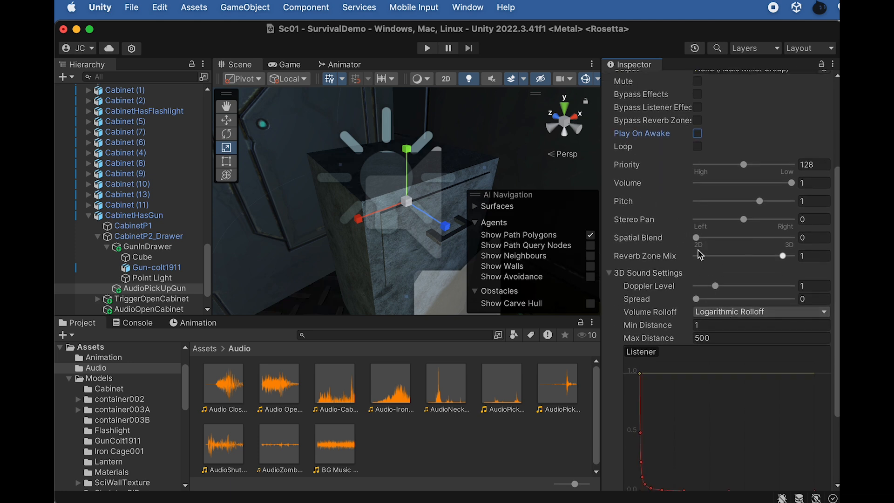
{"action": "left_click_drag", "start_coordinate": [700, 239], "coordinate": [809, 235]}
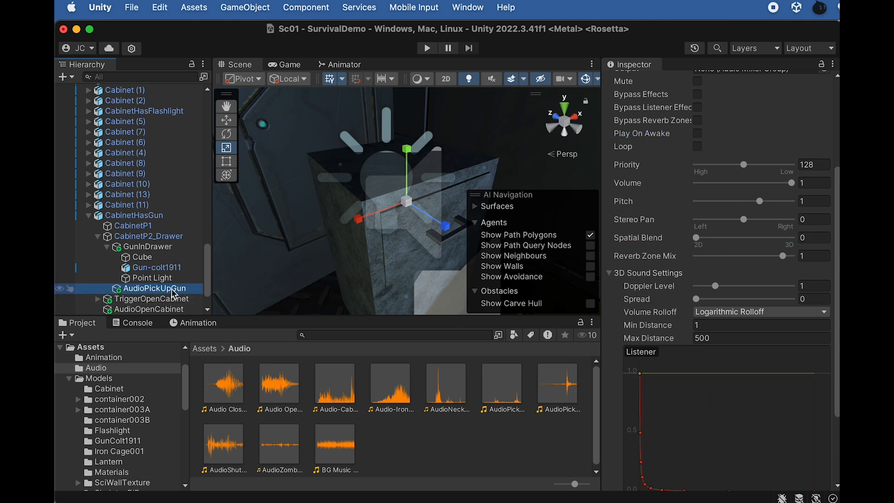
- Assign the AudioPickUpGun object as the pick-up object sound in TriggerPickUpGun's Press Key Pick Up Object script
{"action": "left_click", "coordinate": [147, 289]}
{"action": "scroll", "coordinate": [149, 293], "scroll_direction": "down", "scroll_amount": 2}
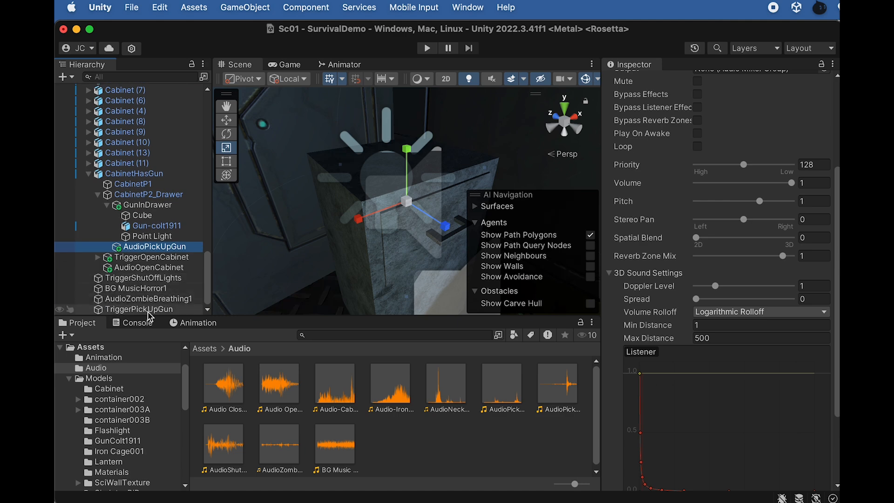
{"action": "left_click", "coordinate": [140, 309]}
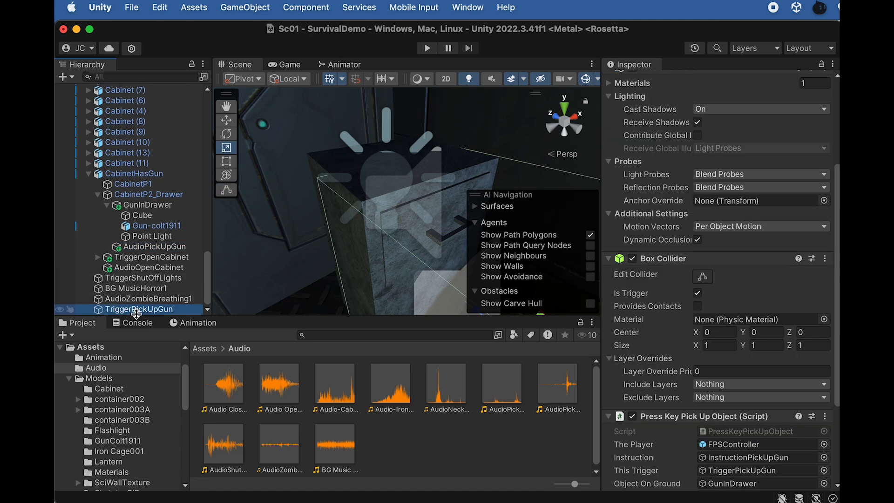
{"action": "scroll", "coordinate": [717, 326], "scroll_direction": "down", "scroll_amount": 5}
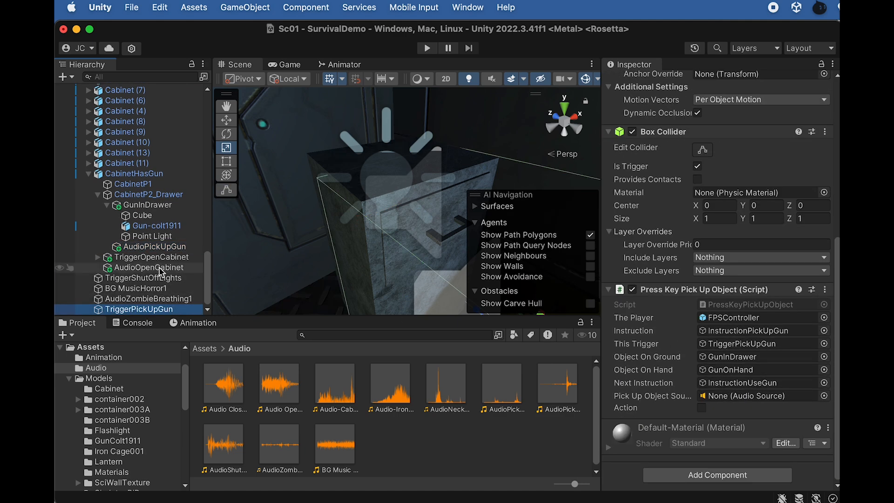
{"action": "left_click_drag", "start_coordinate": [153, 247], "coordinate": [723, 399]}
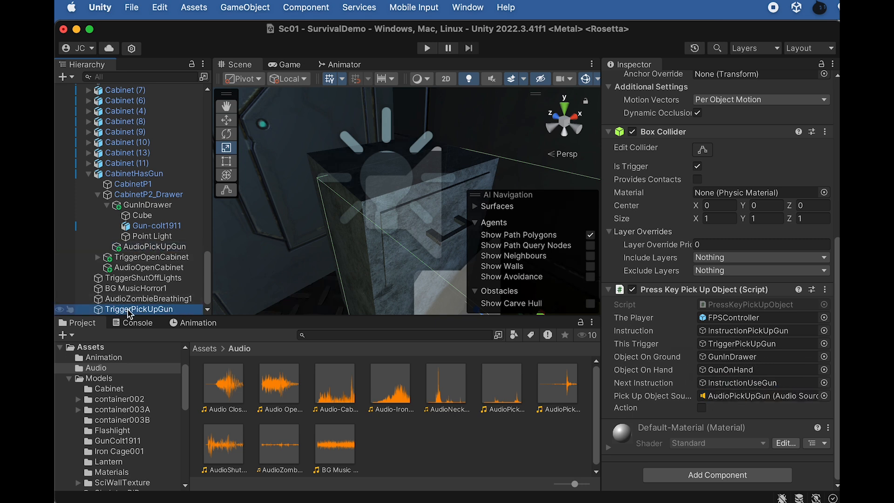
- Place TriggerPickUpGun directly under CabinetHasGun and assign it as the pick-up object trigger in TriggerOpenCabinet's Press Key Open Cabinet script
{"action": "left_click_drag", "start_coordinate": [139, 311], "coordinate": [149, 198]}
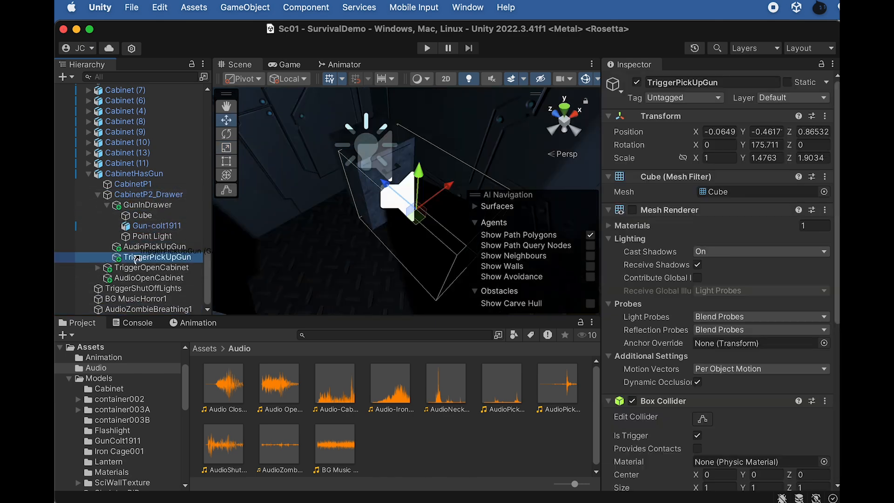
{"action": "left_click_drag", "start_coordinate": [135, 257], "coordinate": [121, 283]}
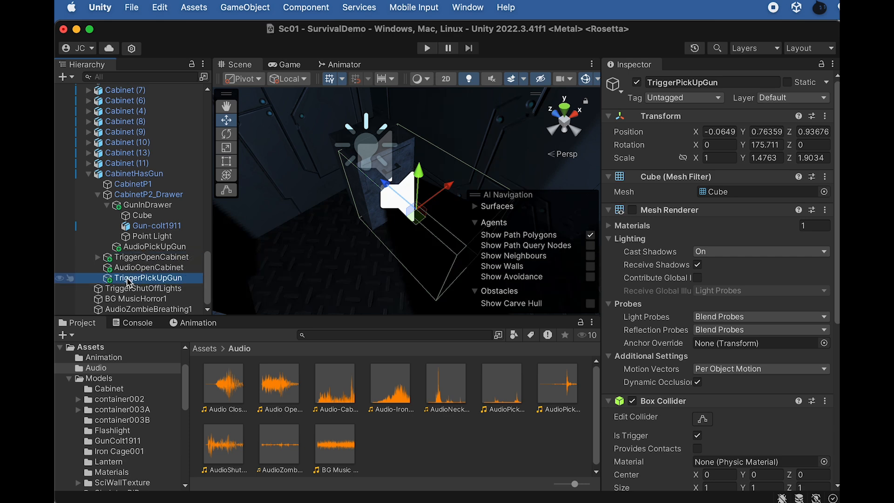
{"action": "left_click", "coordinate": [165, 258]}
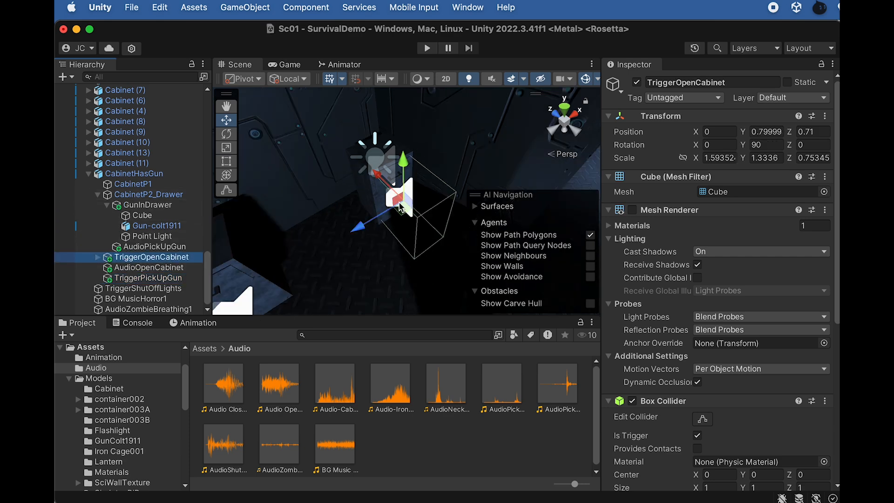
{"action": "scroll", "coordinate": [681, 383], "scroll_direction": "down", "scroll_amount": 10}
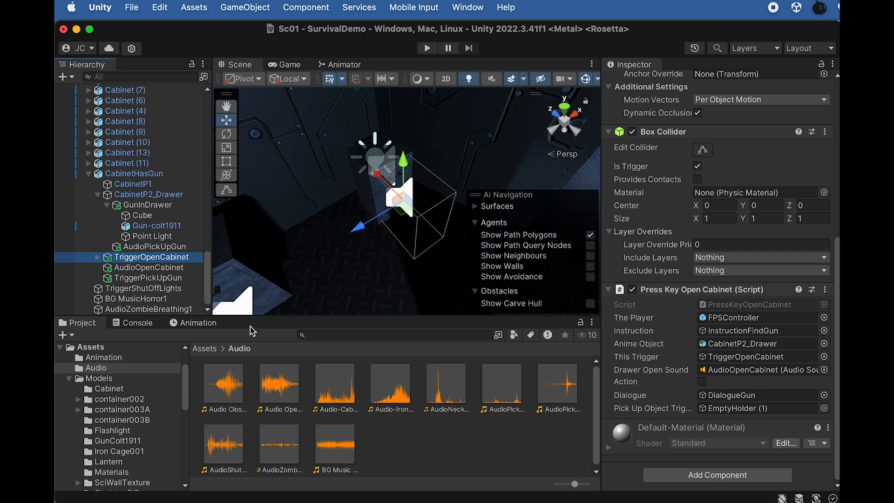
{"action": "left_click_drag", "start_coordinate": [148, 281], "coordinate": [733, 408]}
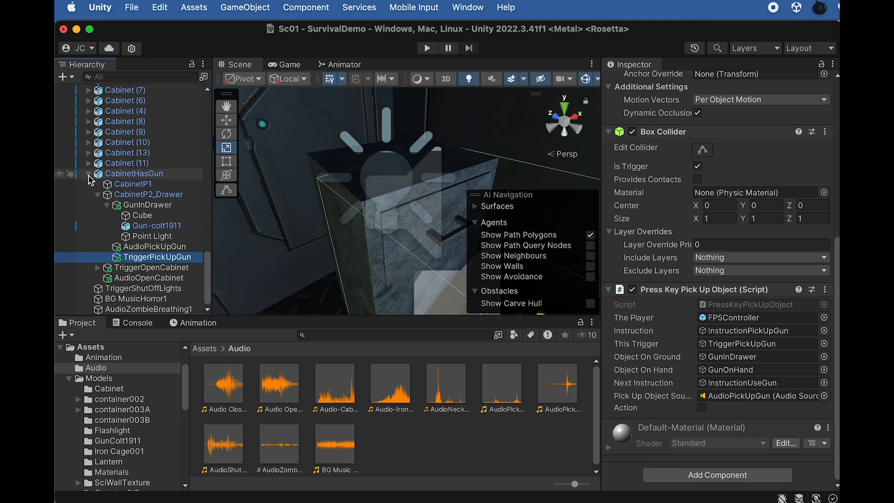
- Collapse CabinetHasGun in the hierarchy and move FPSController along its X axis to the open floor beside the graffiti container
{"action": "left_click", "coordinate": [88, 175]}
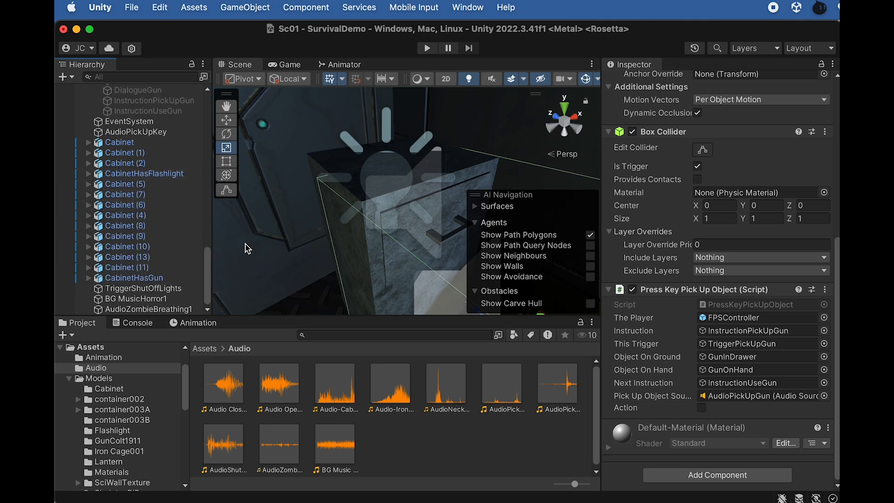
{"action": "scroll", "coordinate": [388, 200], "scroll_direction": "down", "scroll_amount": 15}
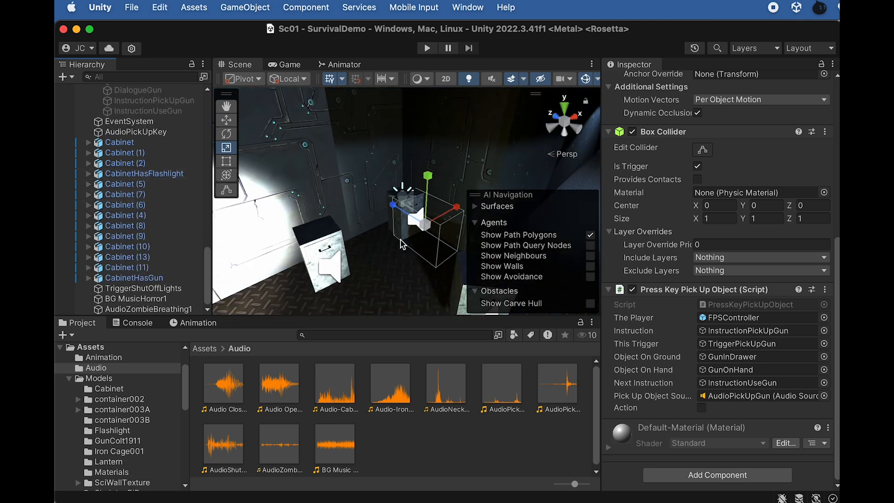
{"action": "left_click_drag", "start_coordinate": [400, 233], "coordinate": [336, 250], "text": "alt"}
{"action": "scroll", "coordinate": [336, 251], "scroll_direction": "down", "scroll_amount": 5}
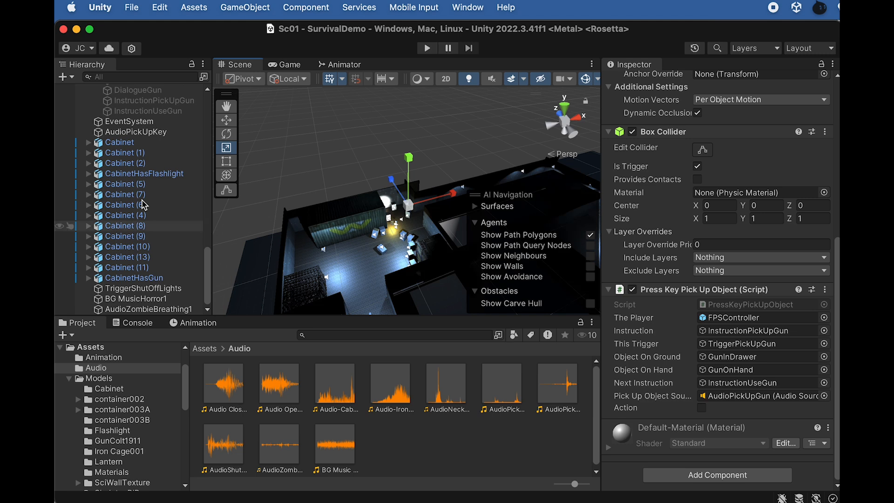
{"action": "scroll", "coordinate": [133, 145], "scroll_direction": "up", "scroll_amount": 10}
{"action": "scroll", "coordinate": [133, 144], "scroll_direction": "up", "scroll_amount": 5}
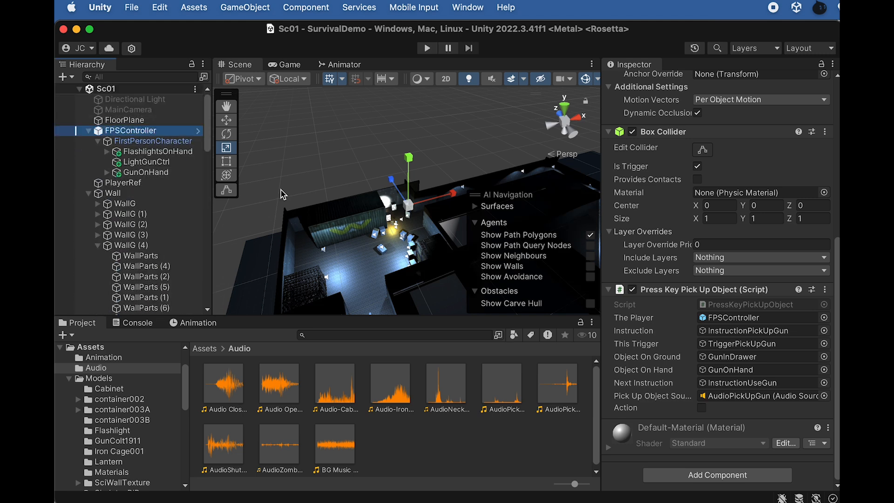
{"action": "left_click", "coordinate": [133, 130]}
{"action": "key", "text": "w"}
{"action": "left_click_drag", "start_coordinate": [434, 226], "coordinate": [359, 230]}
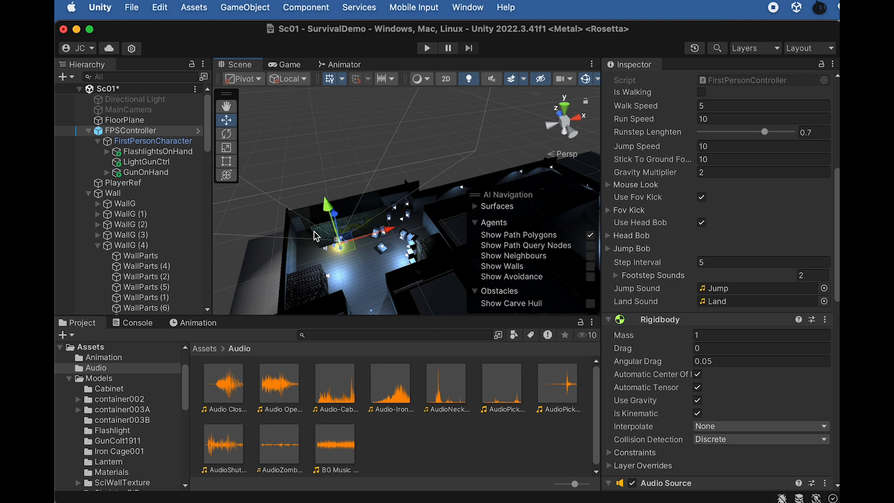
- Deactivate both FlashlightsOnHand and GunOnHand under FirstPersonCharacter
{"action": "left_click", "coordinate": [158, 172]}
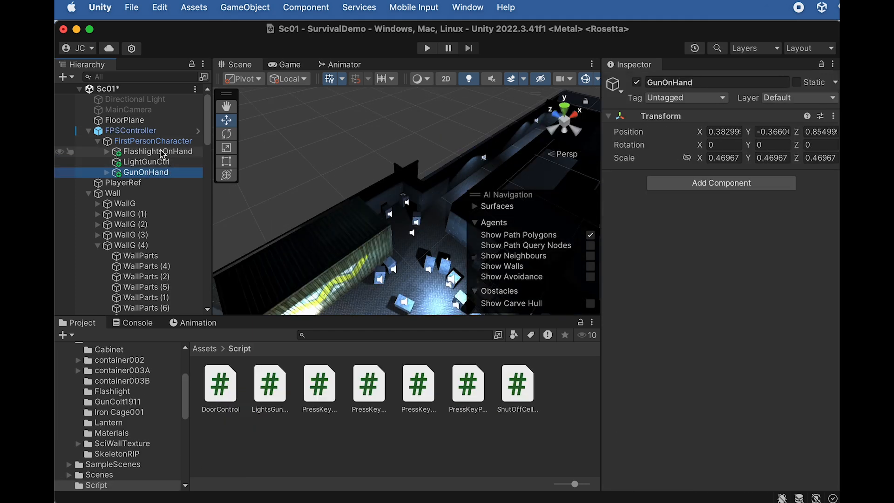
{"action": "left_click", "coordinate": [166, 152], "text": "super"}
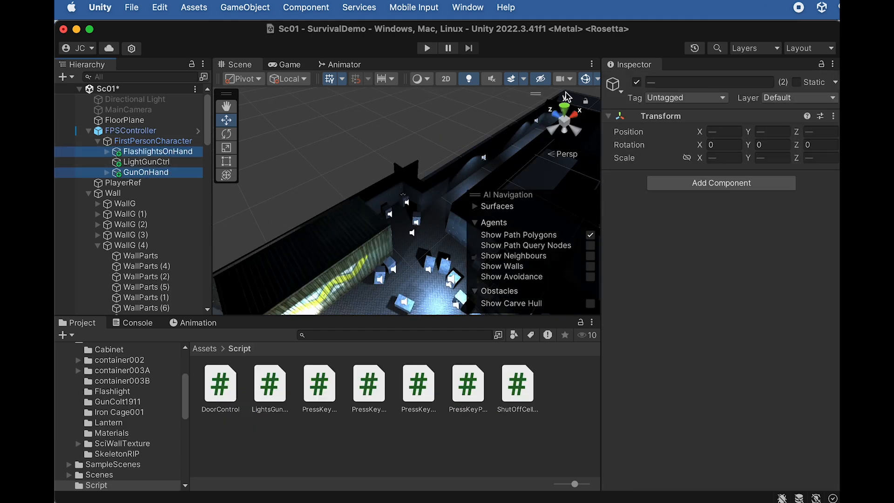
{"action": "left_click", "coordinate": [637, 83]}
{"action": "left_click", "coordinate": [350, 154]}
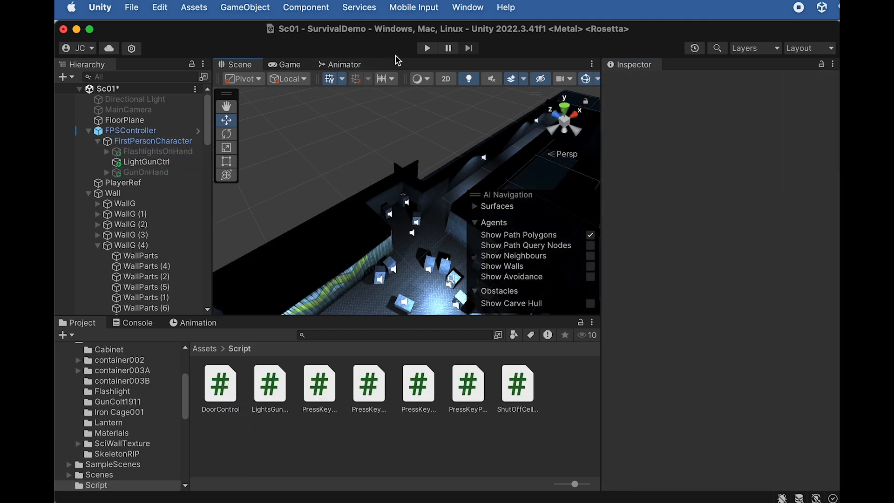
- Play-test the scene by opening cabinet drawers and collecting the flashlights from the corner cabinet
{"action": "left_click", "coordinate": [427, 48]}
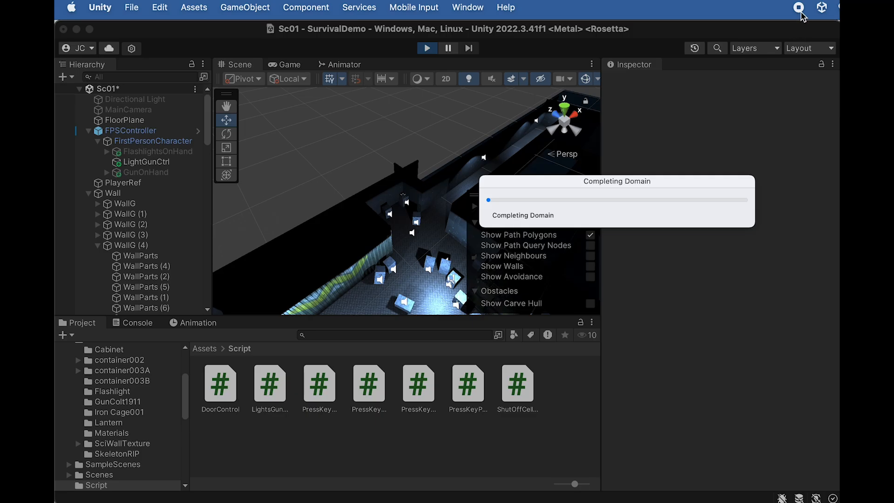
{"action": "key", "text": "w"}
{"action": "key", "text": "e"}
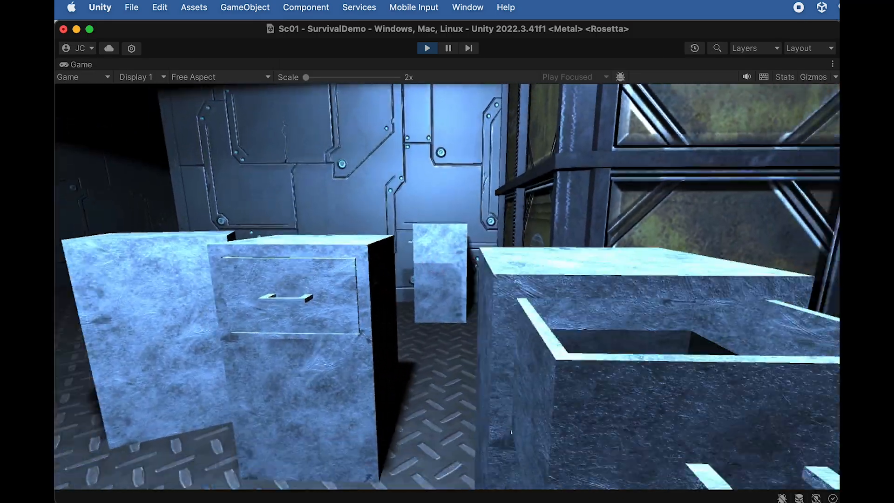
{"action": "key", "text": "s"}
{"action": "key", "text": "w"}
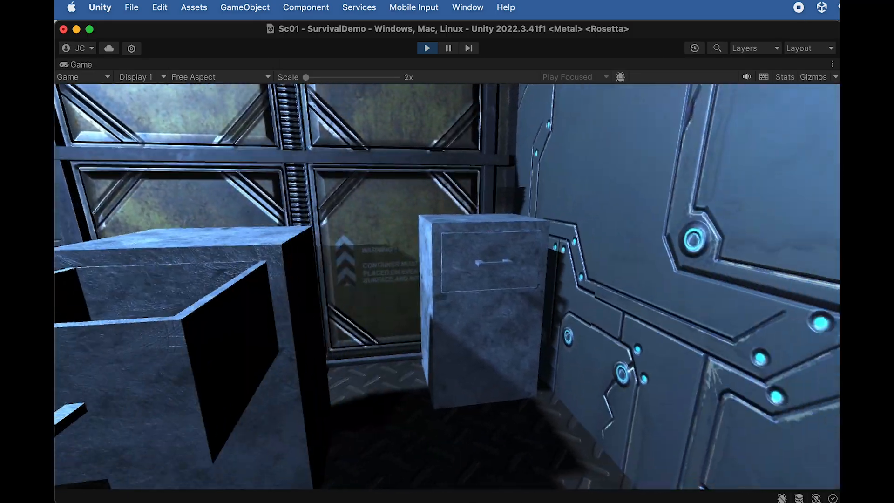
{"action": "key", "text": "w"}
{"action": "key", "text": "e"}
{"action": "key", "text": "s"}
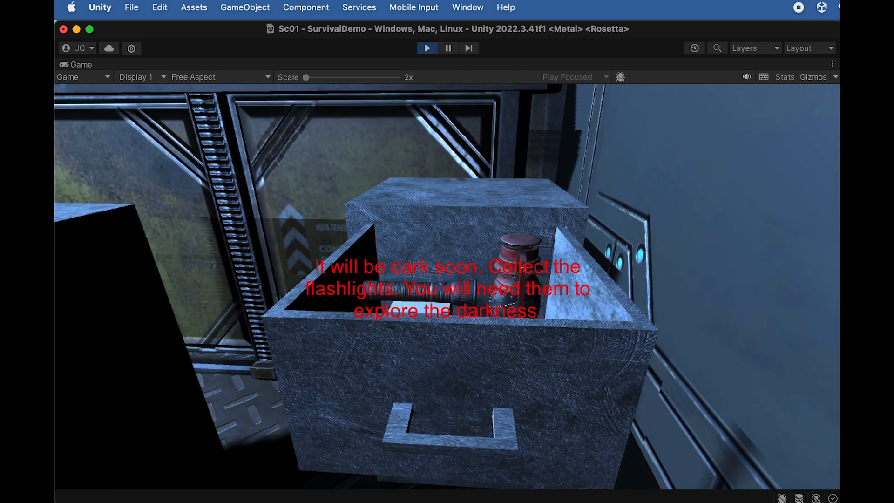
{"action": "key", "text": "s"}
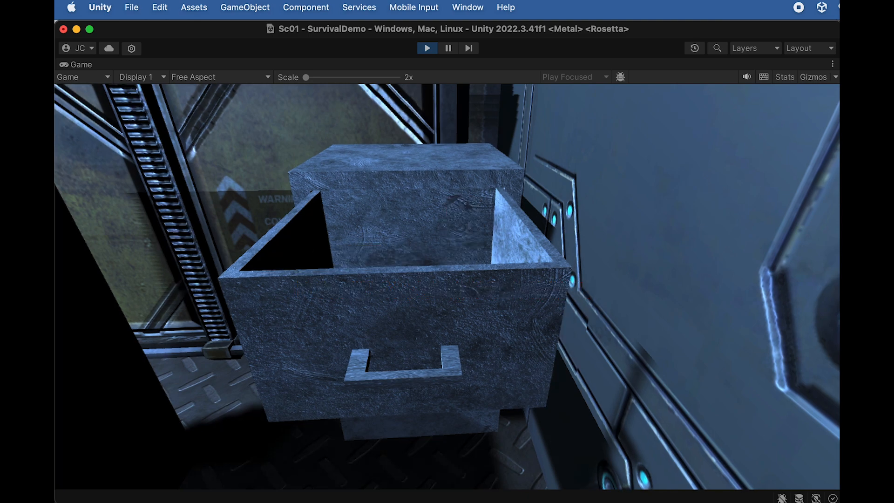
- Test turning the collected flashlight on and off and switching between the light types
{"action": "key", "text": "f"}
{"action": "key", "text": "f"}
{"action": "key", "text": "f"}
{"action": "key", "text": "1"}
{"action": "key", "text": "2"}
{"action": "key", "text": "1"}
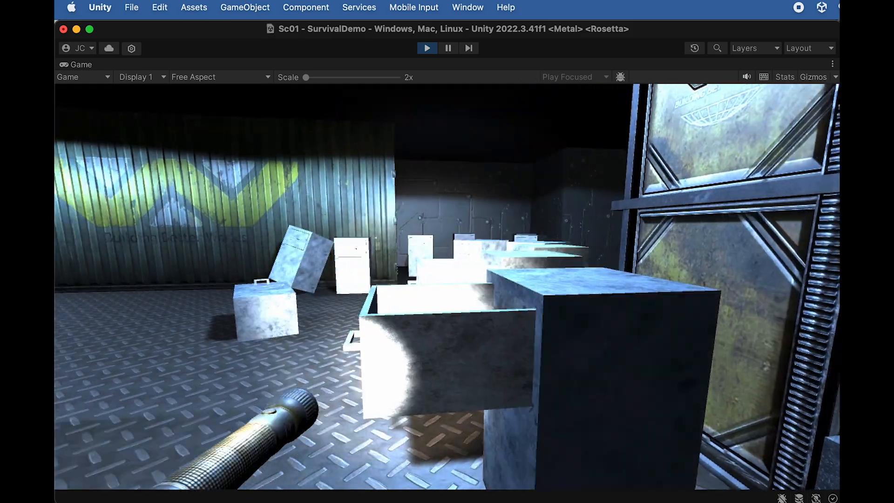
{"action": "key", "text": "f"}
{"action": "key", "text": "f"}
- Walk the player through the room until the lights shut off and test the flashlight and lantern in the dark
{"action": "key", "text": "w"}
{"action": "key", "text": "w"}
{"action": "key", "text": "w"}
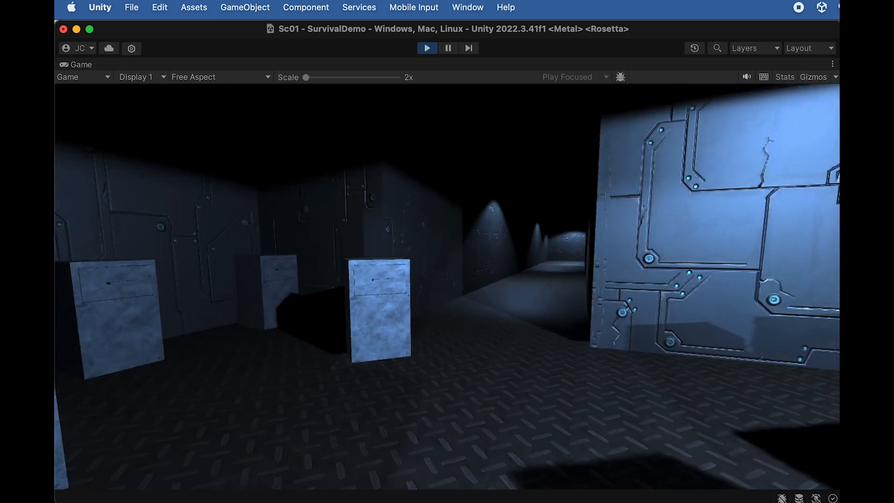
{"action": "key", "text": "w"}
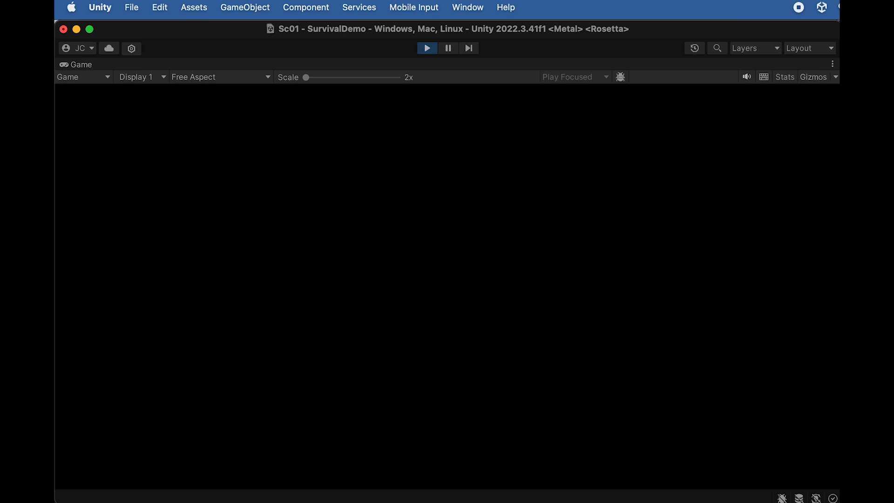
{"action": "key", "text": "f"}
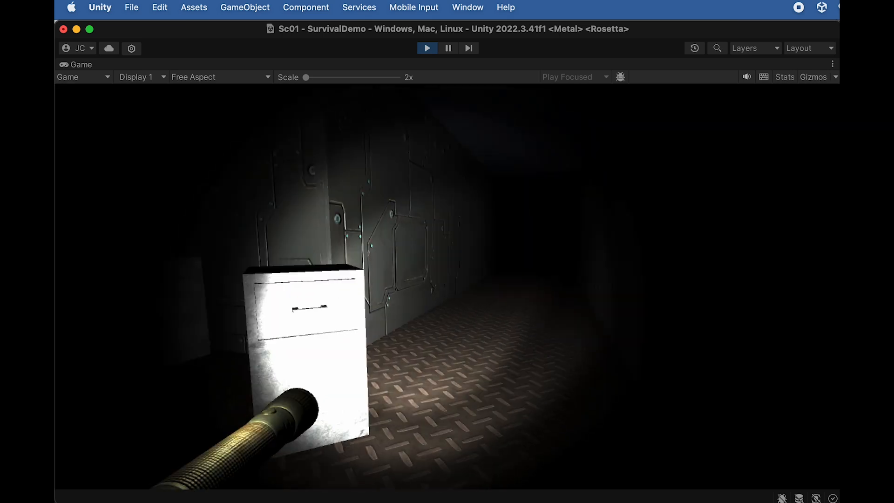
{"action": "key", "text": "f"}
{"action": "key", "text": "f"}
{"action": "key", "text": "f"}
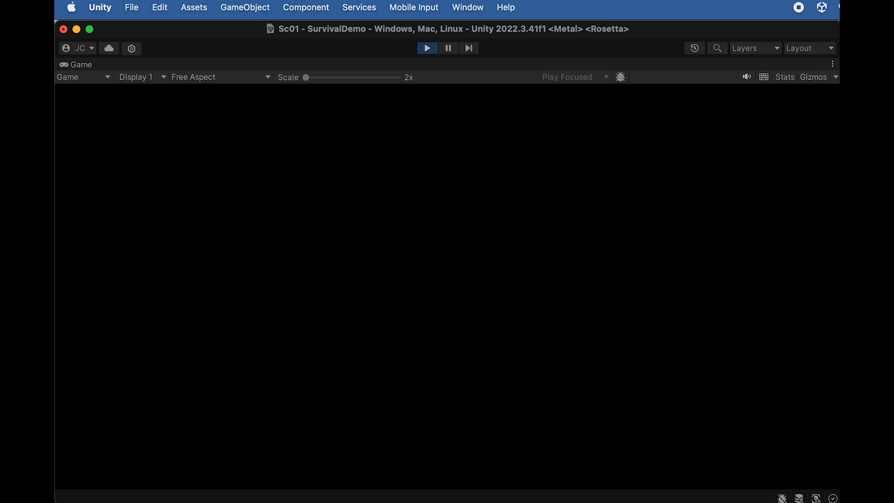
{"action": "key", "text": "f"}
{"action": "key", "text": "f"}
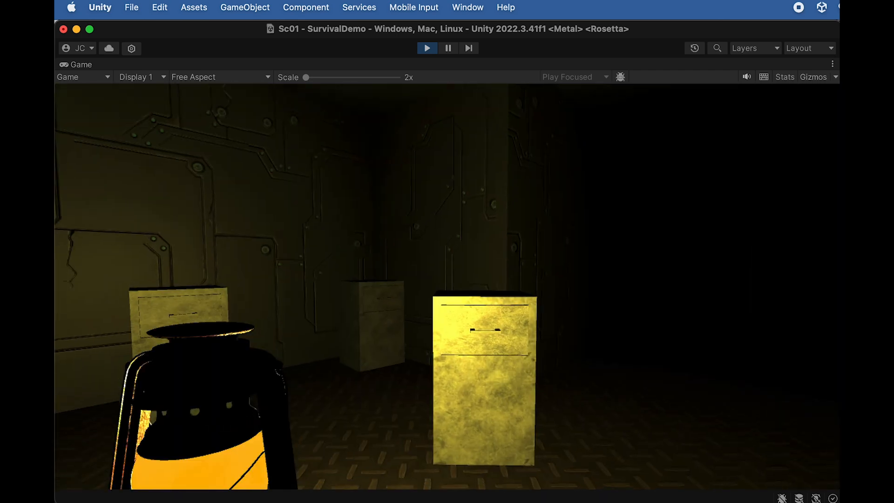
- Search the cabinet drawers in the dark with the lantern and collect the gun from its drawer
{"action": "key", "text": "w"}
{"action": "key", "text": "e"}
{"action": "key", "text": "w"}
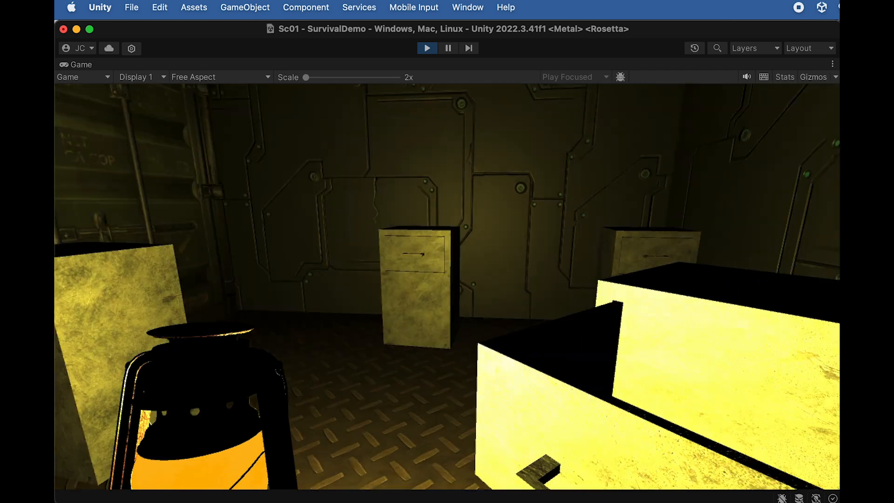
{"action": "key", "text": "e"}
{"action": "key", "text": "w"}
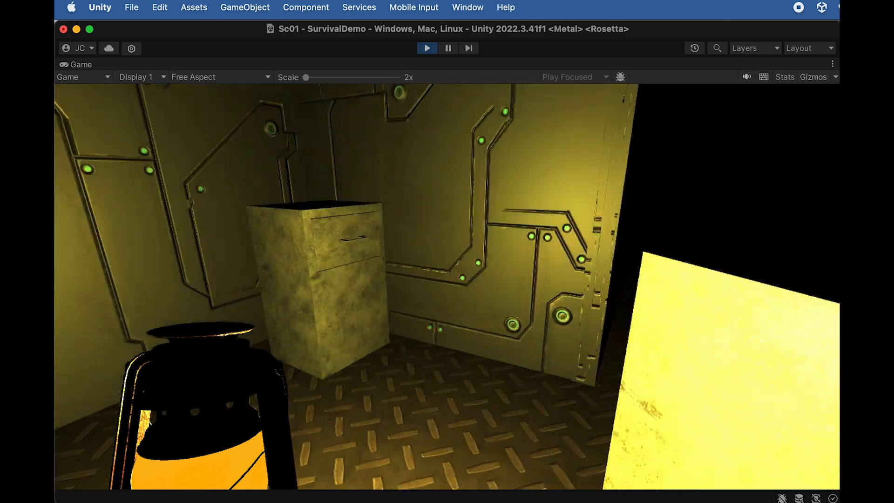
{"action": "key", "text": "e"}
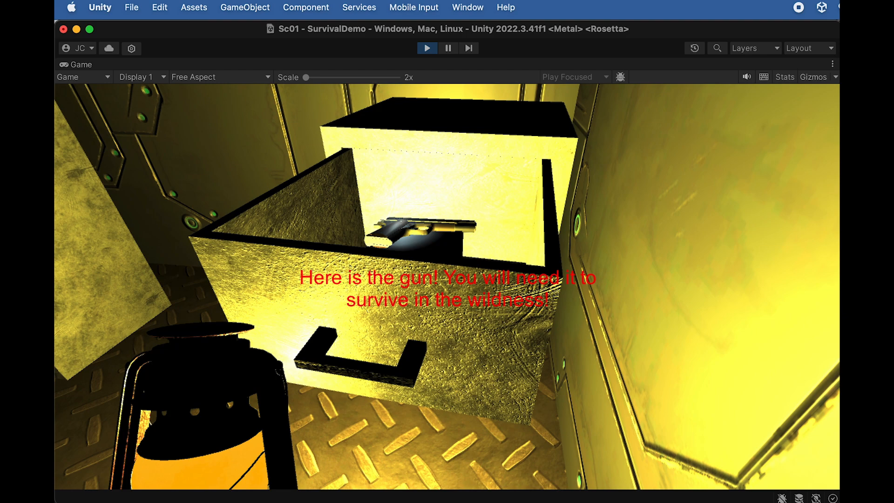
{"action": "key", "text": "s"}
{"action": "key", "text": "e"}
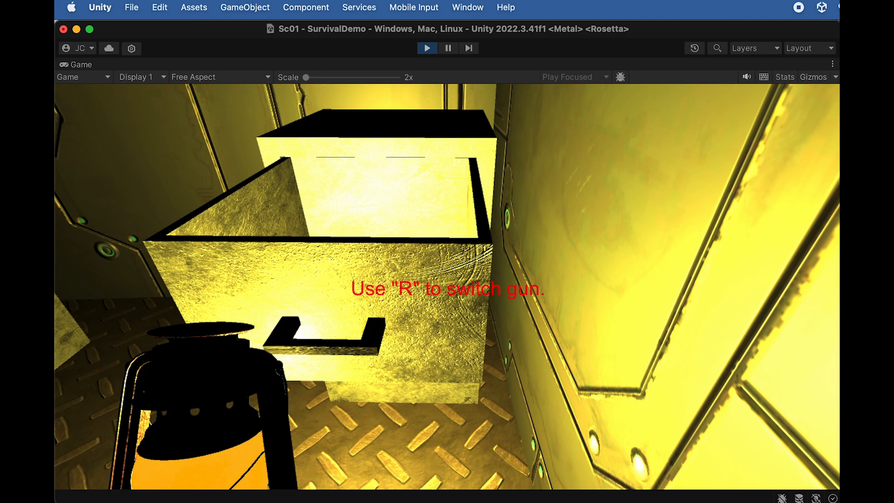
- Test switching the collected gun repeatedly while moving through the dark room with the lantern
{"action": "key", "text": "r"}
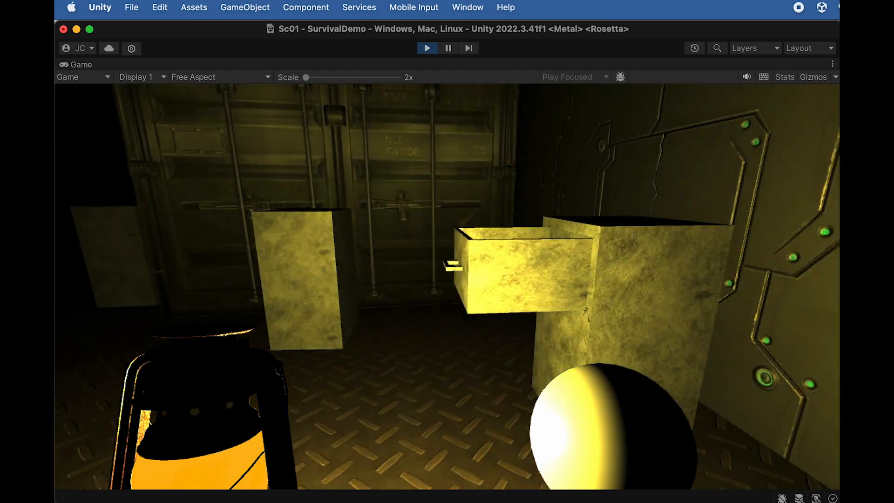
{"action": "key", "text": "w"}
{"action": "key", "text": "r"}
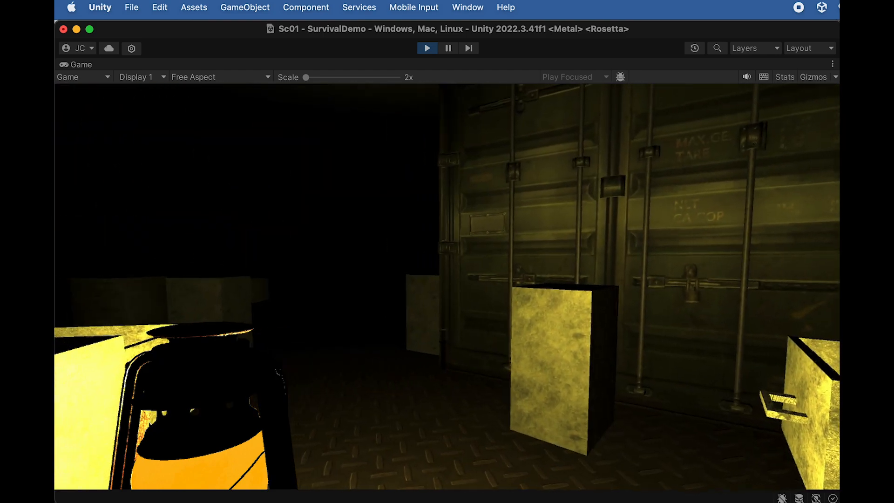
{"action": "key", "text": "r"}
{"action": "key", "text": "r"}
{"action": "key", "text": "r"}
{"action": "key", "text": "r"}
{"action": "key", "text": "r"}
{"action": "key", "text": "r"}
{"action": "key", "text": "r"}
{"action": "key", "text": "r"}
{"action": "key", "text": "r"}
- Test cycling the hand-held light from the lantern through off to the flashlight in the dark room
{"action": "key", "text": "d"}
{"action": "key", "text": "f"}
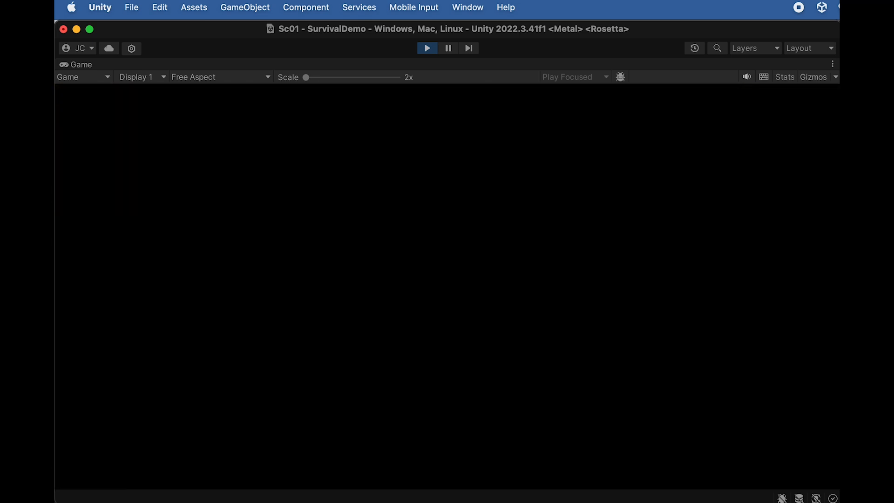
{"action": "key", "text": "f"}
{"action": "key", "text": "f"}
{"action": "key", "text": "f"}
{"action": "key", "text": "f"}
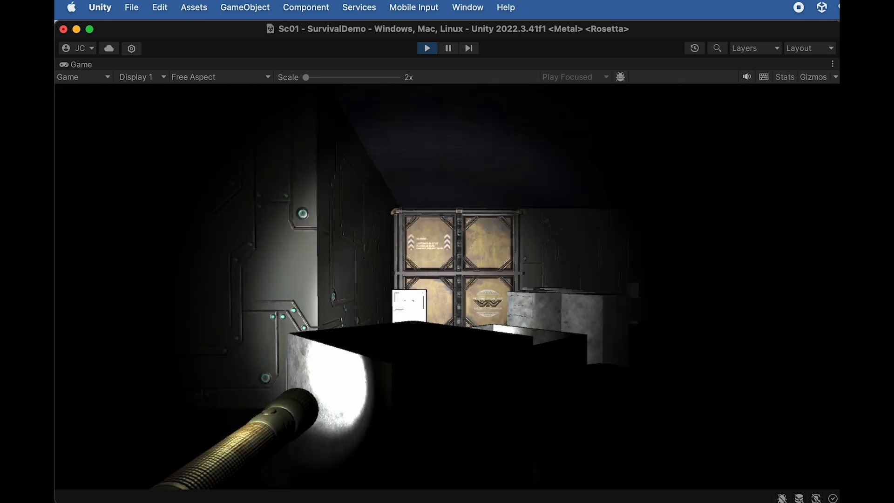